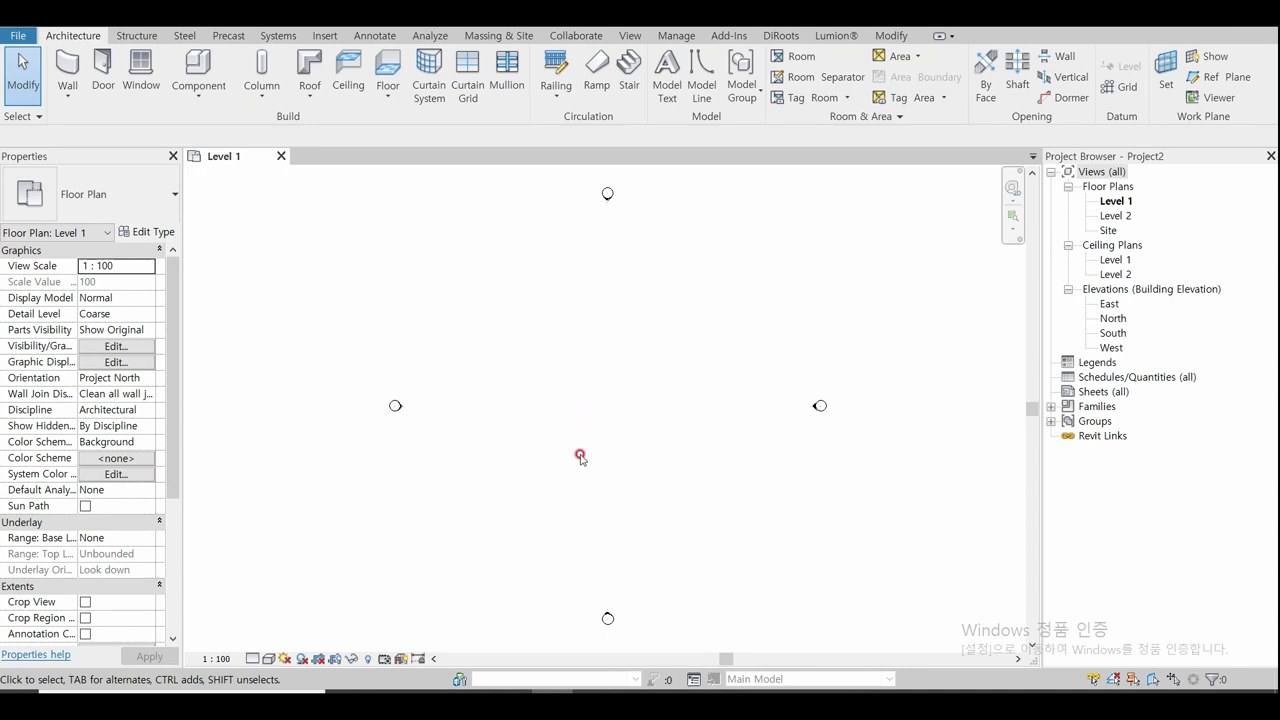
Step: Sketch a single straight stair run from Level 1 to Level 2 in the plan and finish the stair
{"action": "left_click", "coordinate": [627, 80]}
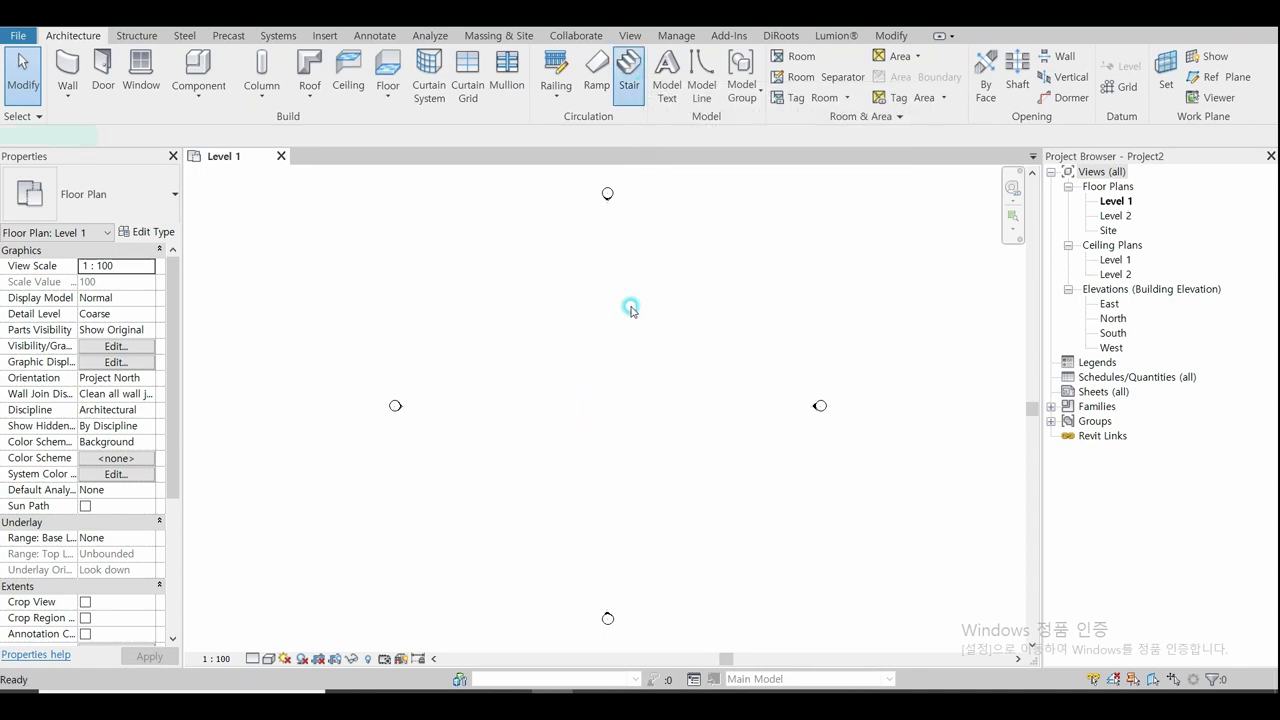
{"action": "left_click", "coordinate": [551, 430]}
{"action": "left_click", "coordinate": [664, 431]}
{"action": "key", "text": "Escape"}
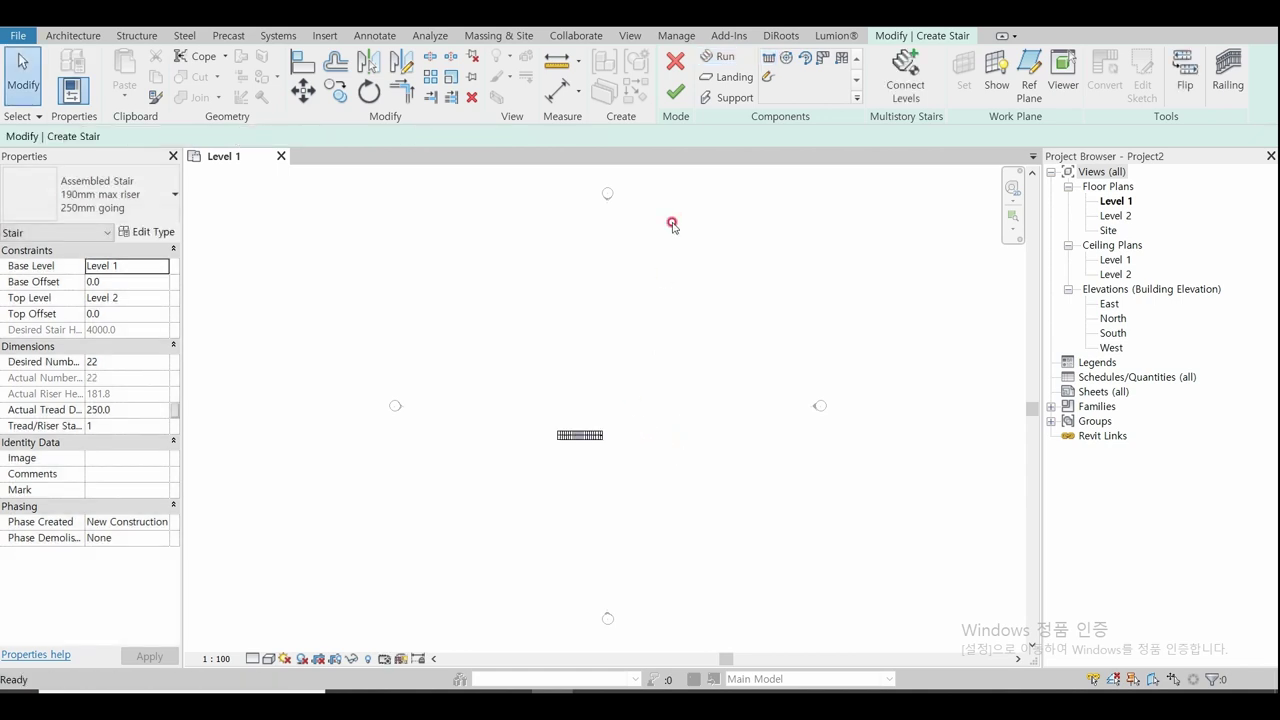
{"action": "left_click", "coordinate": [676, 92]}
{"action": "scroll", "coordinate": [546, 448], "scroll_direction": "up", "scroll_amount": 3}
{"action": "scroll", "coordinate": [546, 448], "scroll_direction": "up", "scroll_amount": 4}
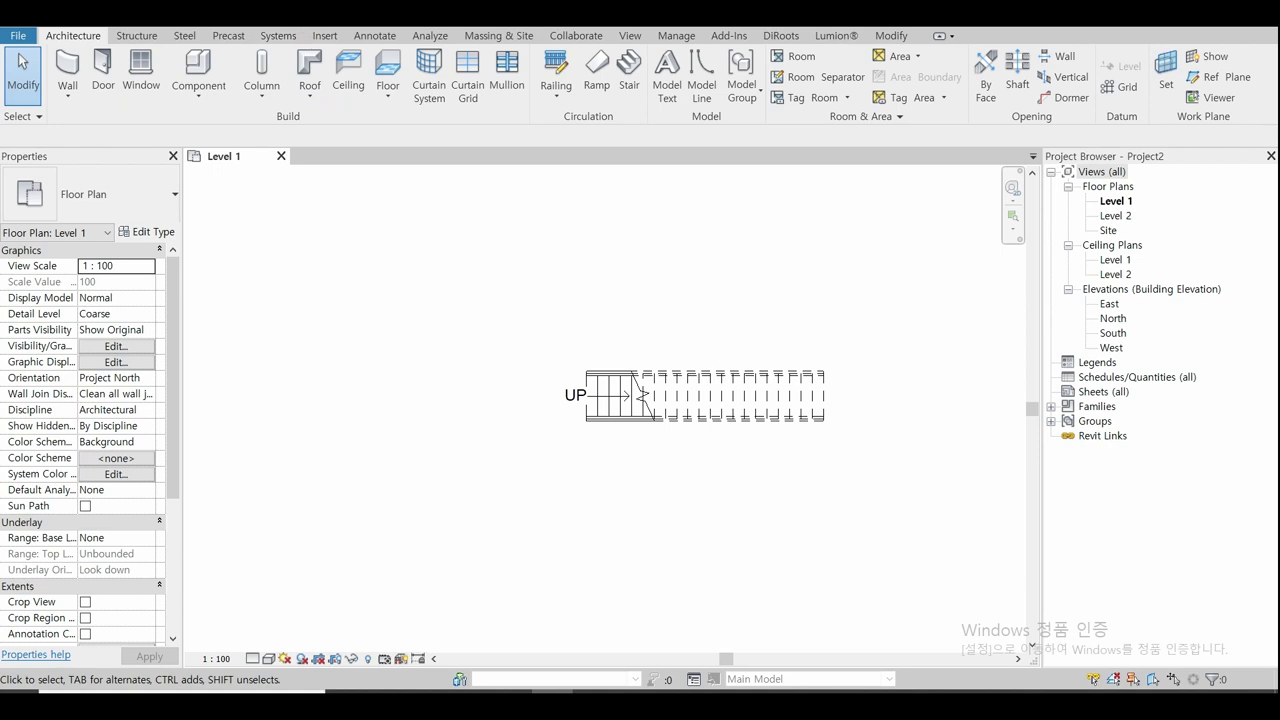
Step: Open the 3D view with the 3D alias, hide the Level 1 and Level 2 planes, and orbit to face the stair
{"action": "key", "text": "3"}
{"action": "key", "text": "d"}
{"action": "left_click_drag", "start_coordinate": [408, 481], "coordinate": [320, 295]}
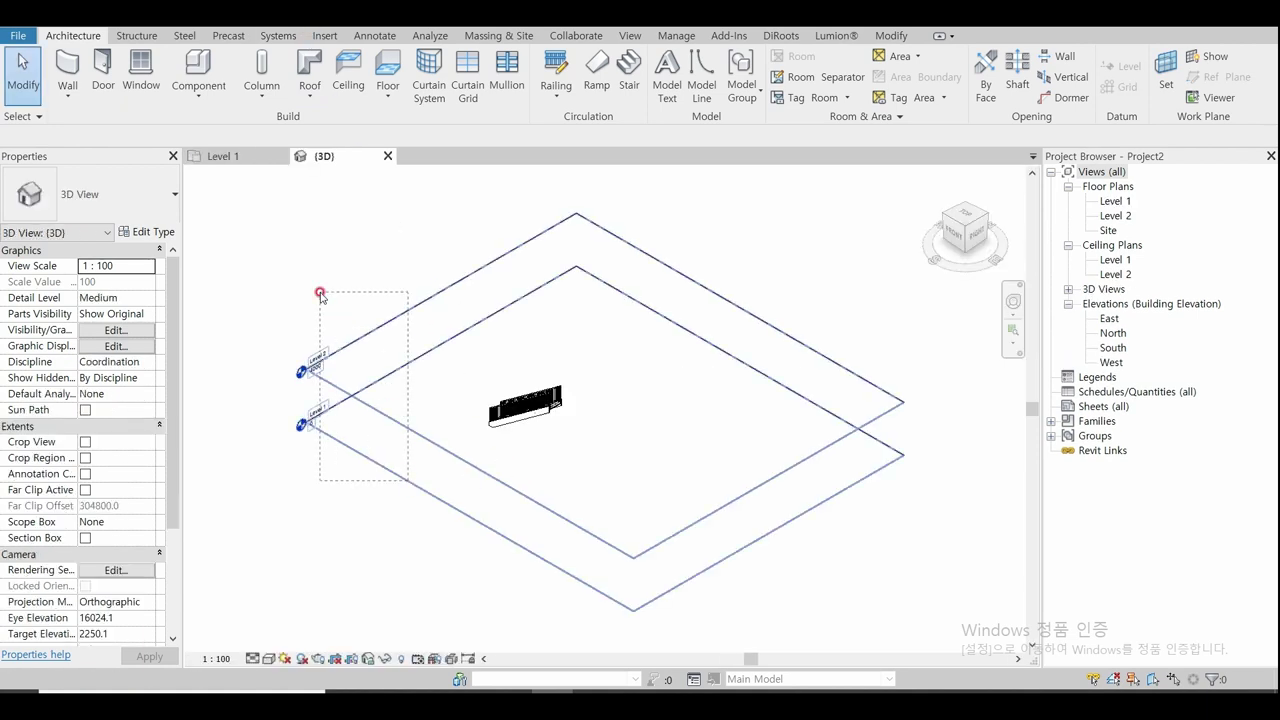
{"action": "right_click", "coordinate": [380, 366]}
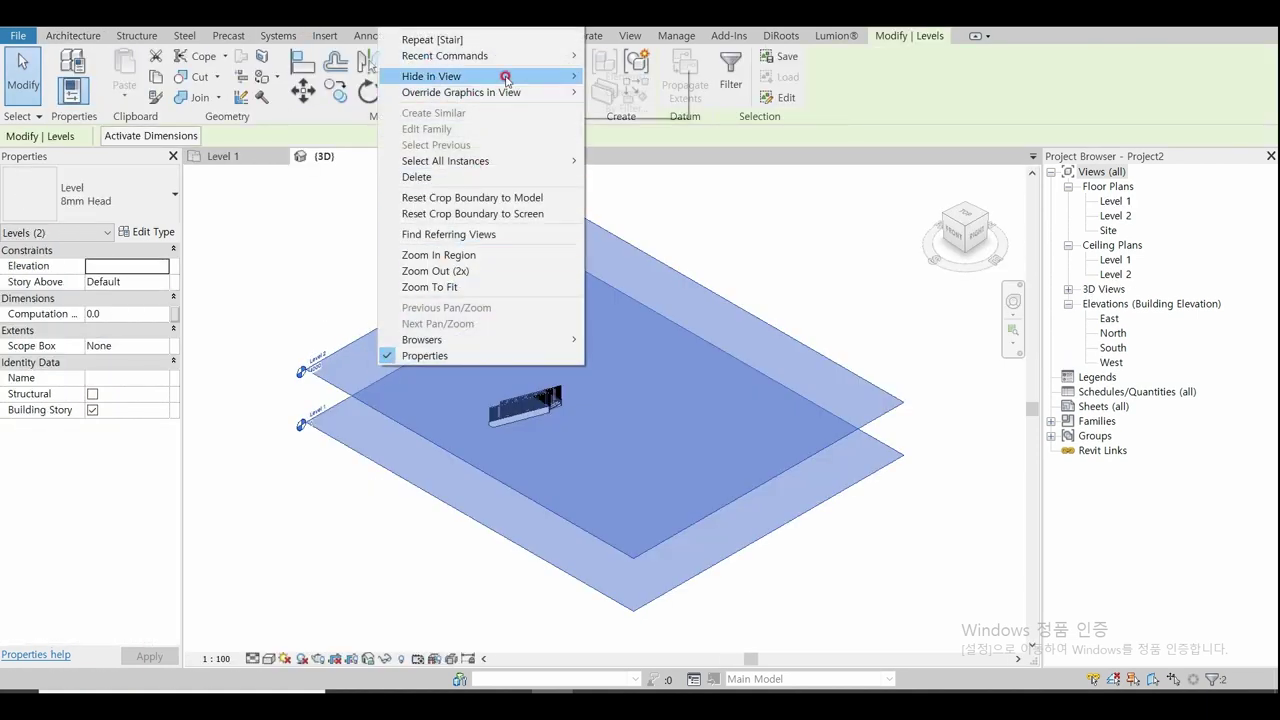
{"action": "left_click", "coordinate": [619, 79]}
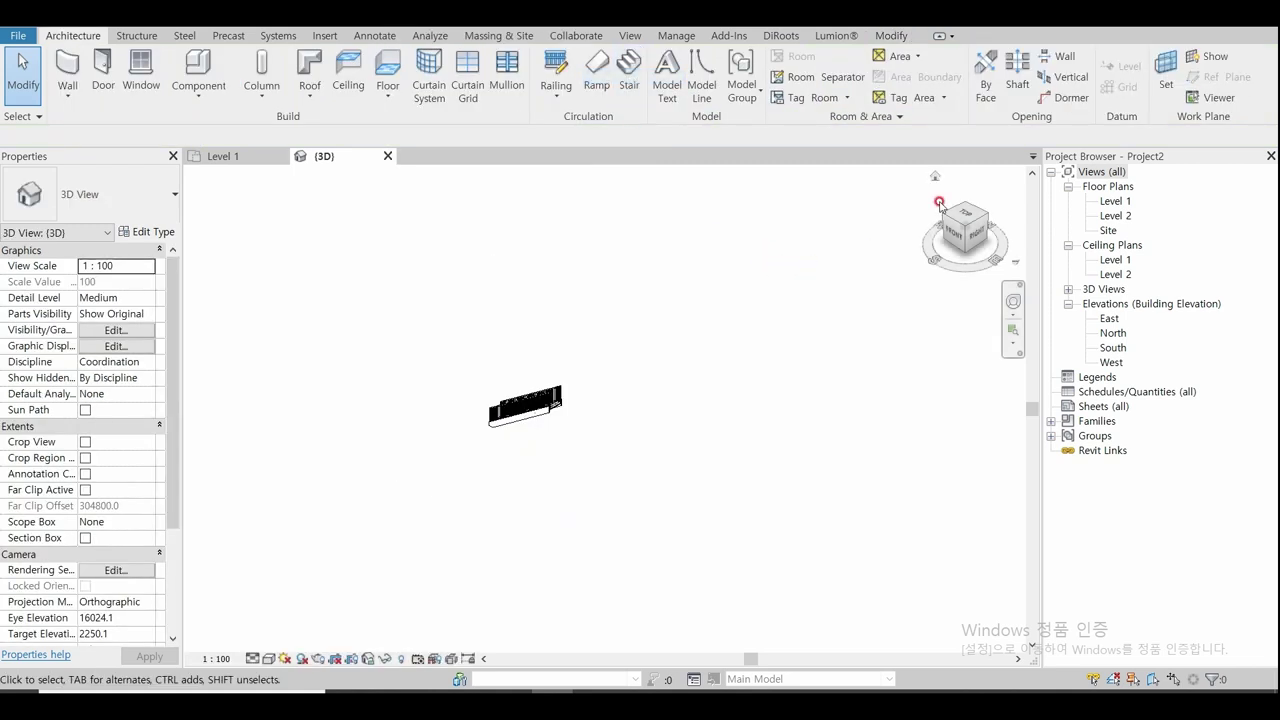
{"action": "left_click", "coordinate": [936, 178]}
{"action": "mouse_move", "coordinate": [474, 297]}
{"action": "middle_mouse_down", "text": "shift"}
{"action": "mouse_move", "coordinate": [434, 400]}
{"action": "mouse_move", "coordinate": [577, 367]}
{"action": "mouse_move", "coordinate": [584, 324]}
{"action": "middle_mouse_up", "text": "shift"}
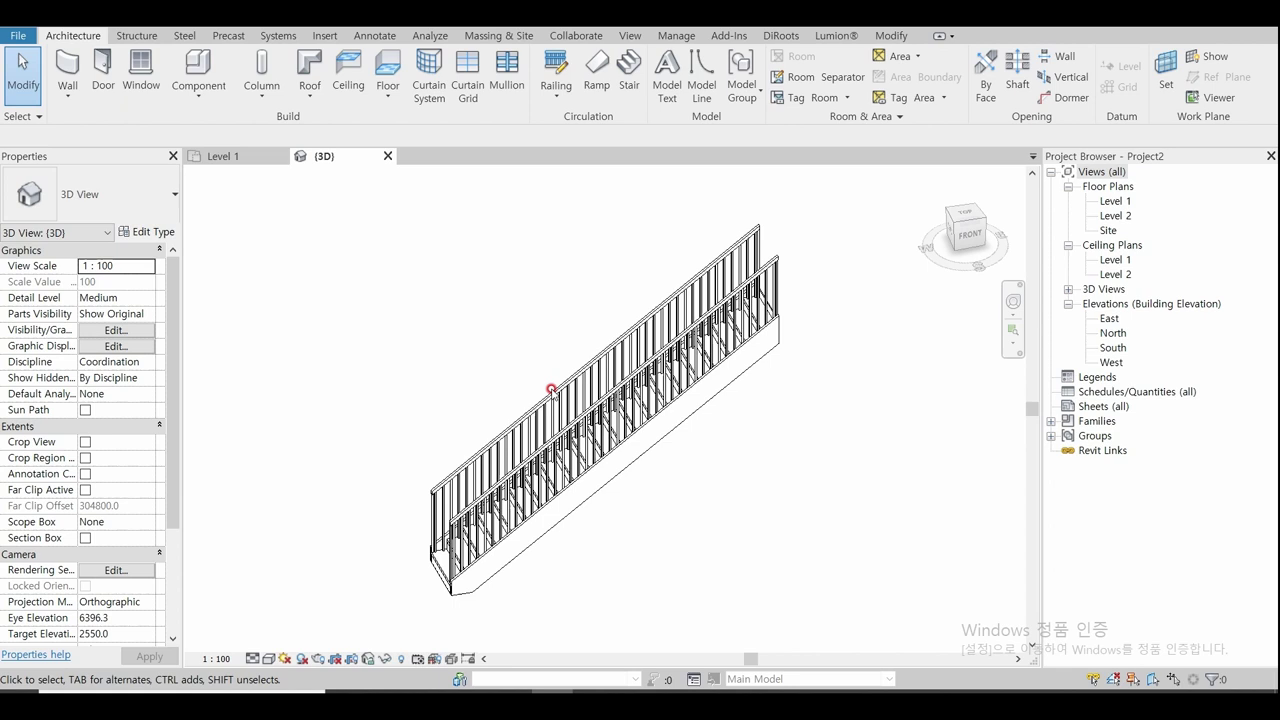
Step: Change the stair type to Cast-In-Place Monolithic Stair
{"action": "left_click", "coordinate": [519, 548]}
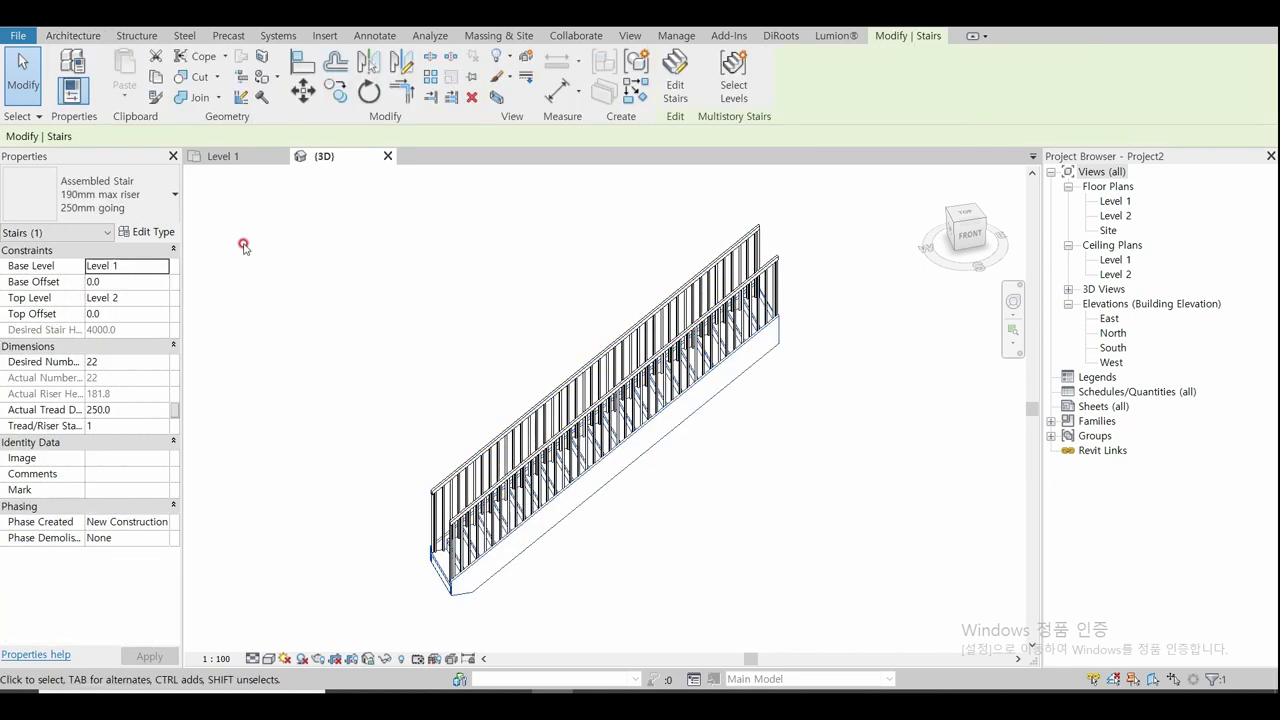
{"action": "left_click", "coordinate": [166, 205]}
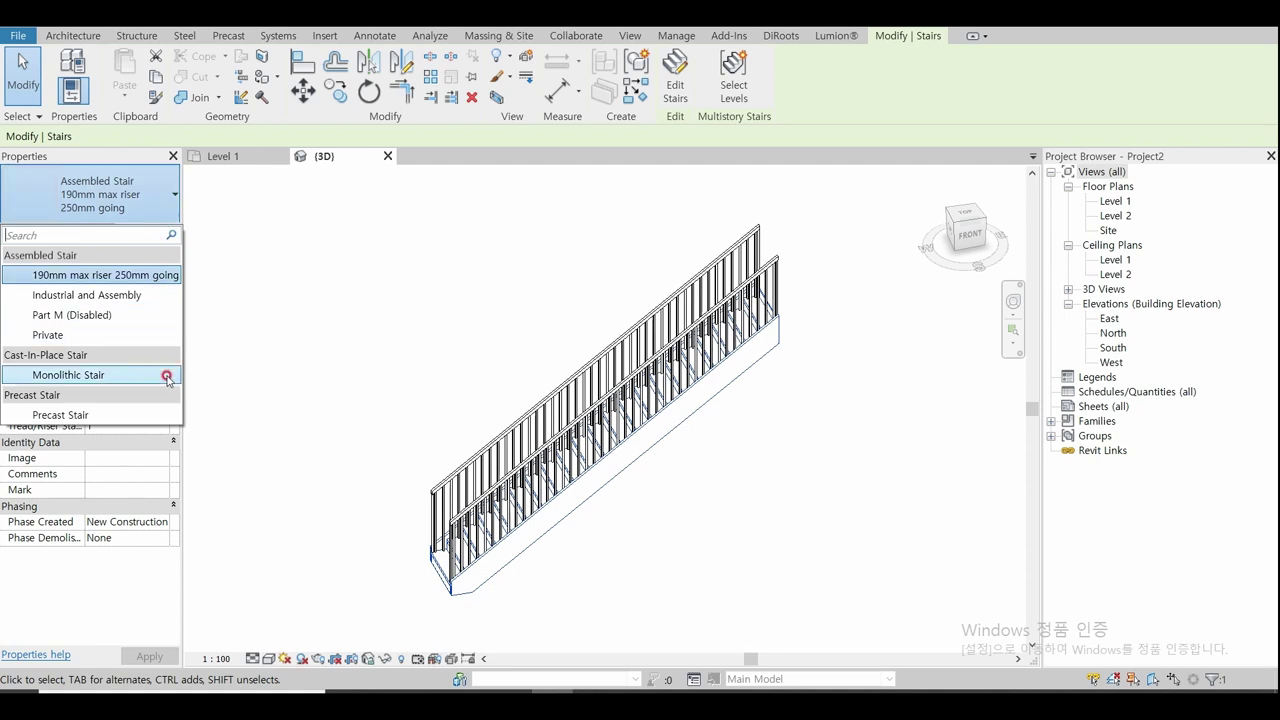
{"action": "left_click", "coordinate": [167, 375]}
{"action": "left_click", "coordinate": [365, 435]}
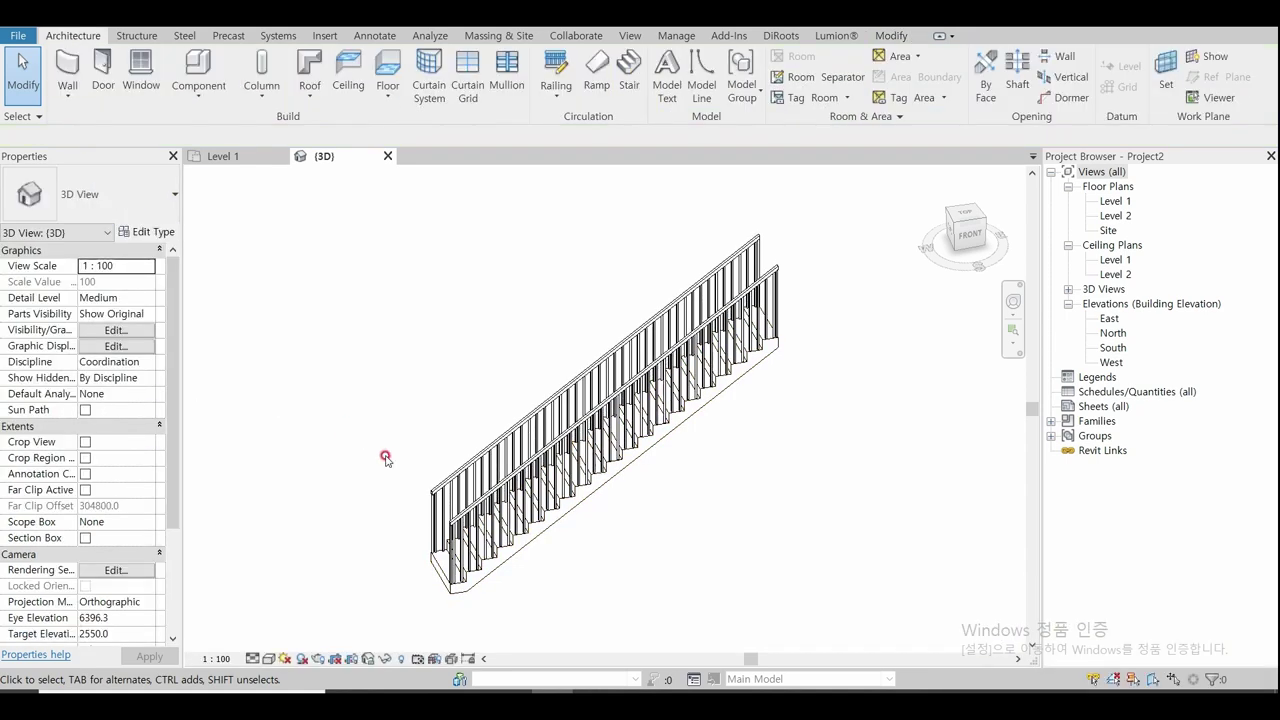
Step: Remove one of the two railings and set the remaining railing to the 900mm type
{"action": "left_click", "coordinate": [444, 480]}
{"action": "key", "text": "Escape"}
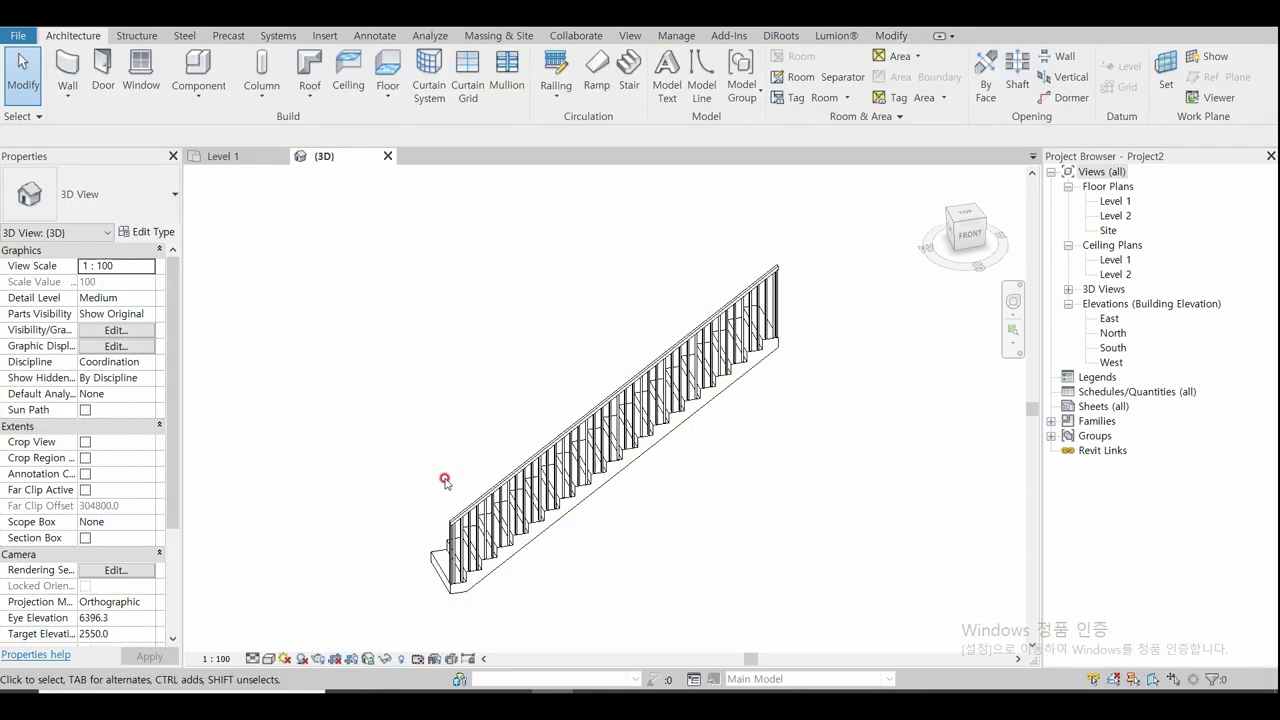
{"action": "left_click", "coordinate": [477, 513]}
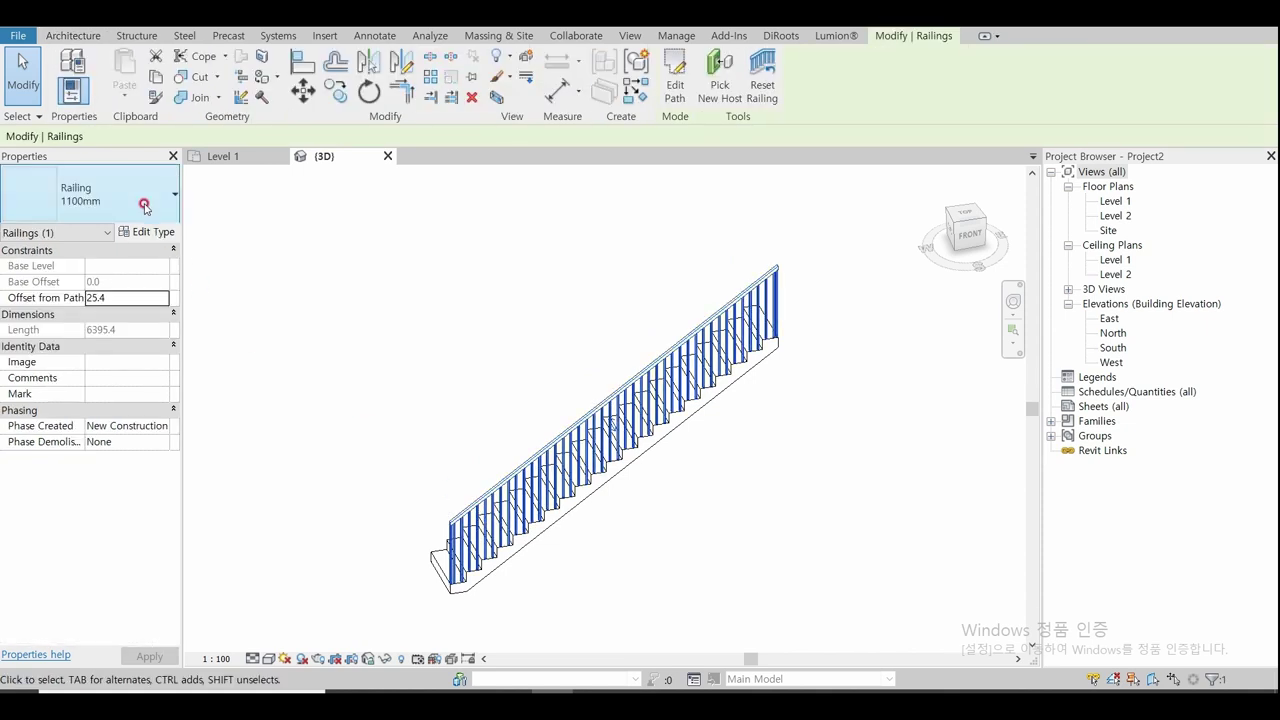
{"action": "left_click", "coordinate": [145, 204]}
{"action": "left_click", "coordinate": [137, 275]}
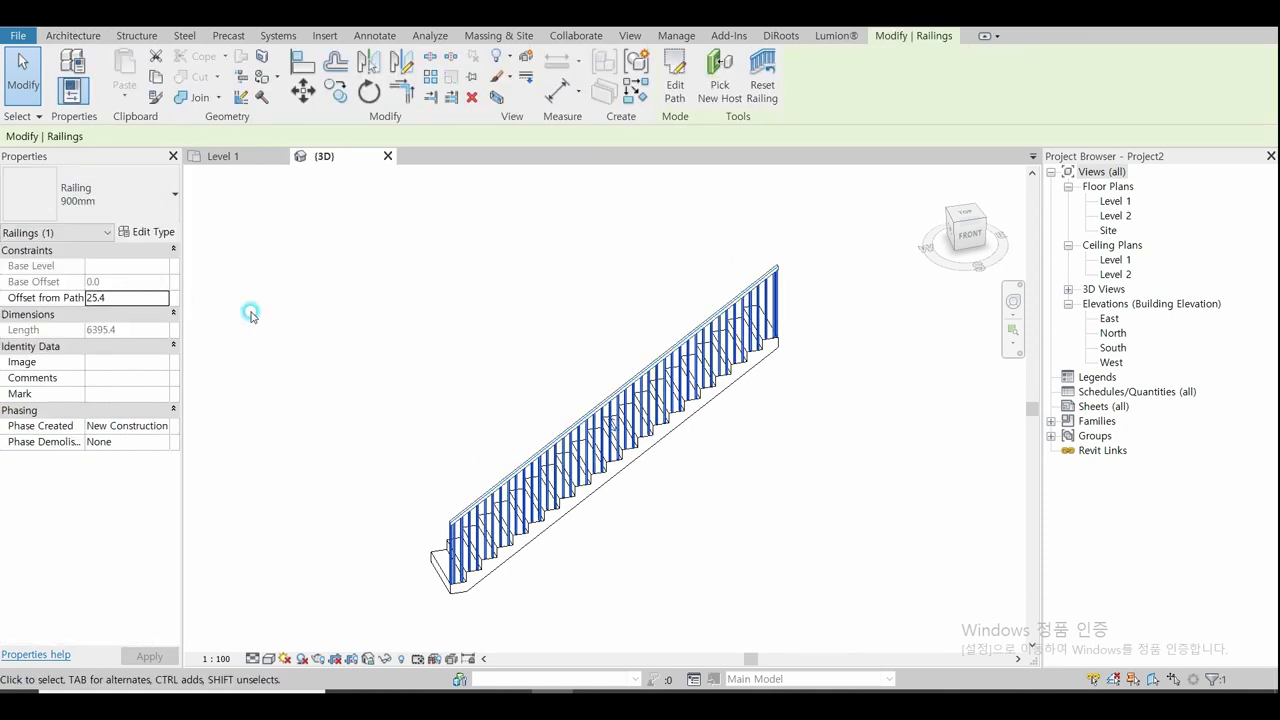
{"action": "left_click", "coordinate": [376, 371]}
Step: Switch the remaining railing to the 900mm Pipe type
{"action": "middle_click_drag", "start_coordinate": [410, 578], "coordinate": [591, 578], "text": "shift"}
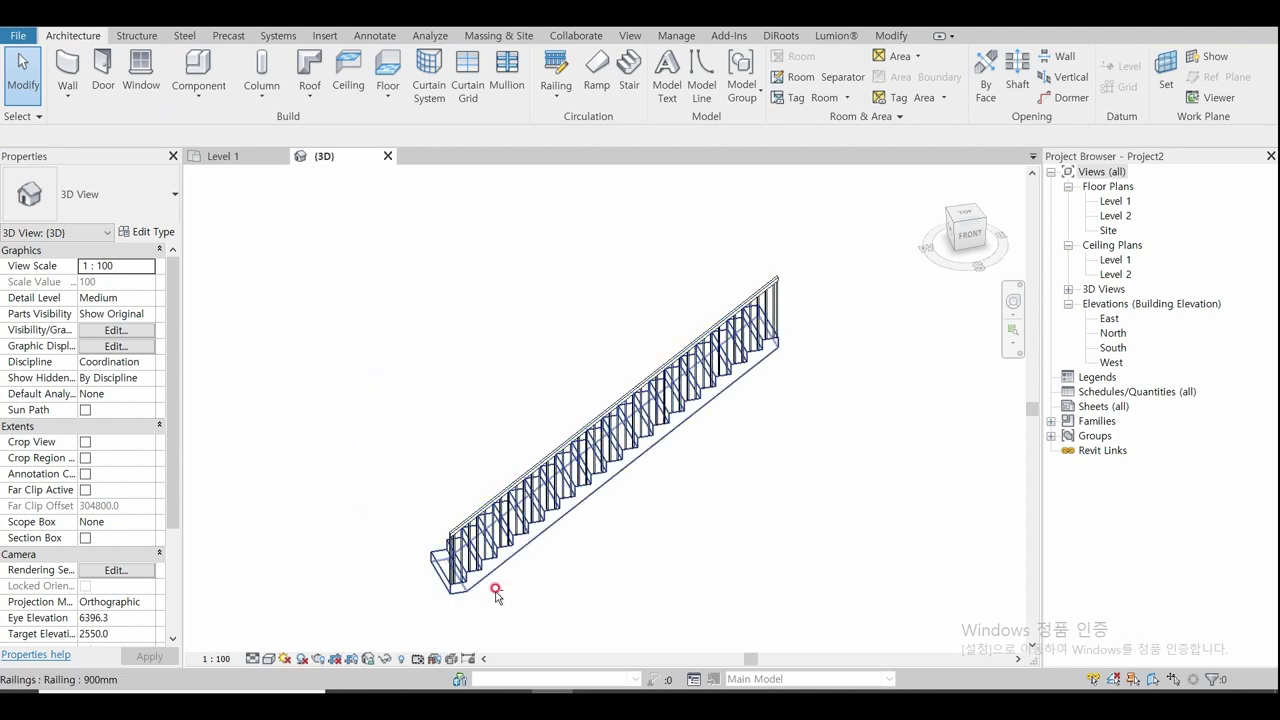
{"action": "scroll", "coordinate": [591, 578], "scroll_direction": "up", "scroll_amount": 3}
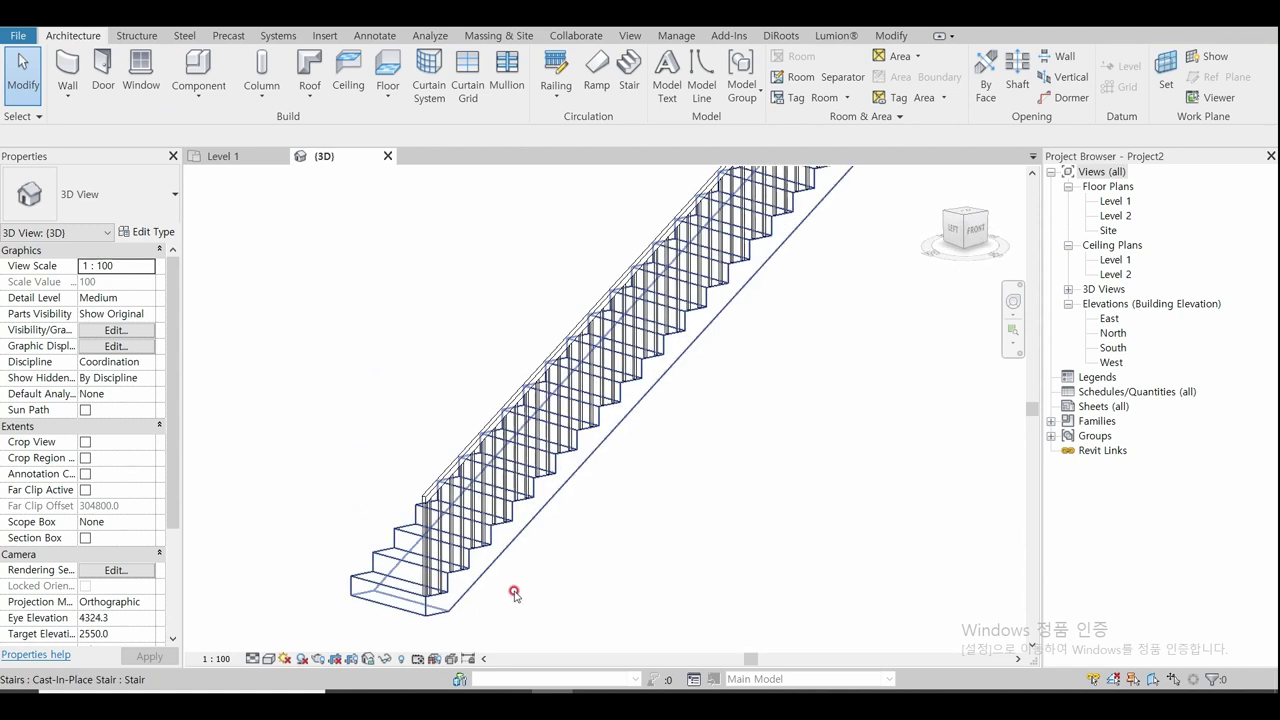
{"action": "scroll", "coordinate": [514, 594], "scroll_direction": "up", "scroll_amount": 3}
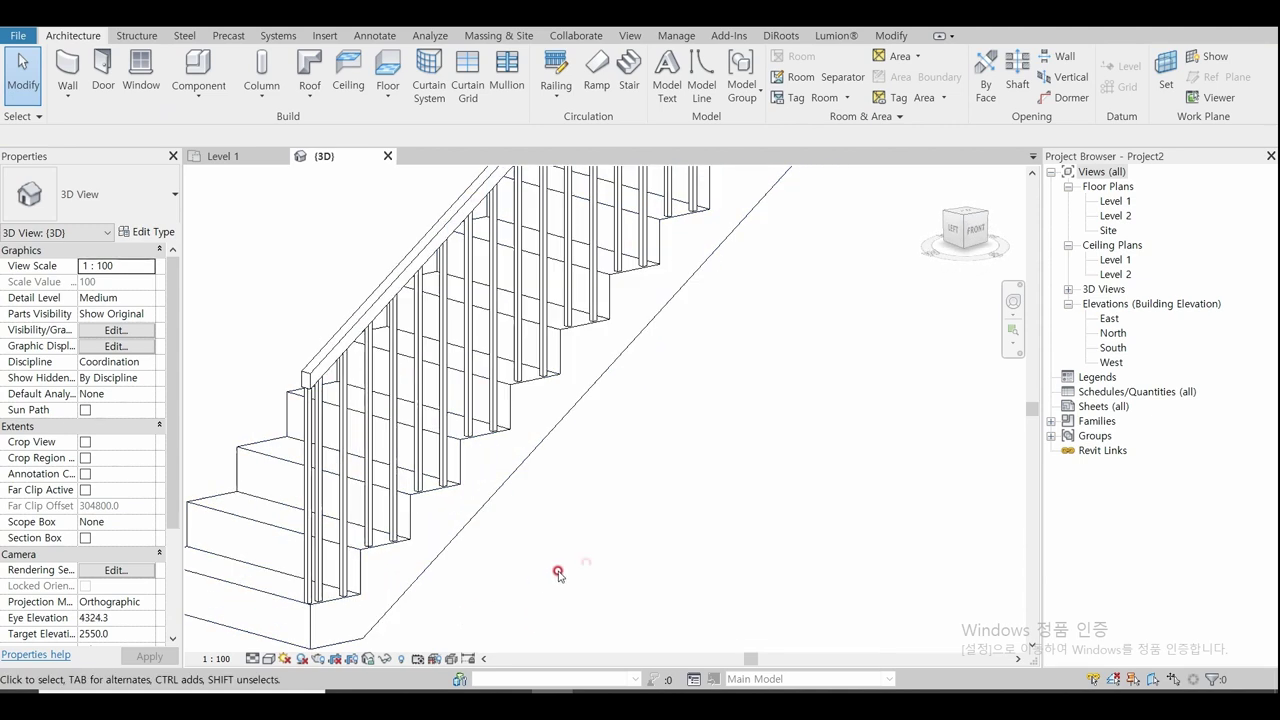
{"action": "left_click", "coordinate": [369, 328]}
{"action": "left_click", "coordinate": [137, 197]}
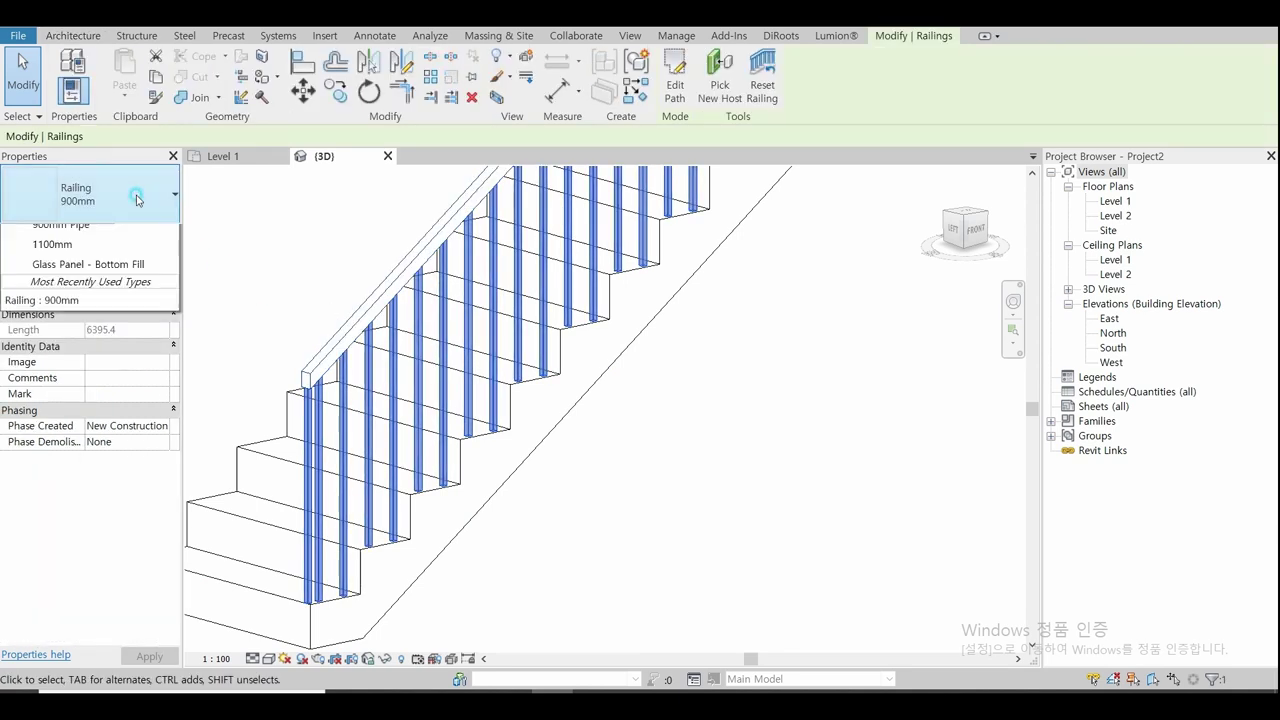
{"action": "left_click", "coordinate": [120, 294]}
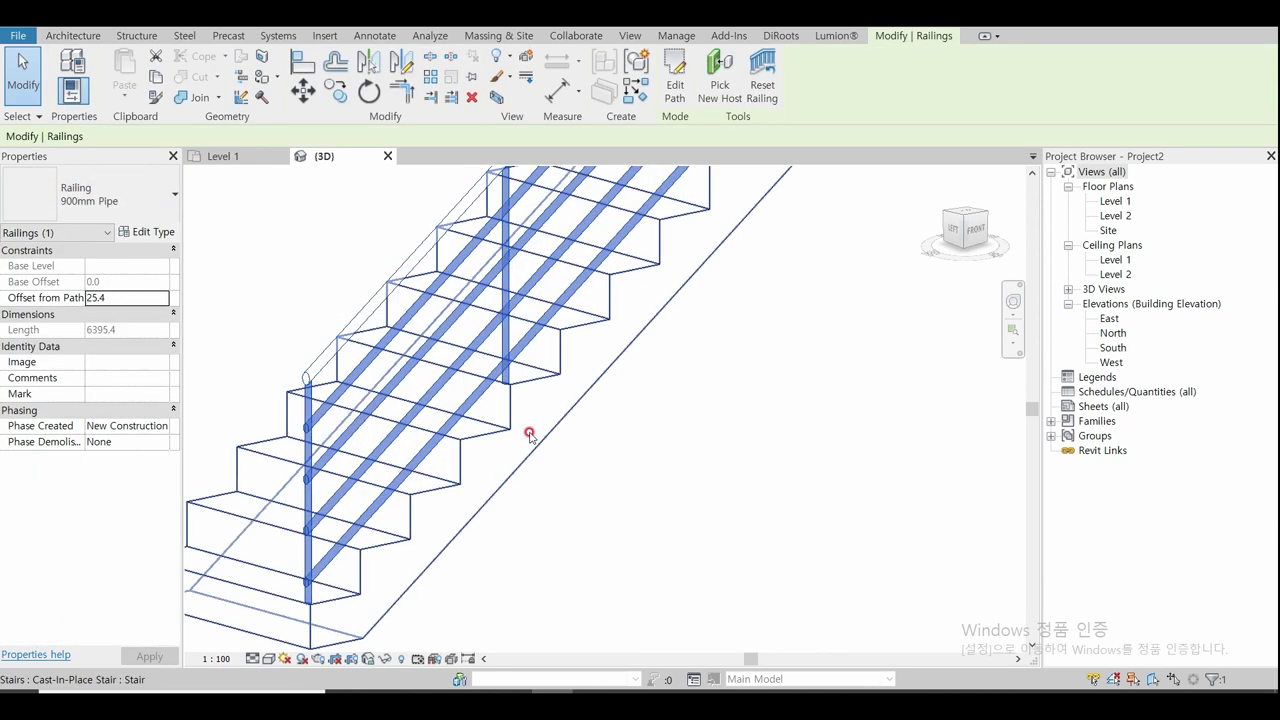
{"action": "left_click", "coordinate": [659, 477]}
Step: Check the stair's properties, then select the 900mm Pipe railing
{"action": "scroll", "coordinate": [711, 471], "scroll_direction": "down", "scroll_amount": 2}
{"action": "scroll", "coordinate": [531, 589], "scroll_direction": "down", "scroll_amount": 1}
{"action": "scroll", "coordinate": [680, 523], "scroll_direction": "down", "scroll_amount": 1}
{"action": "left_click", "coordinate": [528, 447]}
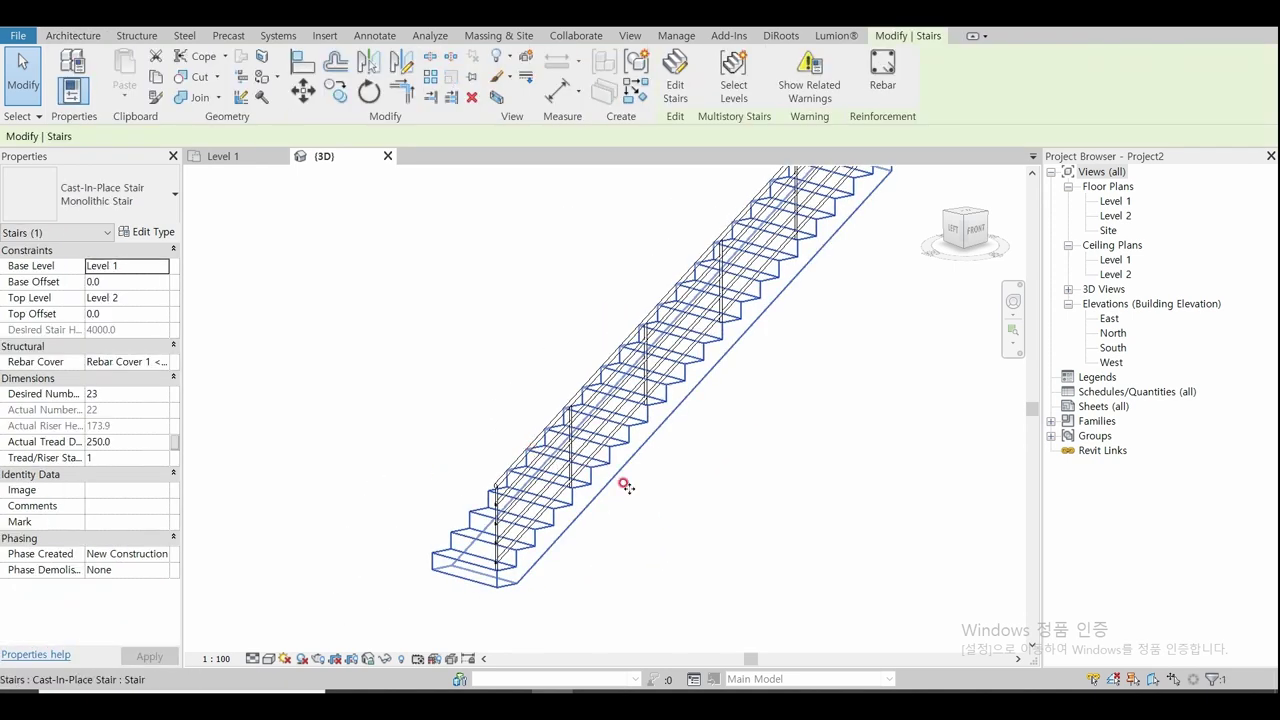
{"action": "left_click", "coordinate": [688, 509]}
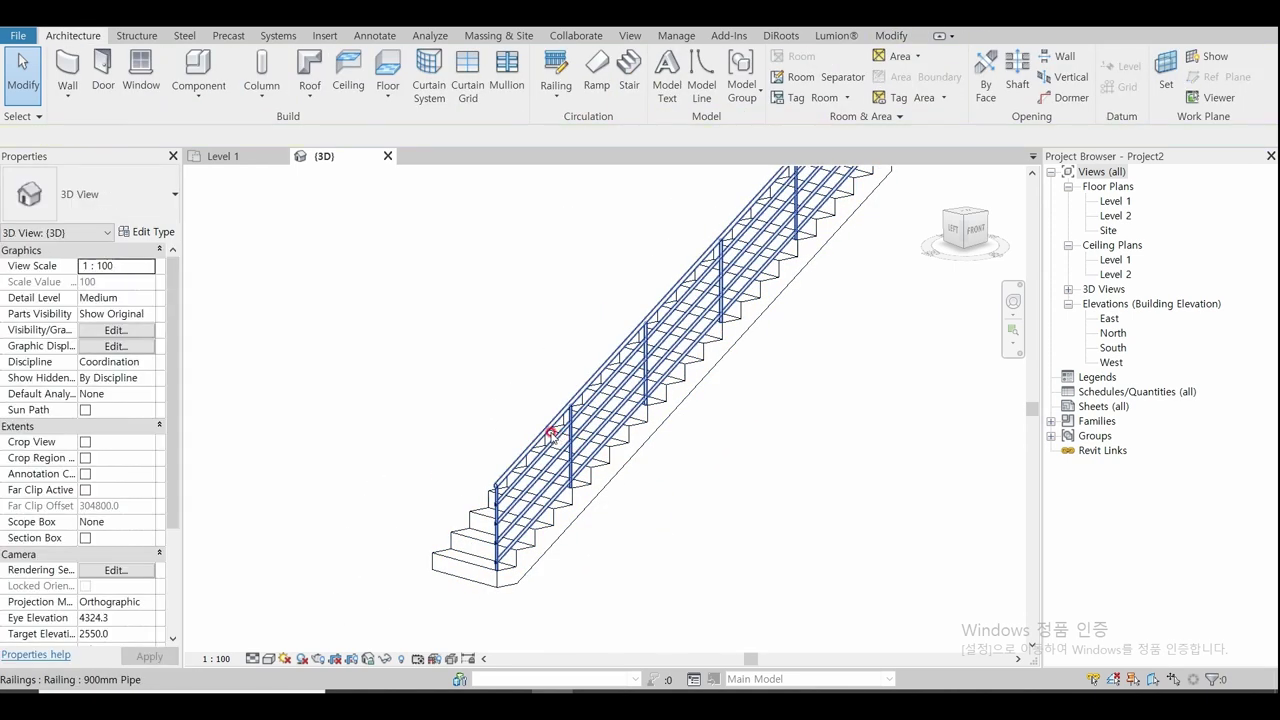
{"action": "left_click", "coordinate": [551, 433]}
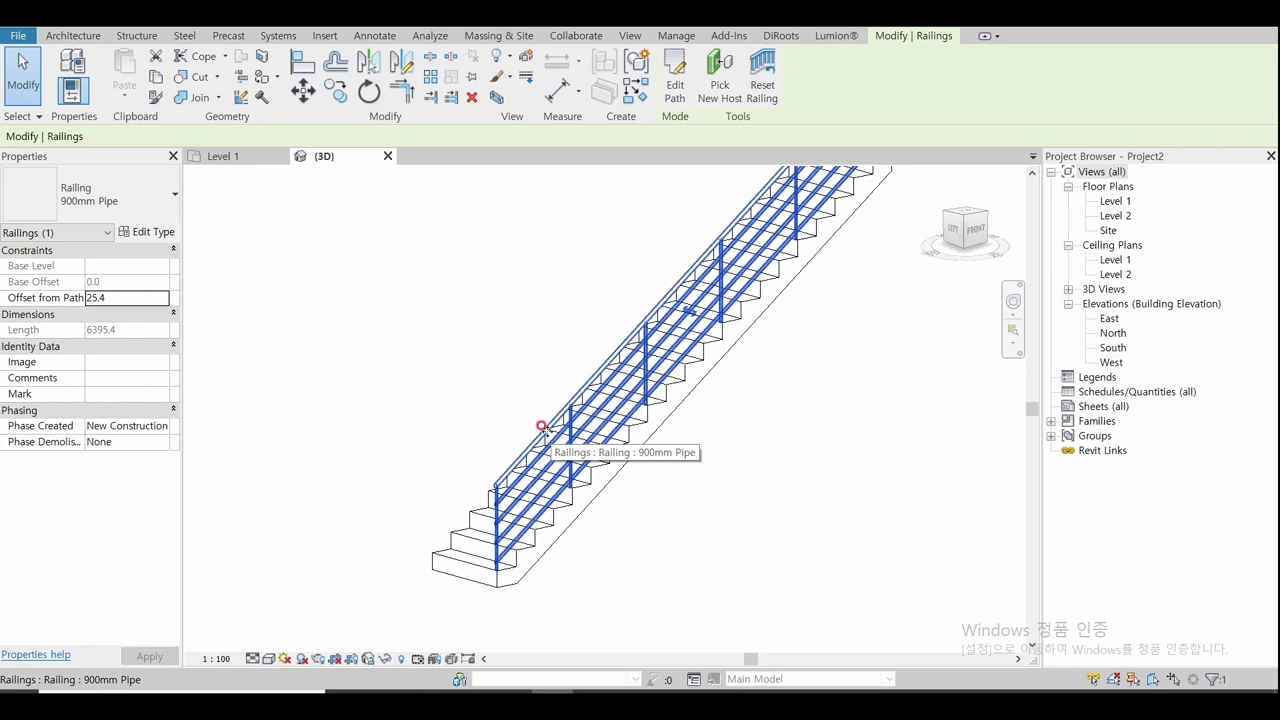
Step: In the 900mm Pipe rail structure, delete Rails 4 and 3 and set Rail 1 to 600, Rail 2 to 250
{"action": "left_click", "coordinate": [162, 234]}
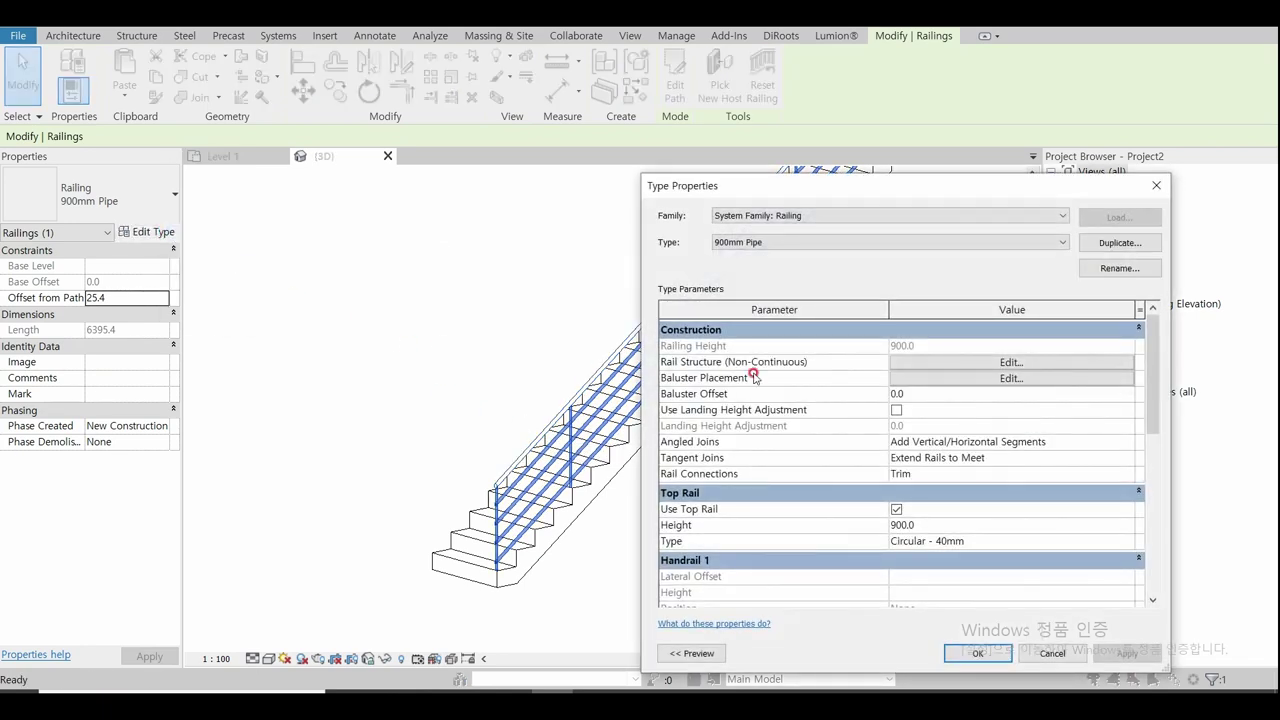
{"action": "left_click", "coordinate": [1006, 364]}
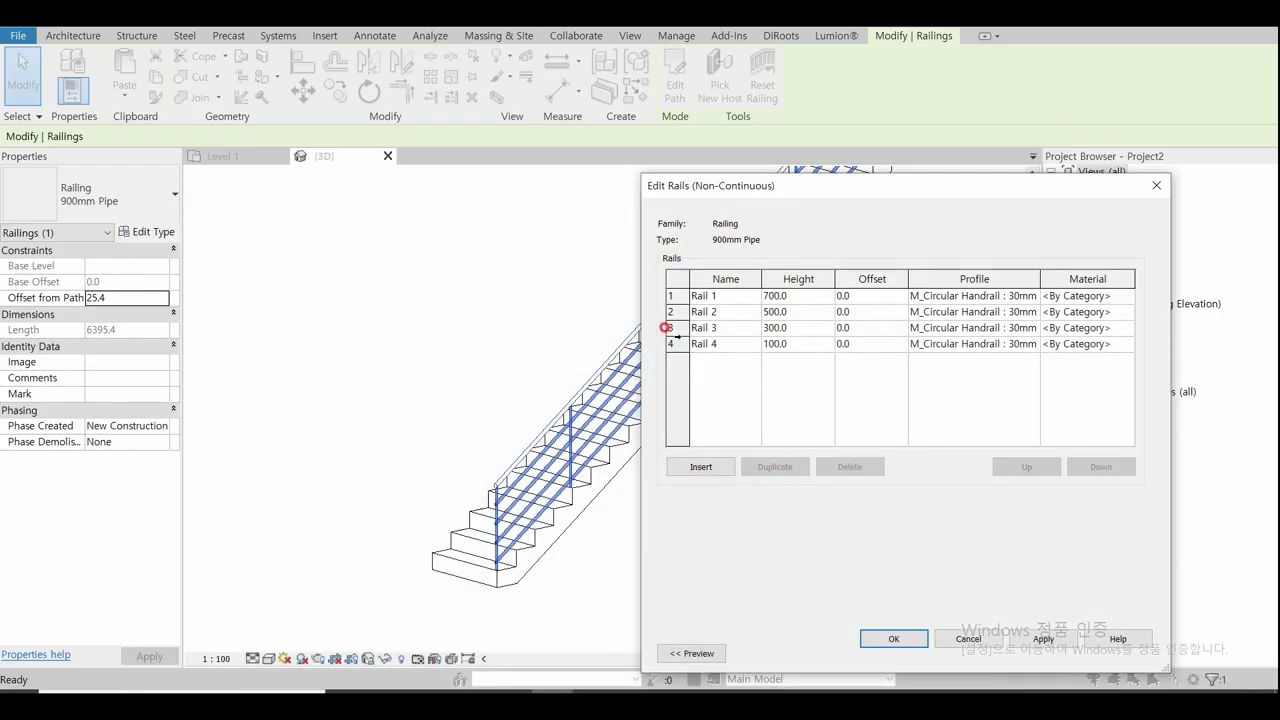
{"action": "left_click", "coordinate": [672, 343]}
{"action": "left_click", "coordinate": [845, 470]}
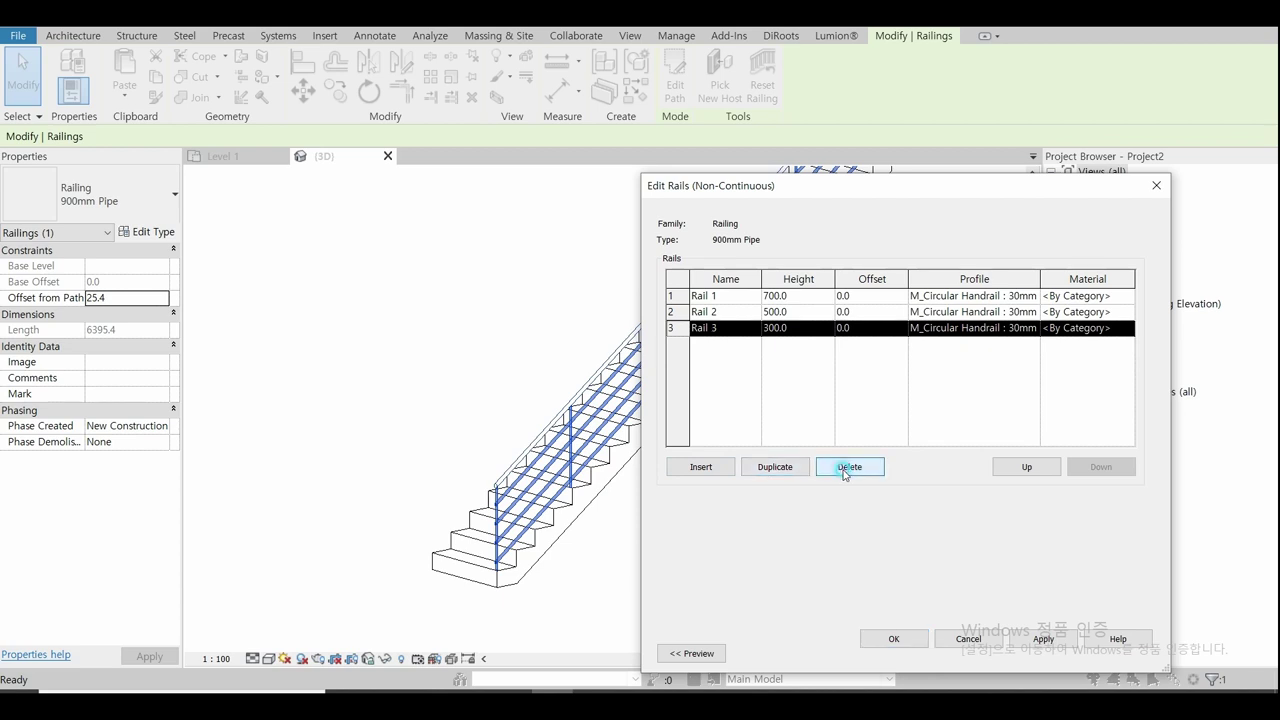
{"action": "left_click", "coordinate": [845, 469]}
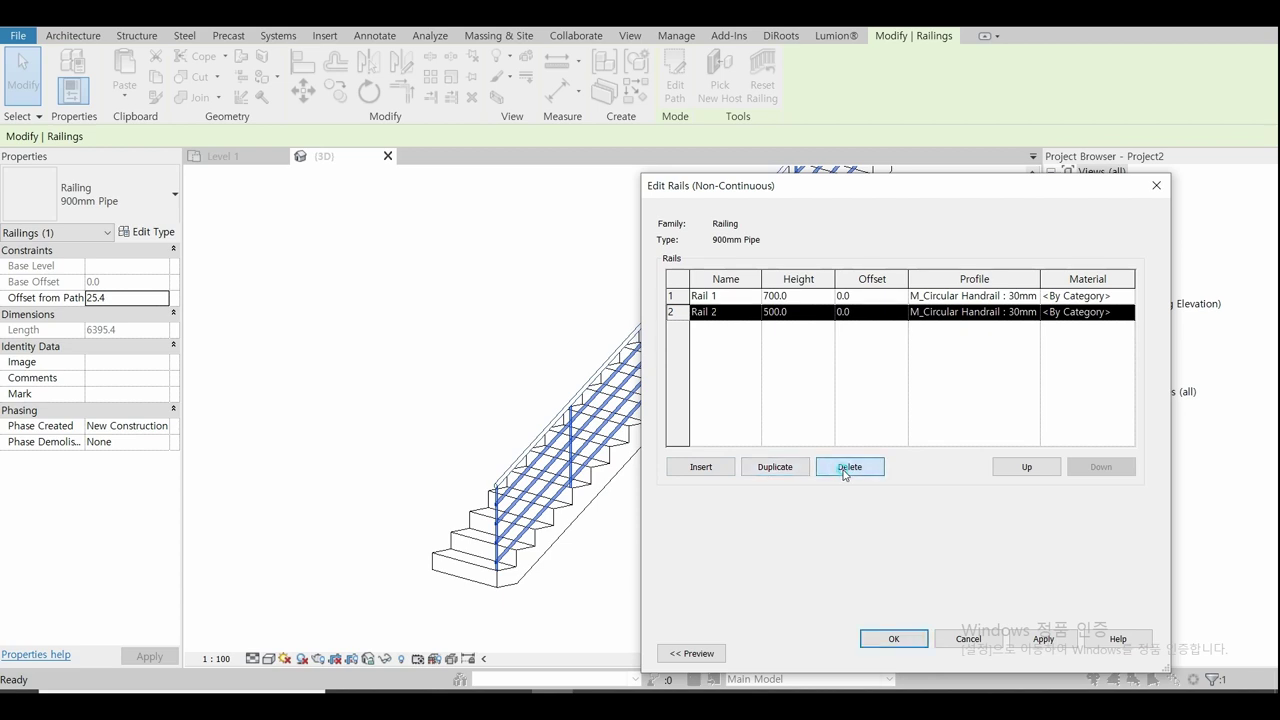
{"action": "left_click", "coordinate": [800, 296]}
{"action": "type", "text": "600"}
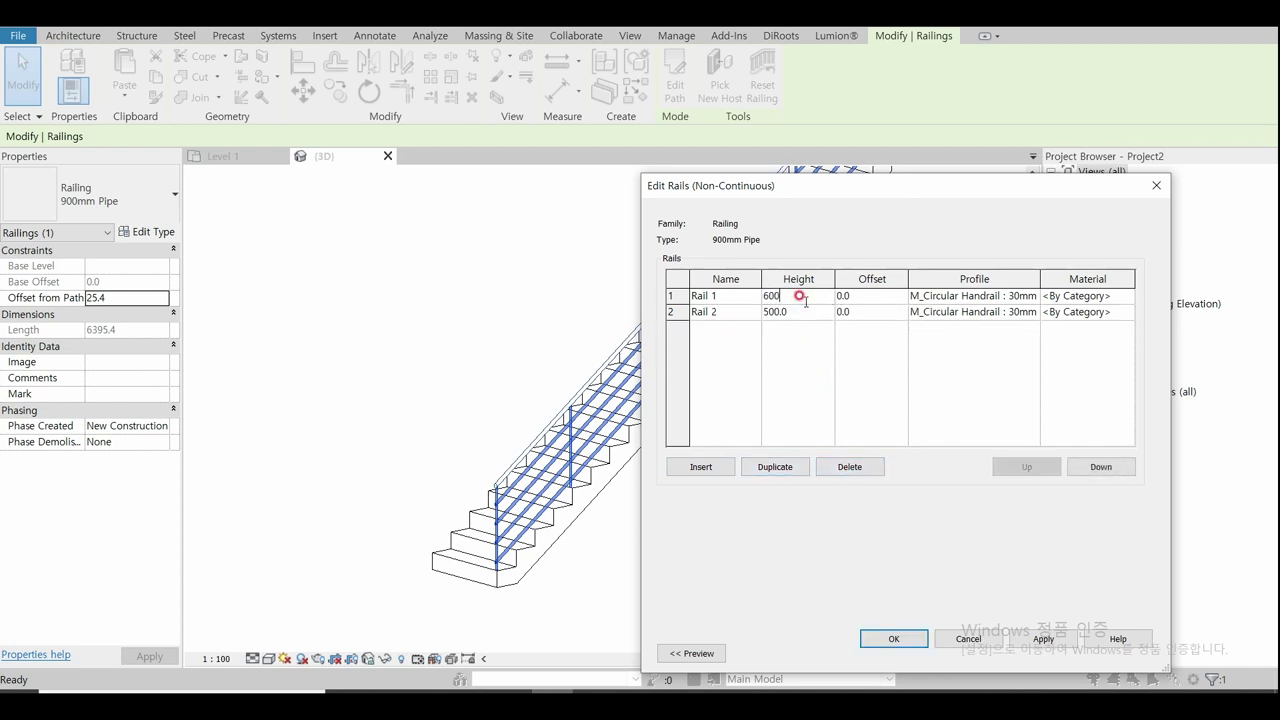
{"action": "left_click", "coordinate": [801, 310]}
{"action": "type", "text": "250"}
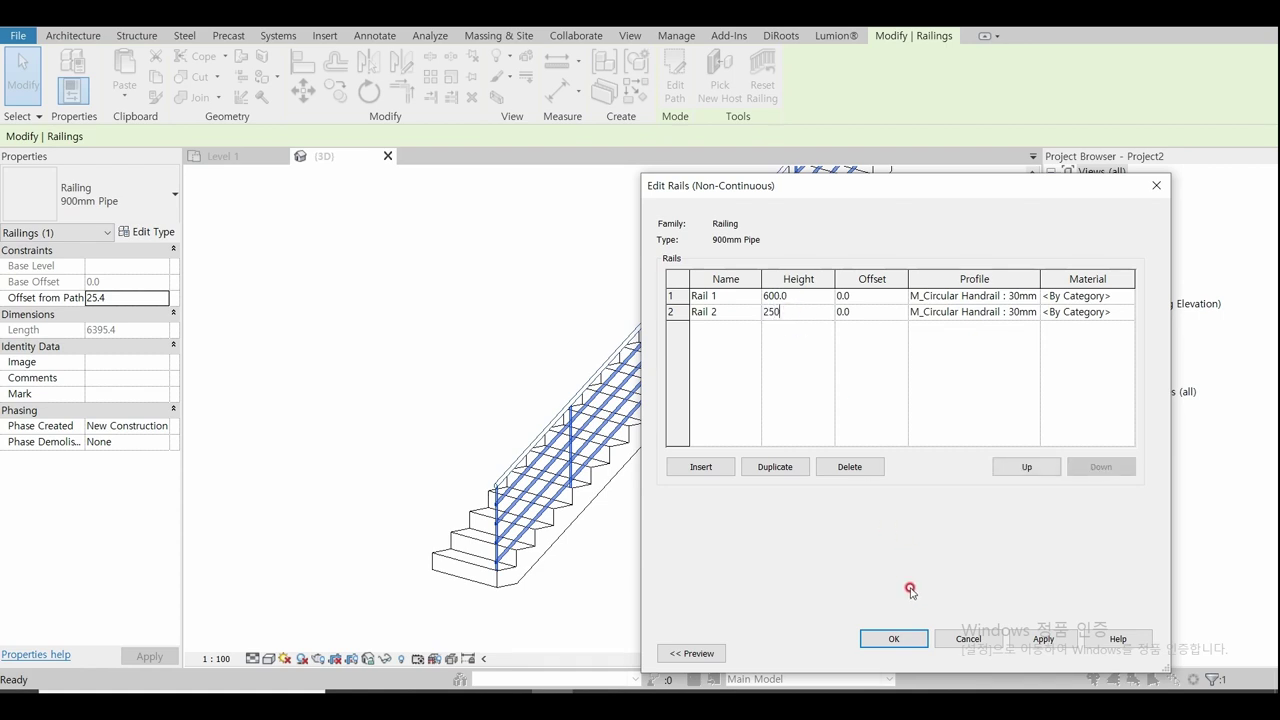
{"action": "left_click", "coordinate": [893, 638]}
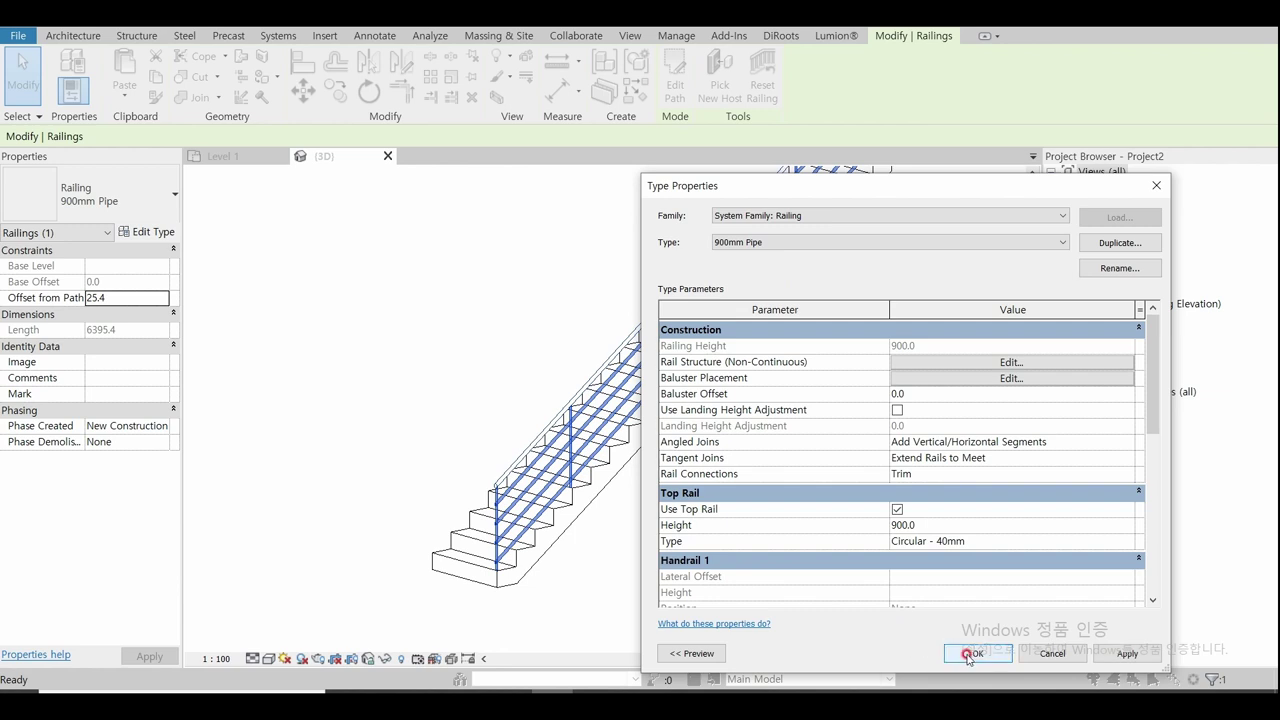
{"action": "left_click", "coordinate": [967, 653]}
{"action": "left_click", "coordinate": [640, 568]}
Step: Switch the 3D view to the Shaded visual style and orbit to a new angle on the stair
{"action": "scroll", "coordinate": [520, 523], "scroll_direction": "up", "scroll_amount": 3}
{"action": "scroll", "coordinate": [509, 517], "scroll_direction": "up", "scroll_amount": 2}
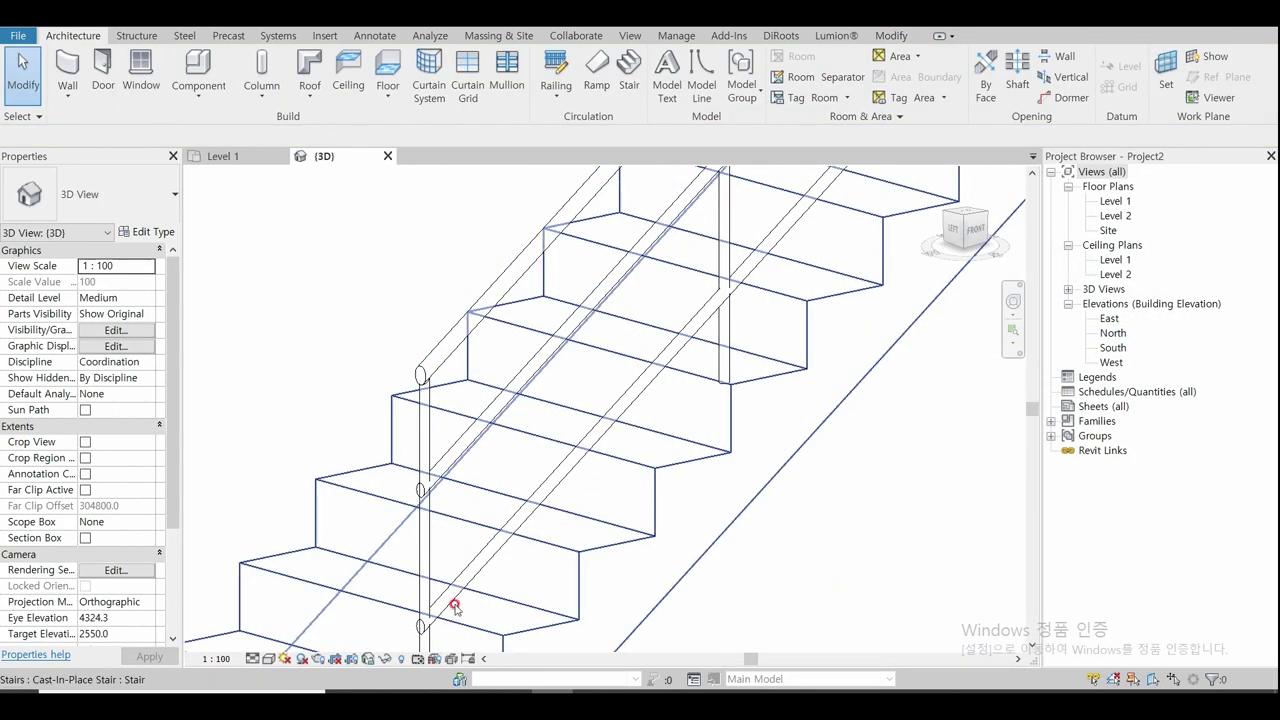
{"action": "left_click", "coordinate": [268, 662]}
{"action": "left_click", "coordinate": [295, 608]}
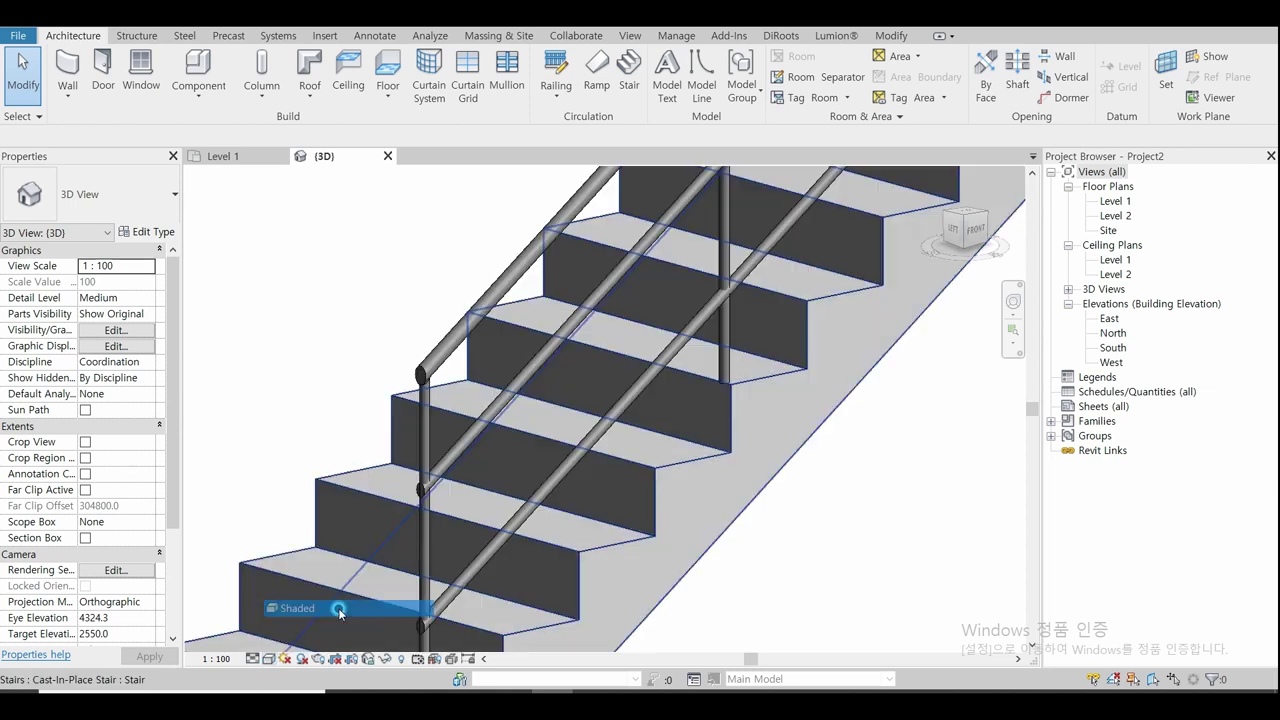
{"action": "left_click", "coordinate": [872, 567]}
{"action": "scroll", "coordinate": [717, 529], "scroll_direction": "down", "scroll_amount": 2}
{"action": "mouse_move", "coordinate": [814, 571]}
{"action": "middle_mouse_down", "text": "shift"}
{"action": "mouse_move", "coordinate": [790, 595]}
{"action": "mouse_move", "coordinate": [734, 591]}
{"action": "middle_mouse_up", "text": "shift"}
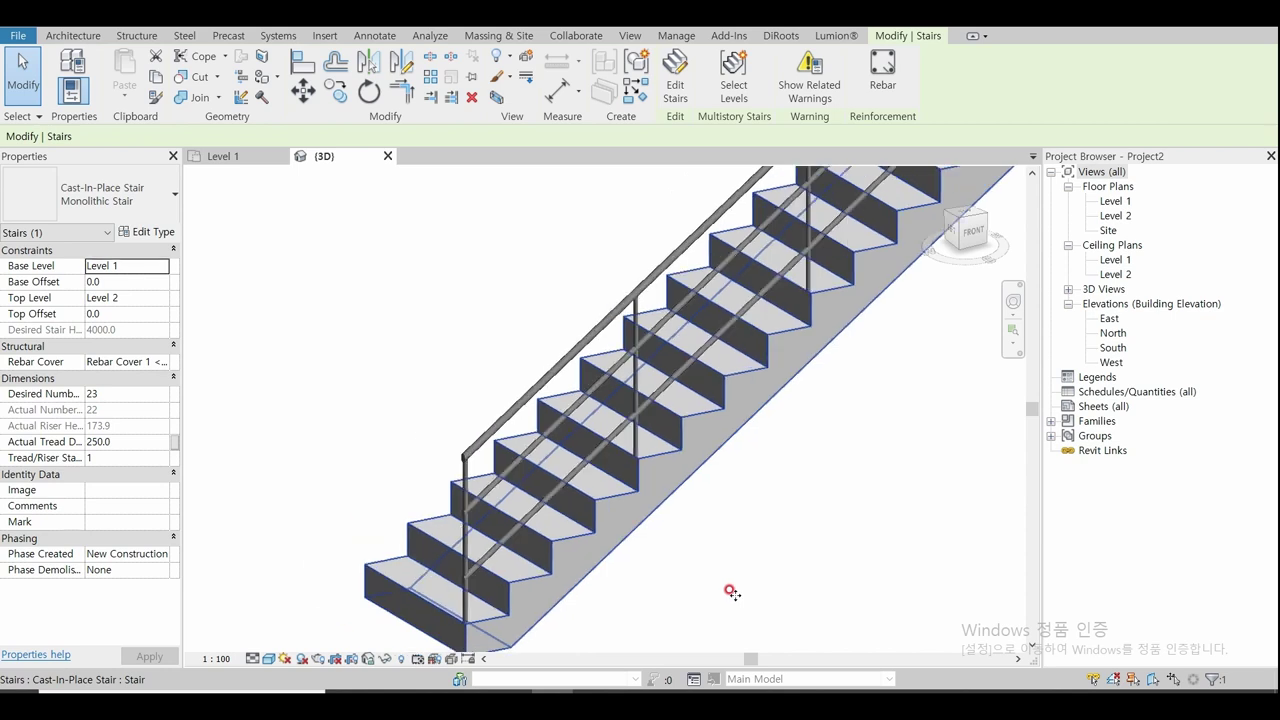
{"action": "left_click", "coordinate": [760, 572]}
Step: In the 900mm Pipe type's baluster placement, set the regular baluster to None
{"action": "left_click", "coordinate": [545, 385]}
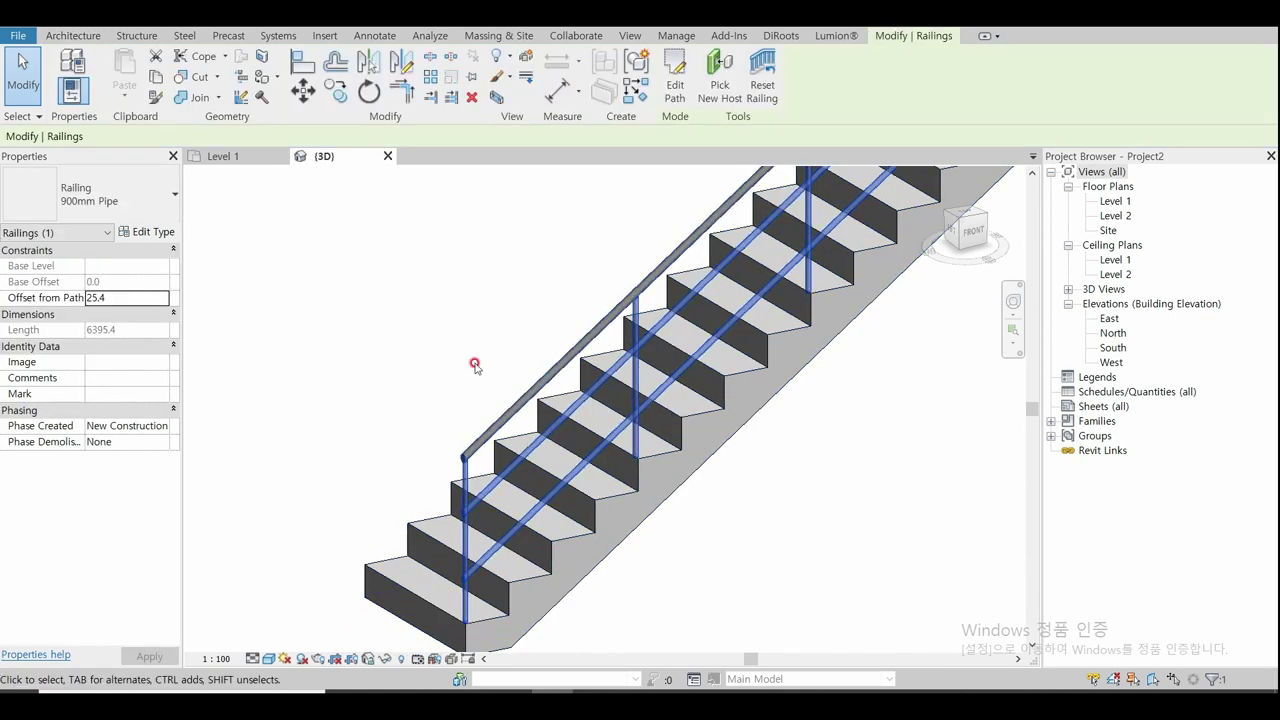
{"action": "left_click", "coordinate": [156, 240]}
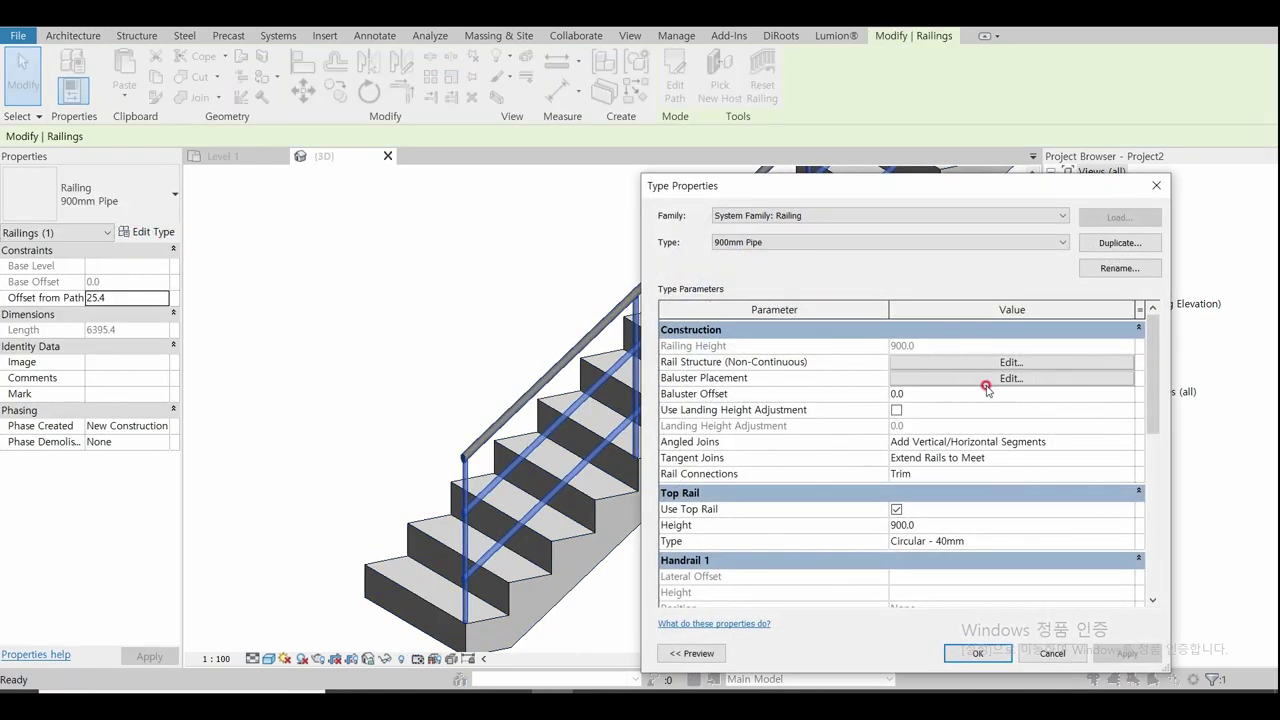
{"action": "left_click", "coordinate": [1012, 378]}
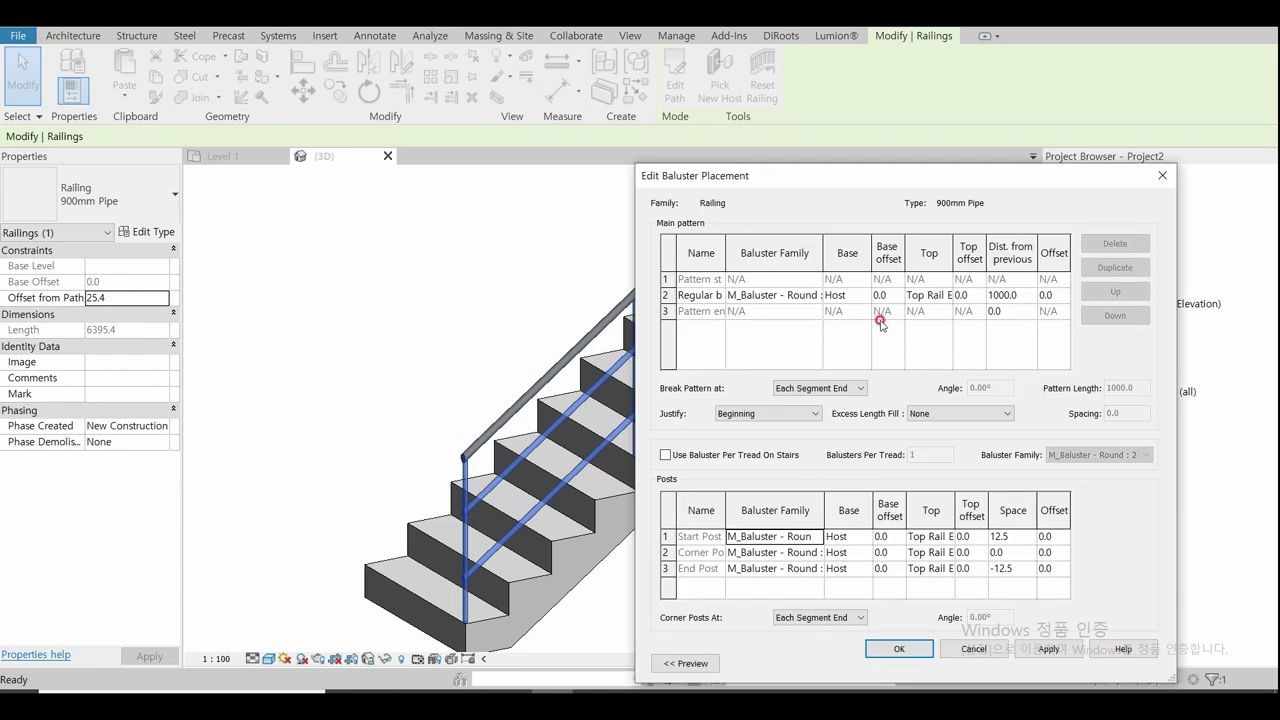
{"action": "left_click", "coordinate": [818, 295]}
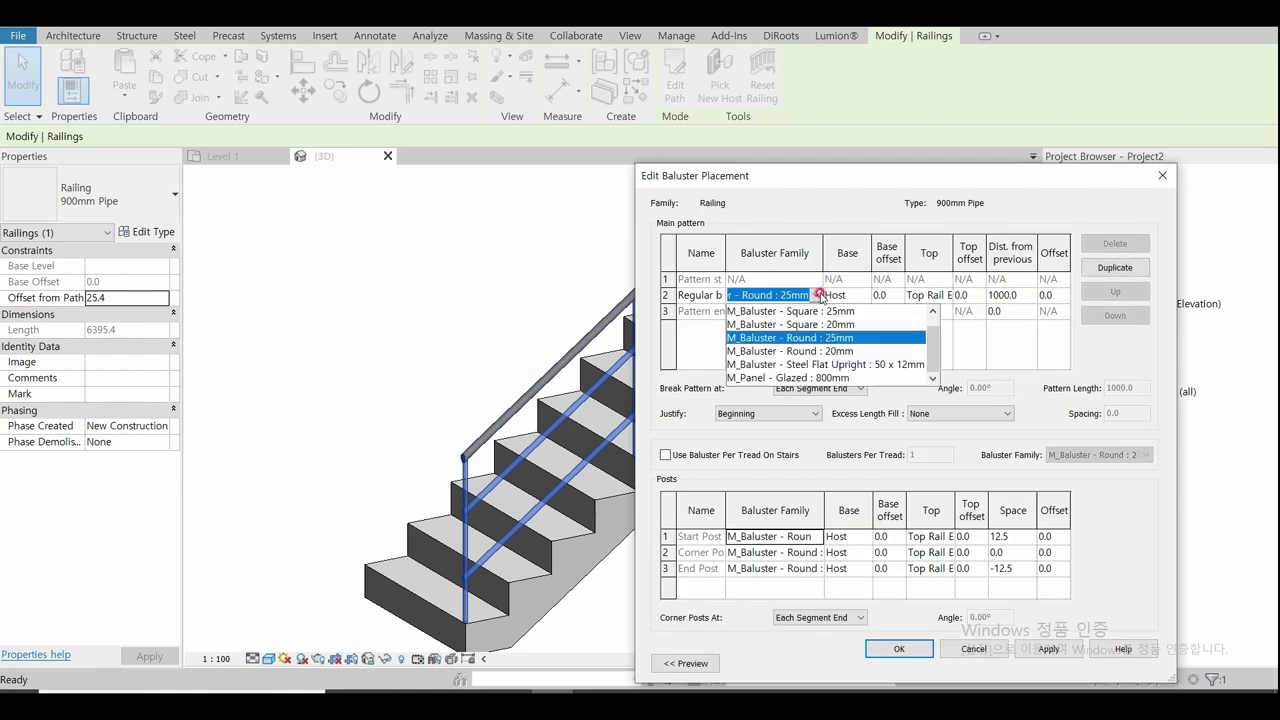
{"action": "scroll", "coordinate": [802, 336], "scroll_direction": "up", "scroll_amount": 1}
{"action": "left_click", "coordinate": [765, 311]}
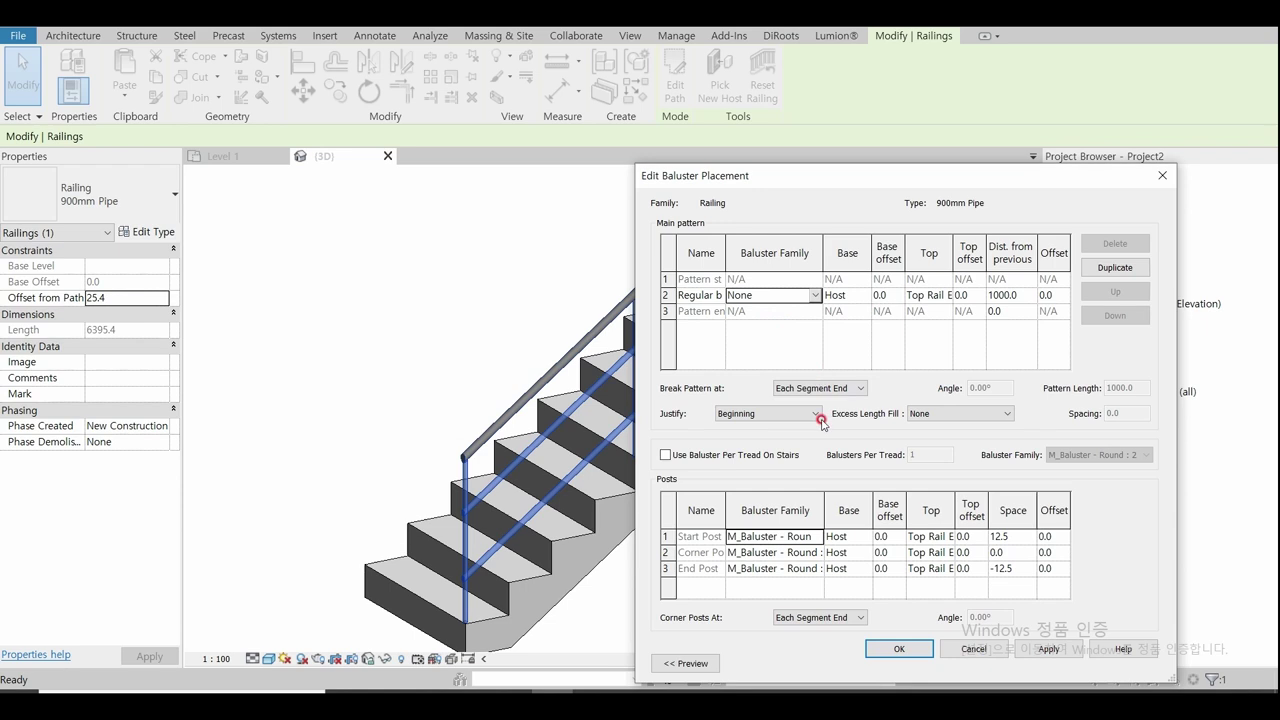
Step: Set the corner post to None as well and apply the railing type changes
{"action": "left_click", "coordinate": [815, 556]}
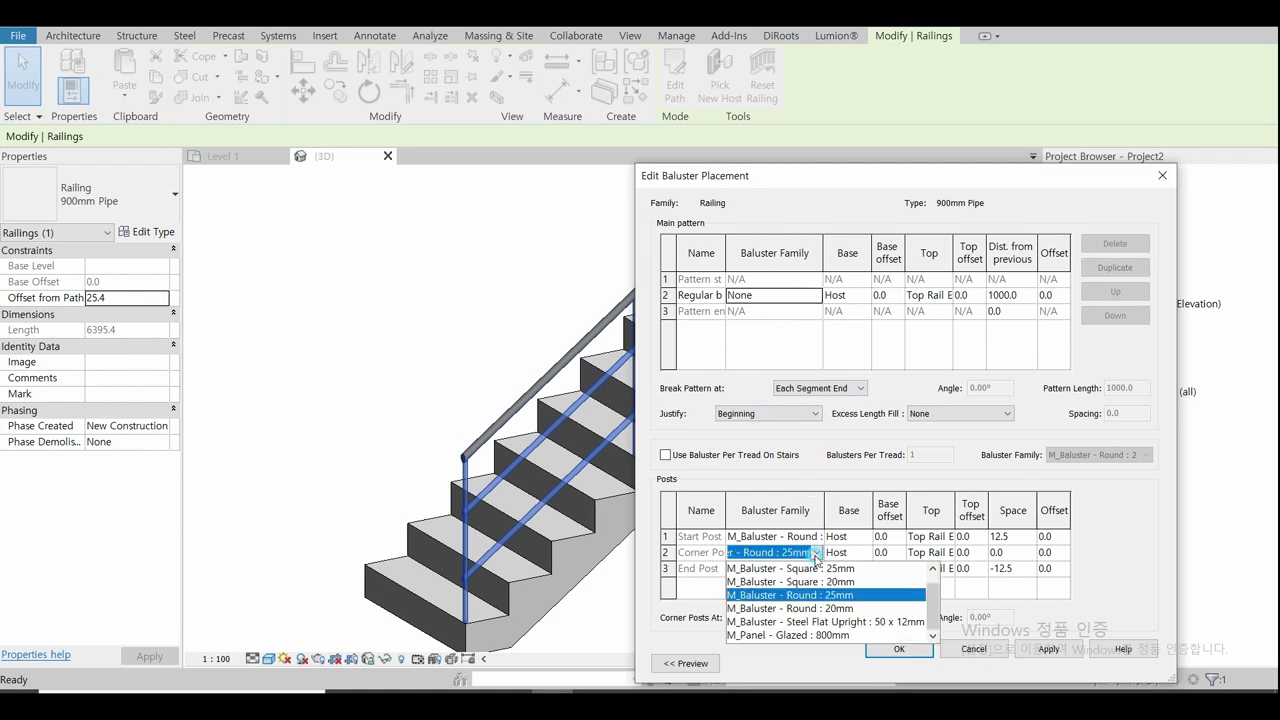
{"action": "scroll", "coordinate": [811, 578], "scroll_direction": "up", "scroll_amount": 1}
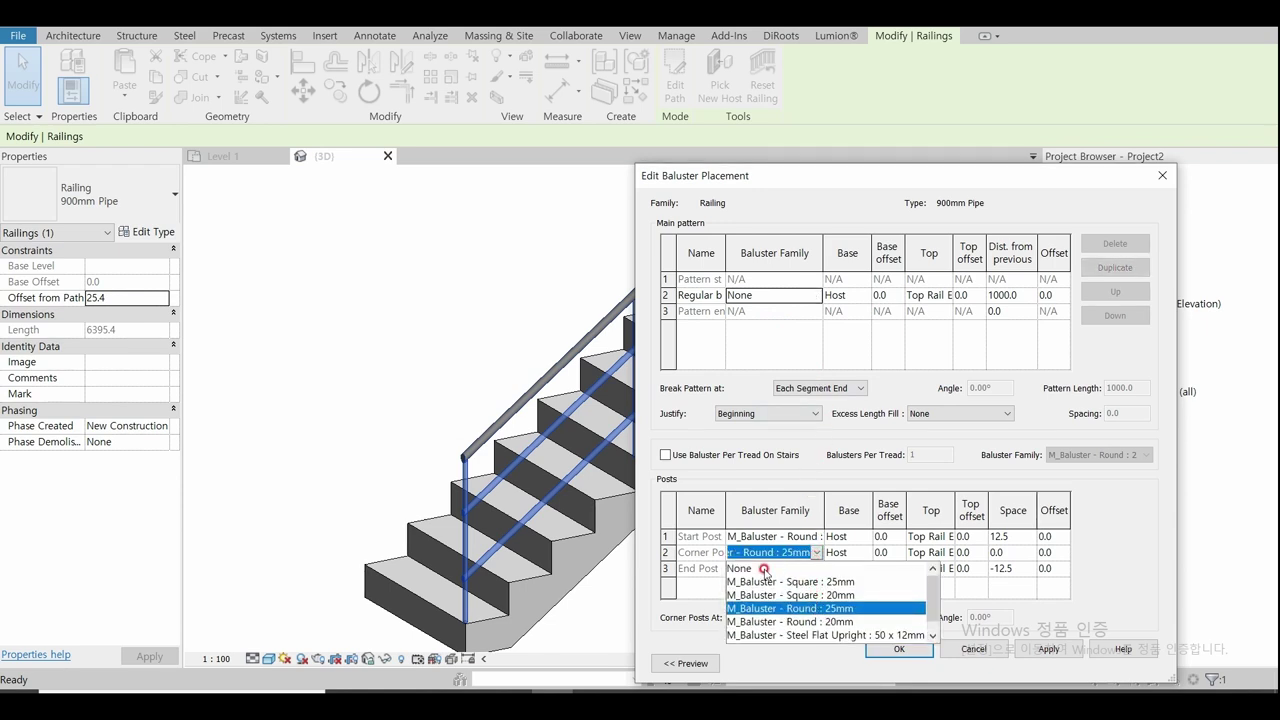
{"action": "left_click", "coordinate": [765, 570]}
{"action": "left_click", "coordinate": [889, 651]}
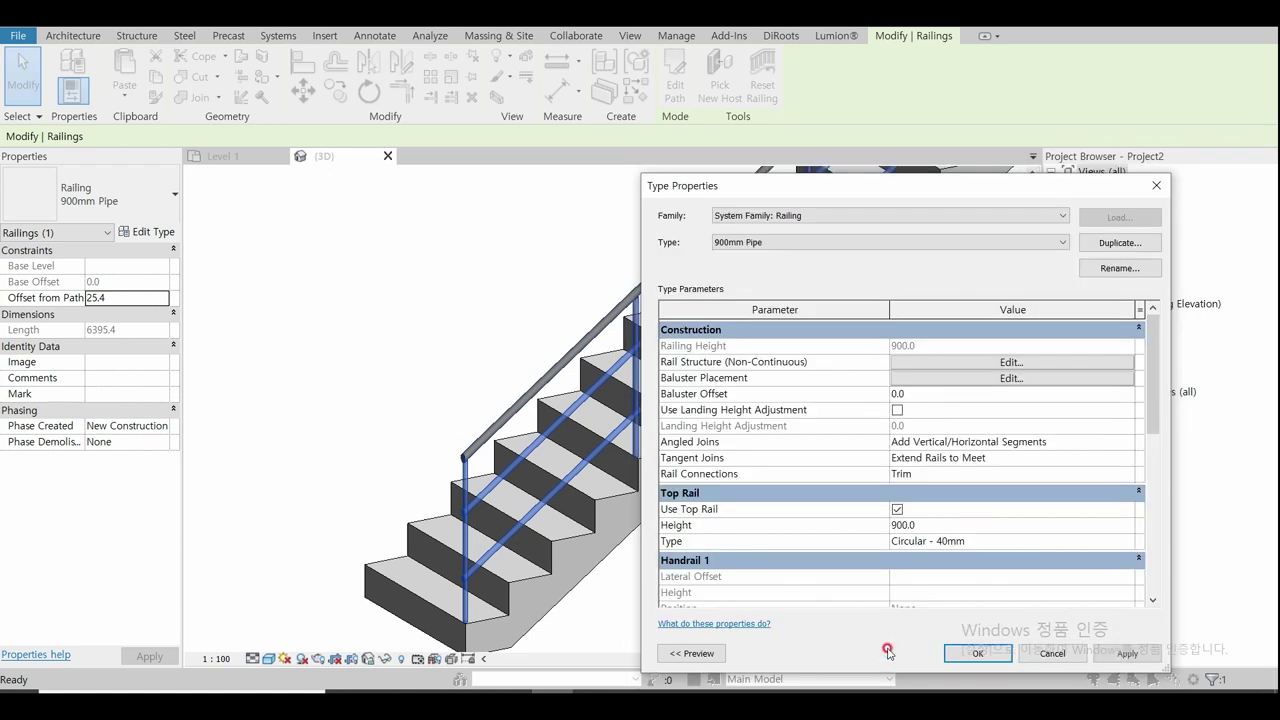
{"action": "left_click", "coordinate": [970, 654]}
{"action": "left_click", "coordinate": [734, 569]}
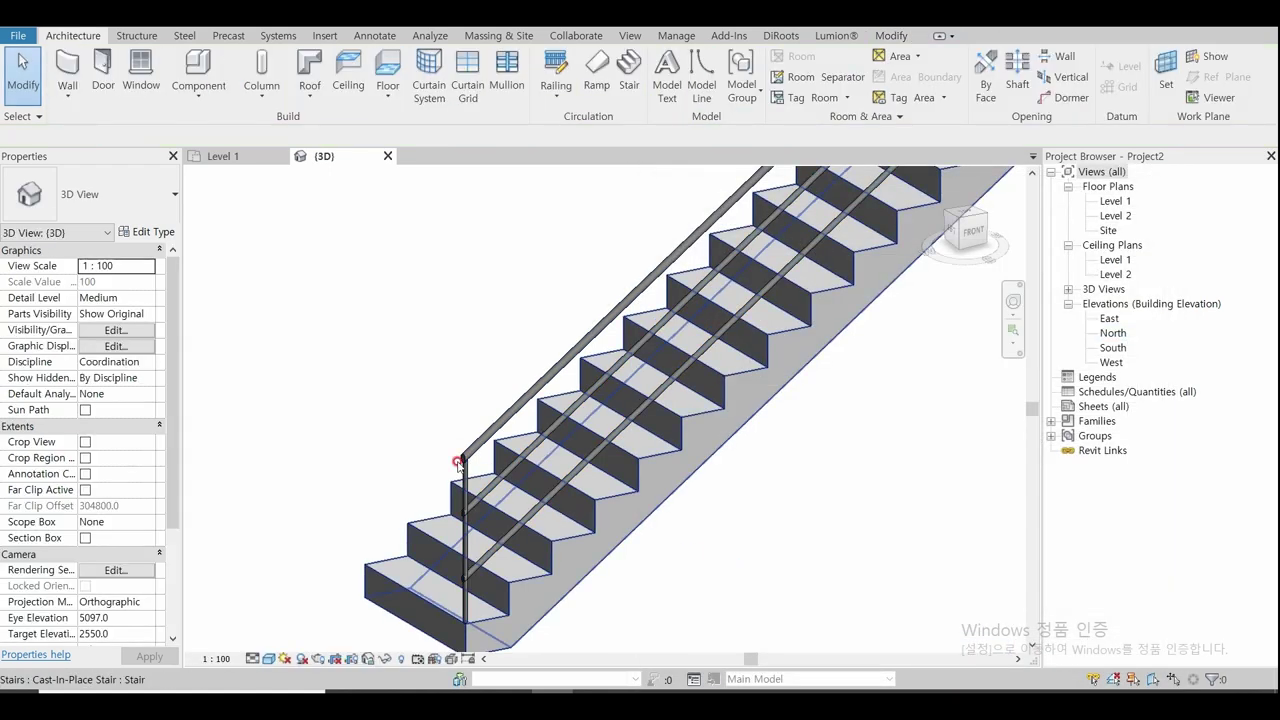
{"action": "scroll", "coordinate": [528, 555], "scroll_direction": "down", "scroll_amount": 4}
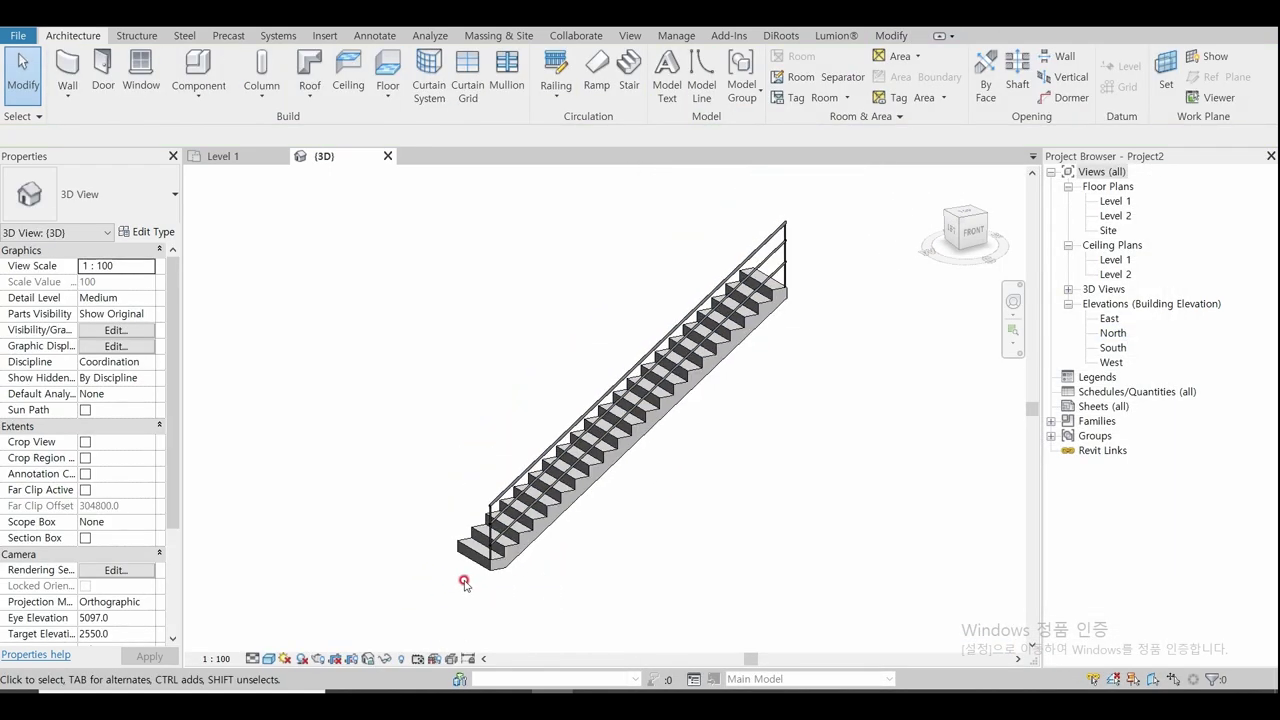
{"action": "scroll", "coordinate": [510, 415], "scroll_direction": "up", "scroll_amount": 3}
{"action": "scroll", "coordinate": [537, 354], "scroll_direction": "up", "scroll_amount": 3}
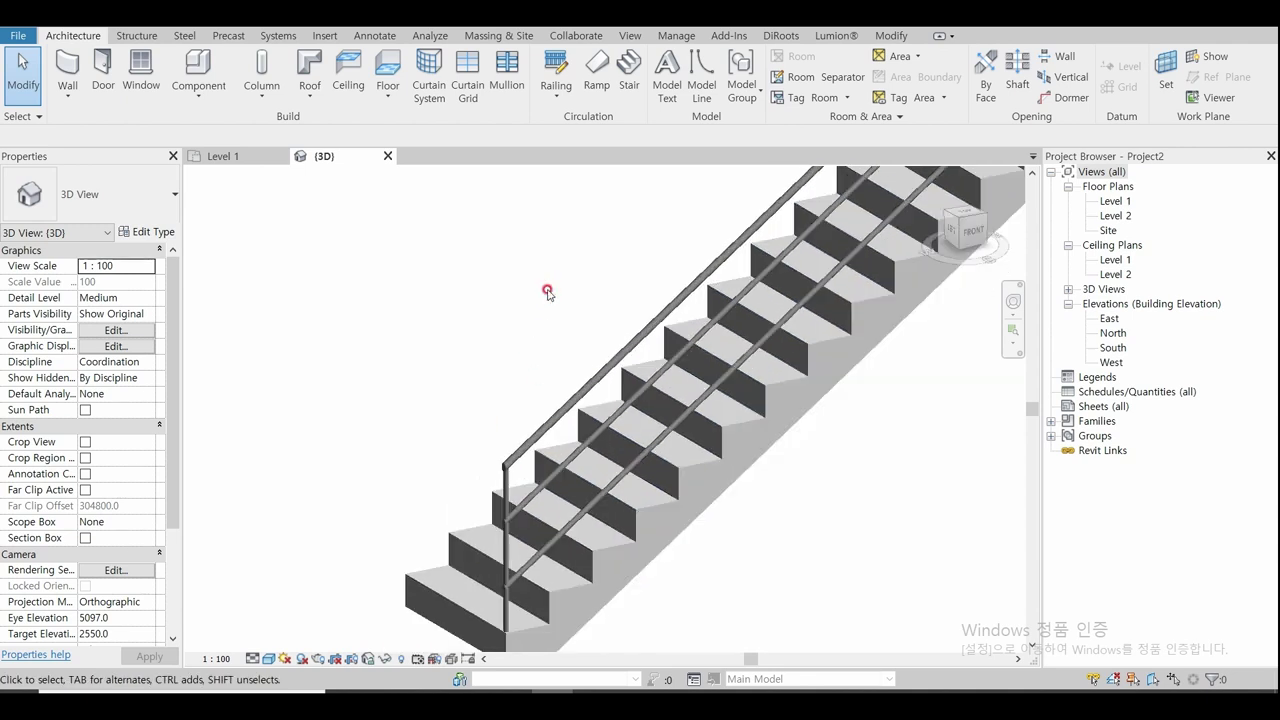
Step: In the Level 1 plan, open the railing's path for editing and drag its start point inward
{"action": "left_click", "coordinate": [232, 156]}
{"action": "scroll", "coordinate": [639, 437], "scroll_direction": "up", "scroll_amount": 2}
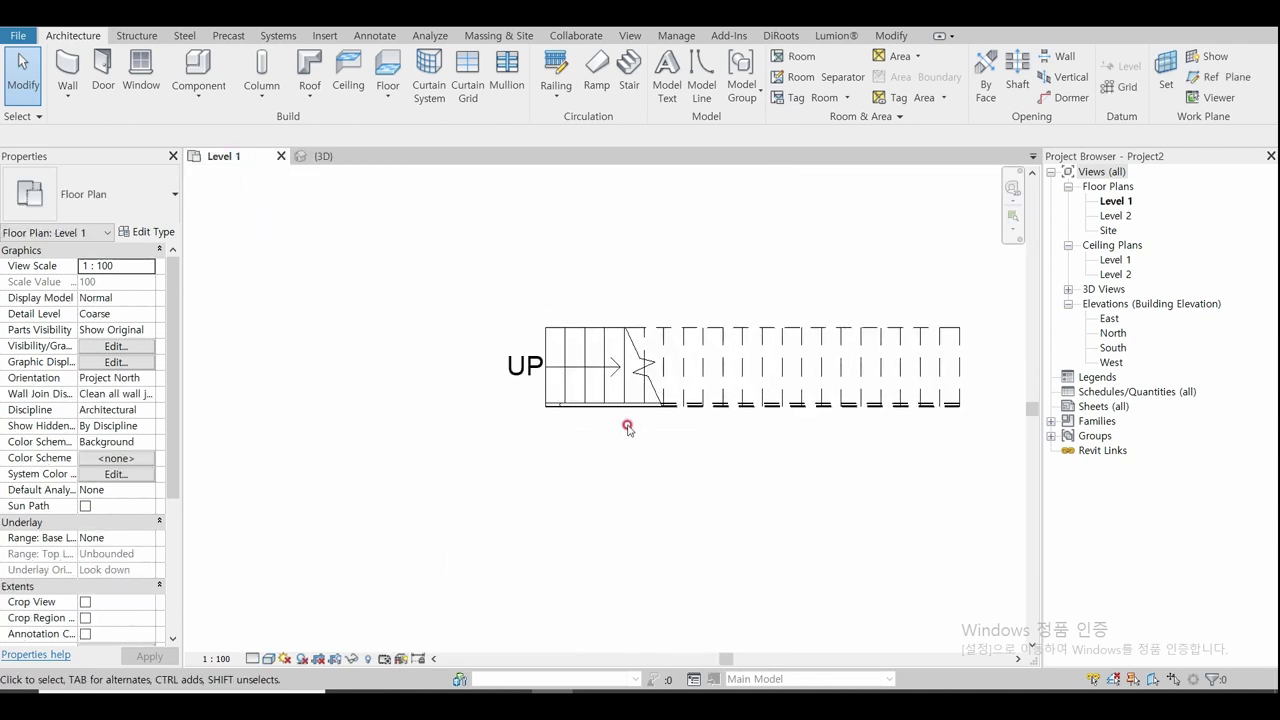
{"action": "scroll", "coordinate": [626, 423], "scroll_direction": "up", "scroll_amount": 3}
{"action": "scroll", "coordinate": [598, 396], "scroll_direction": "up", "scroll_amount": 2}
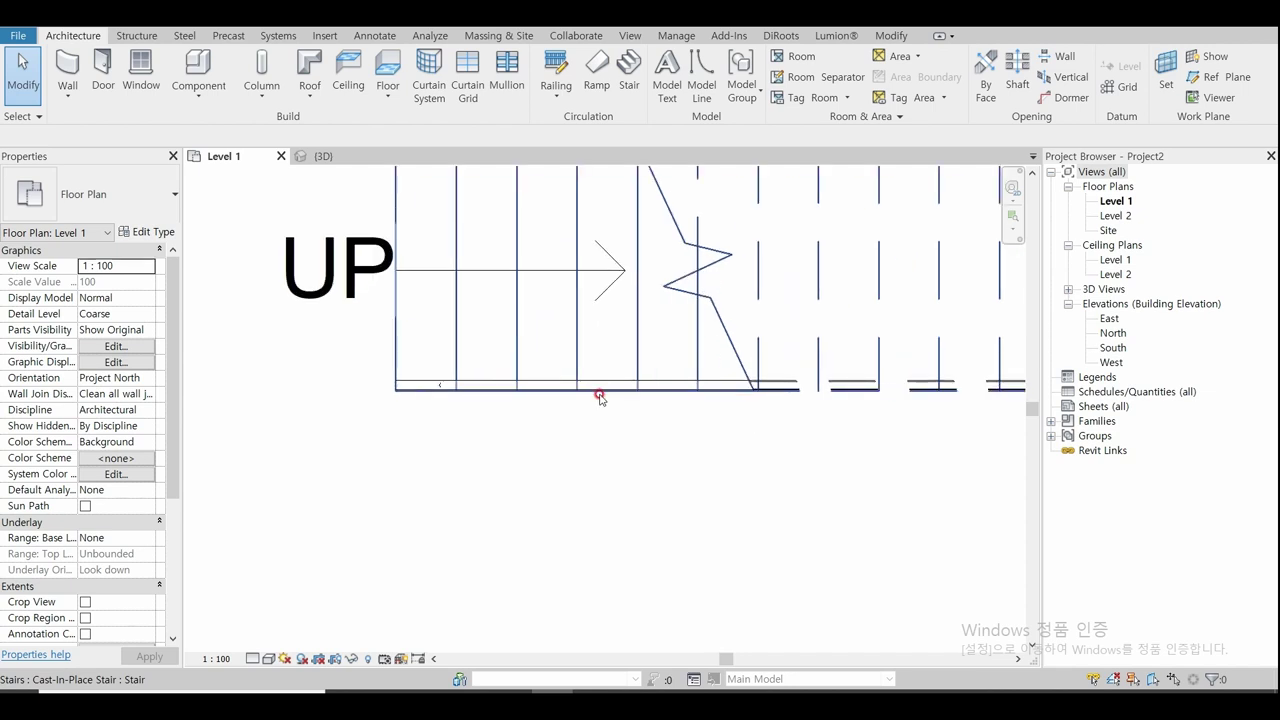
{"action": "scroll", "coordinate": [474, 394], "scroll_direction": "up", "scroll_amount": 1}
{"action": "left_click", "coordinate": [467, 376]}
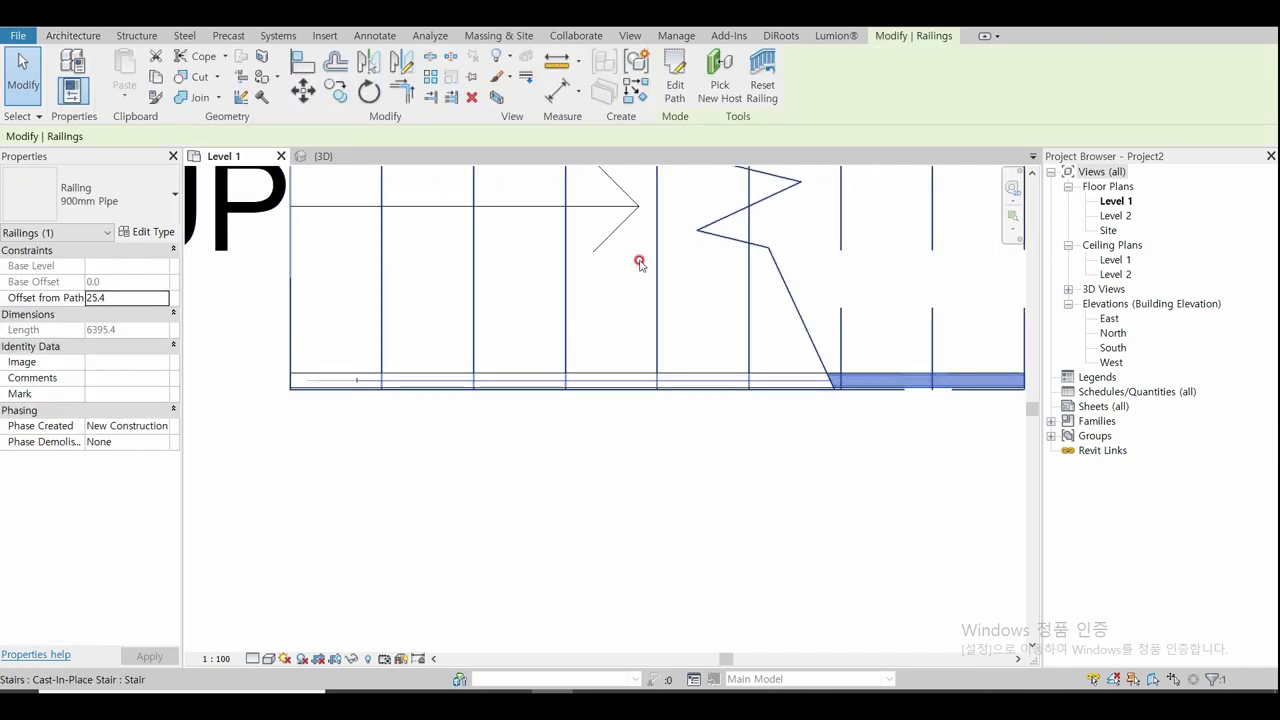
{"action": "left_click", "coordinate": [587, 230]}
{"action": "left_click", "coordinate": [329, 389]}
{"action": "left_click_drag", "start_coordinate": [289, 389], "coordinate": [385, 392]}
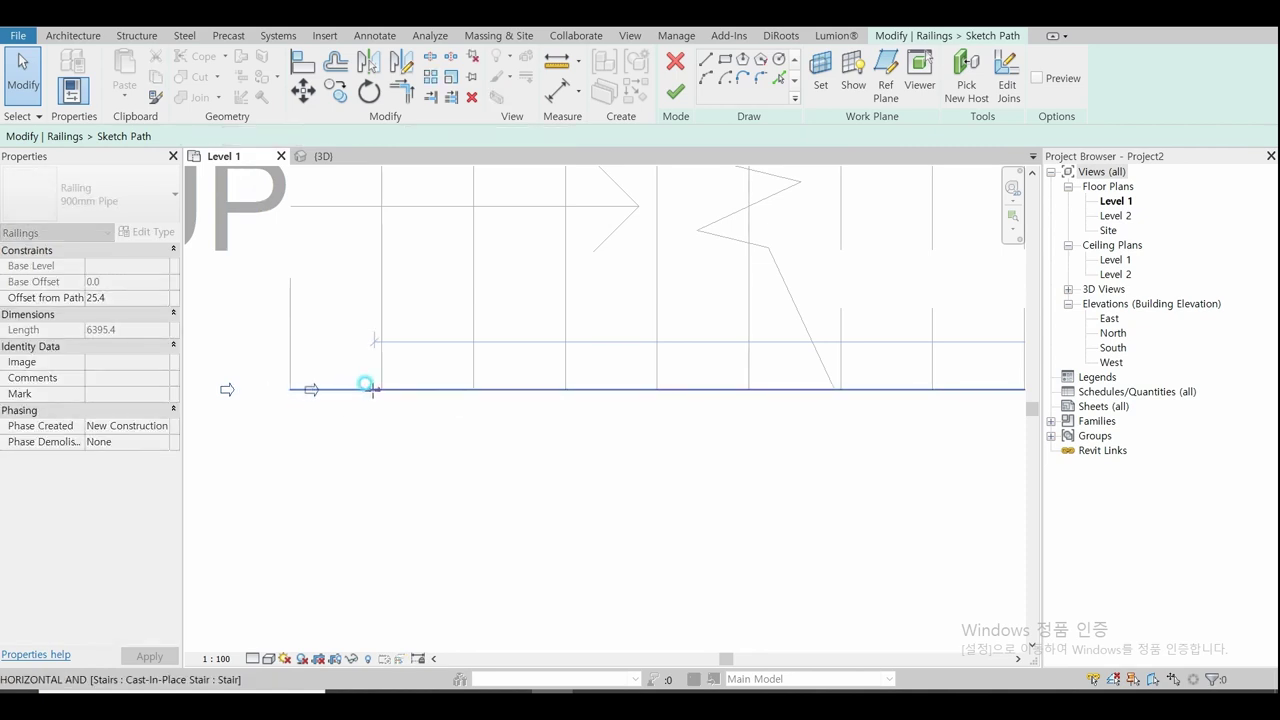
Step: Draw a vertical test line in the railing path sketch with Offset 150
{"action": "left_click", "coordinate": [705, 59]}
{"action": "type", "text": "150"}
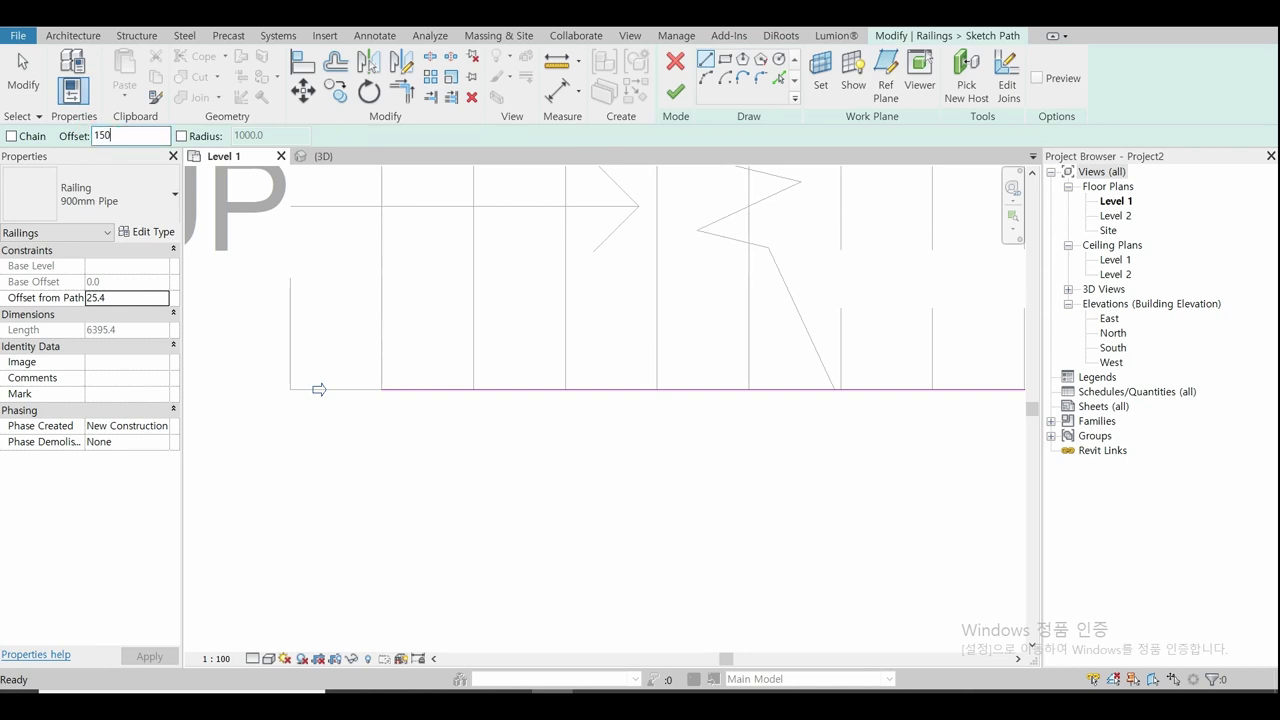
{"action": "left_click", "coordinate": [380, 322]}
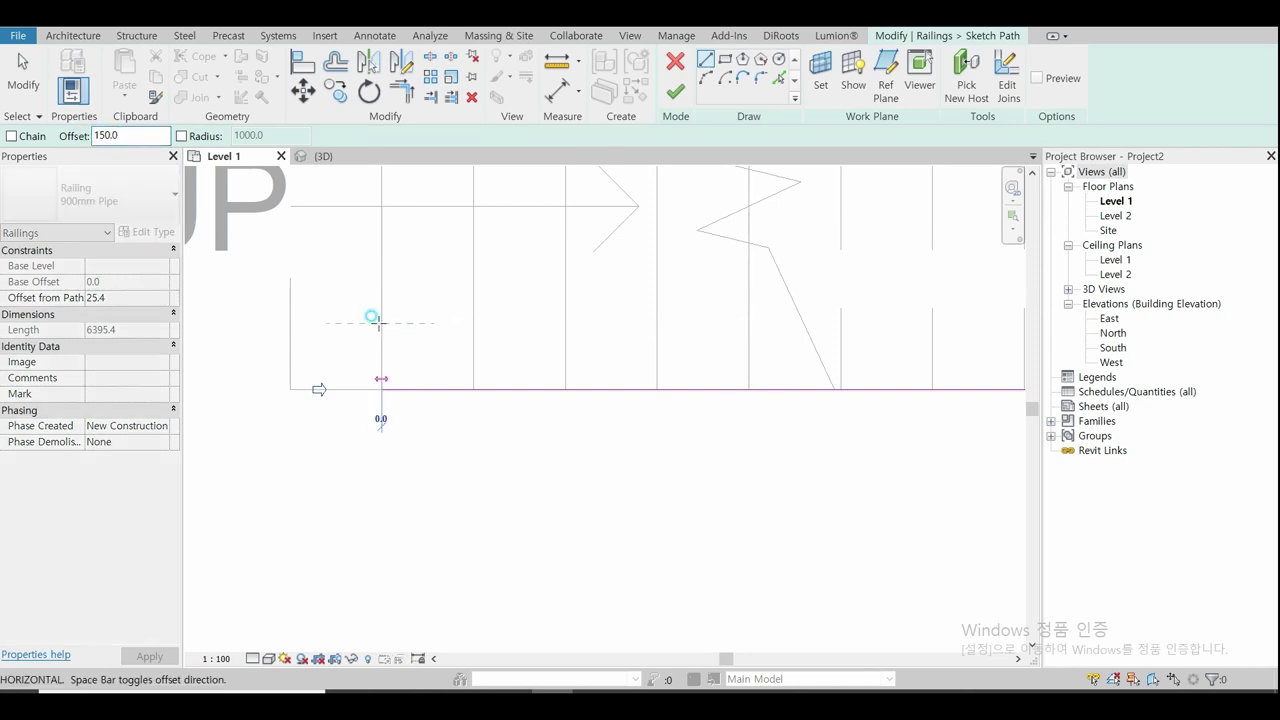
{"action": "left_click", "coordinate": [373, 416]}
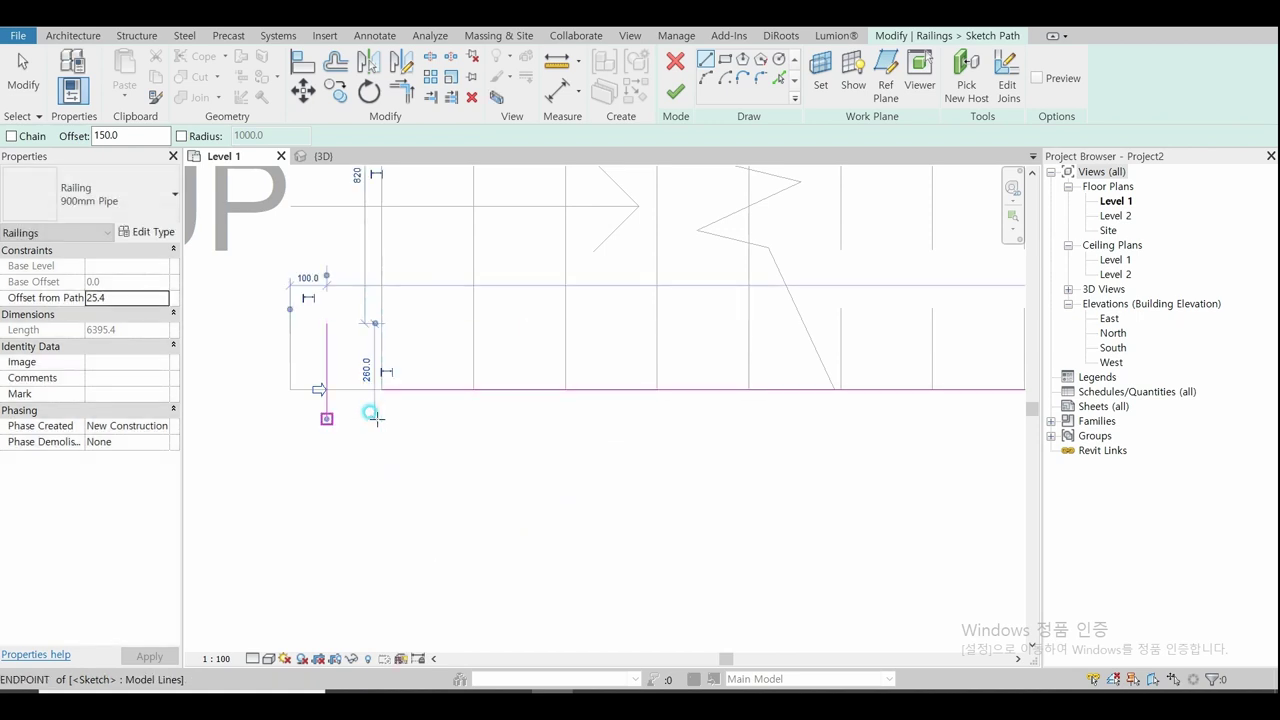
{"action": "key", "text": "Escape"}
{"action": "key", "text": "Escape"}
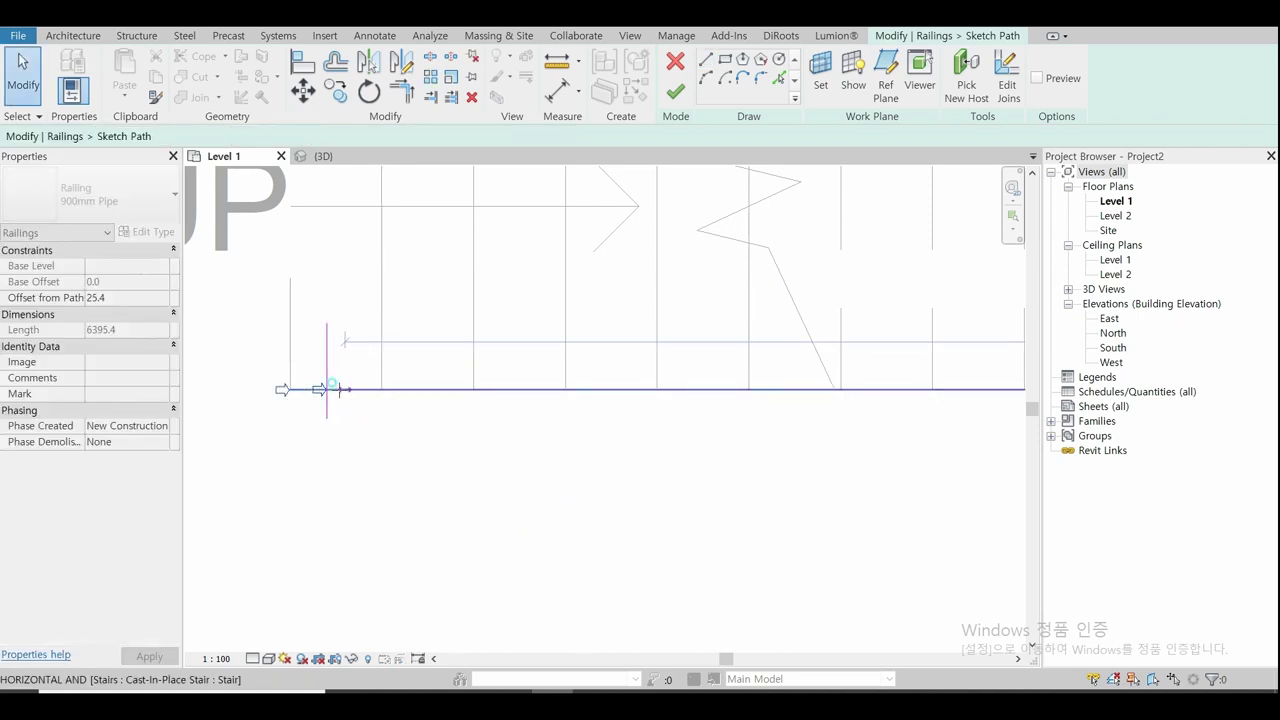
Step: Delete the extra vertical test line, leaving one path line along the stair edge
{"action": "left_click", "coordinate": [324, 366]}
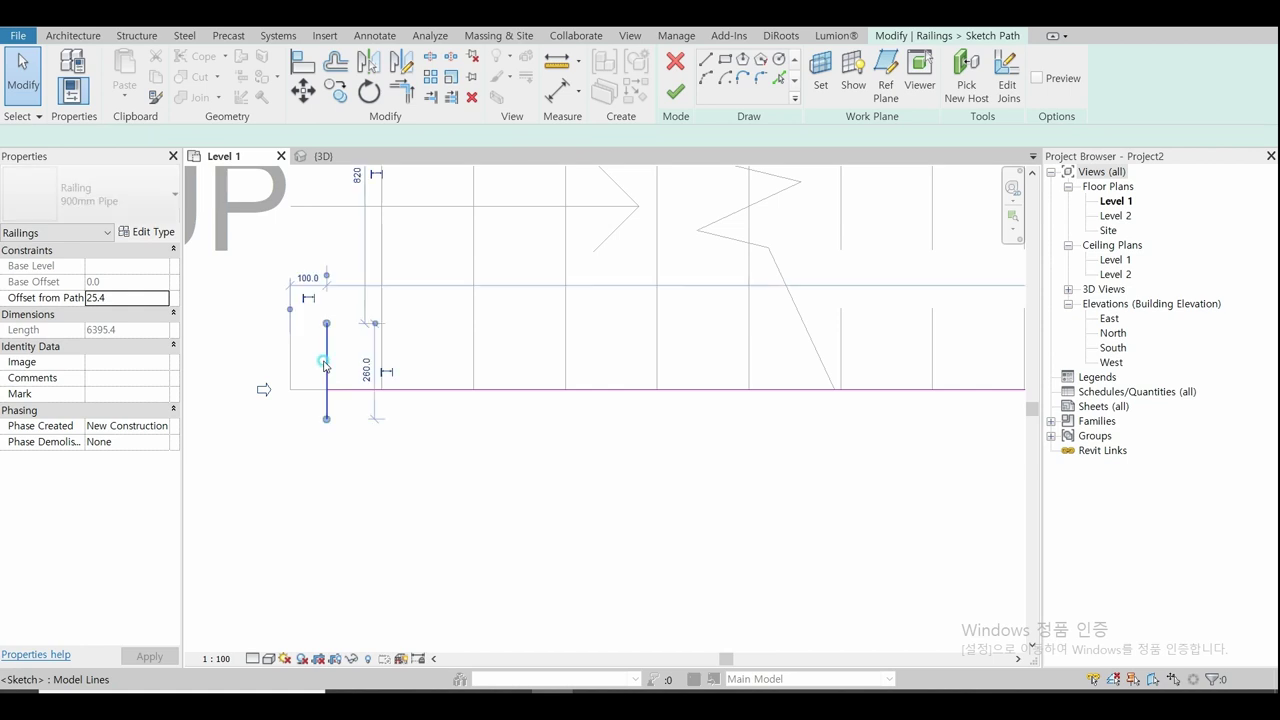
{"action": "key", "text": "Delete"}
{"action": "scroll", "coordinate": [350, 476], "scroll_direction": "down", "scroll_amount": 3}
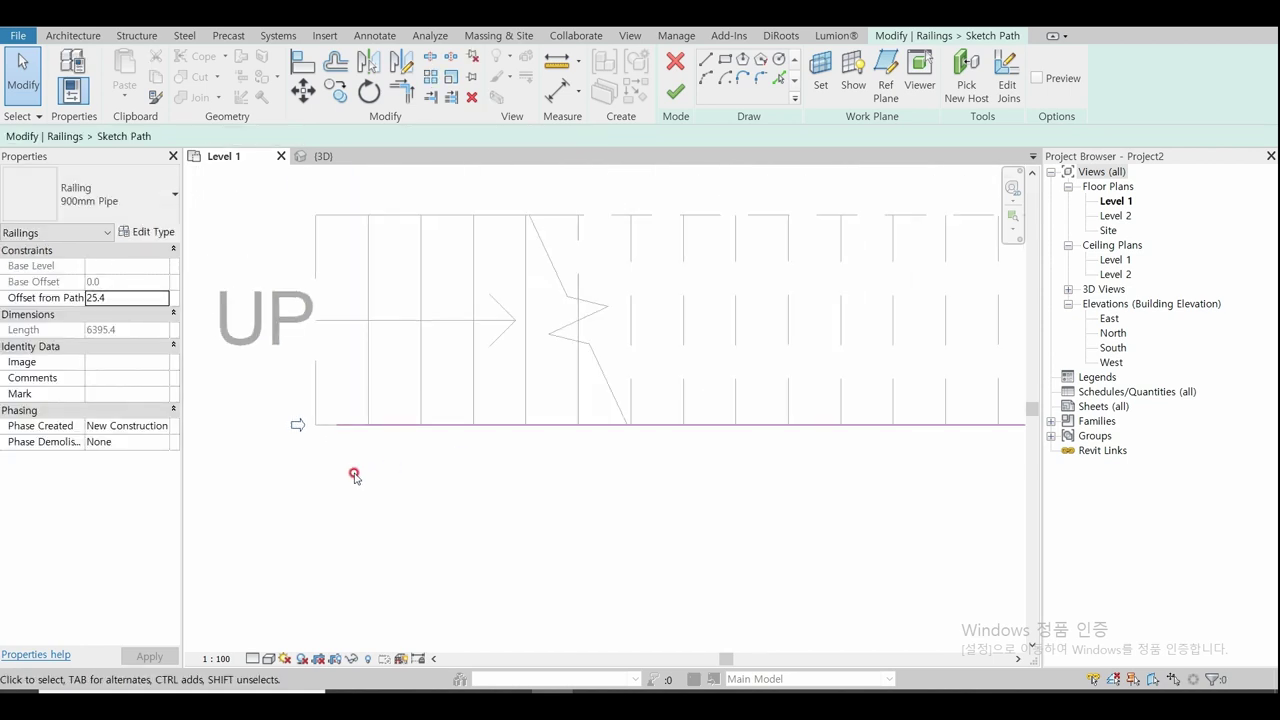
{"action": "scroll", "coordinate": [521, 359], "scroll_direction": "up", "scroll_amount": 2}
{"action": "scroll", "coordinate": [271, 551], "scroll_direction": "down", "scroll_amount": 1}
{"action": "scroll", "coordinate": [354, 509], "scroll_direction": "down", "scroll_amount": 2}
{"action": "scroll", "coordinate": [777, 537], "scroll_direction": "up", "scroll_amount": 3}
{"action": "scroll", "coordinate": [777, 443], "scroll_direction": "up", "scroll_amount": 2}
Step: Draw a short vertical path line with Offset 0 at the bottom end of the path
{"action": "left_click", "coordinate": [775, 410]}
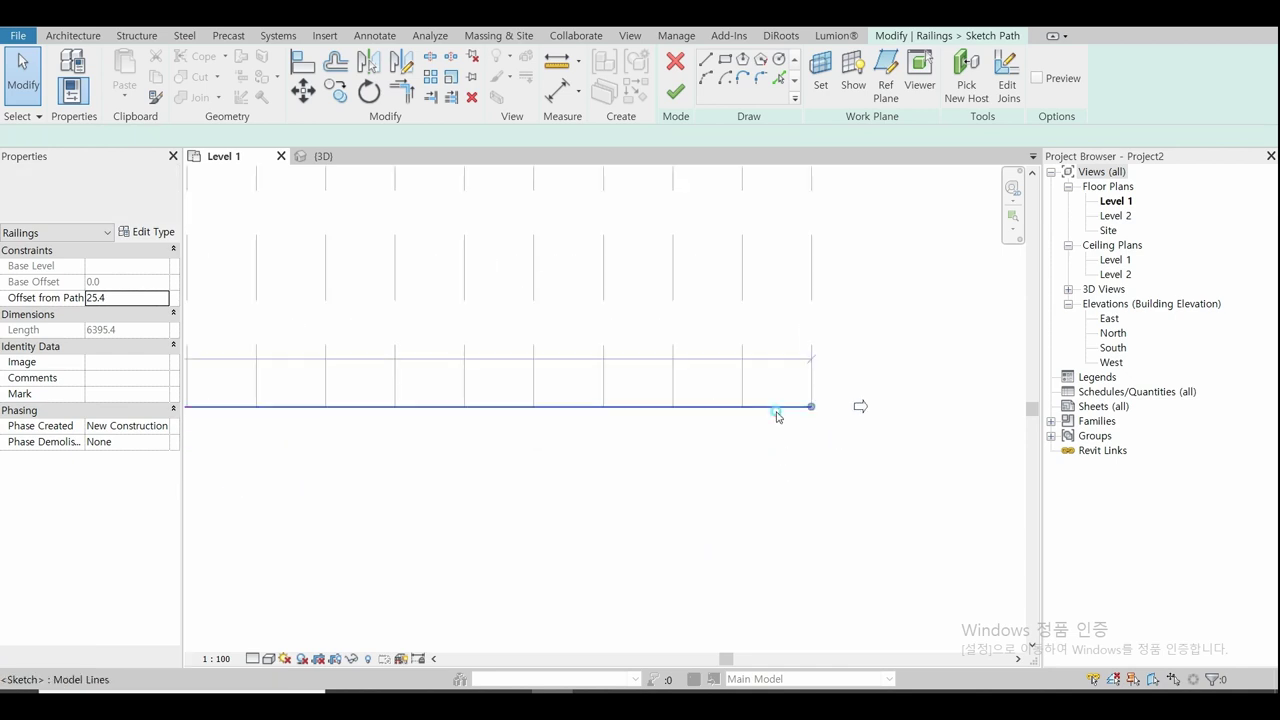
{"action": "scroll", "coordinate": [780, 414], "scroll_direction": "up", "scroll_amount": 2}
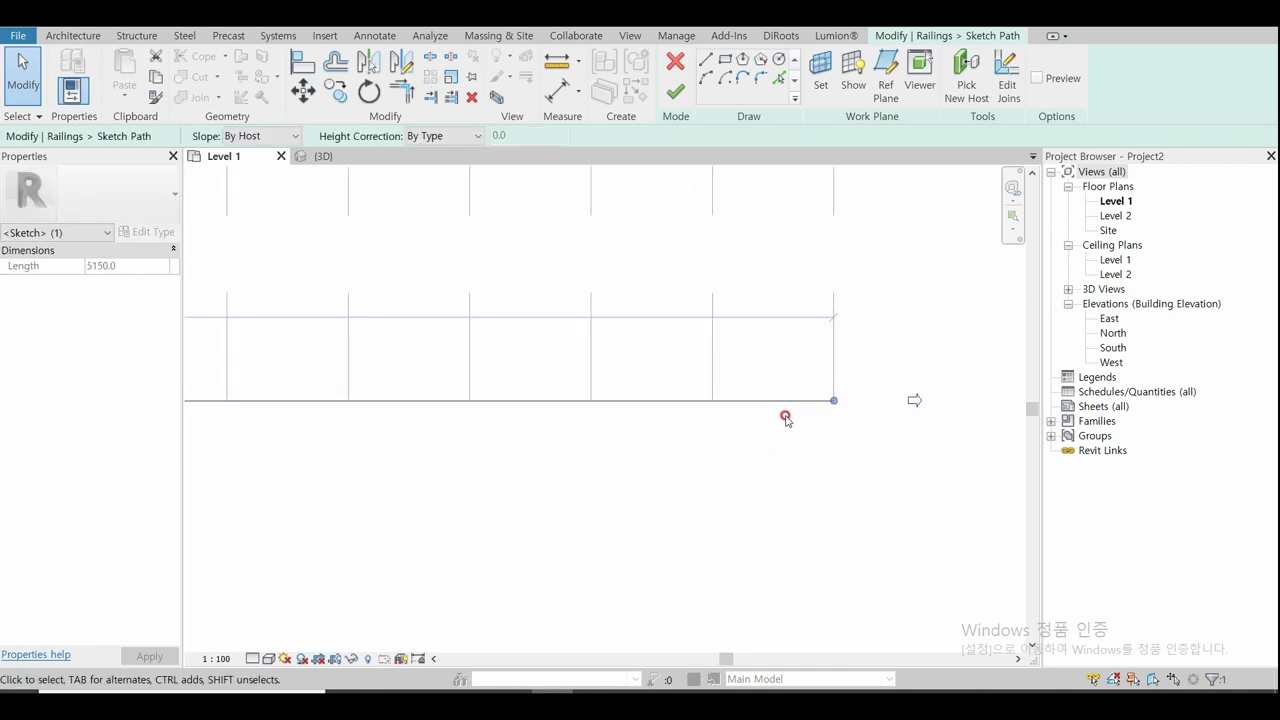
{"action": "left_click", "coordinate": [704, 64]}
{"action": "double_click", "coordinate": [90, 136]}
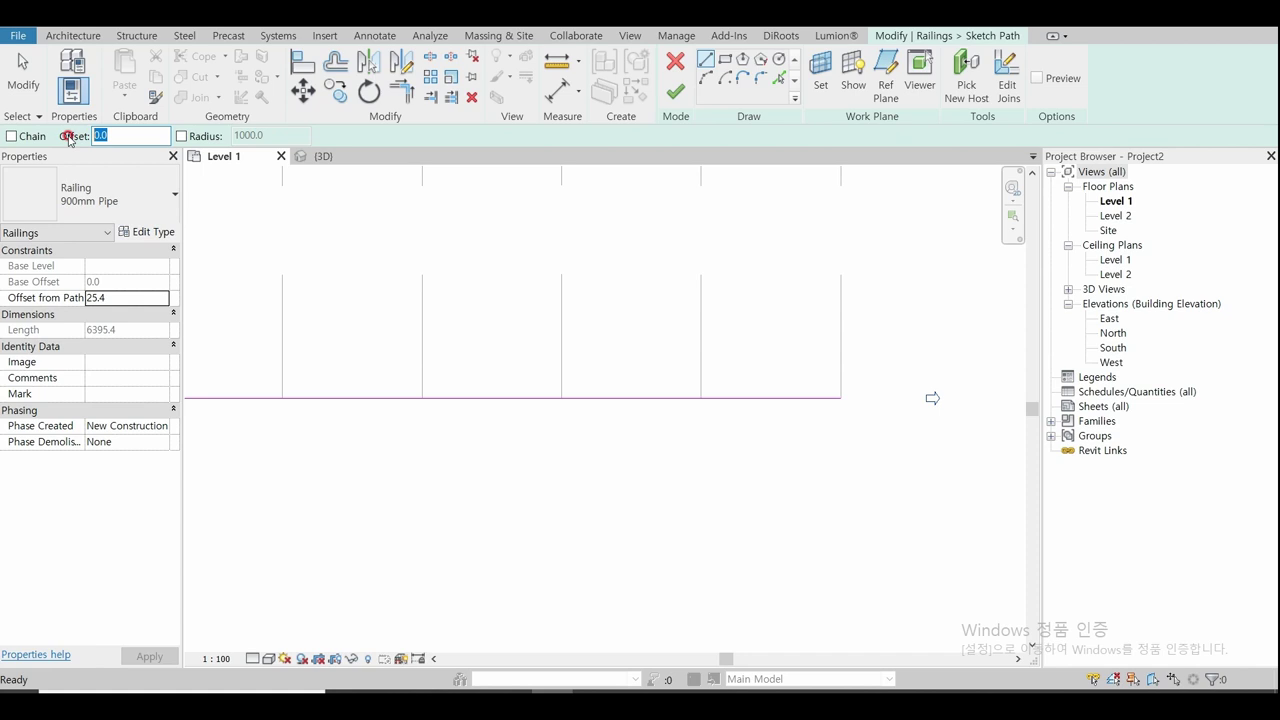
{"action": "type", "text": "0"}
{"action": "left_click", "coordinate": [700, 312]}
{"action": "left_click", "coordinate": [697, 404]}
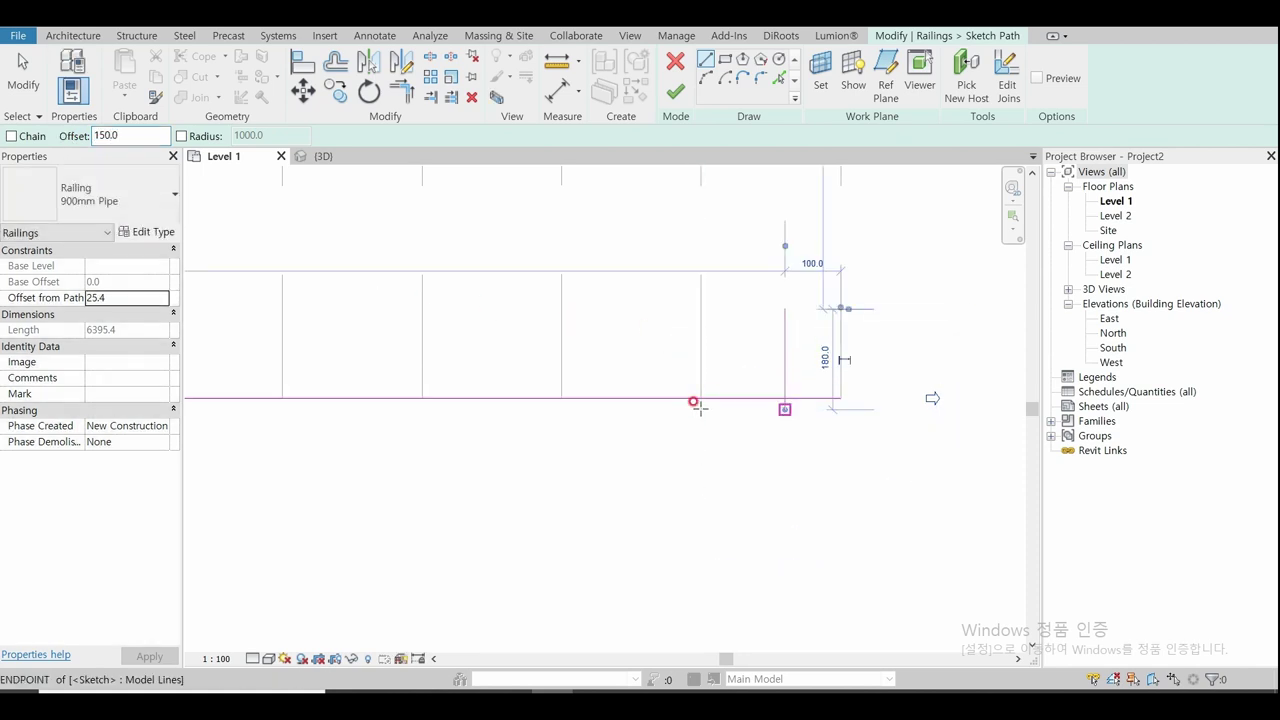
{"action": "key", "text": "Escape"}
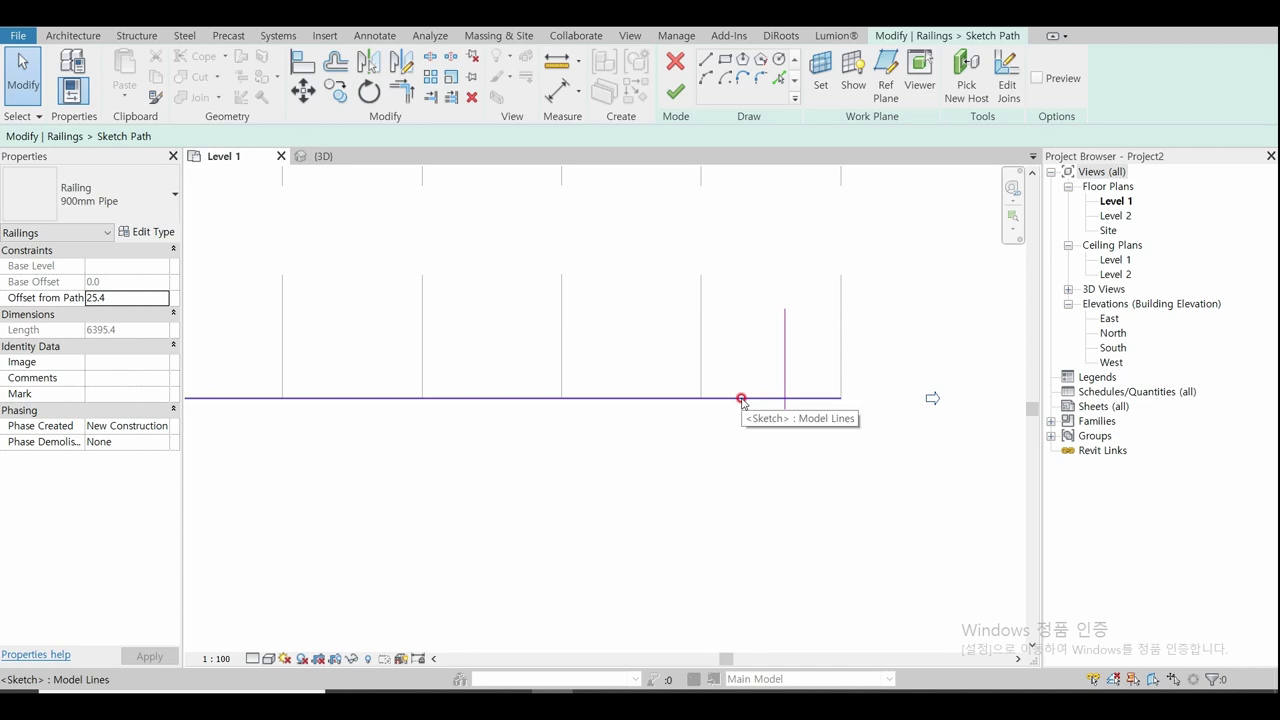
Step: Shorten the horizontal path line to meet it, delete the short vertical sketch line, and finish the railing
{"action": "left_click", "coordinate": [741, 400]}
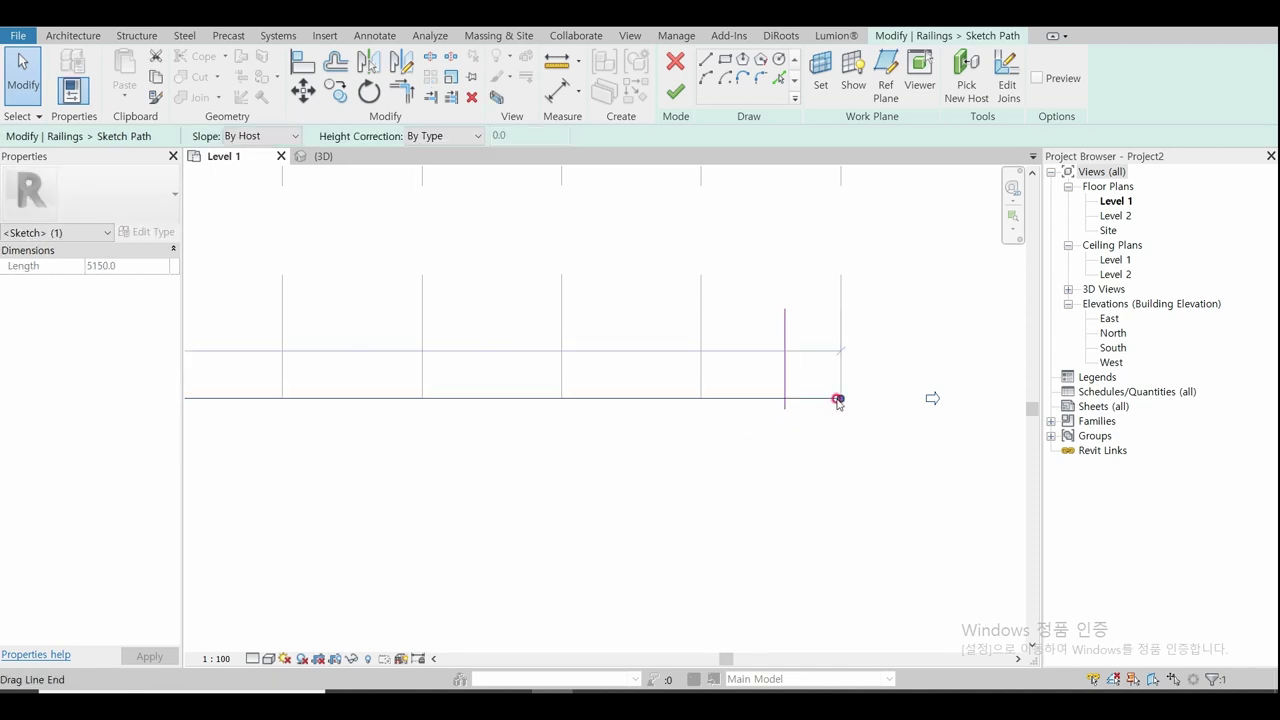
{"action": "left_click_drag", "start_coordinate": [838, 400], "coordinate": [785, 399]}
{"action": "left_click", "coordinate": [740, 440]}
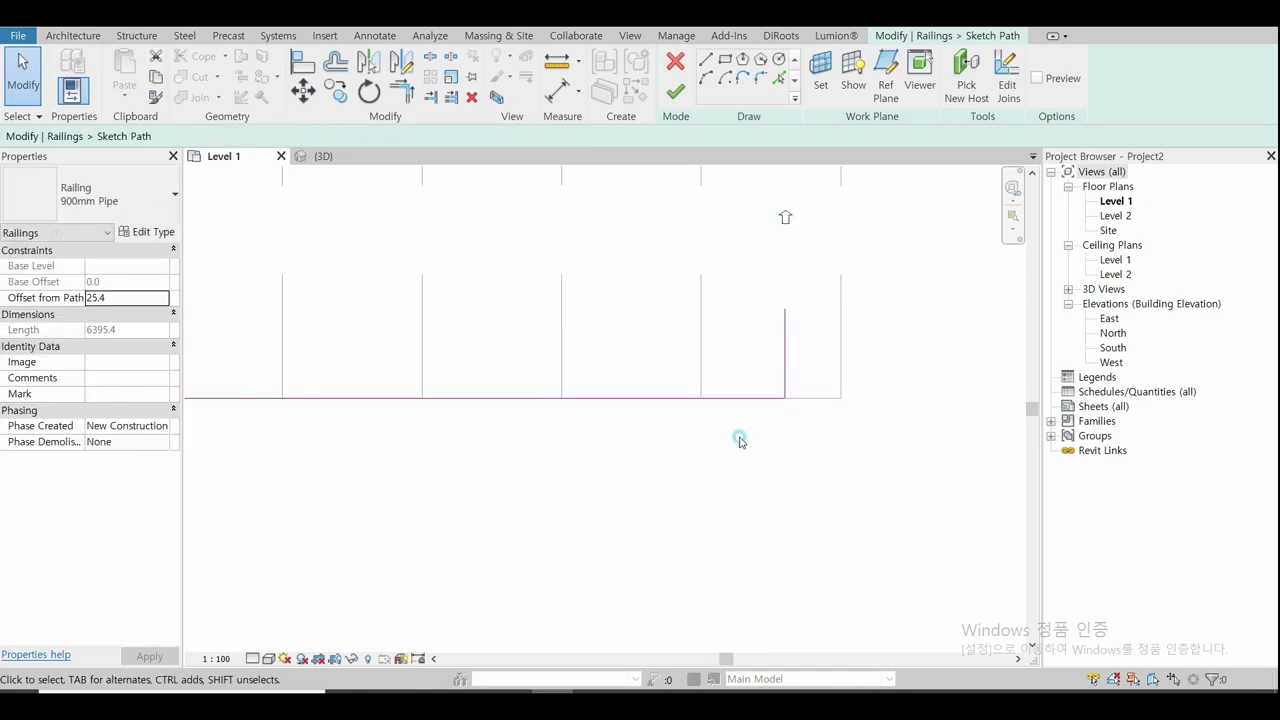
{"action": "left_click", "coordinate": [779, 352]}
{"action": "key", "text": "Delete"}
{"action": "left_click", "coordinate": [675, 91]}
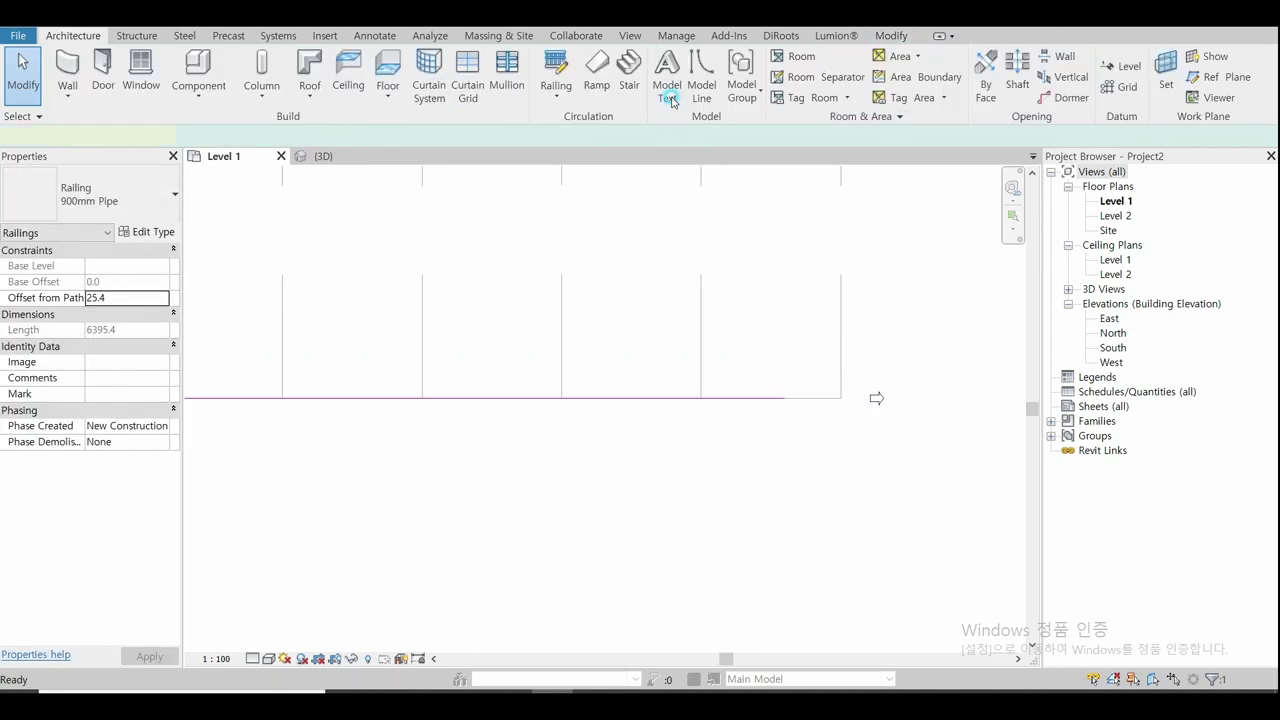
Step: Inspect the pipe railing in 3D, checking its vertical leg down to the floor at the bottom step
{"action": "left_click", "coordinate": [843, 472]}
{"action": "left_click", "coordinate": [328, 156]}
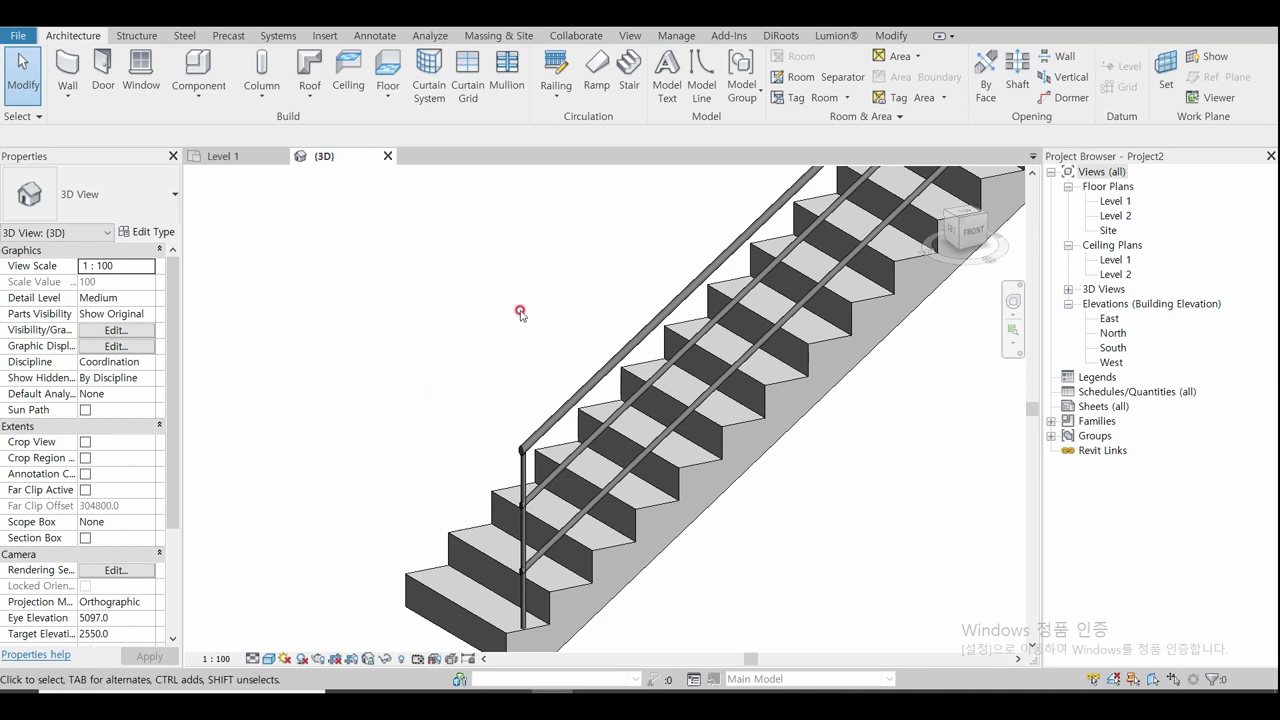
{"action": "scroll", "coordinate": [585, 563], "scroll_direction": "up", "scroll_amount": 2}
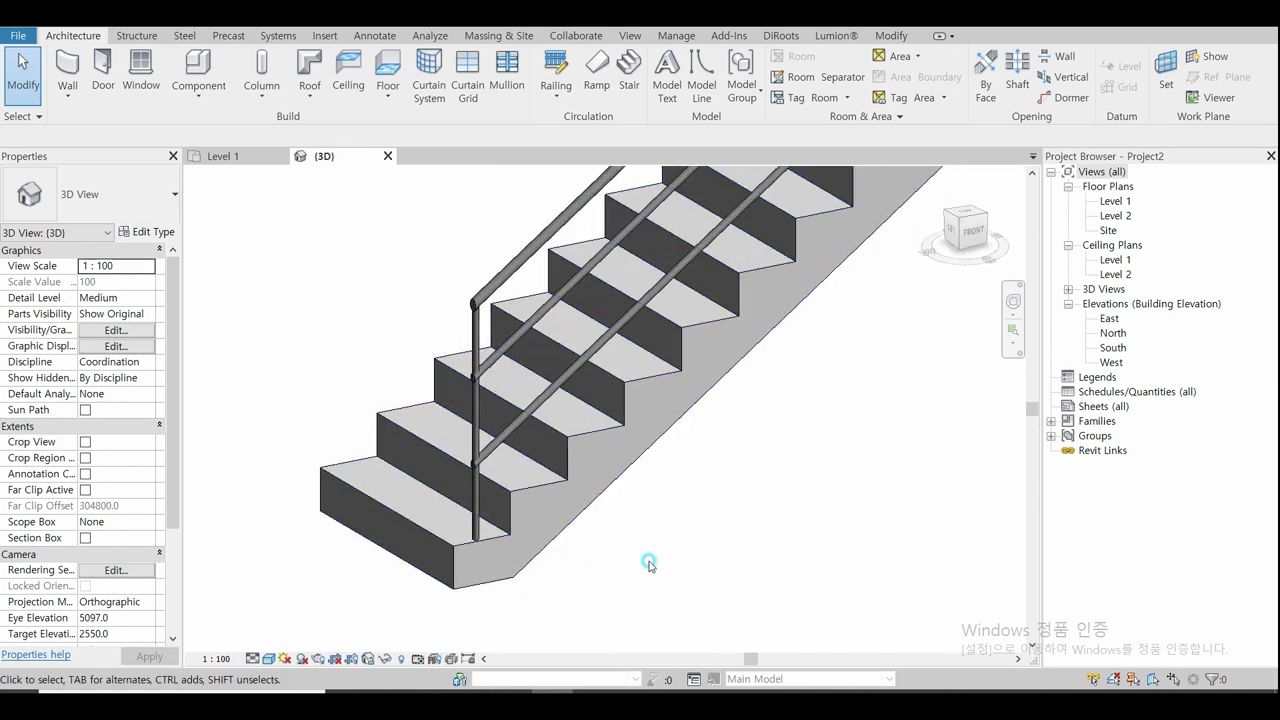
{"action": "middle_click_drag", "start_coordinate": [649, 584], "coordinate": [651, 583], "text": "shift"}
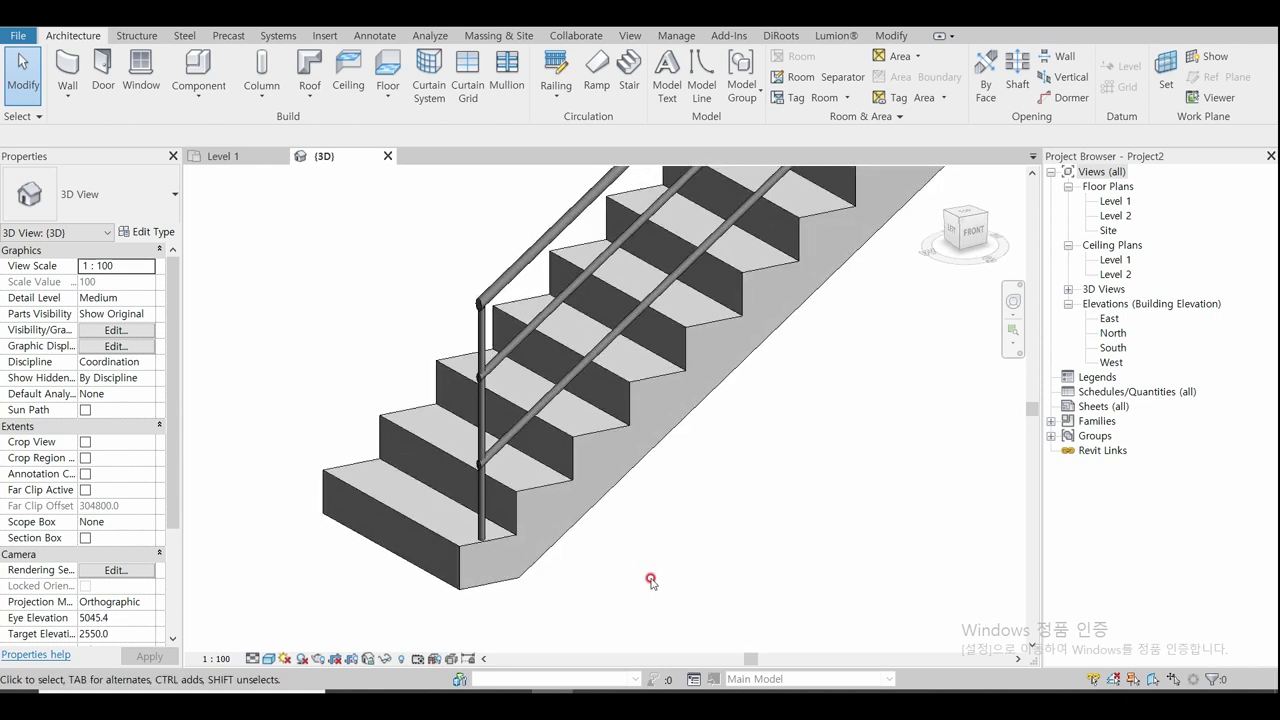
{"action": "scroll", "coordinate": [581, 600], "scroll_direction": "down", "scroll_amount": 1}
{"action": "scroll", "coordinate": [581, 600], "scroll_direction": "down", "scroll_amount": 1}
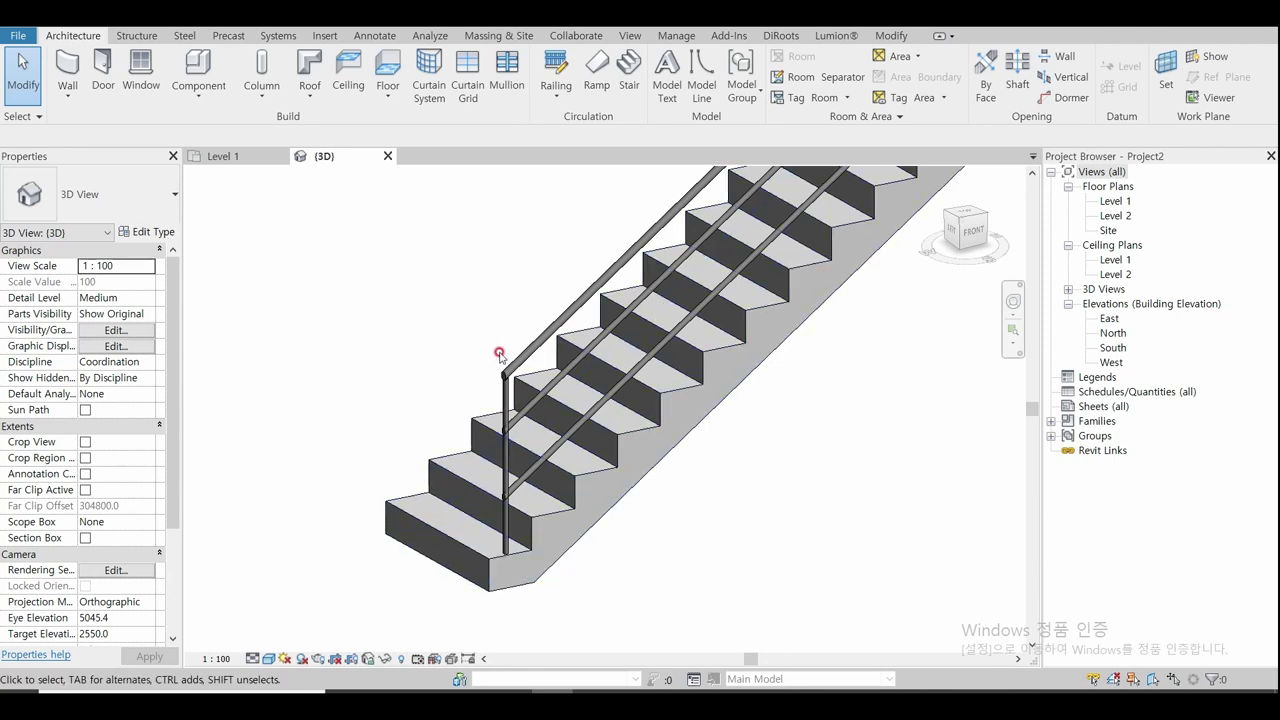
{"action": "left_click", "coordinate": [19, 38]}
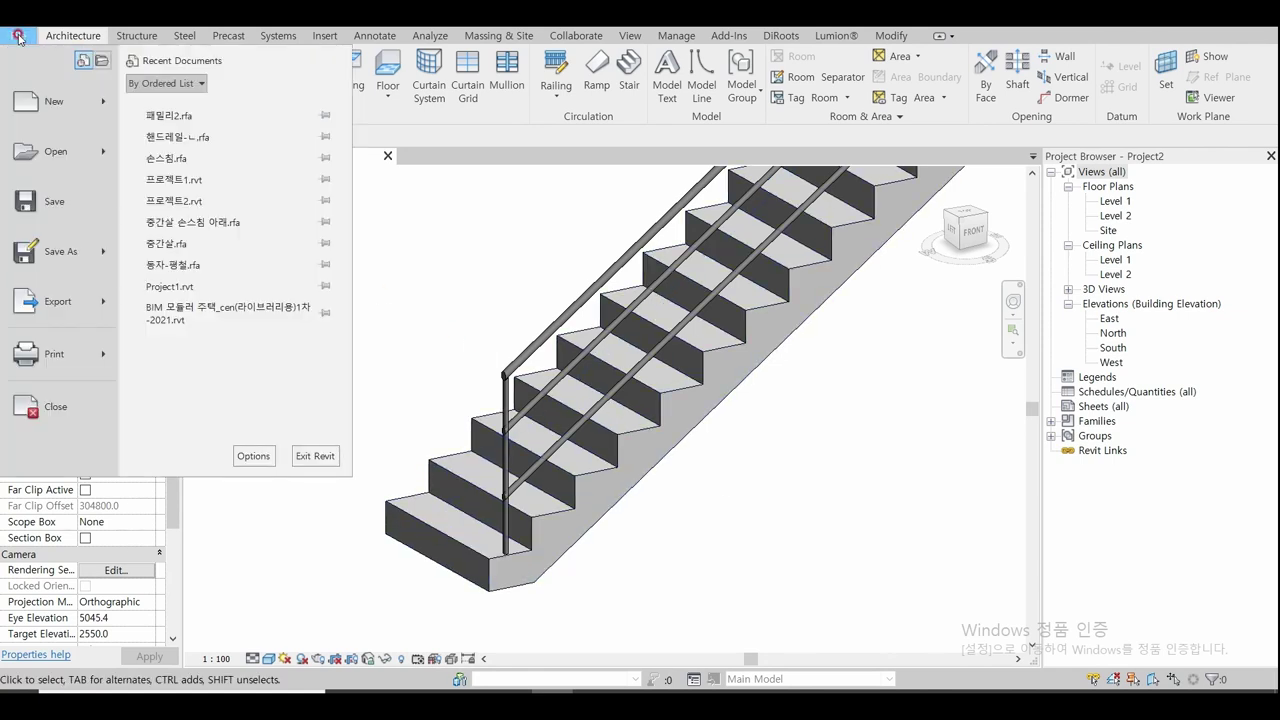
Step: Create a new family from the English Metric Profile-Rail.rft template
{"action": "left_click", "coordinate": [58, 96]}
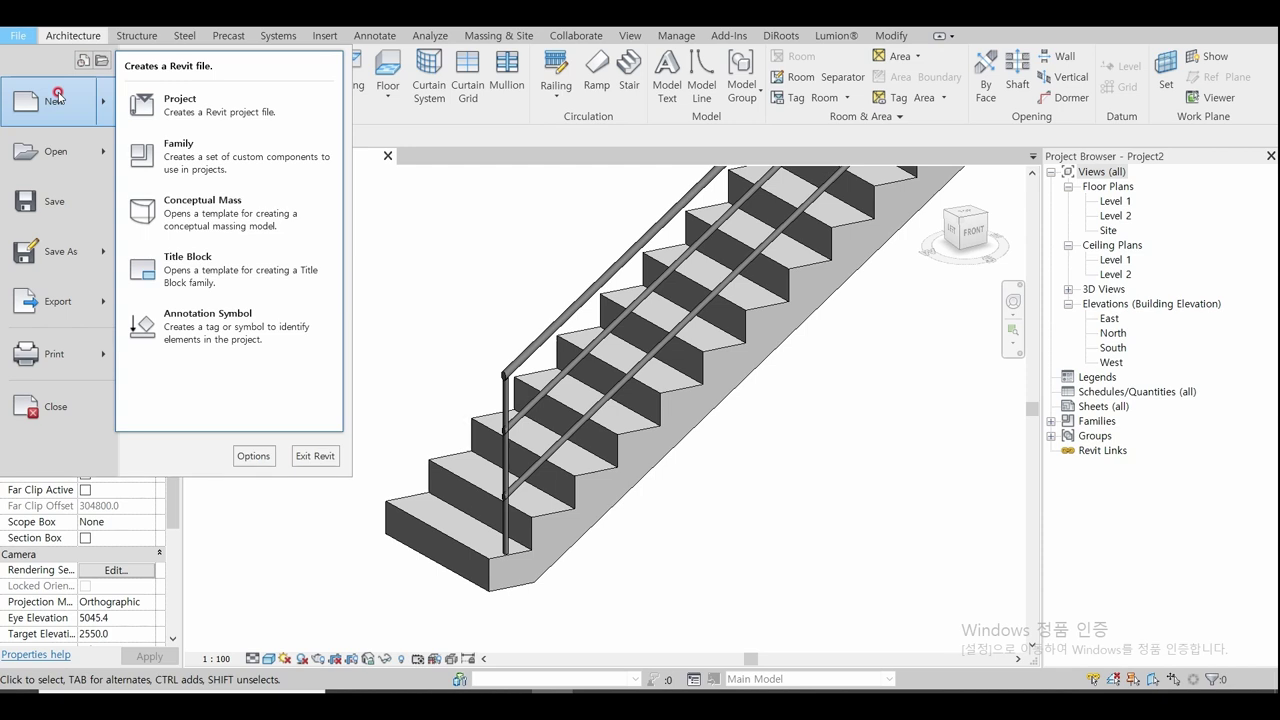
{"action": "left_click", "coordinate": [185, 146]}
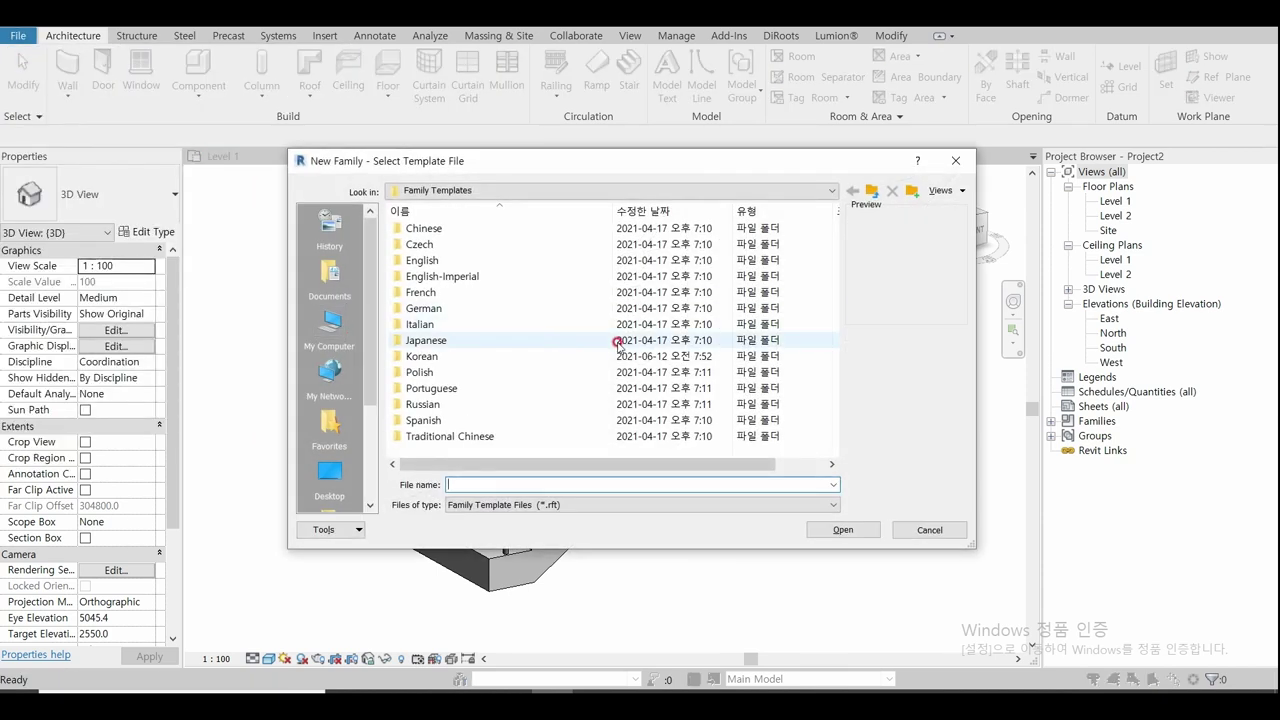
{"action": "double_click", "coordinate": [430, 260]}
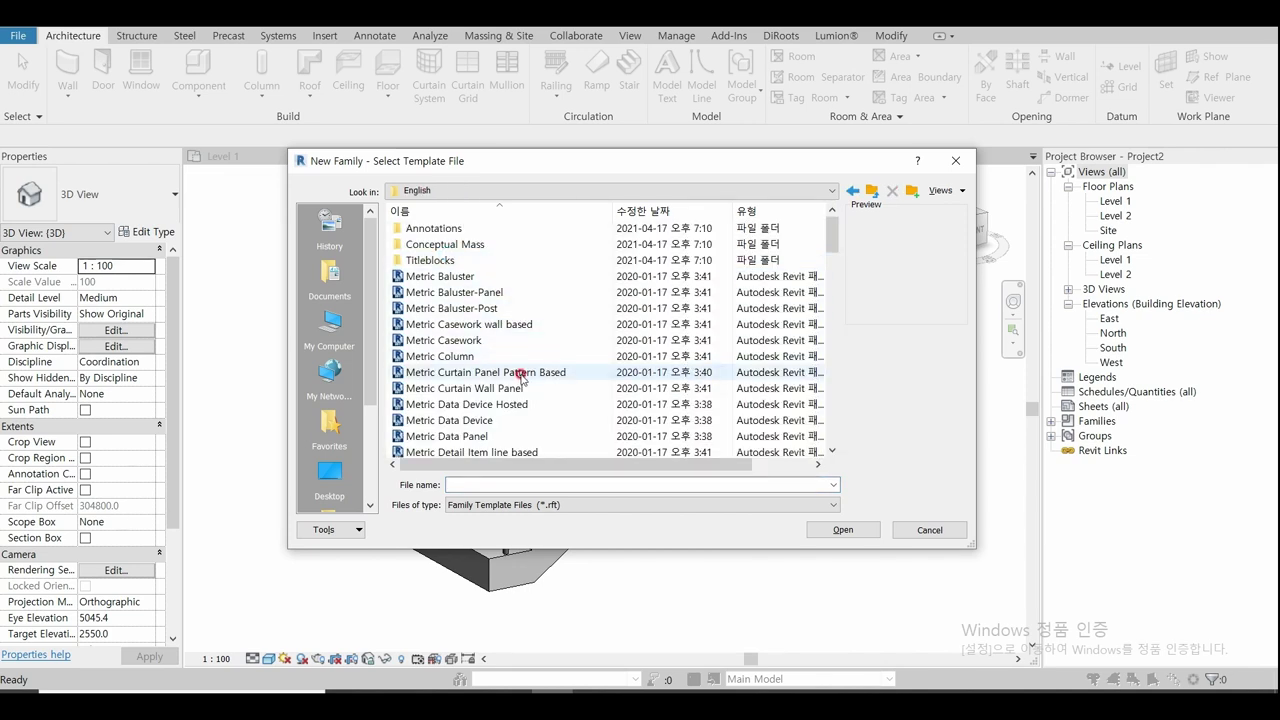
{"action": "scroll", "coordinate": [475, 372], "scroll_direction": "down", "scroll_amount": 5}
{"action": "scroll", "coordinate": [500, 375], "scroll_direction": "down", "scroll_amount": 2}
{"action": "scroll", "coordinate": [520, 377], "scroll_direction": "down", "scroll_amount": 3}
{"action": "scroll", "coordinate": [520, 377], "scroll_direction": "down", "scroll_amount": 1}
{"action": "scroll", "coordinate": [520, 377], "scroll_direction": "down", "scroll_amount": 1}
{"action": "scroll", "coordinate": [520, 376], "scroll_direction": "down", "scroll_amount": 3}
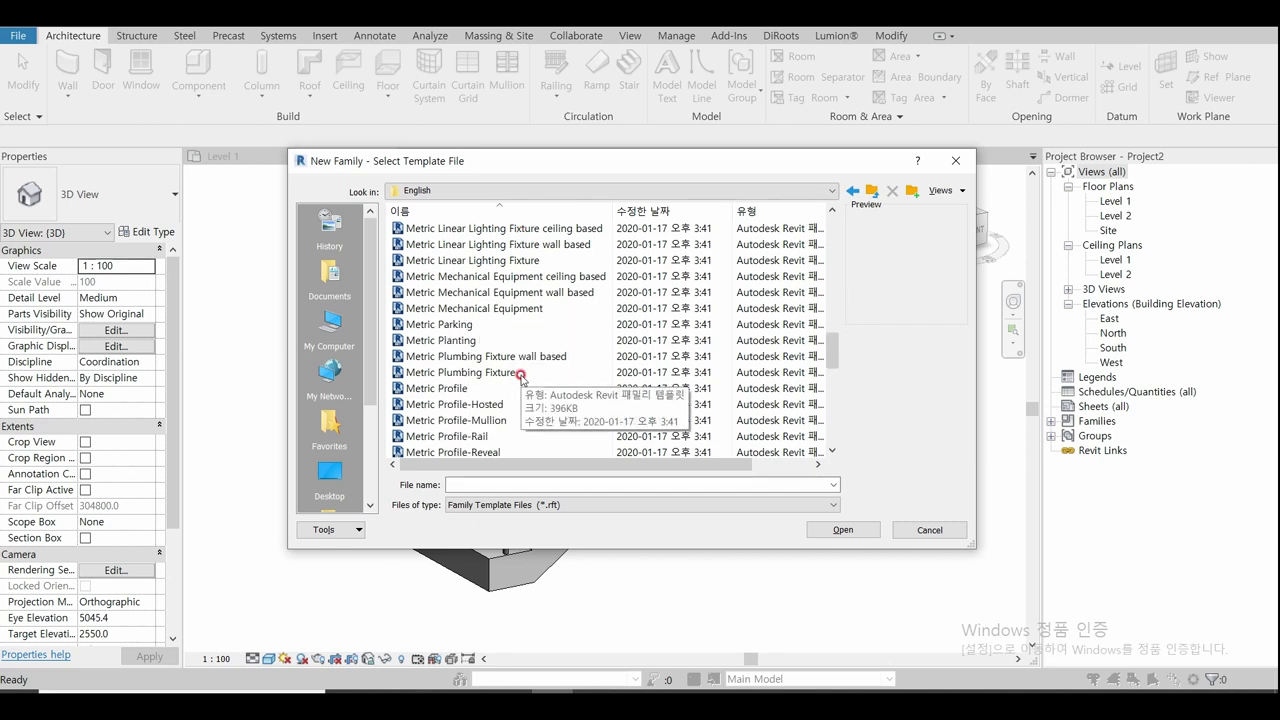
{"action": "scroll", "coordinate": [520, 376], "scroll_direction": "down", "scroll_amount": 1}
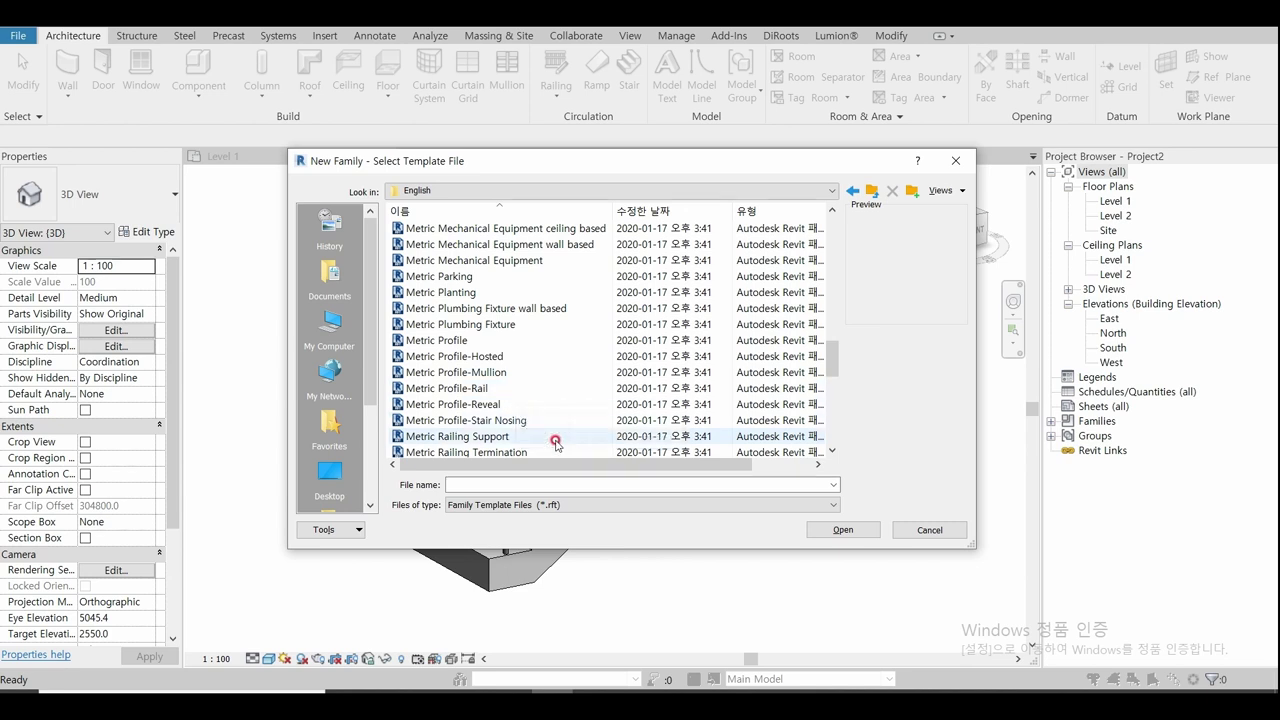
{"action": "left_click", "coordinate": [490, 389]}
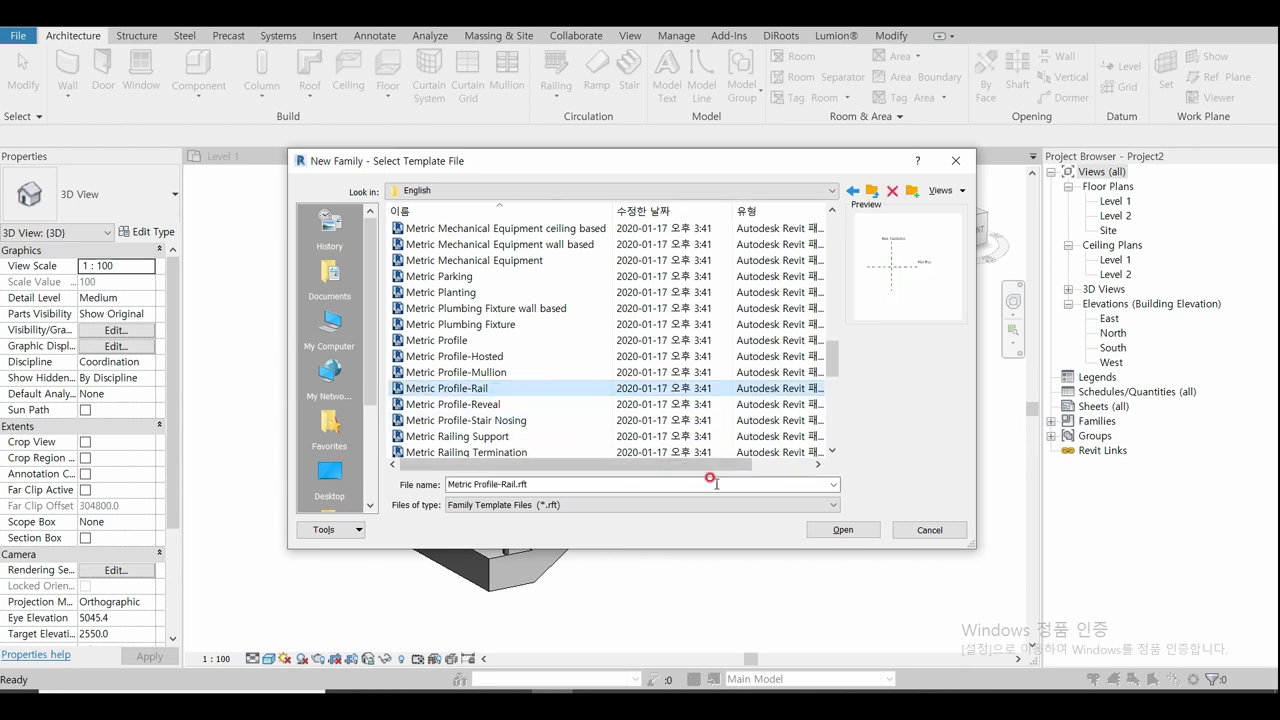
{"action": "left_click", "coordinate": [844, 532]}
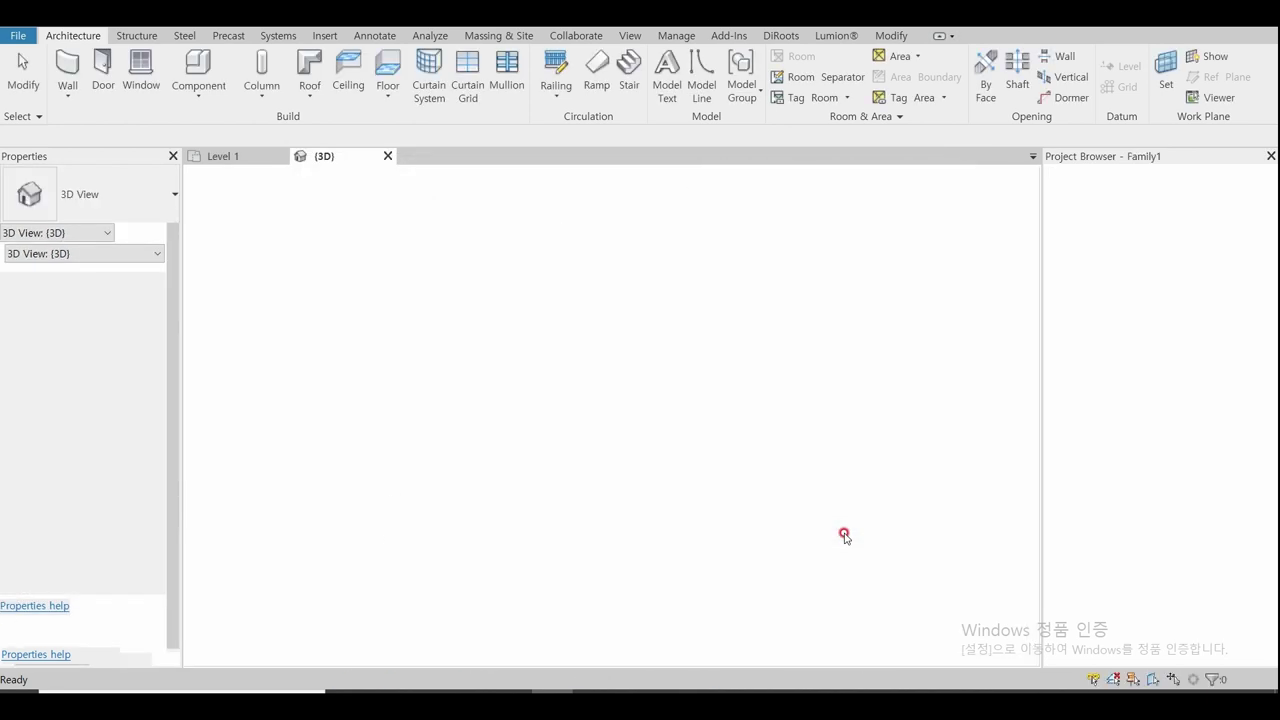
Step: Draw a circle of radius 30 centred on the reference-line crossing
{"action": "scroll", "coordinate": [786, 469], "scroll_direction": "down", "scroll_amount": 1}
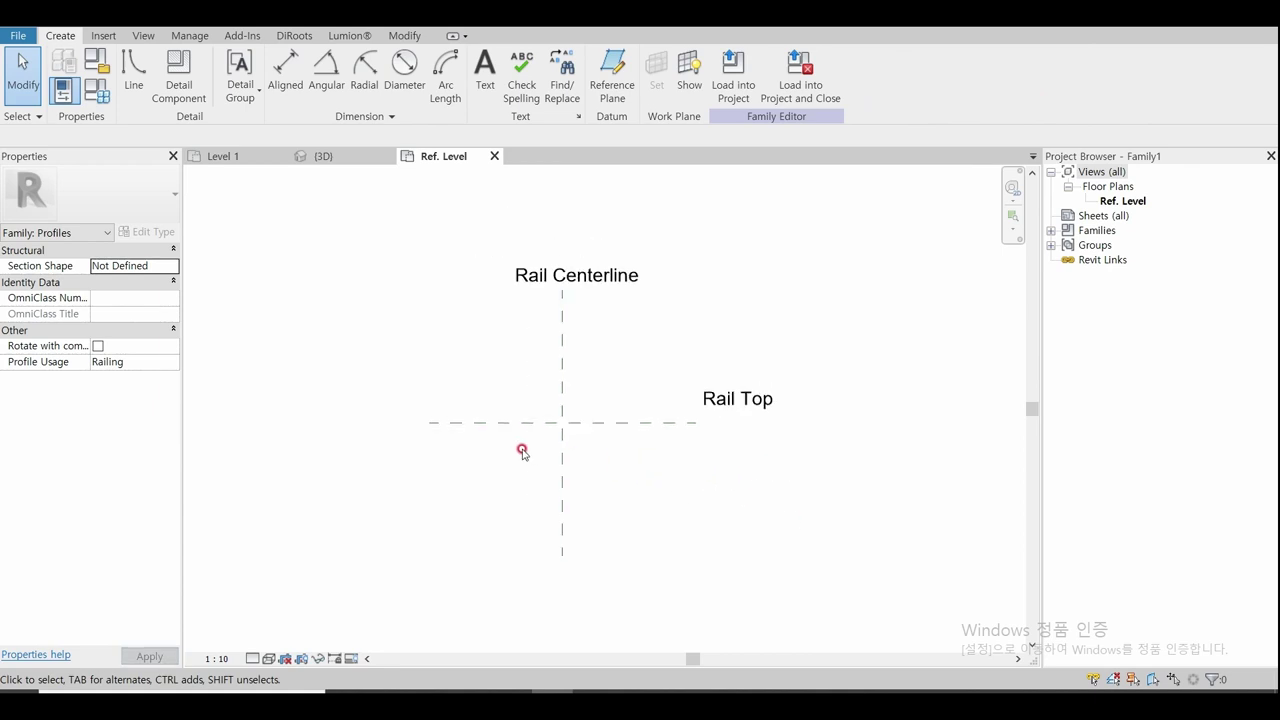
{"action": "scroll", "coordinate": [522, 452], "scroll_direction": "up", "scroll_amount": 2}
{"action": "left_click", "coordinate": [133, 66]}
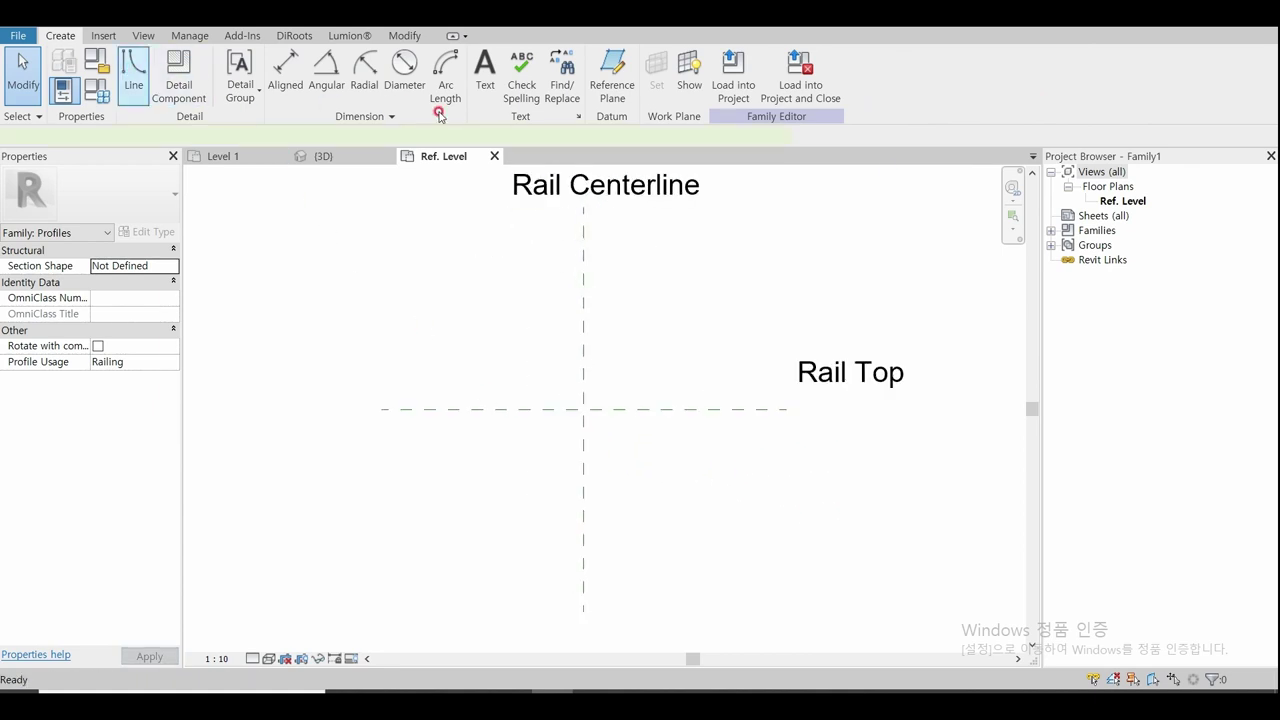
{"action": "left_click", "coordinate": [645, 60]}
{"action": "scroll", "coordinate": [598, 387], "scroll_direction": "up", "scroll_amount": 2}
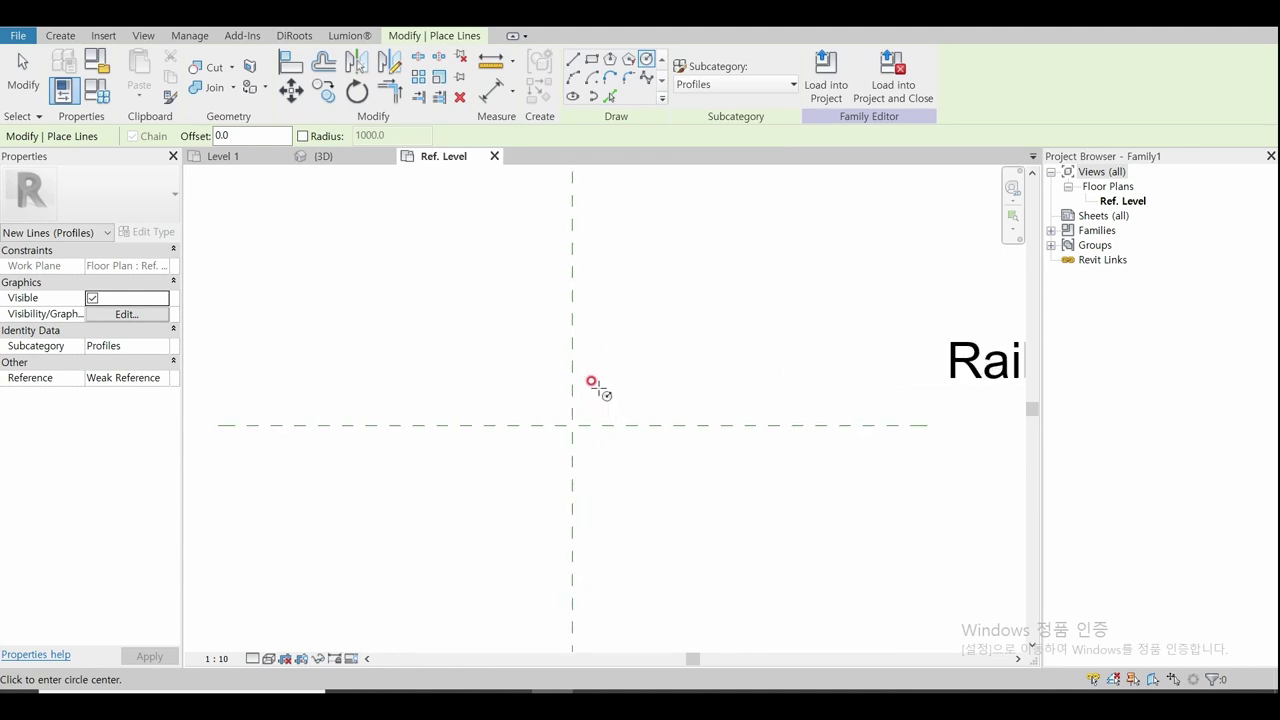
{"action": "left_click", "coordinate": [572, 425]}
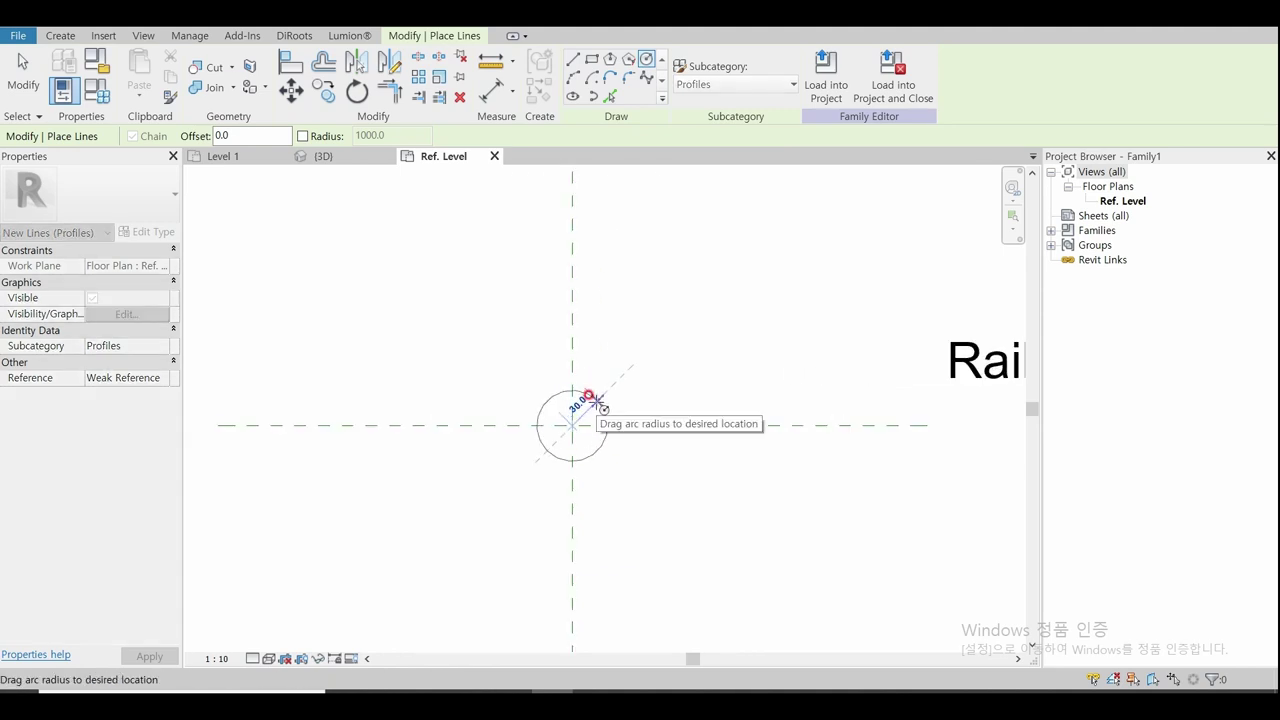
{"action": "left_click", "coordinate": [598, 401]}
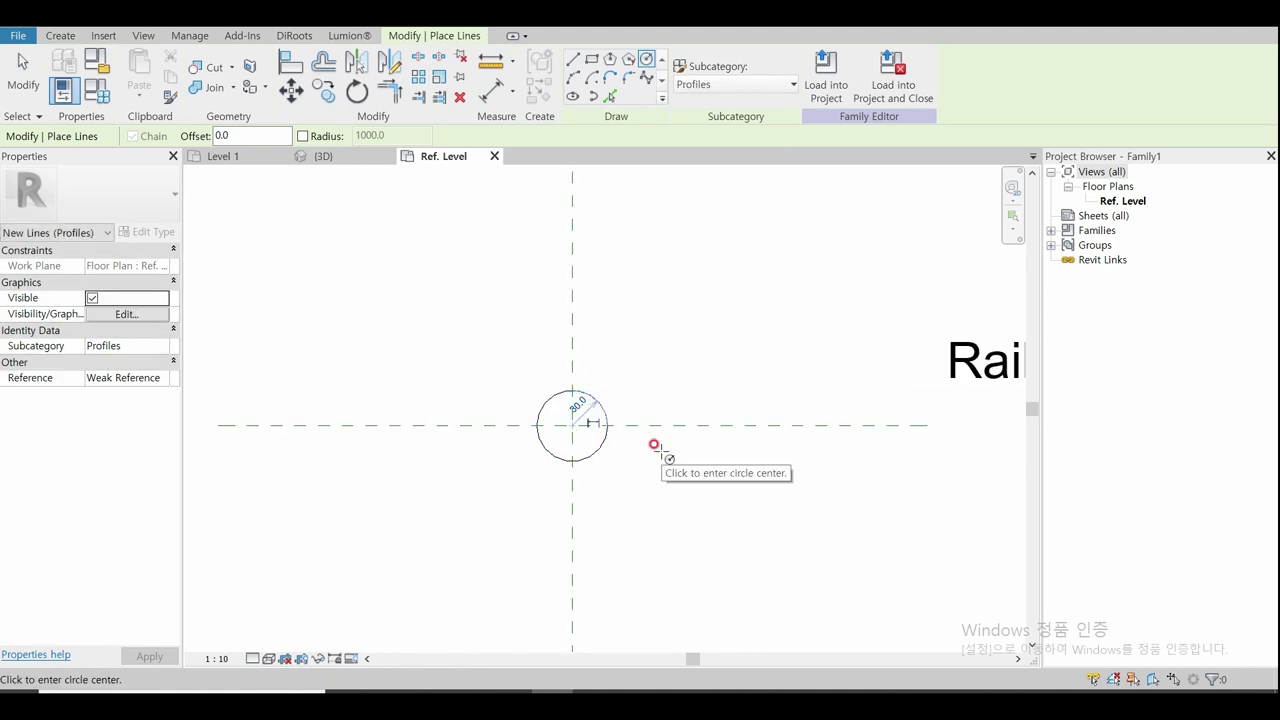
Step: Load the circle profile into the stair project, closing Family1 without saving
{"action": "key", "text": "Escape"}
{"action": "key", "text": "Escape"}
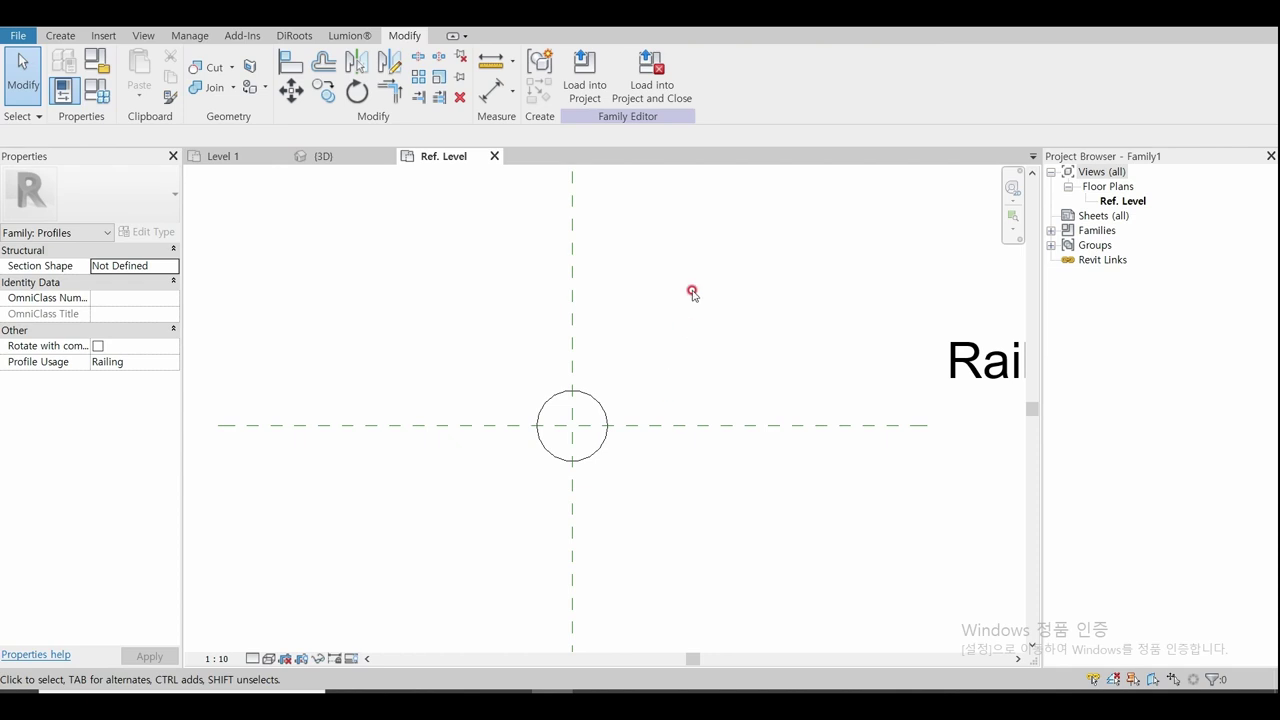
{"action": "left_click", "coordinate": [656, 95]}
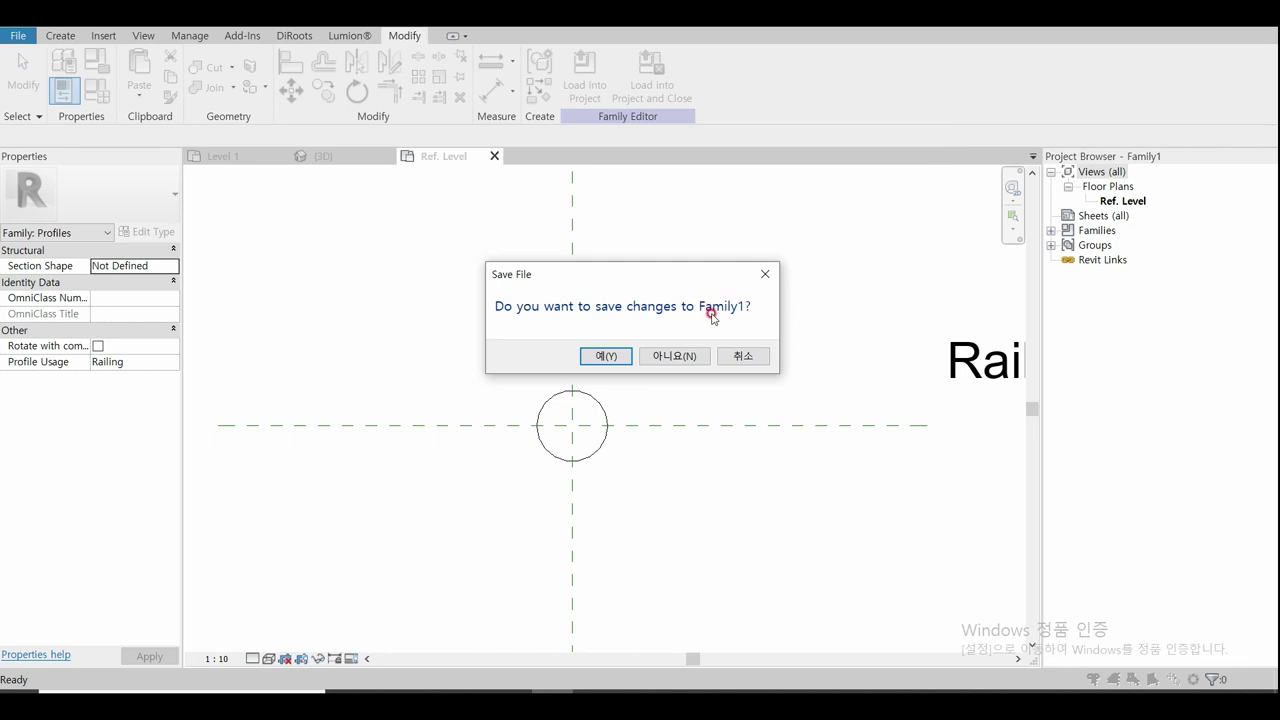
{"action": "left_click", "coordinate": [686, 357]}
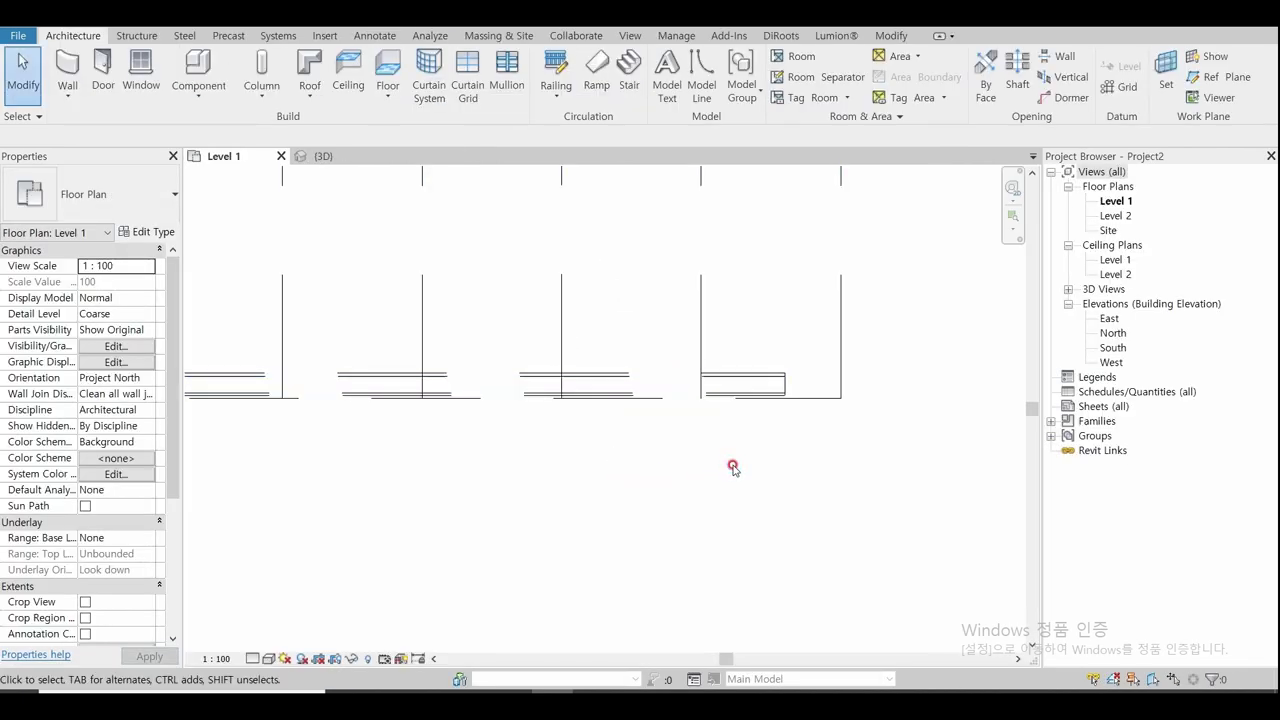
Step: In 3D, set the railing's top rail profile to Family1 : Family1 and confirm both Type Properties dialogs
{"action": "left_click", "coordinate": [335, 157]}
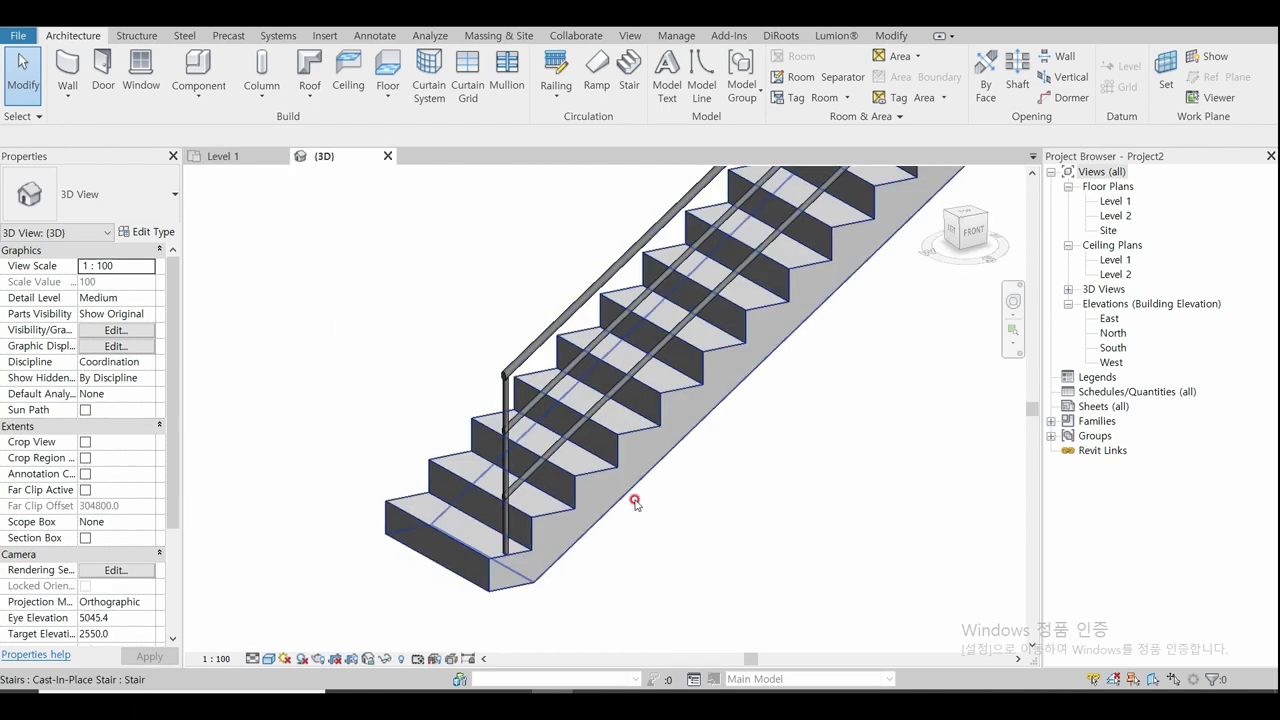
{"action": "left_click", "coordinate": [529, 355]}
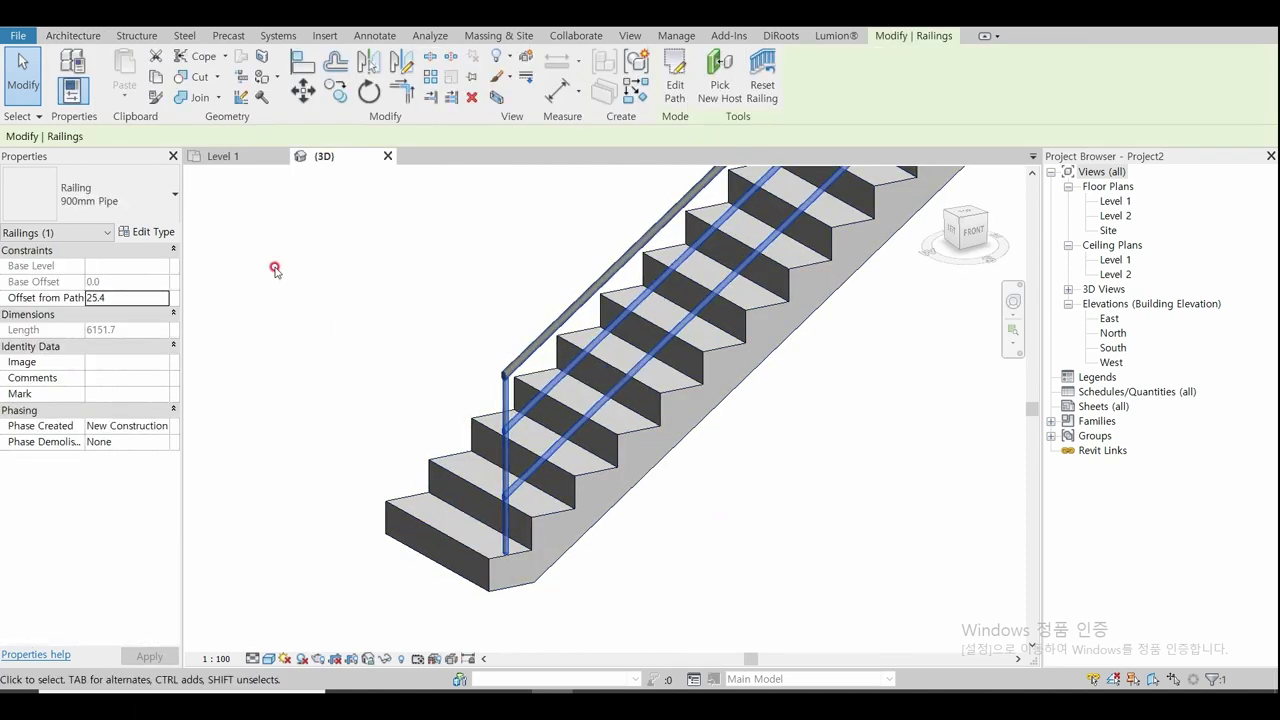
{"action": "left_click", "coordinate": [163, 232]}
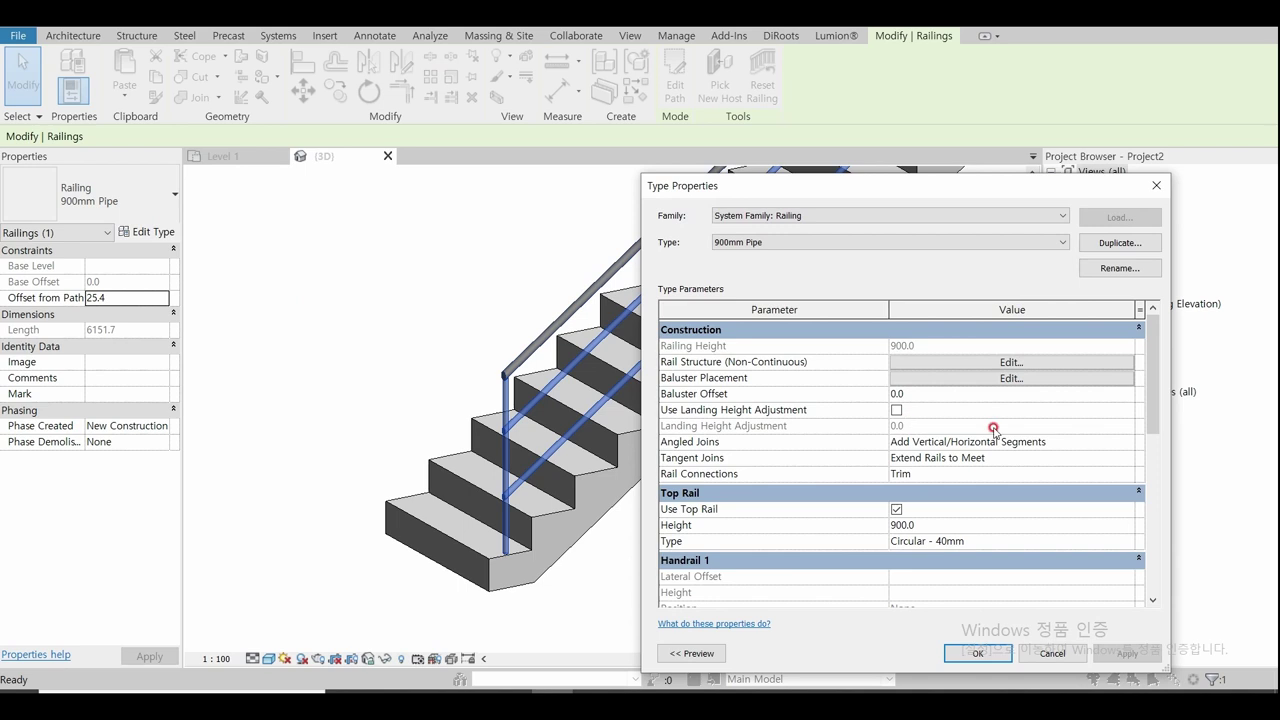
{"action": "scroll", "coordinate": [1108, 456], "scroll_direction": "down", "scroll_amount": 2}
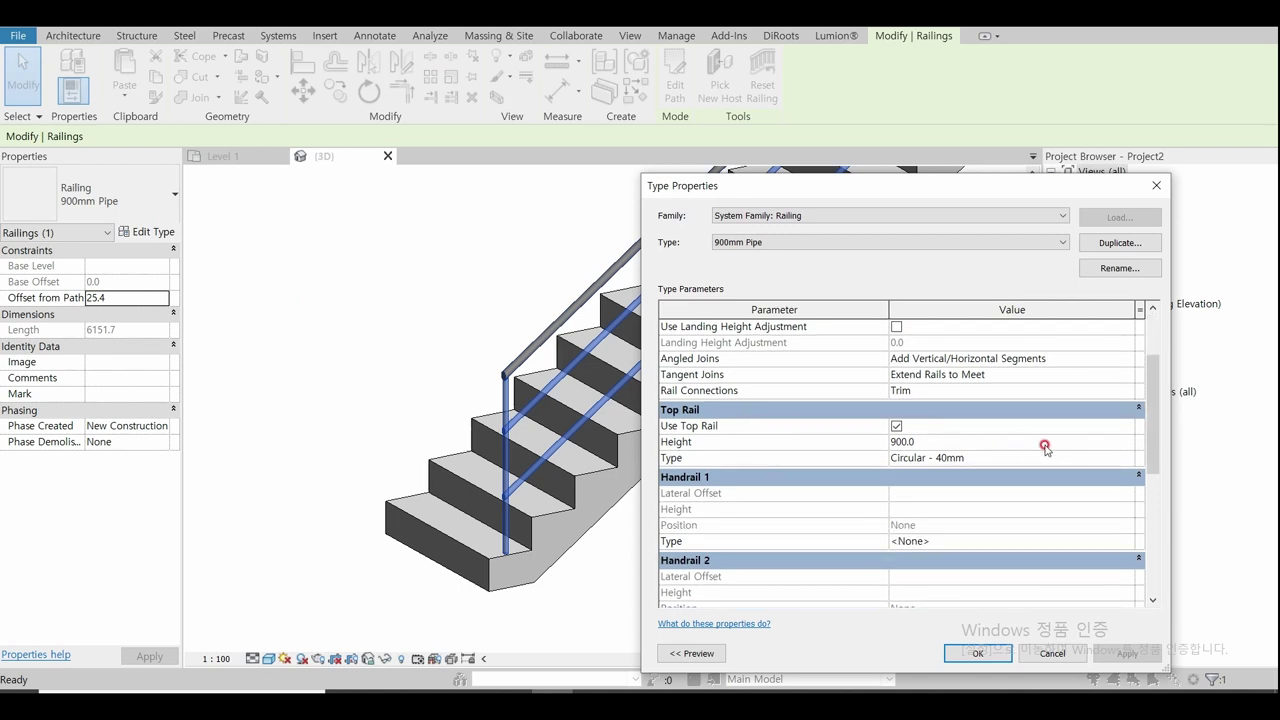
{"action": "left_click", "coordinate": [1126, 458]}
{"action": "left_click", "coordinate": [1126, 458]}
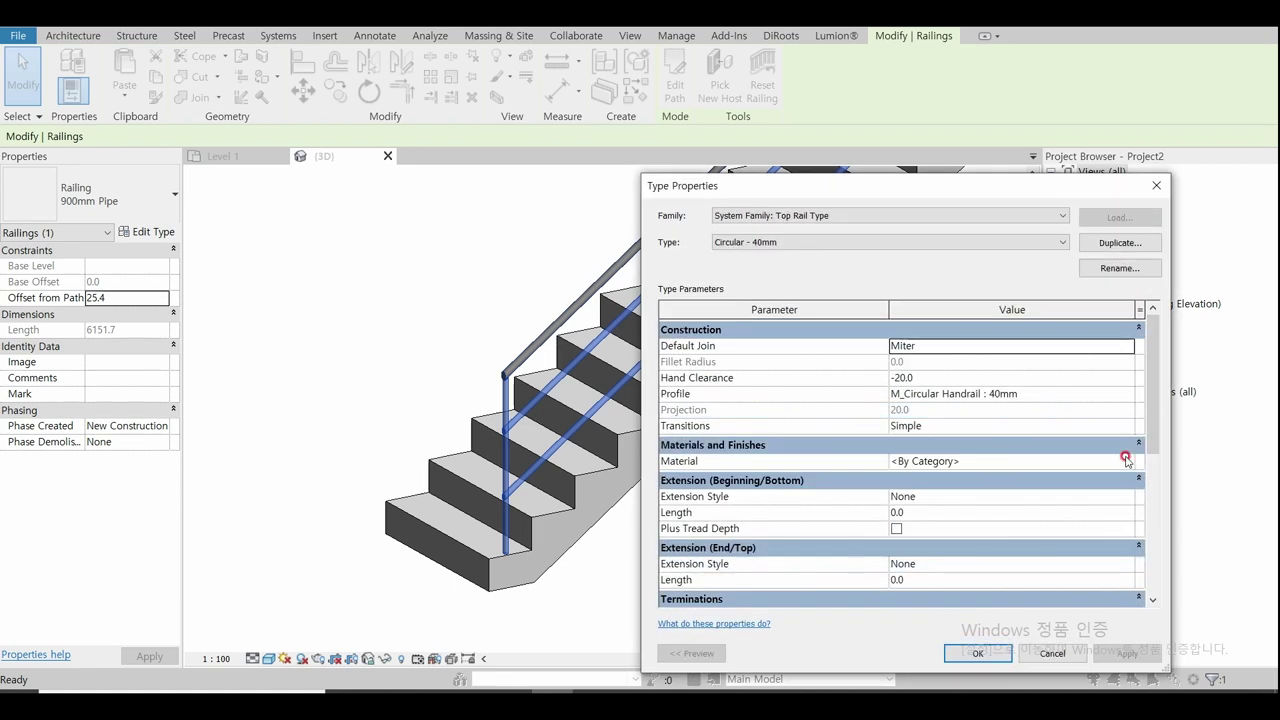
{"action": "left_click", "coordinate": [1129, 396]}
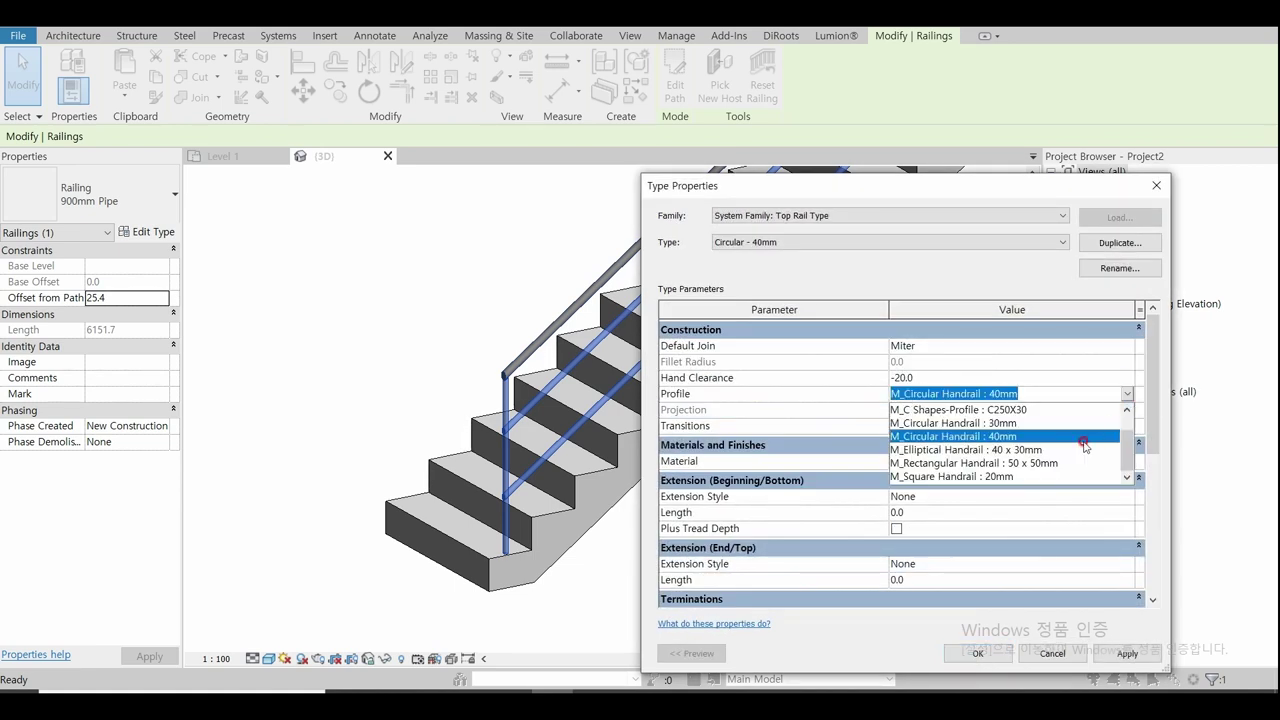
{"action": "scroll", "coordinate": [1084, 444], "scroll_direction": "up", "scroll_amount": 1}
{"action": "scroll", "coordinate": [1084, 444], "scroll_direction": "up", "scroll_amount": 1}
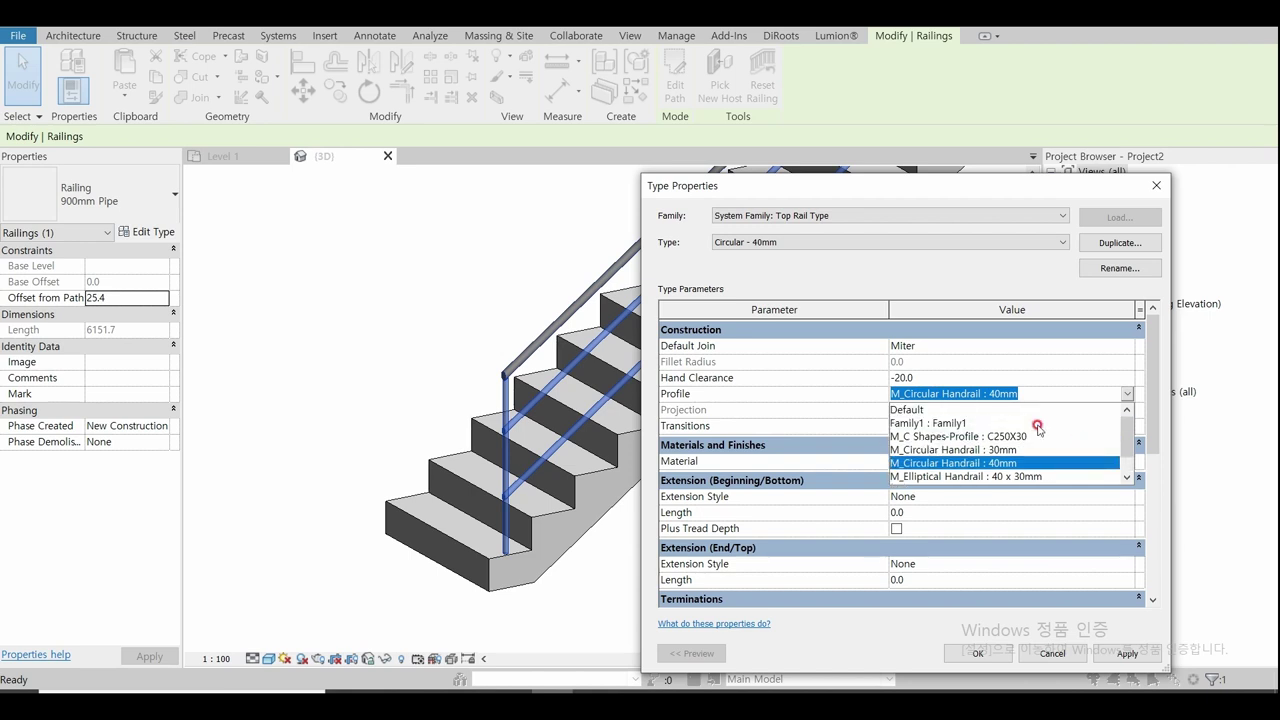
{"action": "left_click", "coordinate": [945, 424]}
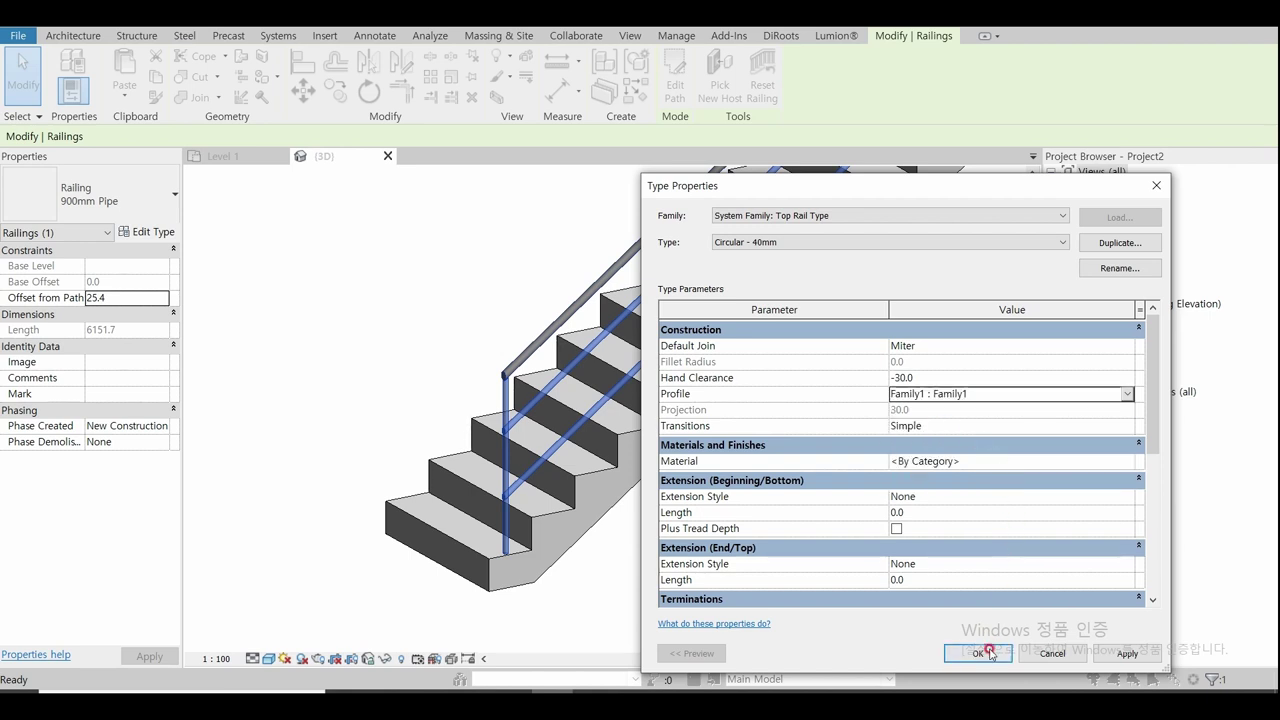
{"action": "left_click", "coordinate": [989, 653]}
{"action": "left_click", "coordinate": [977, 653]}
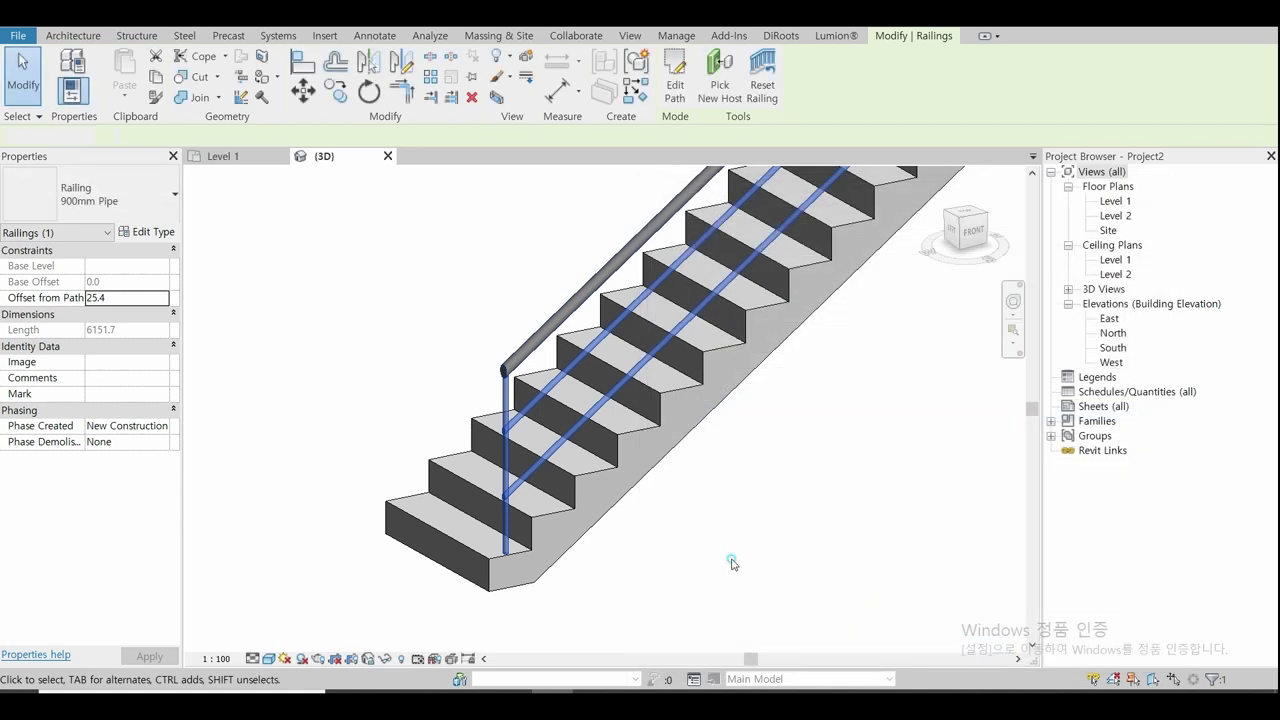
Step: Deselect the railing and start a new family via File > New > Family
{"action": "left_click", "coordinate": [732, 563]}
{"action": "scroll", "coordinate": [624, 440], "scroll_direction": "up", "scroll_amount": 2}
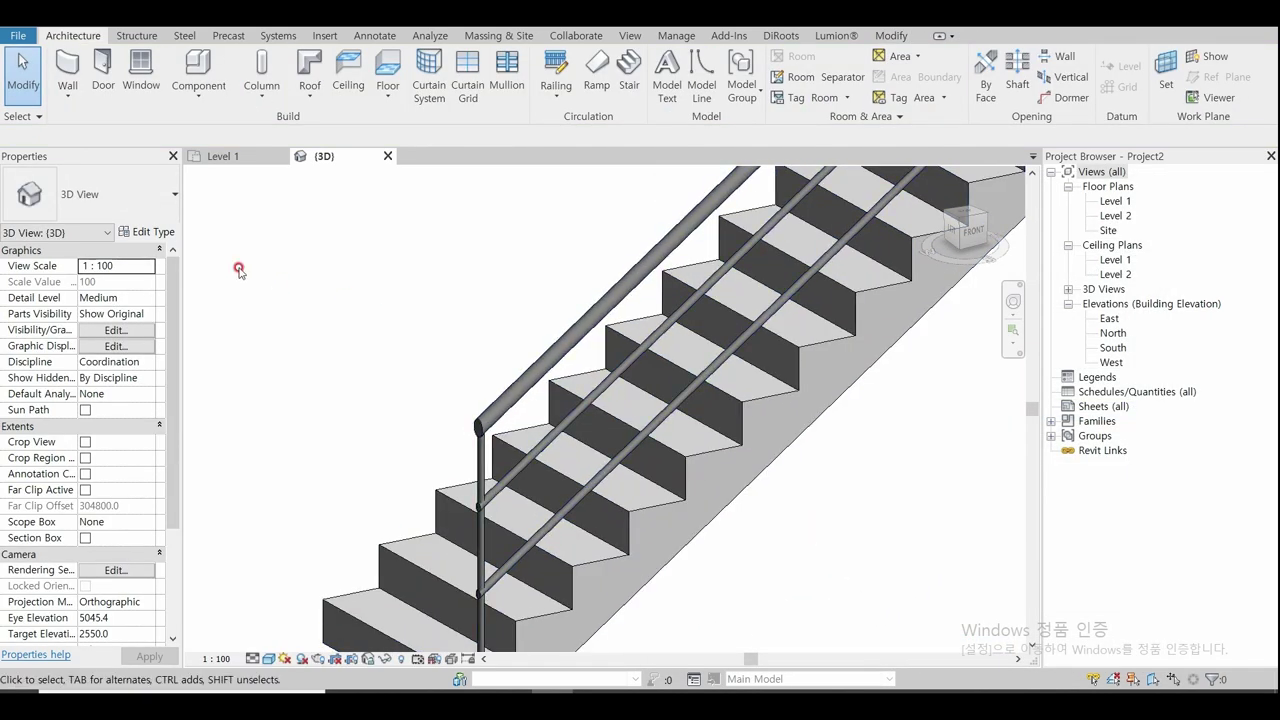
{"action": "left_click", "coordinate": [19, 40]}
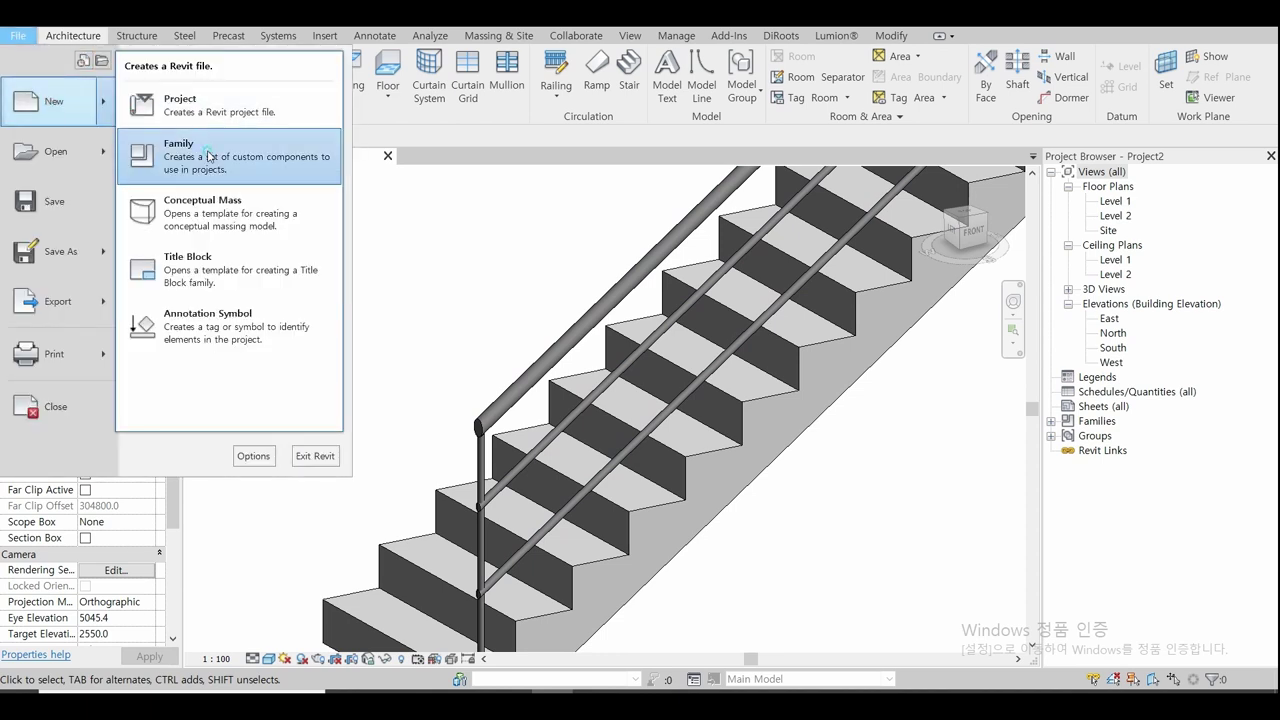
{"action": "left_click", "coordinate": [209, 157]}
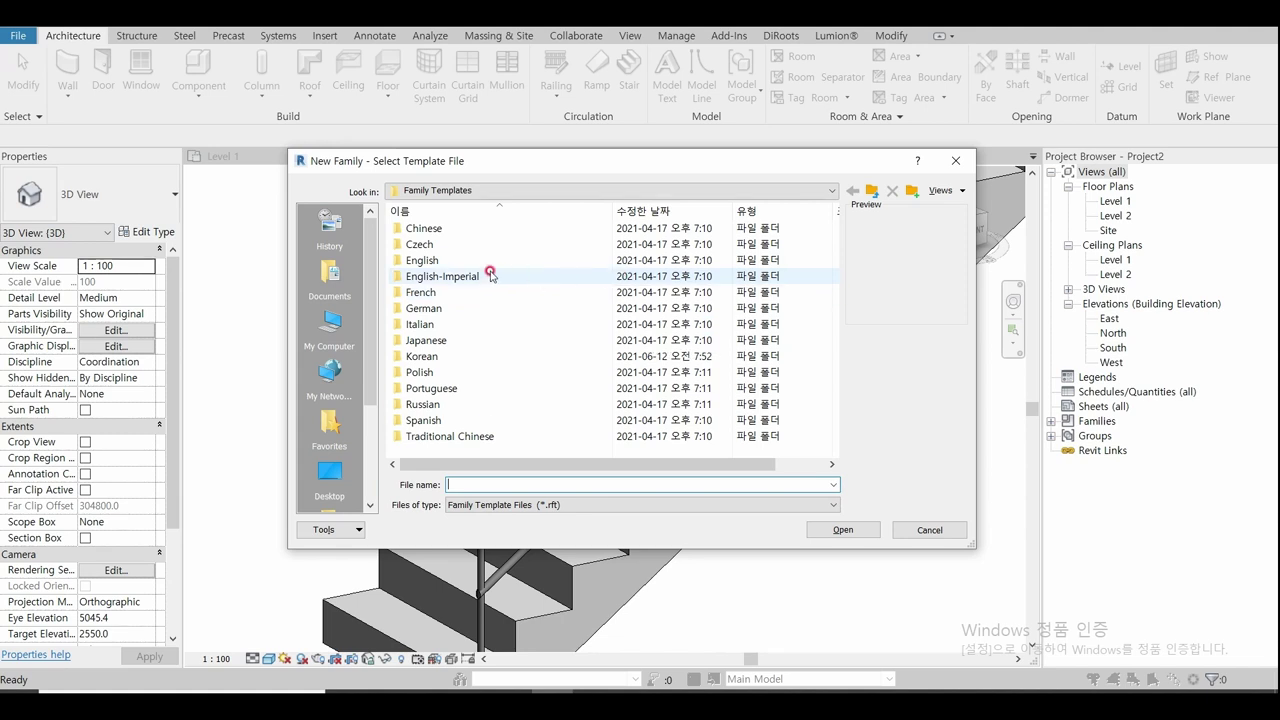
Step: Create a new family from the English folder's Metric Profile-Rail.rft template
{"action": "double_click", "coordinate": [475, 260]}
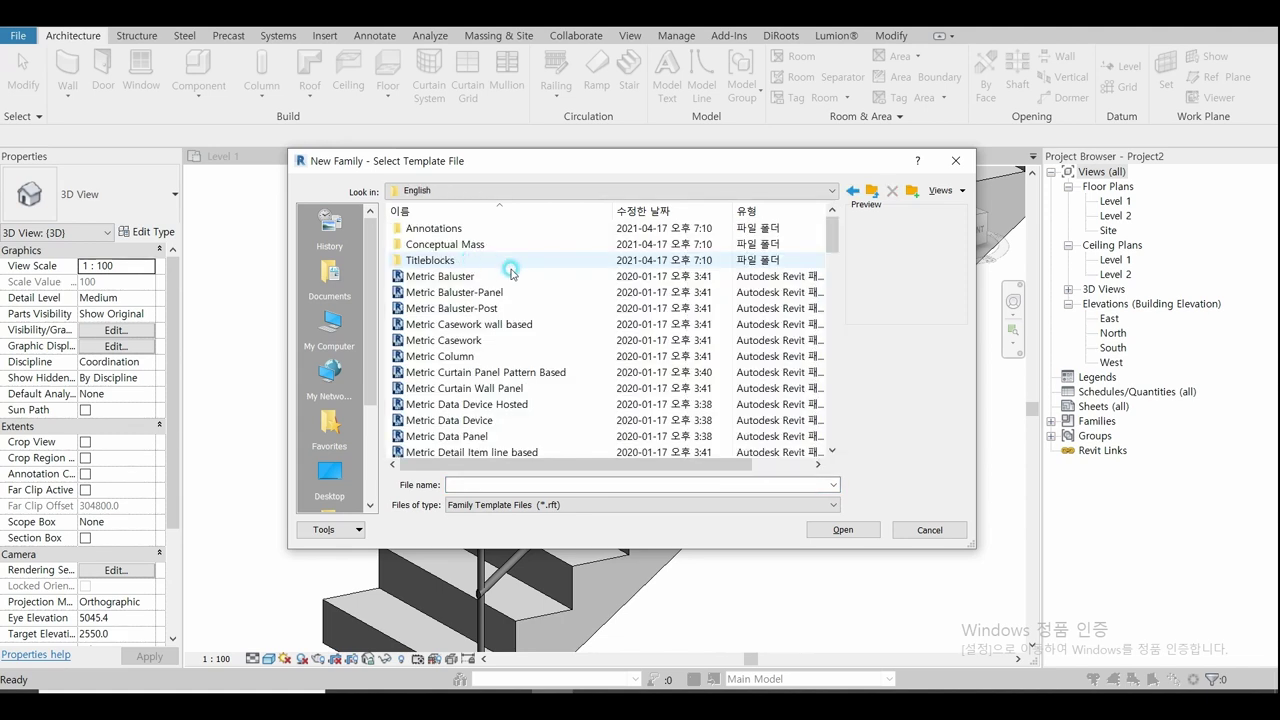
{"action": "scroll", "coordinate": [700, 365], "scroll_direction": "down", "scroll_amount": 4}
{"action": "scroll", "coordinate": [718, 368], "scroll_direction": "down", "scroll_amount": 4}
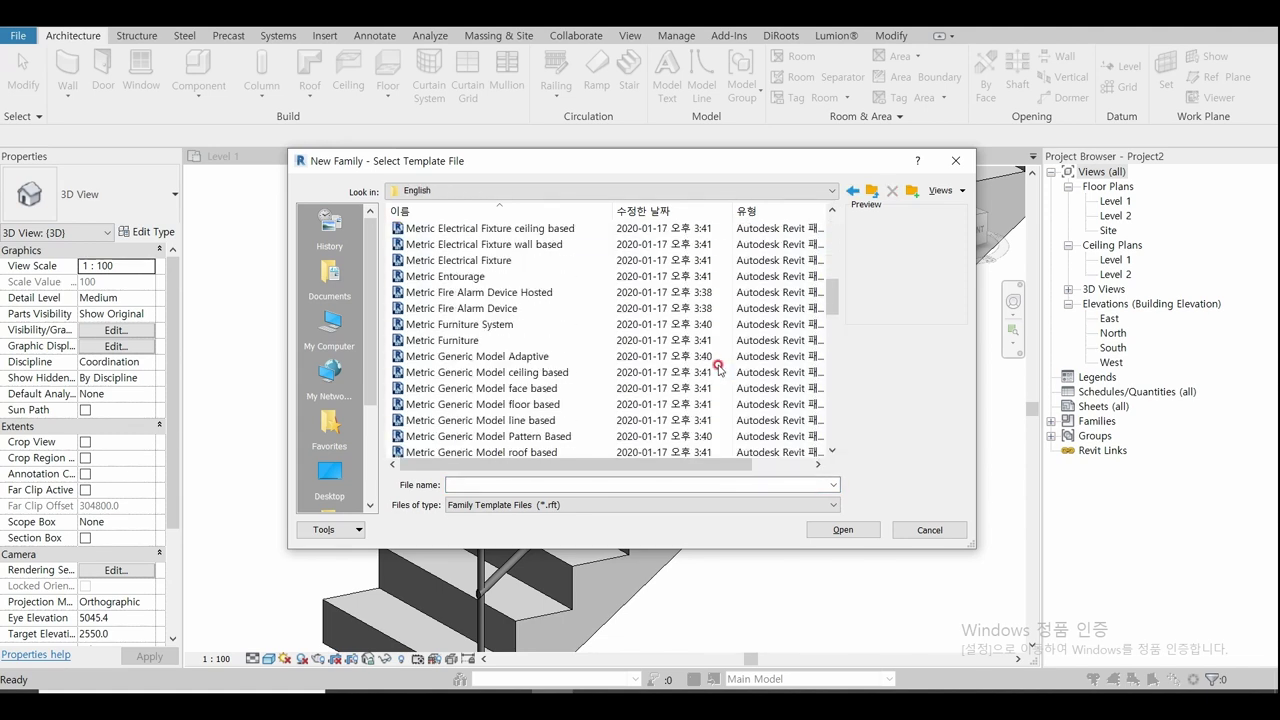
{"action": "scroll", "coordinate": [718, 368], "scroll_direction": "down", "scroll_amount": 5}
{"action": "scroll", "coordinate": [718, 368], "scroll_direction": "down", "scroll_amount": 2}
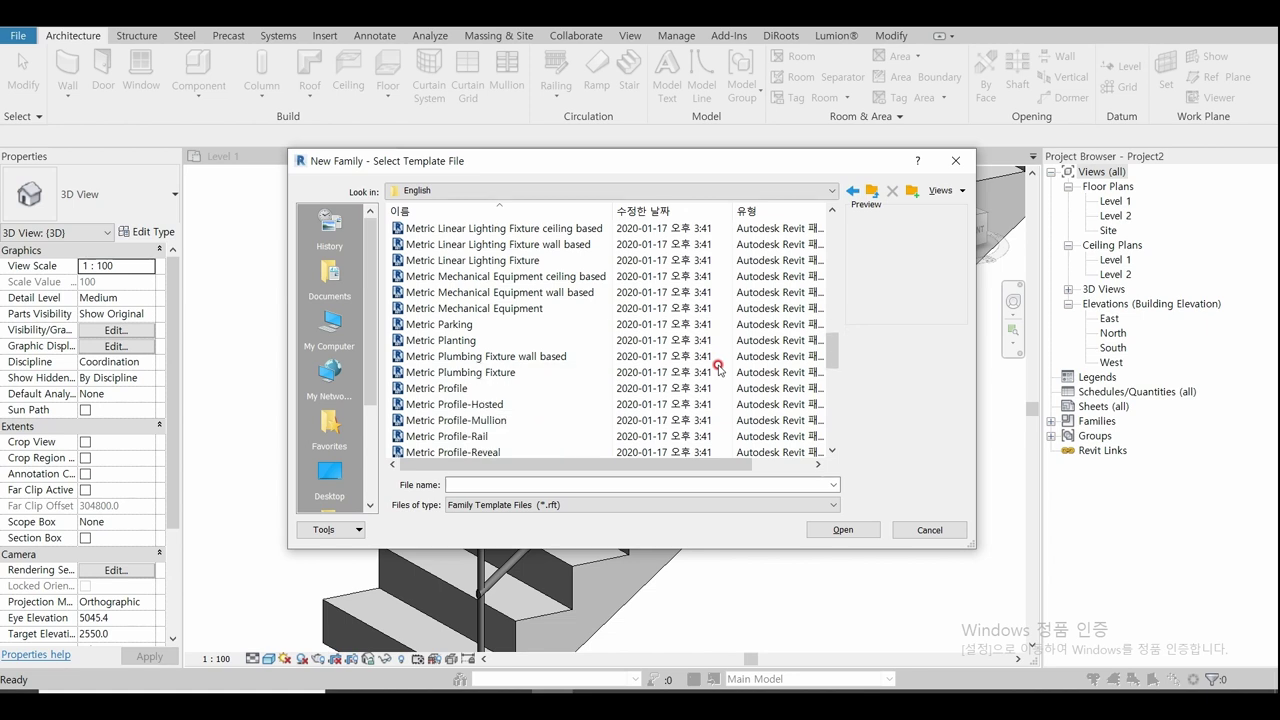
{"action": "left_click", "coordinate": [495, 436]}
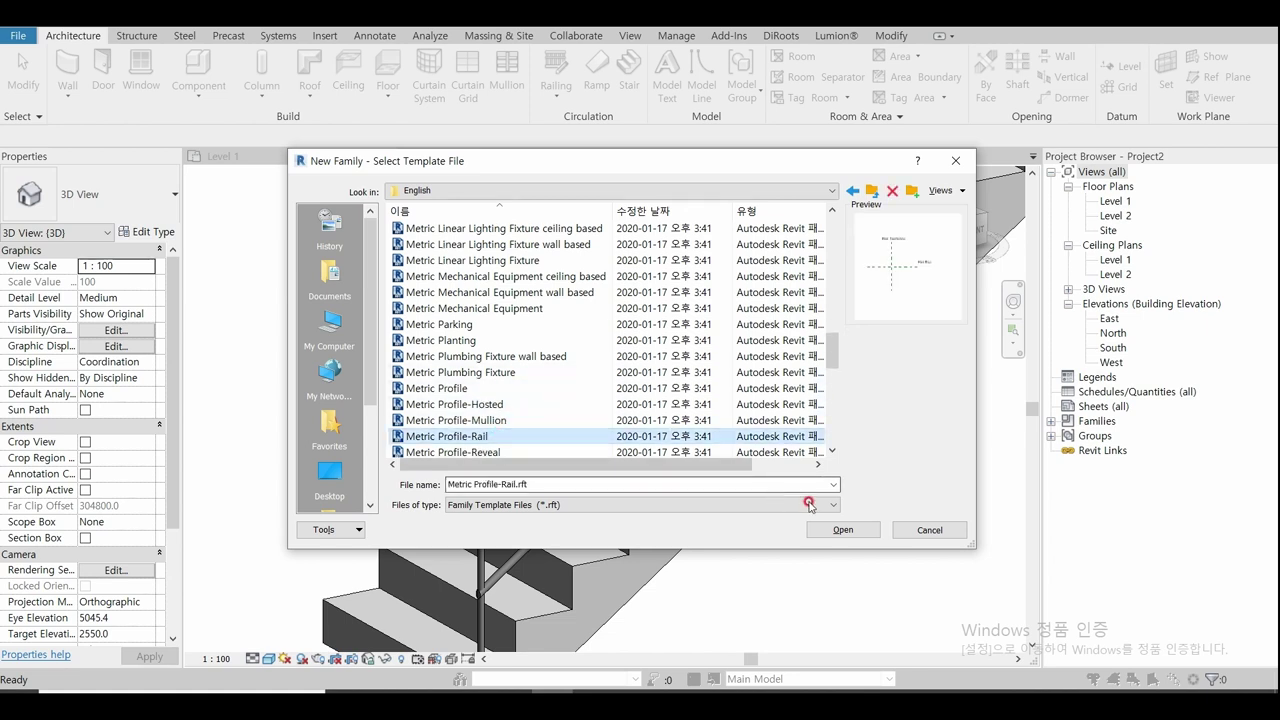
{"action": "left_click", "coordinate": [843, 529]}
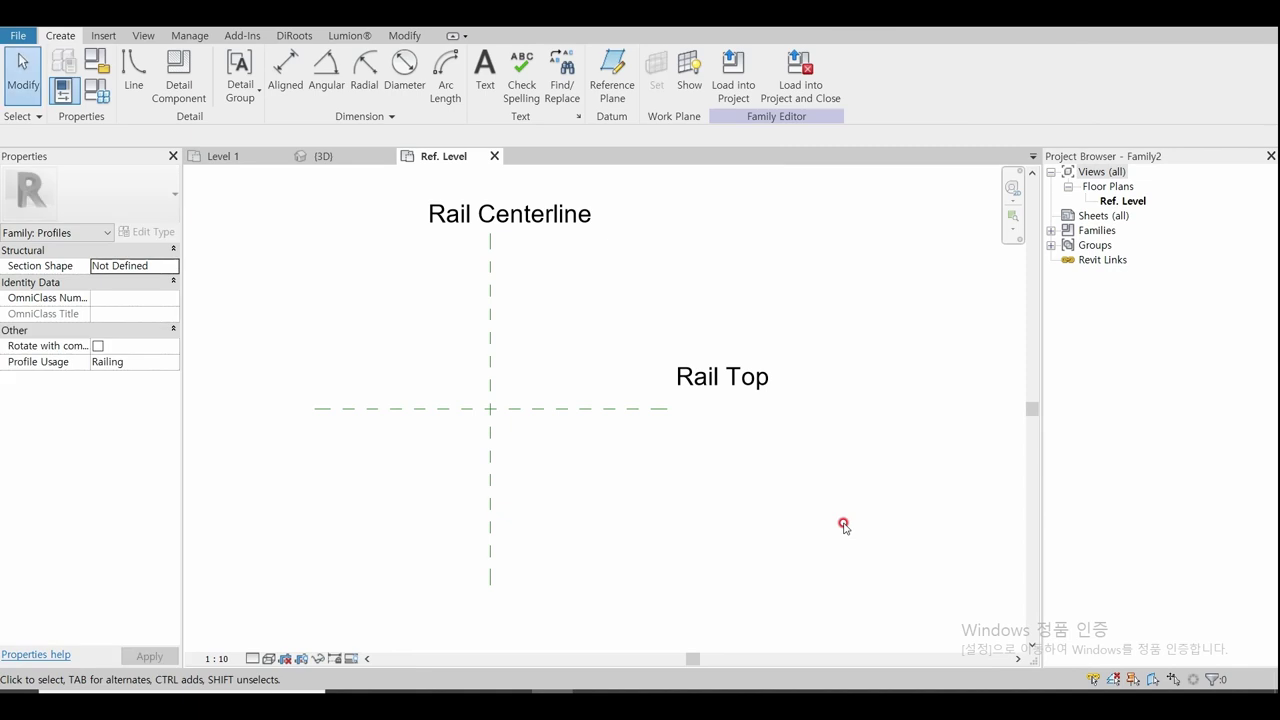
Step: Draw a radius 10.0 circle where Rail Centerline meets Rail Top, then close Family2
{"action": "scroll", "coordinate": [820, 460], "scroll_direction": "down", "scroll_amount": 1}
{"action": "scroll", "coordinate": [534, 446], "scroll_direction": "up", "scroll_amount": 1}
{"action": "scroll", "coordinate": [525, 430], "scroll_direction": "up", "scroll_amount": 2}
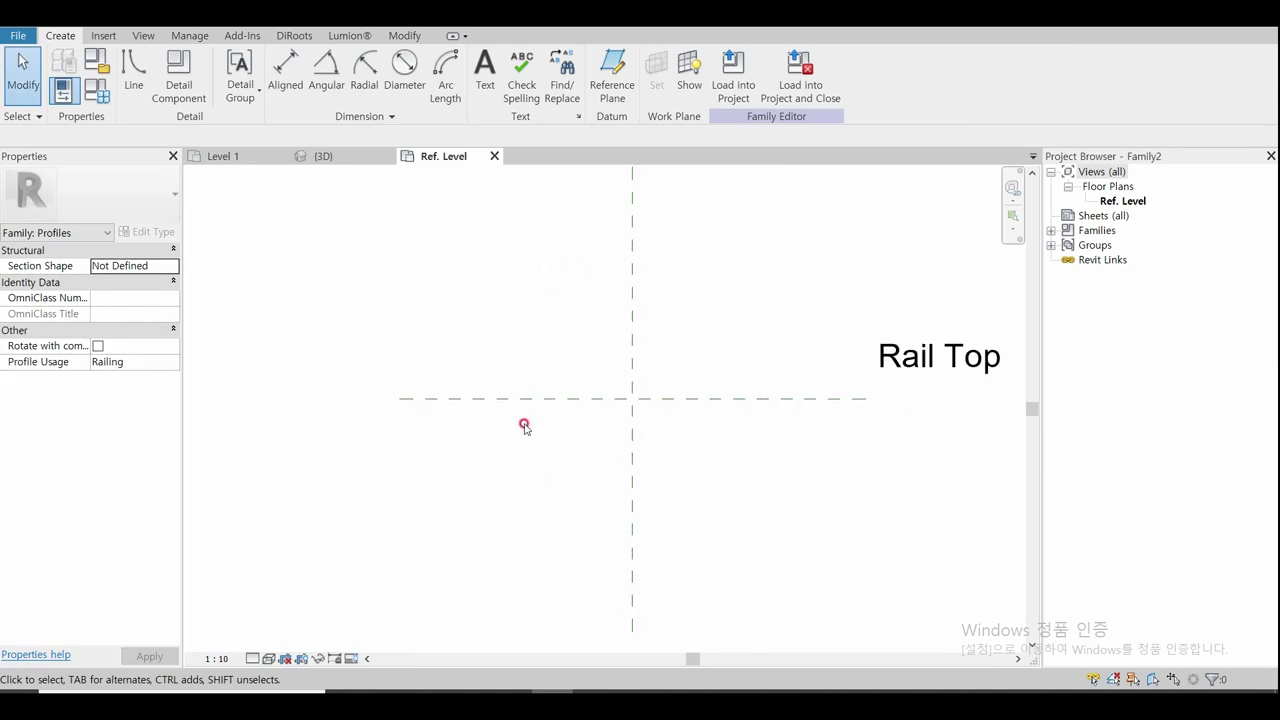
{"action": "left_click", "coordinate": [121, 63]}
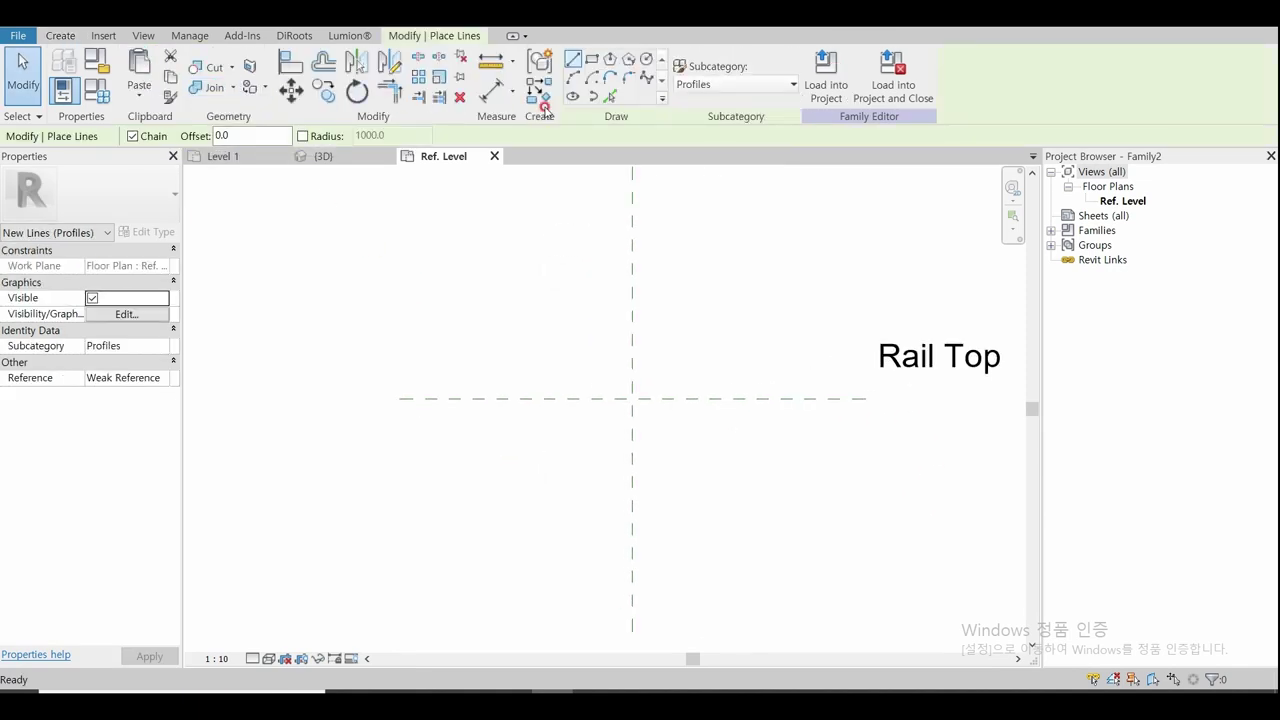
{"action": "left_click", "coordinate": [647, 60]}
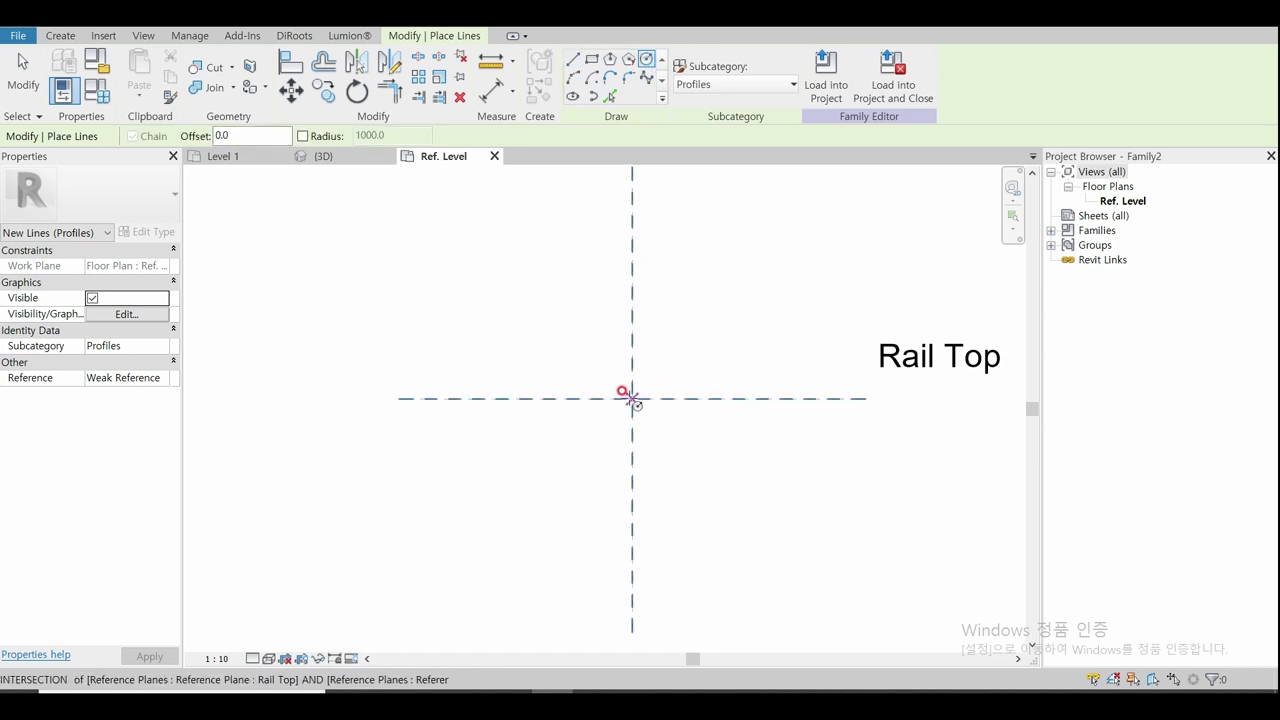
{"action": "left_click", "coordinate": [632, 398]}
{"action": "scroll", "coordinate": [645, 388], "scroll_direction": "up", "scroll_amount": 1}
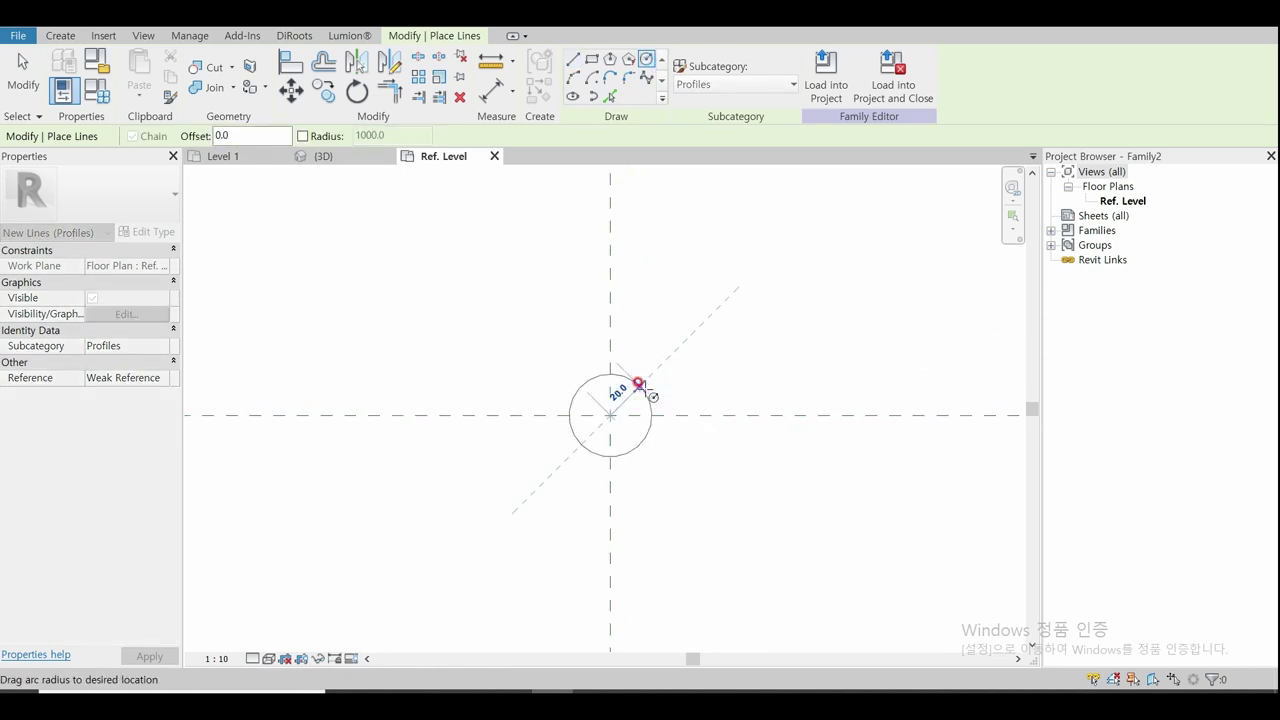
{"action": "scroll", "coordinate": [648, 398], "scroll_direction": "up", "scroll_amount": 2}
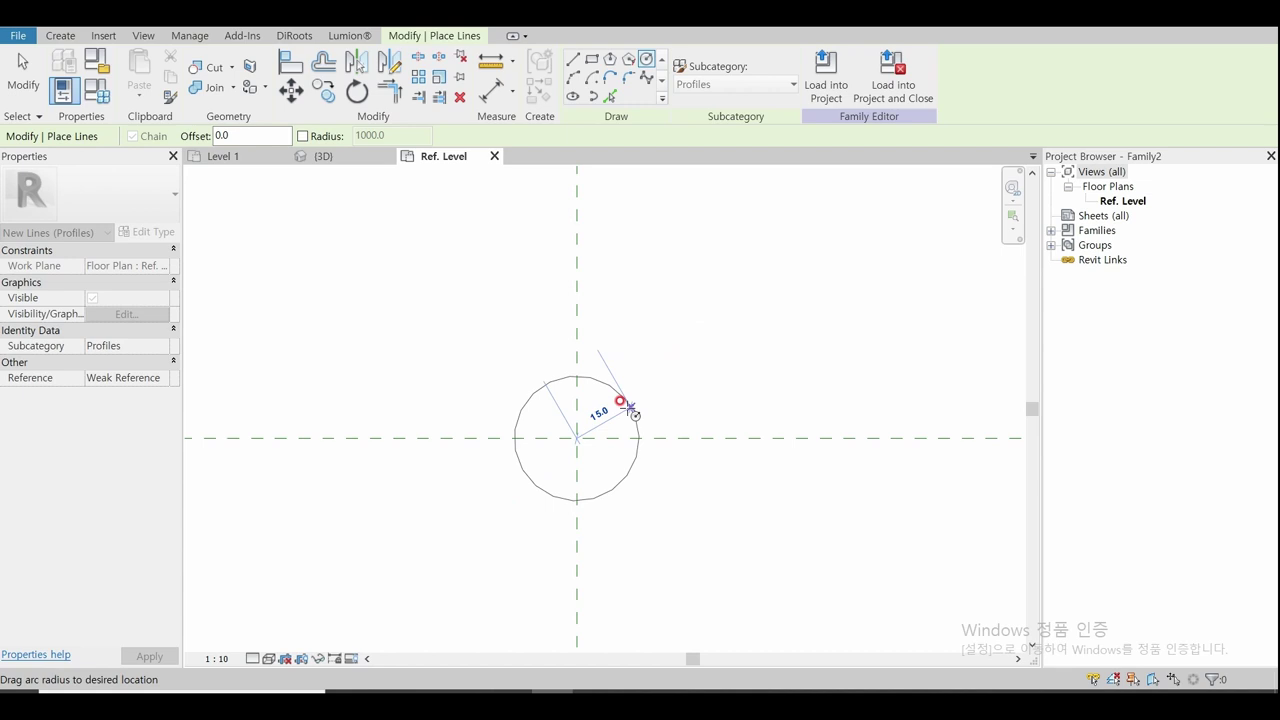
{"action": "left_click", "coordinate": [605, 411]}
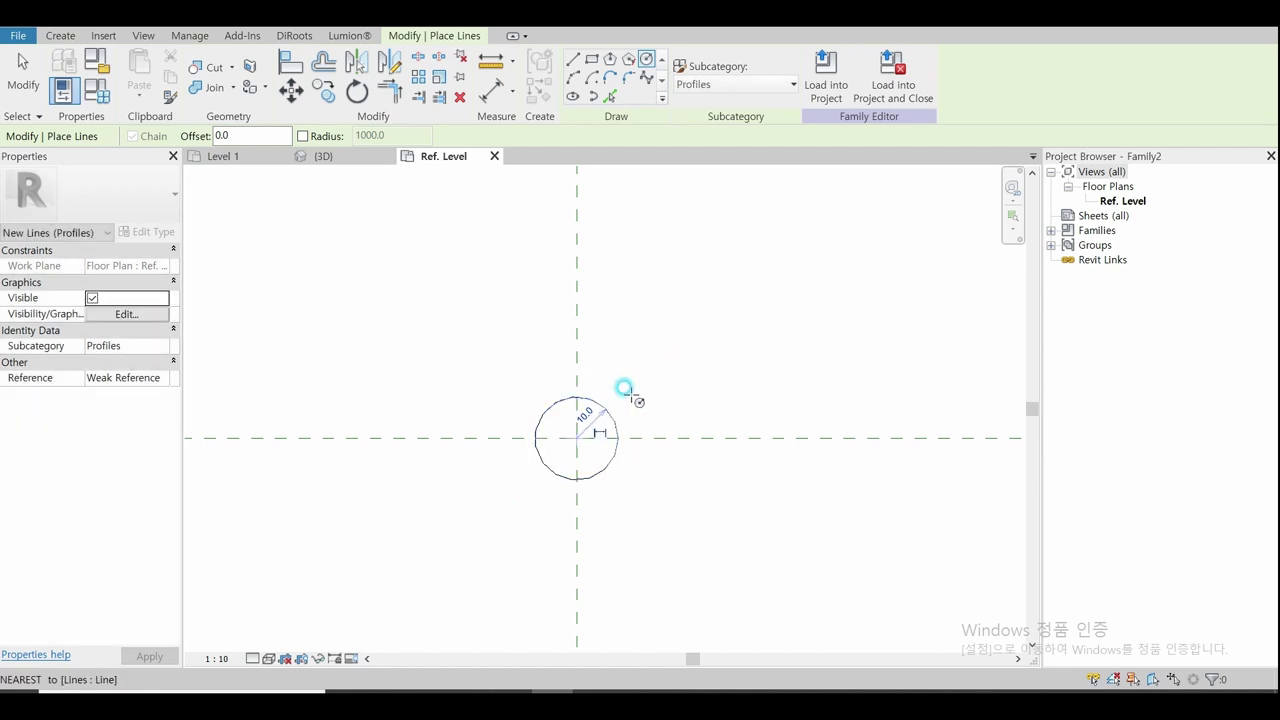
{"action": "key", "text": "Escape"}
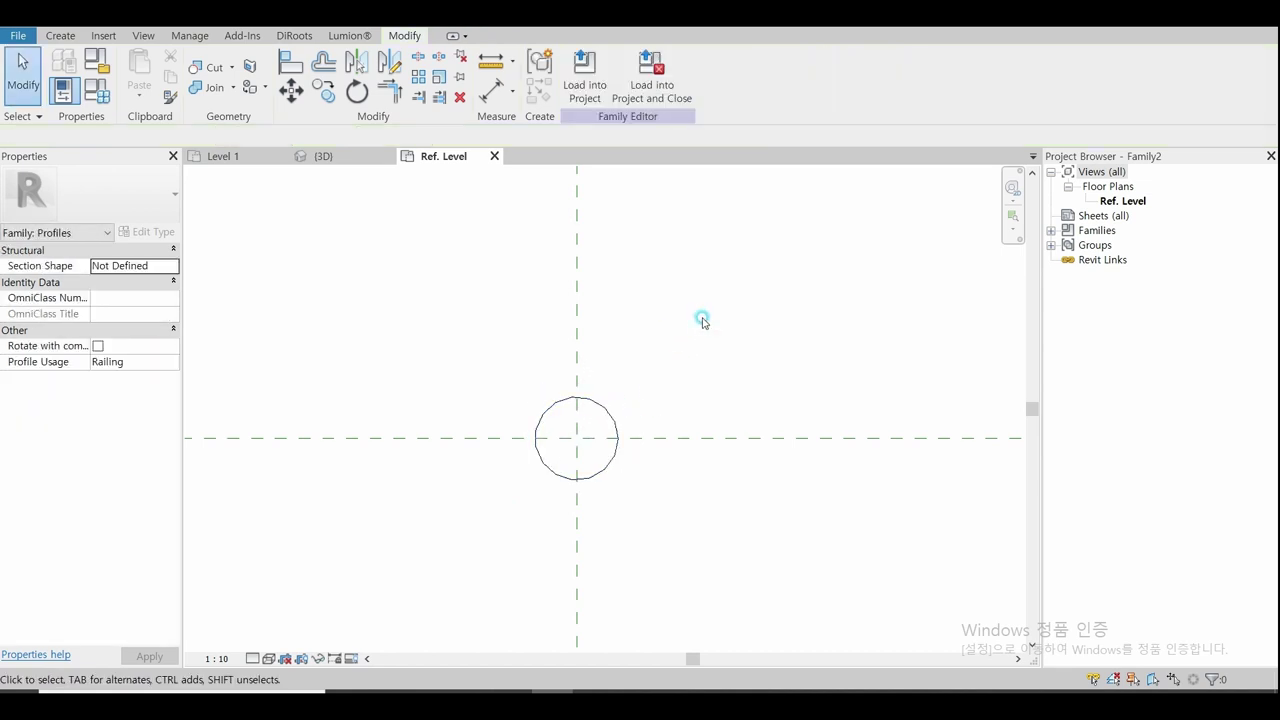
{"action": "left_click", "coordinate": [655, 106]}
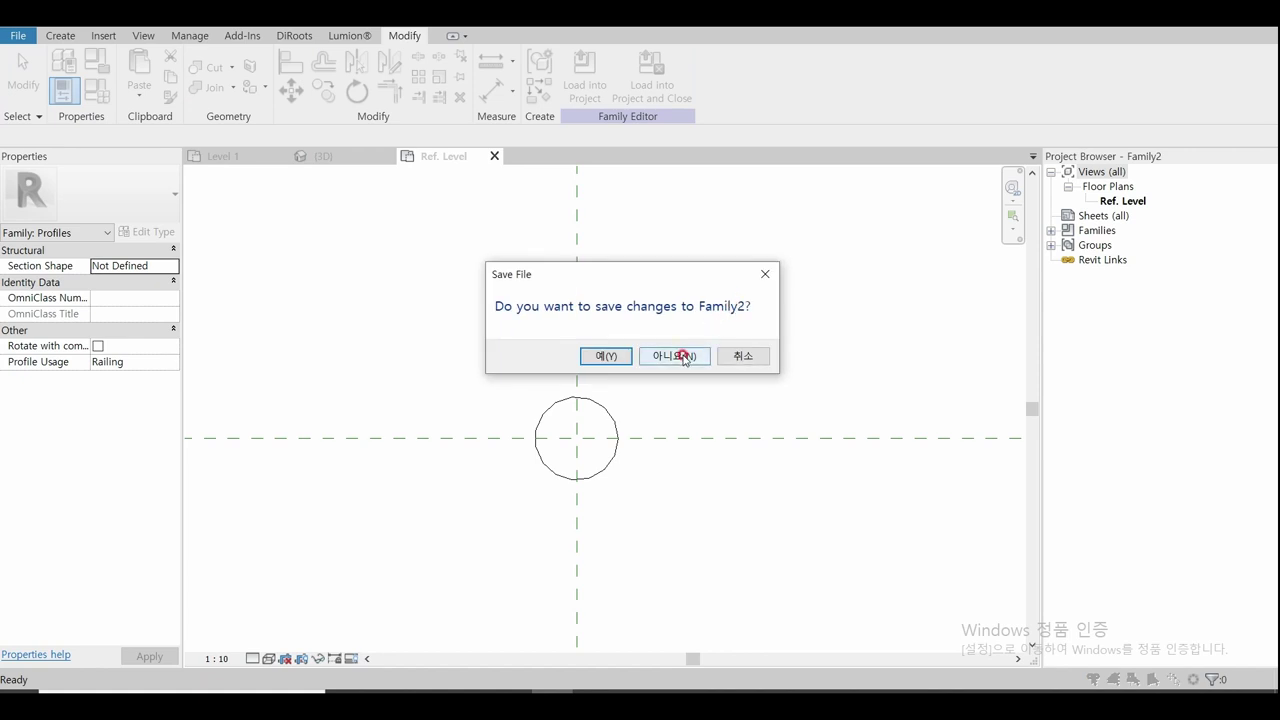
{"action": "left_click", "coordinate": [683, 356]}
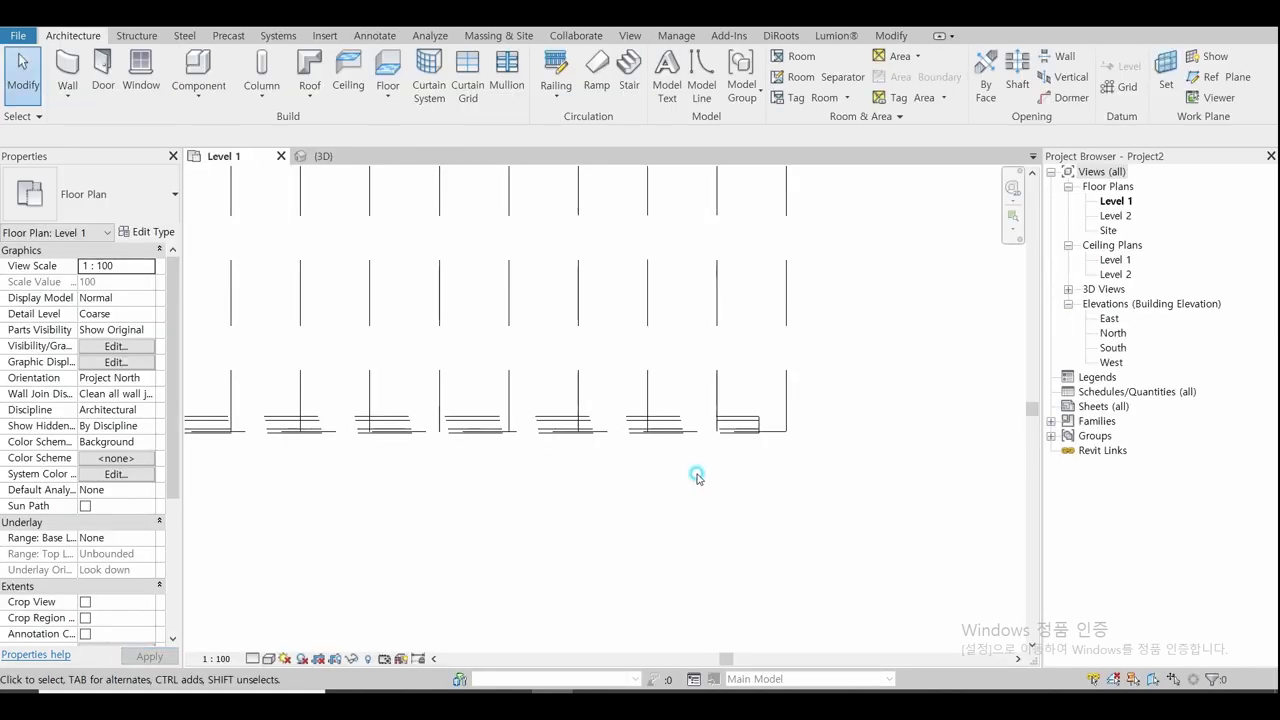
{"action": "left_click", "coordinate": [347, 161]}
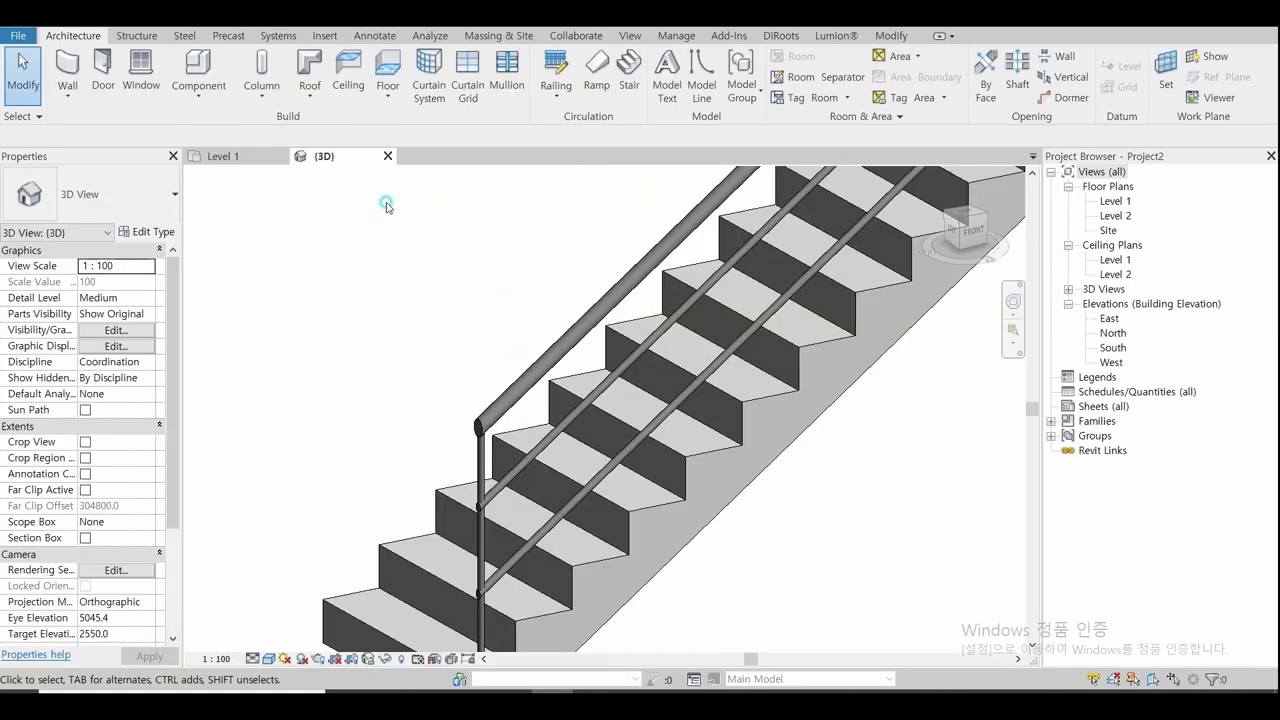
{"action": "left_click", "coordinate": [535, 378]}
{"action": "left_click", "coordinate": [154, 233]}
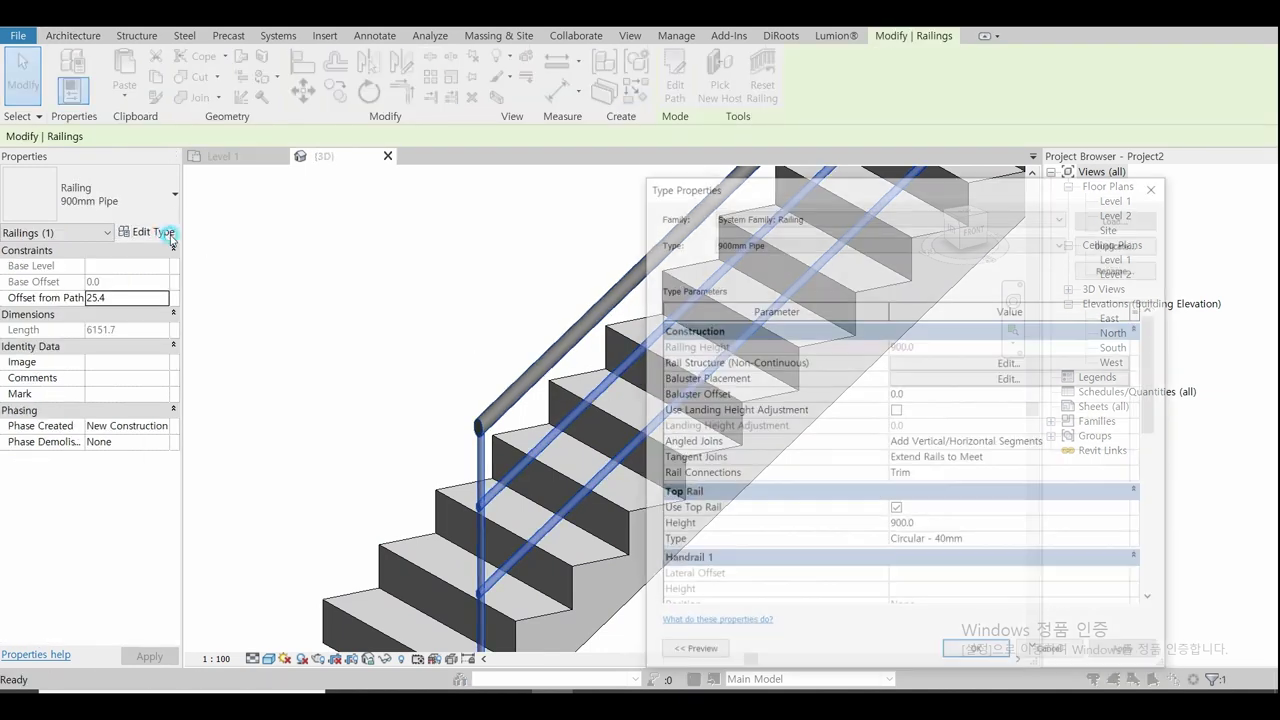
{"action": "left_click", "coordinate": [1012, 362]}
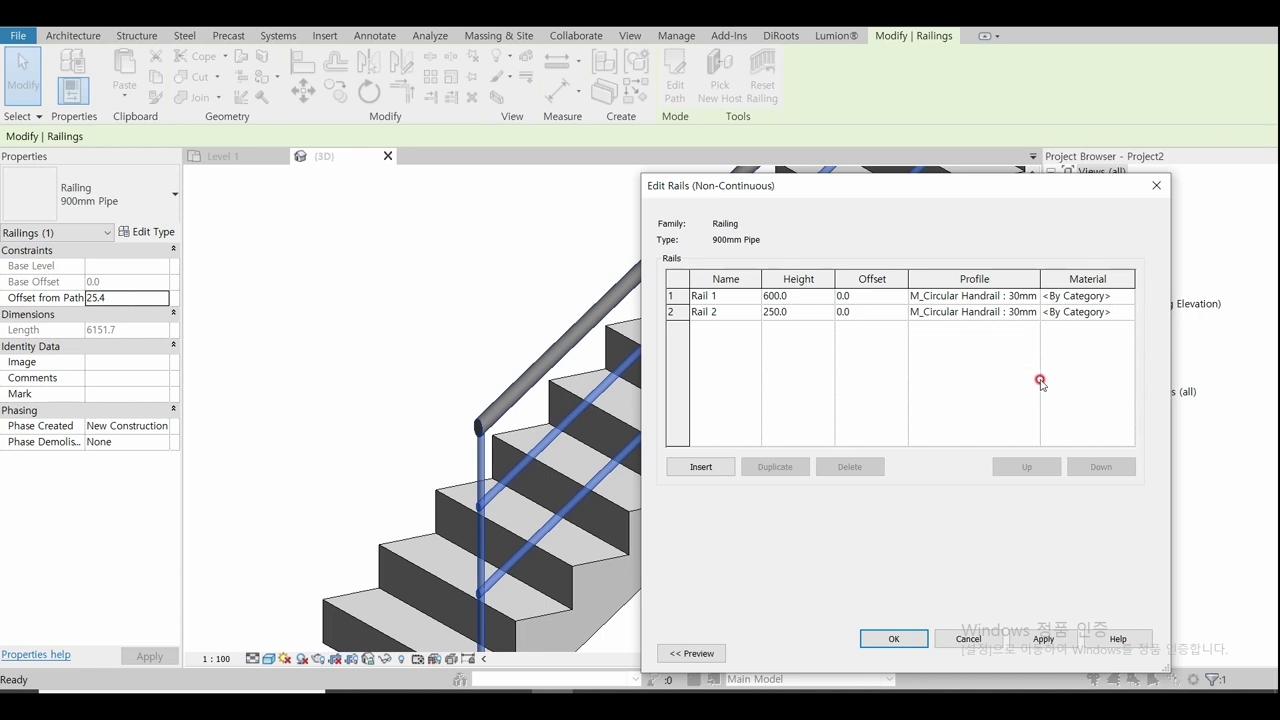
{"action": "left_click", "coordinate": [1037, 297]}
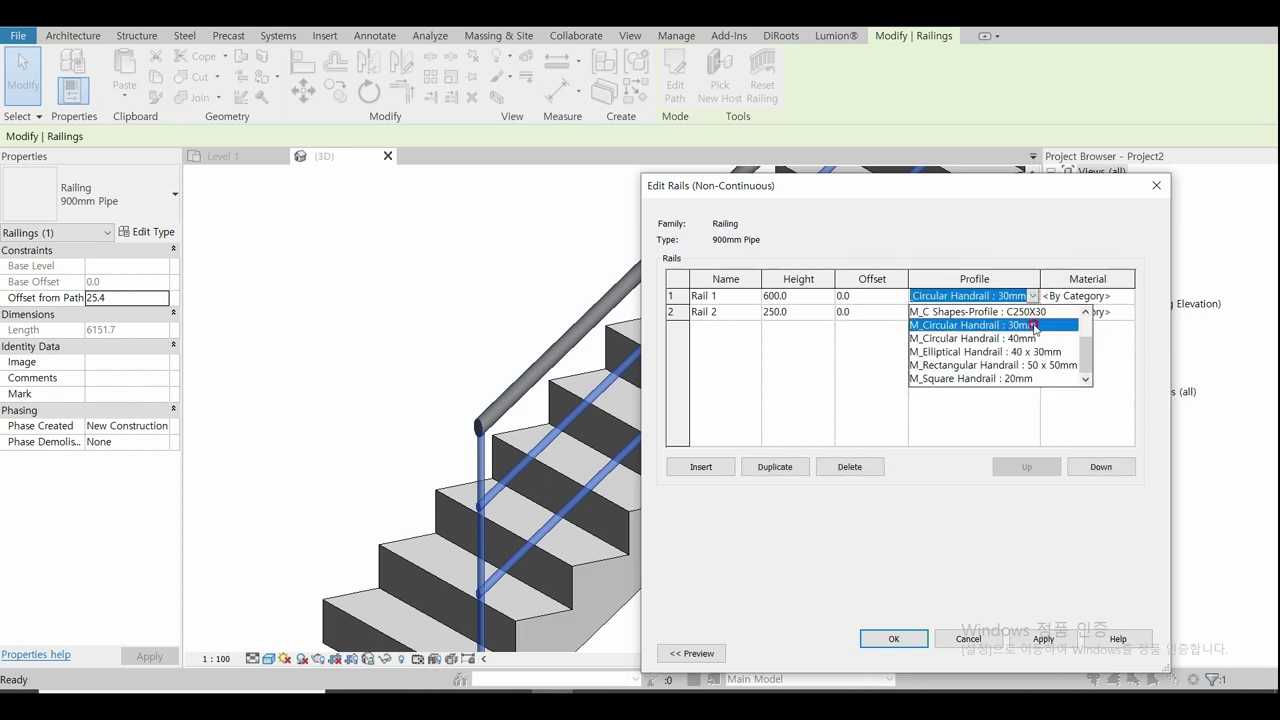
{"action": "scroll", "coordinate": [1034, 327], "scroll_direction": "up", "scroll_amount": 3}
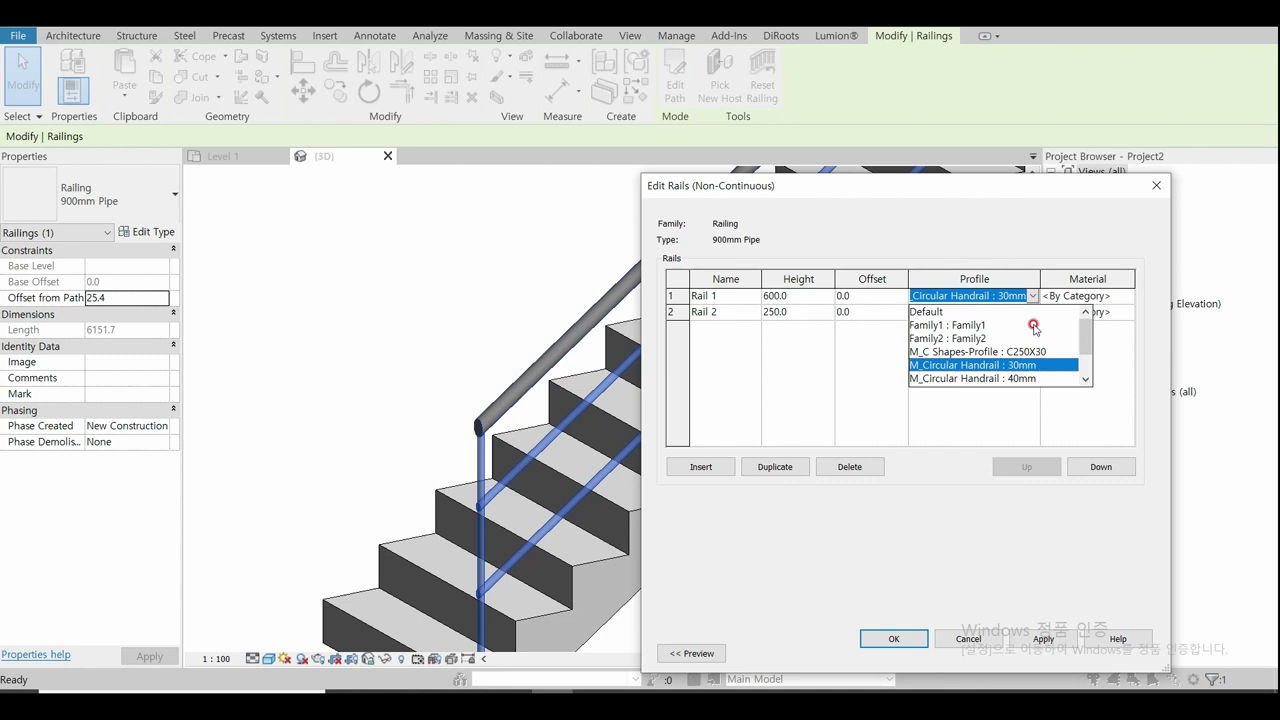
{"action": "left_click", "coordinate": [977, 337]}
{"action": "left_click", "coordinate": [1031, 313]}
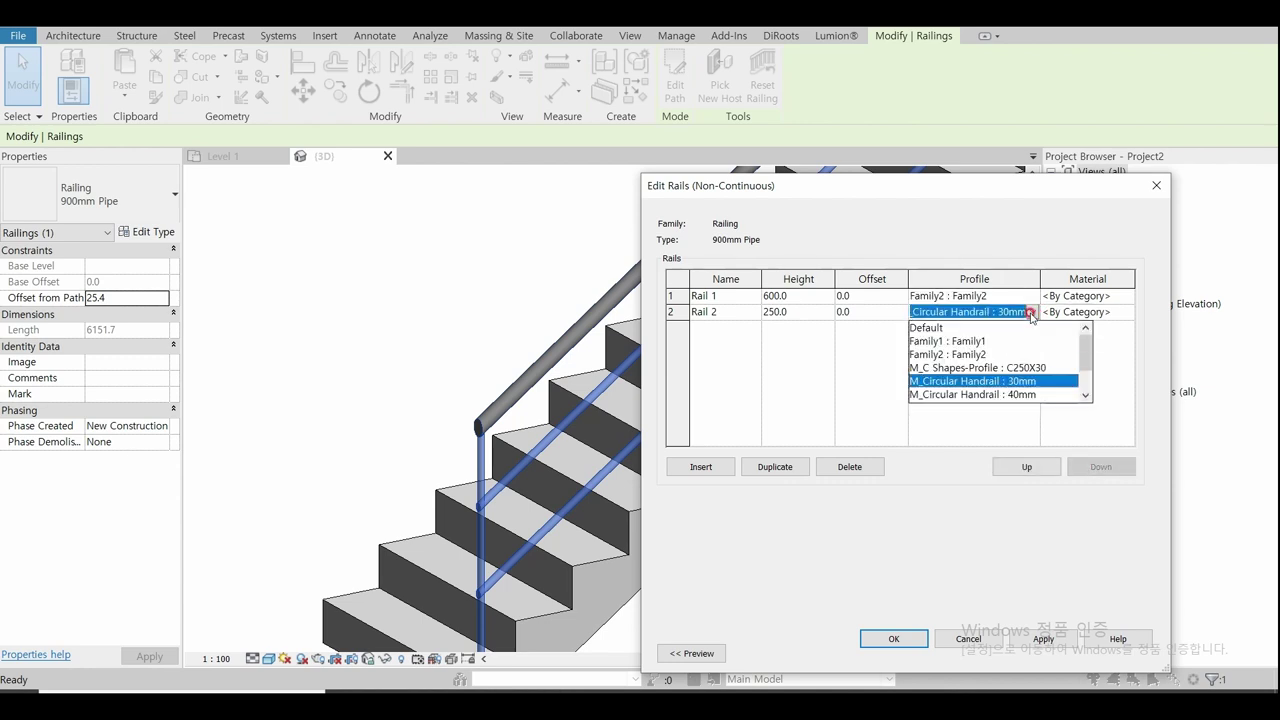
{"action": "left_click", "coordinate": [980, 357]}
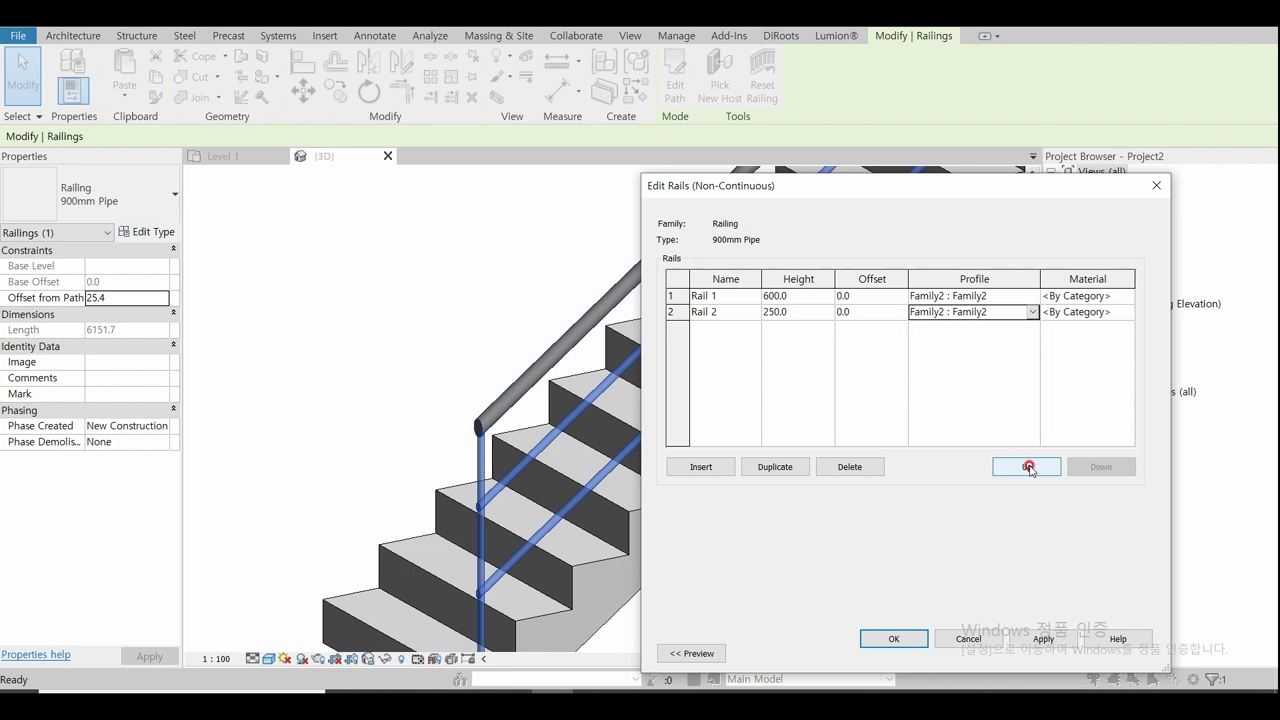
{"action": "left_click", "coordinate": [894, 638]}
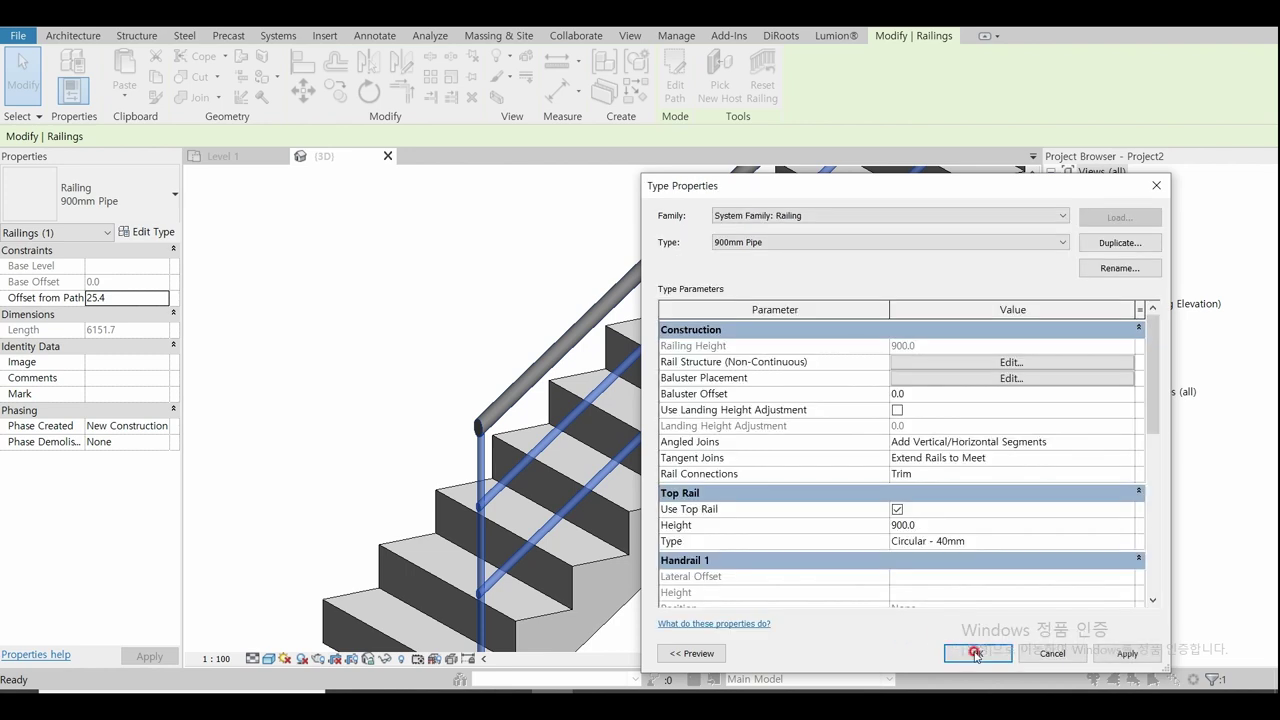
{"action": "left_click", "coordinate": [972, 652]}
{"action": "left_click", "coordinate": [843, 578]}
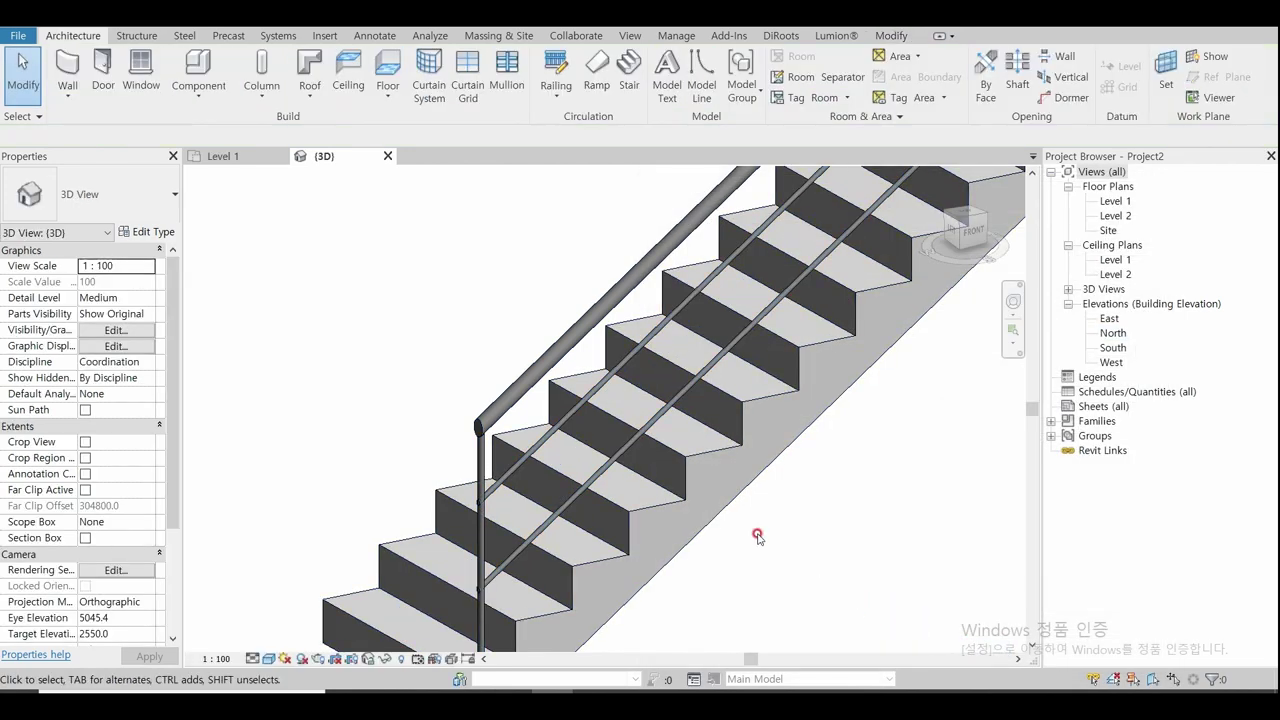
{"action": "scroll", "coordinate": [757, 537], "scroll_direction": "down", "scroll_amount": 2}
{"action": "scroll", "coordinate": [363, 460], "scroll_direction": "down", "scroll_amount": 2}
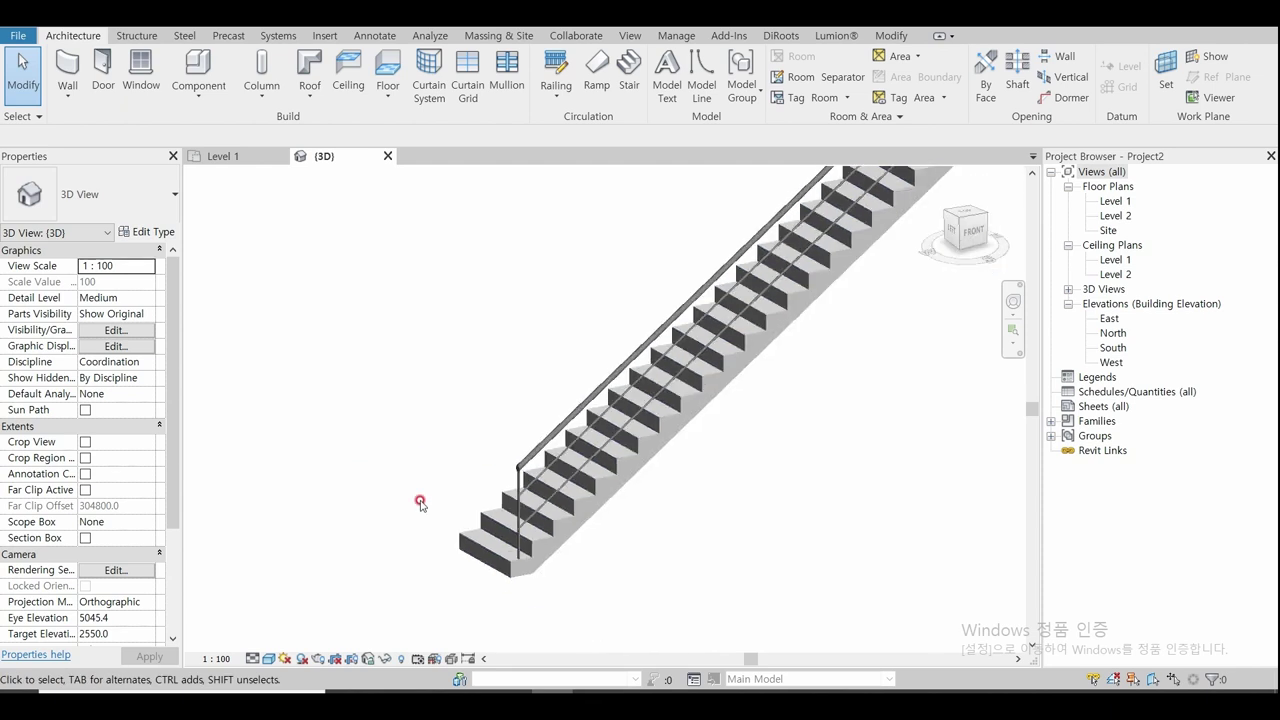
{"action": "key", "text": "alt+Tab"}
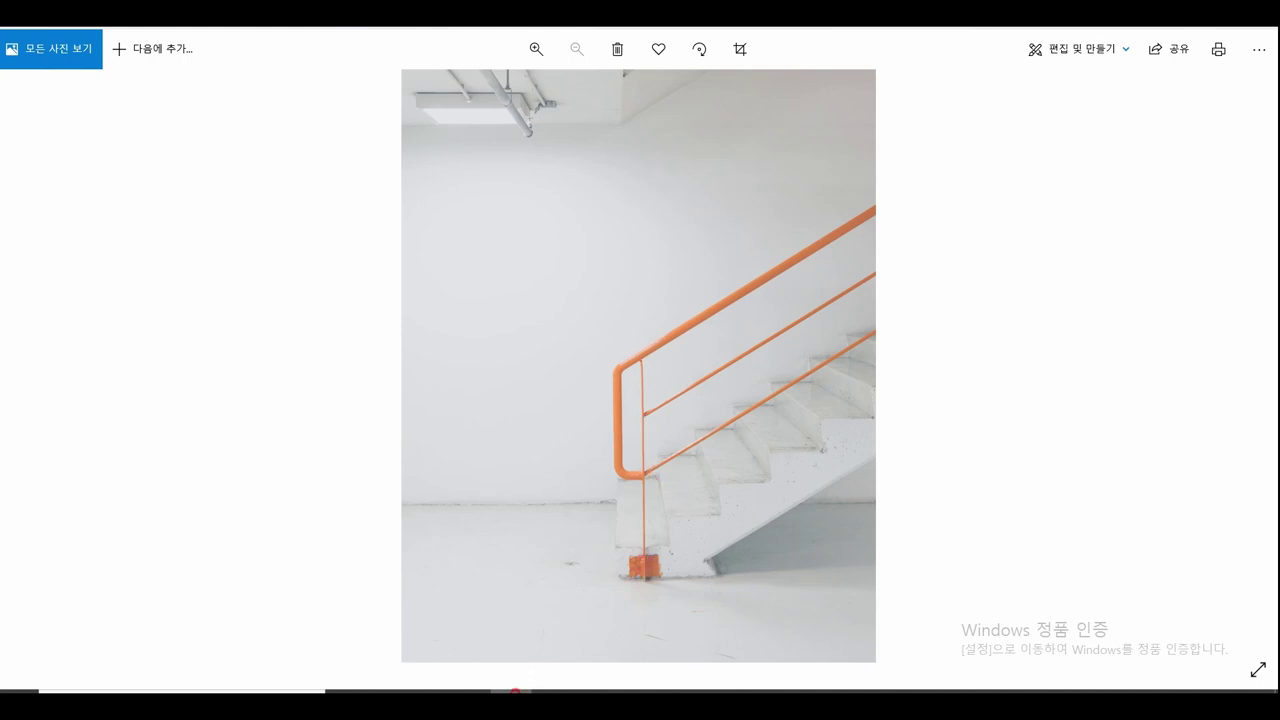
Step: Inspect the railing's bottom post in 3D, then switch to the Level 1 floor plan
{"action": "left_click", "coordinate": [550, 692]}
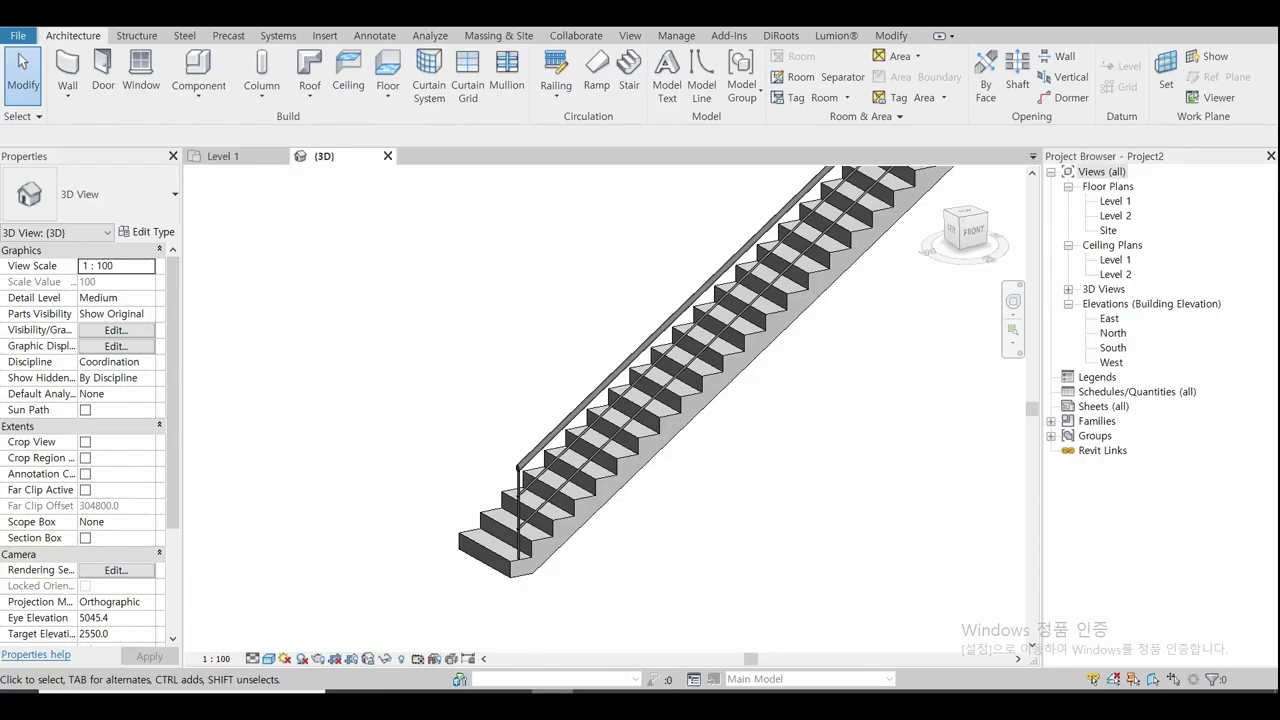
{"action": "middle_click_drag", "start_coordinate": [565, 583], "coordinate": [603, 606], "text": "shift"}
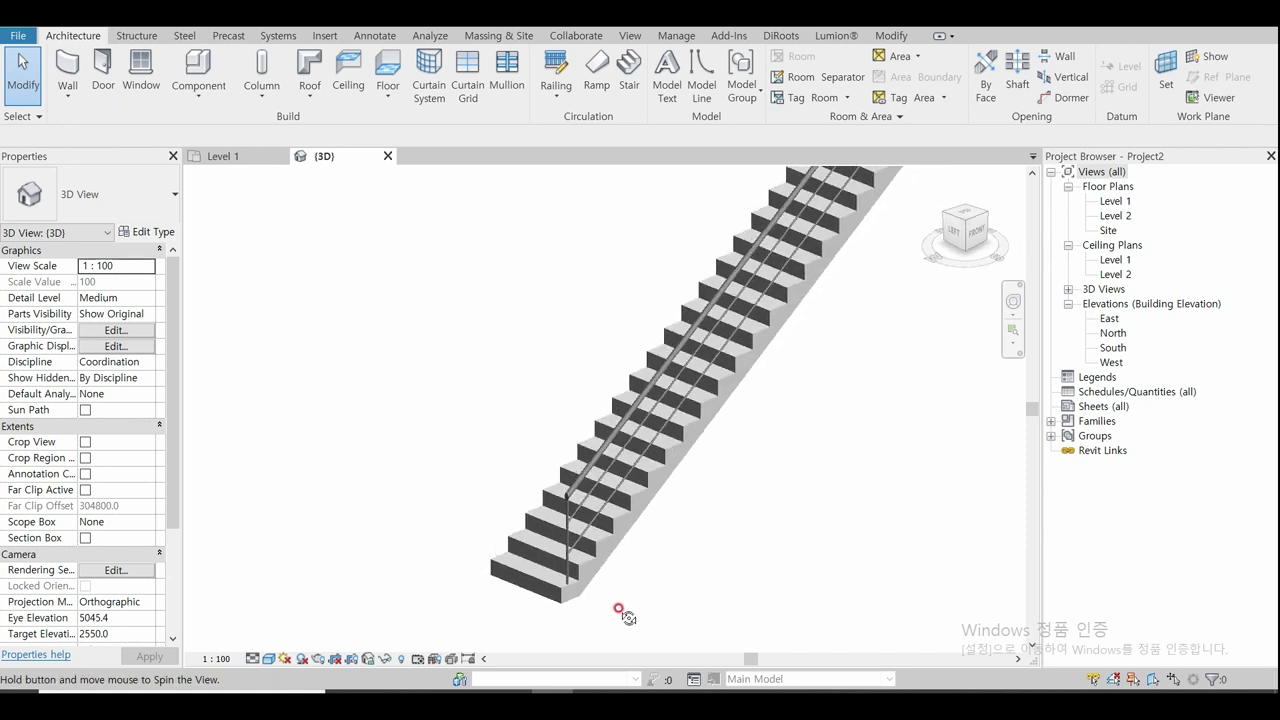
{"action": "scroll", "coordinate": [549, 588], "scroll_direction": "up", "scroll_amount": 4}
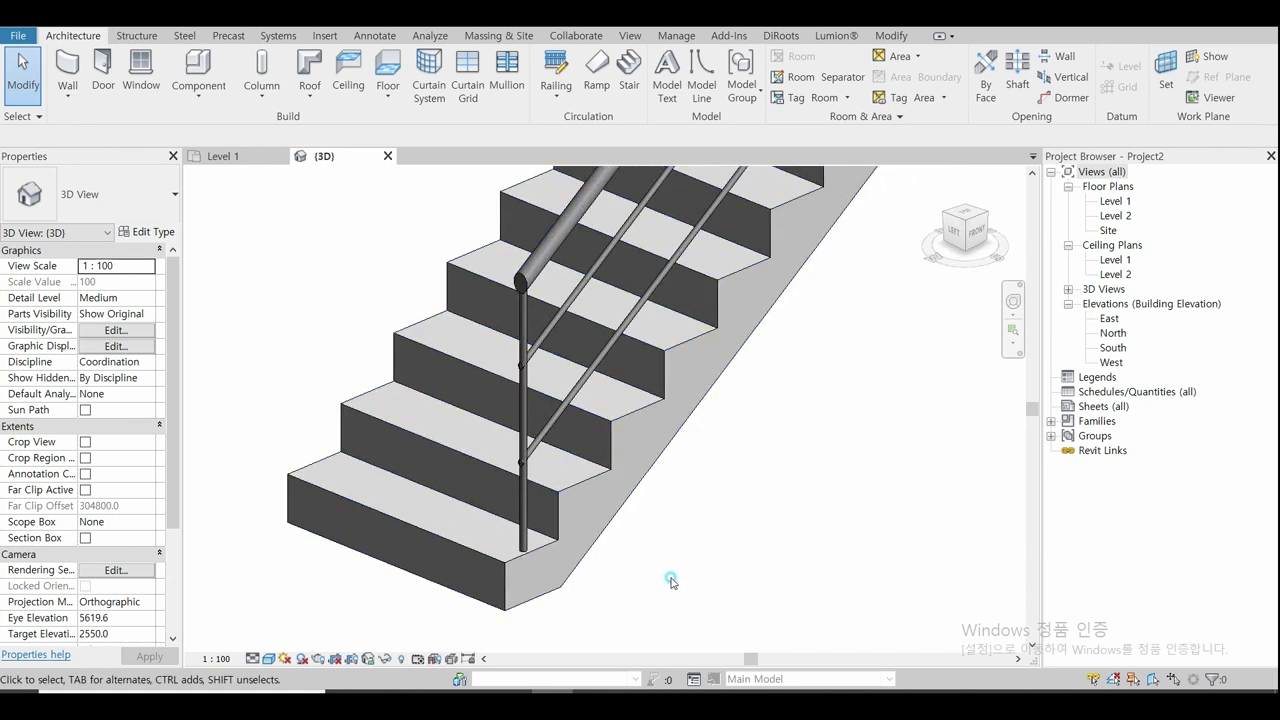
{"action": "scroll", "coordinate": [671, 582], "scroll_direction": "down", "scroll_amount": 3}
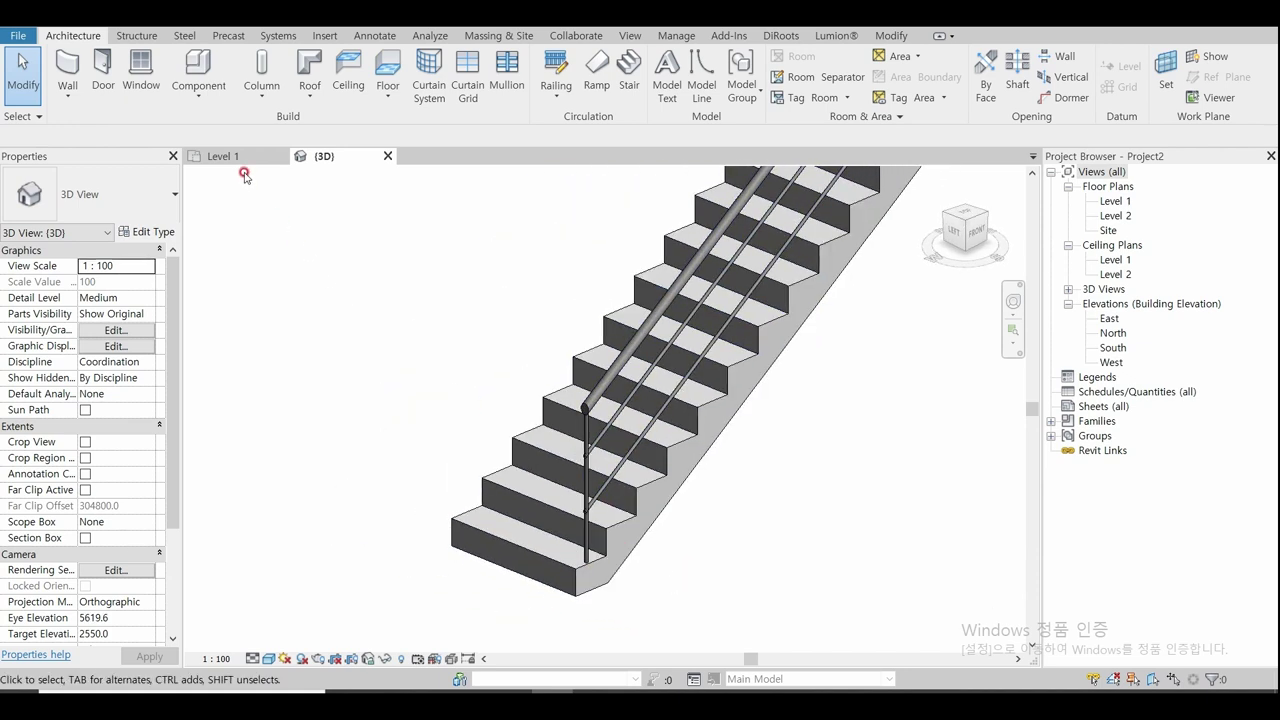
{"action": "left_click", "coordinate": [236, 158]}
{"action": "scroll", "coordinate": [850, 470], "scroll_direction": "down", "scroll_amount": 2}
{"action": "scroll", "coordinate": [931, 371], "scroll_direction": "down", "scroll_amount": 1}
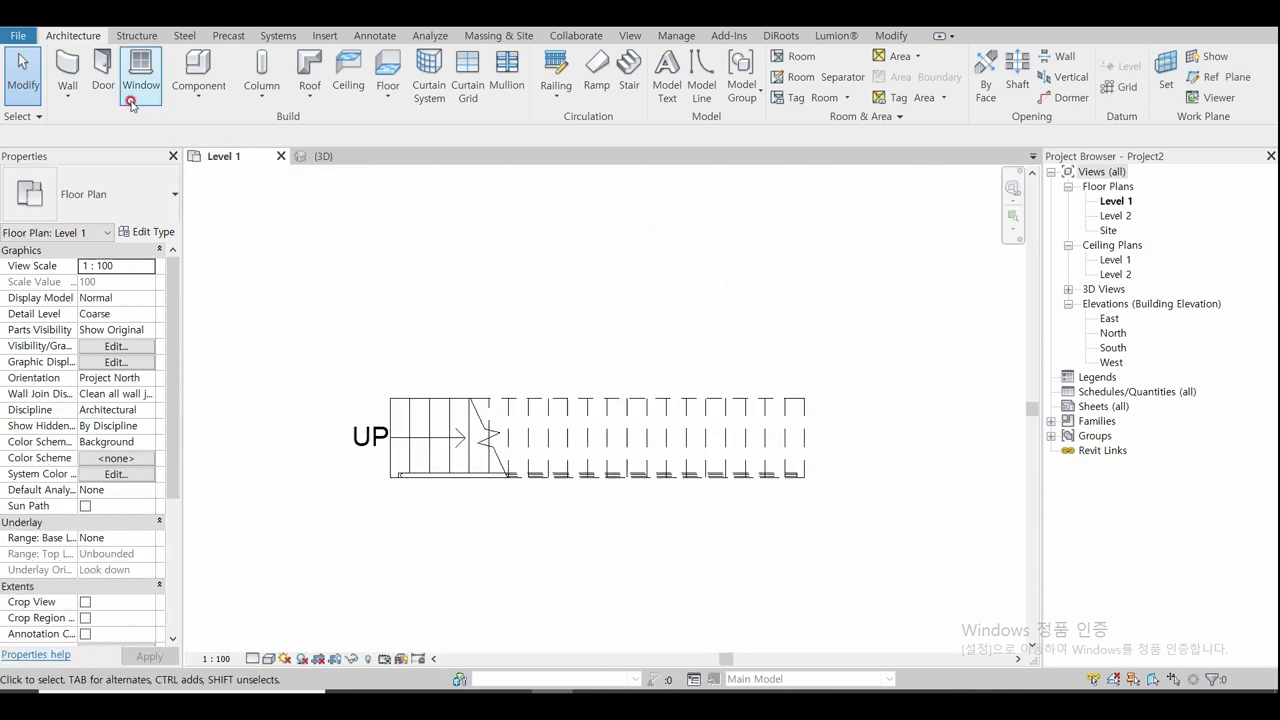
Step: Draw a wall along the stair edge aligned by Finish Face: Interior, extended to 6900 long
{"action": "left_click", "coordinate": [67, 72]}
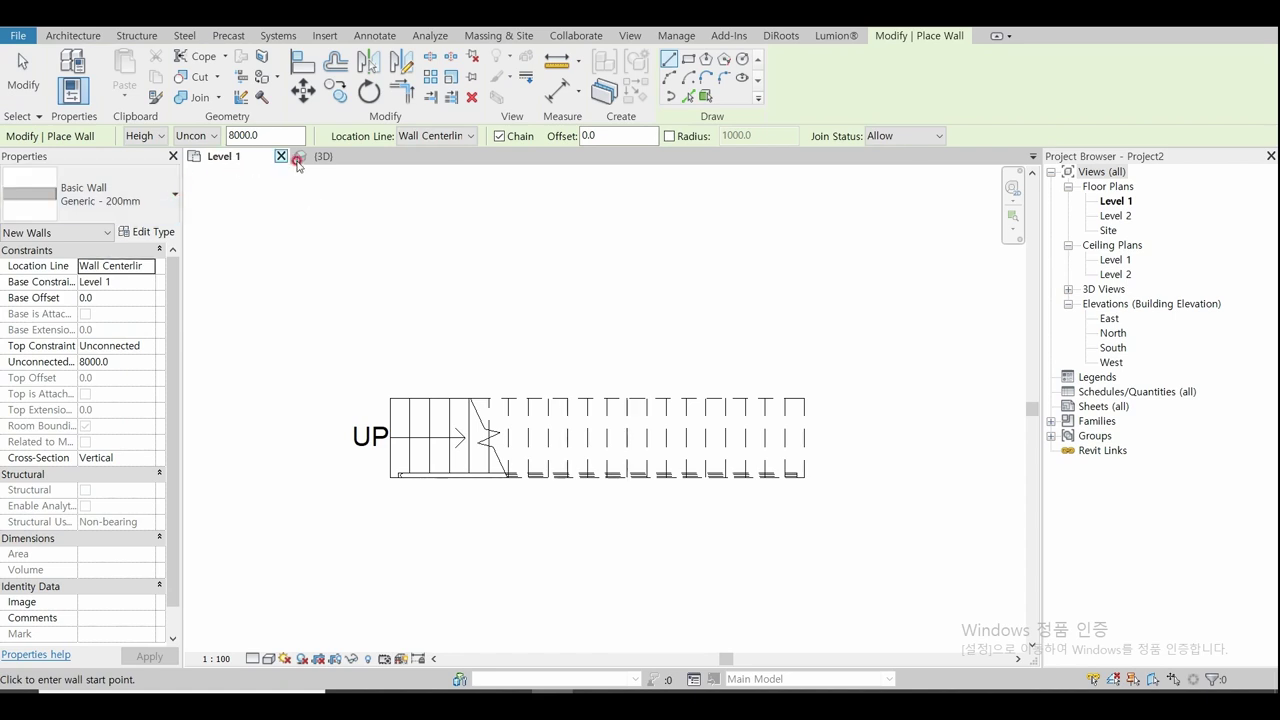
{"action": "left_click", "coordinate": [468, 136]}
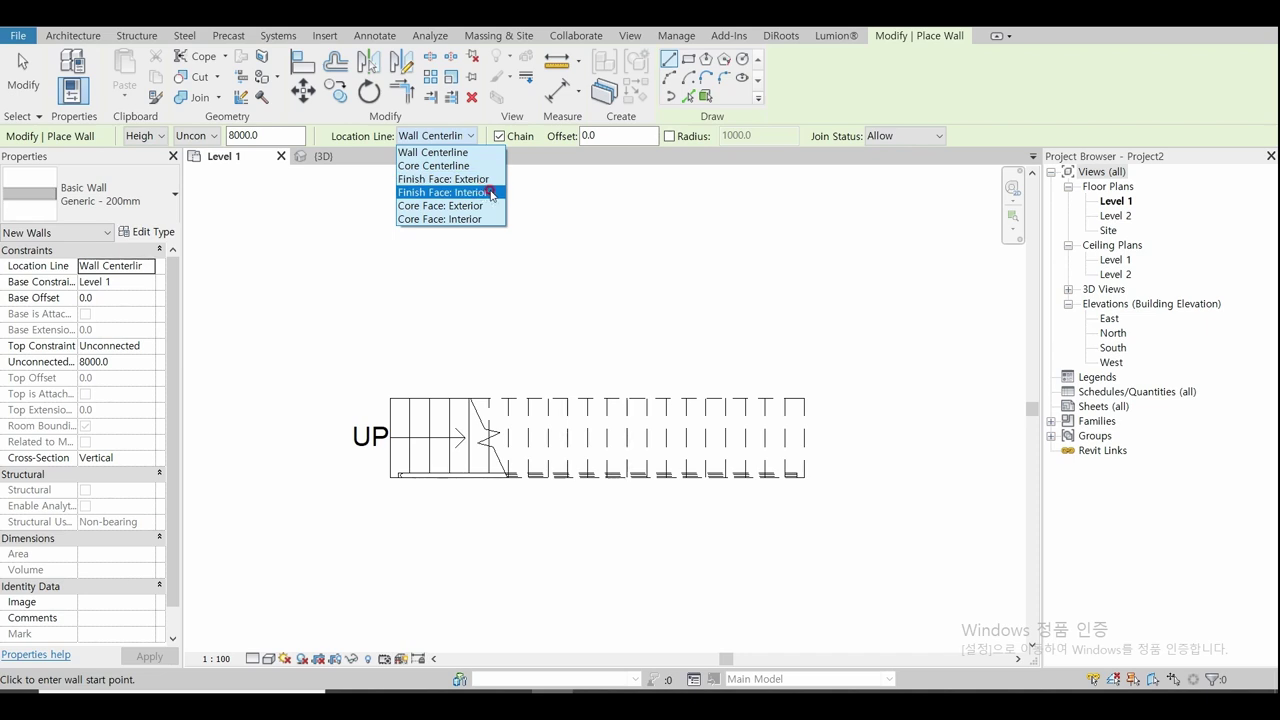
{"action": "left_click", "coordinate": [491, 193]}
{"action": "scroll", "coordinate": [400, 385], "scroll_direction": "up", "scroll_amount": 2}
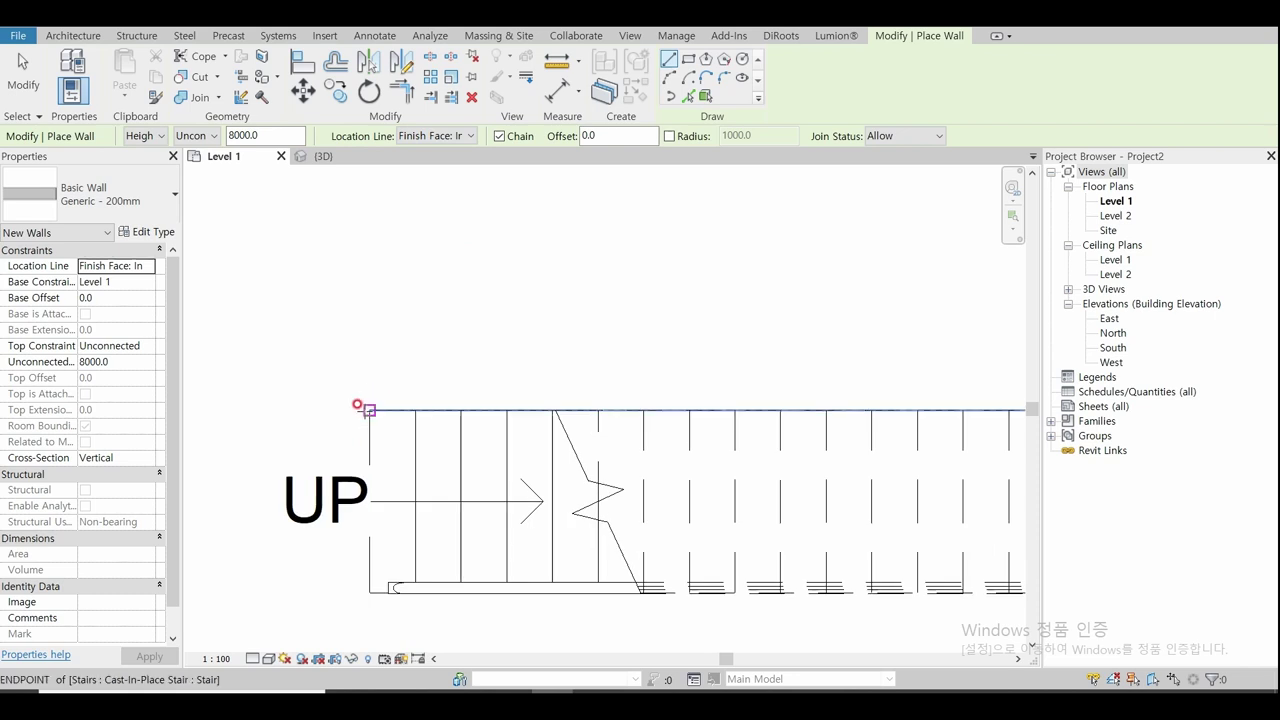
{"action": "left_click", "coordinate": [361, 406]}
{"action": "scroll", "coordinate": [360, 406], "scroll_direction": "down", "scroll_amount": 2}
{"action": "scroll", "coordinate": [600, 385], "scroll_direction": "down", "scroll_amount": 1}
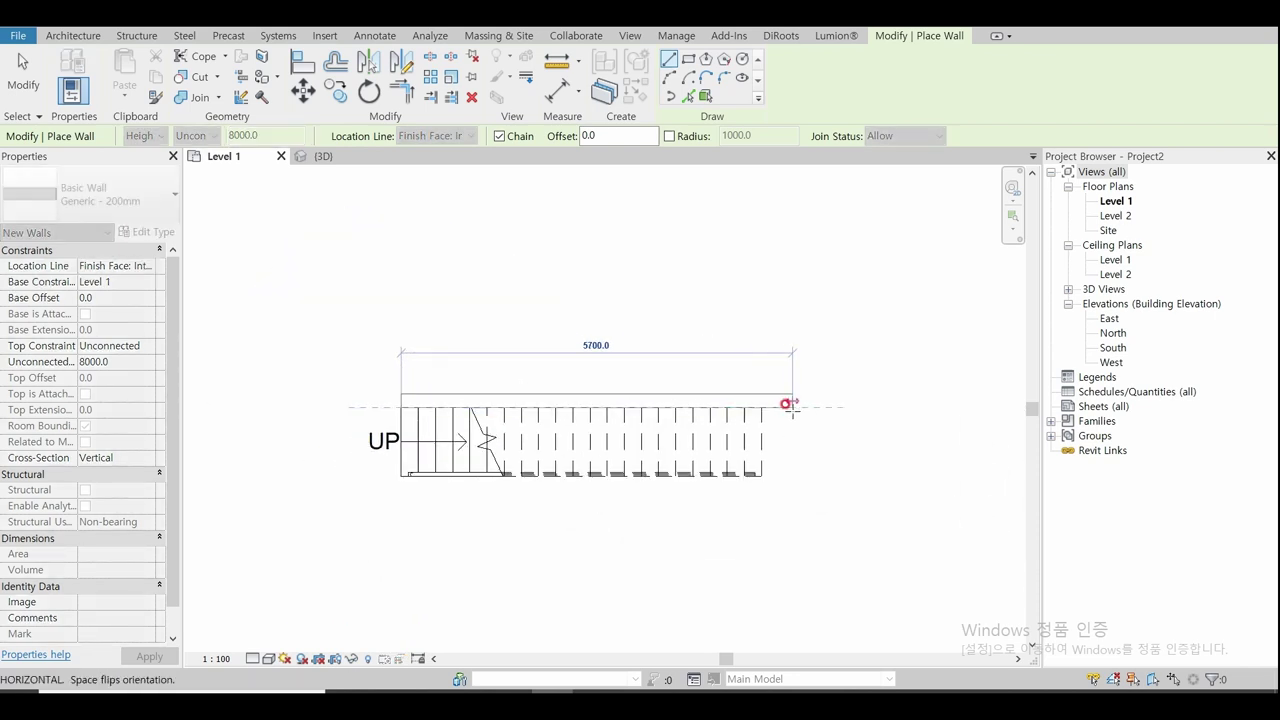
{"action": "left_click", "coordinate": [806, 405]}
{"action": "key", "text": "Escape"}
{"action": "key", "text": "Escape"}
{"action": "left_click", "coordinate": [428, 400]}
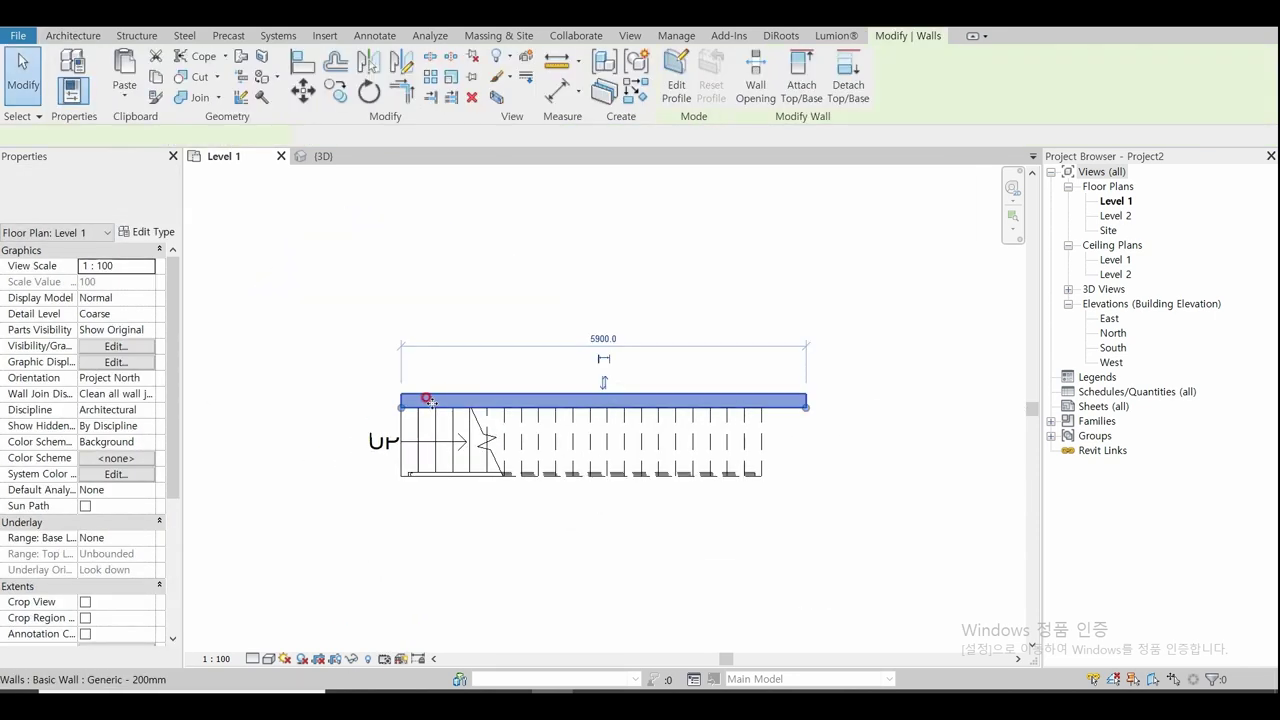
{"action": "left_click_drag", "start_coordinate": [401, 405], "coordinate": [332, 405]}
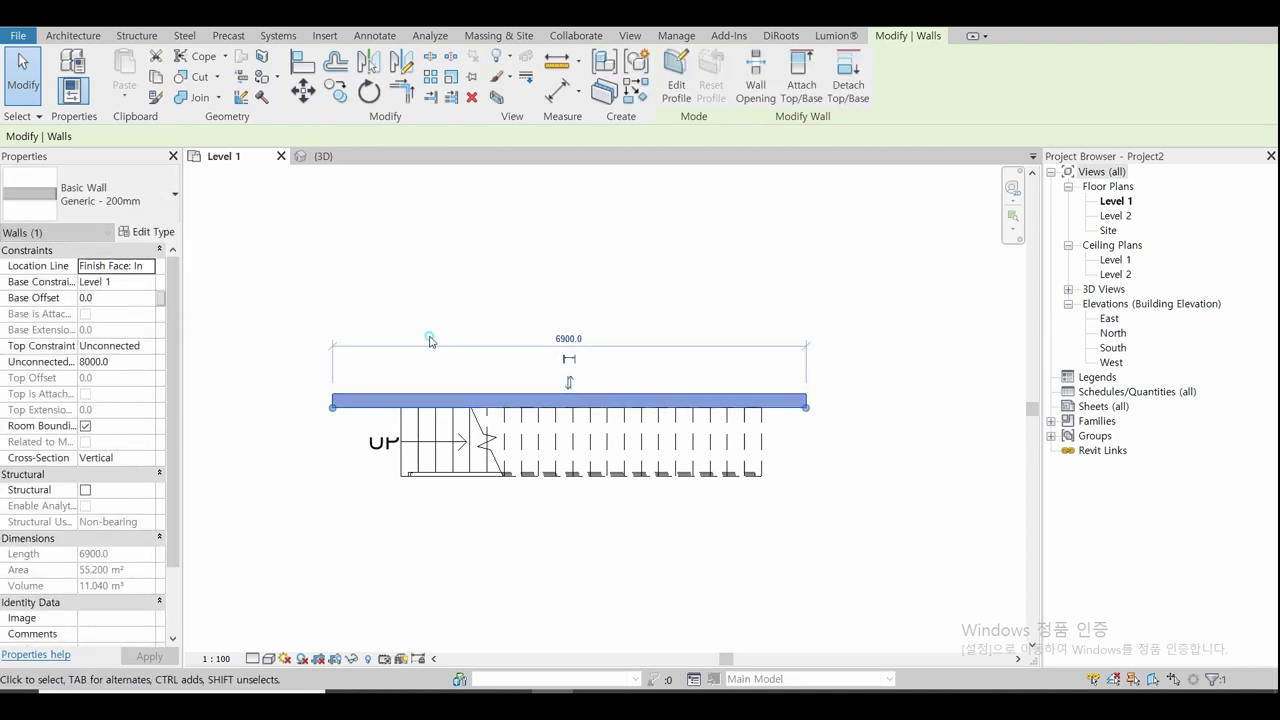
{"action": "left_click", "coordinate": [417, 197]}
Step: In 3D, set the wall's Top Constraint to Up to level: Level 2
{"action": "left_click", "coordinate": [323, 156]}
{"action": "scroll", "coordinate": [500, 563], "scroll_direction": "down", "scroll_amount": 3}
{"action": "left_click", "coordinate": [420, 365]}
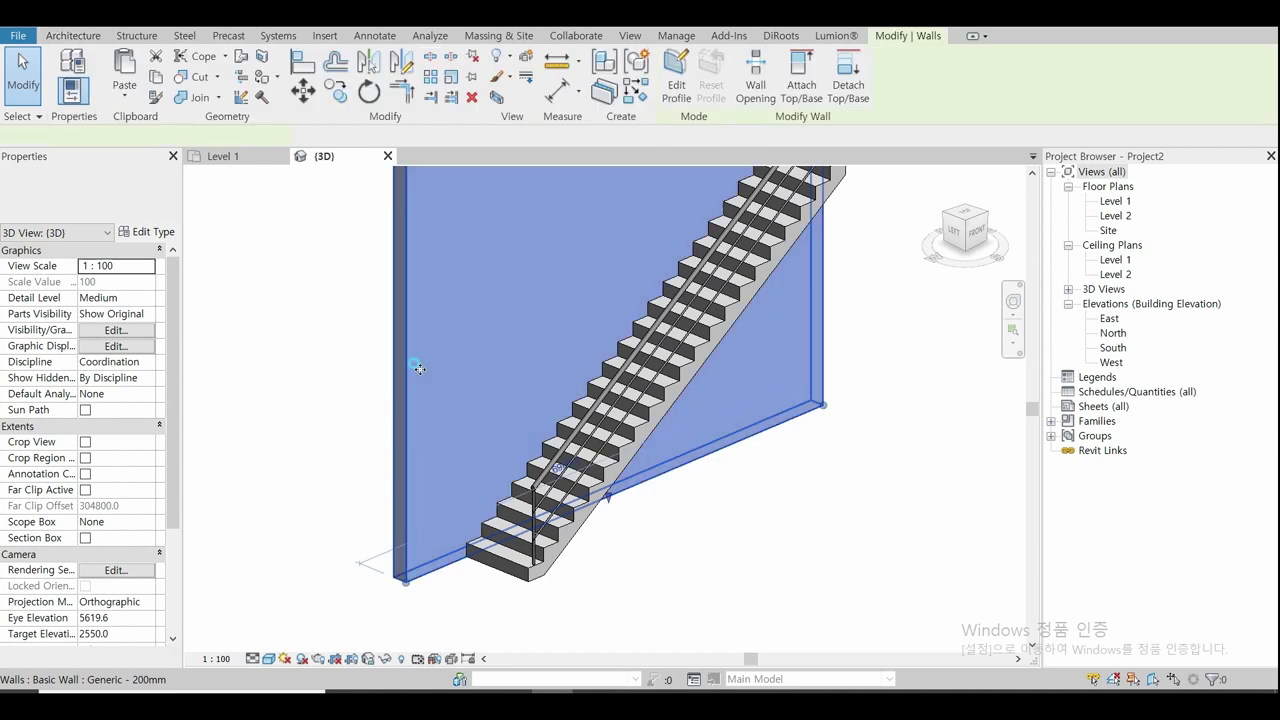
{"action": "scroll", "coordinate": [420, 368], "scroll_direction": "down", "scroll_amount": 3}
{"action": "left_click", "coordinate": [150, 346]}
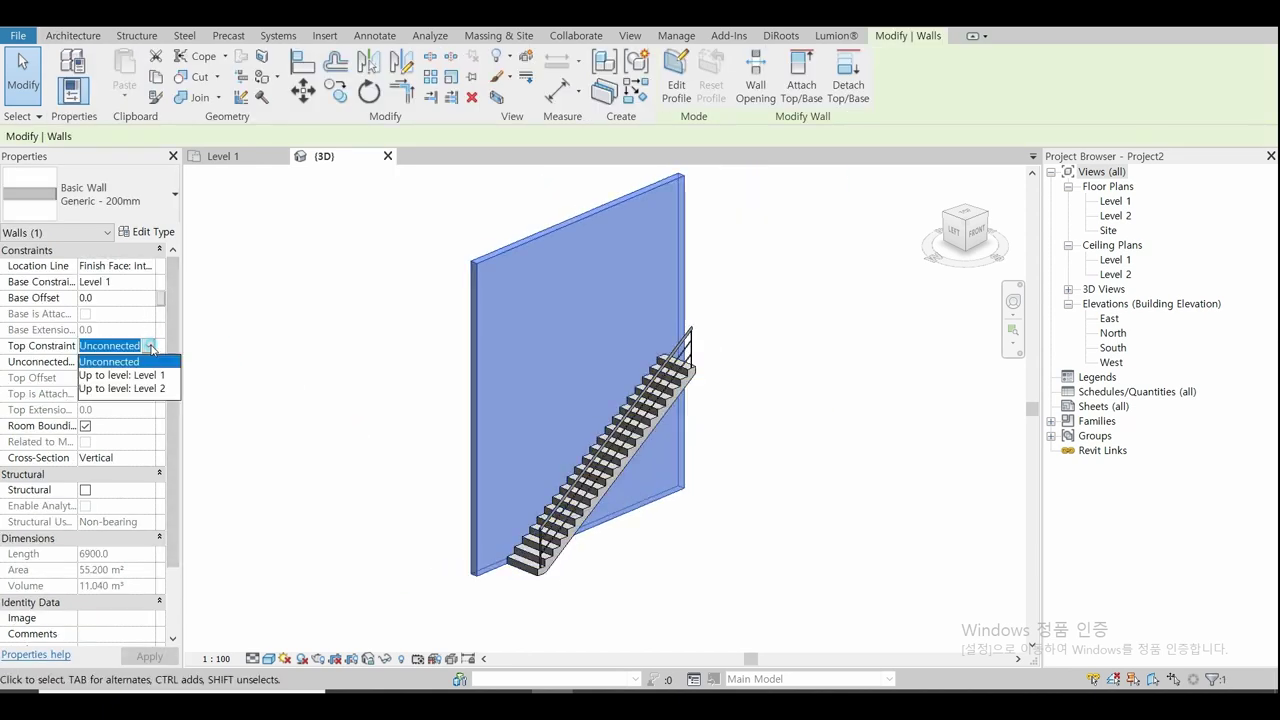
{"action": "left_click", "coordinate": [122, 388]}
{"action": "left_click", "coordinate": [322, 426]}
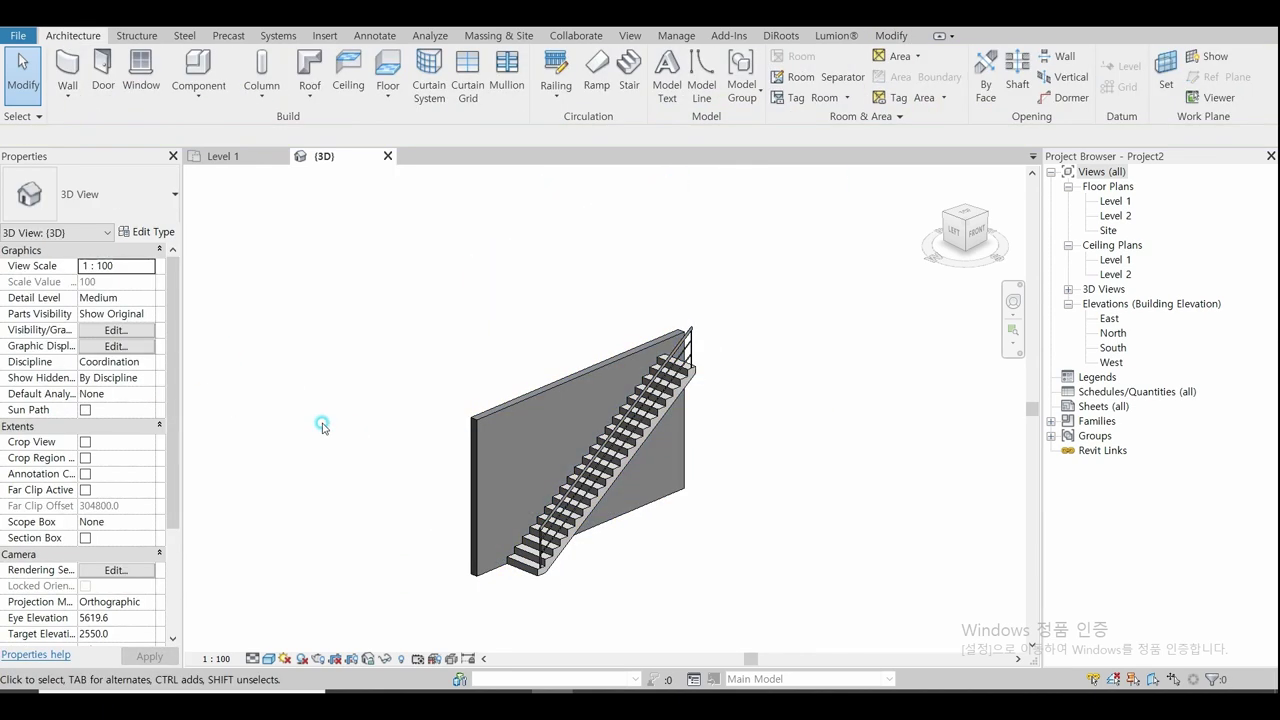
{"action": "middle_click_drag", "start_coordinate": [709, 580], "coordinate": [690, 513], "text": "shift"}
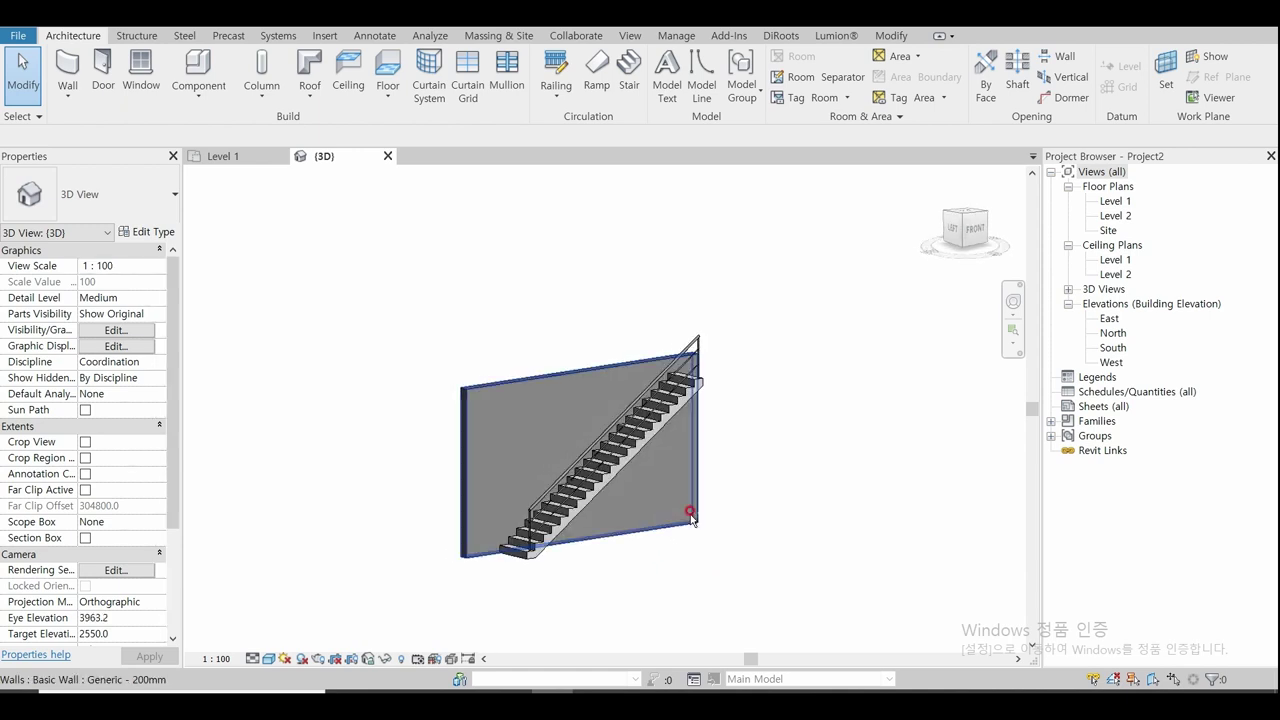
{"action": "scroll", "coordinate": [553, 572], "scroll_direction": "up", "scroll_amount": 3}
{"action": "scroll", "coordinate": [555, 575], "scroll_direction": "up", "scroll_amount": 2}
{"action": "scroll", "coordinate": [554, 575], "scroll_direction": "up", "scroll_amount": 2}
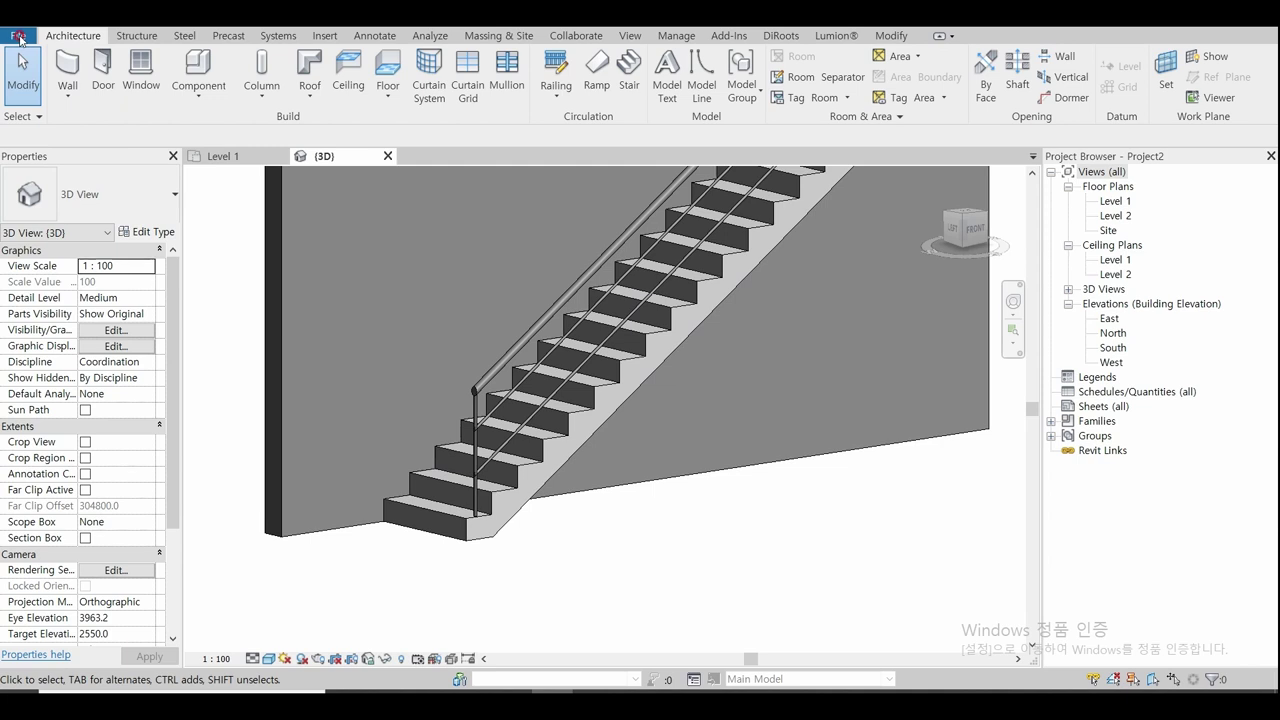
Step: Create a new family from the English folder's Metric Baluster-Post.rft template
{"action": "left_click", "coordinate": [19, 36]}
{"action": "mouse_move", "coordinate": [54, 101]}
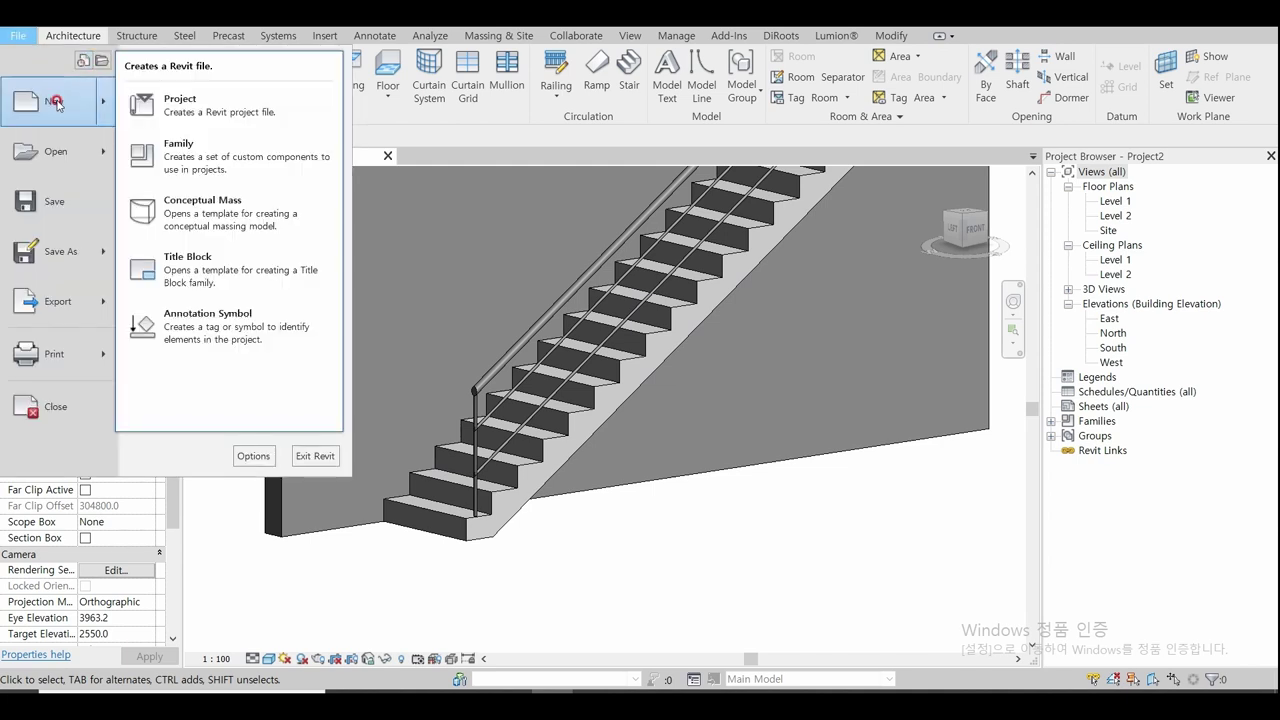
{"action": "left_click", "coordinate": [211, 157]}
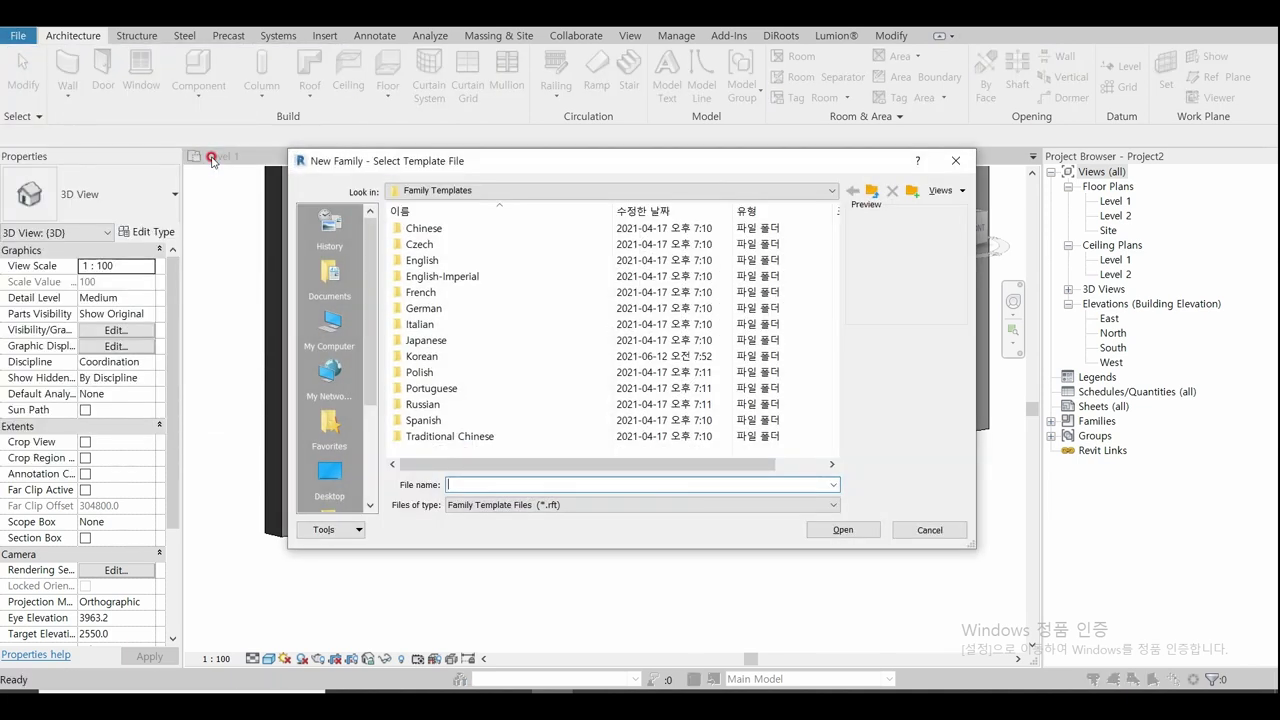
{"action": "double_click", "coordinate": [518, 260]}
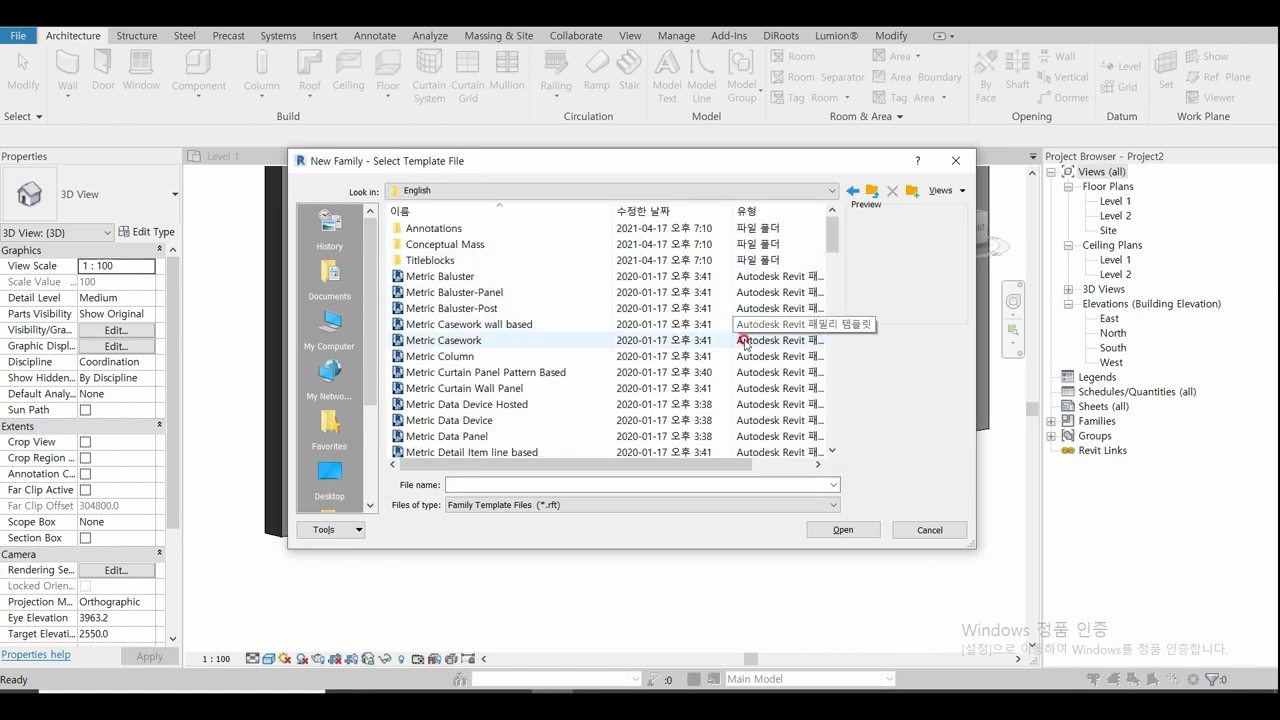
{"action": "left_click", "coordinate": [512, 310]}
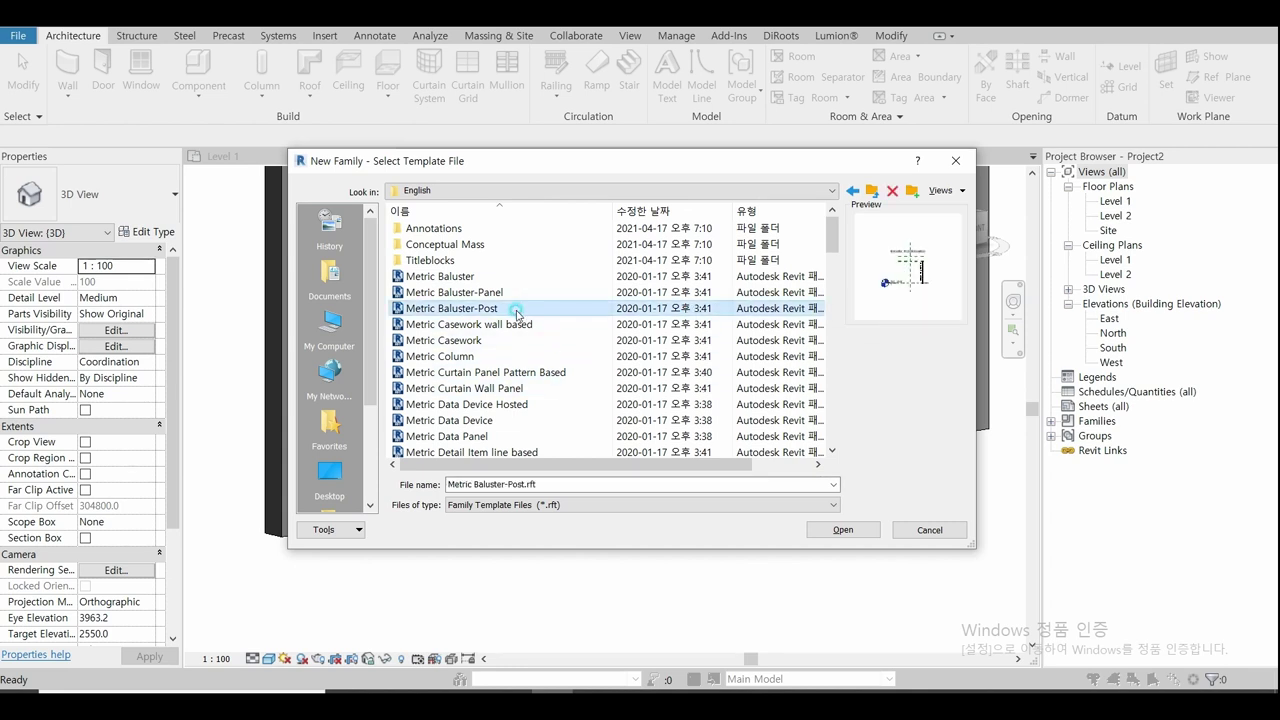
{"action": "left_click", "coordinate": [852, 530]}
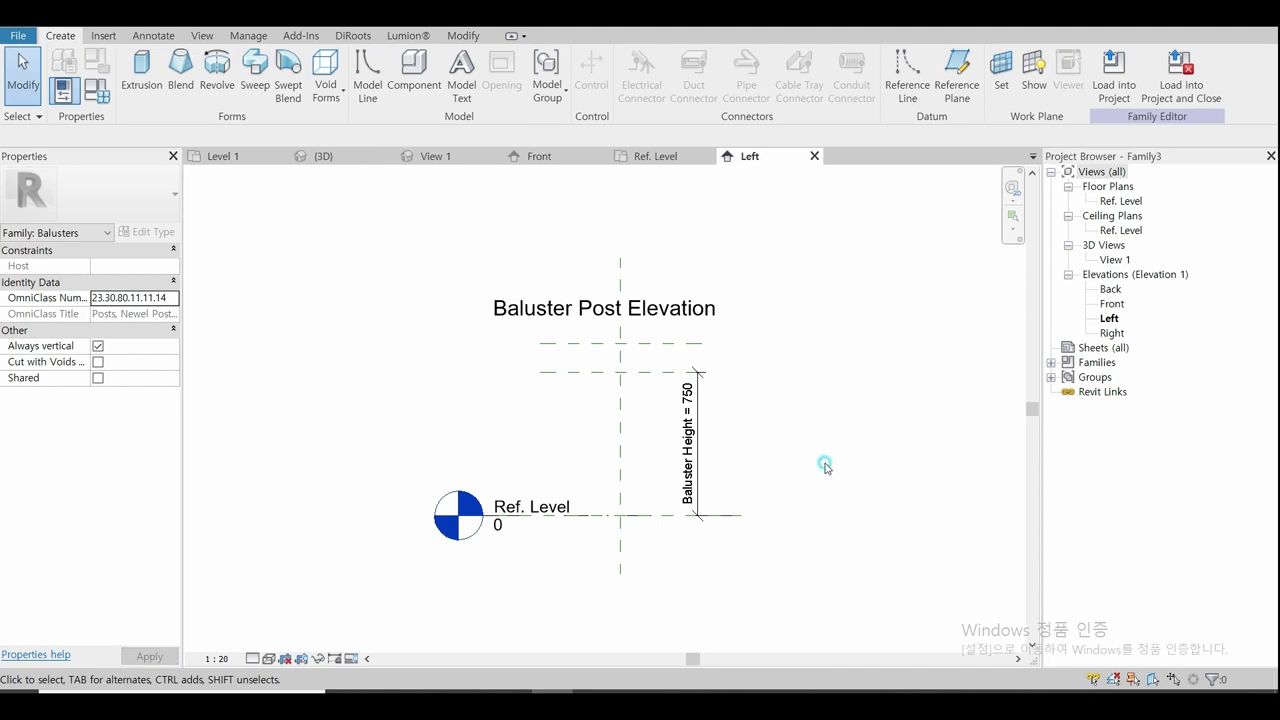
Step: Open Family3's Front elevation view from the Project Browser's Elevations list
{"action": "scroll", "coordinate": [862, 425], "scroll_direction": "up", "scroll_amount": 1}
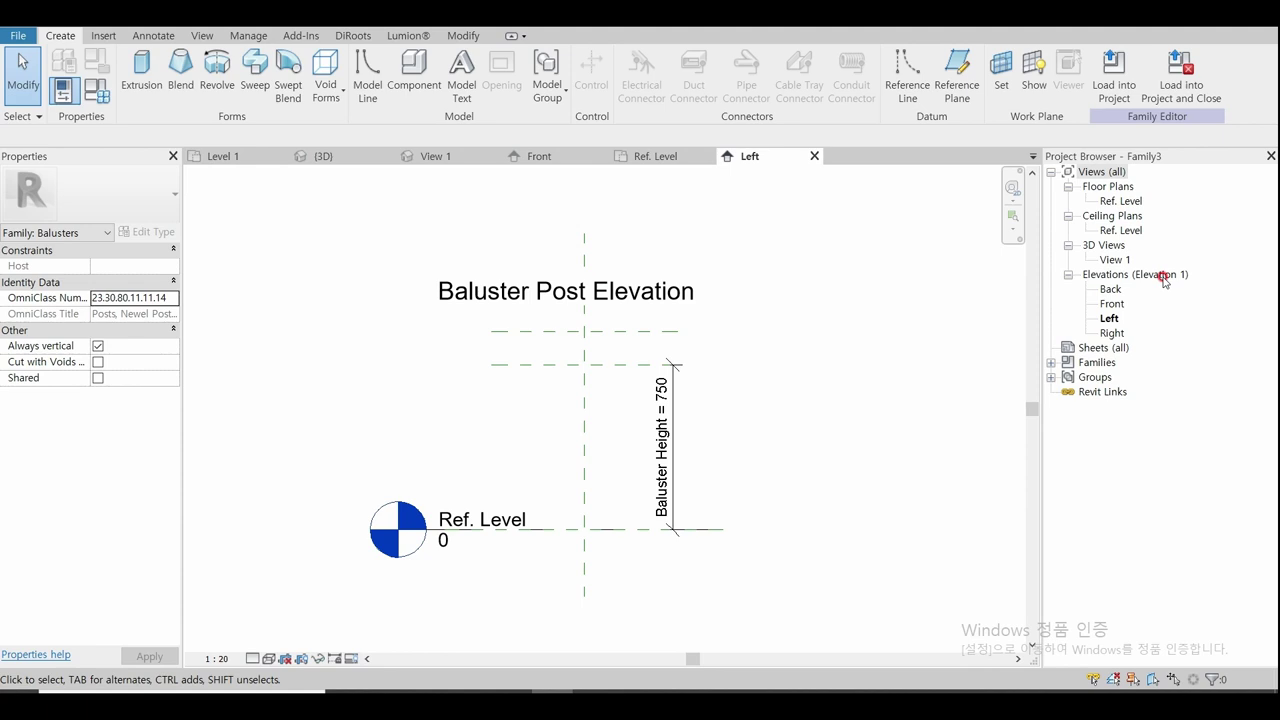
{"action": "left_click", "coordinate": [1111, 304]}
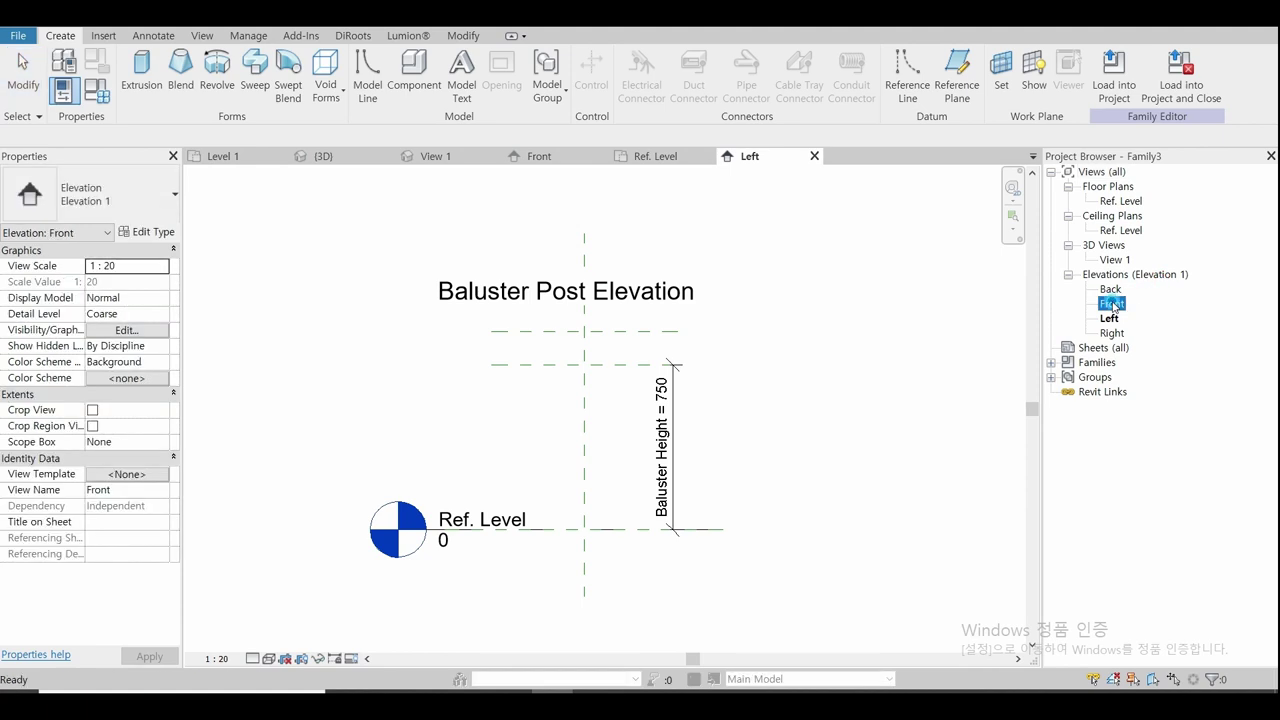
{"action": "left_click", "coordinate": [901, 356]}
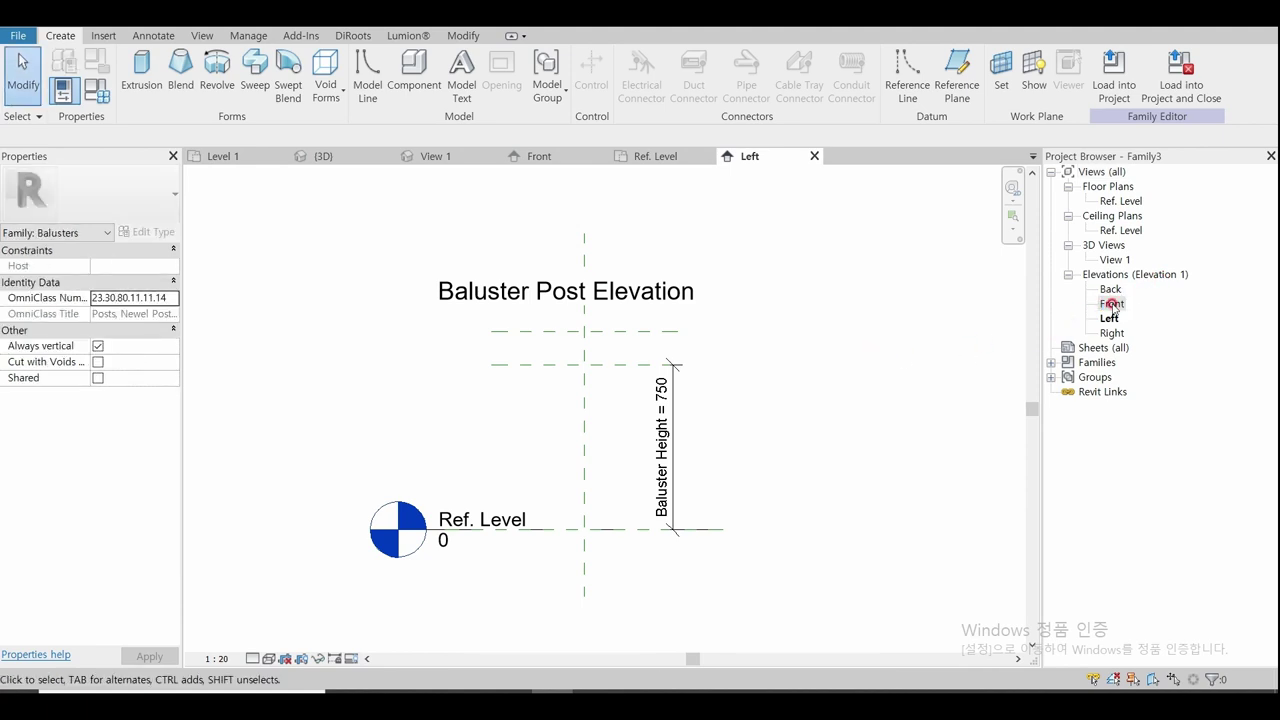
{"action": "double_click", "coordinate": [1111, 304]}
{"action": "scroll", "coordinate": [791, 320], "scroll_direction": "down", "scroll_amount": 1}
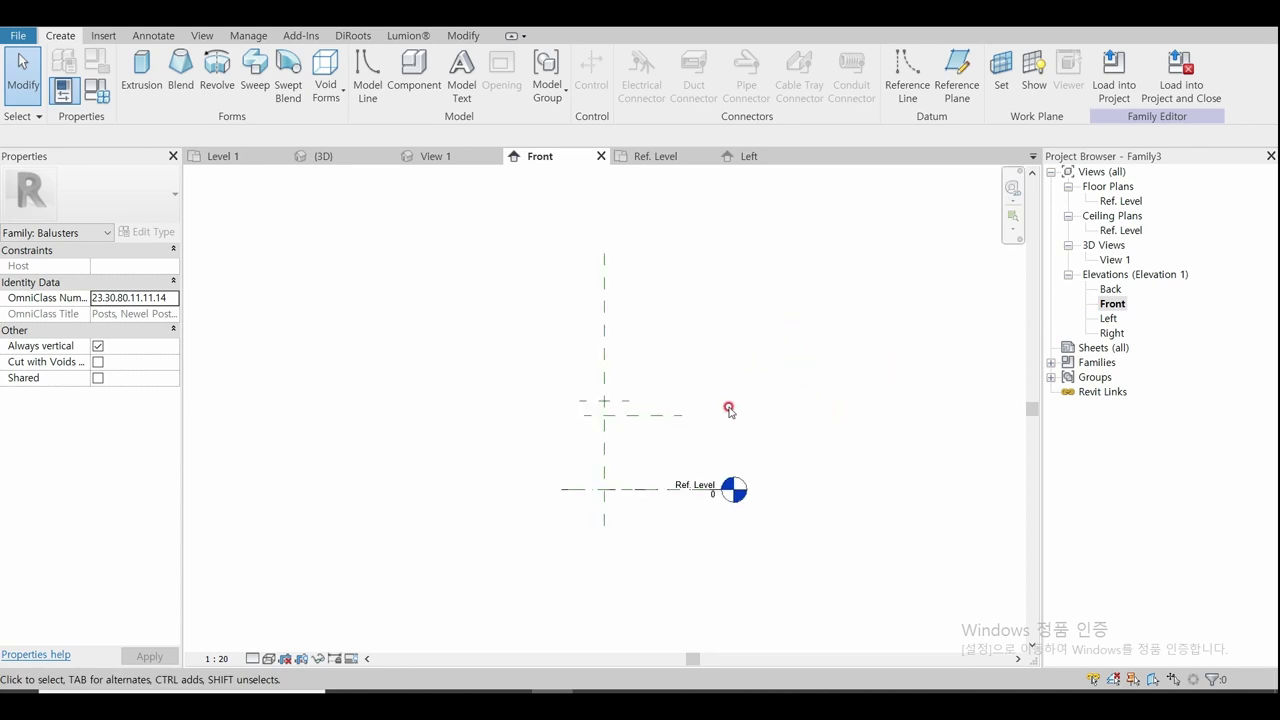
{"action": "scroll", "coordinate": [576, 508], "scroll_direction": "up", "scroll_amount": 2}
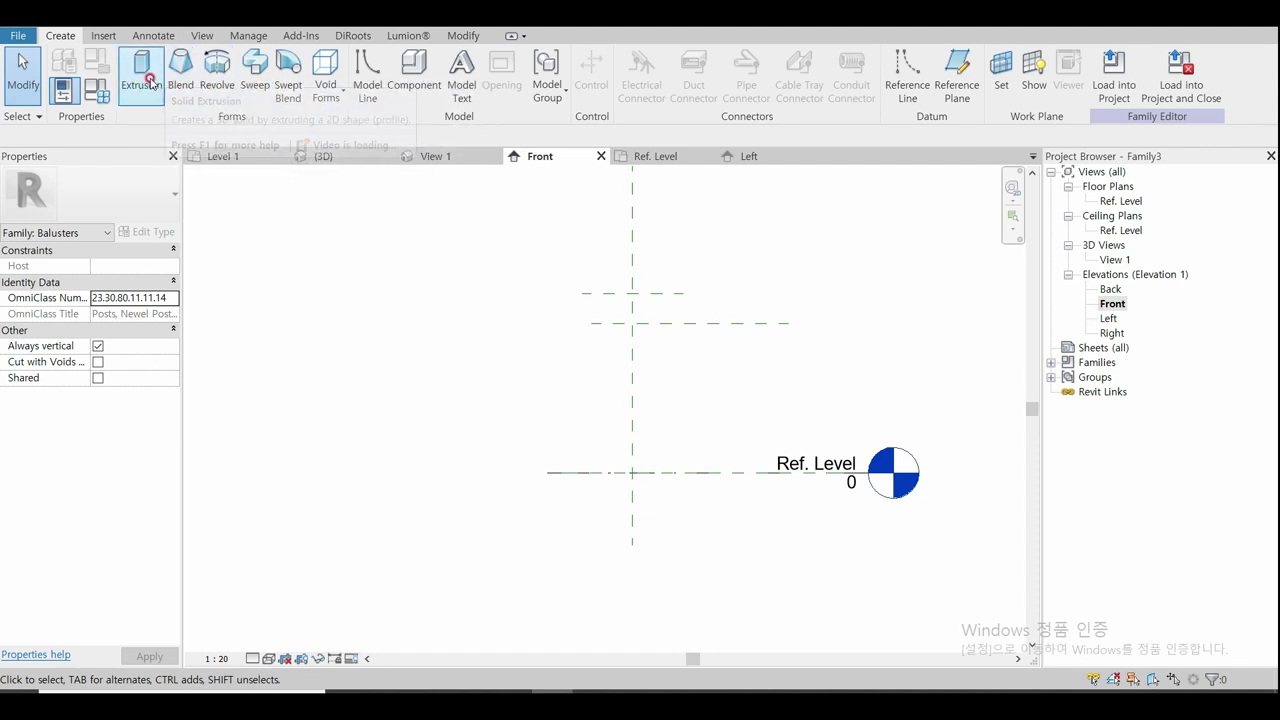
Step: Start a solid extrusion on the Reference Plane: Center (Front/Back) work plane
{"action": "left_click", "coordinate": [141, 70]}
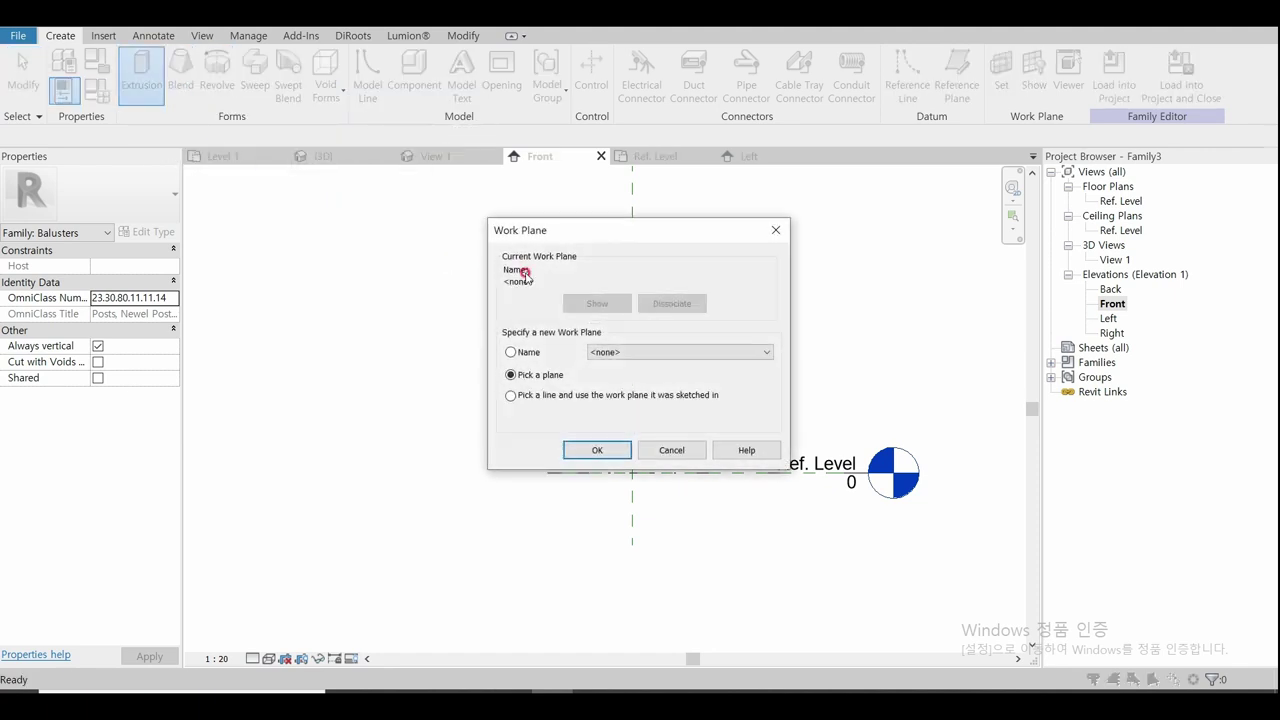
{"action": "left_click", "coordinate": [708, 354]}
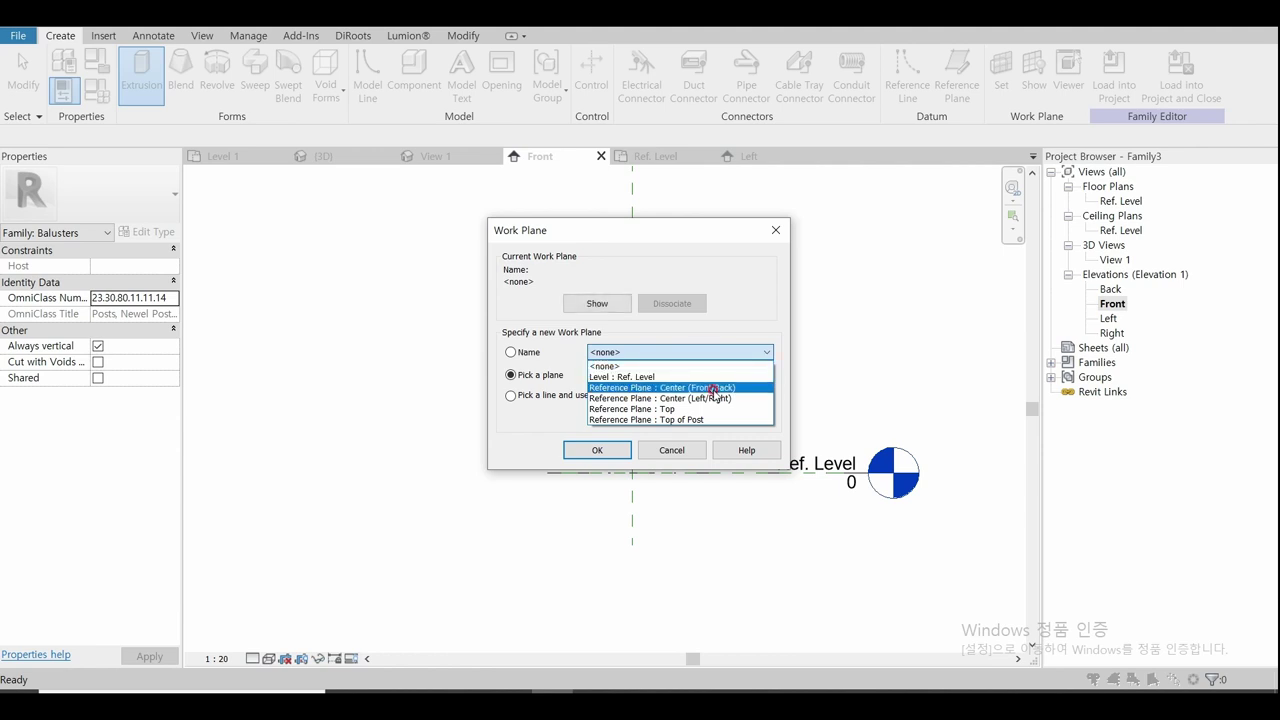
{"action": "left_click", "coordinate": [765, 391]}
{"action": "left_click", "coordinate": [599, 451]}
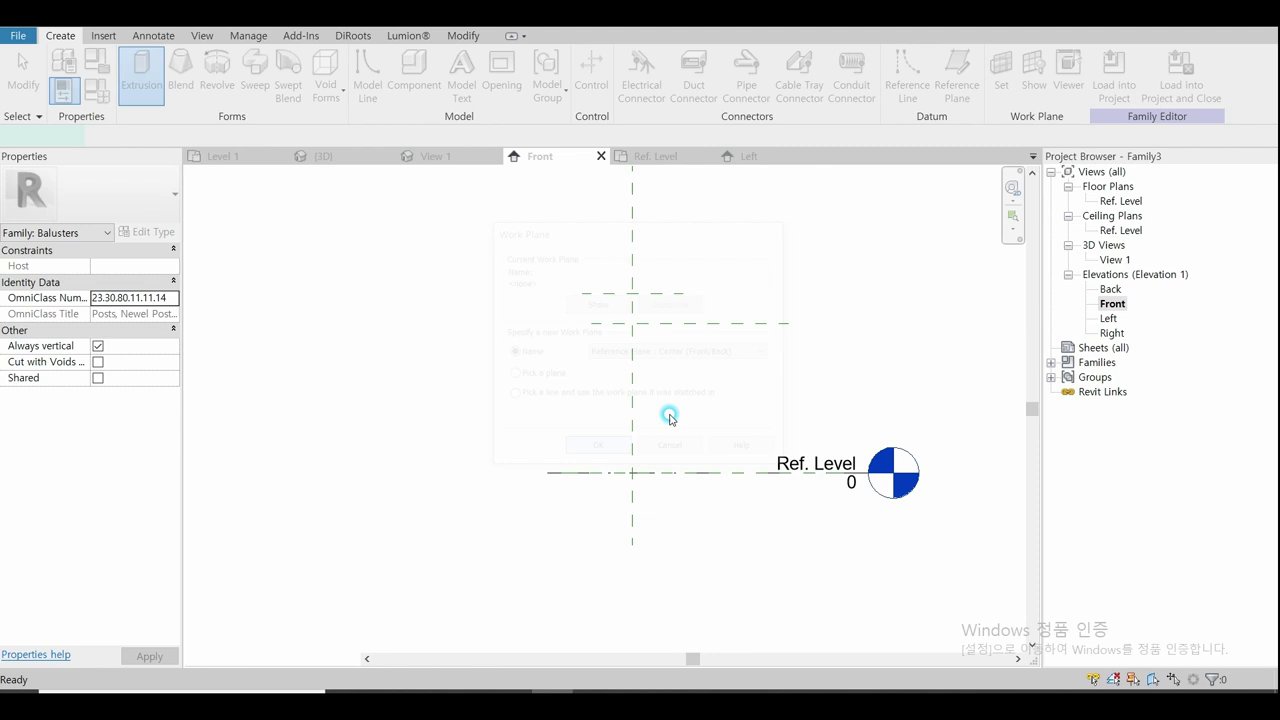
{"action": "scroll", "coordinate": [470, 463], "scroll_direction": "down", "scroll_amount": 1}
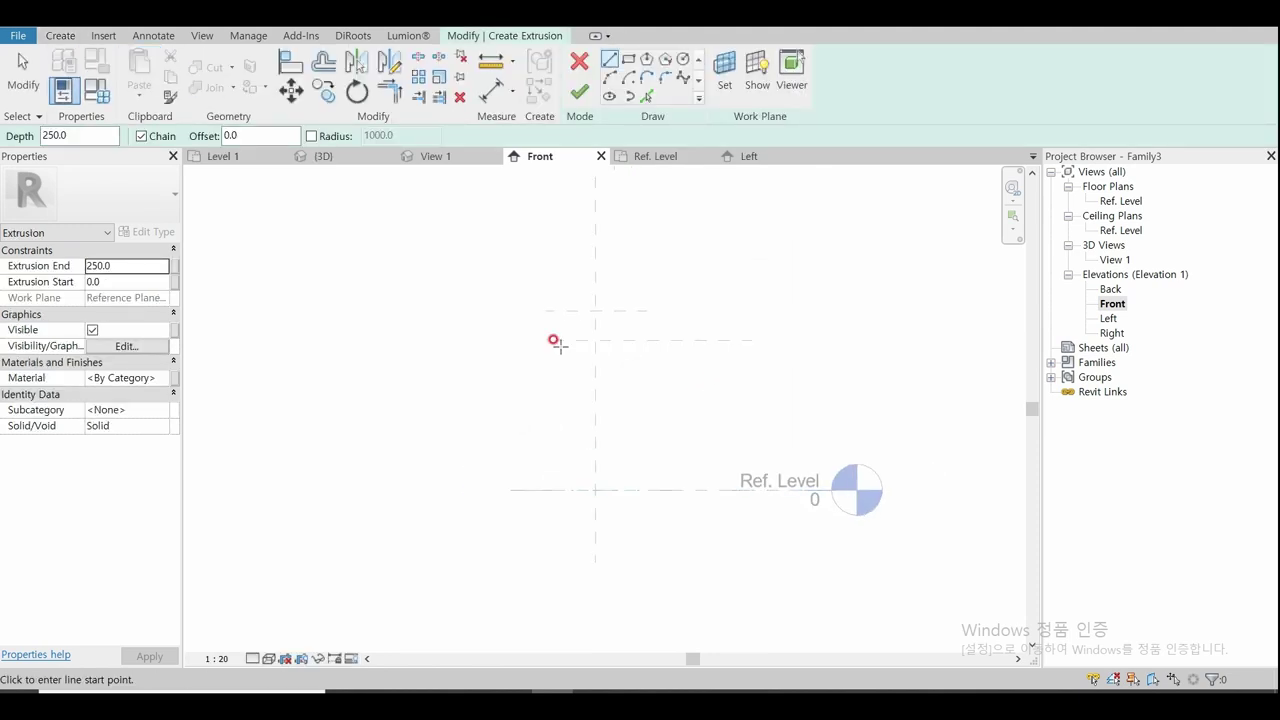
Step: Sketch a tall rectangle from the reference-plane intersection down to Ref. Level 0
{"action": "left_click", "coordinate": [628, 62]}
{"action": "scroll", "coordinate": [590, 335], "scroll_direction": "up", "scroll_amount": 2}
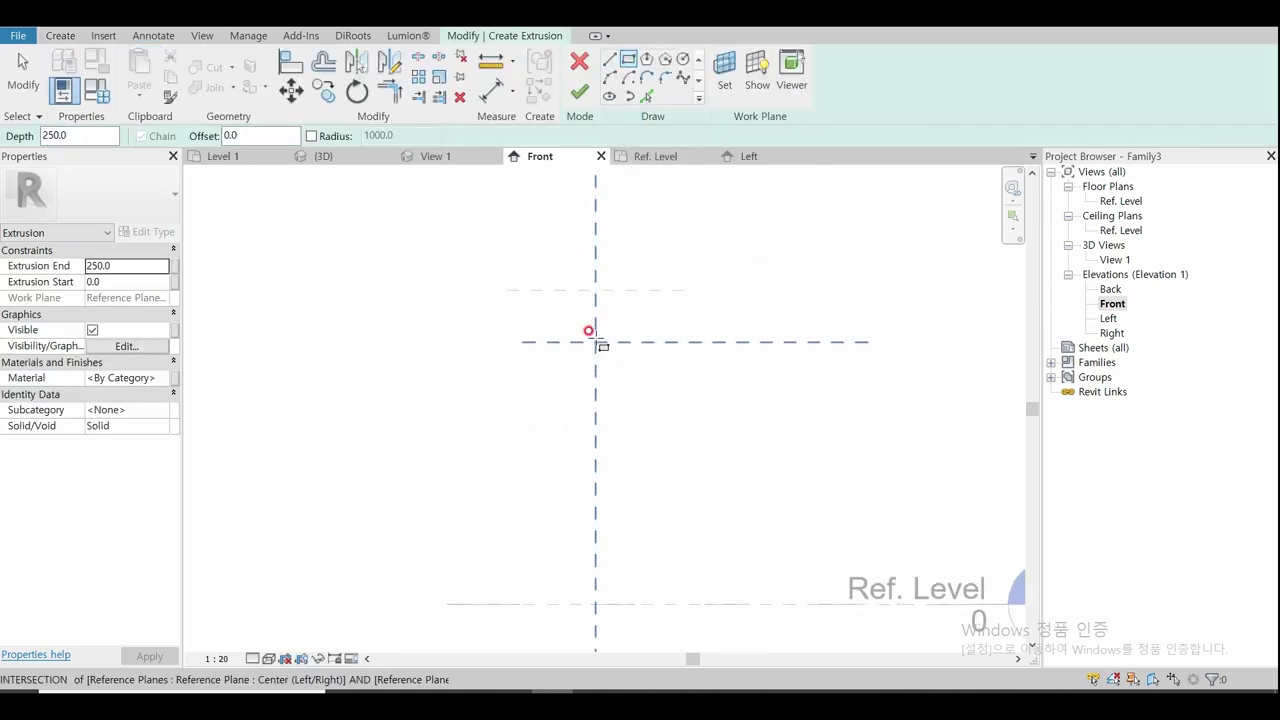
{"action": "left_click", "coordinate": [575, 343]}
{"action": "scroll", "coordinate": [575, 343], "scroll_direction": "down", "scroll_amount": 1}
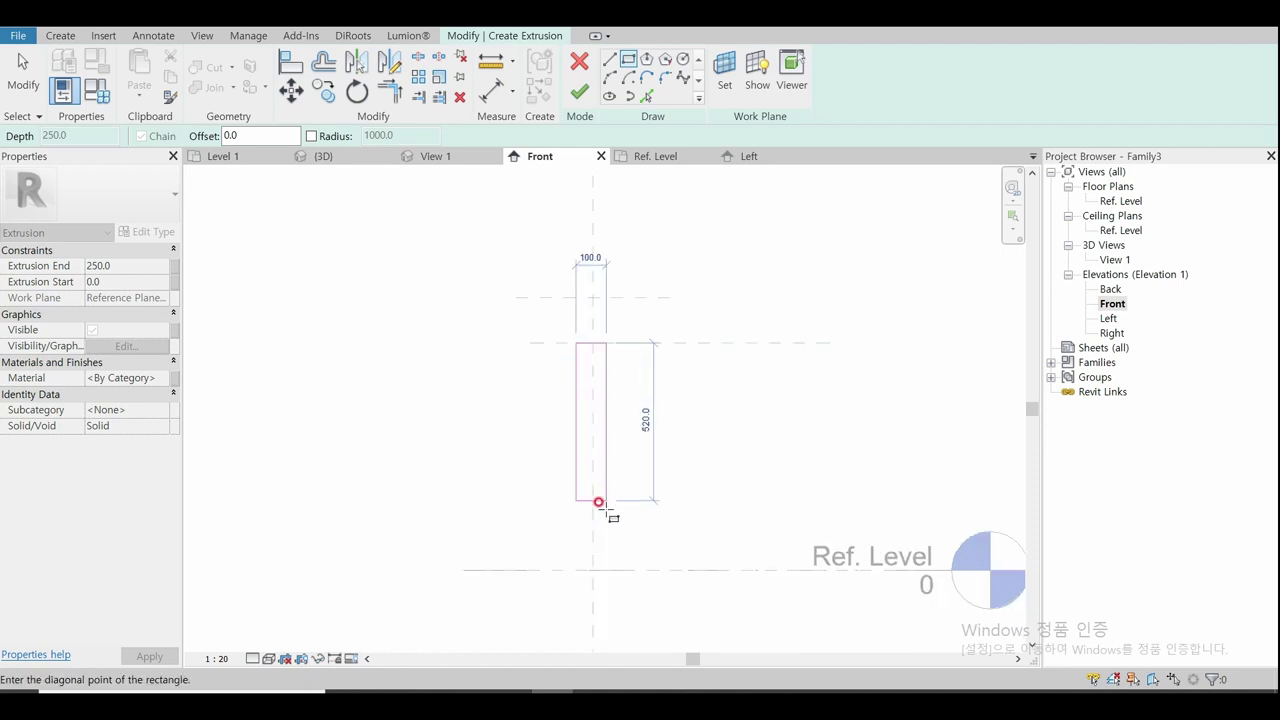
{"action": "left_click", "coordinate": [614, 570]}
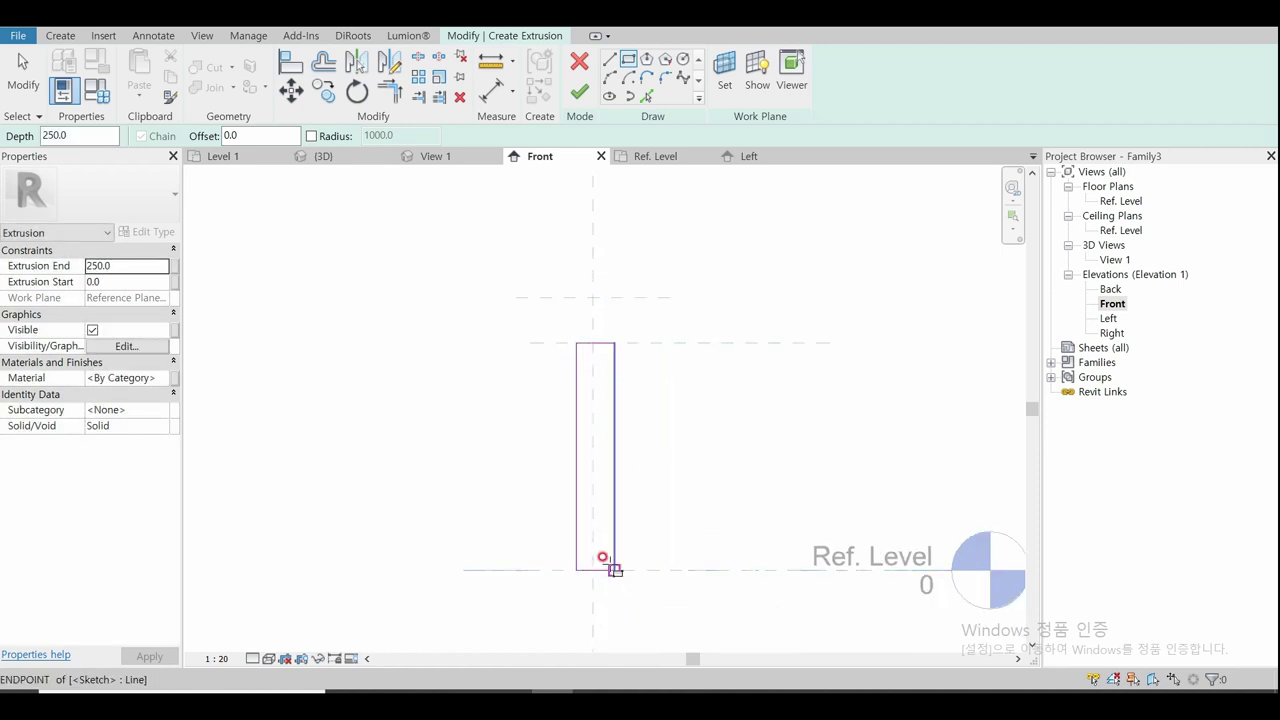
{"action": "key", "text": "Escape"}
Step: Set the rectangle's width to 60 and select all four of its lines
{"action": "left_click", "coordinate": [614, 405]}
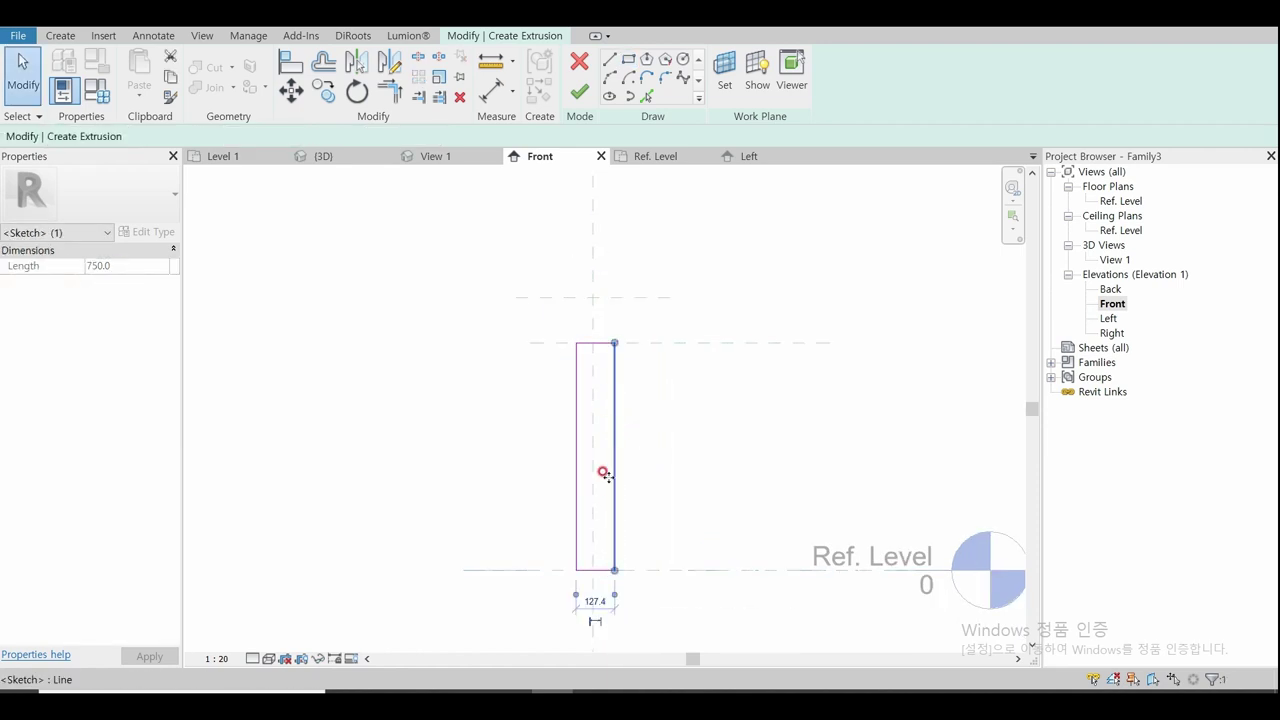
{"action": "left_click", "coordinate": [595, 601]}
{"action": "type", "text": "60"}
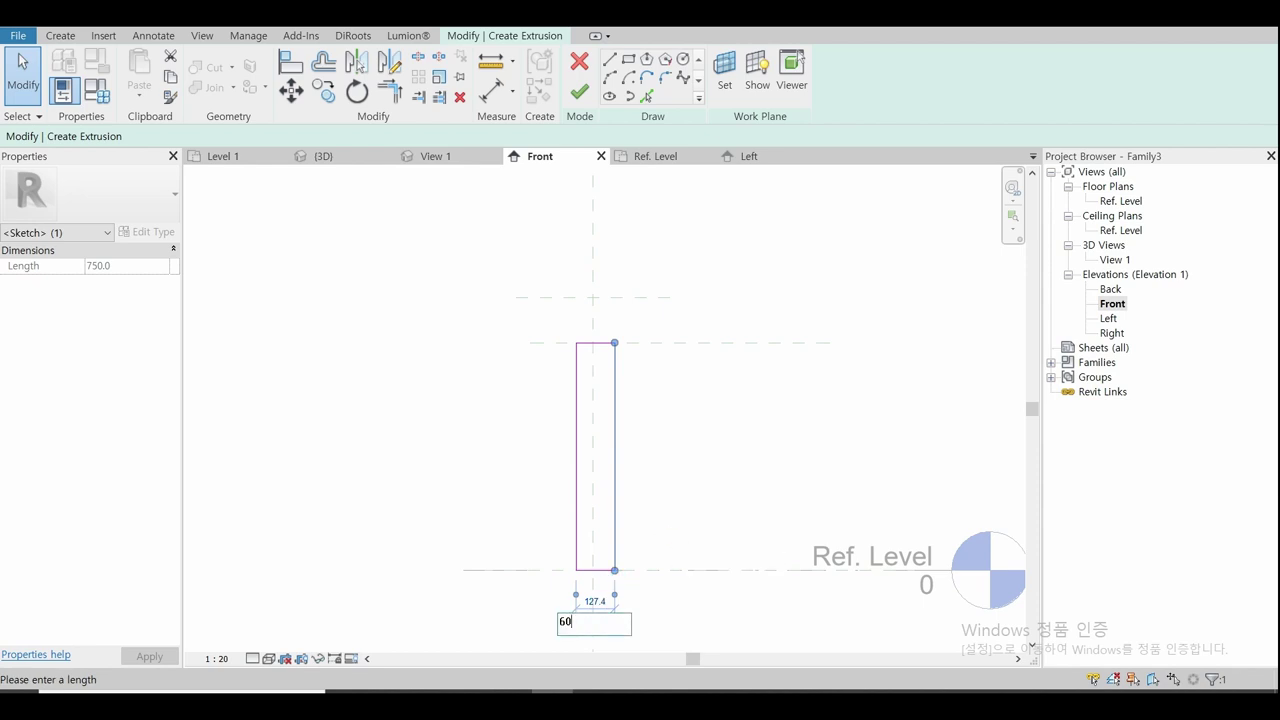
{"action": "key", "text": "Return"}
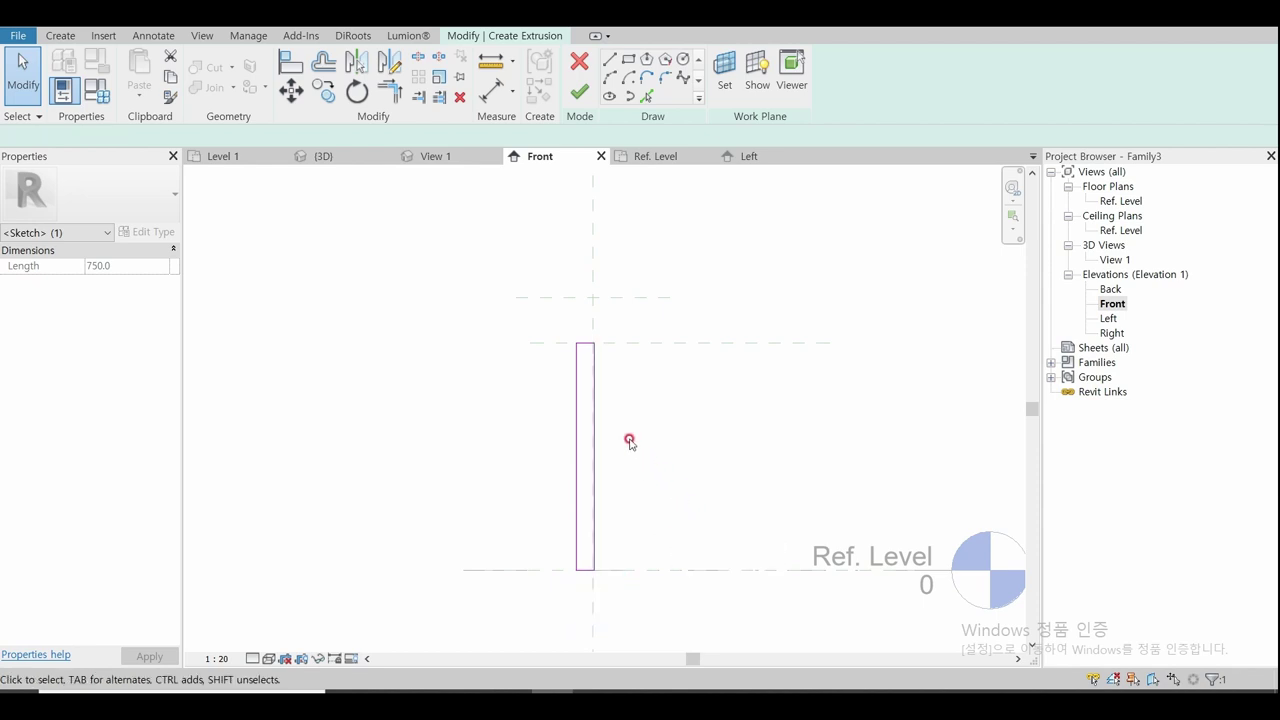
{"action": "mouse_move", "coordinate": [521, 322]}
{"action": "left_mouse_down"}
{"action": "mouse_move", "coordinate": [617, 397]}
{"action": "mouse_move", "coordinate": [652, 588]}
{"action": "left_mouse_up"}
Step: Move the post rectangle by its bottom midpoint onto the reference-plane intersection
{"action": "left_click", "coordinate": [291, 91]}
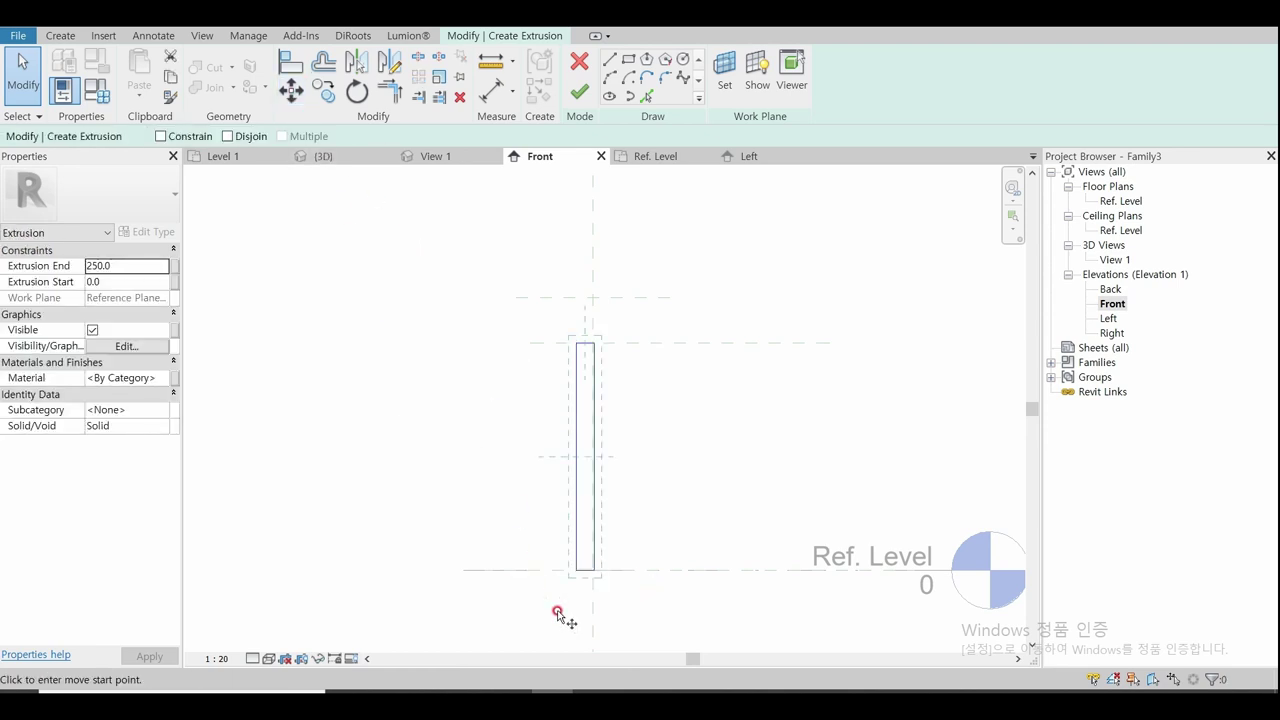
{"action": "scroll", "coordinate": [565, 605], "scroll_direction": "up", "scroll_amount": 5}
{"action": "left_click", "coordinate": [620, 489]}
{"action": "scroll", "coordinate": [620, 489], "scroll_direction": "up", "scroll_amount": 3}
{"action": "left_click", "coordinate": [683, 490]}
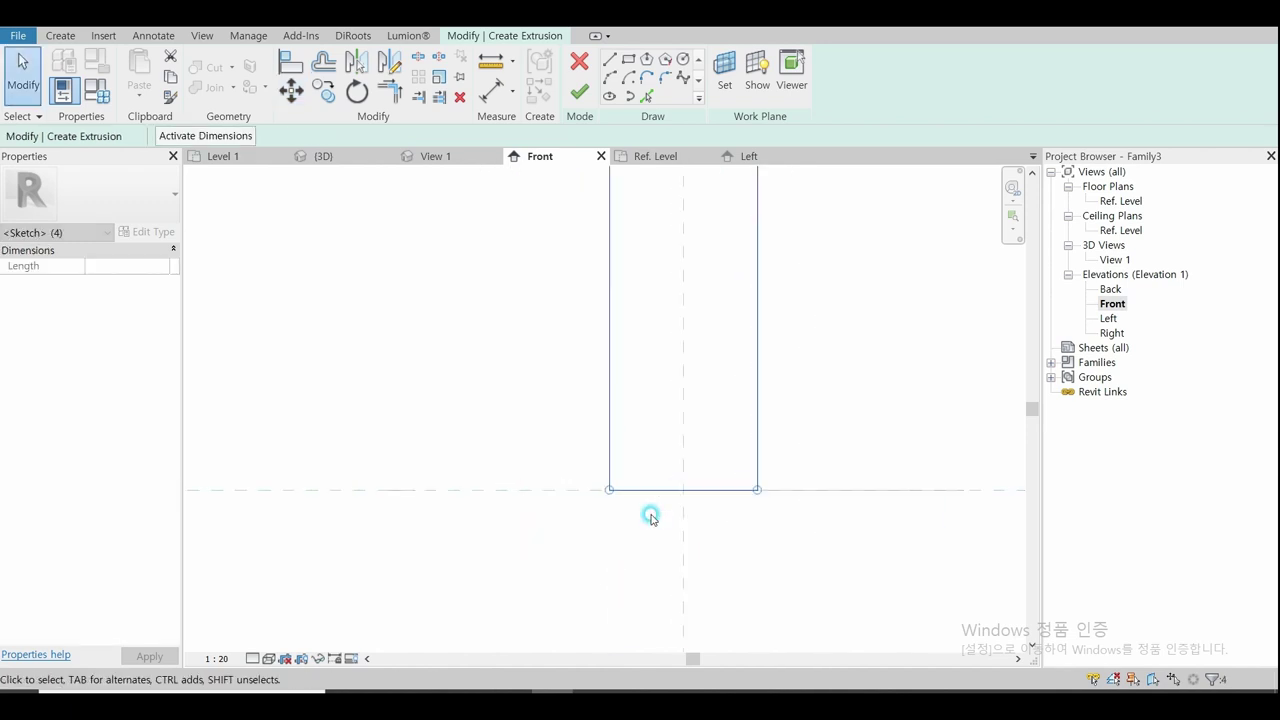
{"action": "scroll", "coordinate": [591, 520], "scroll_direction": "down", "scroll_amount": 3}
{"action": "scroll", "coordinate": [589, 520], "scroll_direction": "down", "scroll_amount": 4}
{"action": "left_click", "coordinate": [691, 566]}
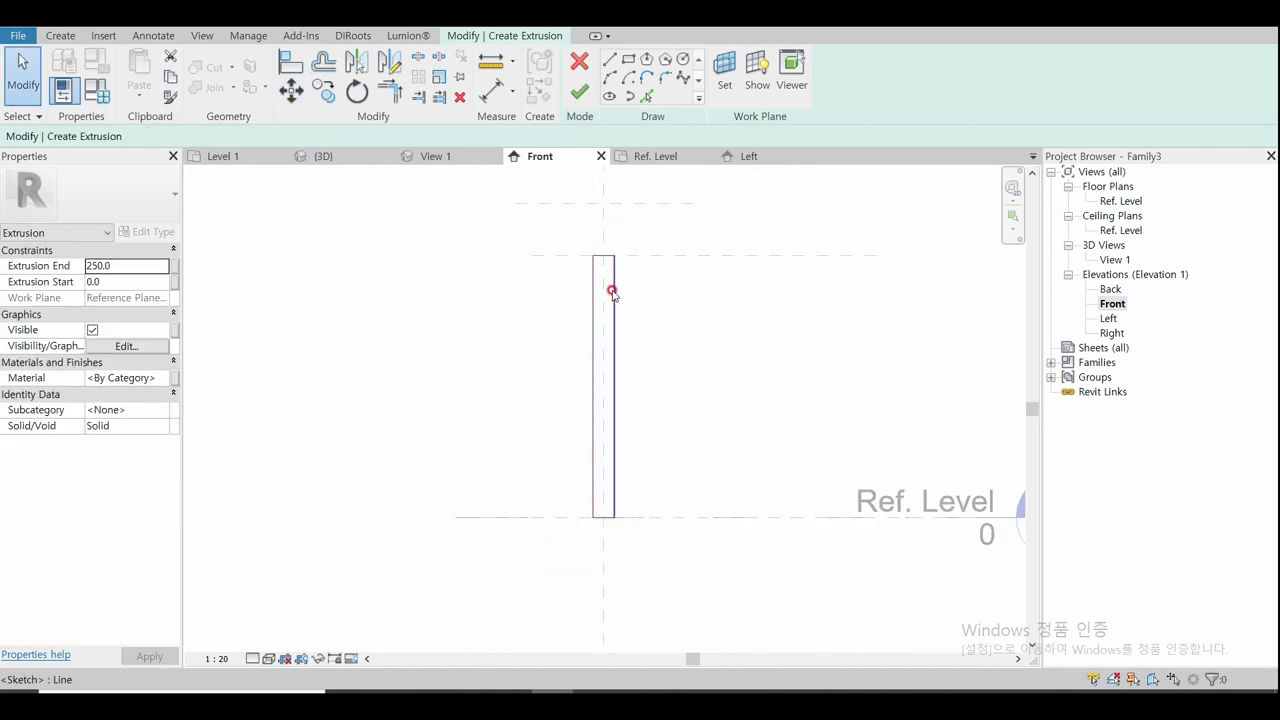
{"action": "scroll", "coordinate": [600, 207], "scroll_direction": "up", "scroll_amount": 2}
{"action": "scroll", "coordinate": [607, 335], "scroll_direction": "down", "scroll_amount": 1}
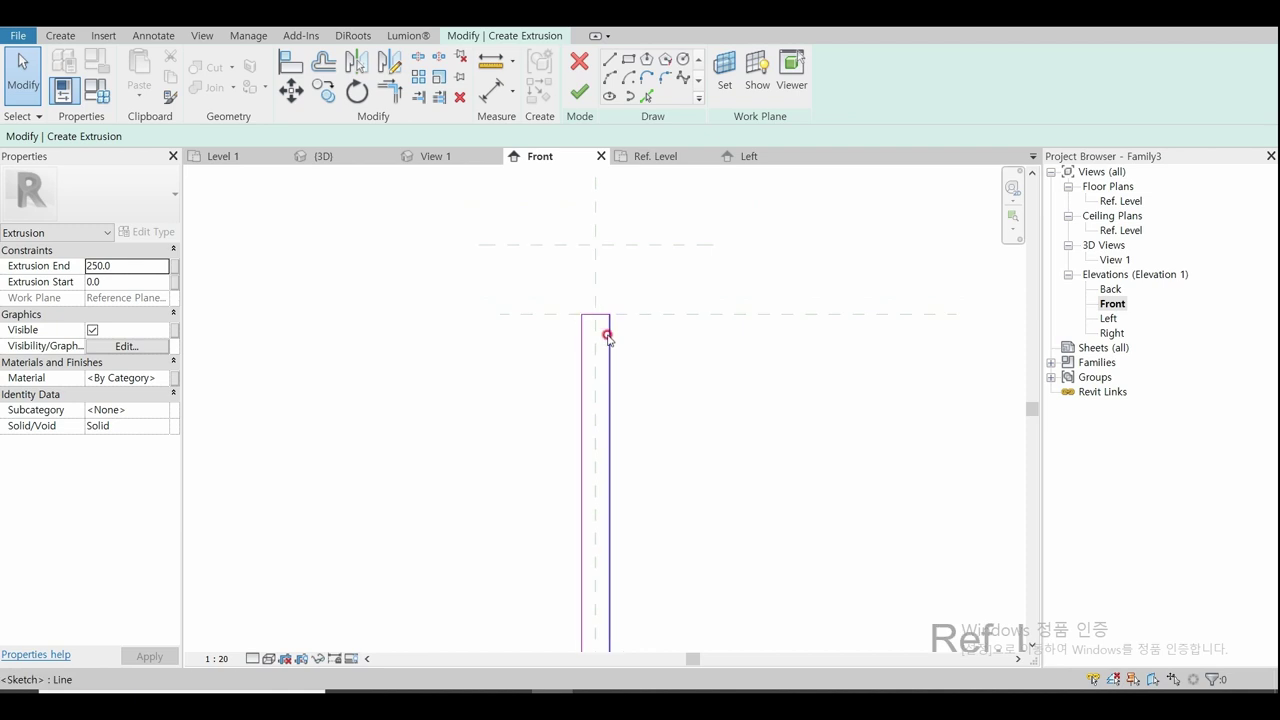
Step: Draw a 30 mm radius circle centred at the top reference-plane intersection
{"action": "left_click", "coordinate": [685, 62]}
{"action": "scroll", "coordinate": [594, 270], "scroll_direction": "up", "scroll_amount": 2}
{"action": "left_click", "coordinate": [594, 346]}
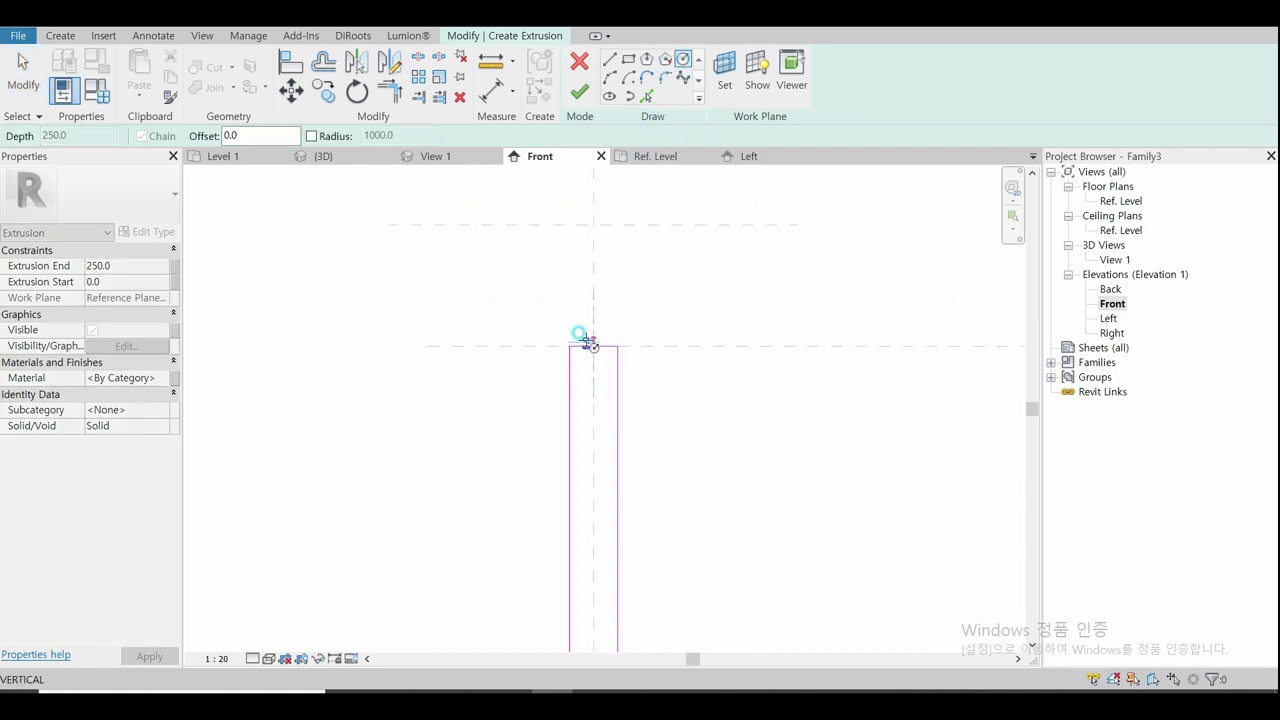
{"action": "type", "text": "3"}
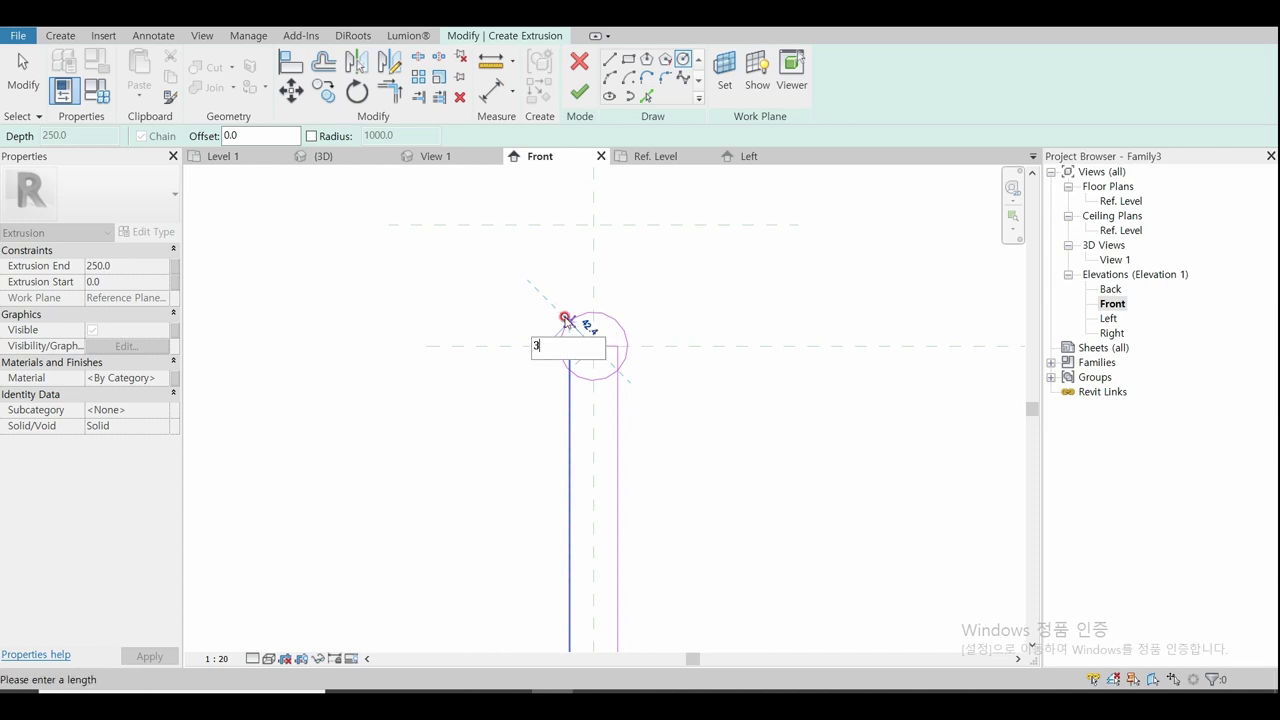
{"action": "key", "text": "Return"}
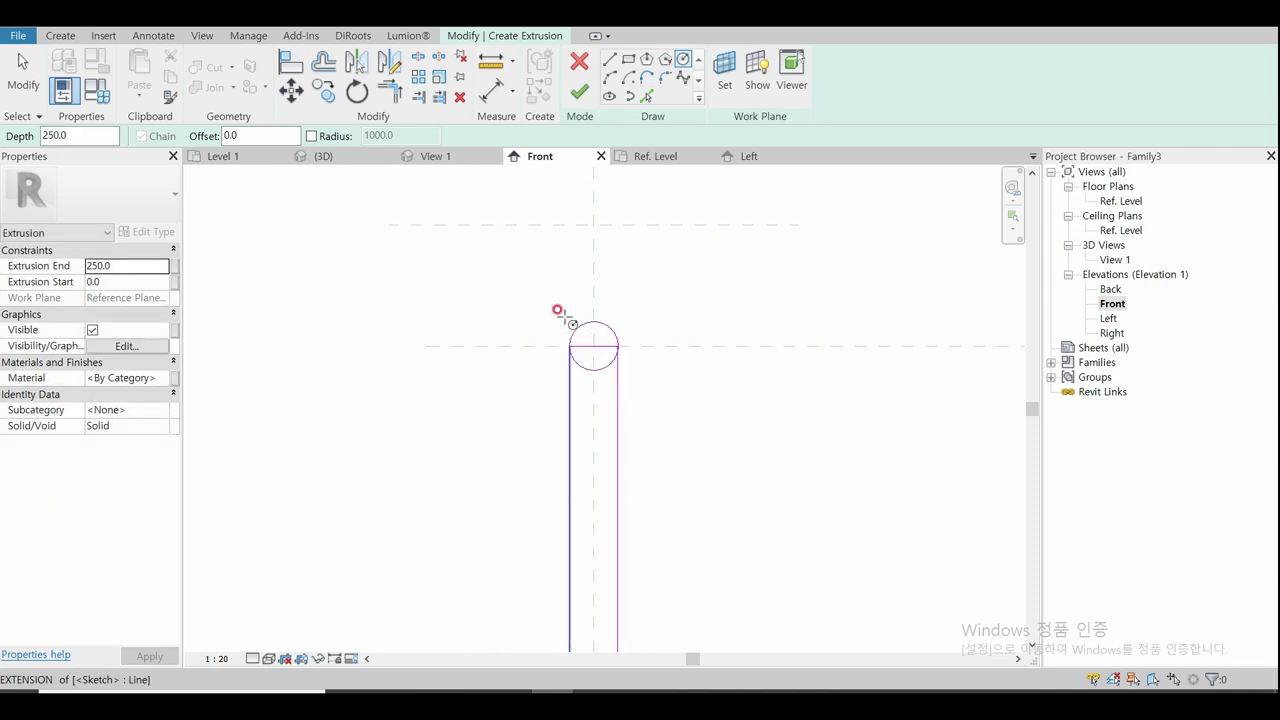
{"action": "key", "text": "Escape"}
{"action": "scroll", "coordinate": [598, 346], "scroll_direction": "up", "scroll_amount": 3}
{"action": "scroll", "coordinate": [598, 346], "scroll_direction": "up", "scroll_amount": 2}
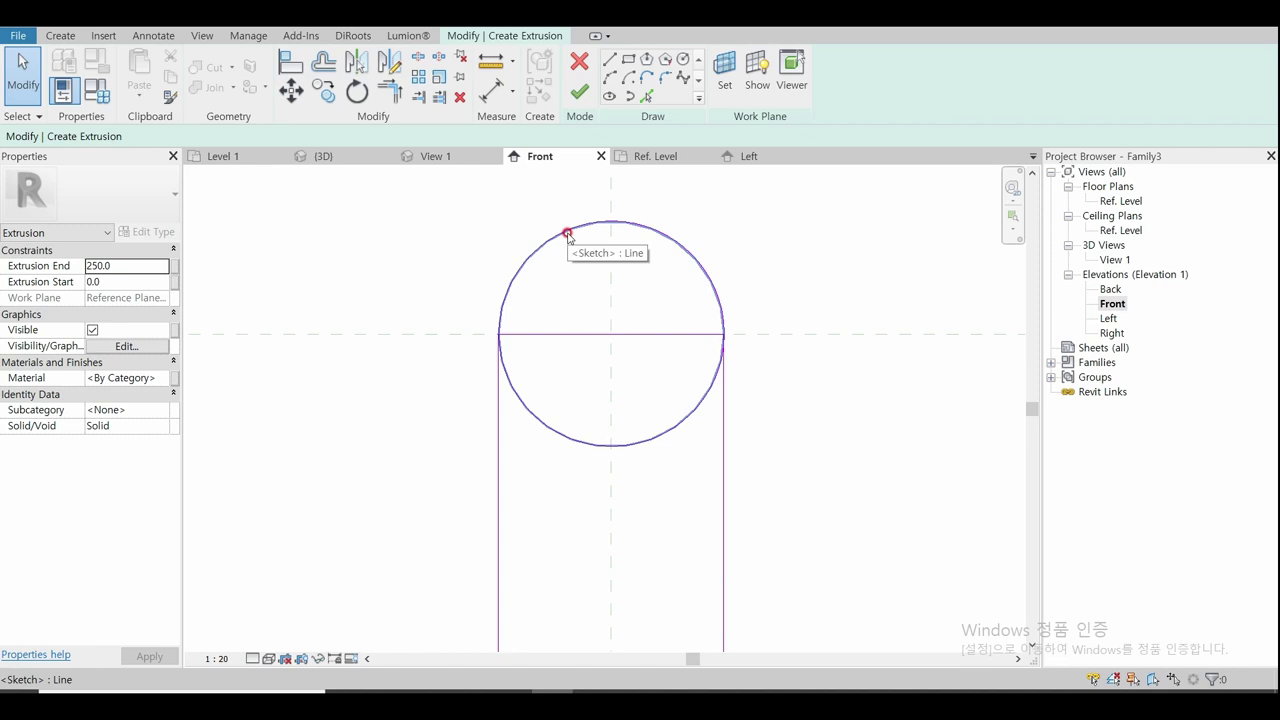
{"action": "left_click", "coordinate": [568, 235]}
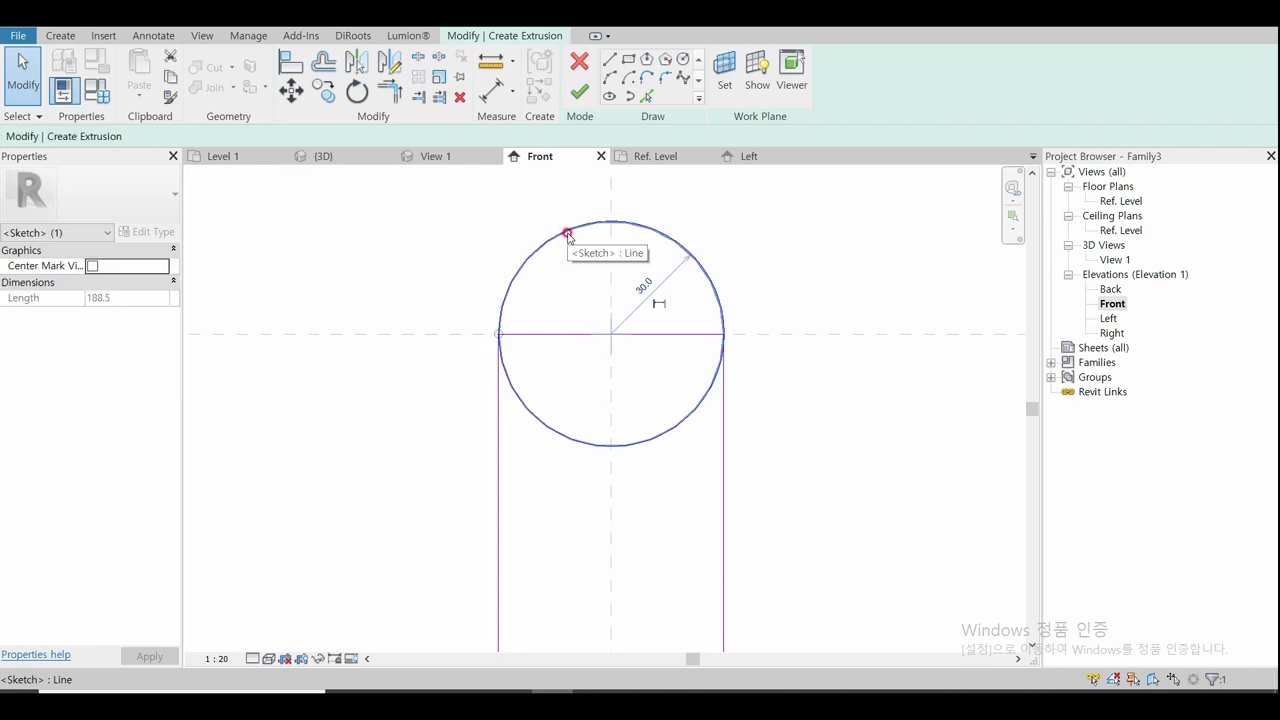
Step: Move the circle by its bottom point onto the top of the rectangle
{"action": "left_click", "coordinate": [297, 100]}
{"action": "left_click", "coordinate": [611, 446]}
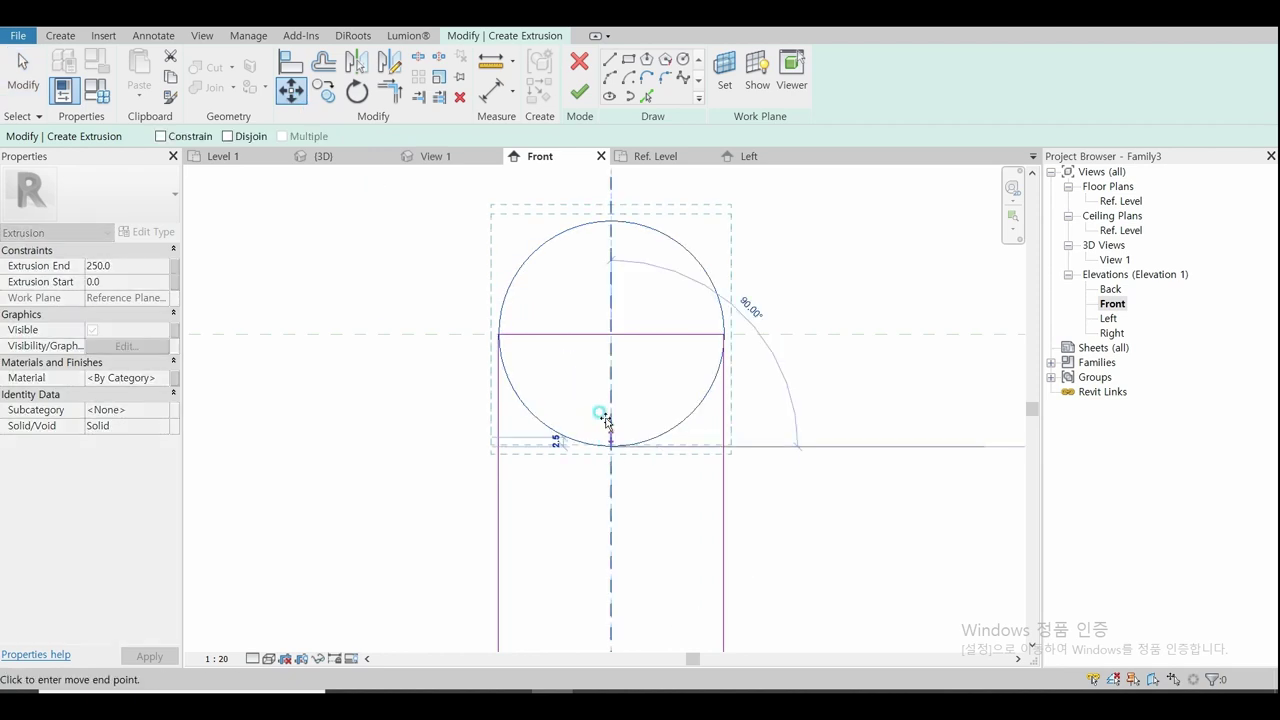
{"action": "left_click", "coordinate": [611, 335]}
{"action": "scroll", "coordinate": [537, 408], "scroll_direction": "down", "scroll_amount": 2}
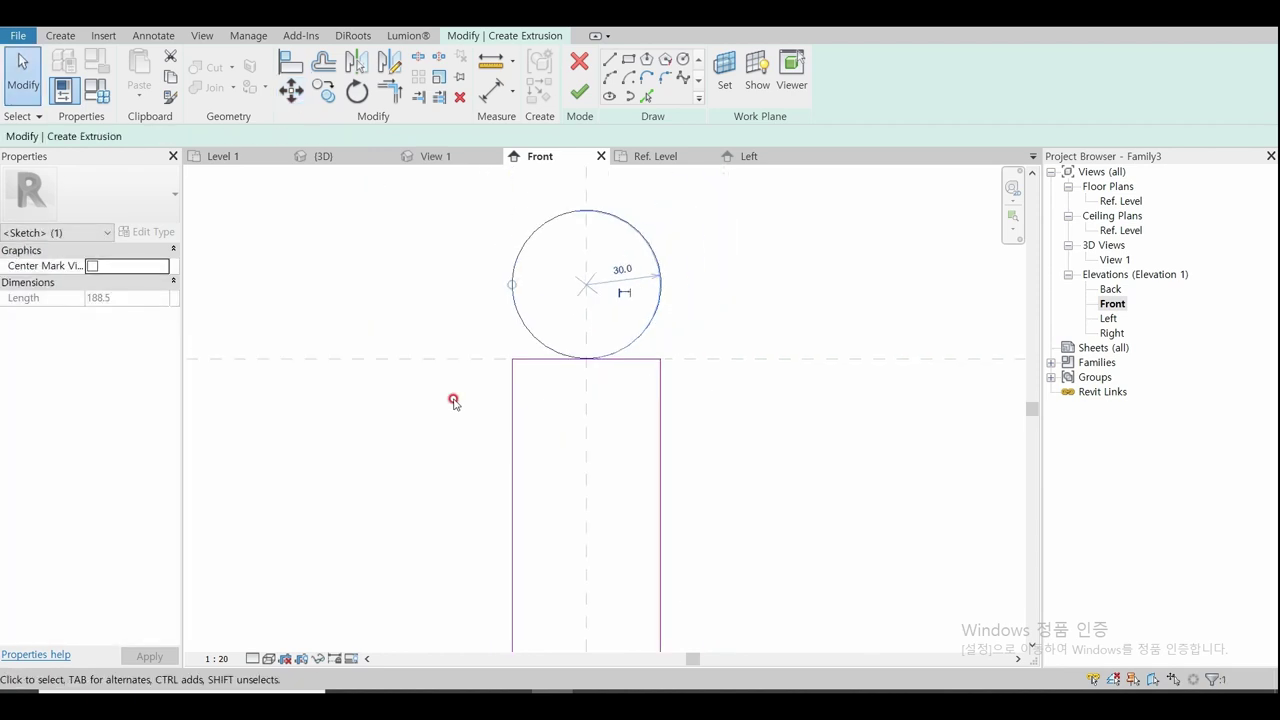
Step: Delete the rectangle's top line
{"action": "left_click", "coordinate": [506, 409]}
{"action": "left_click", "coordinate": [512, 362]}
{"action": "key", "text": "Escape"}
{"action": "left_click", "coordinate": [510, 288]}
{"action": "key", "text": "Escape"}
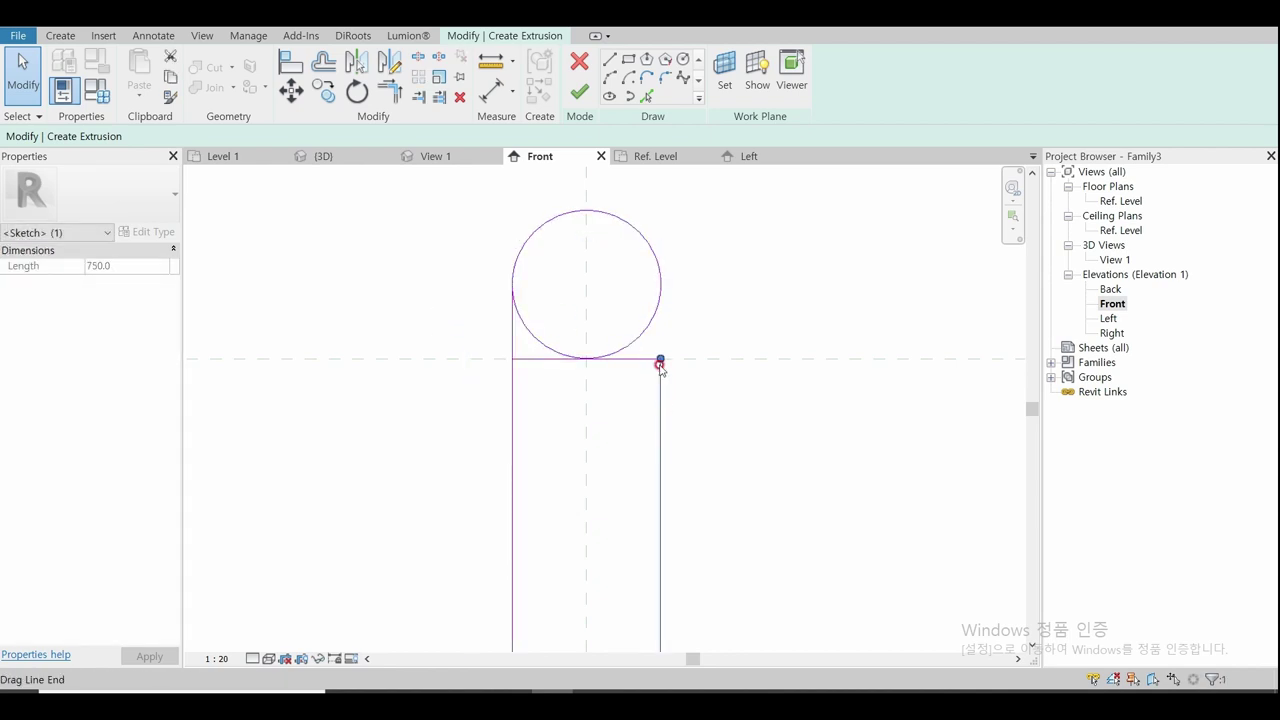
{"action": "left_click", "coordinate": [655, 285]}
{"action": "key", "text": "Escape"}
{"action": "left_click", "coordinate": [634, 359]}
{"action": "key", "text": "Delete"}
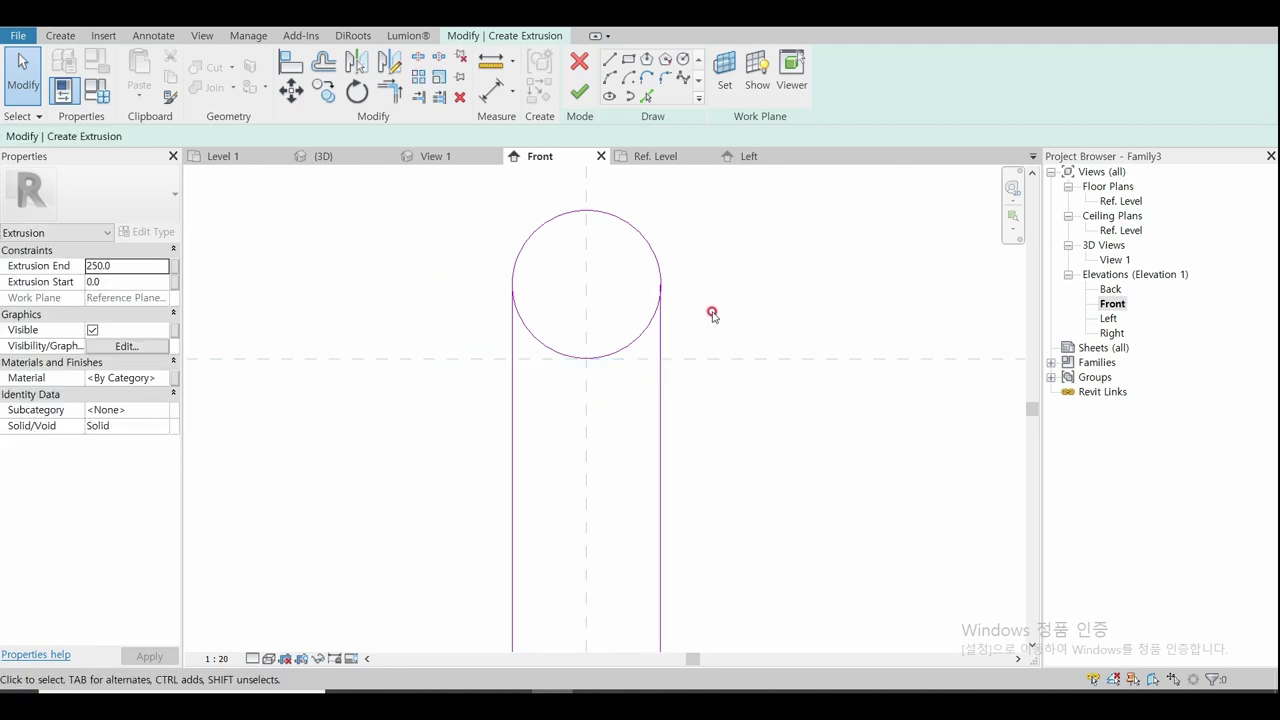
Step: Split the circle at its left and right sides
{"action": "left_click", "coordinate": [418, 57]}
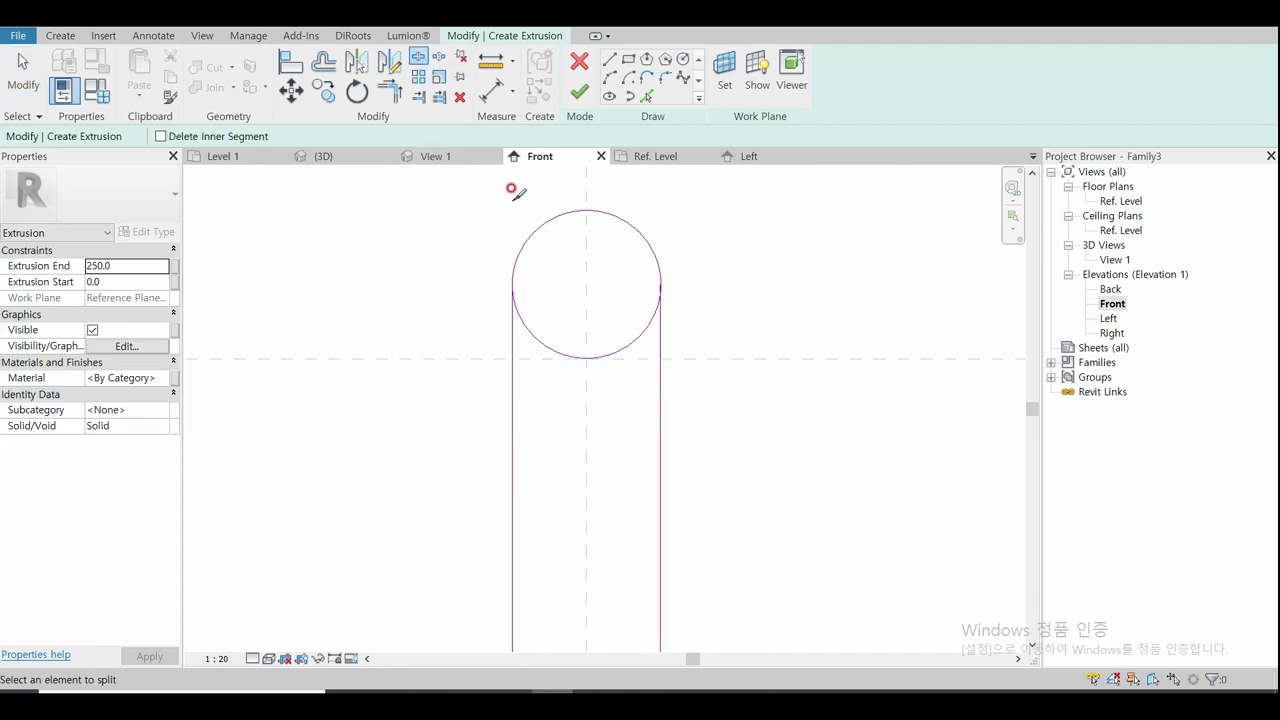
{"action": "left_click", "coordinate": [531, 235]}
{"action": "left_click", "coordinate": [643, 235]}
{"action": "key", "text": "Escape"}
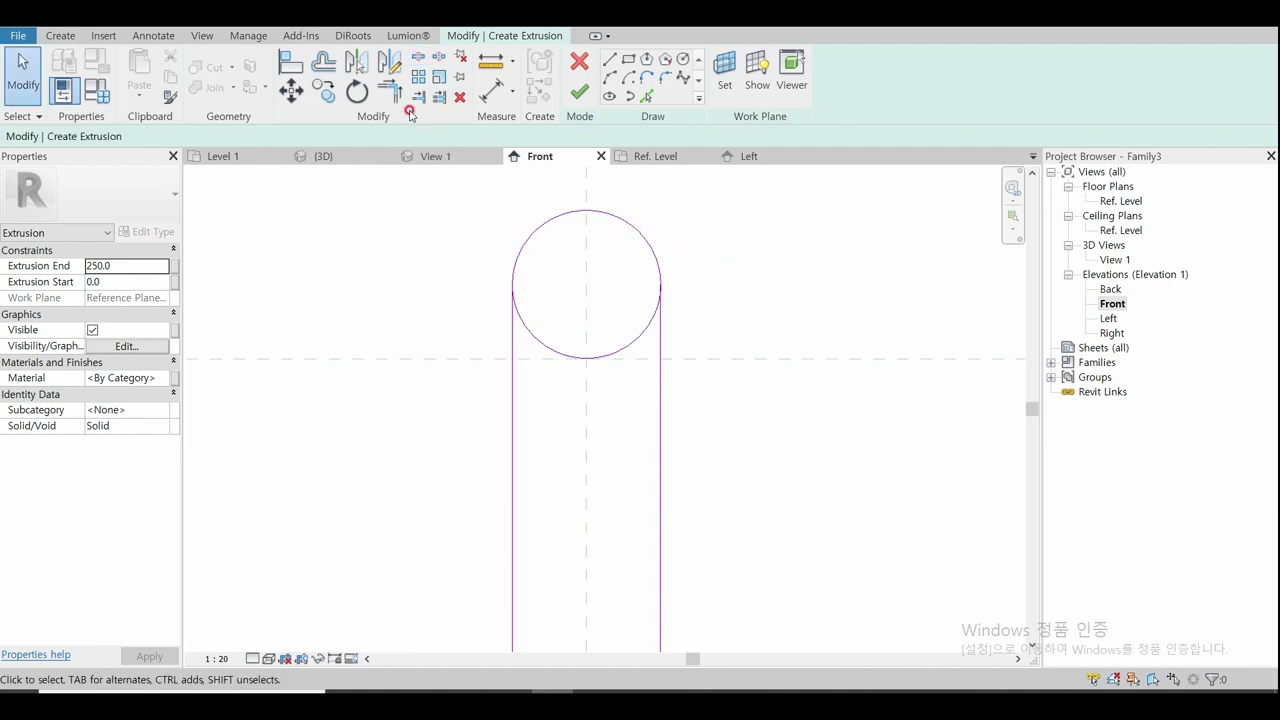
Step: Trim the rectangle's side lines to corners with the circle's lower arc
{"action": "left_click", "coordinate": [390, 91]}
{"action": "scroll", "coordinate": [491, 223], "scroll_direction": "up", "scroll_amount": 2}
{"action": "left_click", "coordinate": [538, 401]}
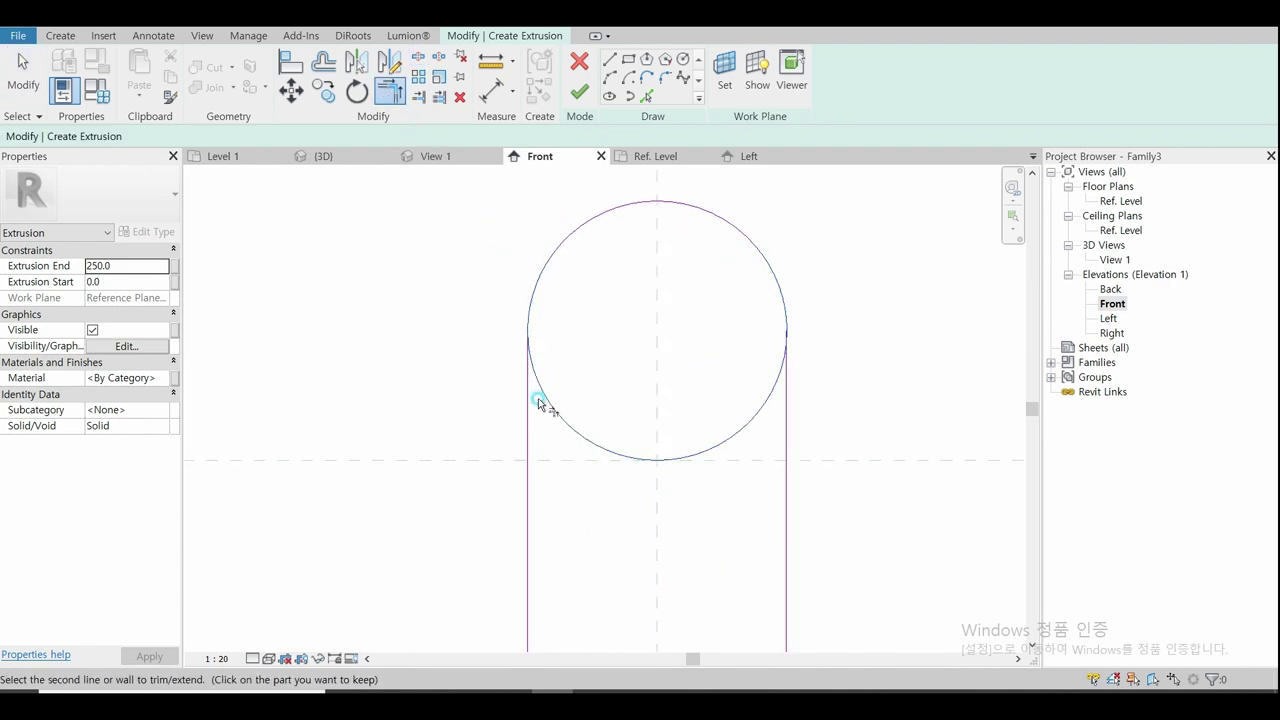
{"action": "left_click", "coordinate": [528, 408]}
{"action": "left_click", "coordinate": [782, 430]}
{"action": "key", "text": "Escape"}
{"action": "key", "text": "Escape"}
Step: Delete the circle's upper arc to leave a concave seat, and edit the Extrusion End value
{"action": "left_click", "coordinate": [668, 203]}
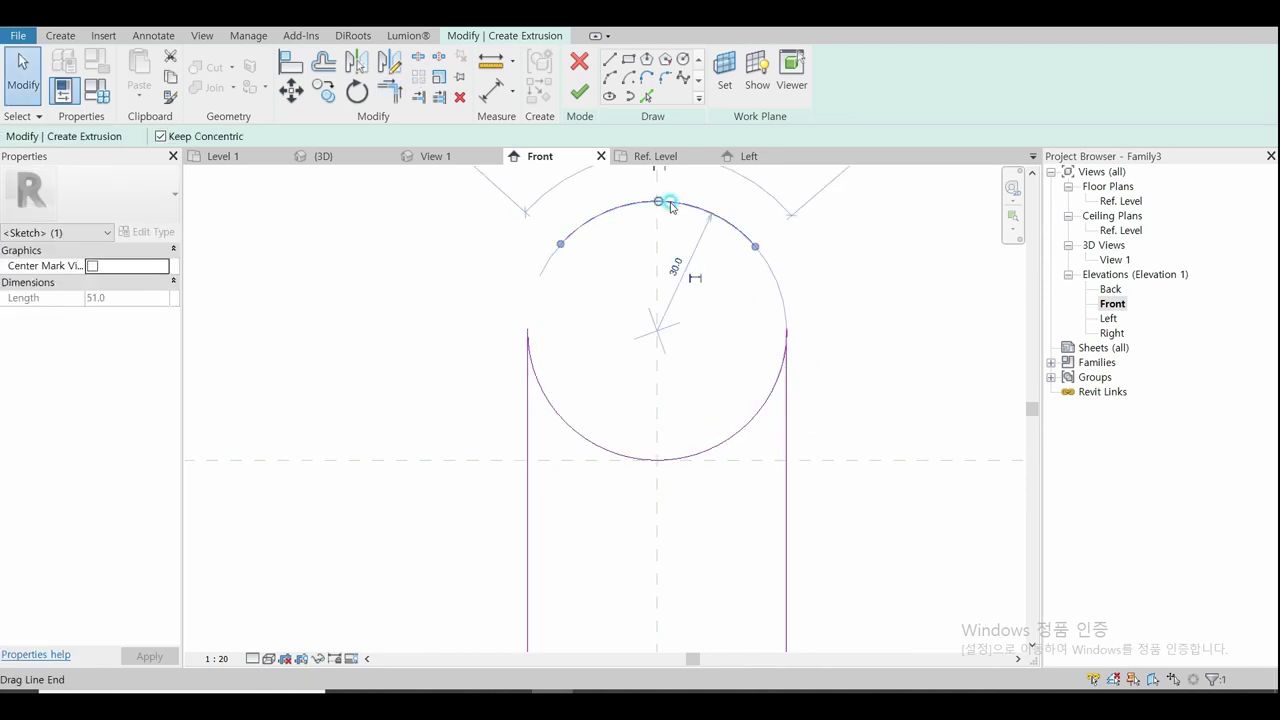
{"action": "key", "text": "Delete"}
{"action": "scroll", "coordinate": [423, 300], "scroll_direction": "down", "scroll_amount": 1}
{"action": "scroll", "coordinate": [607, 293], "scroll_direction": "down", "scroll_amount": 1}
{"action": "scroll", "coordinate": [615, 291], "scroll_direction": "down", "scroll_amount": 2}
{"action": "scroll", "coordinate": [609, 275], "scroll_direction": "down", "scroll_amount": 1}
{"action": "scroll", "coordinate": [600, 230], "scroll_direction": "down", "scroll_amount": 1}
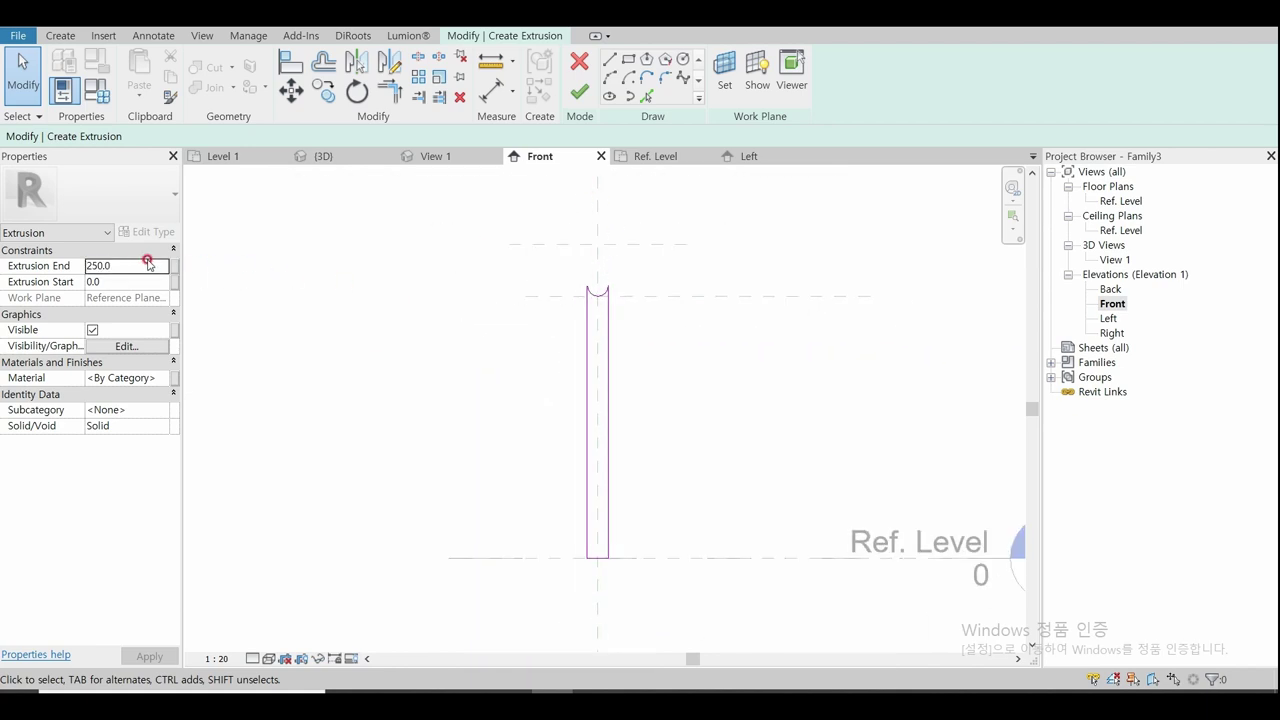
{"action": "double_click", "coordinate": [147, 262]}
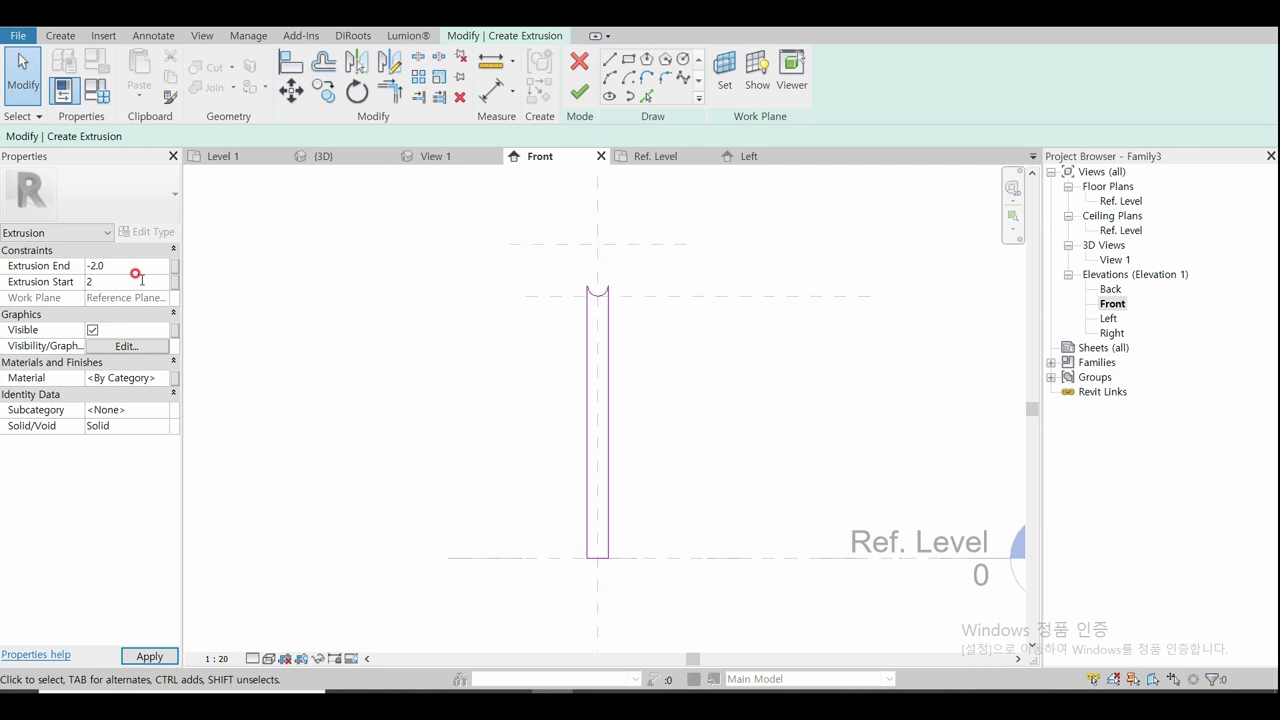
Step: Finish the post extrusion and view it in default 3D with Consistent Colors
{"action": "left_click", "coordinate": [579, 91]}
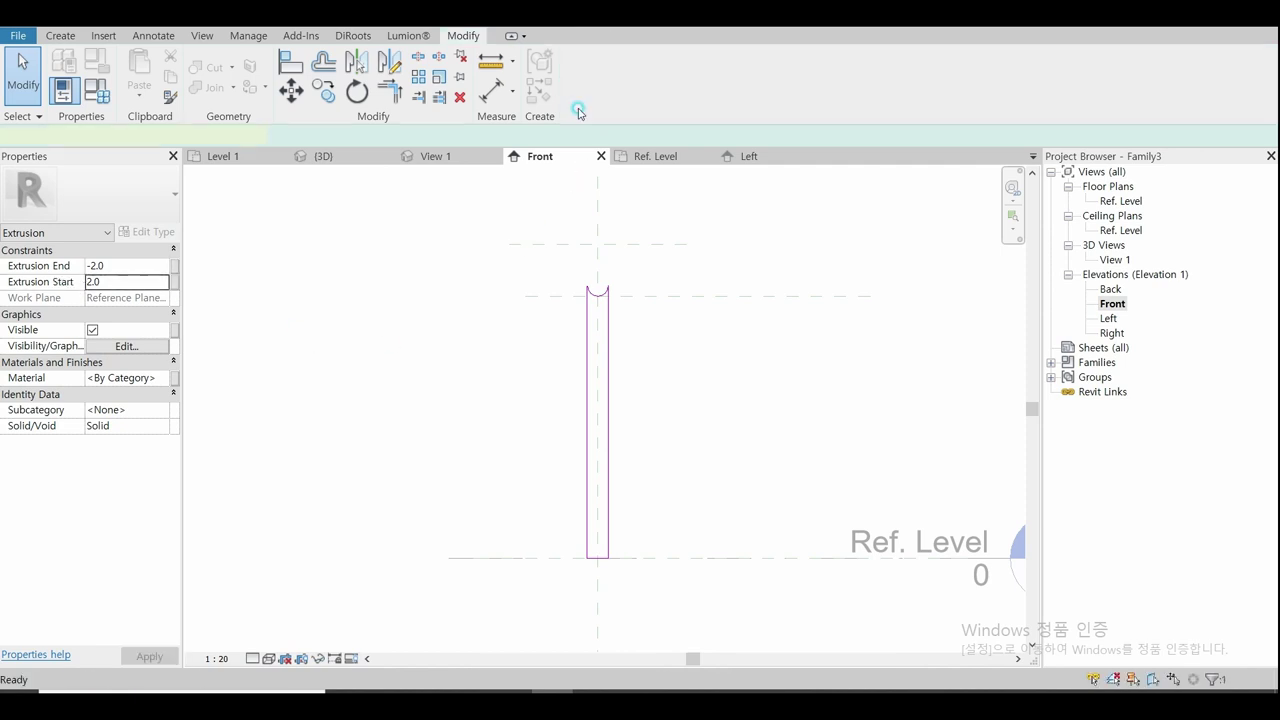
{"action": "left_click", "coordinate": [401, 334]}
{"action": "key", "text": "3"}
{"action": "key", "text": "d"}
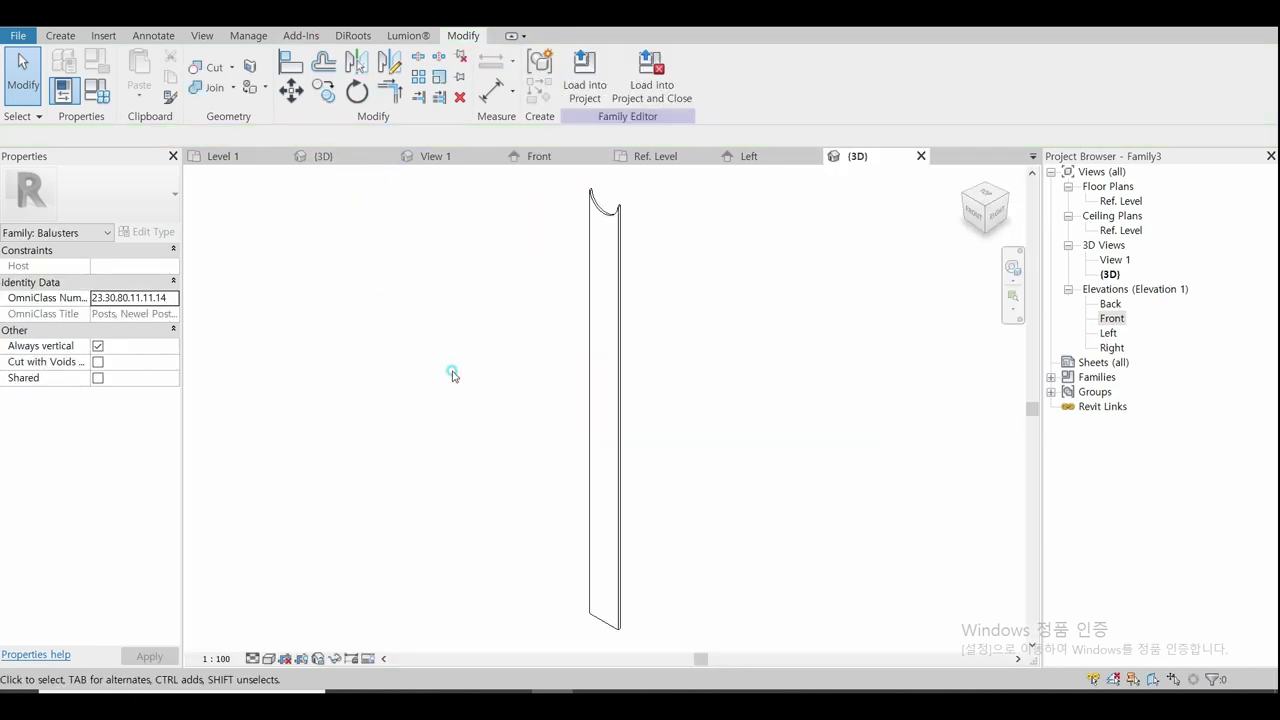
{"action": "mouse_move", "coordinate": [499, 508]}
{"action": "middle_mouse_down", "text": "shift"}
{"action": "mouse_move", "coordinate": [657, 500]}
{"action": "mouse_move", "coordinate": [569, 514]}
{"action": "mouse_move", "coordinate": [634, 497]}
{"action": "mouse_move", "coordinate": [485, 558]}
{"action": "middle_mouse_up", "text": "shift"}
{"action": "left_click", "coordinate": [271, 660]}
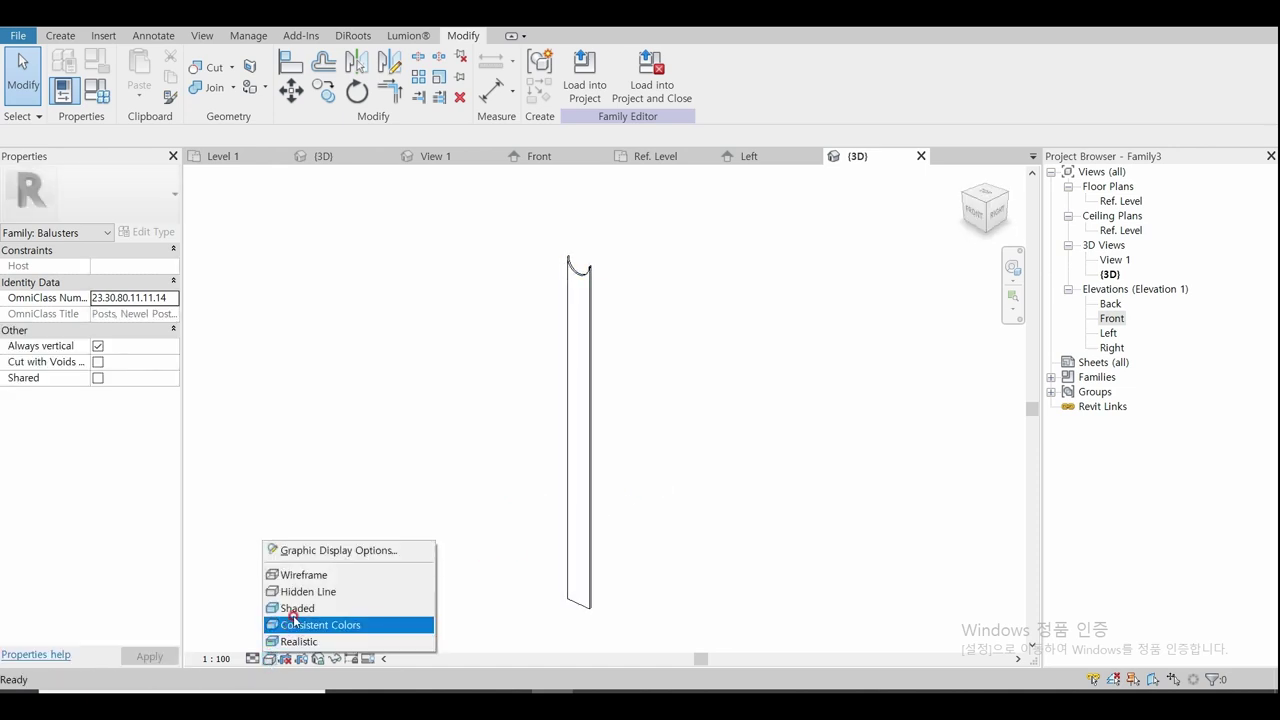
{"action": "left_click", "coordinate": [345, 623]}
Step: Load the Family3 post into the stair project and close the family without saving
{"action": "mouse_move", "coordinate": [428, 459]}
{"action": "middle_mouse_down", "text": "shift"}
{"action": "mouse_move", "coordinate": [543, 289]}
{"action": "mouse_move", "coordinate": [469, 429]}
{"action": "mouse_move", "coordinate": [520, 349]}
{"action": "mouse_move", "coordinate": [594, 335]}
{"action": "mouse_move", "coordinate": [737, 343]}
{"action": "mouse_move", "coordinate": [631, 351]}
{"action": "mouse_move", "coordinate": [515, 321]}
{"action": "mouse_move", "coordinate": [520, 331]}
{"action": "middle_mouse_up", "text": "shift"}
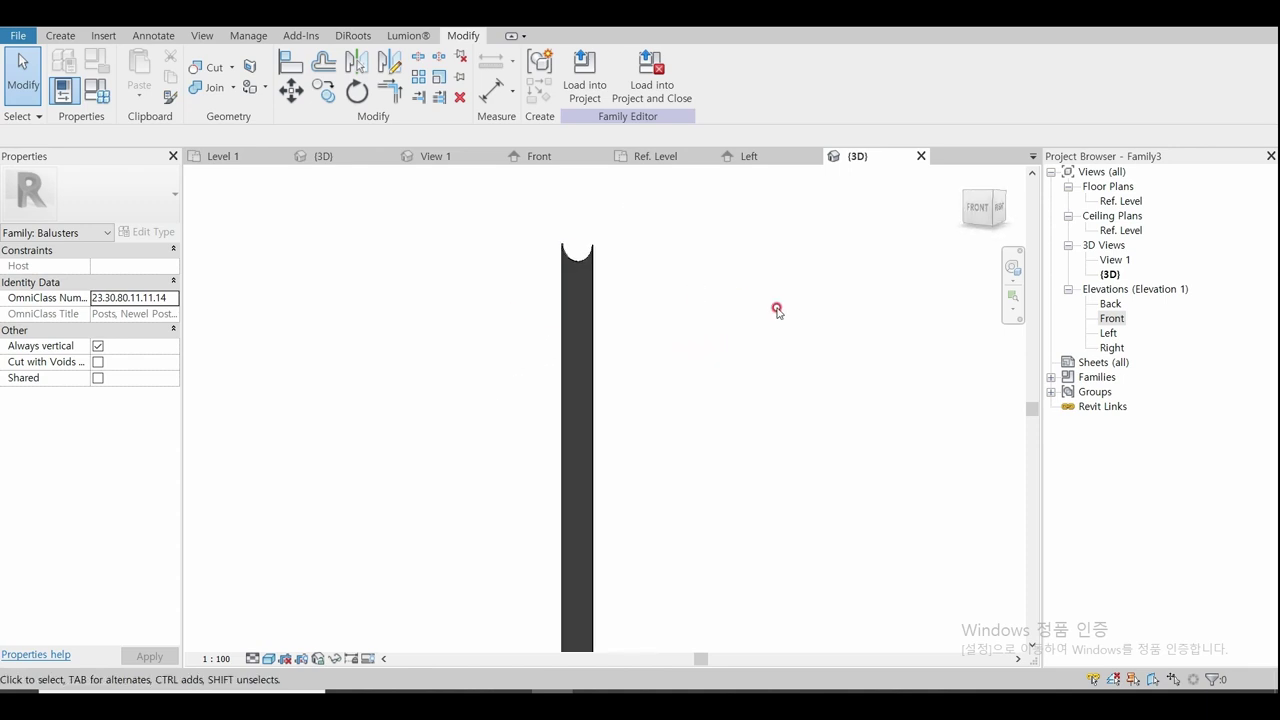
{"action": "left_click", "coordinate": [651, 70]}
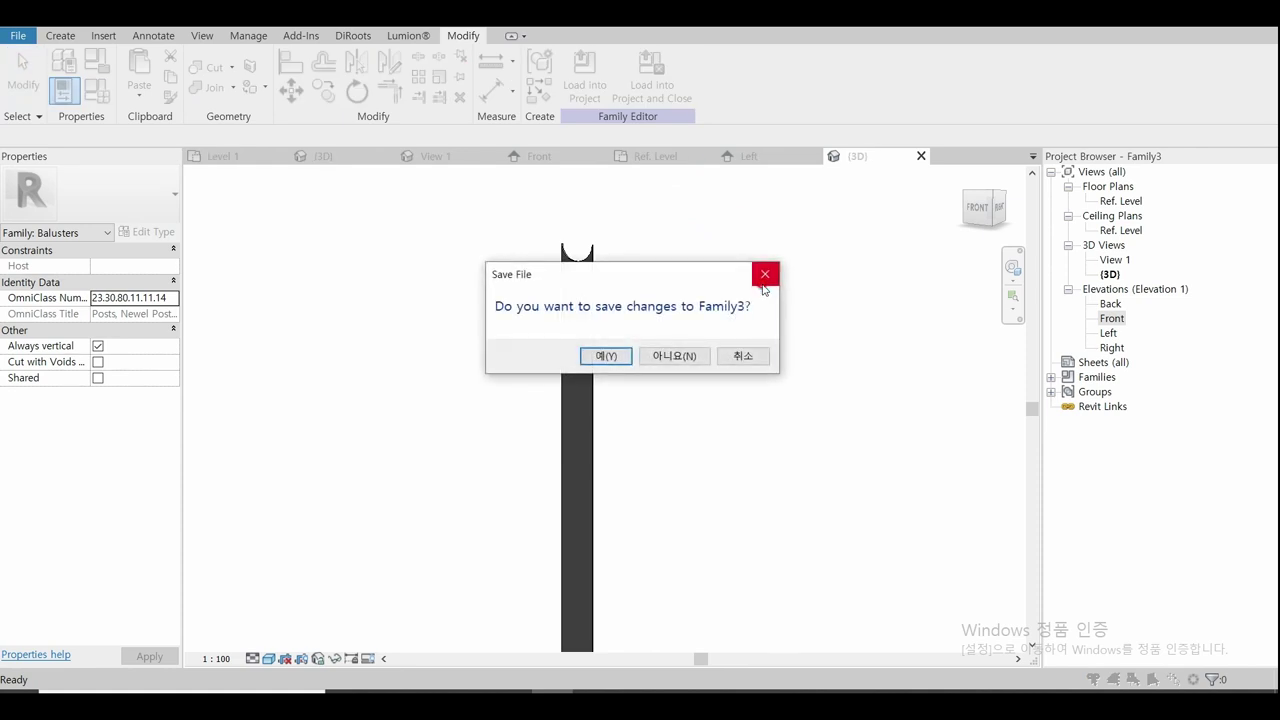
{"action": "left_click", "coordinate": [682, 356]}
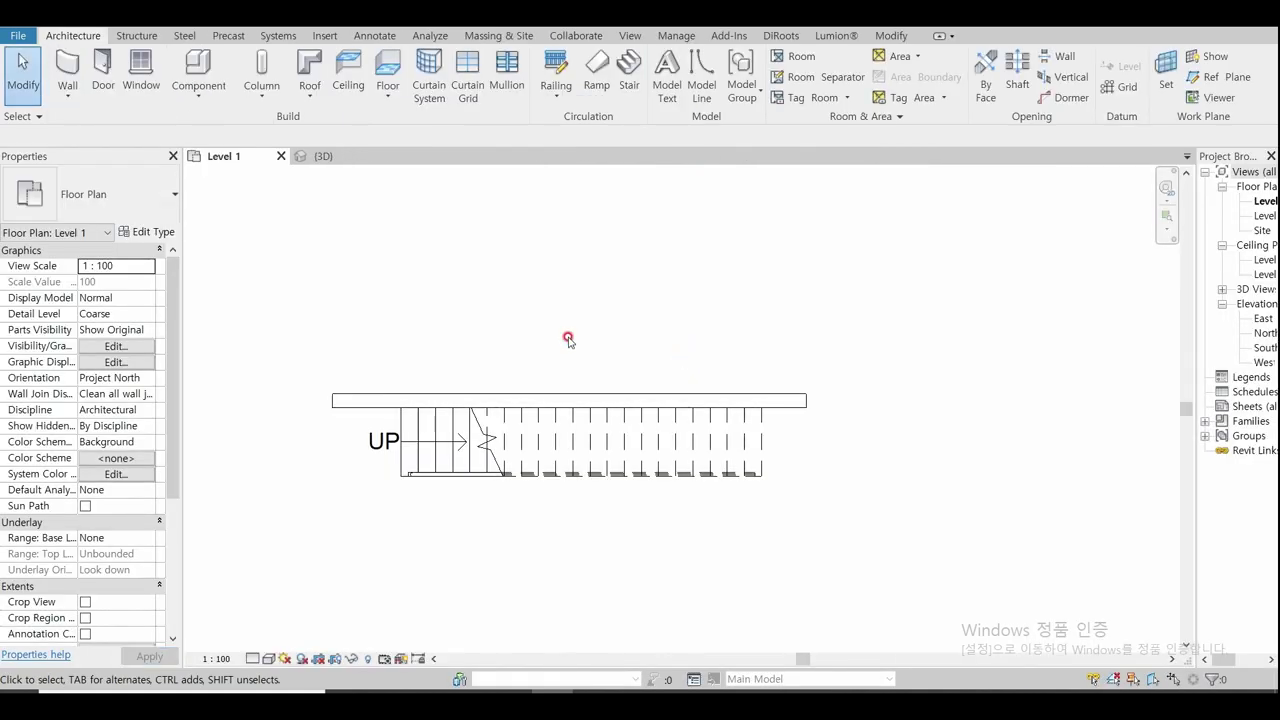
Step: Set the 900mm Pipe railing type's Start Post to Family3 : Family3
{"action": "left_click", "coordinate": [335, 157]}
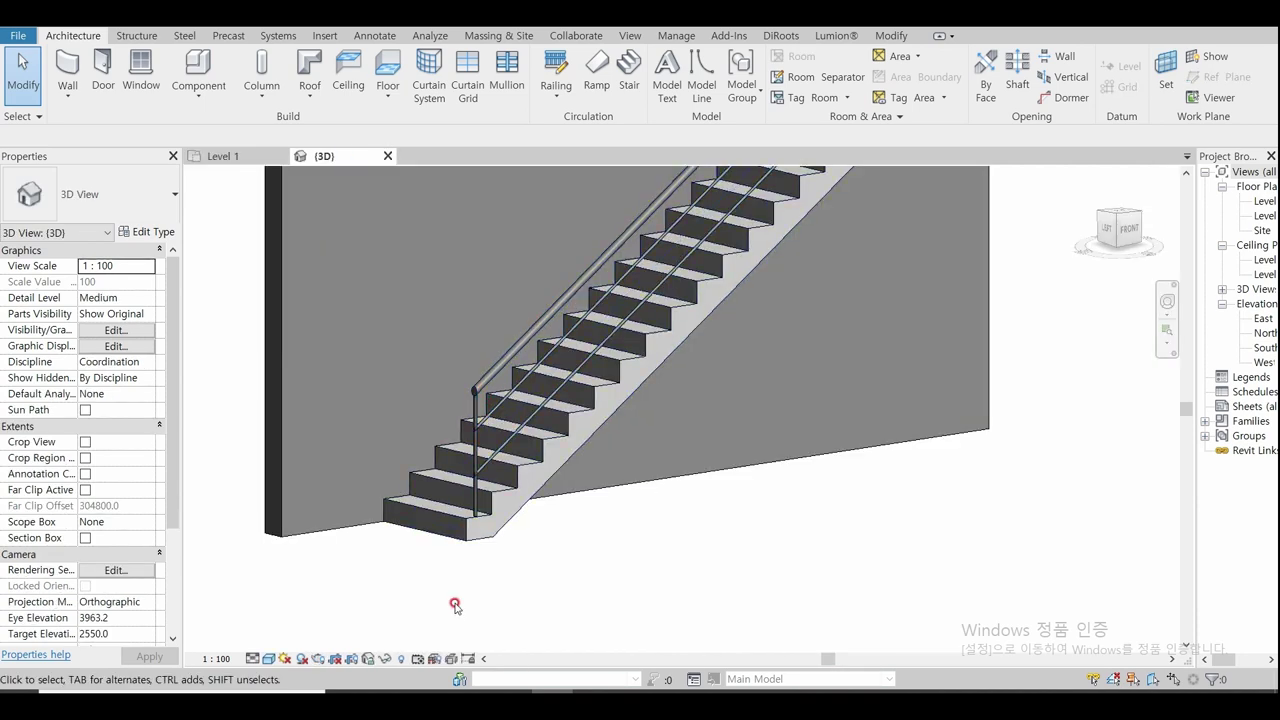
{"action": "left_click", "coordinate": [487, 383]}
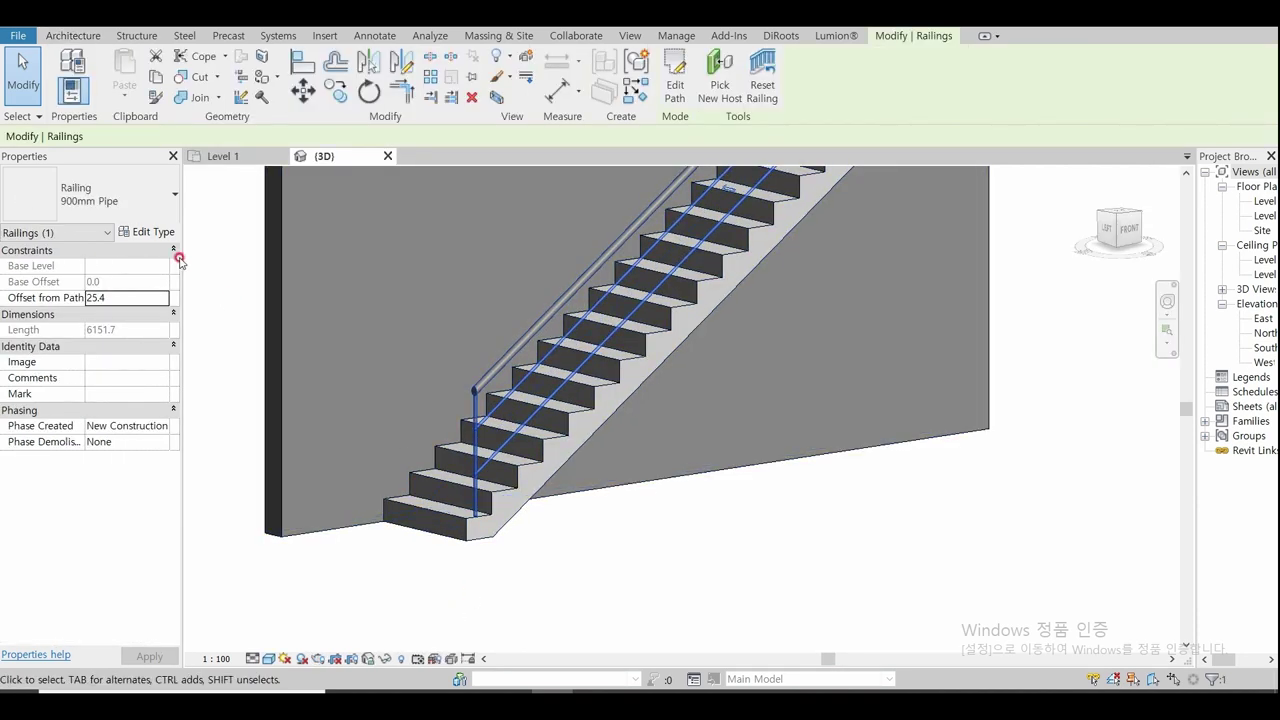
{"action": "left_click", "coordinate": [152, 232]}
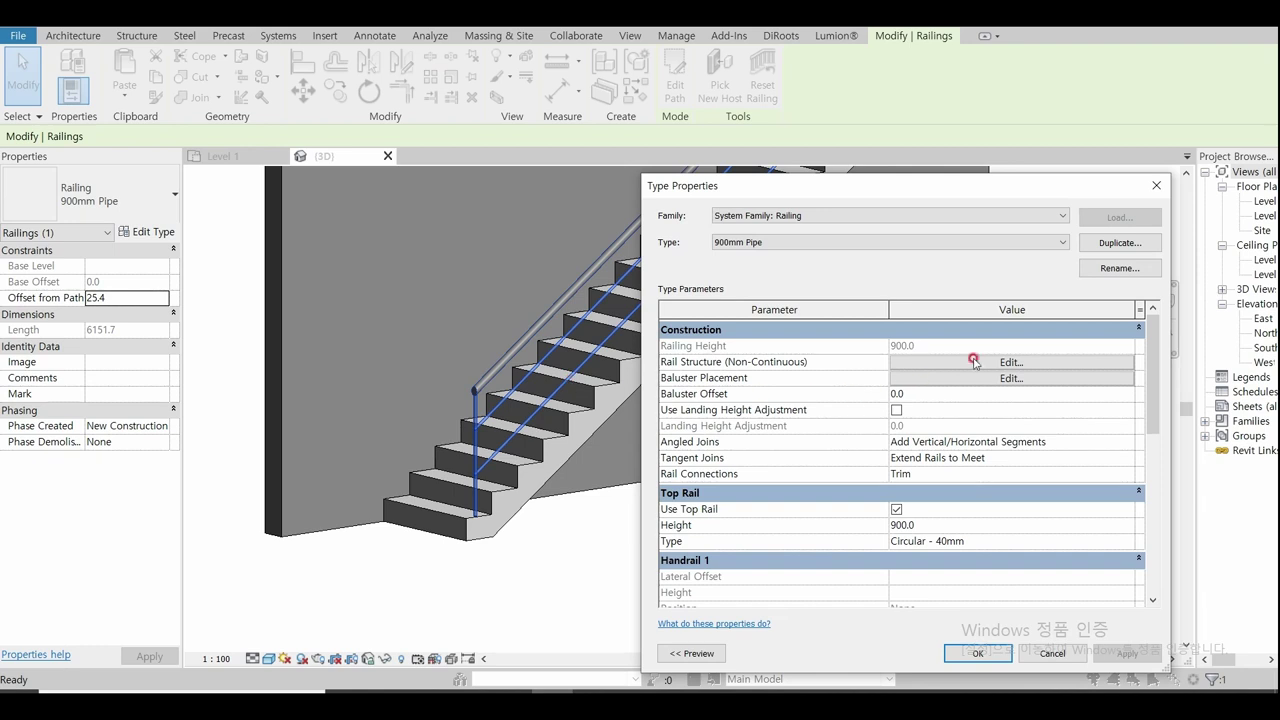
{"action": "left_click", "coordinate": [1022, 362]}
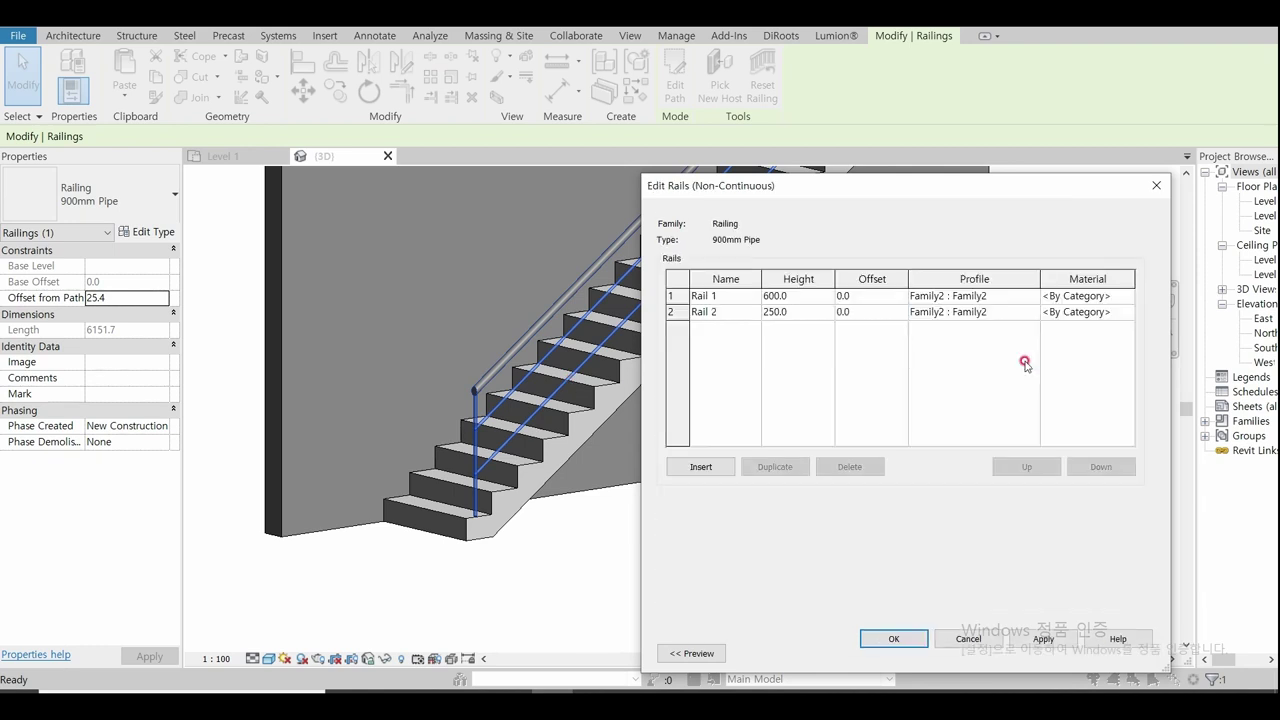
{"action": "left_click", "coordinate": [1141, 187]}
{"action": "left_click", "coordinate": [1000, 383]}
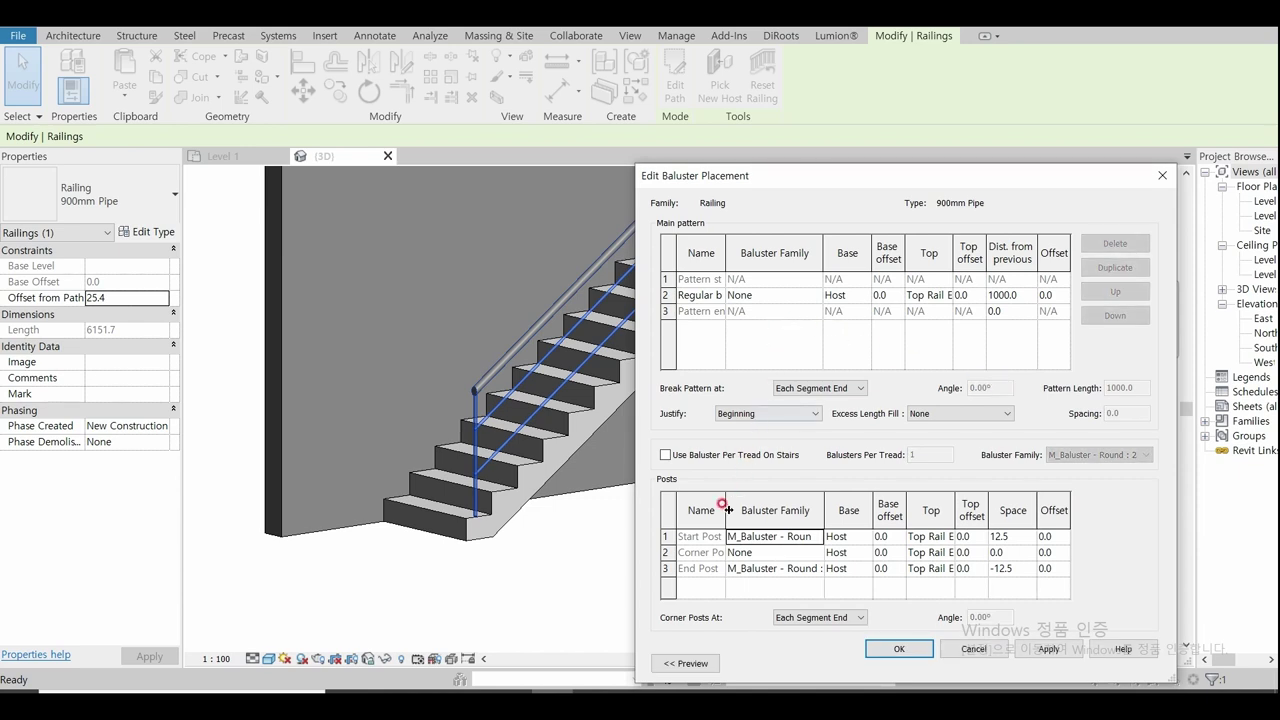
{"action": "left_click", "coordinate": [815, 539]}
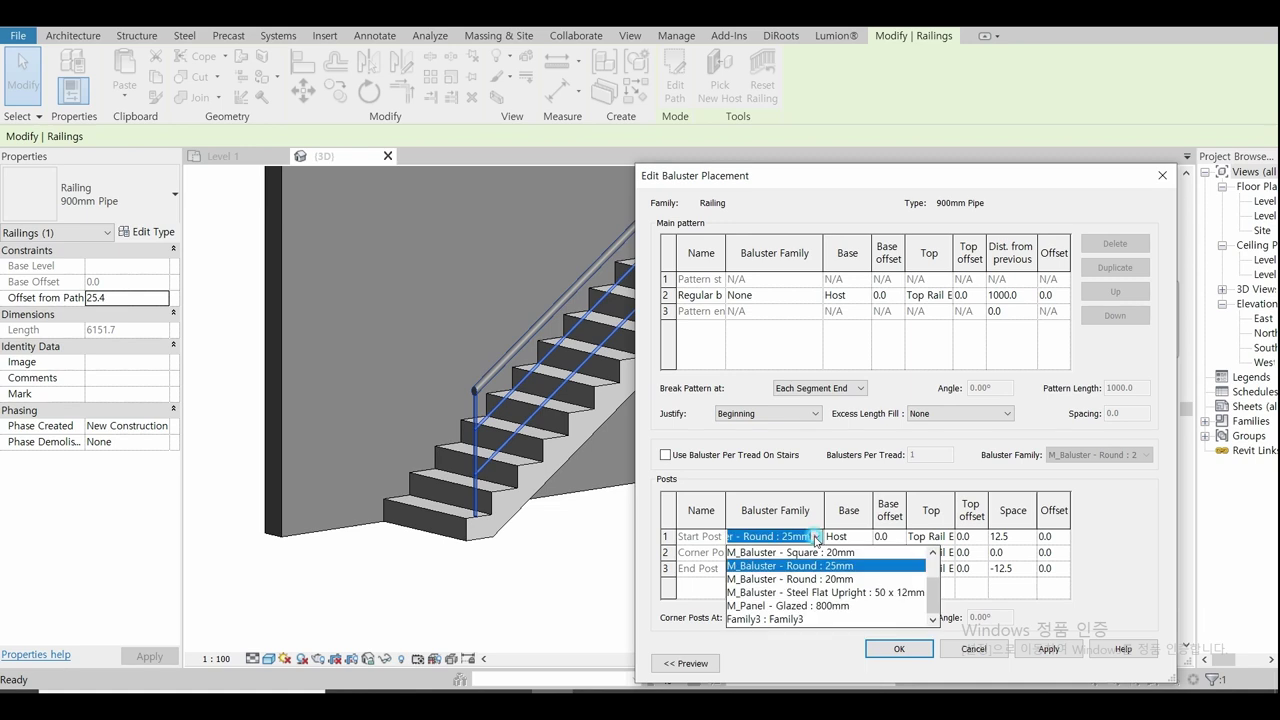
{"action": "left_click", "coordinate": [797, 620]}
Step: Set the End Post to Family3 : Family3 as well and confirm both dialogs
{"action": "left_click", "coordinate": [818, 570]}
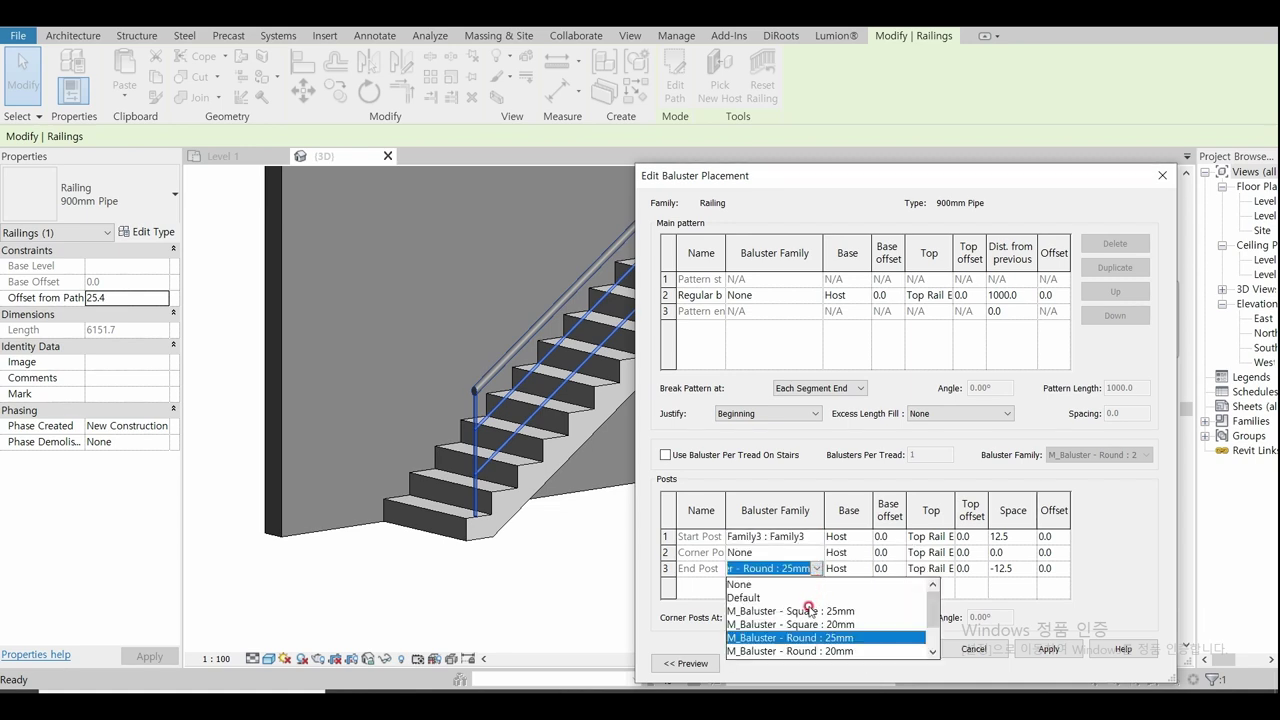
{"action": "scroll", "coordinate": [809, 607], "scroll_direction": "down", "scroll_amount": 1}
{"action": "left_click", "coordinate": [797, 650]}
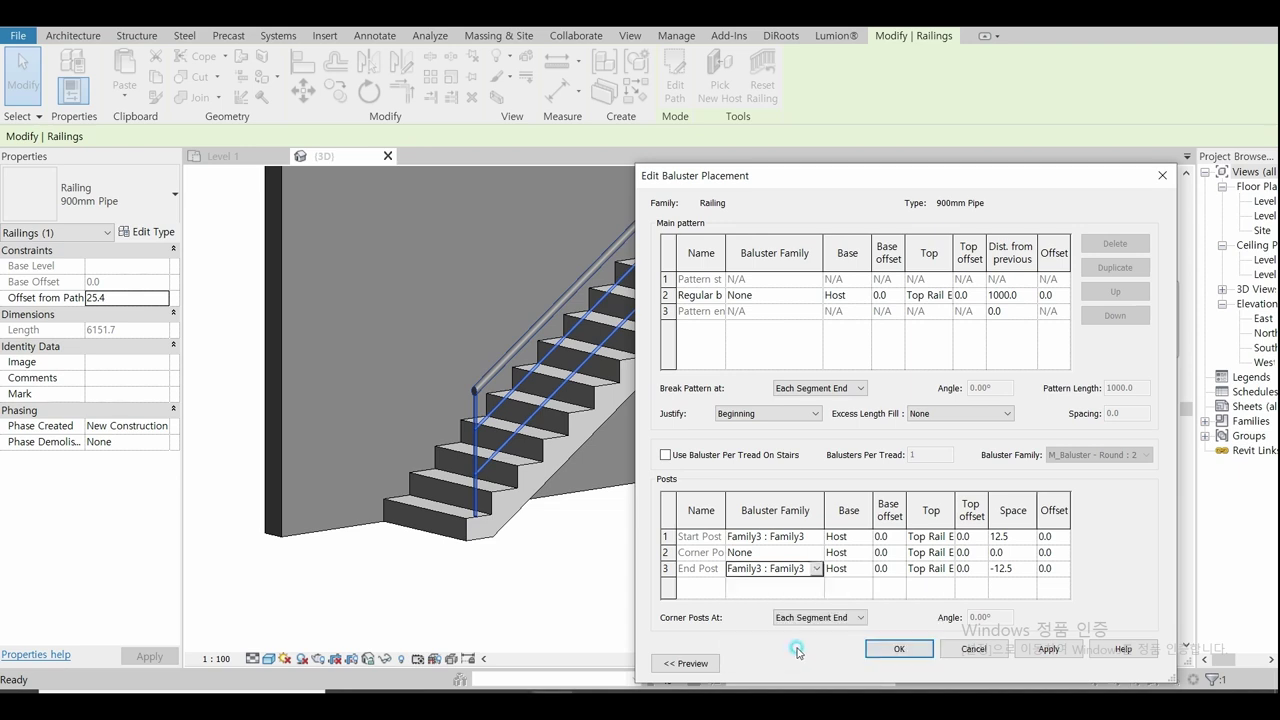
{"action": "left_click", "coordinate": [895, 648]}
{"action": "left_click", "coordinate": [963, 651]}
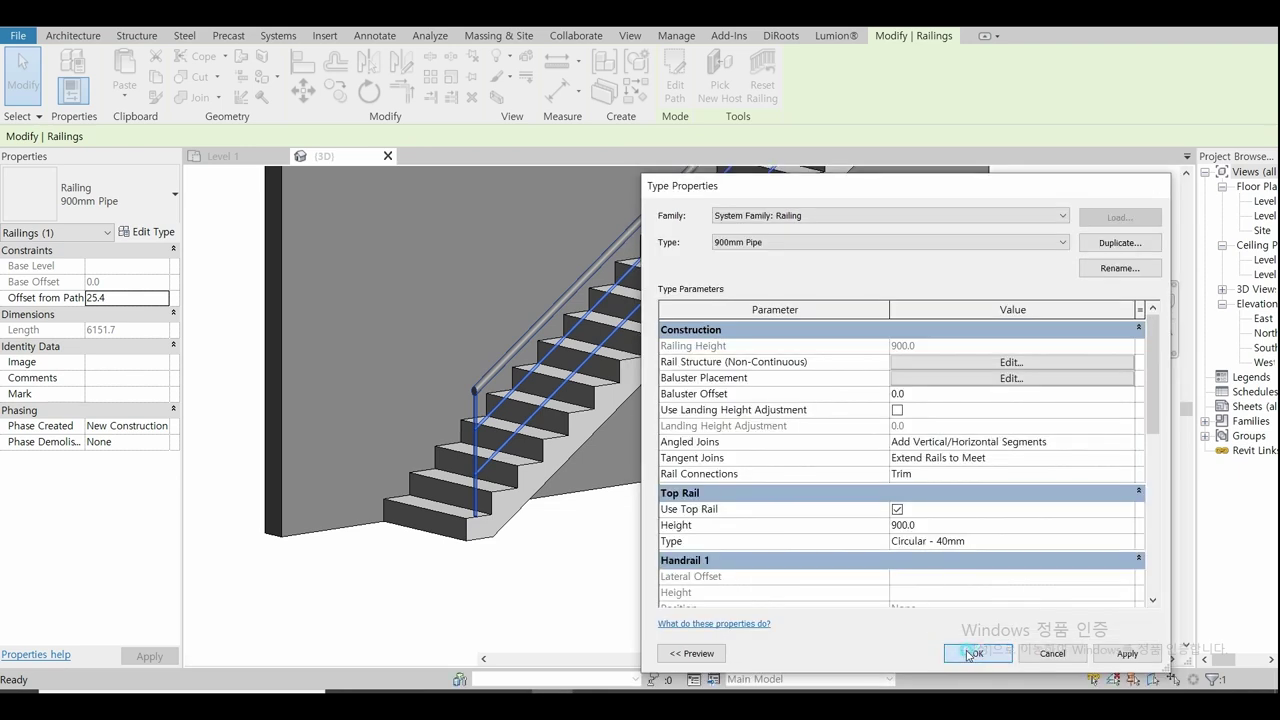
Step: Orbit and zoom around the stair in 3D to inspect the start post
{"action": "left_click", "coordinate": [626, 566]}
{"action": "scroll", "coordinate": [476, 403], "scroll_direction": "up", "scroll_amount": 3}
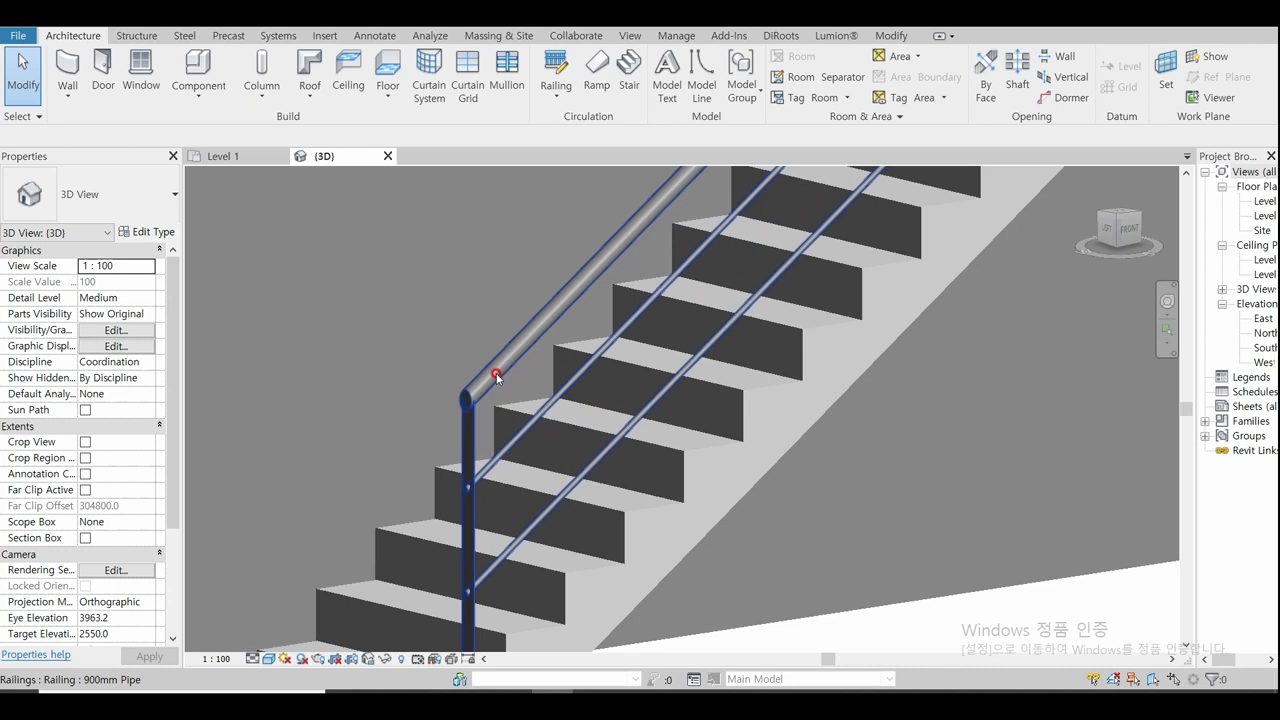
{"action": "scroll", "coordinate": [494, 380], "scroll_direction": "up", "scroll_amount": 3}
{"action": "scroll", "coordinate": [497, 394], "scroll_direction": "up", "scroll_amount": 1}
{"action": "scroll", "coordinate": [431, 363], "scroll_direction": "down", "scroll_amount": 3}
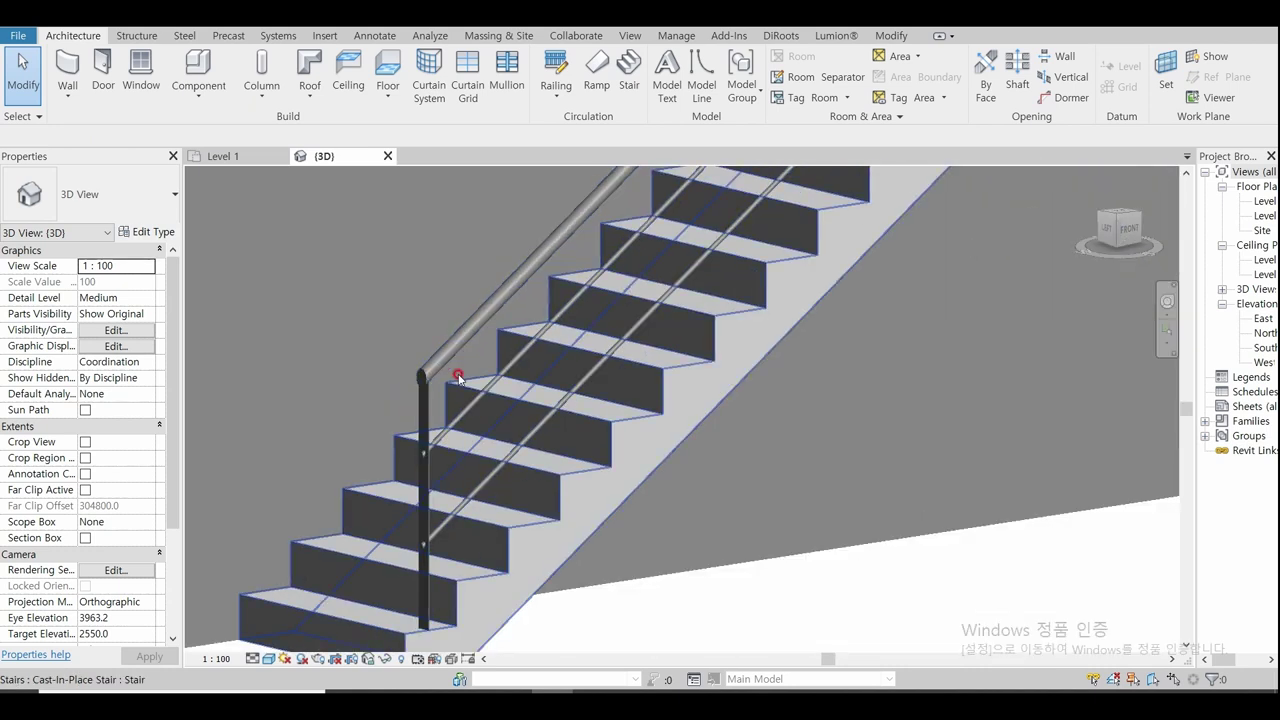
{"action": "mouse_move", "coordinate": [674, 611]}
{"action": "middle_mouse_down", "text": "shift"}
{"action": "mouse_move", "coordinate": [644, 630]}
{"action": "mouse_move", "coordinate": [782, 577]}
{"action": "middle_mouse_up", "text": "shift"}
{"action": "scroll", "coordinate": [929, 323], "scroll_direction": "up", "scroll_amount": 2}
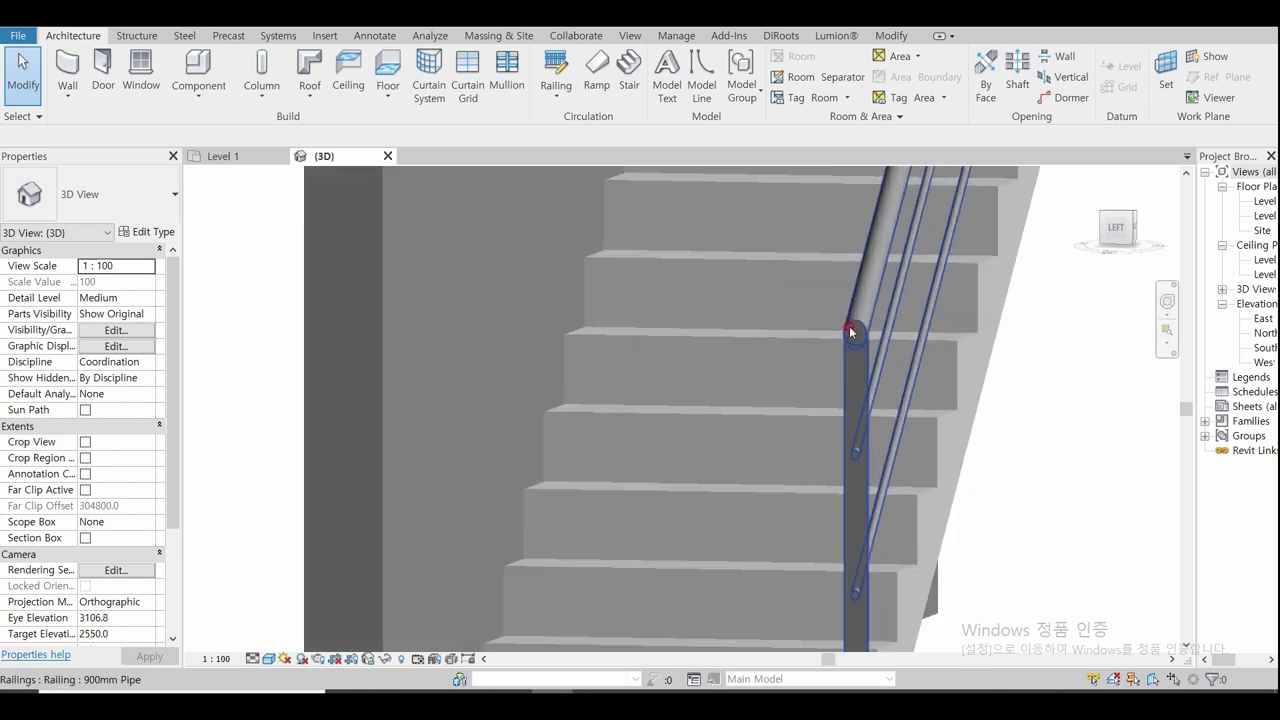
{"action": "scroll", "coordinate": [920, 380], "scroll_direction": "up", "scroll_amount": 2}
{"action": "scroll", "coordinate": [971, 371], "scroll_direction": "up", "scroll_amount": 2}
{"action": "scroll", "coordinate": [1028, 448], "scroll_direction": "up", "scroll_amount": 1}
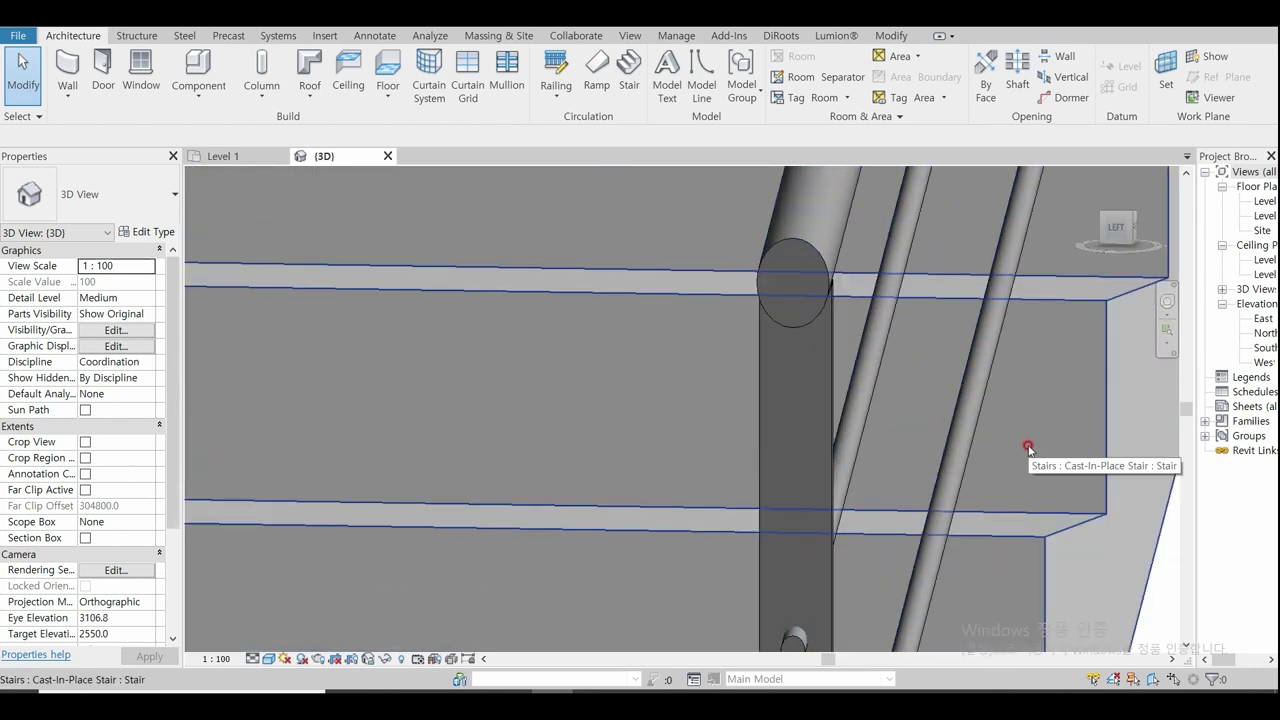
{"action": "scroll", "coordinate": [1028, 448], "scroll_direction": "down", "scroll_amount": 3}
{"action": "scroll", "coordinate": [974, 477], "scroll_direction": "down", "scroll_amount": 2}
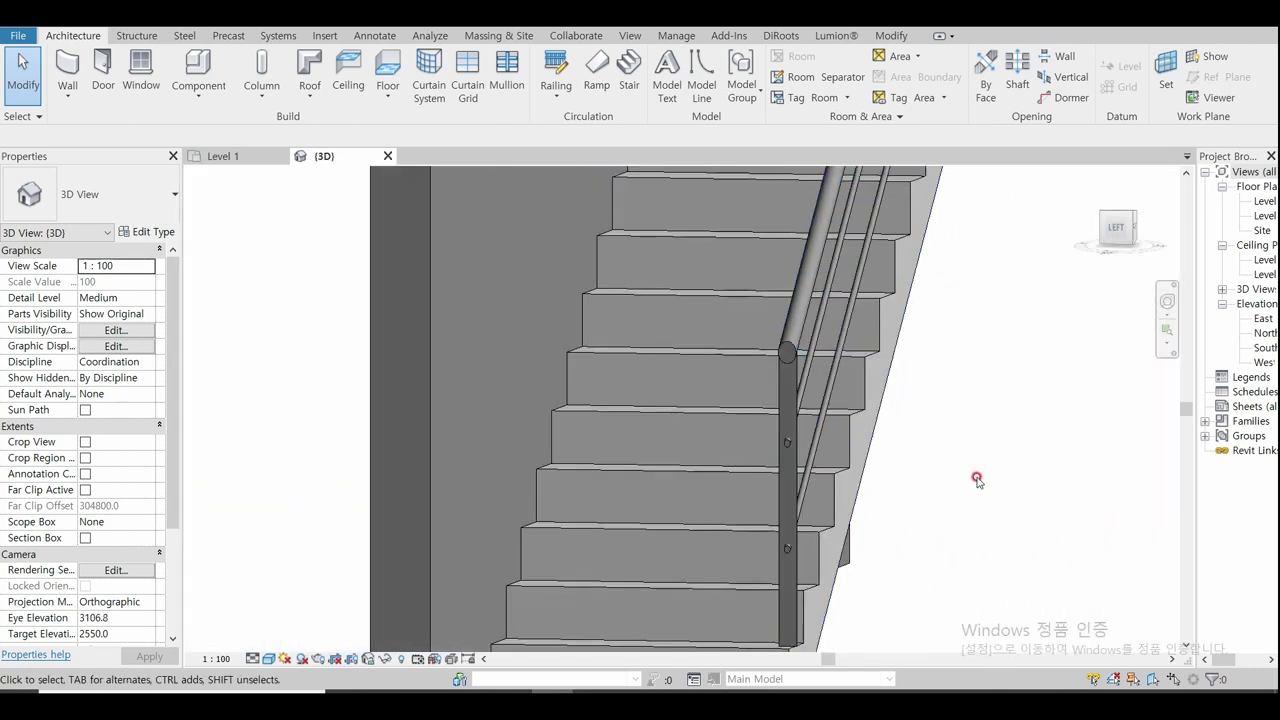
{"action": "middle_click_drag", "start_coordinate": [977, 481], "coordinate": [906, 486], "text": "shift"}
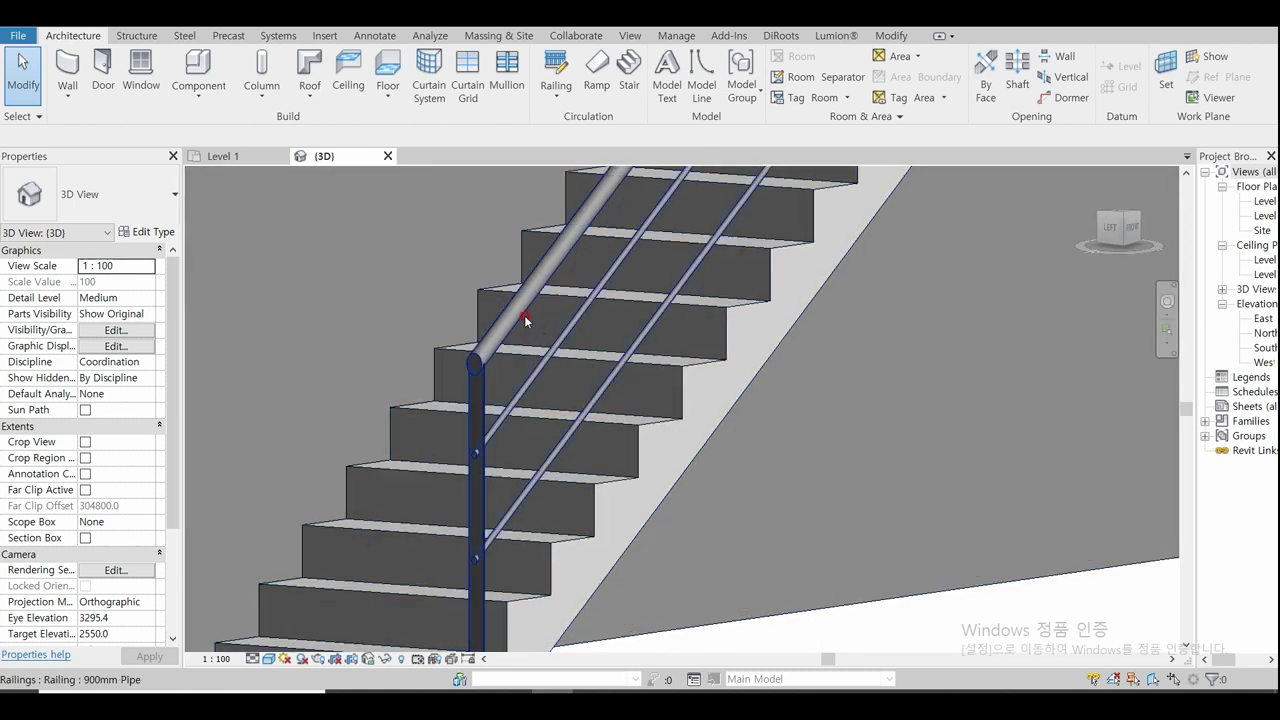
Step: Change the railing type's Start Post Space from 12.5 to 0
{"action": "left_click", "coordinate": [524, 318]}
{"action": "left_click", "coordinate": [146, 232]}
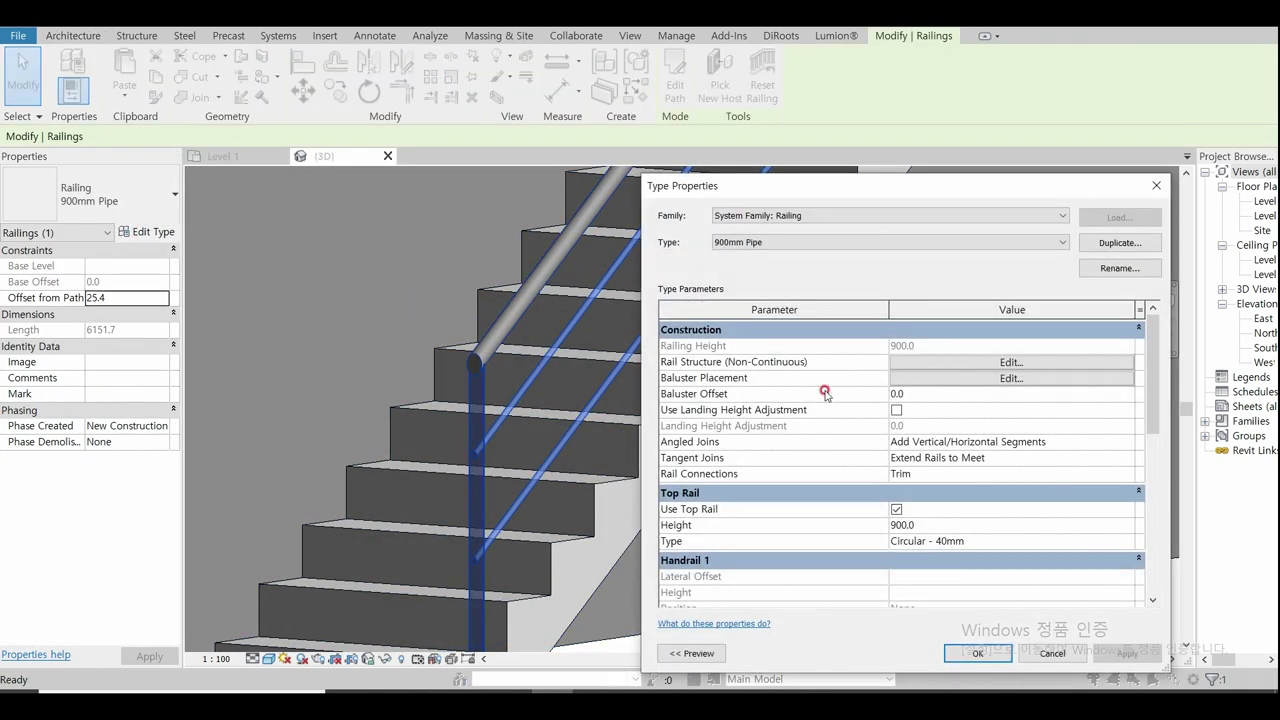
{"action": "left_click", "coordinate": [1022, 381]}
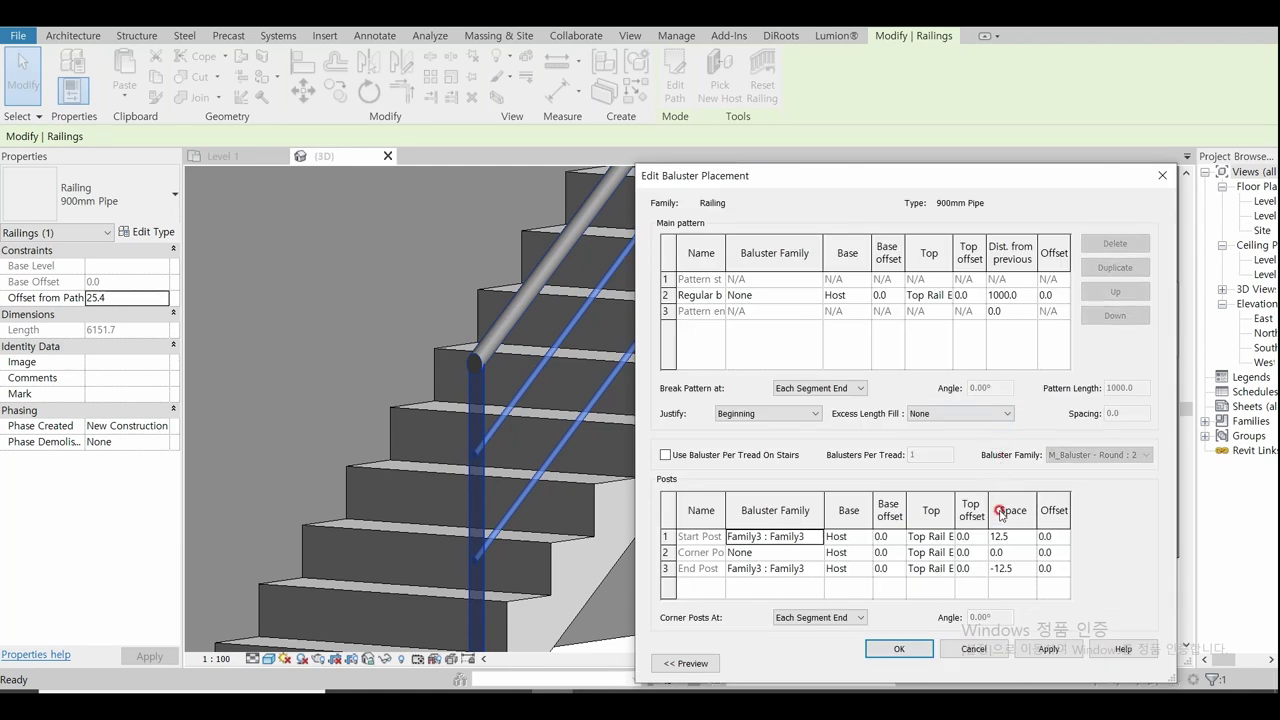
{"action": "left_click_drag", "start_coordinate": [1012, 538], "coordinate": [968, 533]}
{"action": "type", "text": "00"}
{"action": "left_click", "coordinate": [899, 648]}
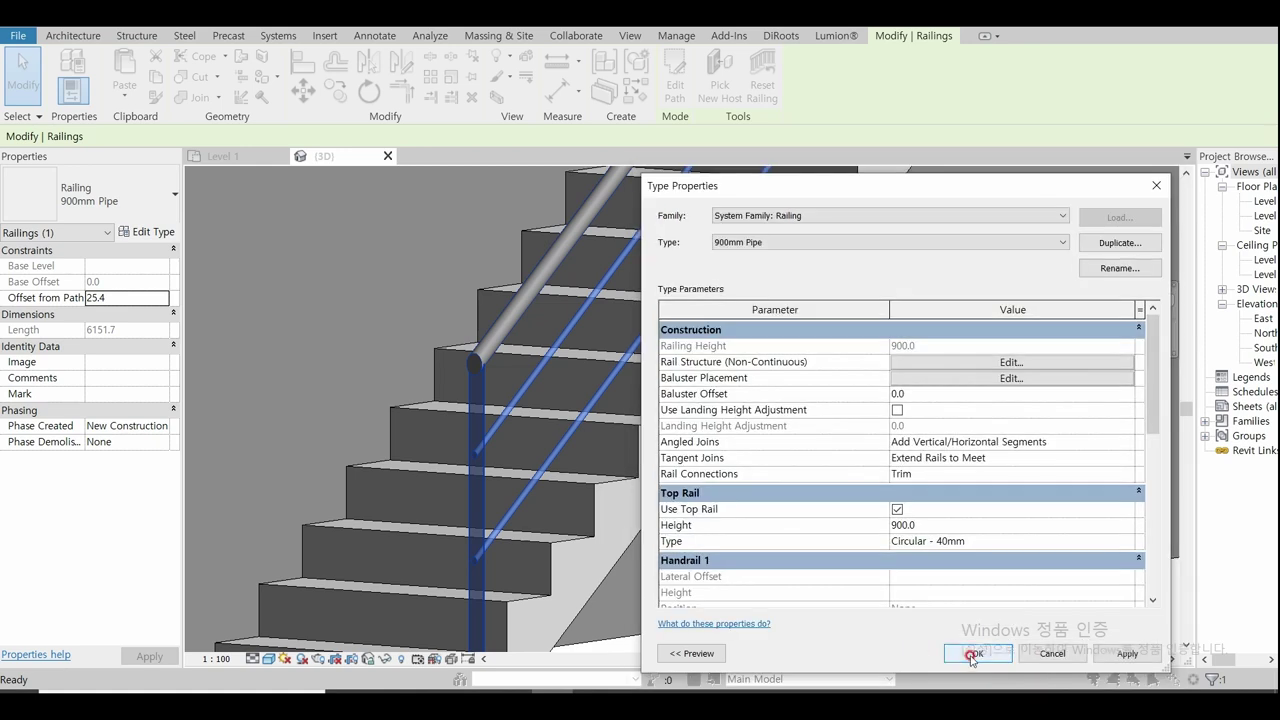
{"action": "left_click", "coordinate": [971, 652]}
Step: Orbit the stair to check the start post now sits at the stair start
{"action": "scroll", "coordinate": [763, 551], "scroll_direction": "down", "scroll_amount": 3}
{"action": "left_click", "coordinate": [763, 560]}
{"action": "mouse_move", "coordinate": [763, 568]}
{"action": "middle_mouse_down", "text": "shift"}
{"action": "mouse_move", "coordinate": [734, 586]}
{"action": "mouse_move", "coordinate": [623, 594]}
{"action": "mouse_move", "coordinate": [686, 608]}
{"action": "mouse_move", "coordinate": [730, 597]}
{"action": "mouse_move", "coordinate": [557, 551]}
{"action": "middle_mouse_up", "text": "shift"}
{"action": "scroll", "coordinate": [443, 434], "scroll_direction": "up", "scroll_amount": 2}
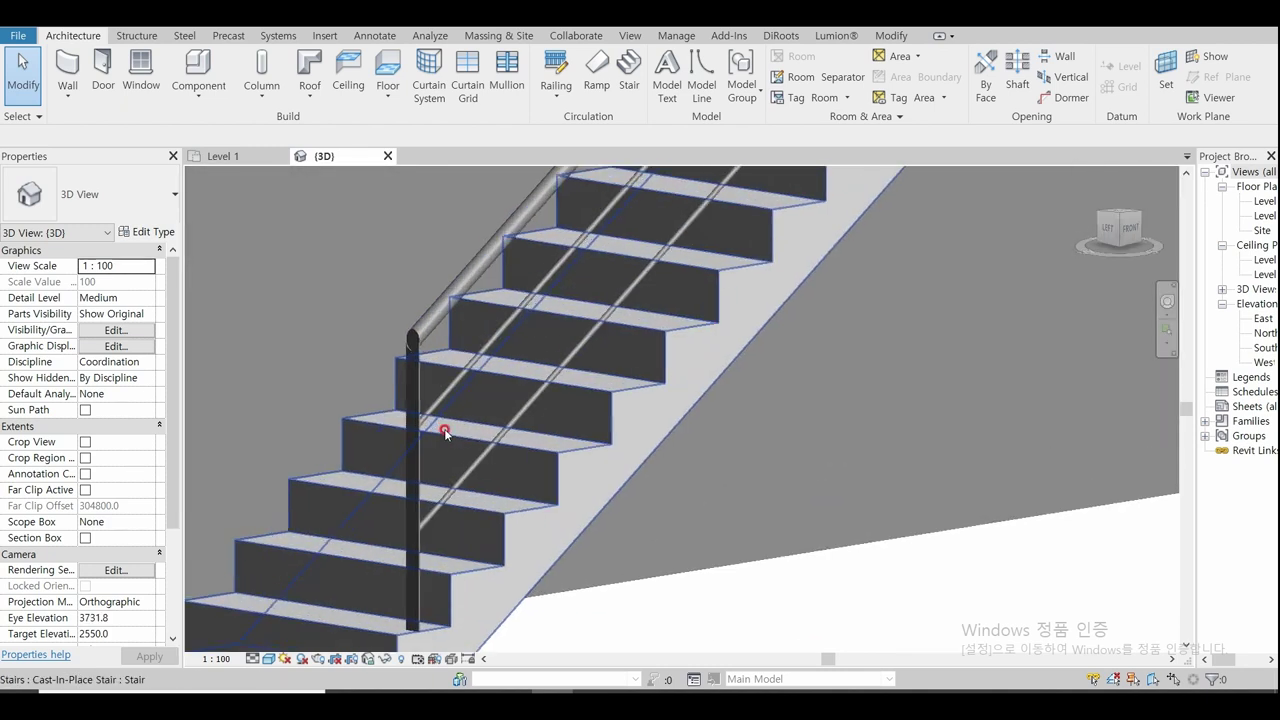
{"action": "scroll", "coordinate": [429, 394], "scroll_direction": "up", "scroll_amount": 2}
{"action": "scroll", "coordinate": [476, 514], "scroll_direction": "up", "scroll_amount": 3}
{"action": "scroll", "coordinate": [476, 510], "scroll_direction": "down", "scroll_amount": 2}
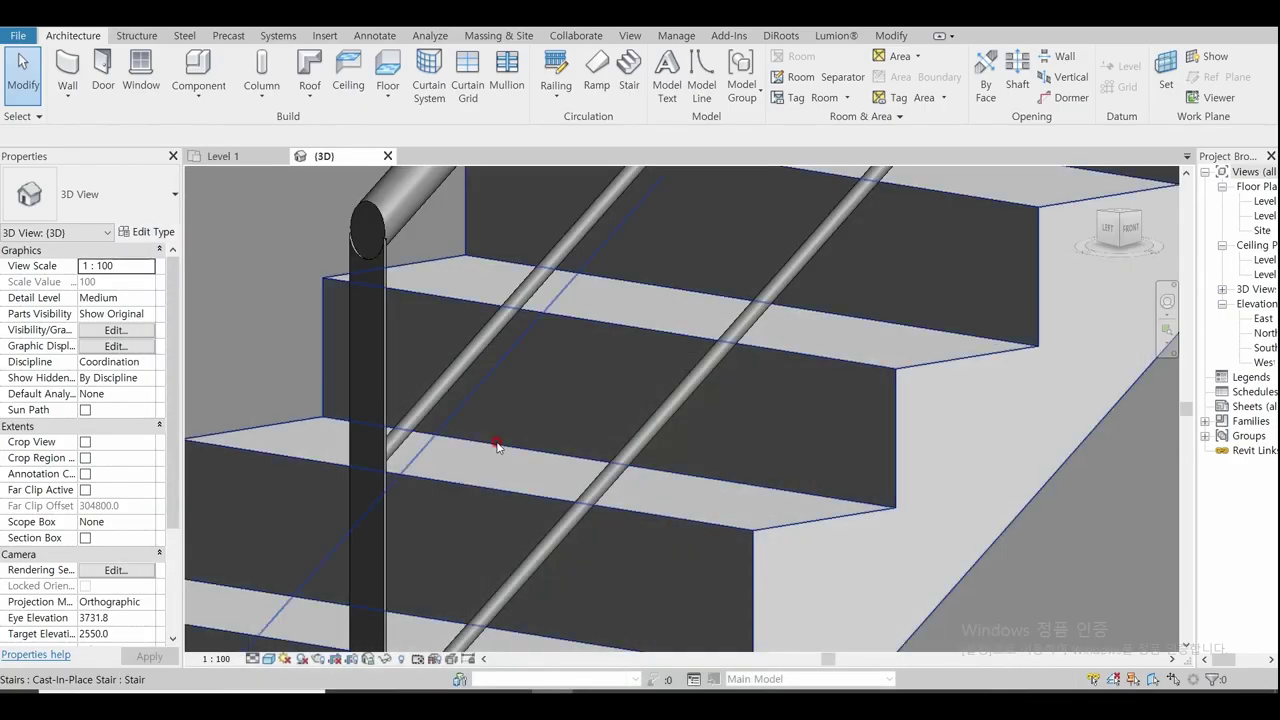
Step: Orbit around the whole stair in 3D and clear the selection
{"action": "scroll", "coordinate": [453, 322], "scroll_direction": "down", "scroll_amount": 2}
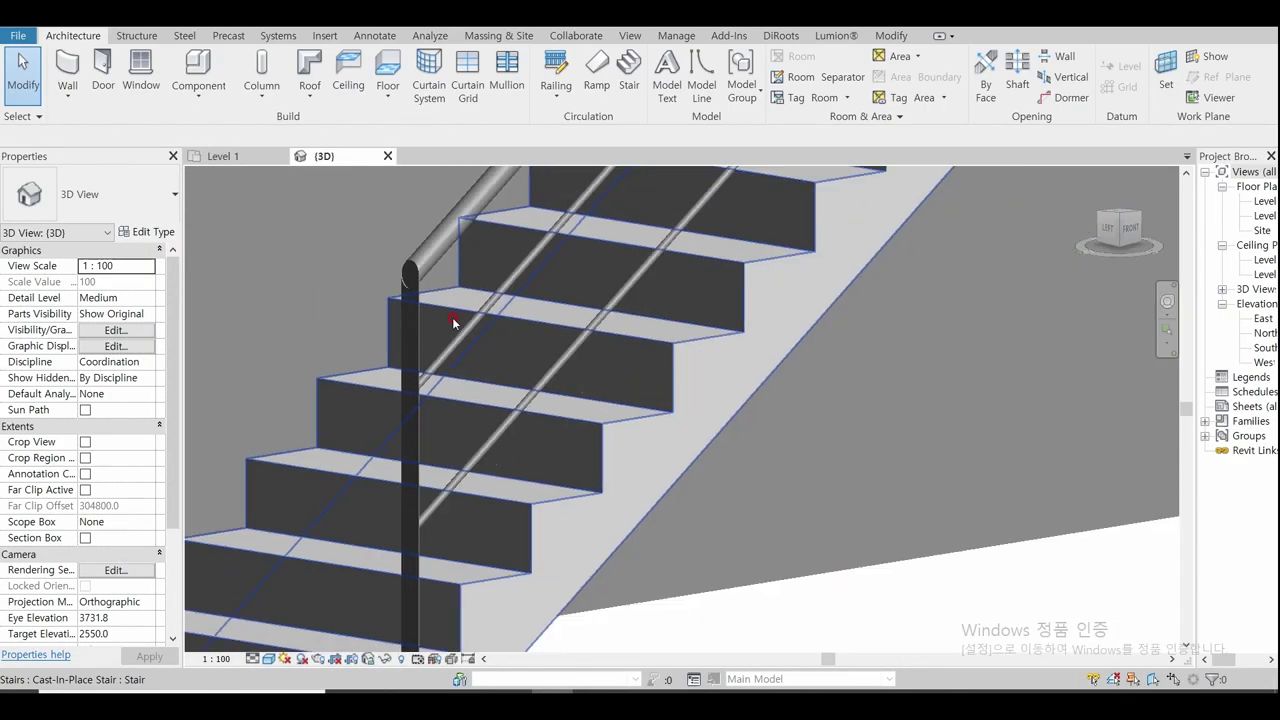
{"action": "scroll", "coordinate": [453, 322], "scroll_direction": "down", "scroll_amount": 2}
{"action": "scroll", "coordinate": [453, 322], "scroll_direction": "down", "scroll_amount": 2}
{"action": "middle_click_drag", "start_coordinate": [523, 494], "coordinate": [571, 560], "text": "shift"}
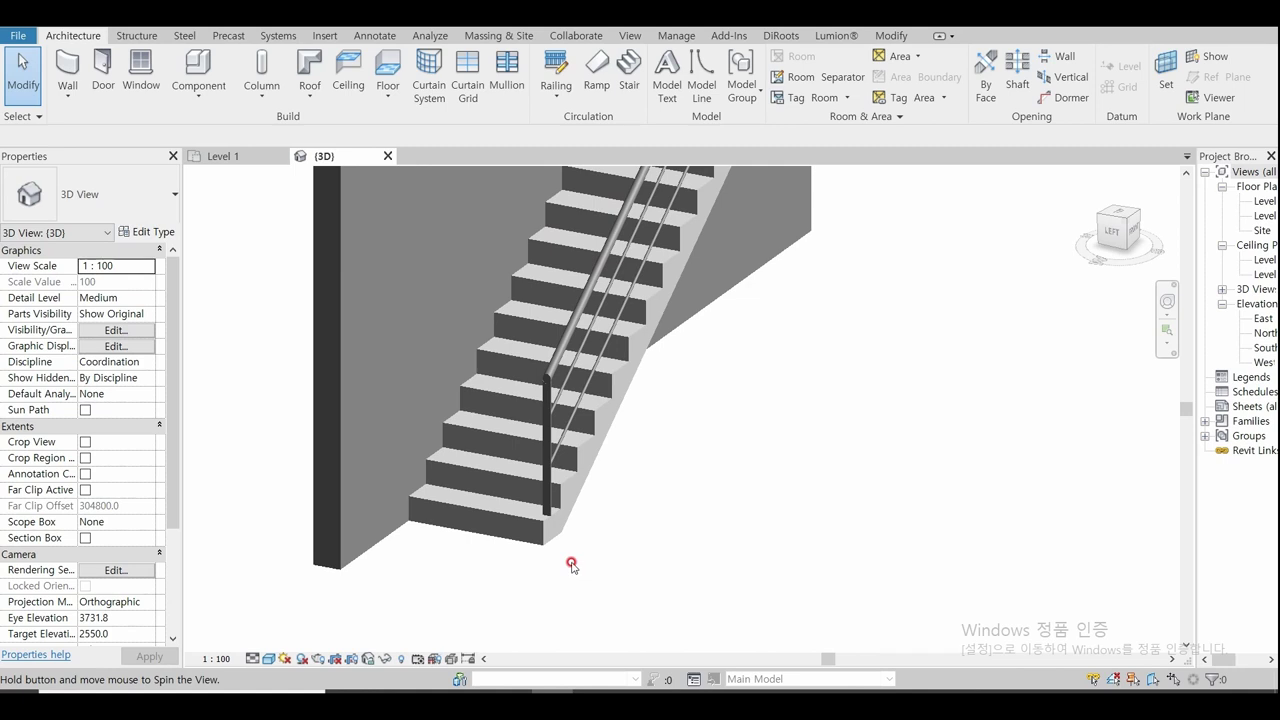
{"action": "left_click", "coordinate": [715, 415]}
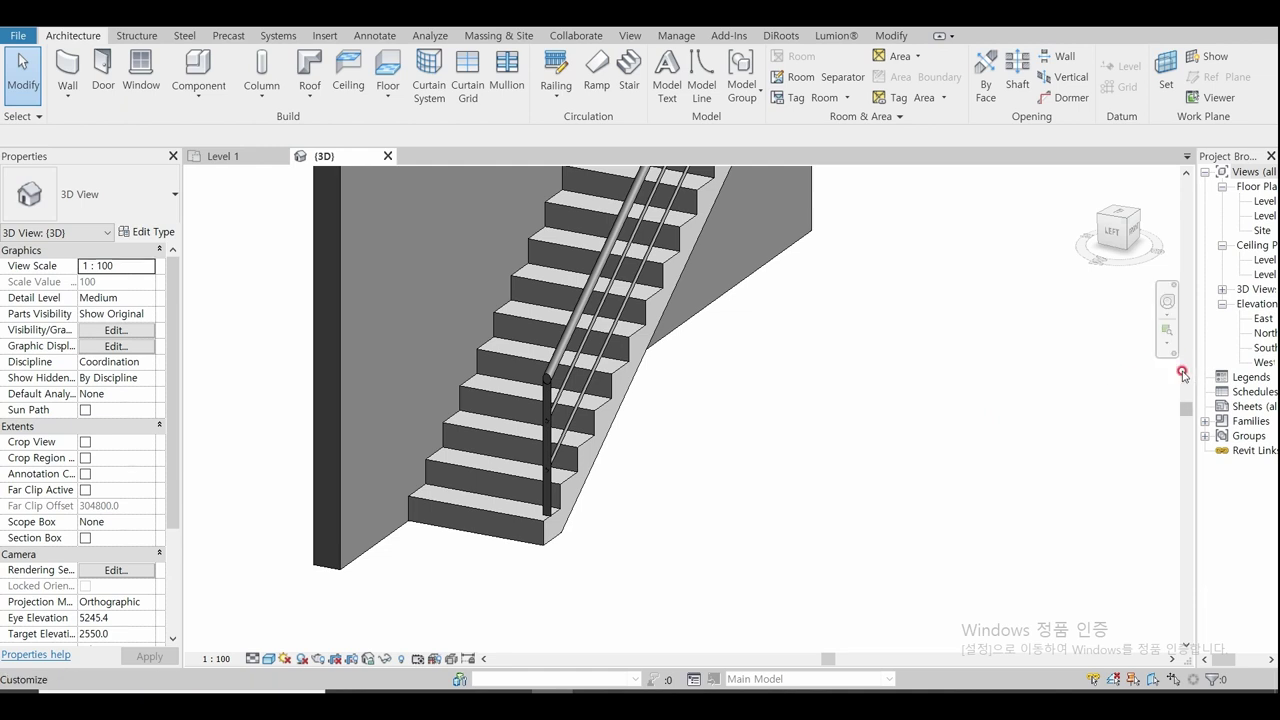
Step: Widen the Project Browser and open the West elevation view
{"action": "left_click_drag", "start_coordinate": [1190, 381], "coordinate": [1134, 385]}
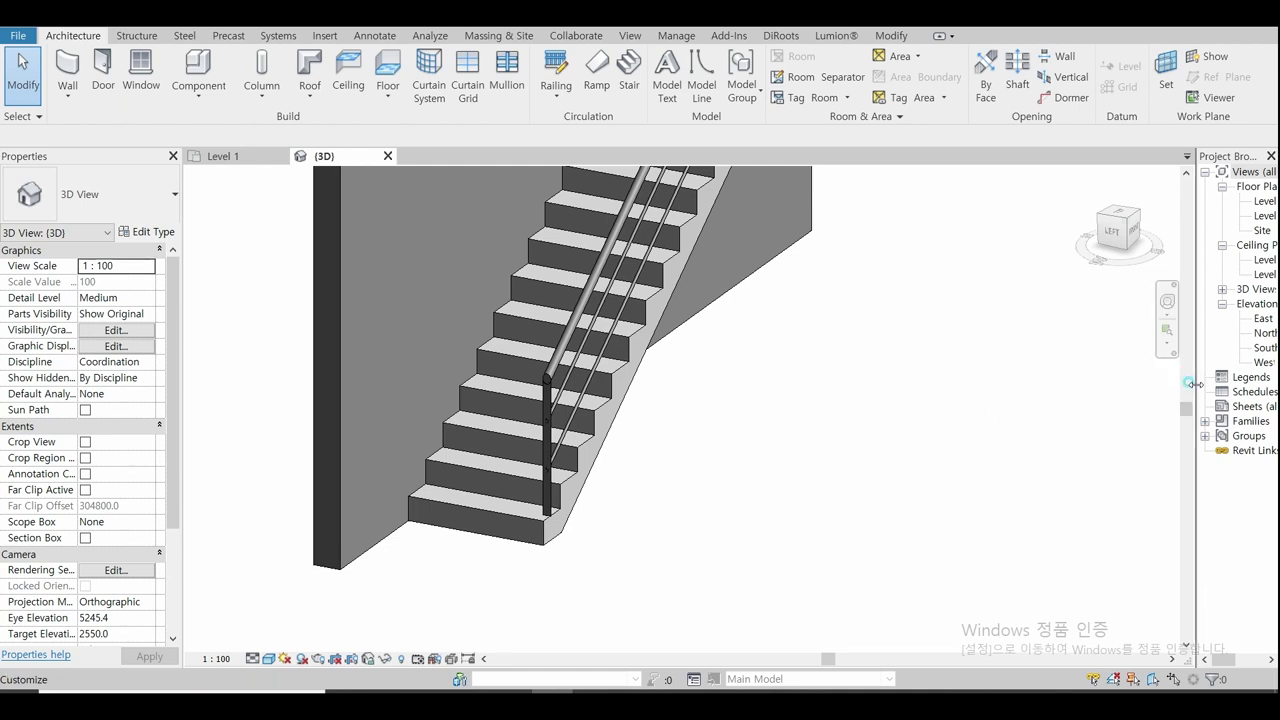
{"action": "left_click", "coordinate": [1165, 347]}
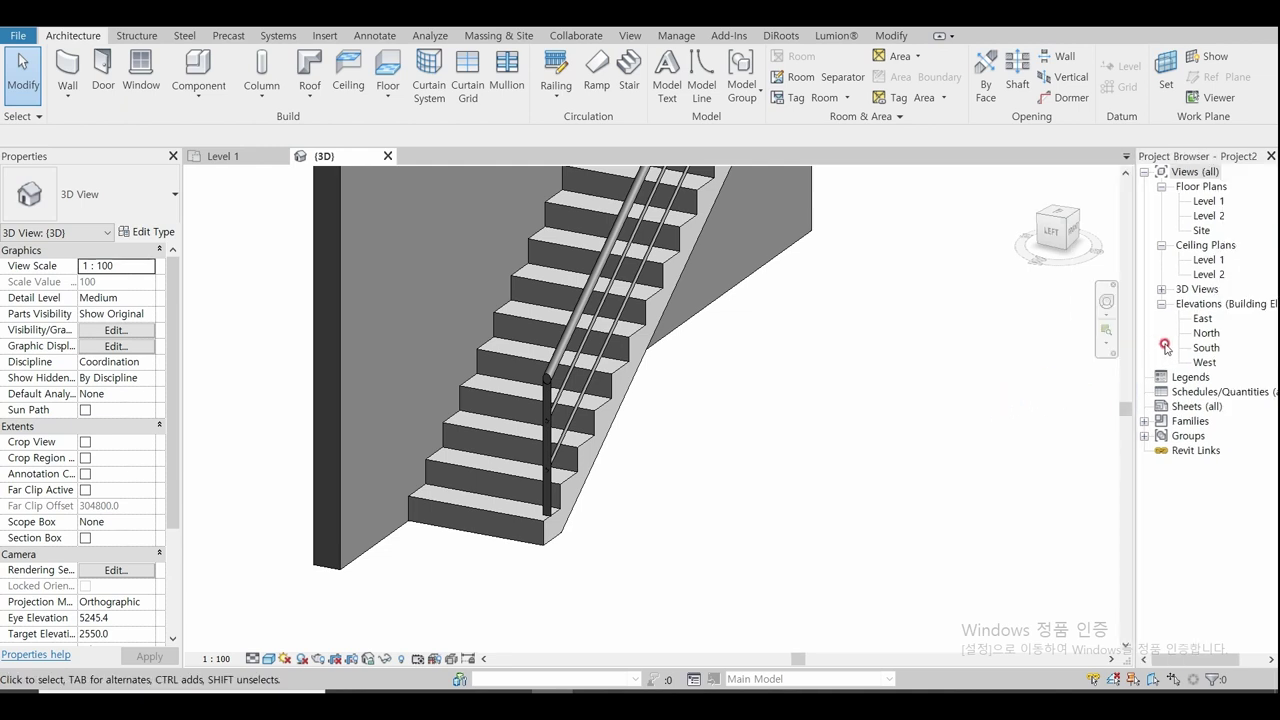
{"action": "left_click", "coordinate": [1207, 347]}
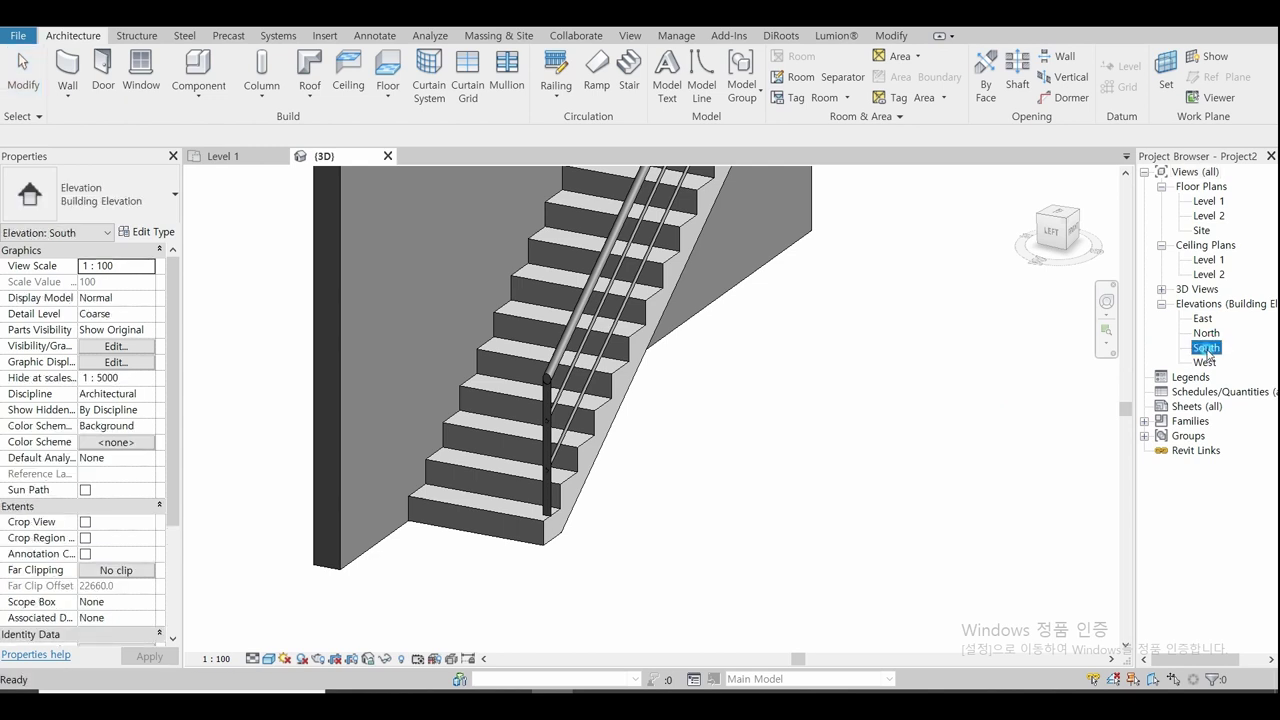
{"action": "left_click", "coordinate": [907, 406]}
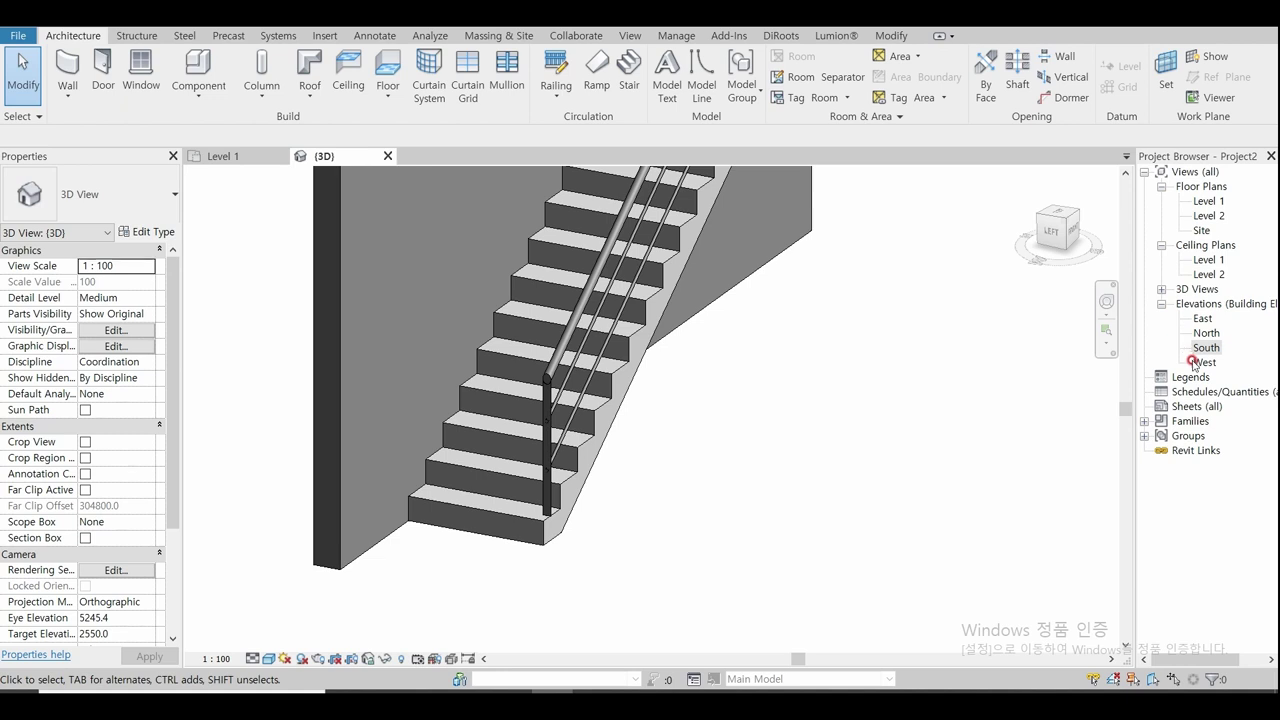
{"action": "double_click", "coordinate": [1193, 363]}
{"action": "scroll", "coordinate": [820, 413], "scroll_direction": "up", "scroll_amount": 3}
{"action": "scroll", "coordinate": [660, 531], "scroll_direction": "up", "scroll_amount": 2}
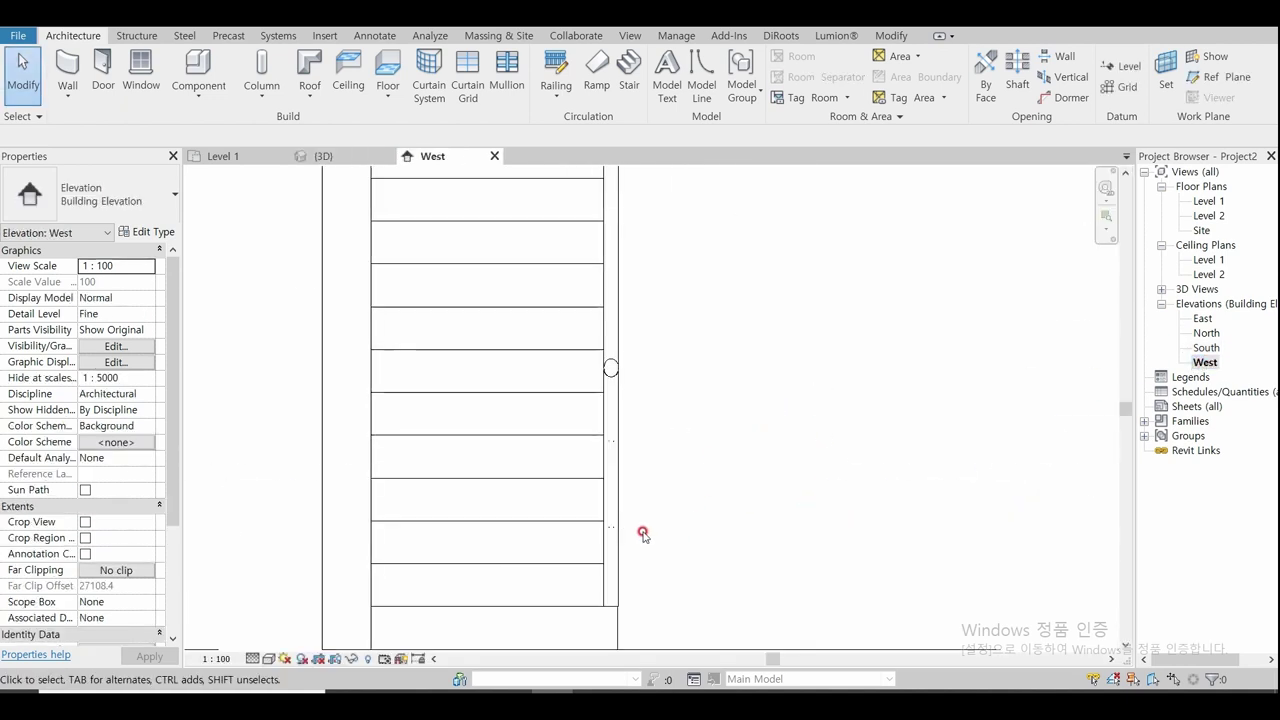
Step: Set the West elevation's visual style to Shaded
{"action": "left_click", "coordinate": [269, 659]}
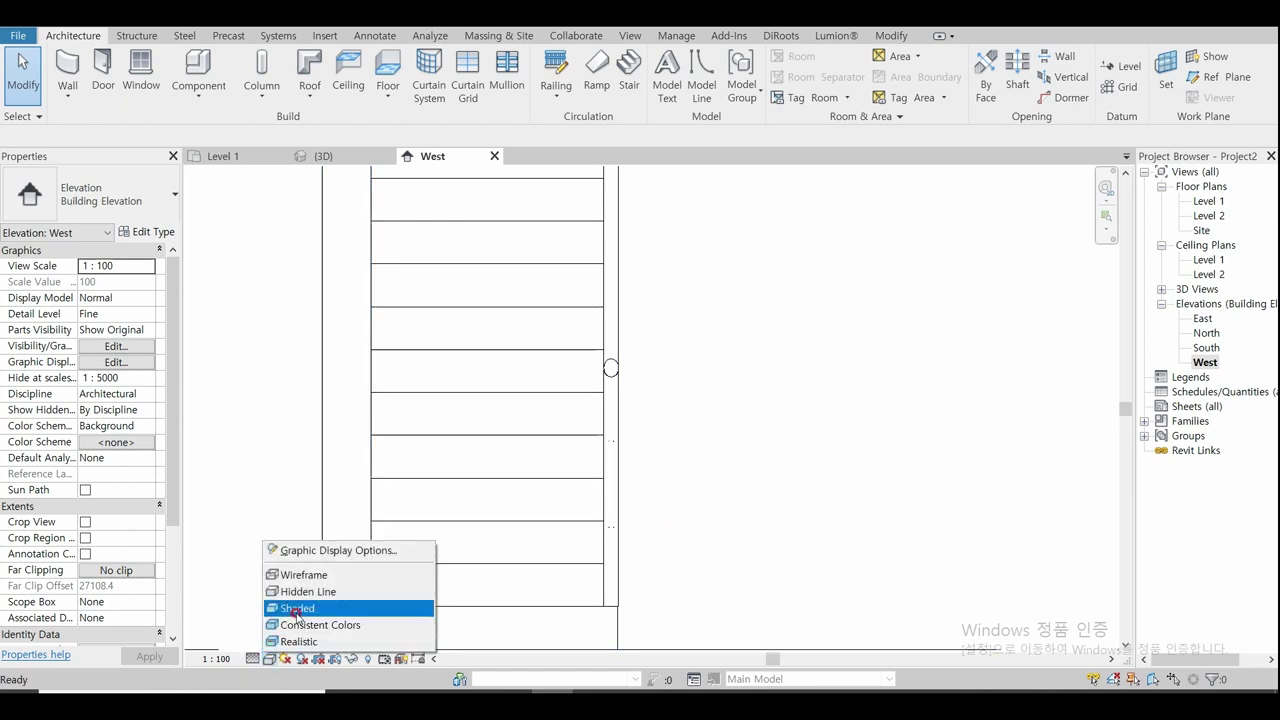
{"action": "left_click", "coordinate": [297, 608]}
{"action": "left_click", "coordinate": [252, 659]}
{"action": "left_click", "coordinate": [276, 641]}
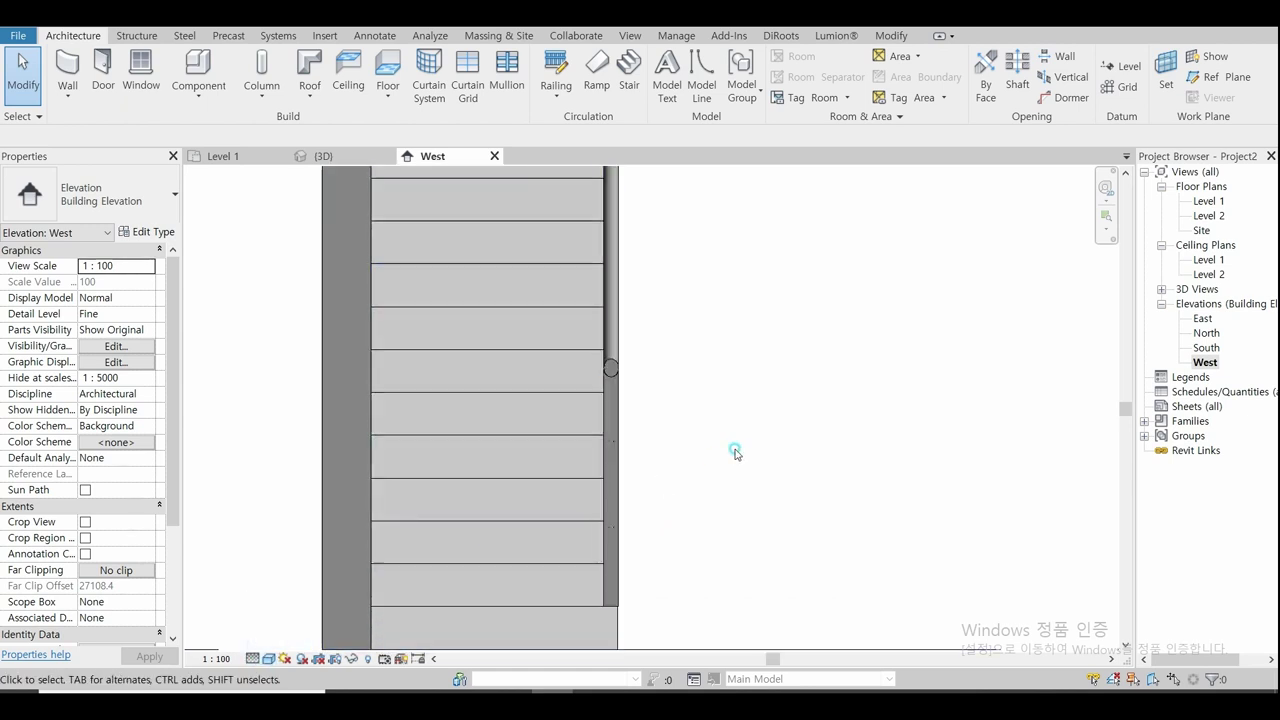
{"action": "scroll", "coordinate": [641, 354], "scroll_direction": "up", "scroll_amount": 3}
{"action": "scroll", "coordinate": [694, 317], "scroll_direction": "down", "scroll_amount": 1}
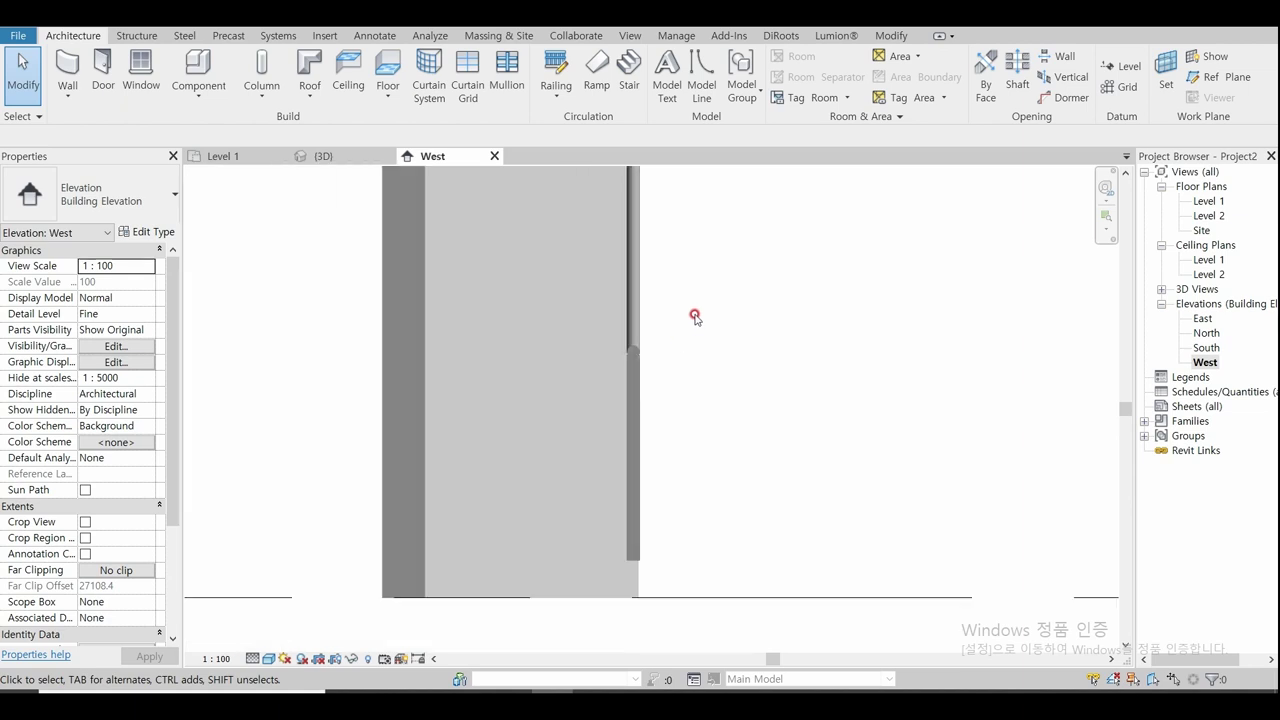
{"action": "scroll", "coordinate": [692, 400], "scroll_direction": "down", "scroll_amount": 1}
{"action": "scroll", "coordinate": [675, 515], "scroll_direction": "down", "scroll_amount": 1}
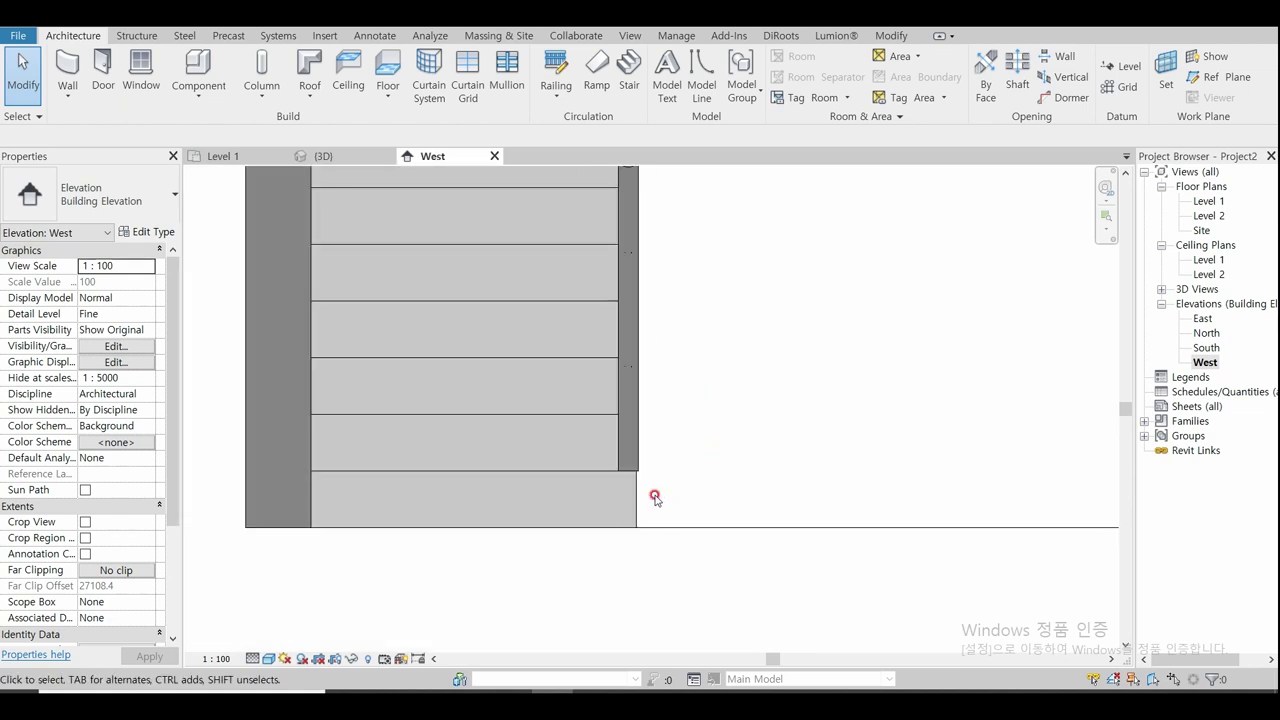
{"action": "scroll", "coordinate": [655, 497], "scroll_direction": "up", "scroll_amount": 2}
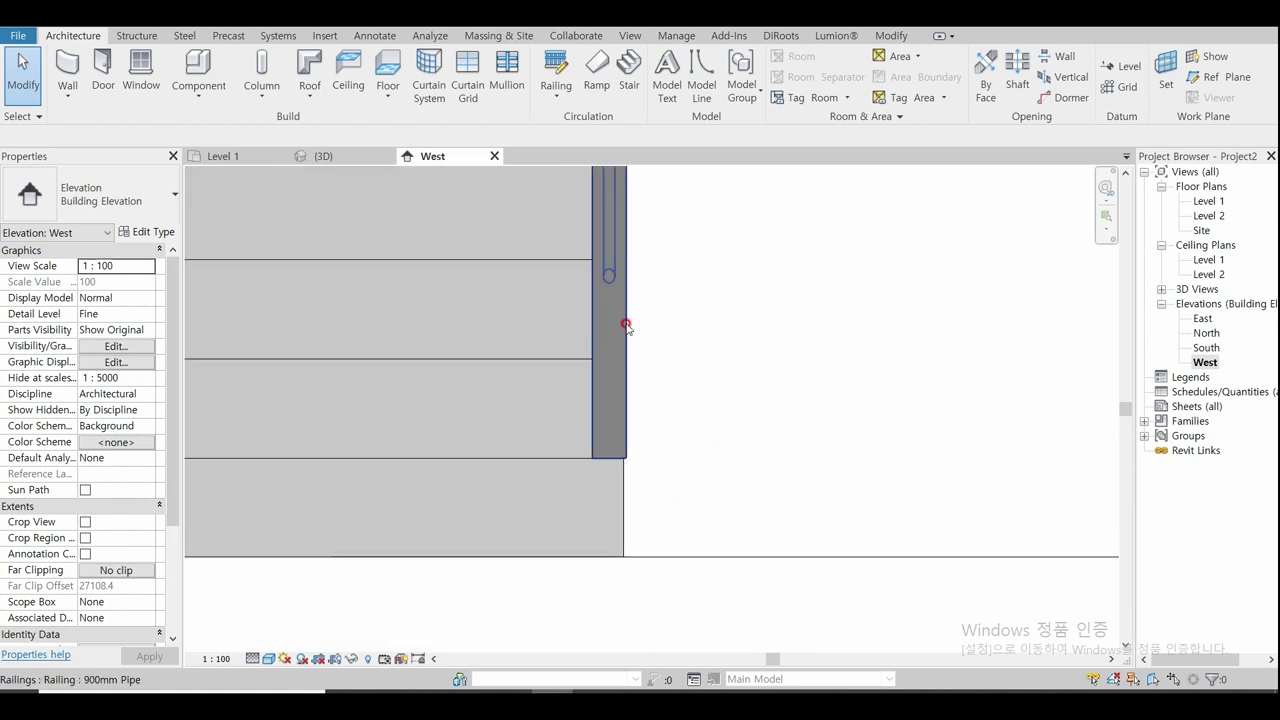
Step: Select the railing and check its Offset from Path, which reads 25.4
{"action": "left_click", "coordinate": [626, 326]}
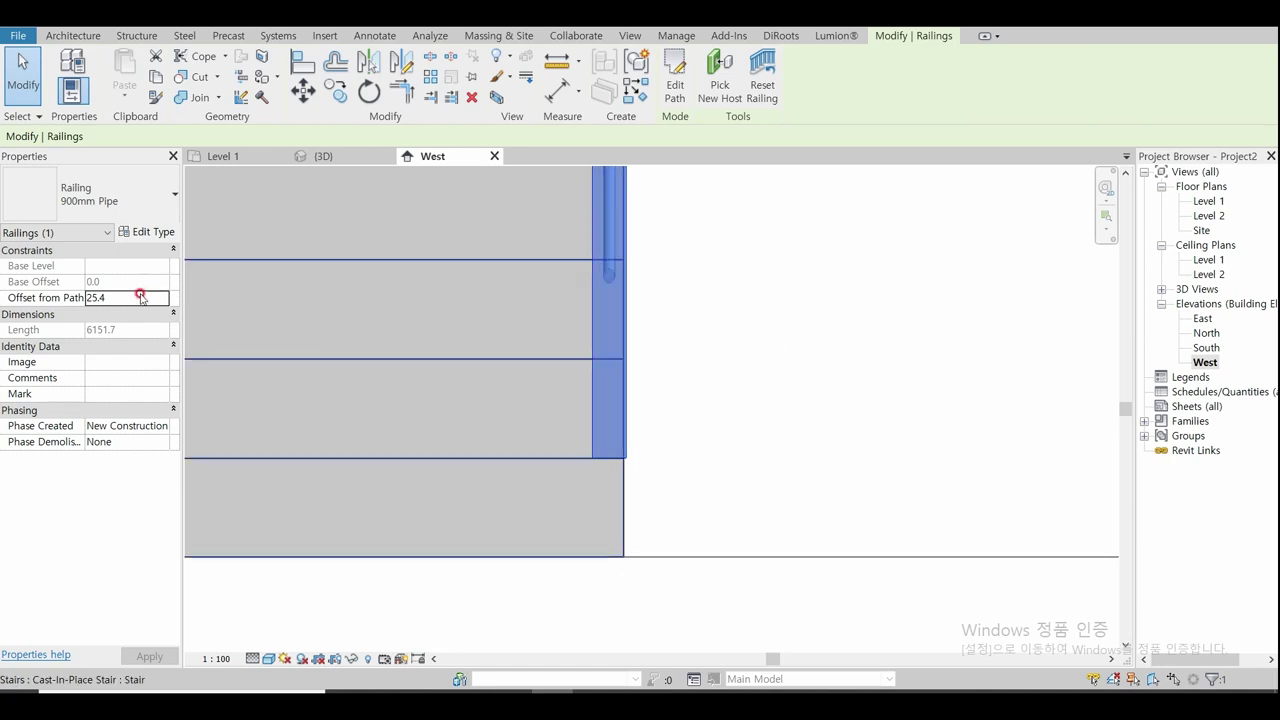
{"action": "double_click", "coordinate": [138, 294]}
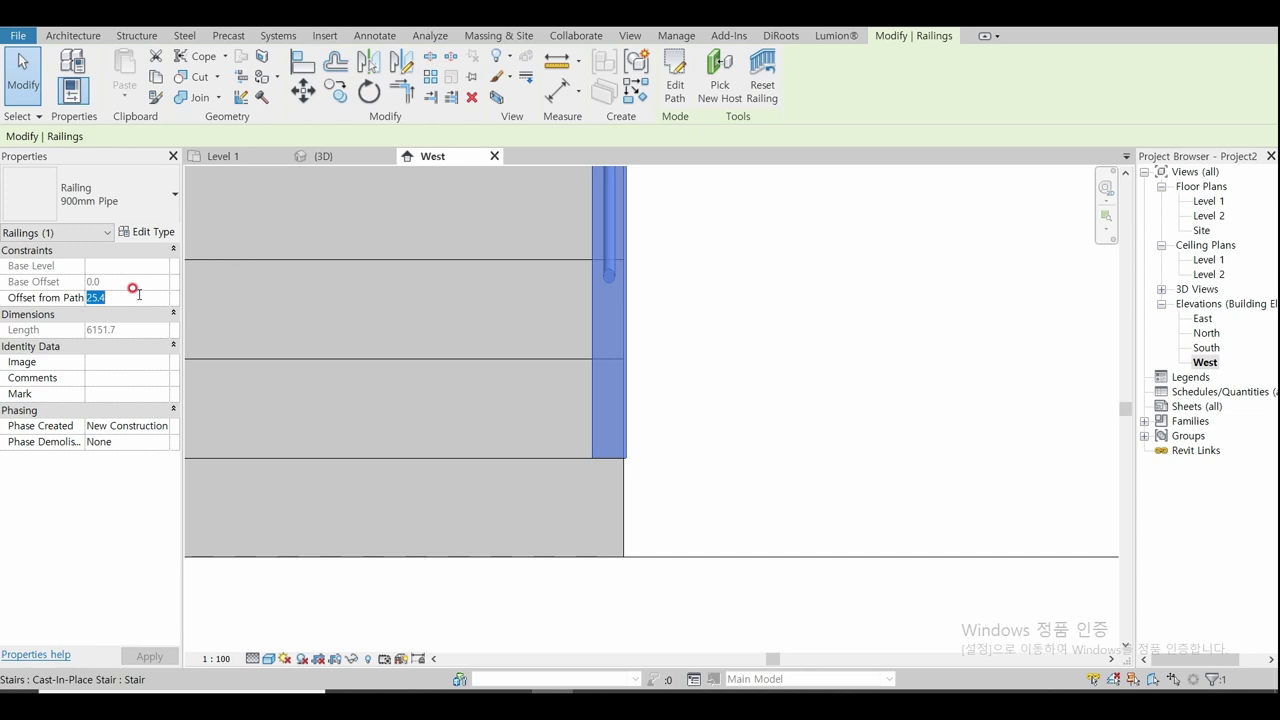
{"action": "left_click", "coordinate": [743, 420]}
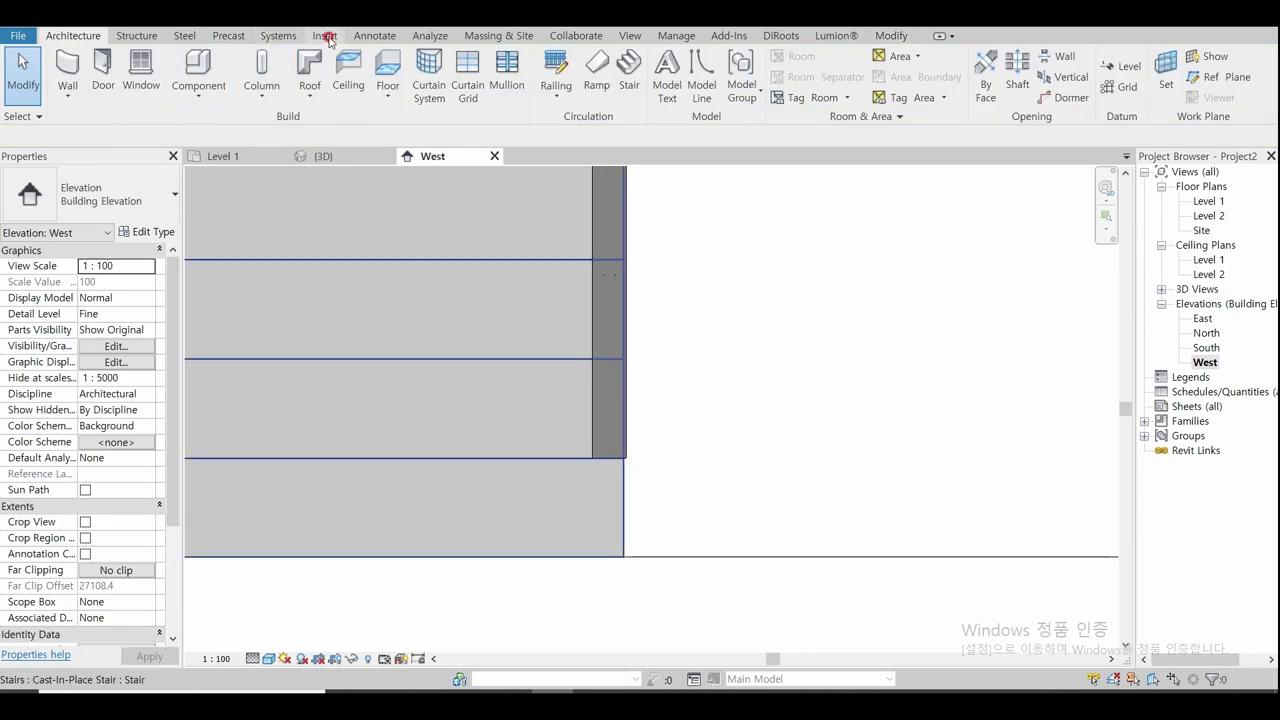
Step: Place a 55 aligned dimension from the railing to the stair edge, then reselect the railing
{"action": "left_click", "coordinate": [377, 38]}
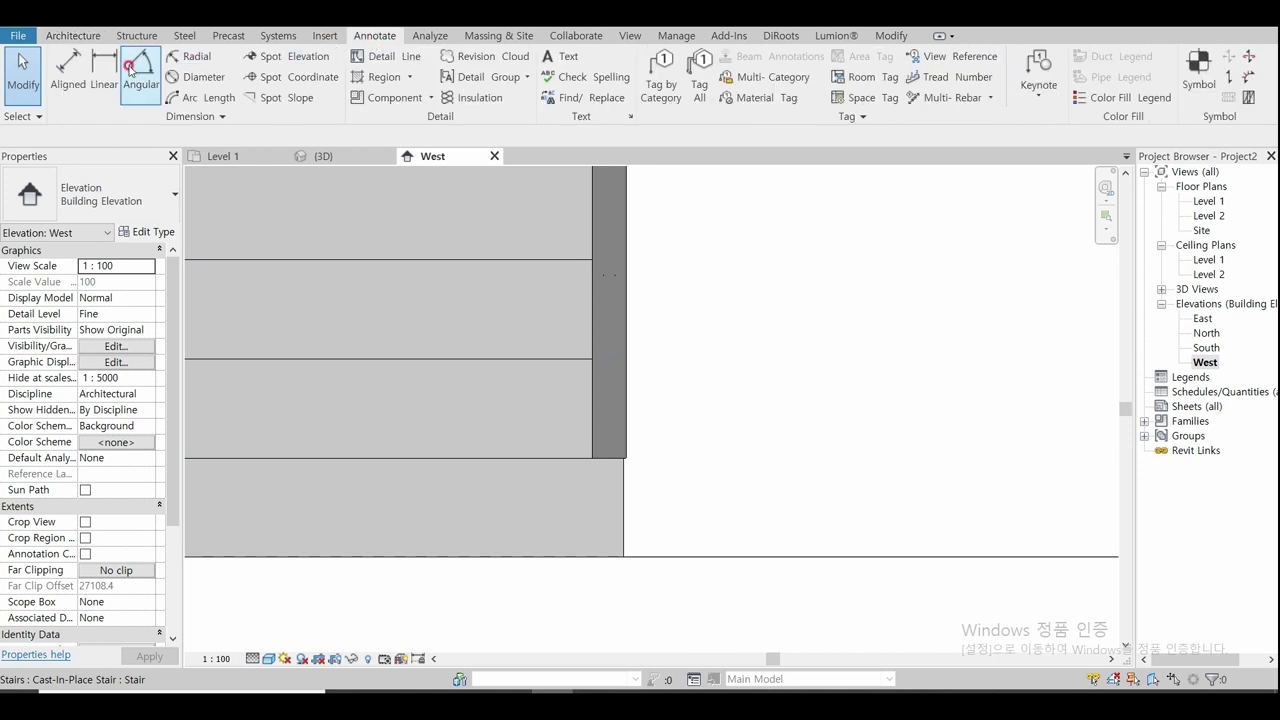
{"action": "left_click", "coordinate": [79, 77]}
{"action": "scroll", "coordinate": [674, 526], "scroll_direction": "up", "scroll_amount": 2}
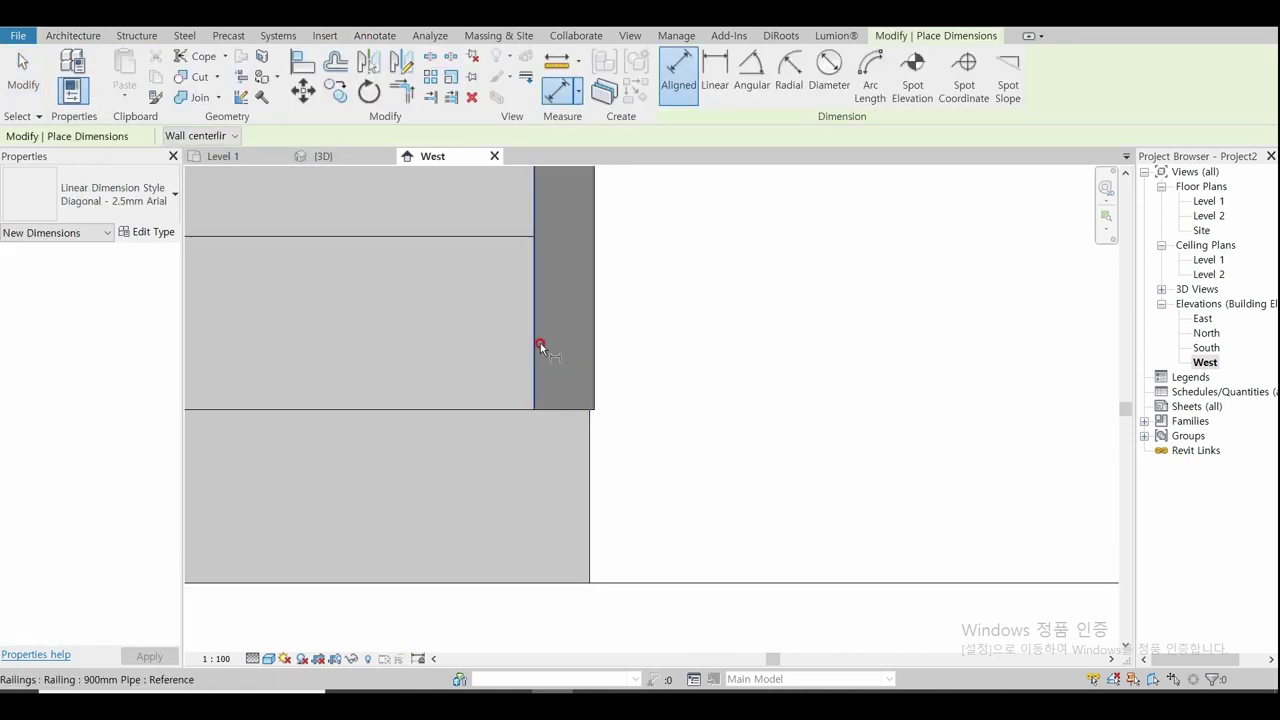
{"action": "left_click", "coordinate": [594, 500]}
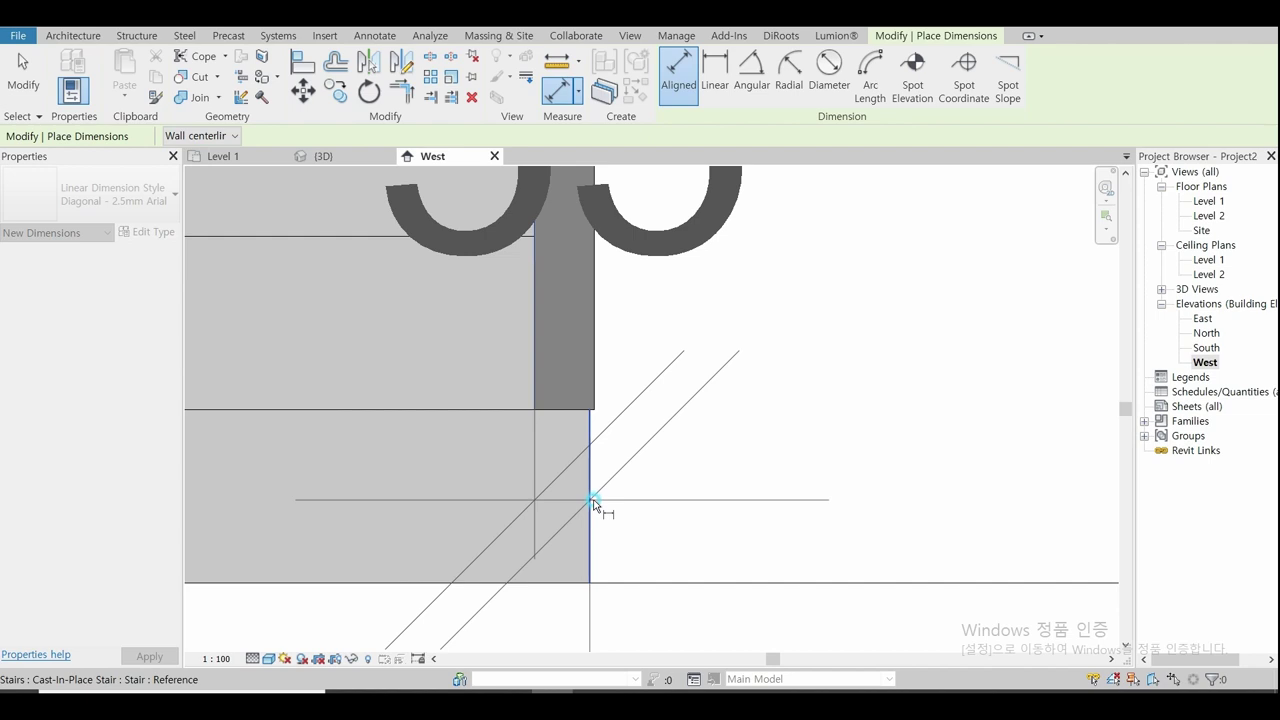
{"action": "scroll", "coordinate": [593, 500], "scroll_direction": "down", "scroll_amount": 3}
{"action": "scroll", "coordinate": [593, 500], "scroll_direction": "down", "scroll_amount": 2}
{"action": "scroll", "coordinate": [593, 502], "scroll_direction": "down", "scroll_amount": 1}
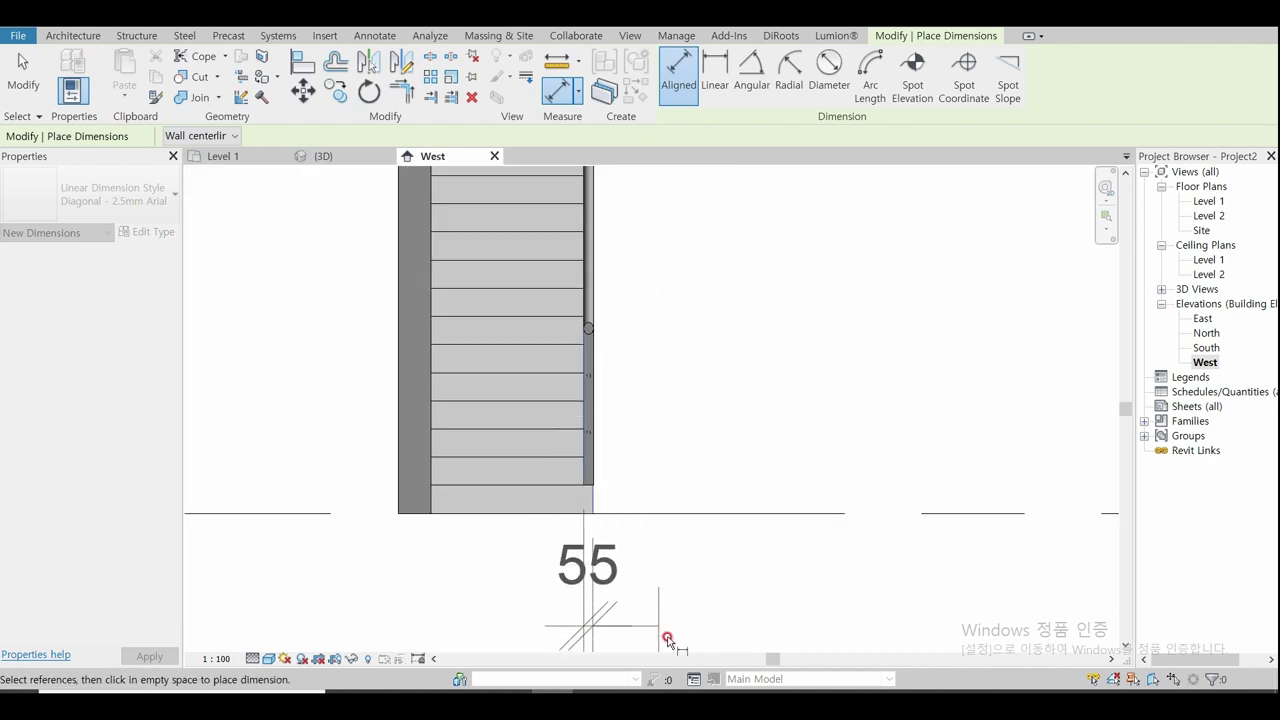
{"action": "left_click", "coordinate": [685, 623]}
{"action": "key", "text": "Escape"}
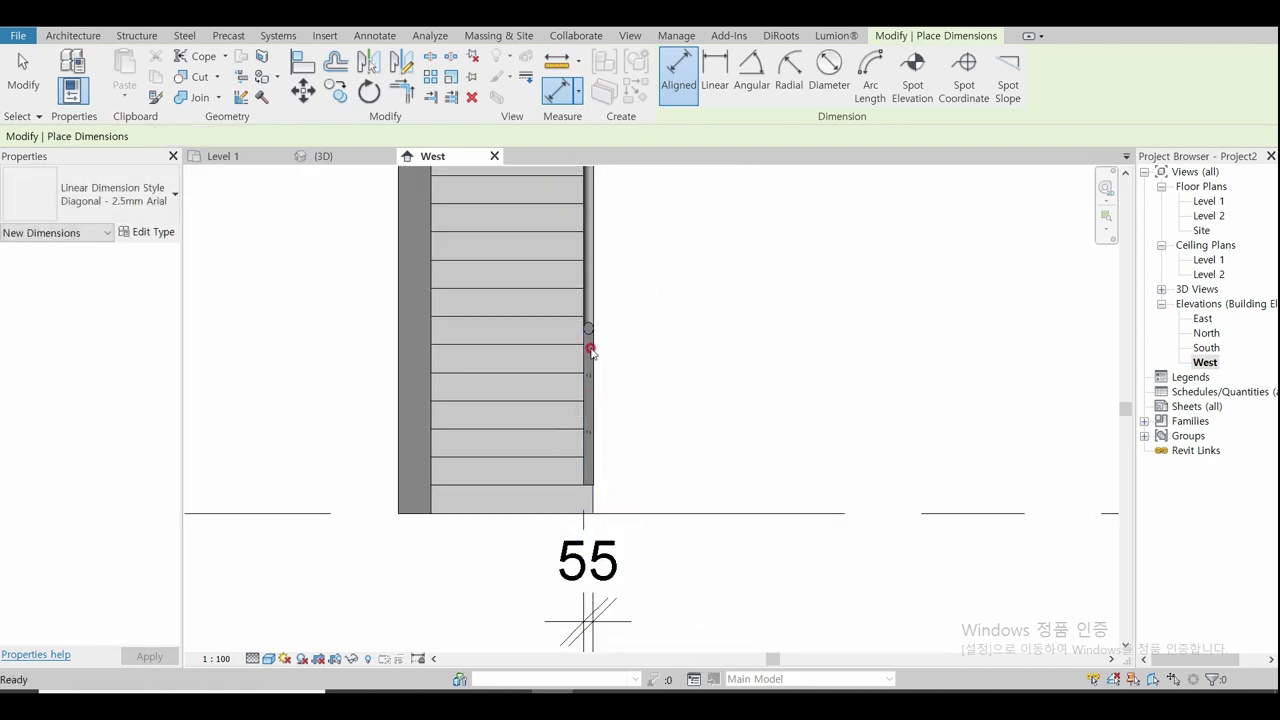
{"action": "key", "text": "Escape"}
{"action": "left_click", "coordinate": [594, 321]}
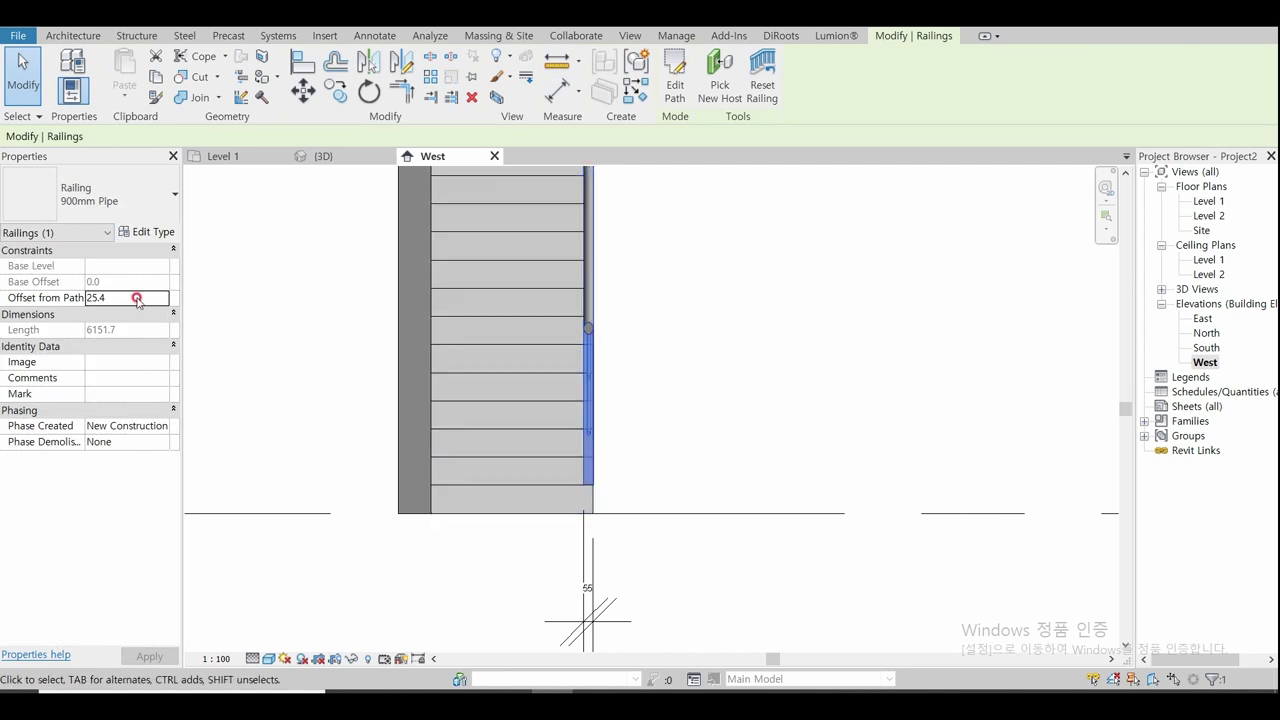
{"action": "double_click", "coordinate": [137, 298]}
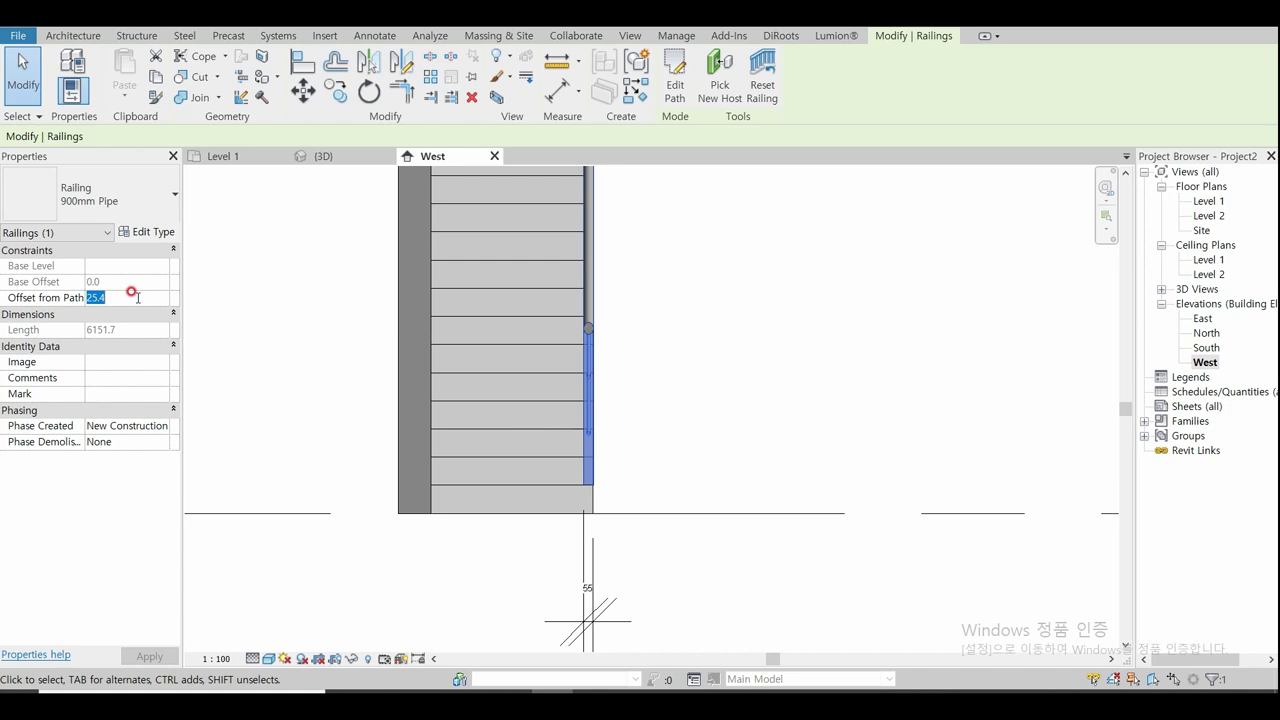
{"action": "type", "text": "80"}
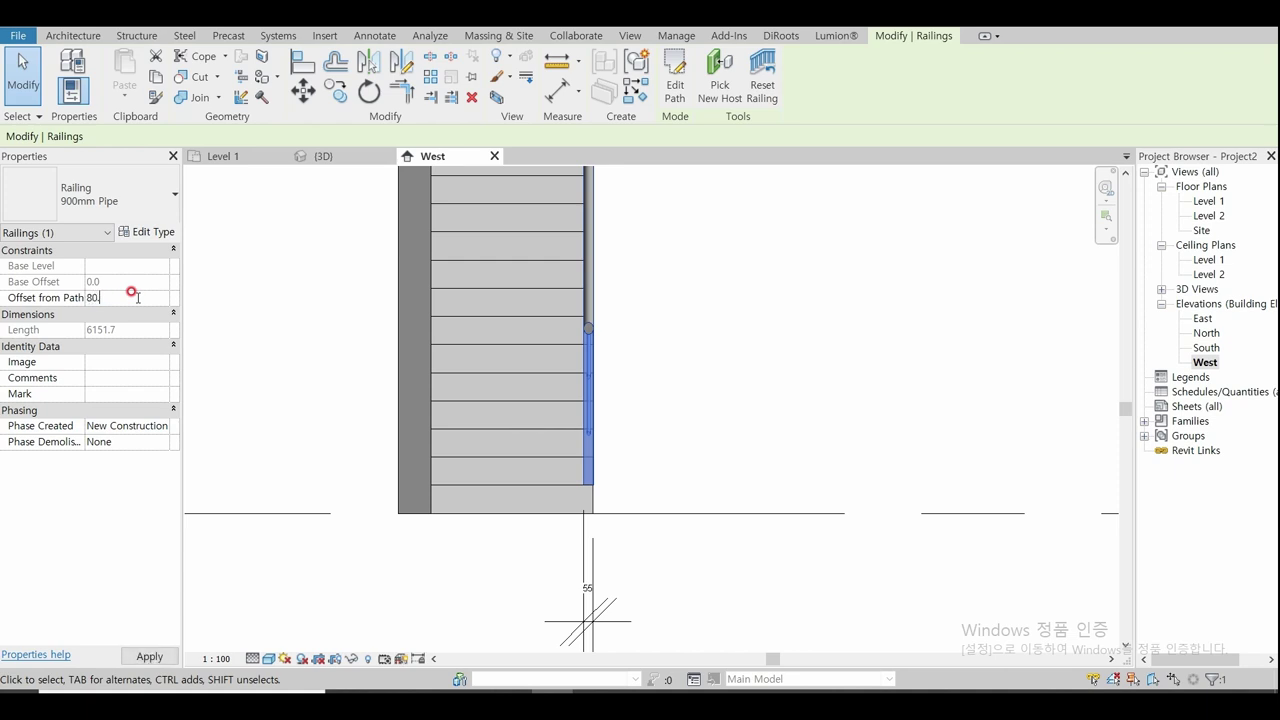
{"action": "type", "text": "4"}
{"action": "key", "text": "Return"}
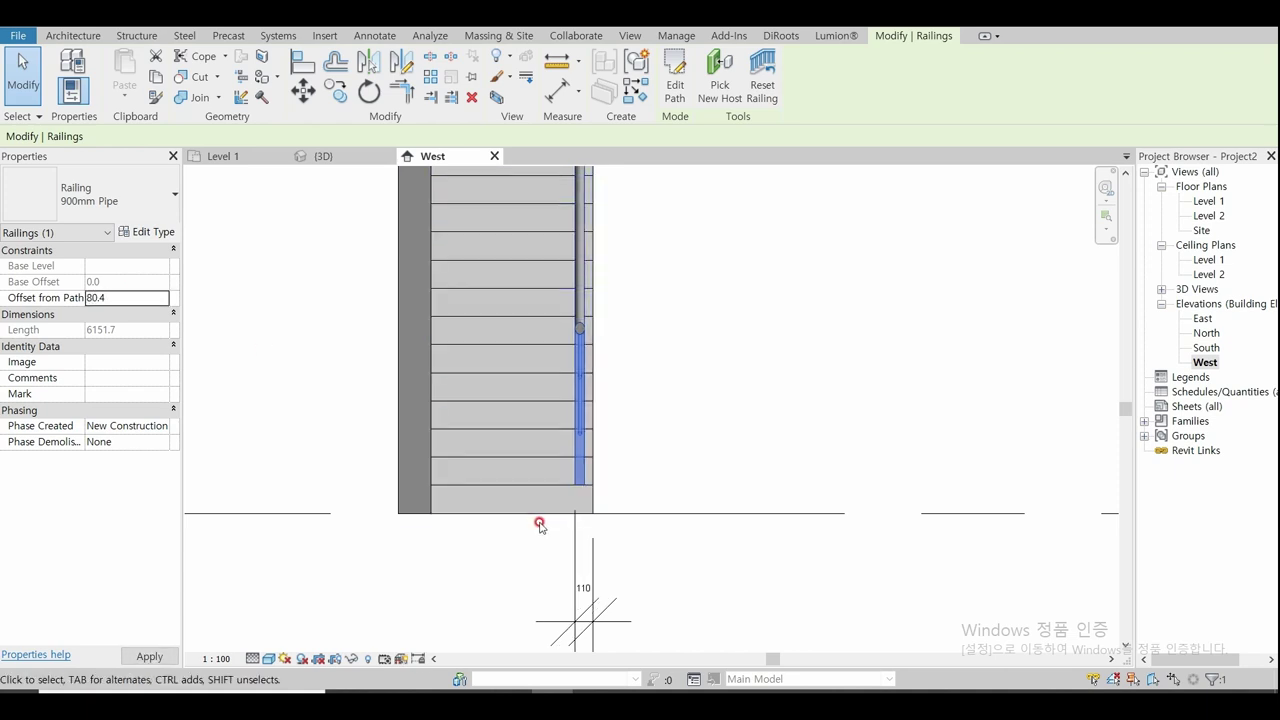
{"action": "left_click", "coordinate": [132, 295]}
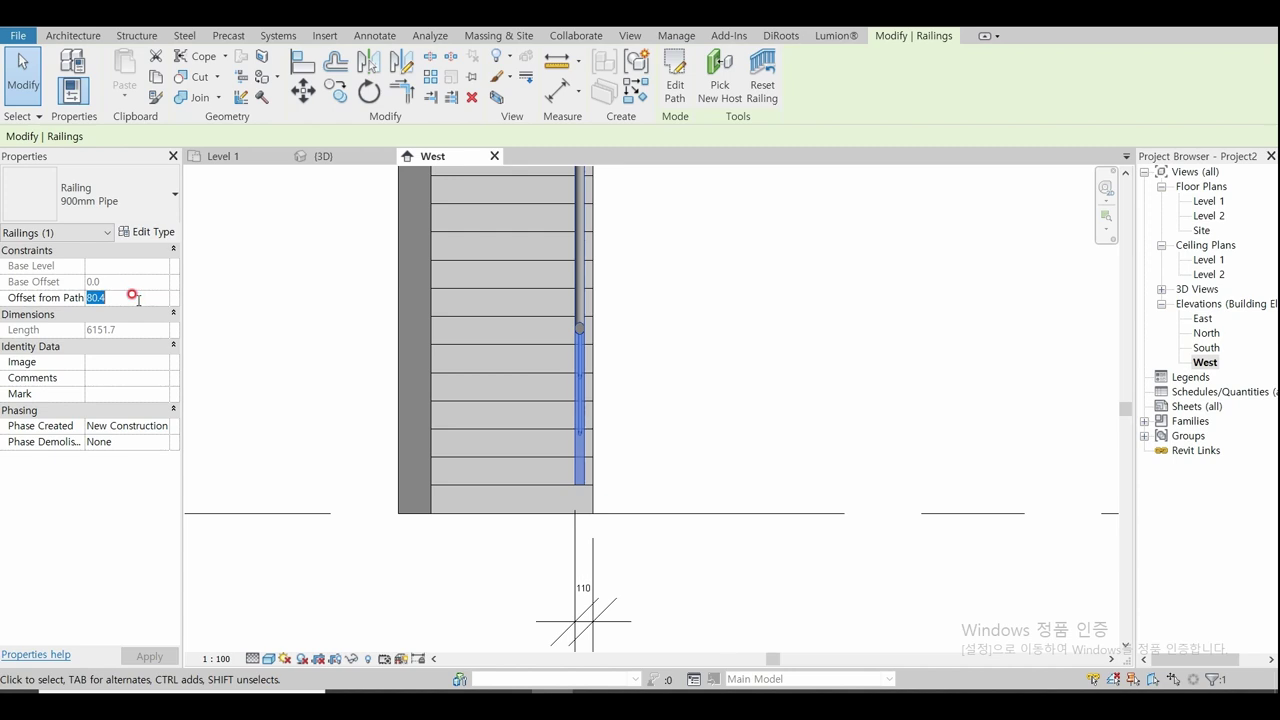
{"action": "type", "text": "-"}
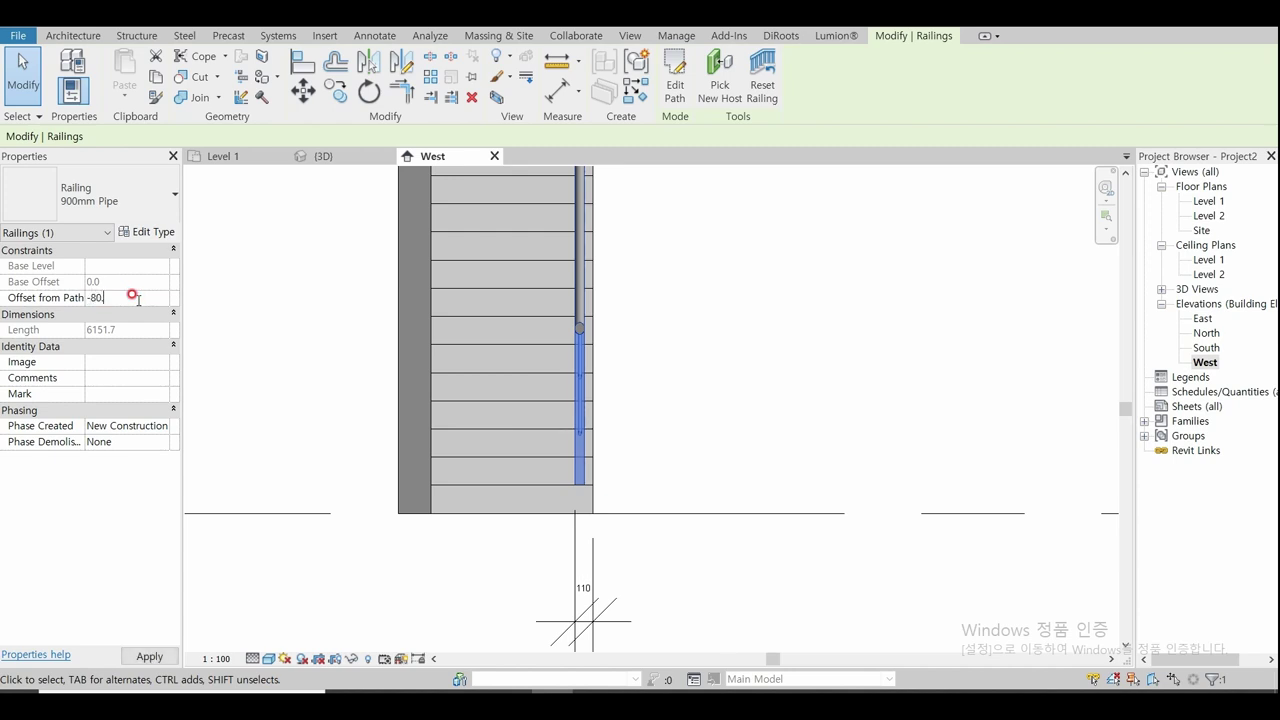
{"action": "type", "text": "4"}
{"action": "key", "text": "Return"}
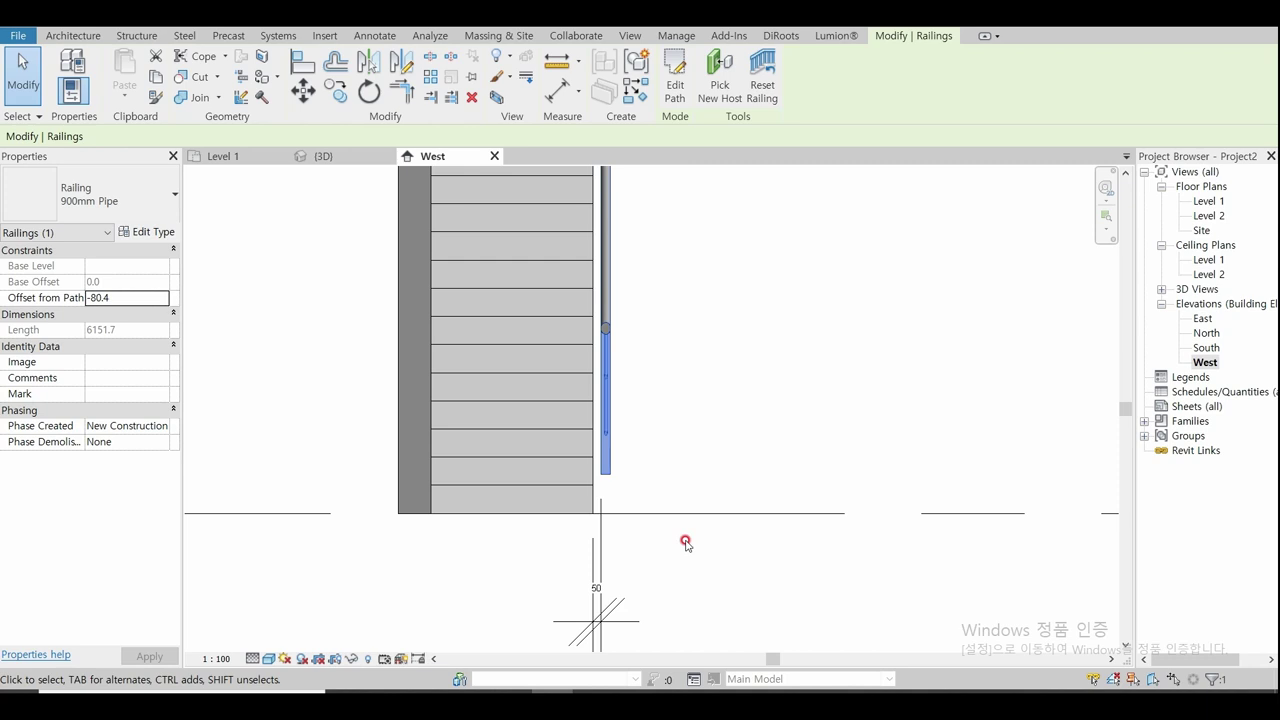
{"action": "key", "text": "ctrl+z"}
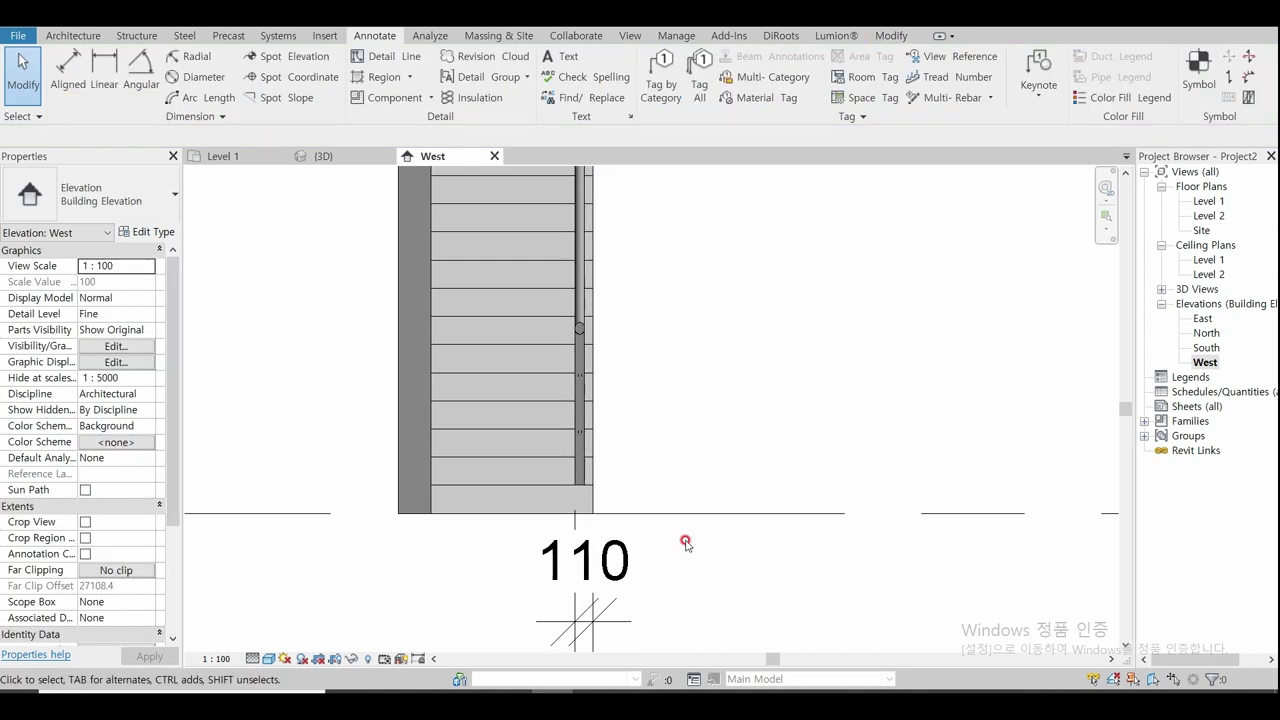
{"action": "key", "text": "ctrl+y"}
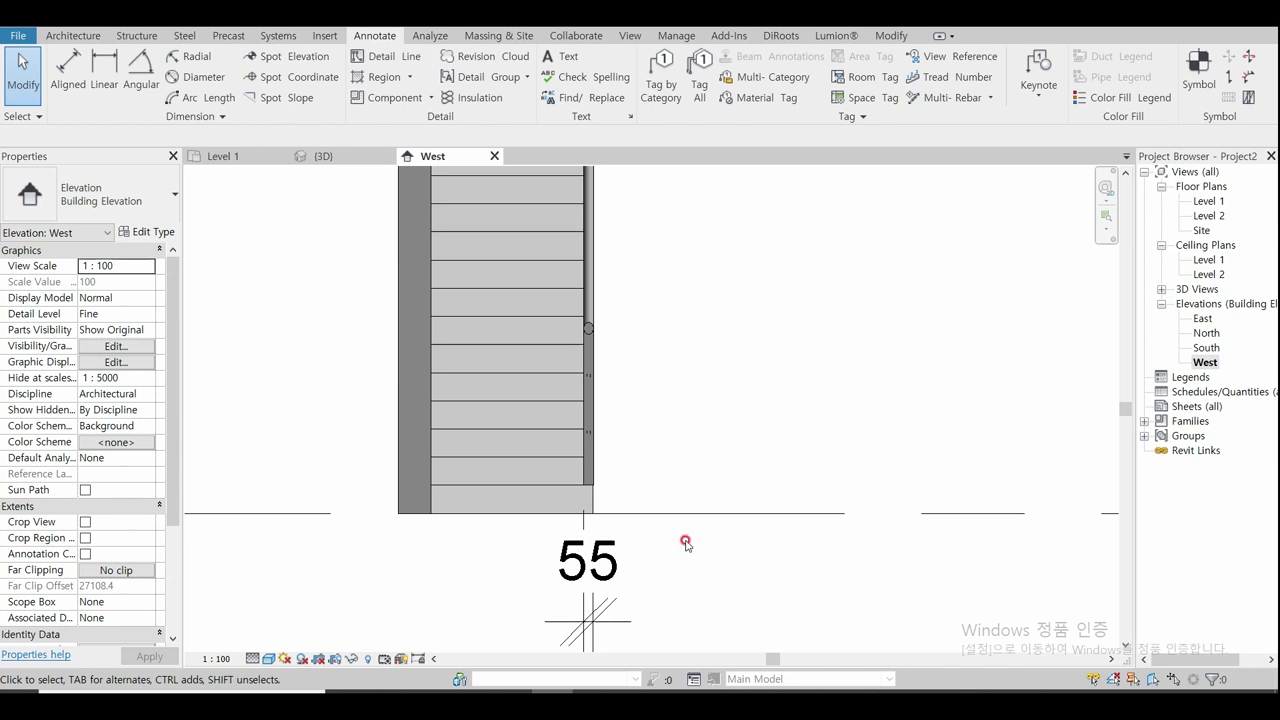
{"action": "left_click", "coordinate": [590, 330]}
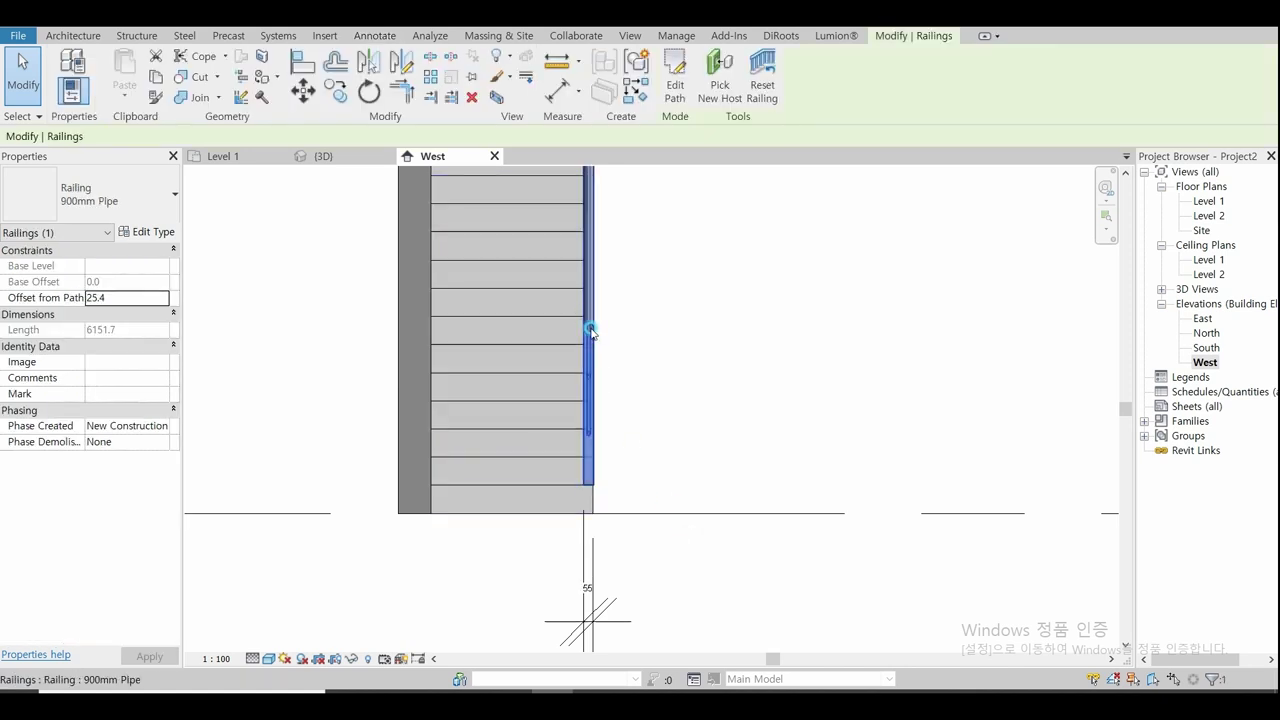
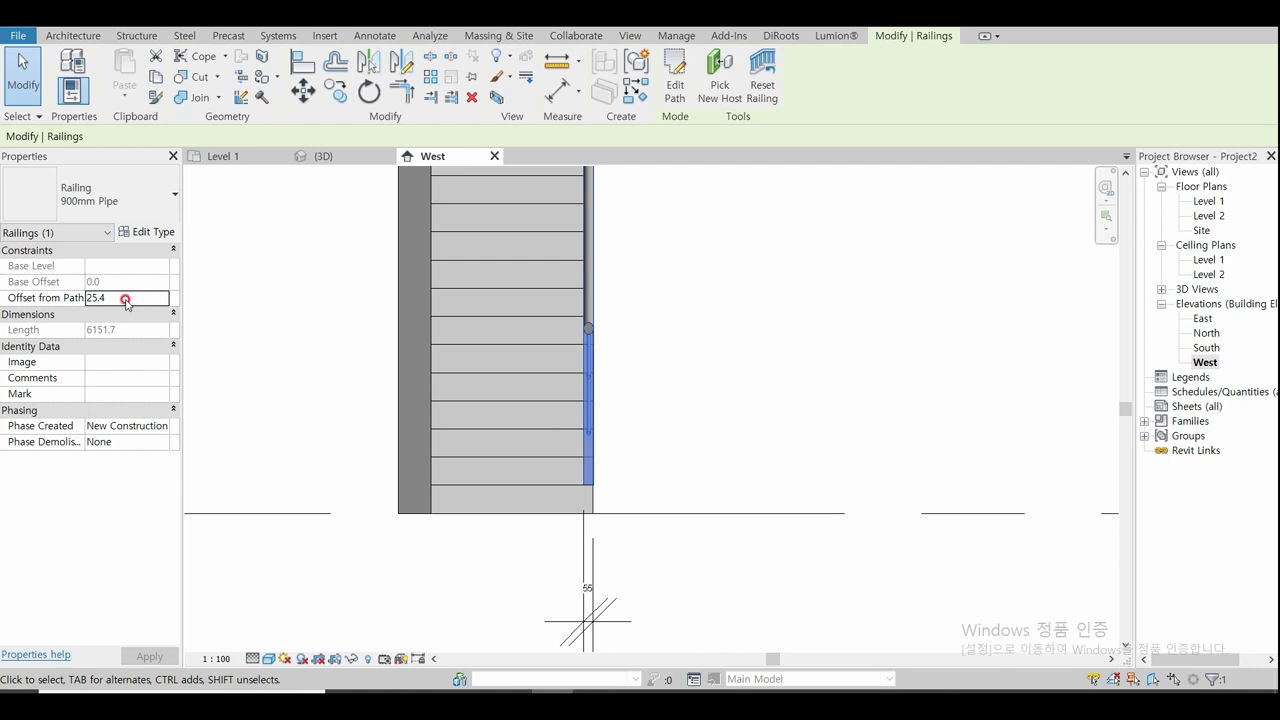
Step: Change the 900mm Pipe railing's Offset from Path to -39.6 in Properties and apply it
{"action": "double_click", "coordinate": [125, 299]}
{"action": "type", "text": "29"}
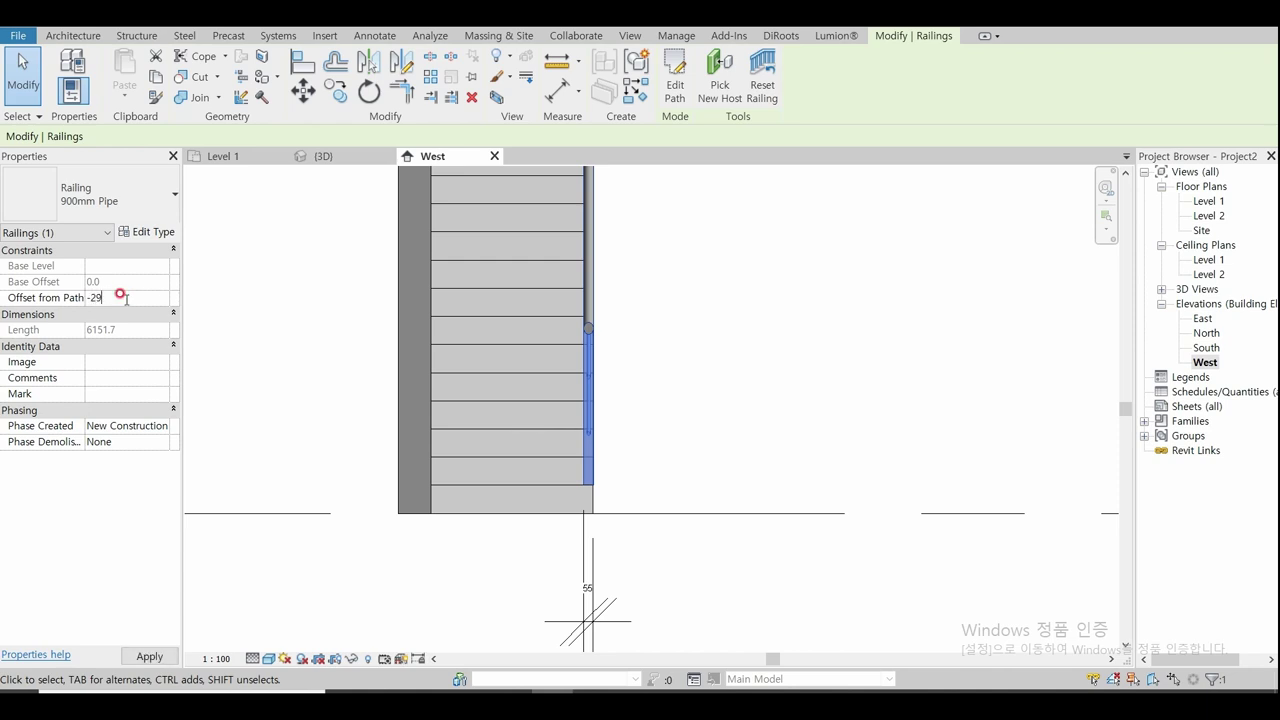
{"action": "key", "text": "Return"}
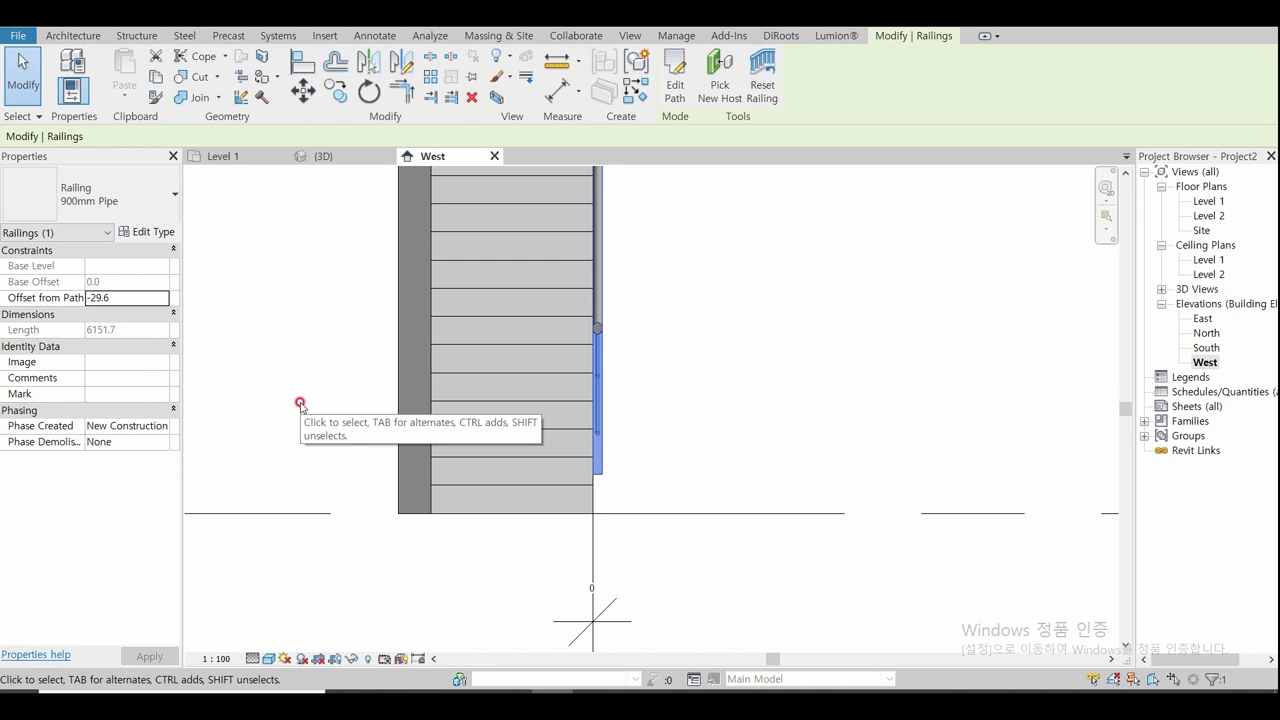
{"action": "left_click", "coordinate": [95, 305]}
{"action": "left_click", "coordinate": [91, 287]}
{"action": "key", "text": "BackSpace"}
{"action": "type", "text": "3"}
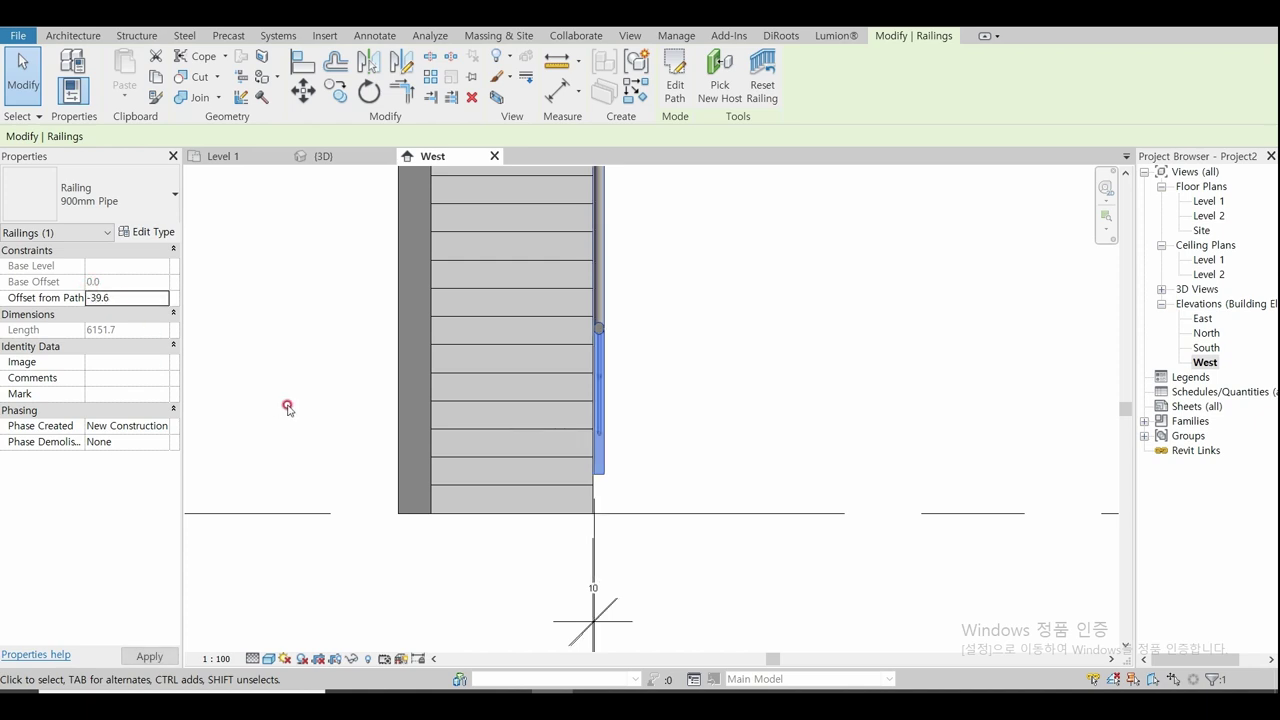
{"action": "left_click", "coordinate": [710, 433]}
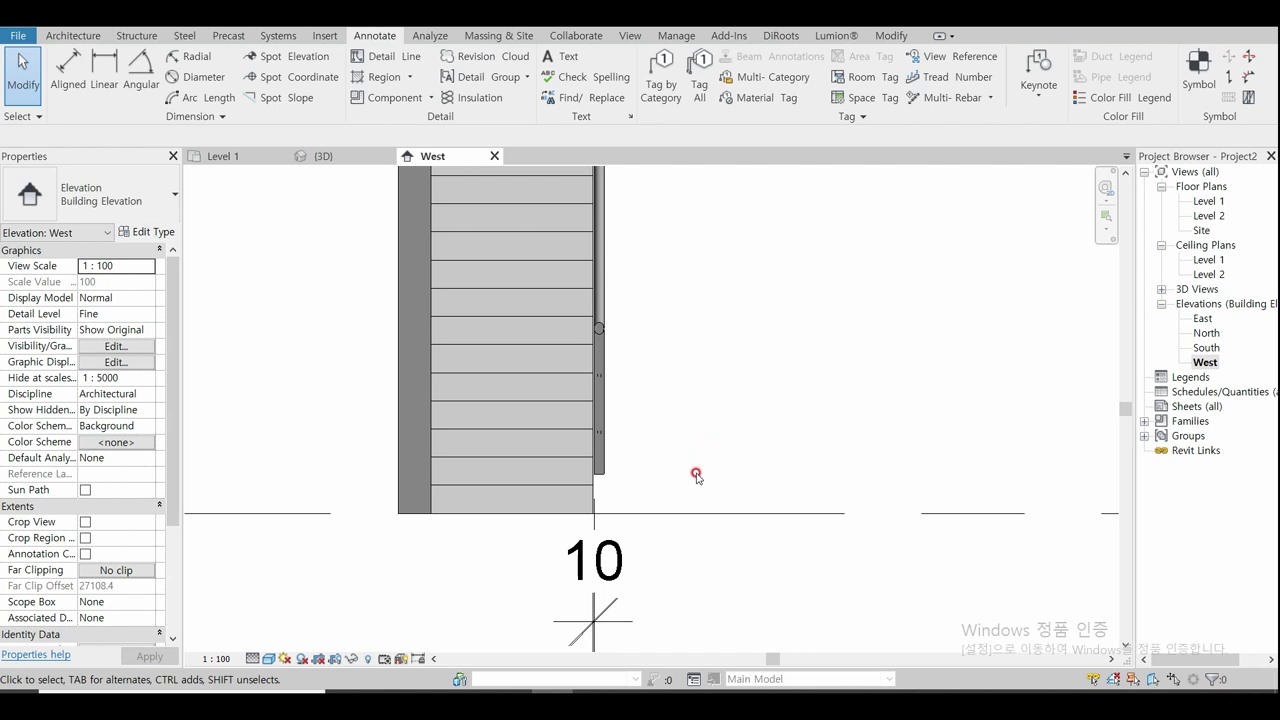
Step: Check that the dimension from the railing to the wall now reads 10
{"action": "middle_click_drag", "start_coordinate": [694, 474], "coordinate": [683, 500]}
{"action": "left_click", "coordinate": [594, 588]}
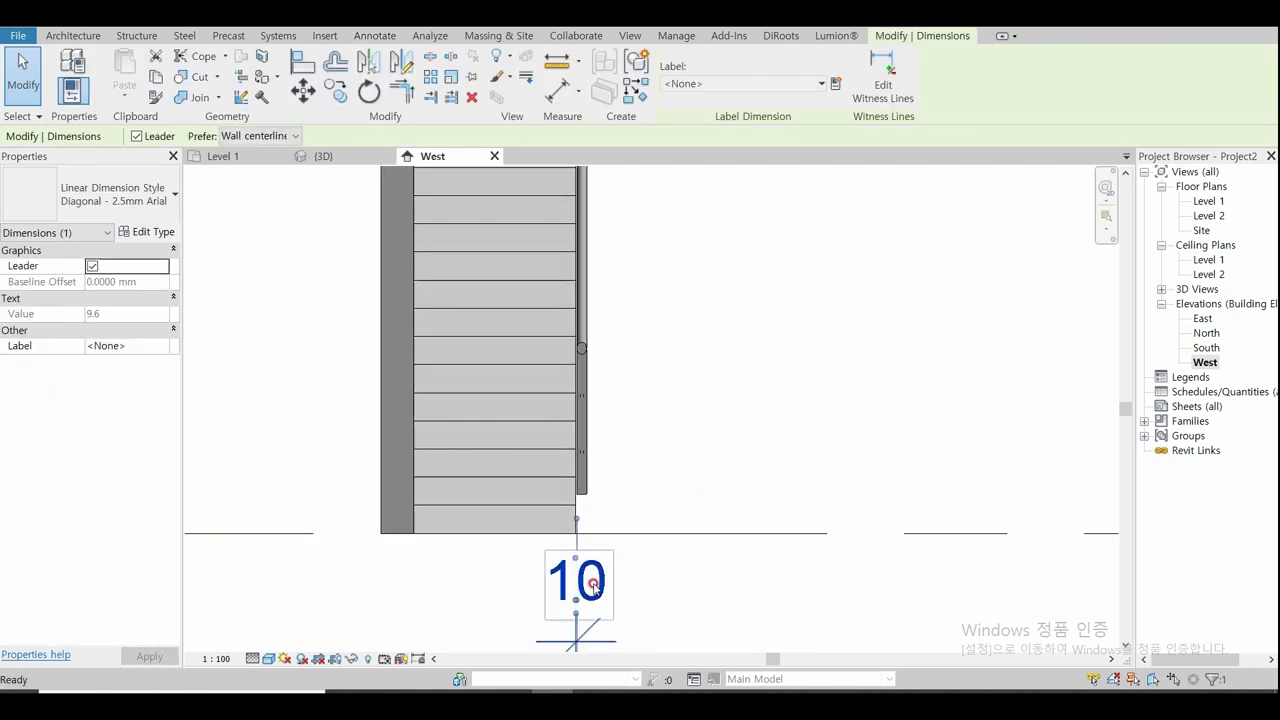
{"action": "left_click", "coordinate": [686, 486]}
{"action": "scroll", "coordinate": [823, 437], "scroll_direction": "down", "scroll_amount": 1}
{"action": "middle_click_drag", "start_coordinate": [823, 437], "coordinate": [795, 481]}
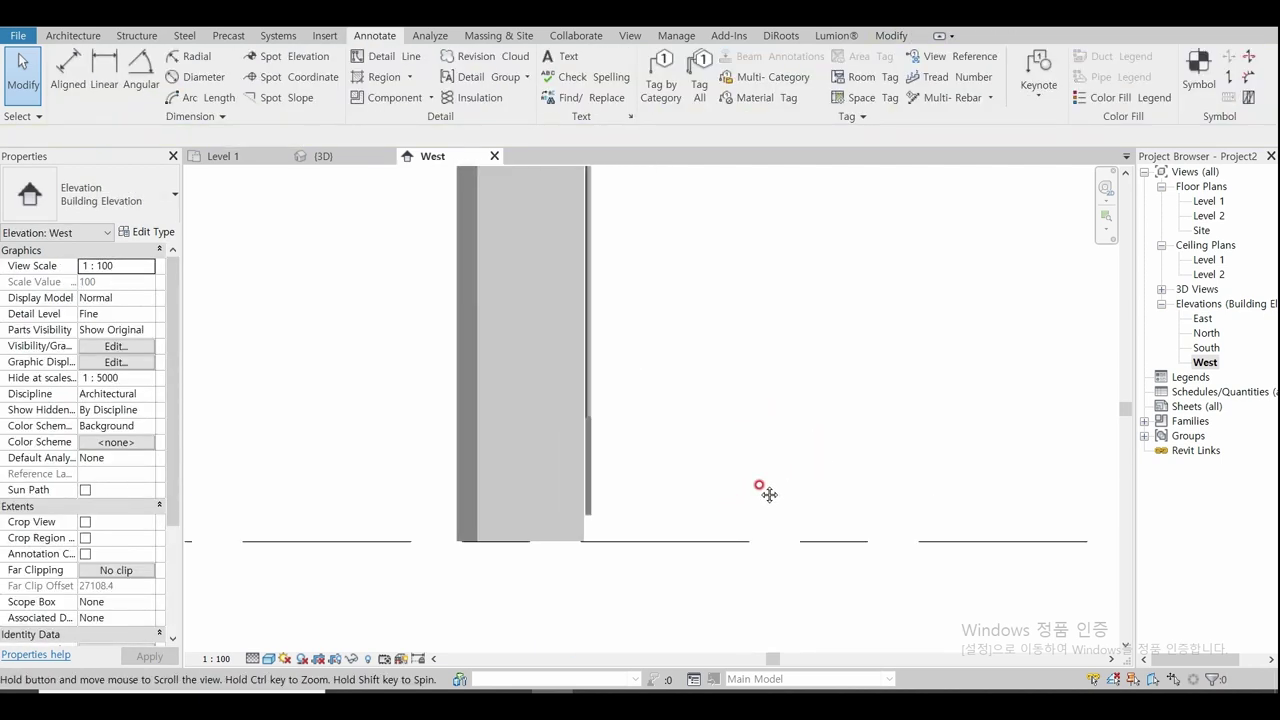
Step: Switch to the {3D} view and orbit and zoom toward the stair
{"action": "left_click", "coordinate": [323, 157]}
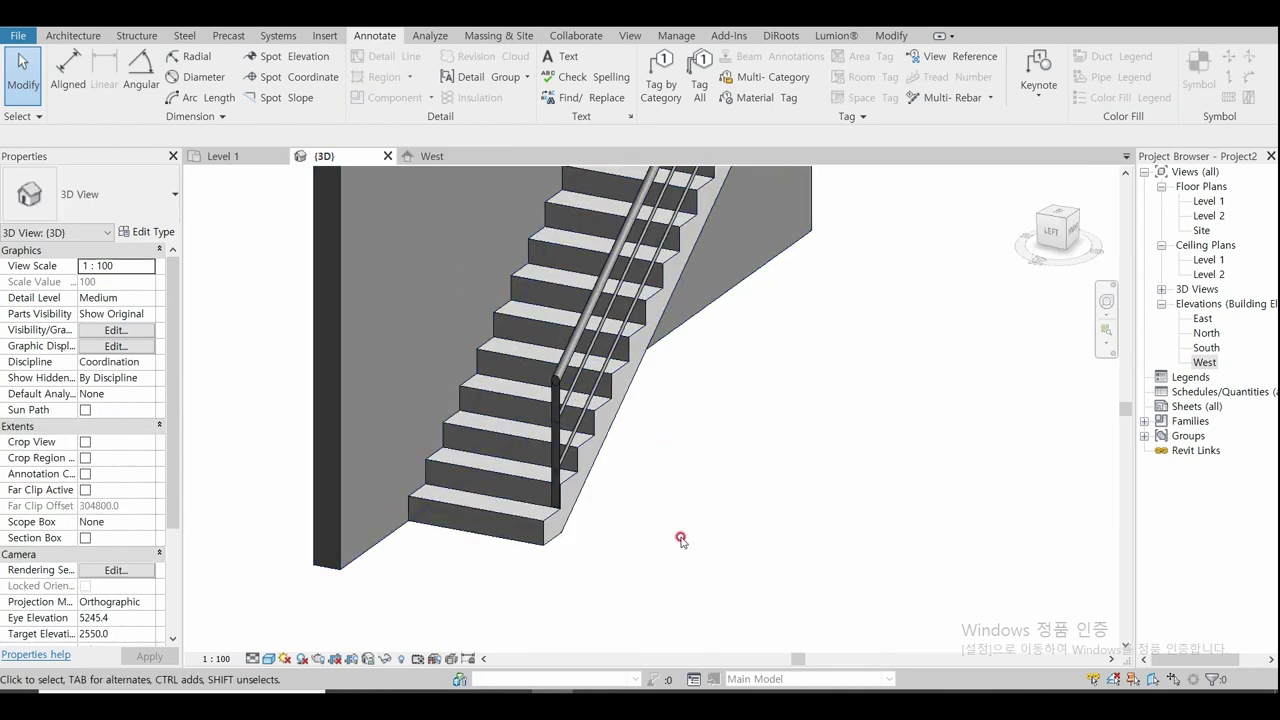
{"action": "mouse_move", "coordinate": [614, 571]}
{"action": "middle_mouse_down", "text": "shift"}
{"action": "mouse_move", "coordinate": [735, 557]}
{"action": "mouse_move", "coordinate": [423, 514]}
{"action": "middle_mouse_up", "text": "shift"}
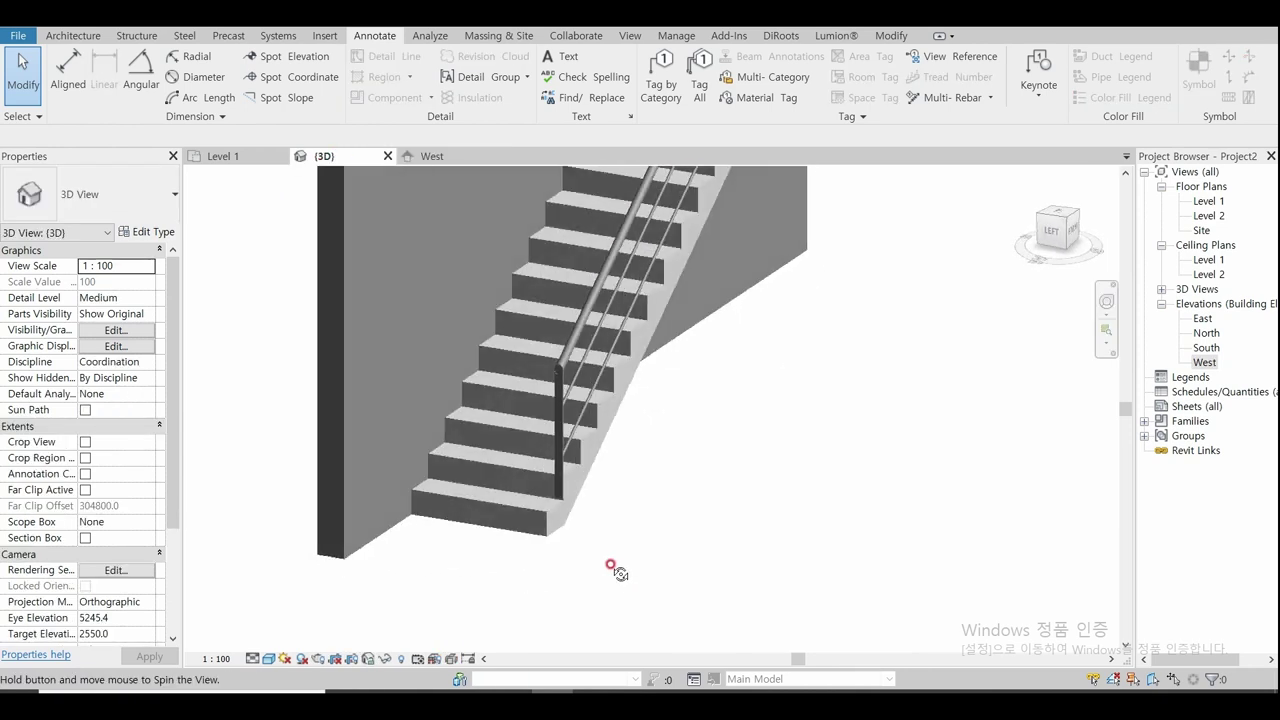
{"action": "scroll", "coordinate": [418, 516], "scroll_direction": "up", "scroll_amount": 2}
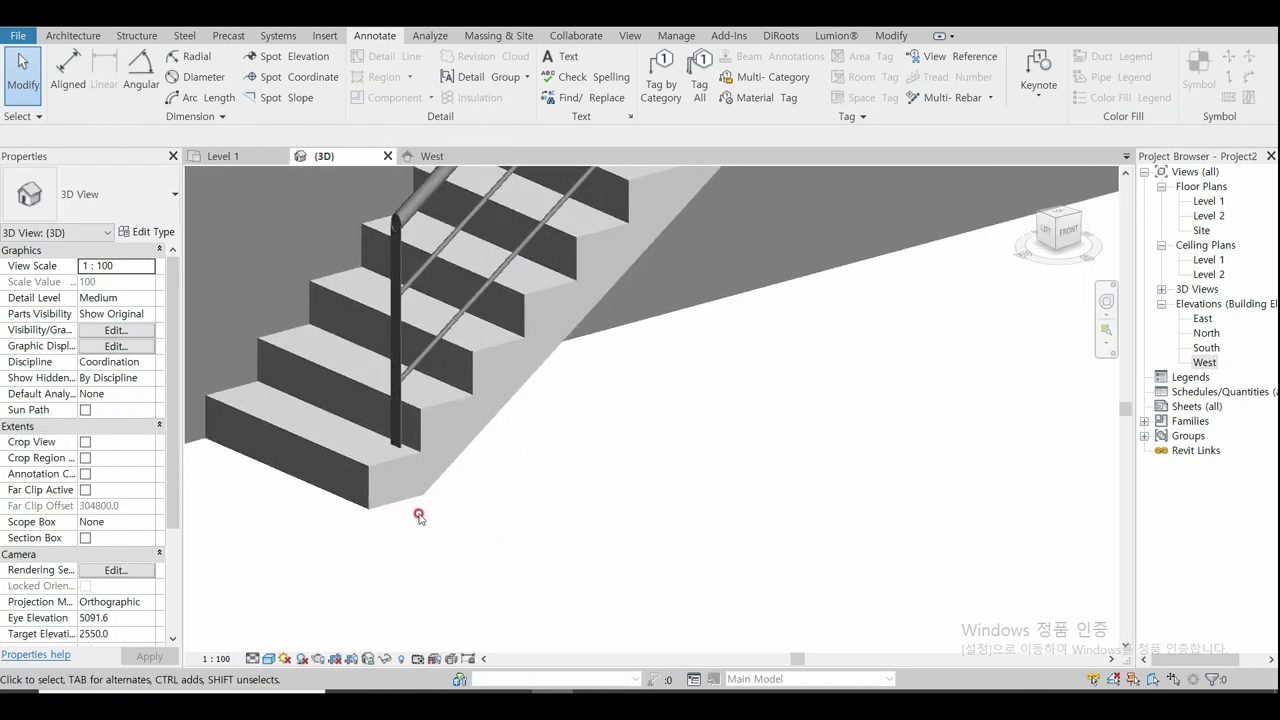
Step: Edit the corner post base offset in the railing type's baluster placement settings
{"action": "left_click", "coordinate": [395, 266]}
{"action": "left_click", "coordinate": [167, 242]}
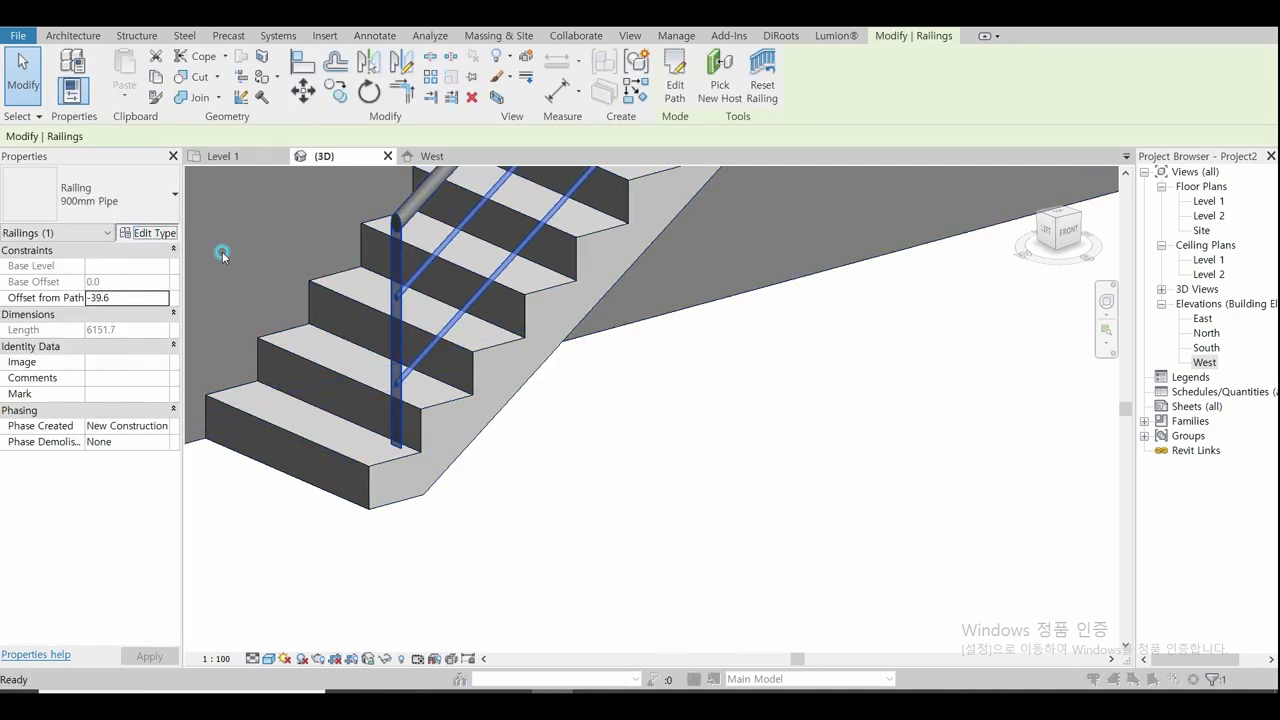
{"action": "left_click", "coordinate": [1003, 377]}
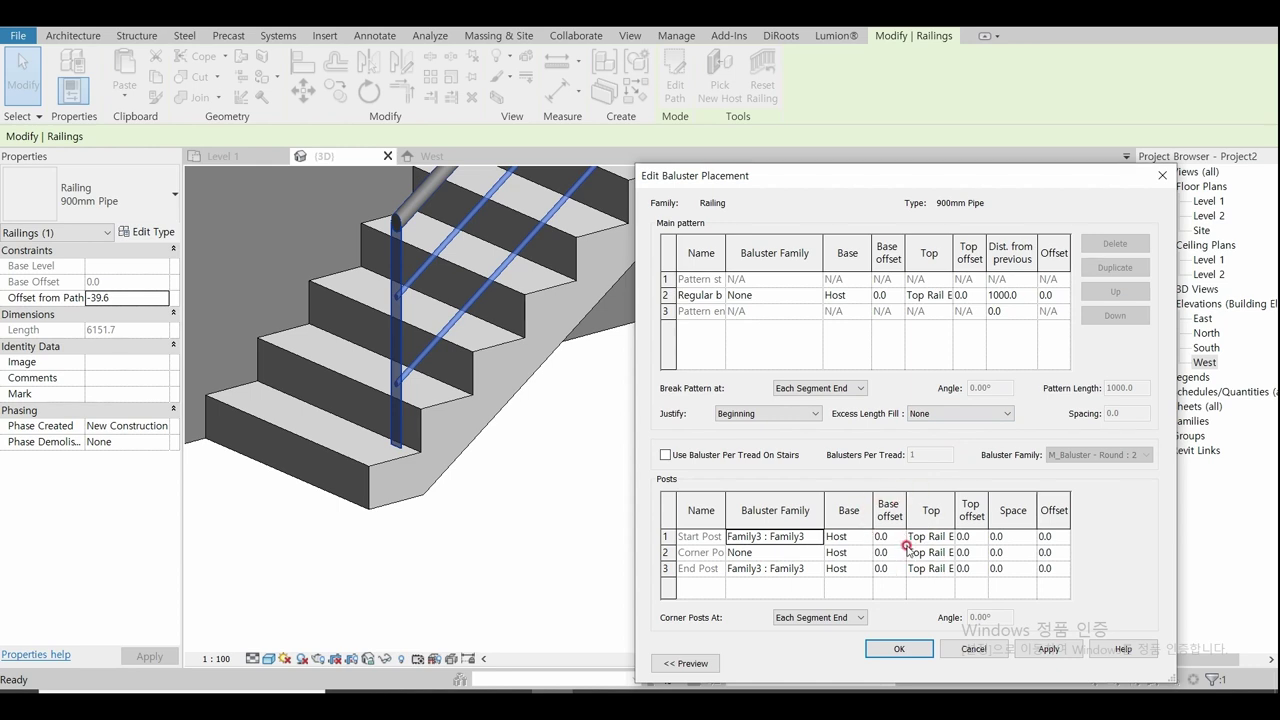
{"action": "left_click", "coordinate": [897, 549]}
{"action": "left_click", "coordinate": [896, 547]}
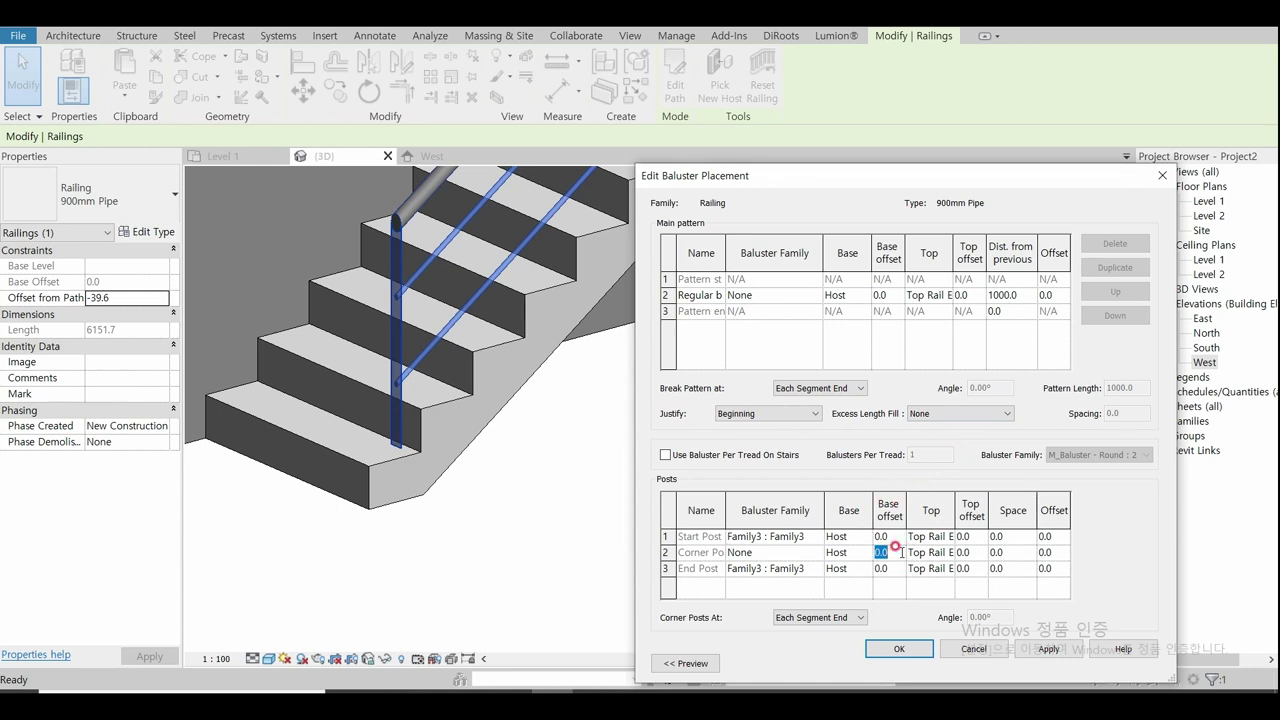
{"action": "type", "text": "-300"}
{"action": "left_click", "coordinate": [895, 650]}
{"action": "left_click", "coordinate": [975, 655]}
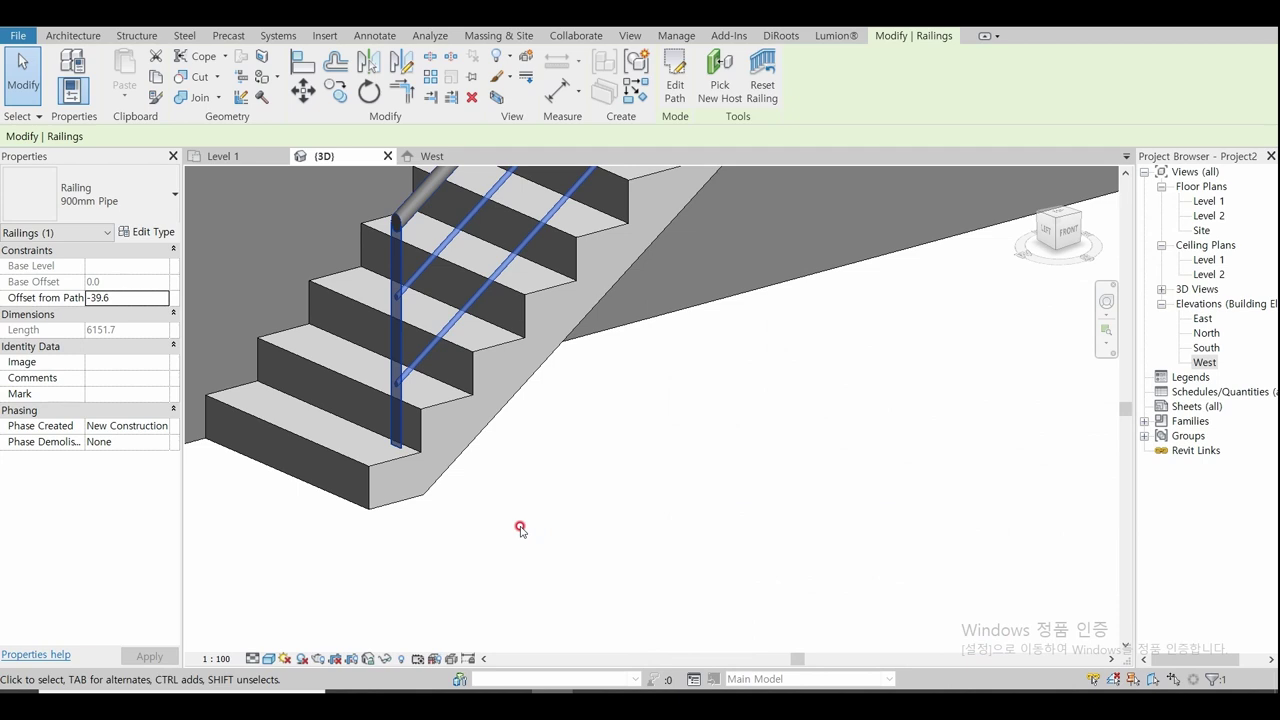
Step: View the railing from the front, then reselect it and open its type properties
{"action": "left_click", "coordinate": [520, 530]}
{"action": "scroll", "coordinate": [520, 530], "scroll_direction": "down", "scroll_amount": 2}
{"action": "scroll", "coordinate": [520, 530], "scroll_direction": "down", "scroll_amount": 2}
{"action": "scroll", "coordinate": [520, 530], "scroll_direction": "down", "scroll_amount": 1}
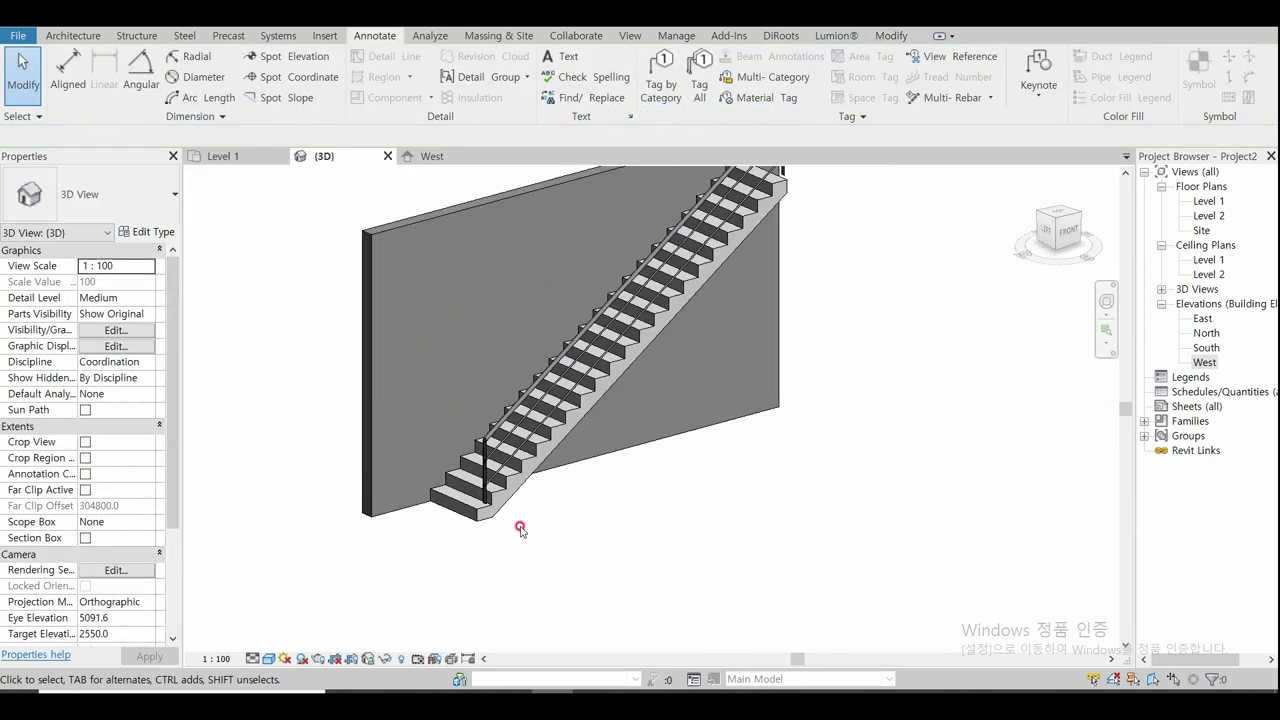
{"action": "scroll", "coordinate": [520, 530], "scroll_direction": "up", "scroll_amount": 2}
{"action": "scroll", "coordinate": [520, 530], "scroll_direction": "up", "scroll_amount": 2}
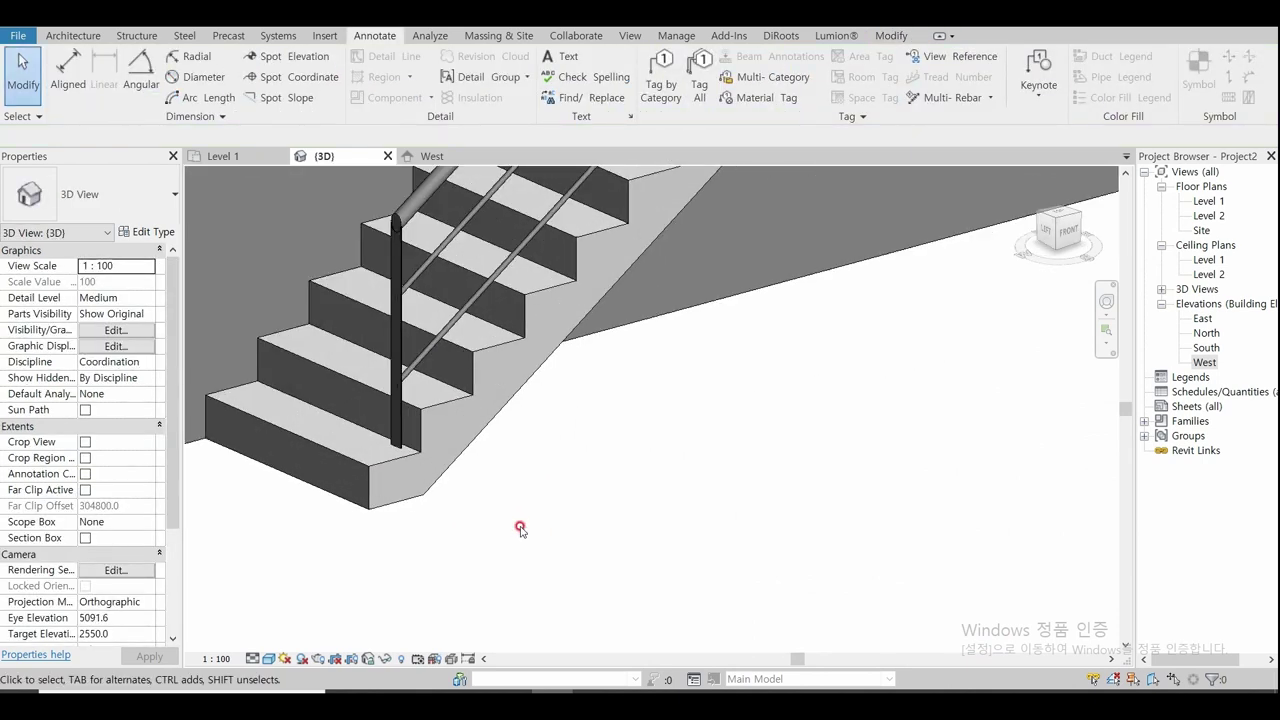
{"action": "mouse_move", "coordinate": [520, 528]}
{"action": "middle_mouse_down", "text": "shift"}
{"action": "mouse_move", "coordinate": [457, 505]}
{"action": "mouse_move", "coordinate": [474, 525]}
{"action": "middle_mouse_up", "text": "shift"}
{"action": "scroll", "coordinate": [494, 597], "scroll_direction": "down", "scroll_amount": 2}
{"action": "scroll", "coordinate": [367, 350], "scroll_direction": "up", "scroll_amount": 1}
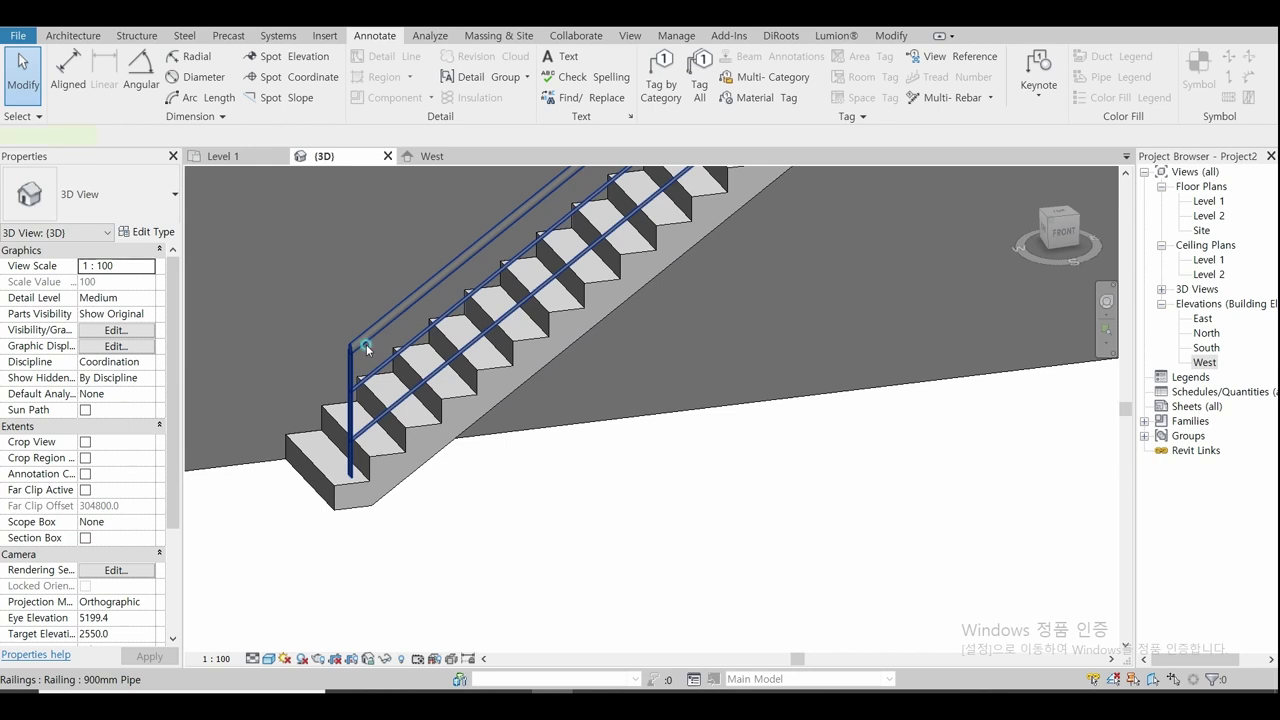
{"action": "left_click", "coordinate": [367, 348]}
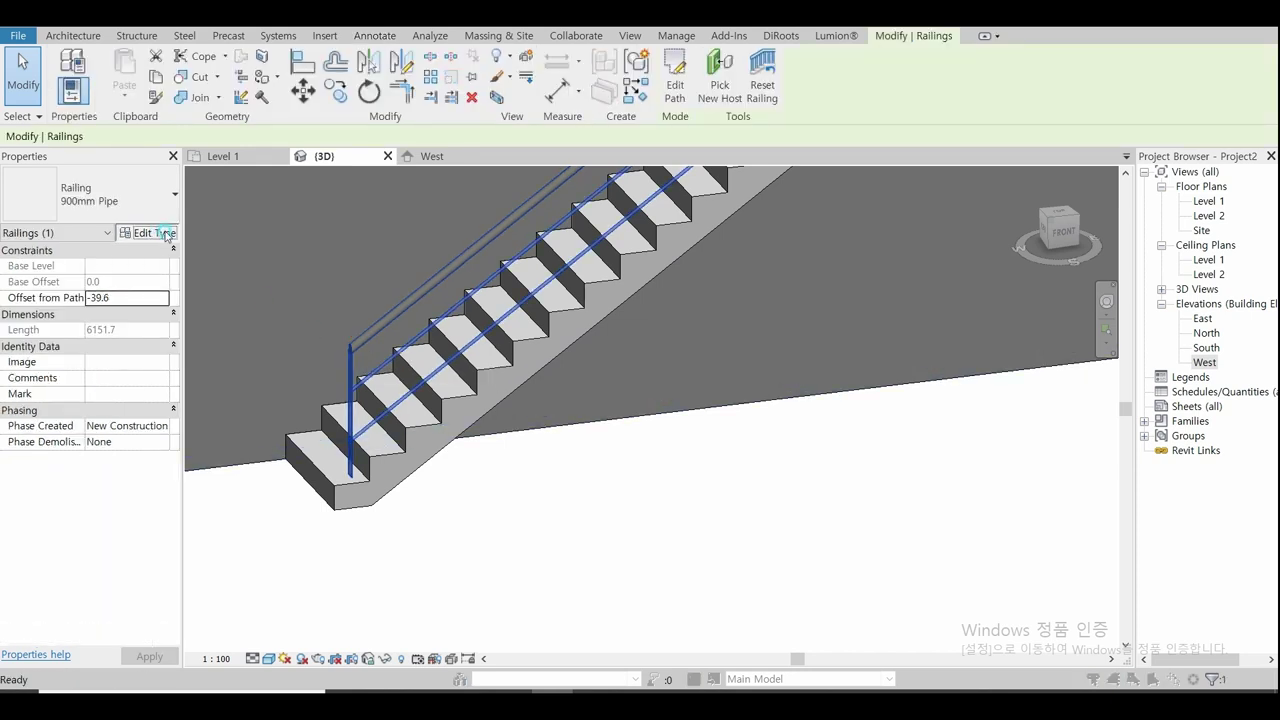
{"action": "left_click", "coordinate": [166, 233]}
Step: Set both Start Post and End Post base offsets to -350 in Baluster Placement and confirm
{"action": "left_click", "coordinate": [1006, 369]}
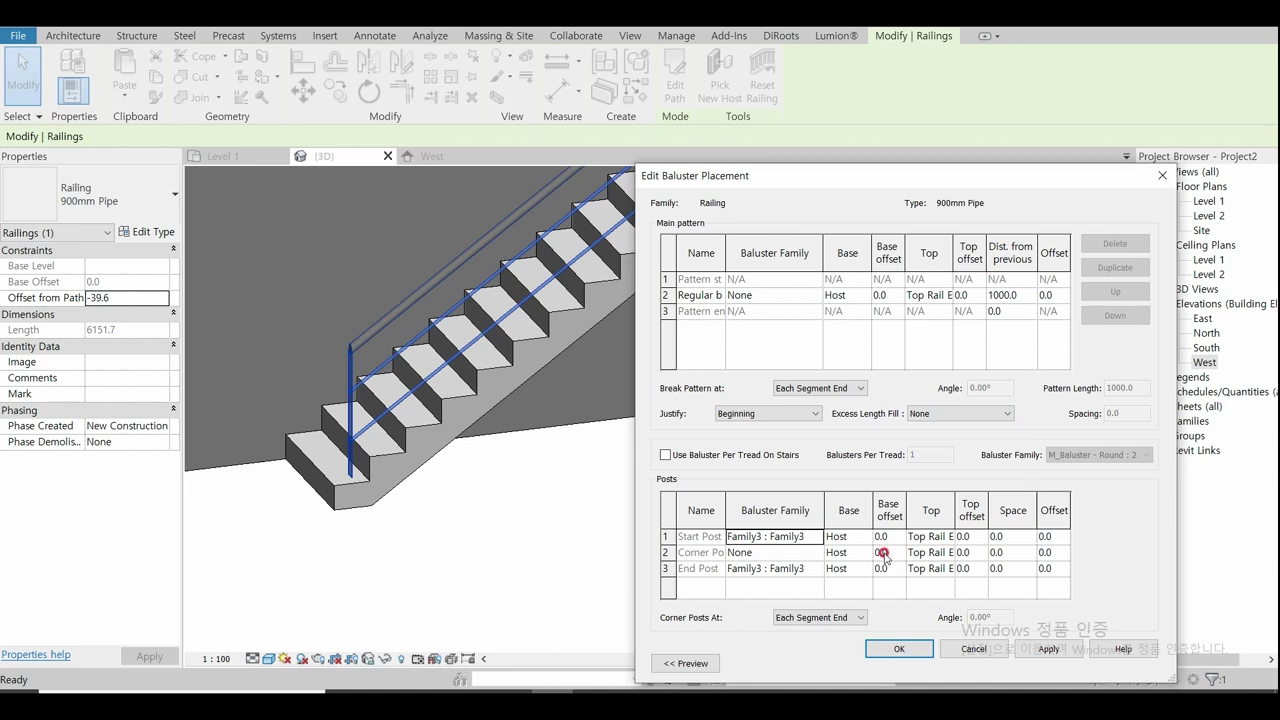
{"action": "left_click", "coordinate": [888, 560]}
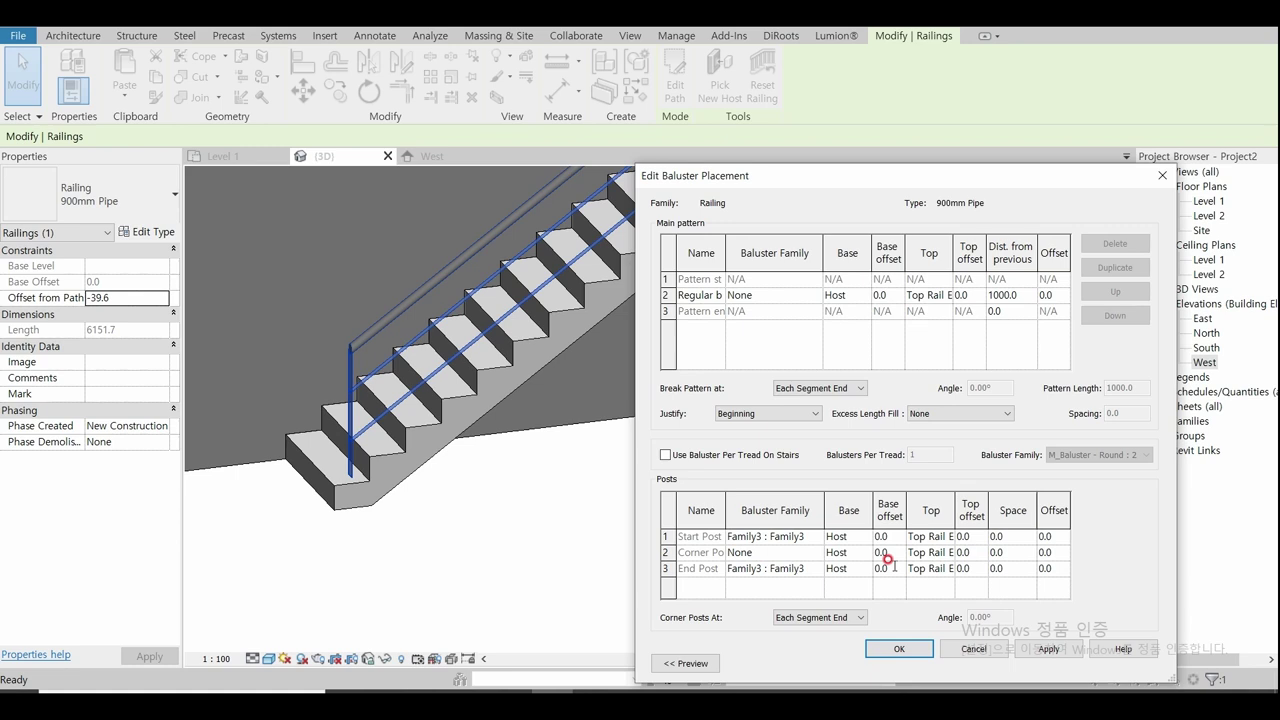
{"action": "left_click", "coordinate": [888, 533]}
{"action": "left_click_drag", "start_coordinate": [897, 537], "coordinate": [860, 538]}
{"action": "type", "text": "3"}
{"action": "left_click", "coordinate": [888, 568]}
{"action": "left_click_drag", "start_coordinate": [888, 568], "coordinate": [853, 569]}
{"action": "type", "text": "-35"}
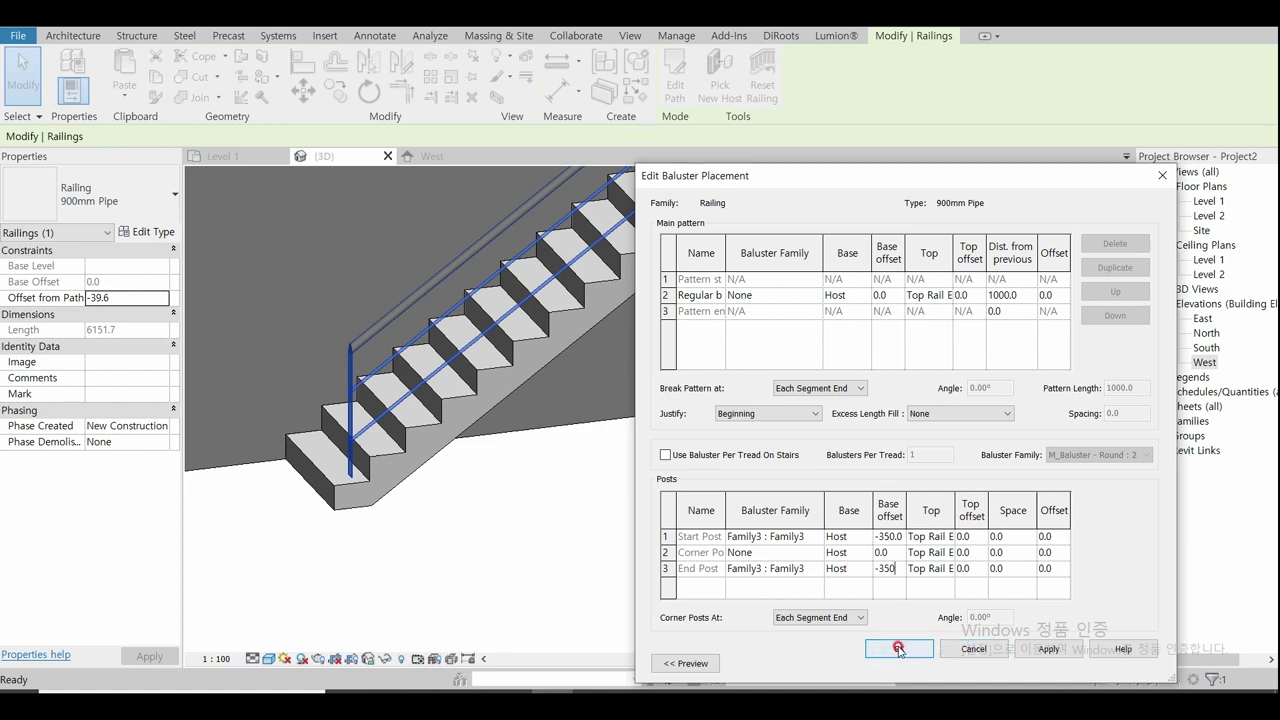
{"action": "left_click", "coordinate": [903, 648]}
{"action": "left_click", "coordinate": [968, 653]}
{"action": "left_click", "coordinate": [575, 546]}
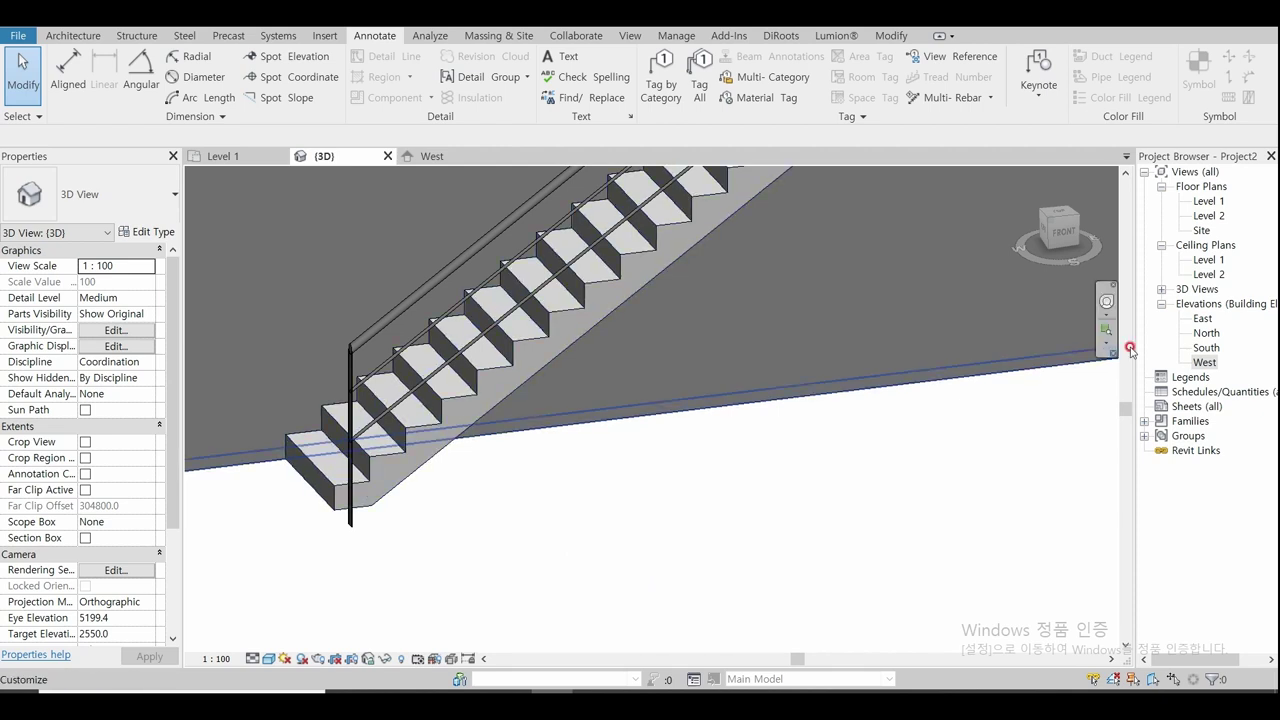
Step: Open the South elevation and measure the start post with an aligned dimension (DI)
{"action": "double_click", "coordinate": [1207, 347]}
{"action": "scroll", "coordinate": [456, 458], "scroll_direction": "up", "scroll_amount": 5}
{"action": "scroll", "coordinate": [474, 486], "scroll_direction": "up", "scroll_amount": 3}
{"action": "scroll", "coordinate": [440, 520], "scroll_direction": "up", "scroll_amount": 2}
{"action": "key", "text": "d"}
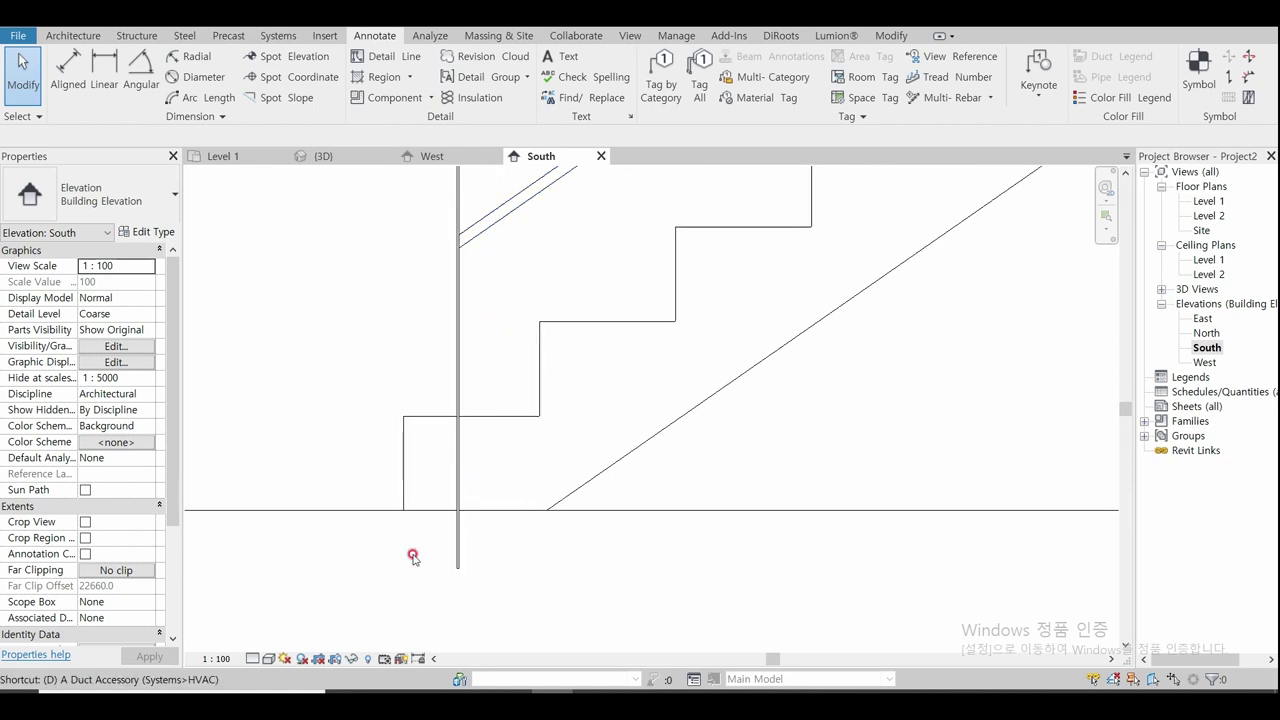
{"action": "key", "text": "i"}
{"action": "scroll", "coordinate": [413, 558], "scroll_direction": "up", "scroll_amount": 2}
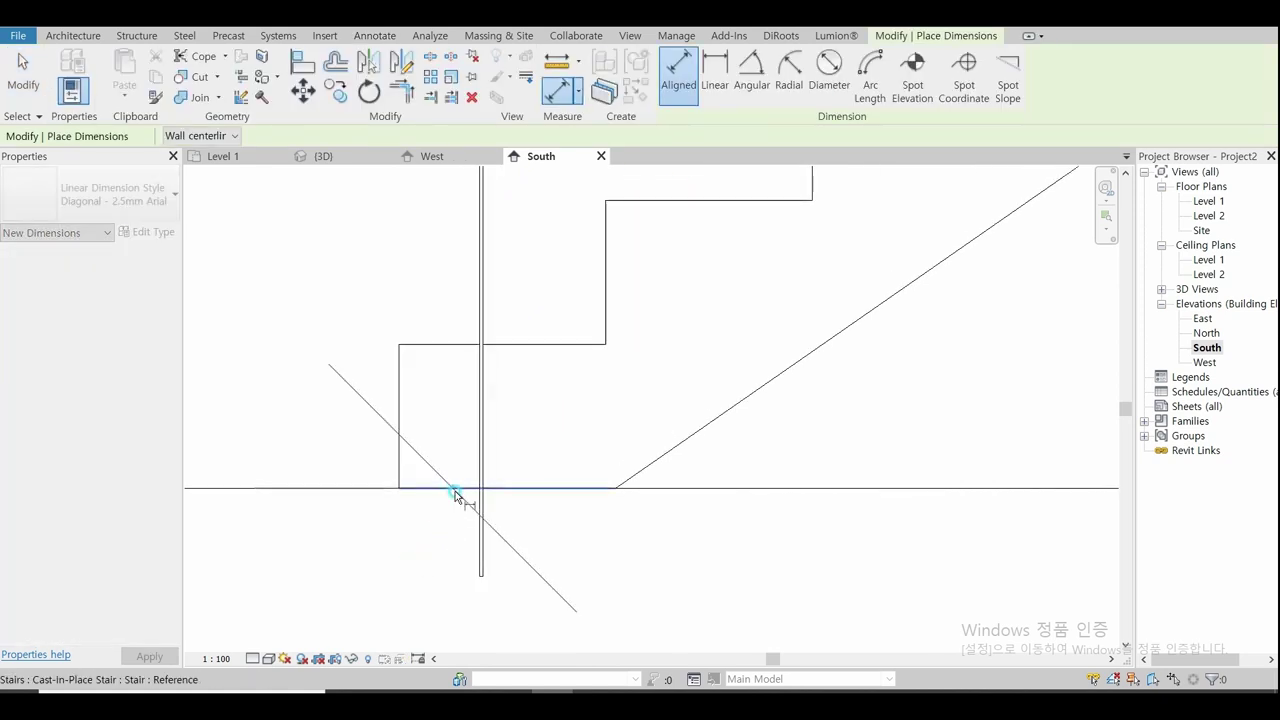
{"action": "scroll", "coordinate": [460, 500], "scroll_direction": "up", "scroll_amount": 1}
{"action": "scroll", "coordinate": [480, 570], "scroll_direction": "up", "scroll_amount": 1}
{"action": "scroll", "coordinate": [500, 560], "scroll_direction": "up", "scroll_amount": 1}
{"action": "scroll", "coordinate": [505, 560], "scroll_direction": "down", "scroll_amount": 2}
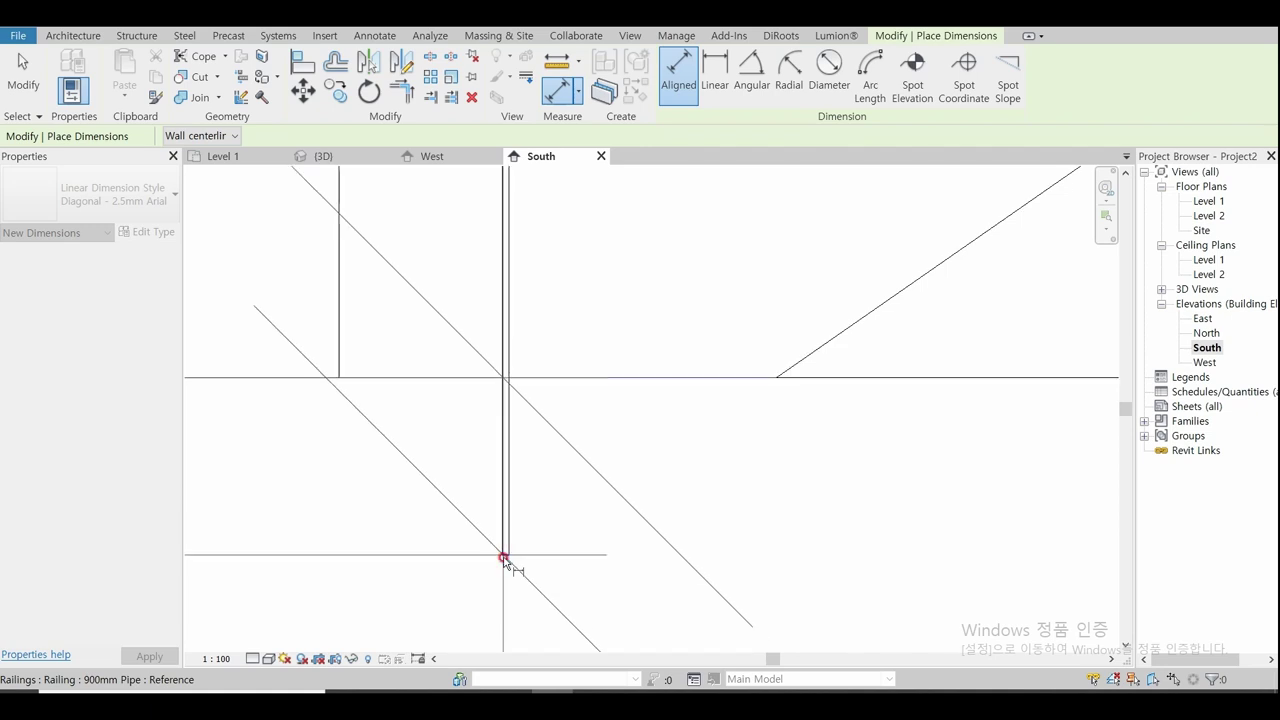
{"action": "scroll", "coordinate": [560, 530], "scroll_direction": "down", "scroll_amount": 2}
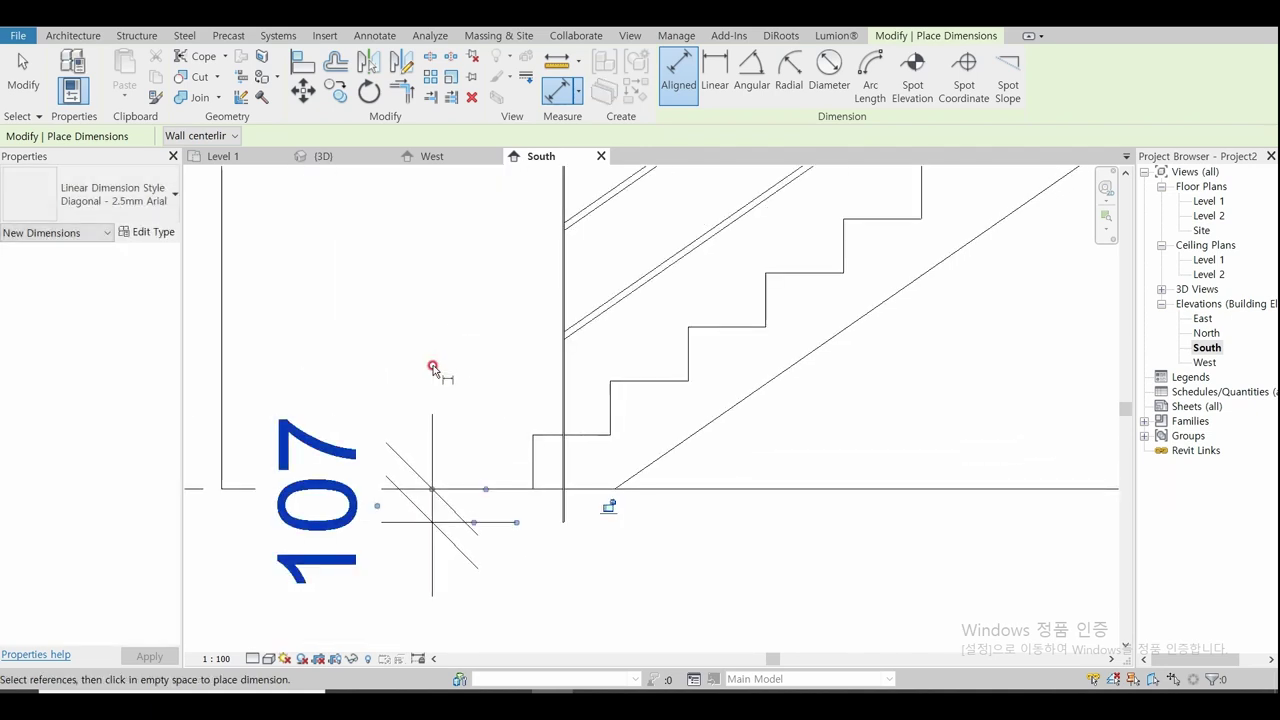
{"action": "key", "text": "Escape"}
{"action": "key", "text": "Escape"}
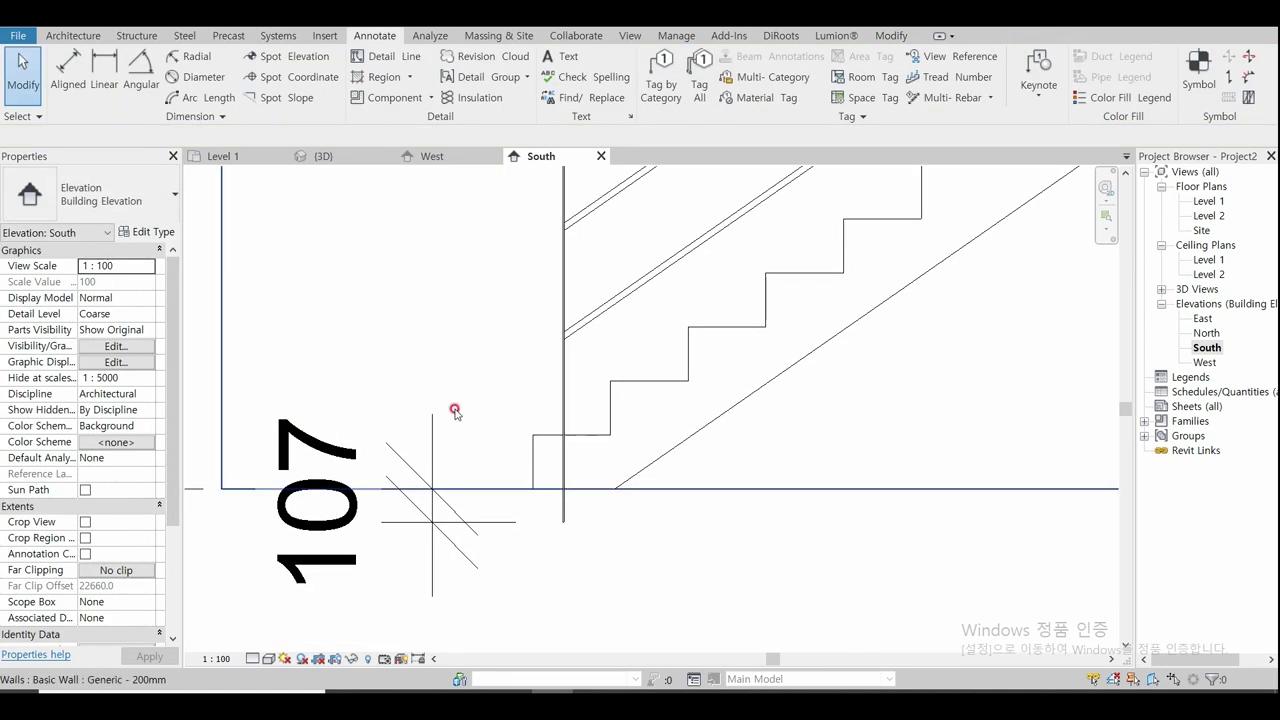
Step: Set the railing's end post base offset to -230 in Baluster Placement and apply it
{"action": "left_click", "coordinate": [563, 349]}
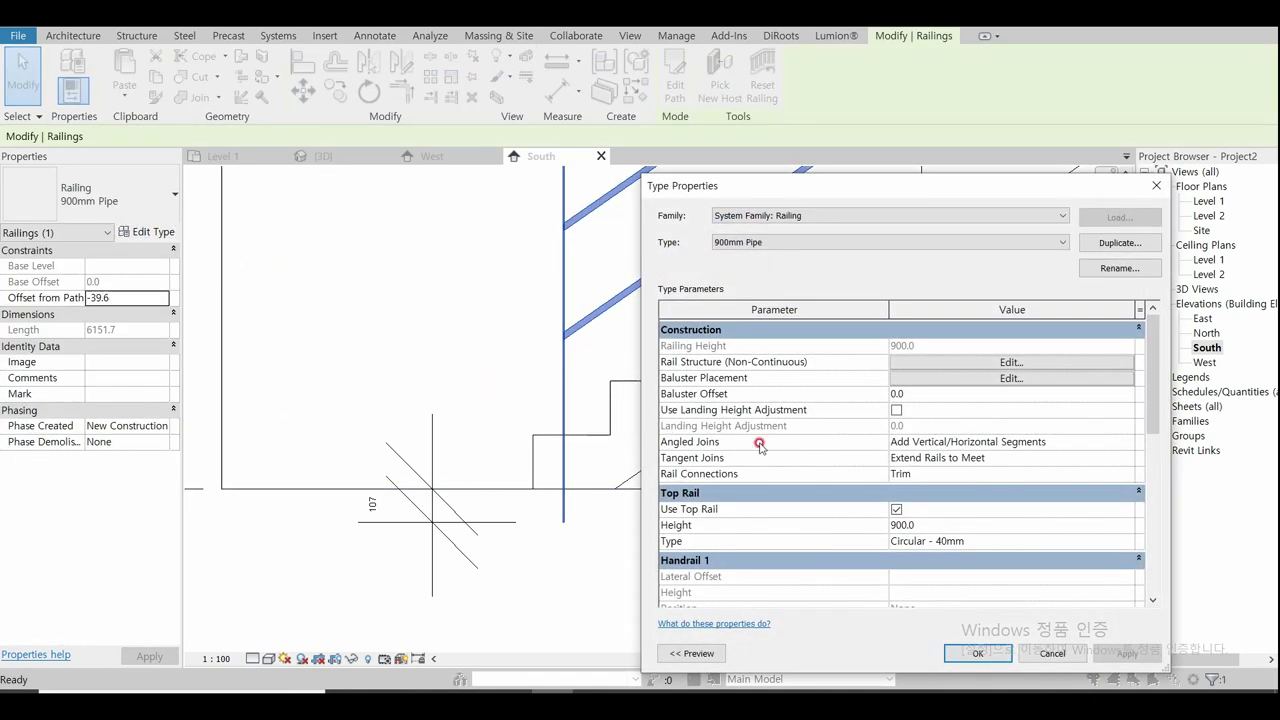
{"action": "left_click", "coordinate": [1025, 380]}
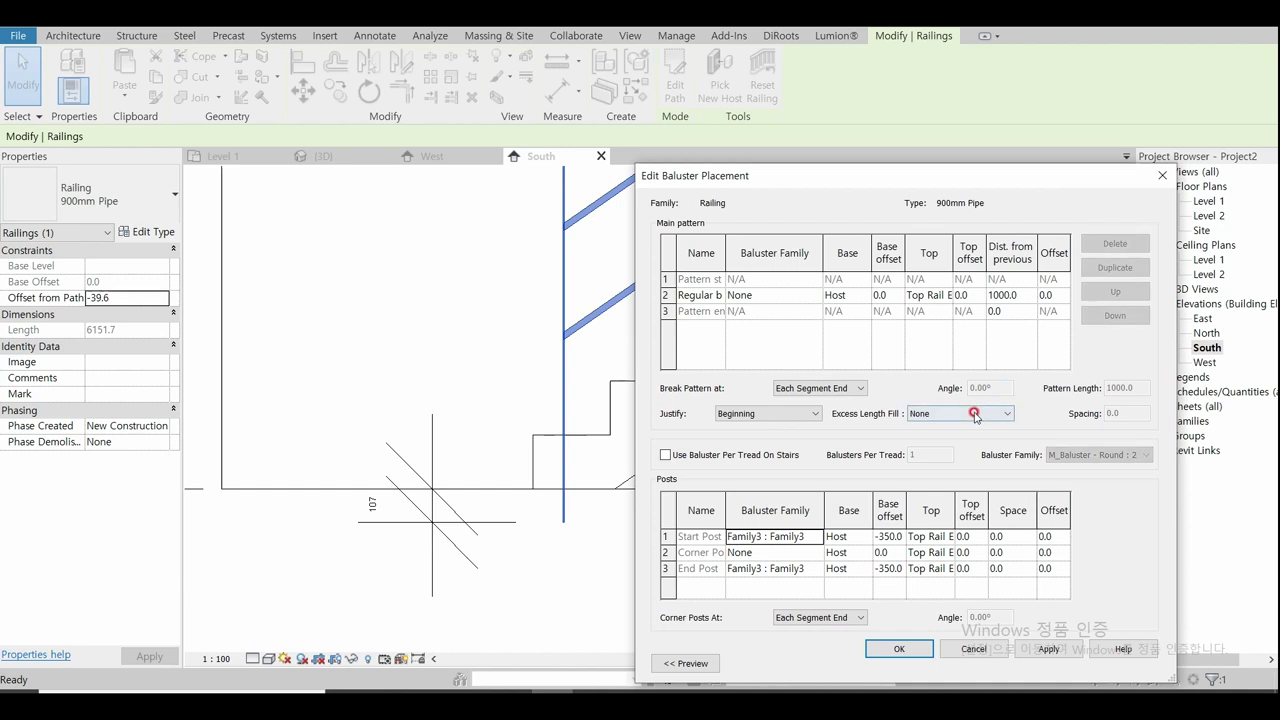
{"action": "left_click", "coordinate": [884, 535]}
{"action": "left_click", "coordinate": [884, 536]}
{"action": "key", "text": "BackSpace"}
{"action": "key", "text": "BackSpace"}
{"action": "left_click", "coordinate": [884, 568]}
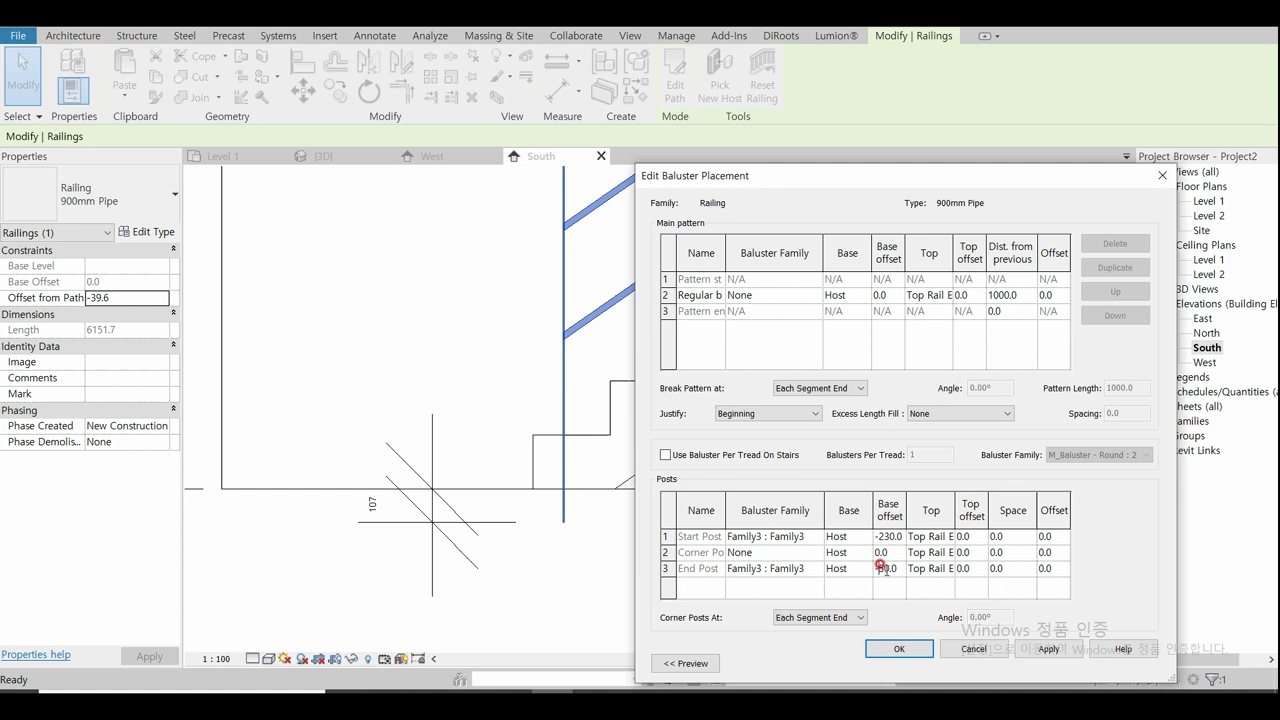
{"action": "type", "text": "23"}
{"action": "left_click", "coordinate": [916, 648]}
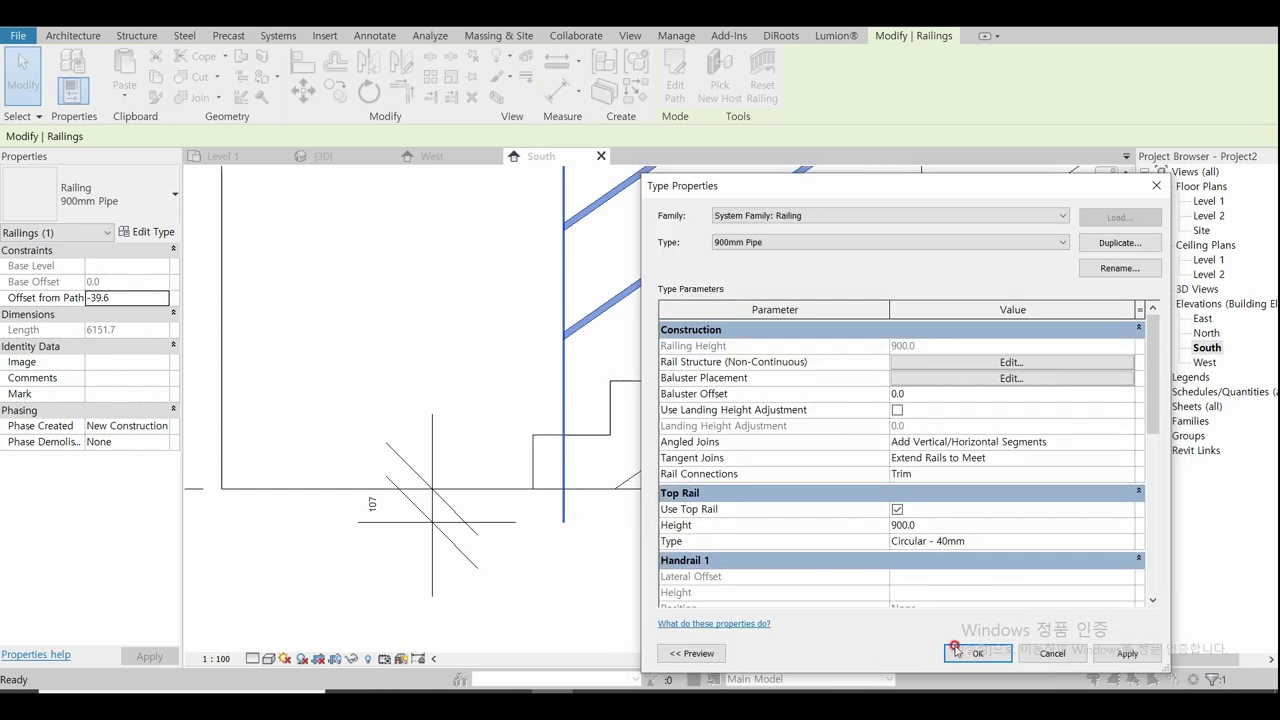
{"action": "left_click", "coordinate": [972, 651]}
{"action": "left_click", "coordinate": [640, 576]}
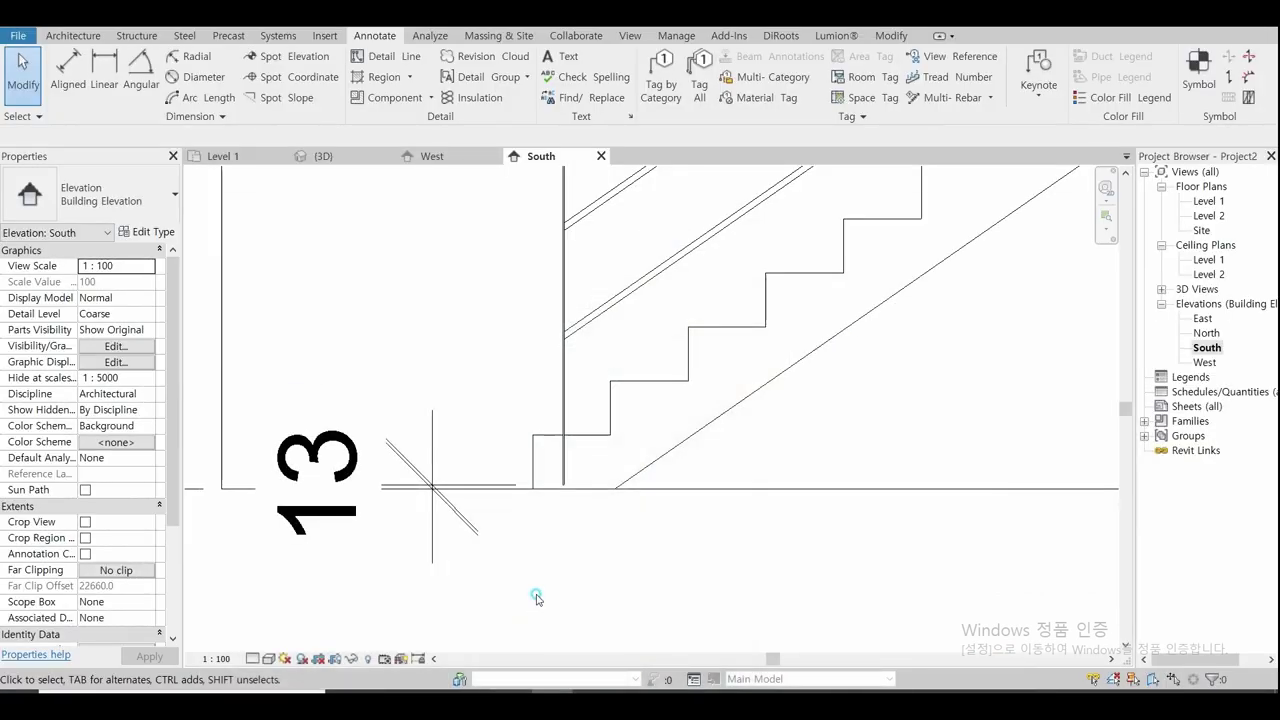
Step: Delete the stray dimension from the South elevation
{"action": "left_click", "coordinate": [338, 460]}
{"action": "key", "text": "Delete"}
{"action": "scroll", "coordinate": [386, 406], "scroll_direction": "down", "scroll_amount": 2}
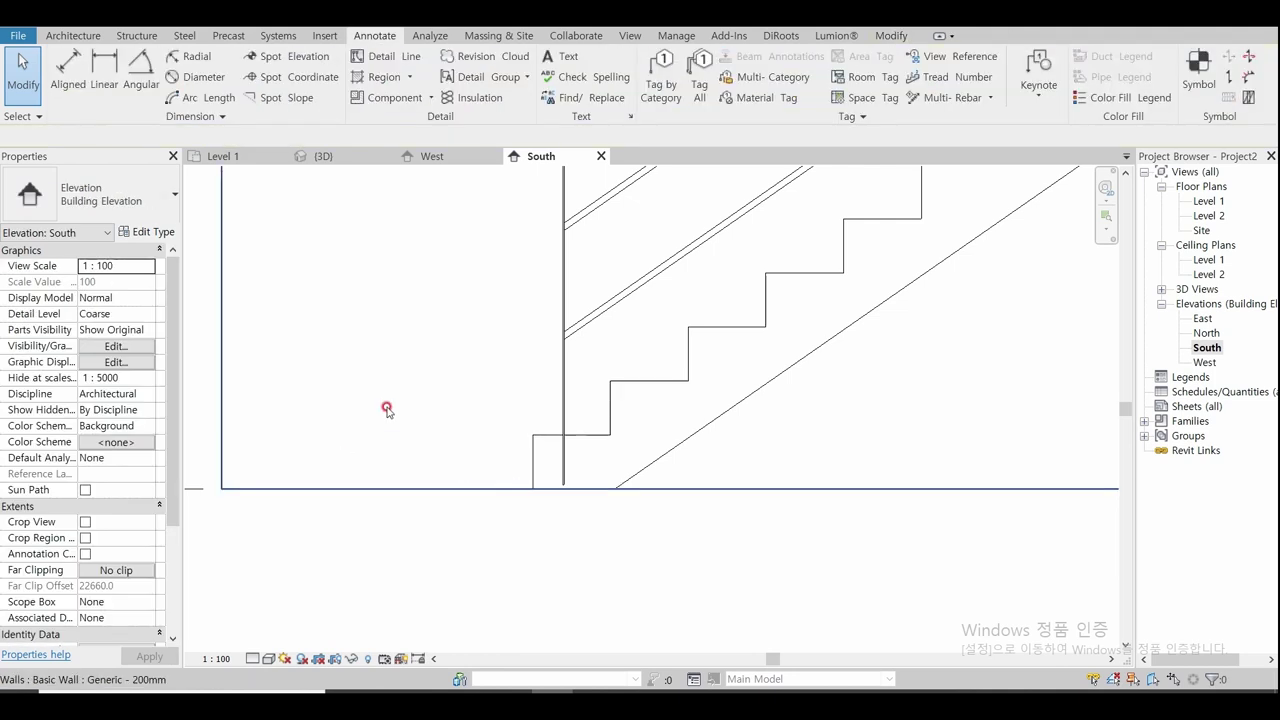
Step: Switch to the {3D} view and zoom in on the railing's start post at the bottom step
{"action": "left_click", "coordinate": [312, 156]}
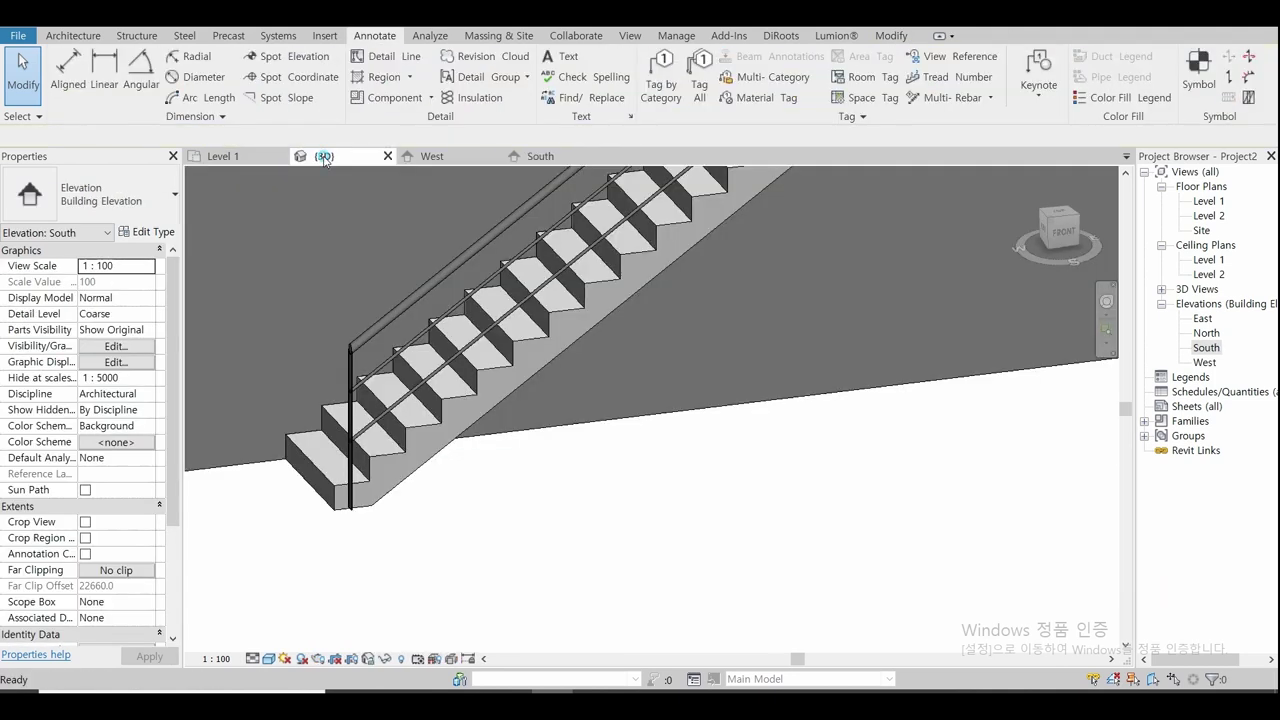
{"action": "middle_click_drag", "start_coordinate": [428, 570], "coordinate": [441, 532], "text": "shift"}
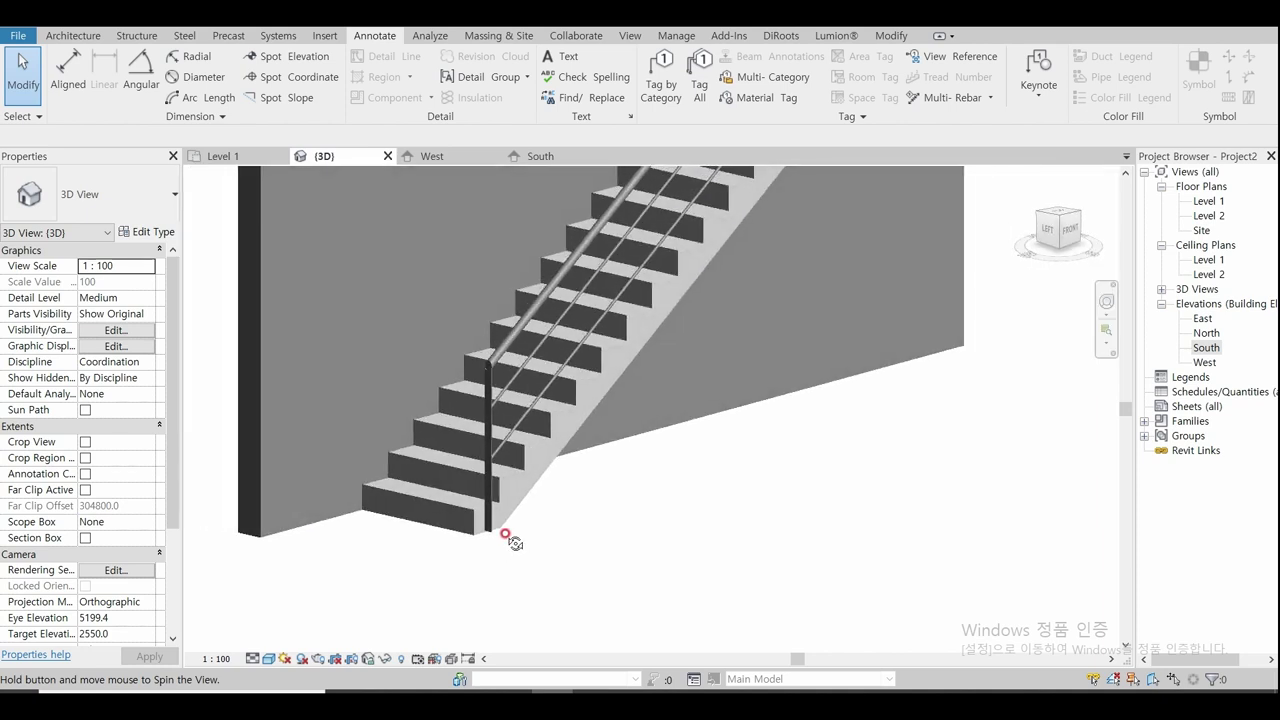
{"action": "scroll", "coordinate": [371, 529], "scroll_direction": "up", "scroll_amount": 2}
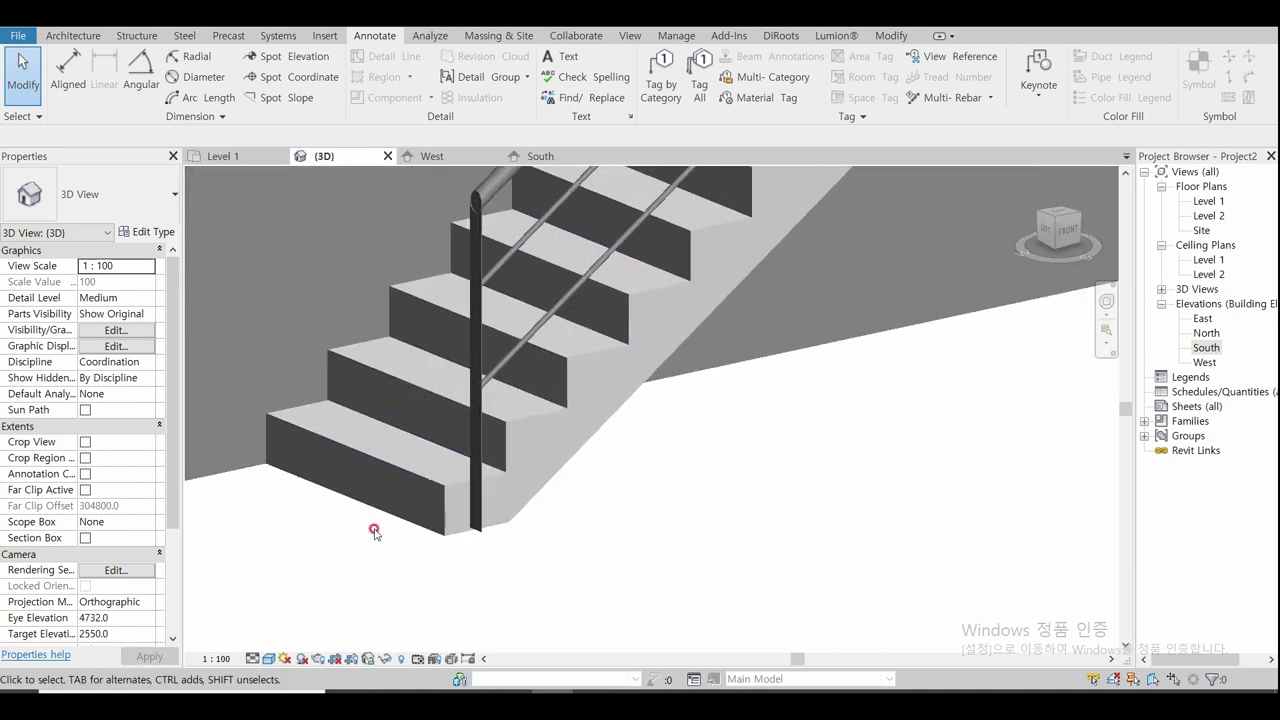
{"action": "scroll", "coordinate": [371, 529], "scroll_direction": "up", "scroll_amount": 1}
{"action": "scroll", "coordinate": [629, 575], "scroll_direction": "up", "scroll_amount": 1}
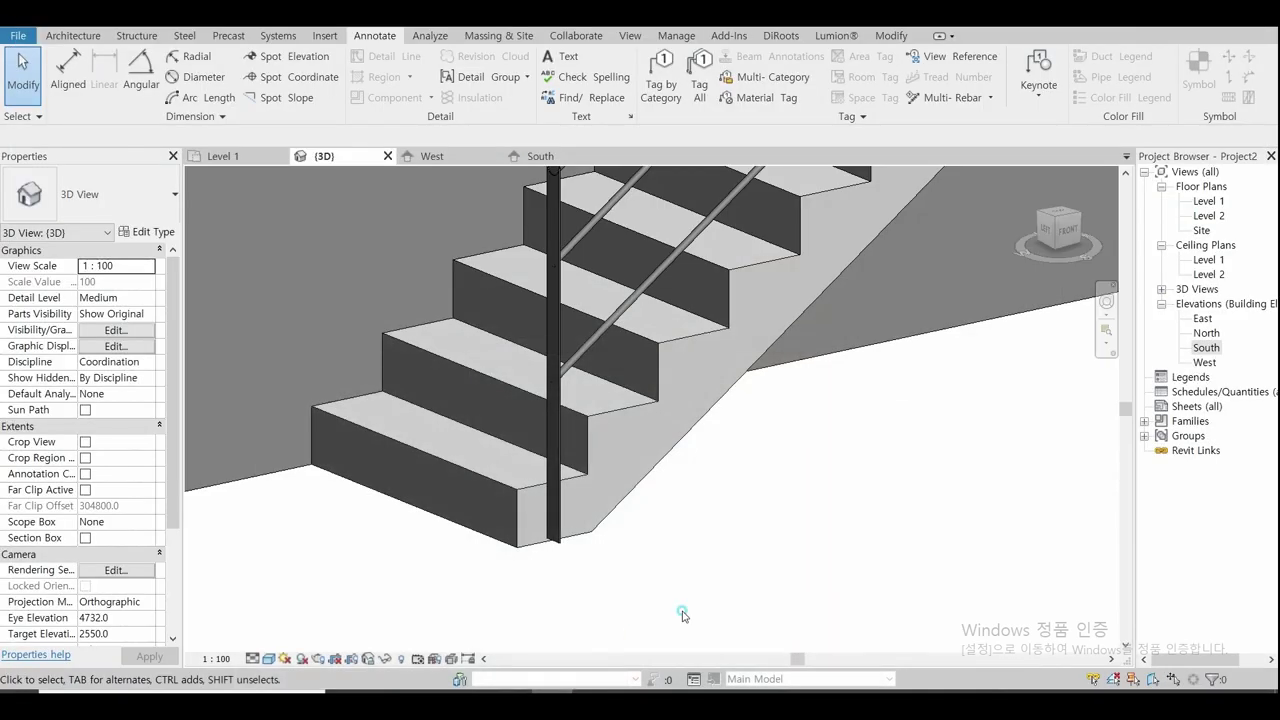
{"action": "scroll", "coordinate": [598, 638], "scroll_direction": "down", "scroll_amount": 2}
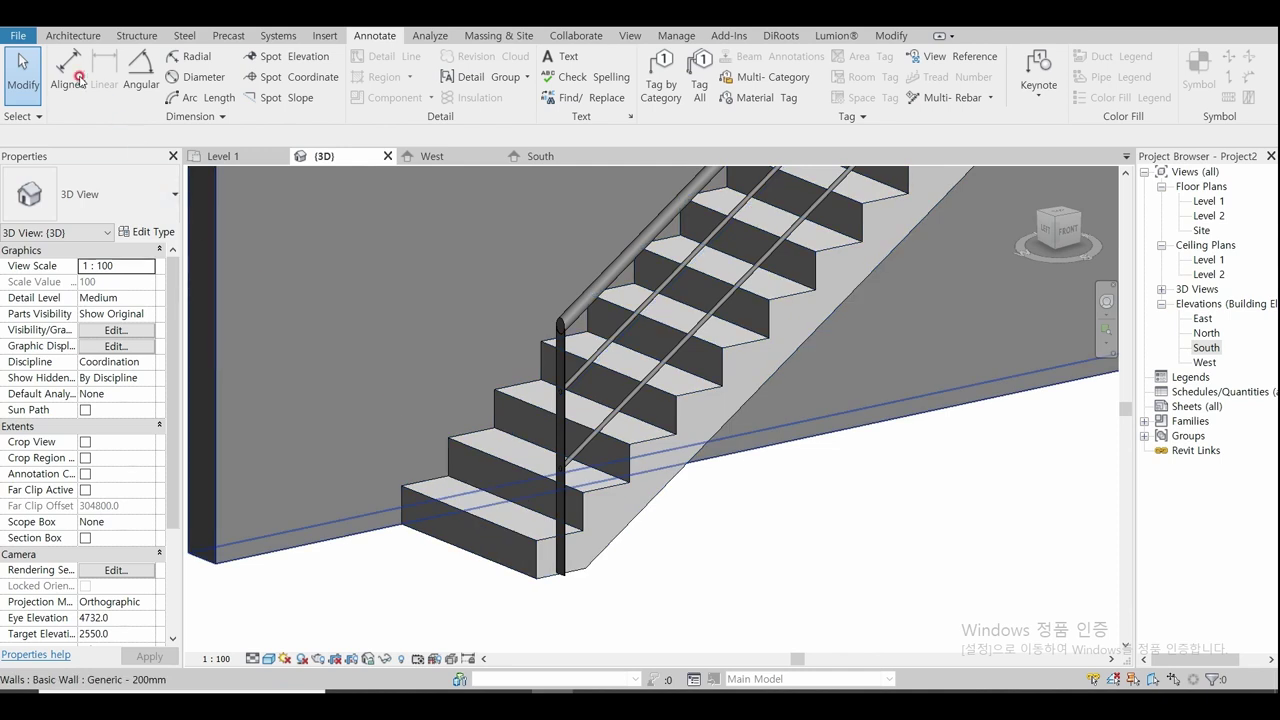
Step: Create a new family from English > Metric Railing Termination.rft
{"action": "left_click", "coordinate": [17, 36]}
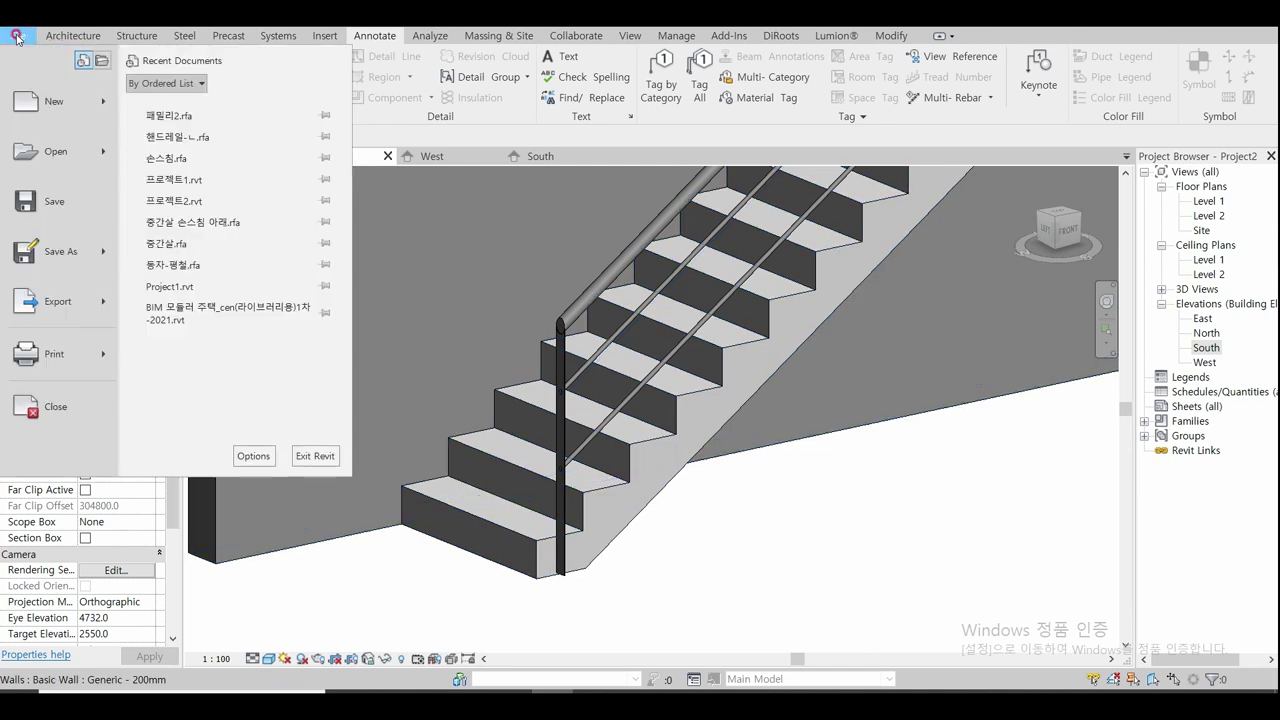
{"action": "mouse_move", "coordinate": [57, 102]}
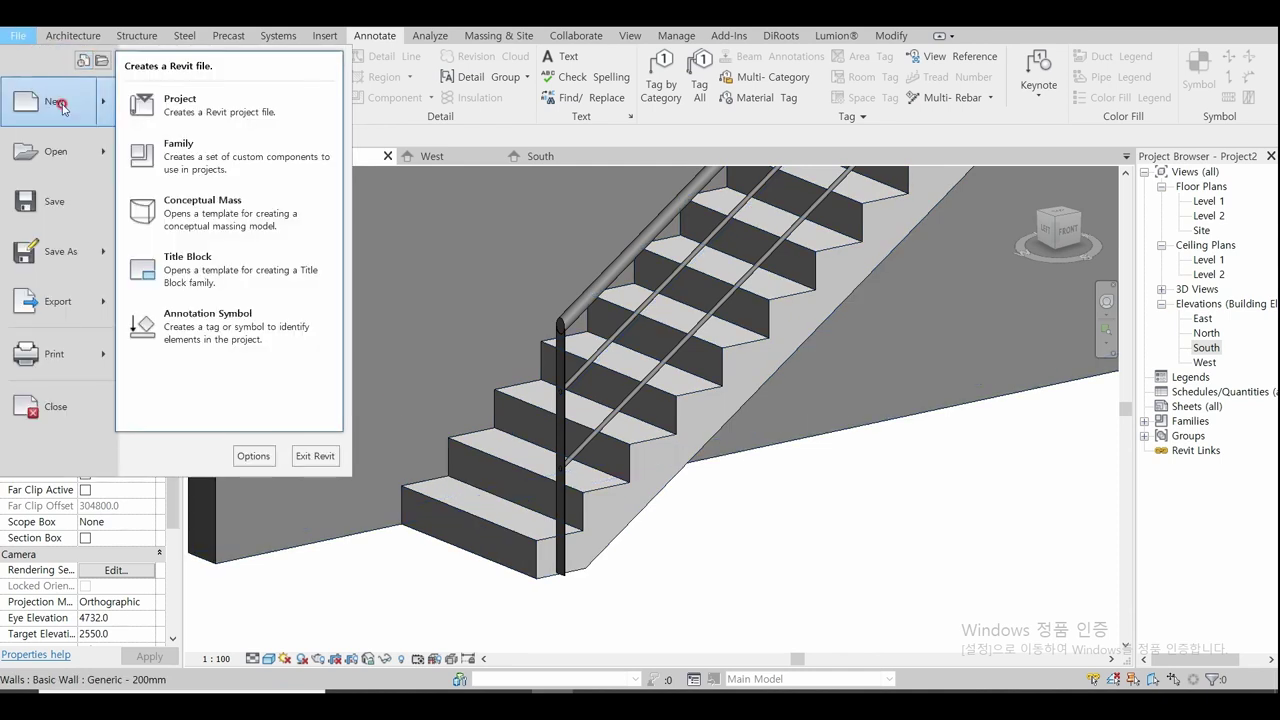
{"action": "left_click", "coordinate": [175, 146]}
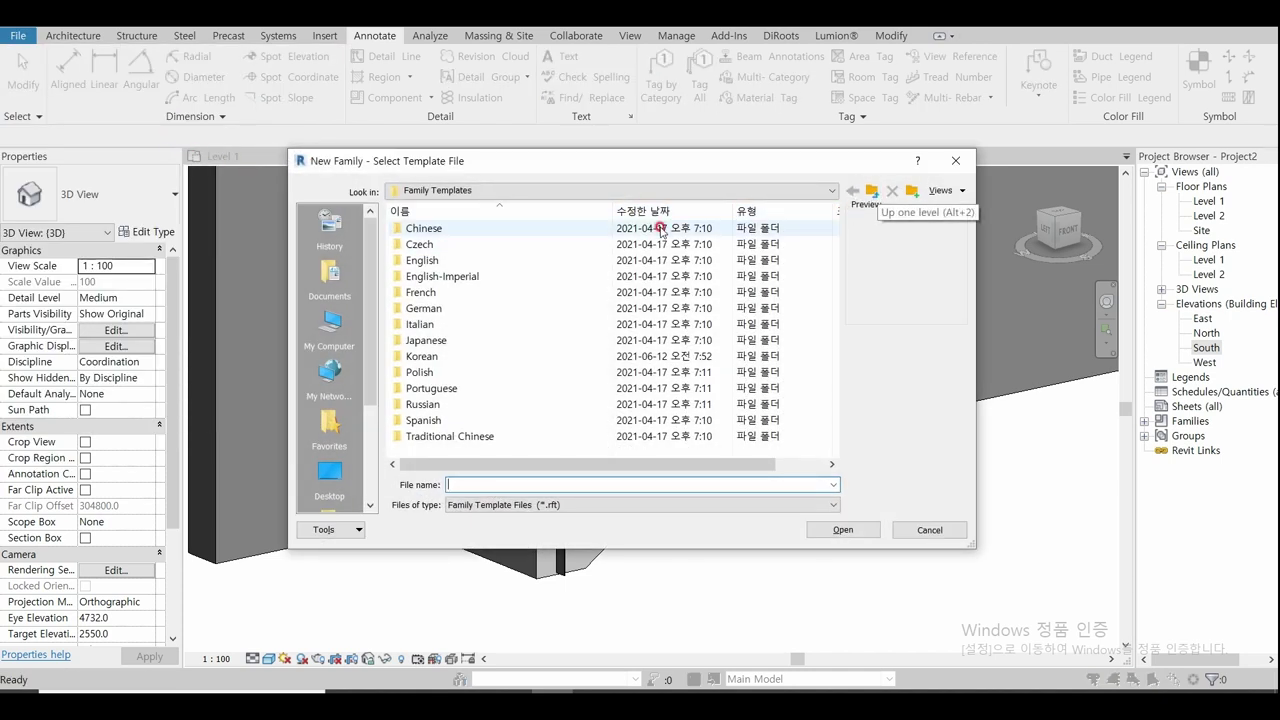
{"action": "double_click", "coordinate": [448, 262]}
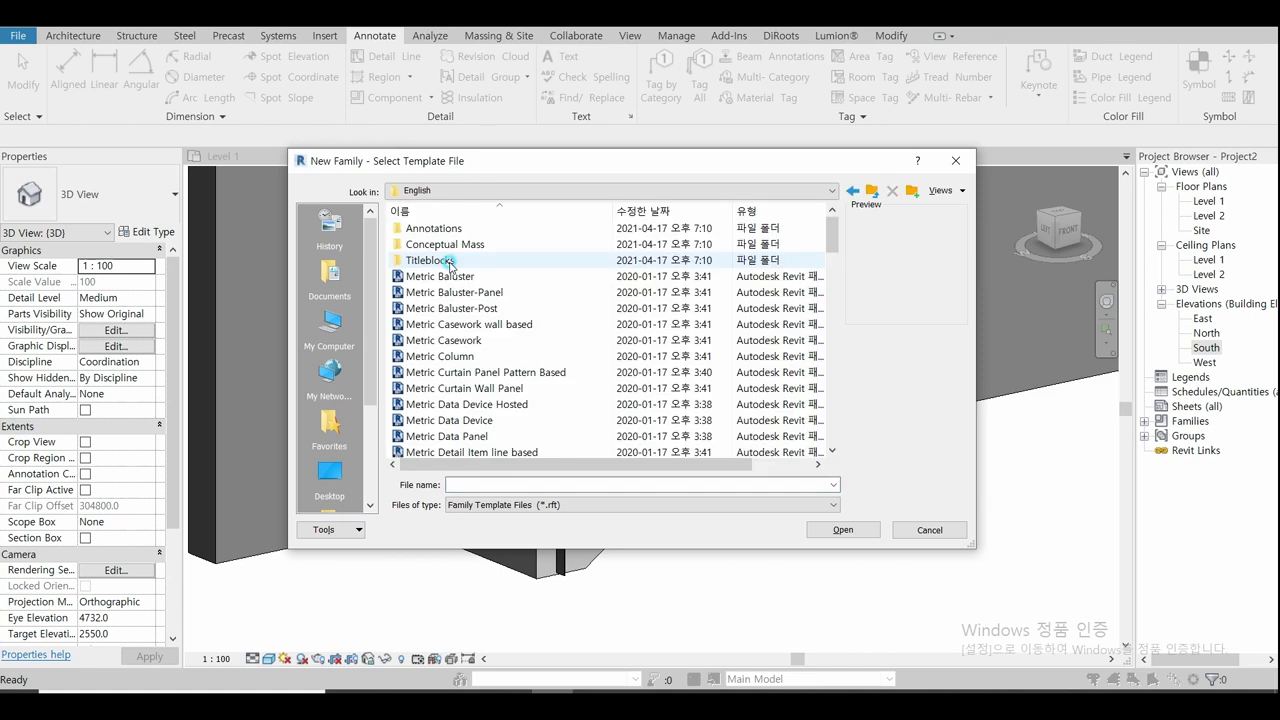
{"action": "scroll", "coordinate": [586, 349], "scroll_direction": "down", "scroll_amount": 4}
{"action": "scroll", "coordinate": [589, 343], "scroll_direction": "down", "scroll_amount": 1}
{"action": "scroll", "coordinate": [589, 343], "scroll_direction": "down", "scroll_amount": 2}
{"action": "scroll", "coordinate": [620, 346], "scroll_direction": "down", "scroll_amount": 1}
{"action": "scroll", "coordinate": [680, 352], "scroll_direction": "down", "scroll_amount": 2}
{"action": "scroll", "coordinate": [725, 358], "scroll_direction": "down", "scroll_amount": 2}
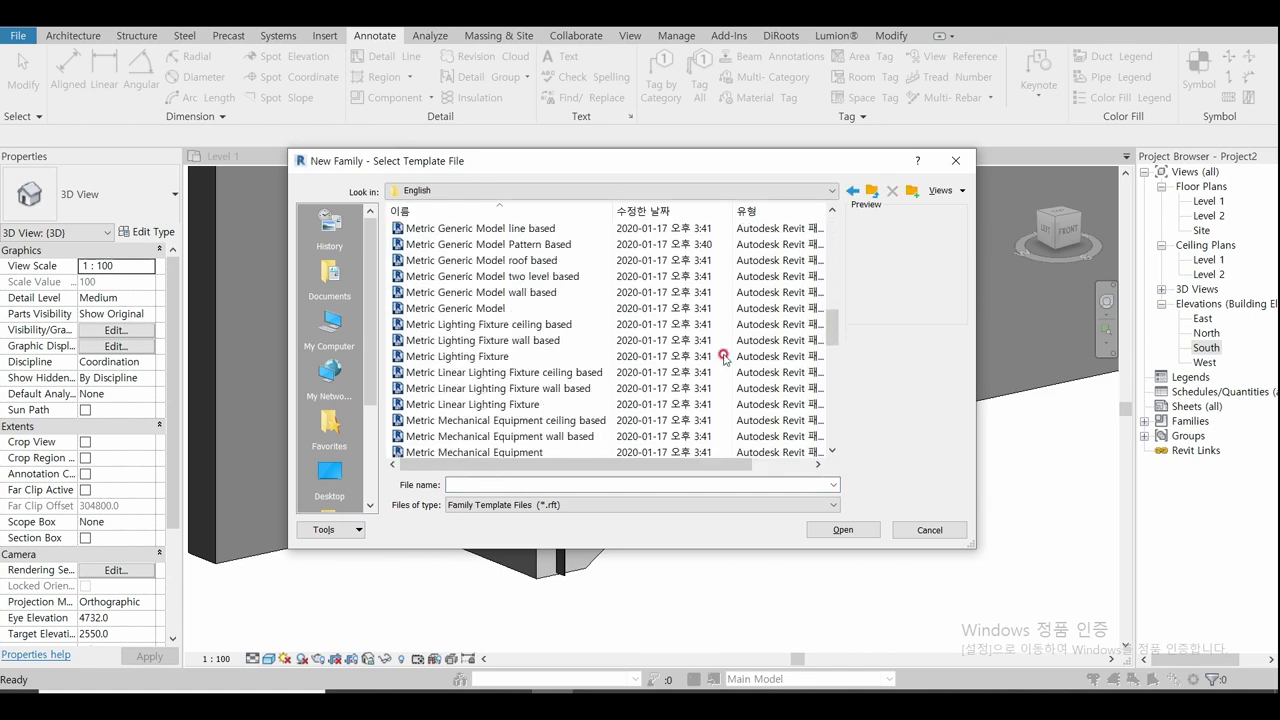
{"action": "scroll", "coordinate": [725, 358], "scroll_direction": "down", "scroll_amount": 2}
{"action": "scroll", "coordinate": [725, 358], "scroll_direction": "down", "scroll_amount": 1}
{"action": "scroll", "coordinate": [725, 358], "scroll_direction": "down", "scroll_amount": 1}
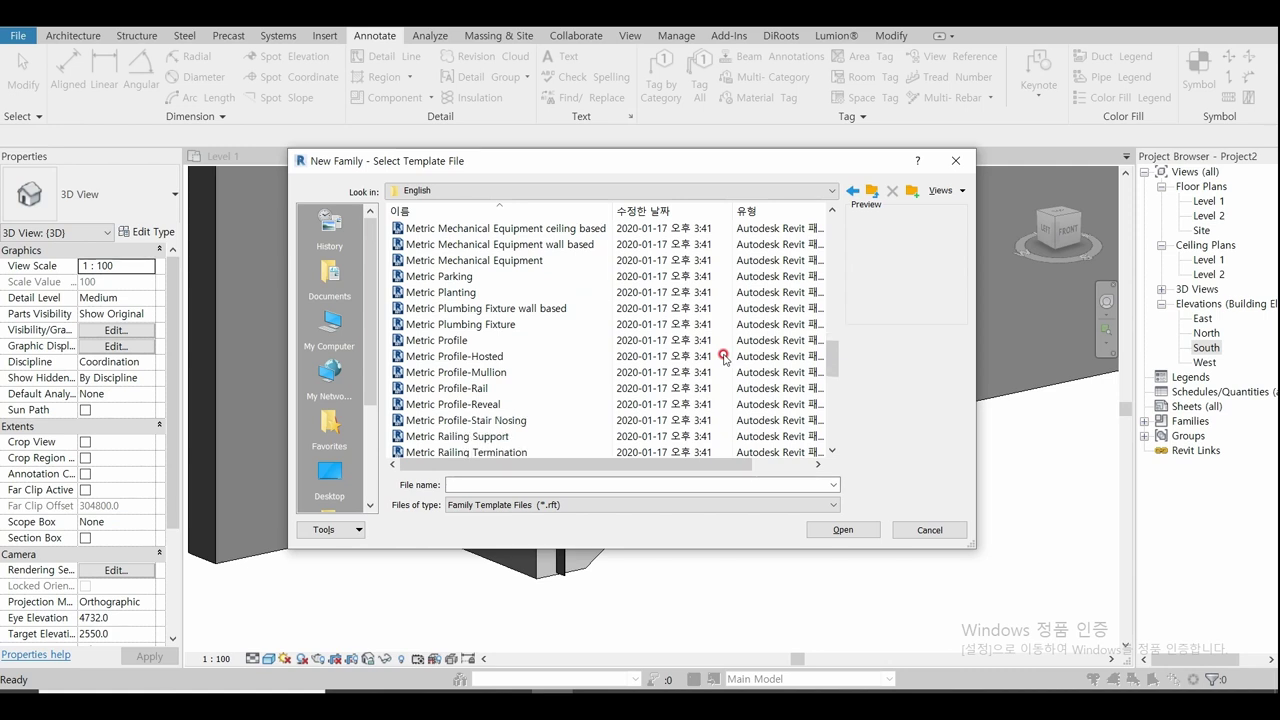
{"action": "scroll", "coordinate": [725, 358], "scroll_direction": "down", "scroll_amount": 1}
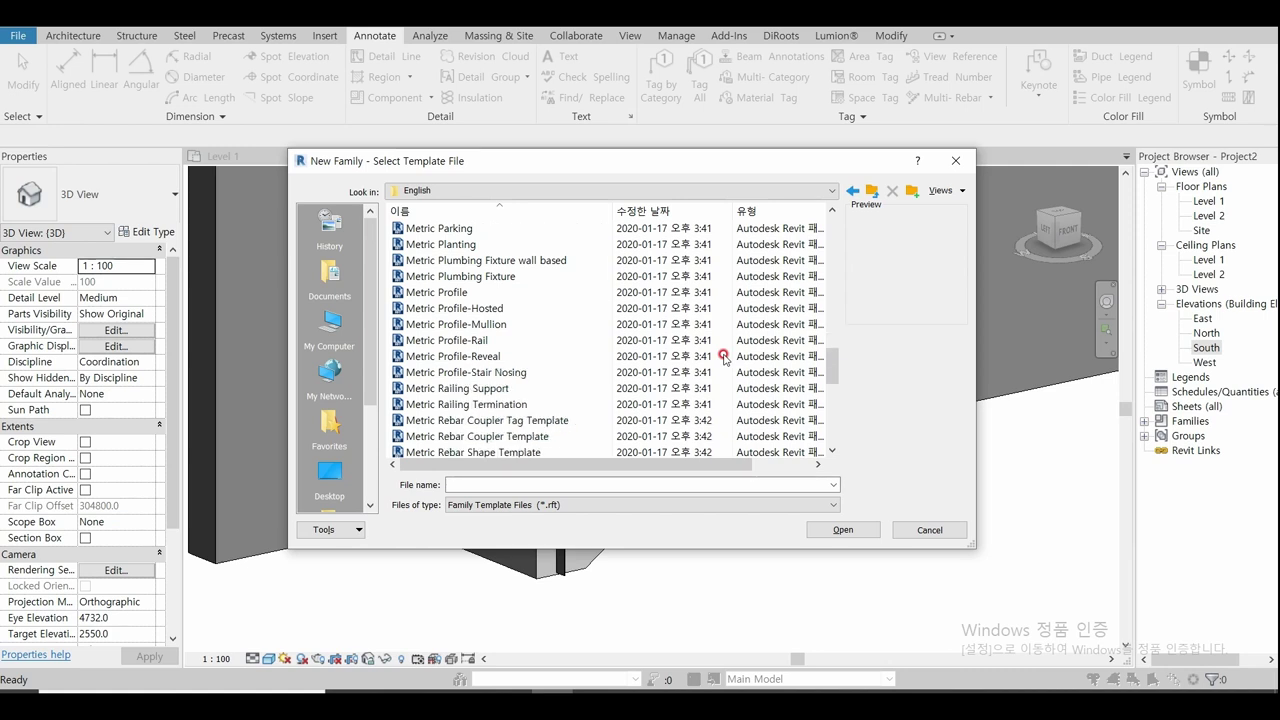
{"action": "left_click", "coordinate": [492, 404]}
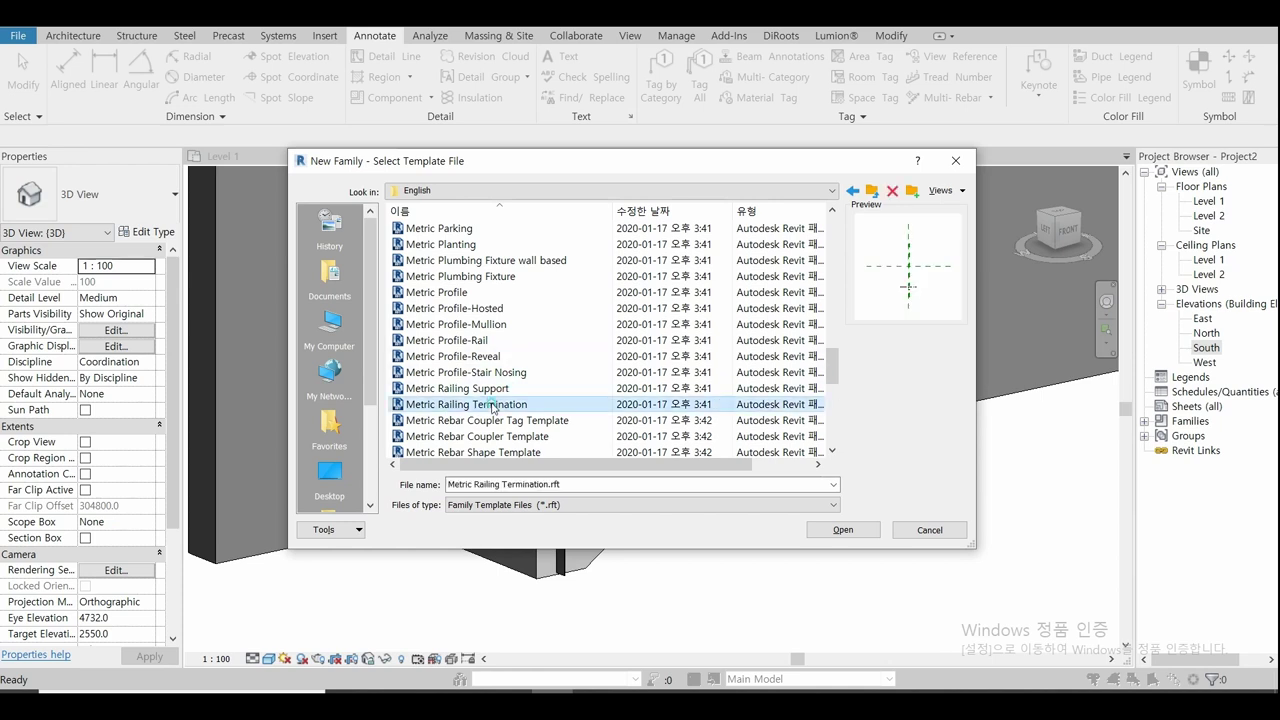
{"action": "left_click", "coordinate": [845, 529]}
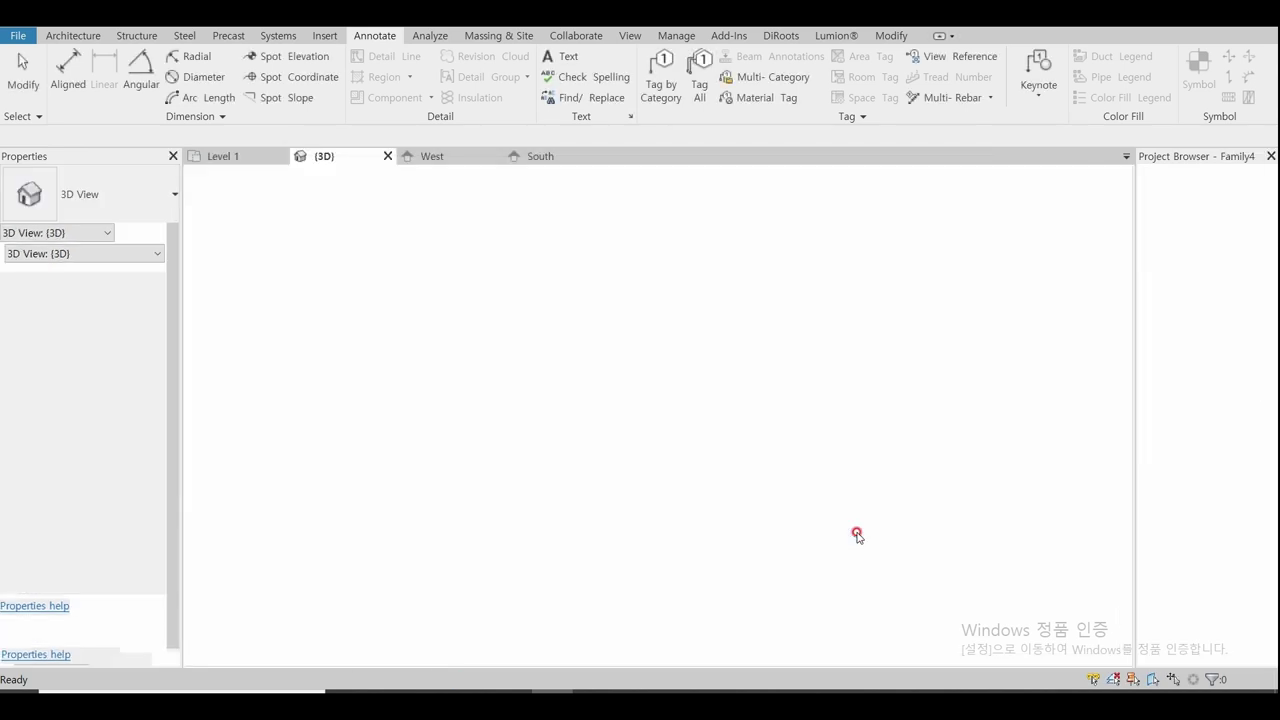
Step: Open the termination family's Front elevation view
{"action": "scroll", "coordinate": [691, 445], "scroll_direction": "up", "scroll_amount": 3}
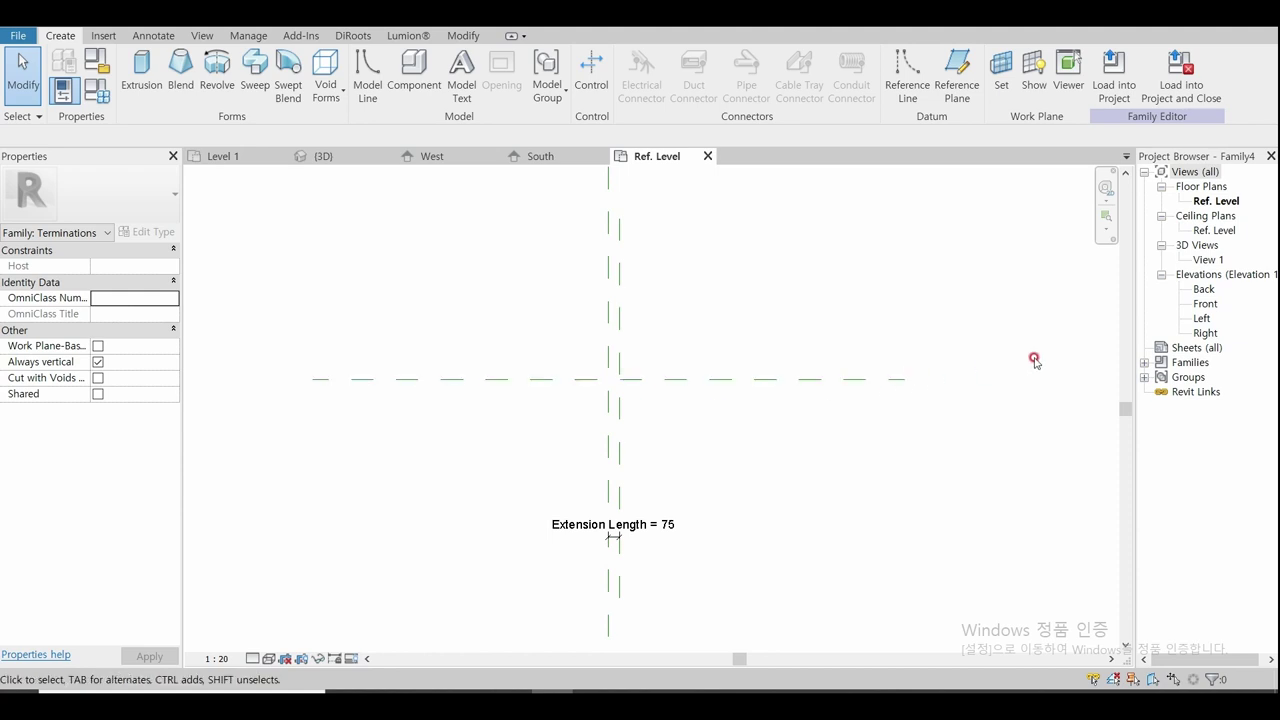
{"action": "double_click", "coordinate": [1199, 304]}
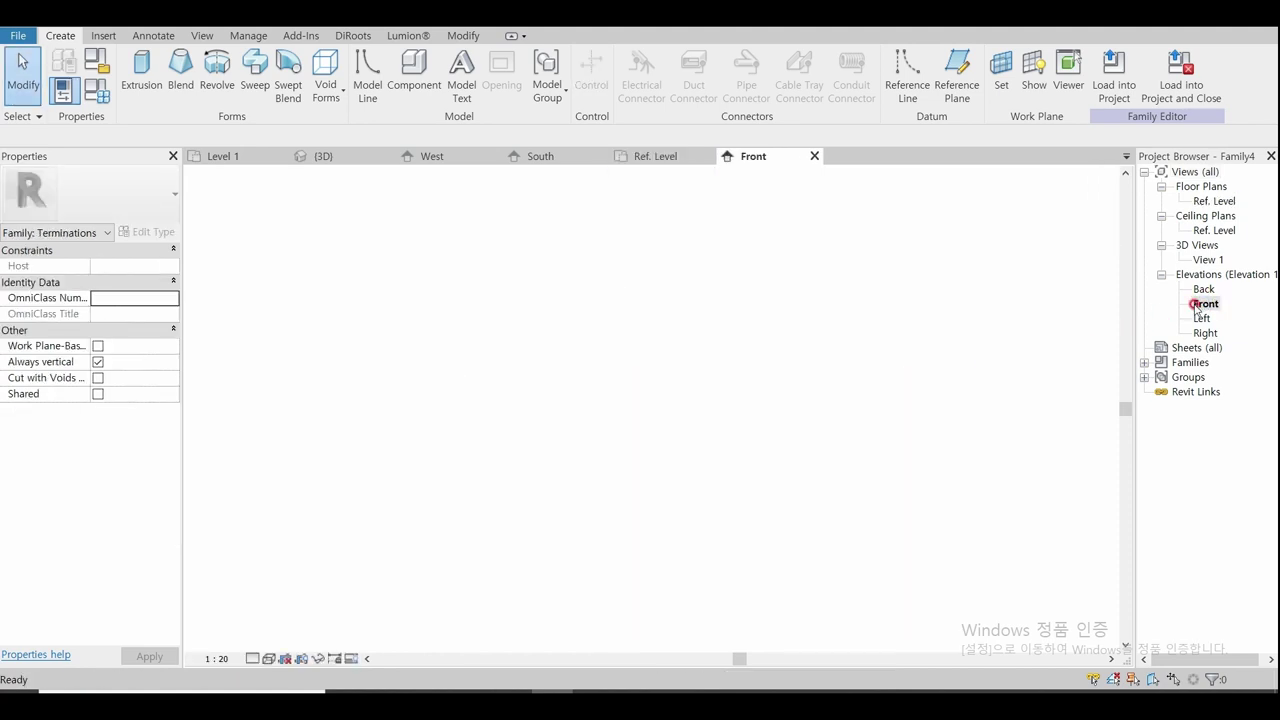
{"action": "scroll", "coordinate": [604, 586], "scroll_direction": "up", "scroll_amount": 3}
{"action": "scroll", "coordinate": [680, 354], "scroll_direction": "down", "scroll_amount": 2}
{"action": "scroll", "coordinate": [689, 451], "scroll_direction": "down", "scroll_amount": 1}
{"action": "scroll", "coordinate": [690, 458], "scroll_direction": "up", "scroll_amount": 3}
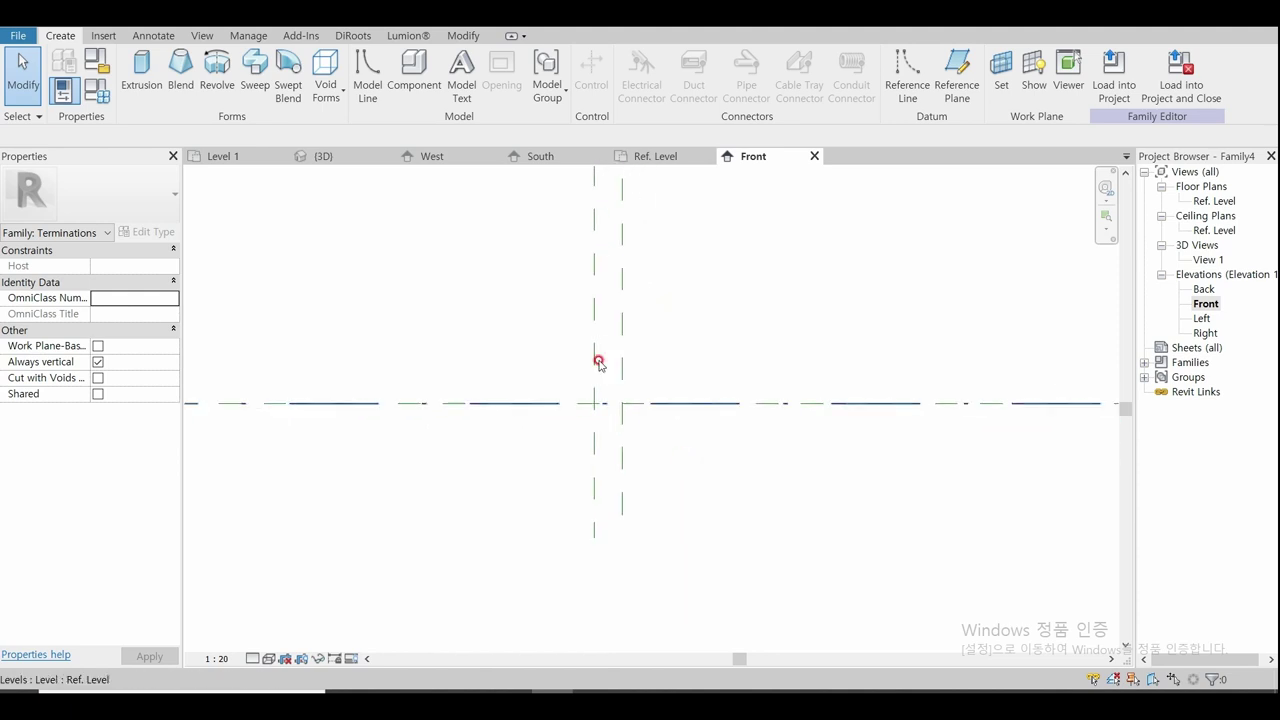
Step: Start a sweep and sketch a 150 mm horizontal path from the reference-plane intersection
{"action": "left_click", "coordinate": [257, 83]}
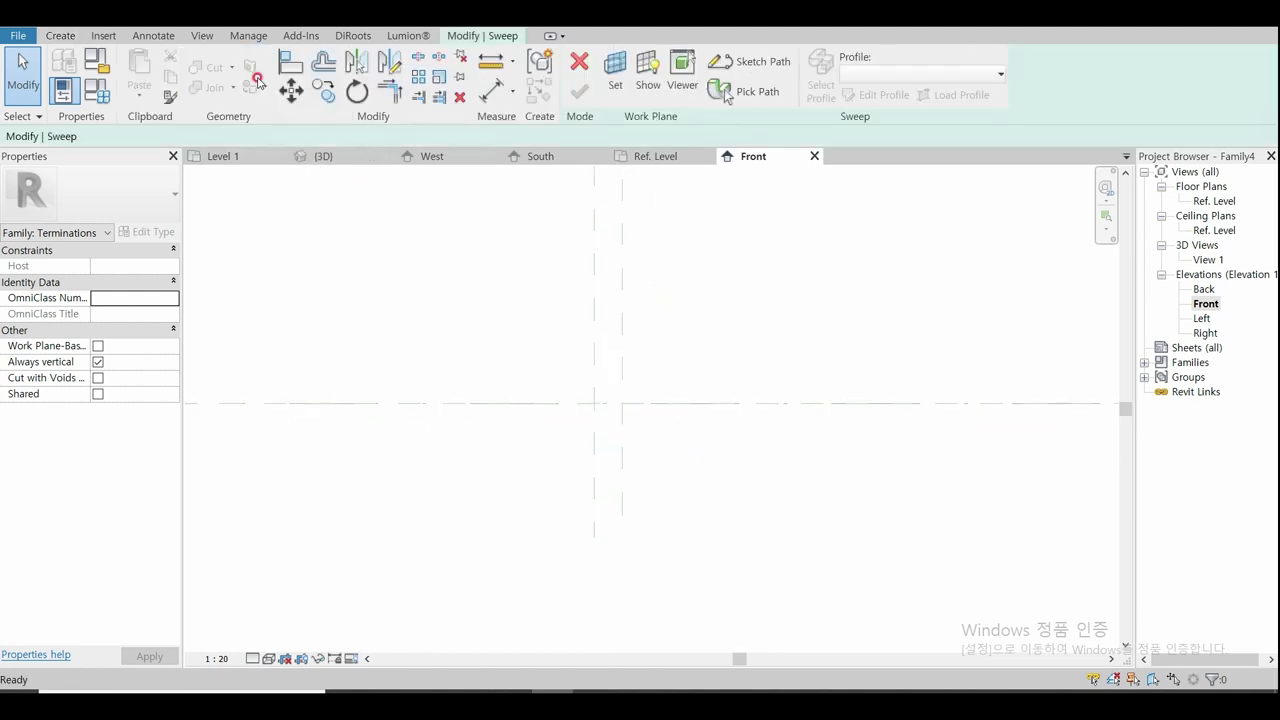
{"action": "left_click", "coordinate": [778, 62]}
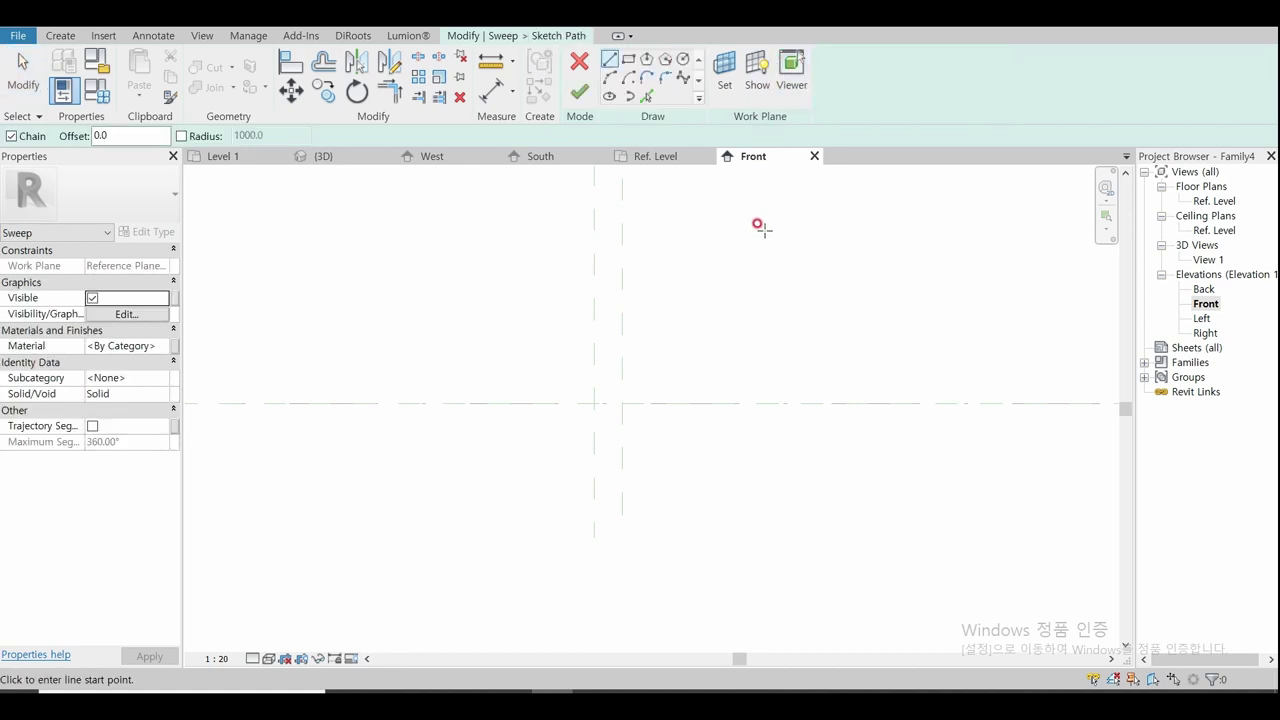
{"action": "scroll", "coordinate": [703, 445], "scroll_direction": "up", "scroll_amount": 3}
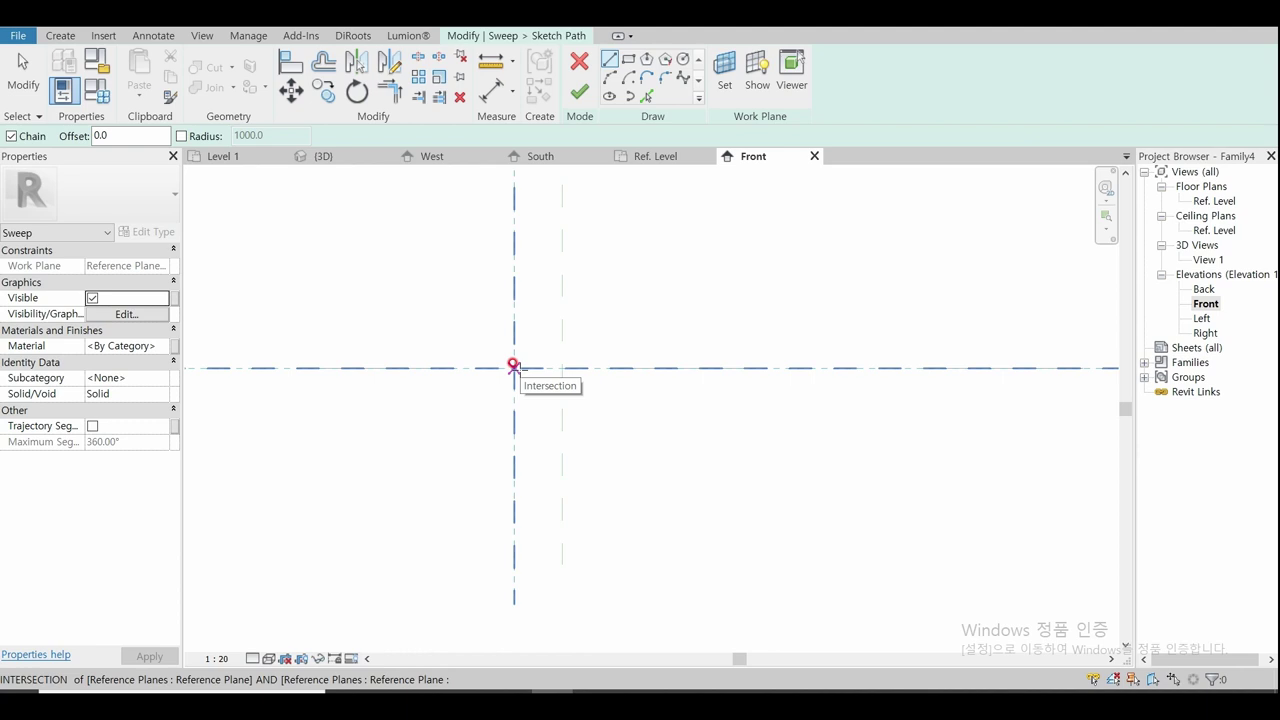
{"action": "left_click", "coordinate": [514, 366]}
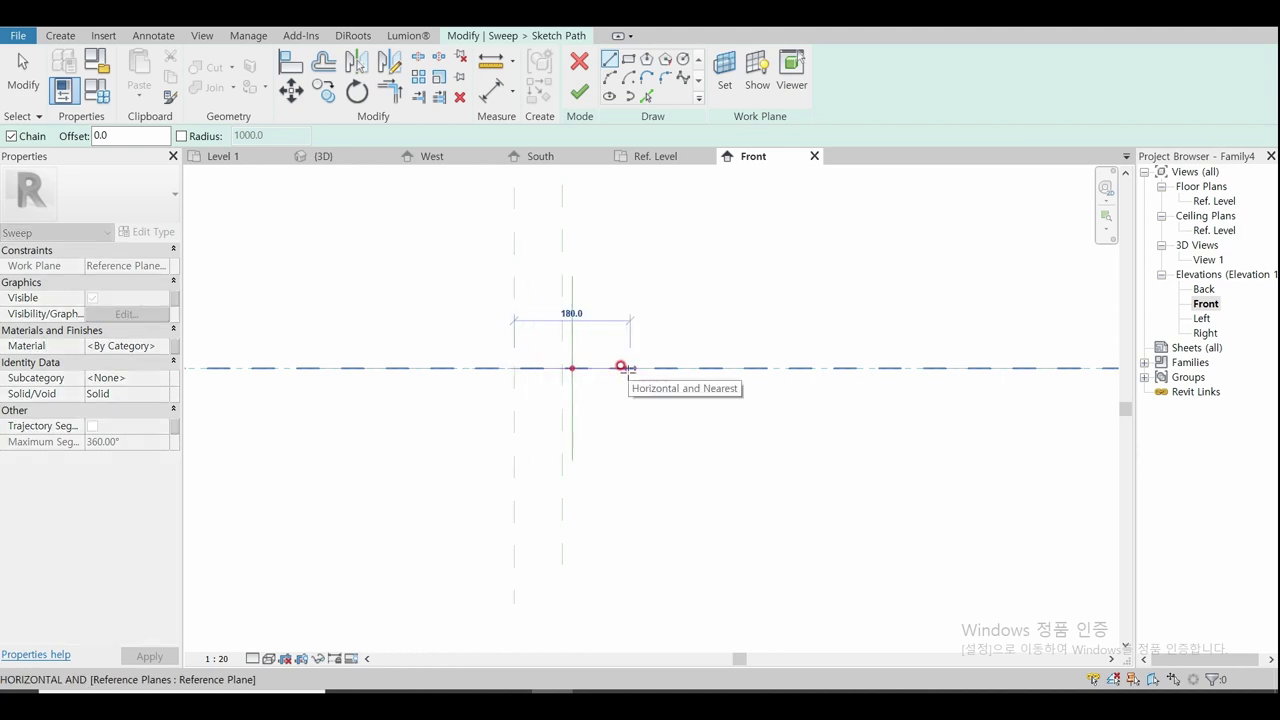
{"action": "type", "text": "150"}
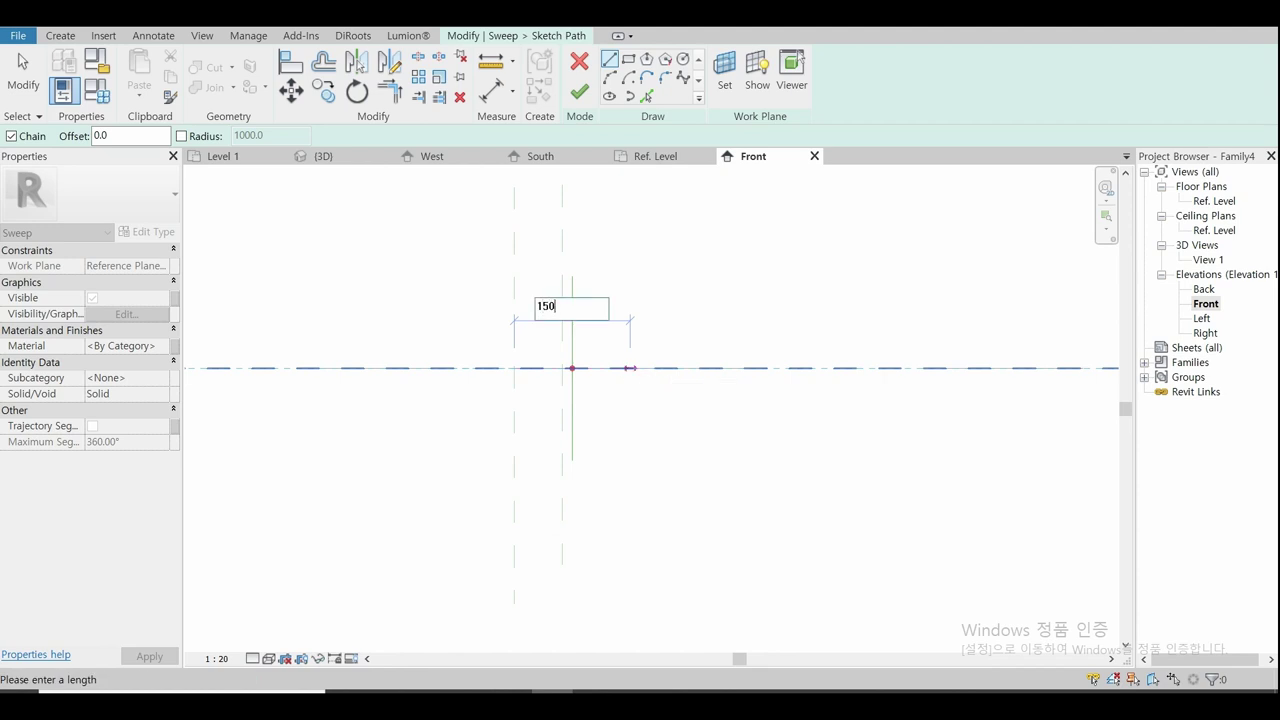
{"action": "key", "text": "Return"}
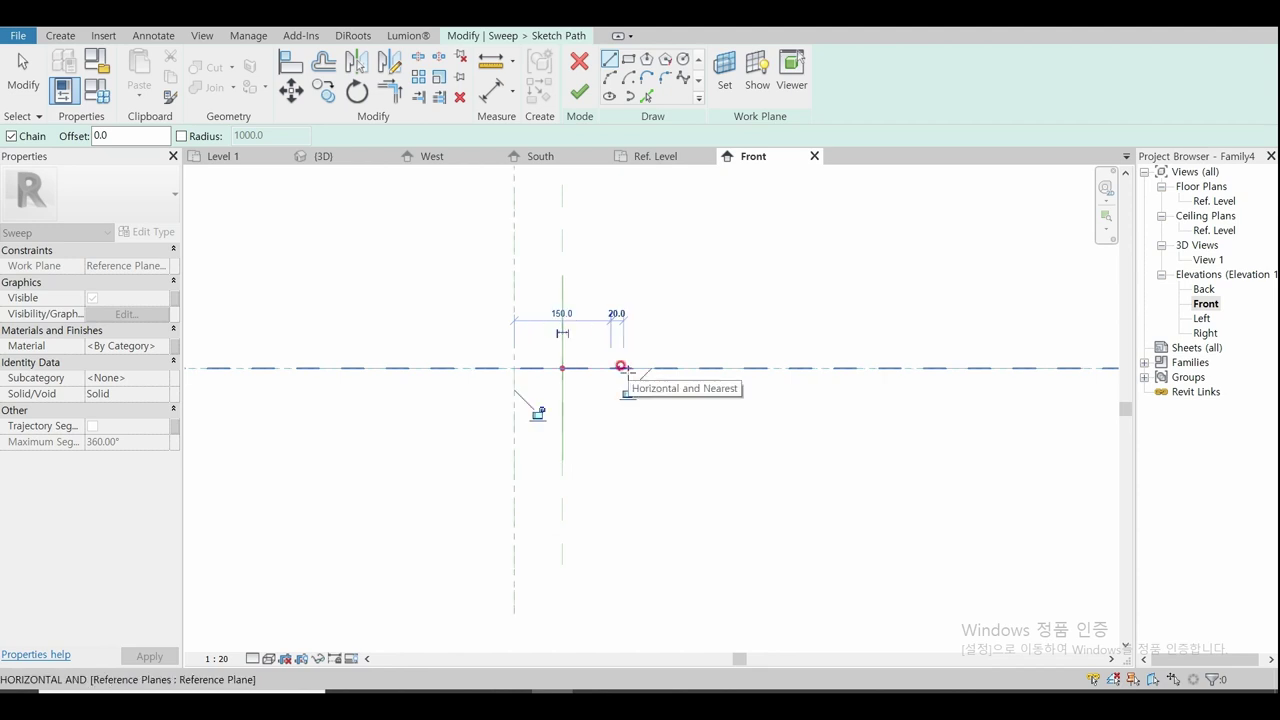
{"action": "left_click", "coordinate": [621, 367]}
{"action": "key", "text": "Escape"}
{"action": "key", "text": "Escape"}
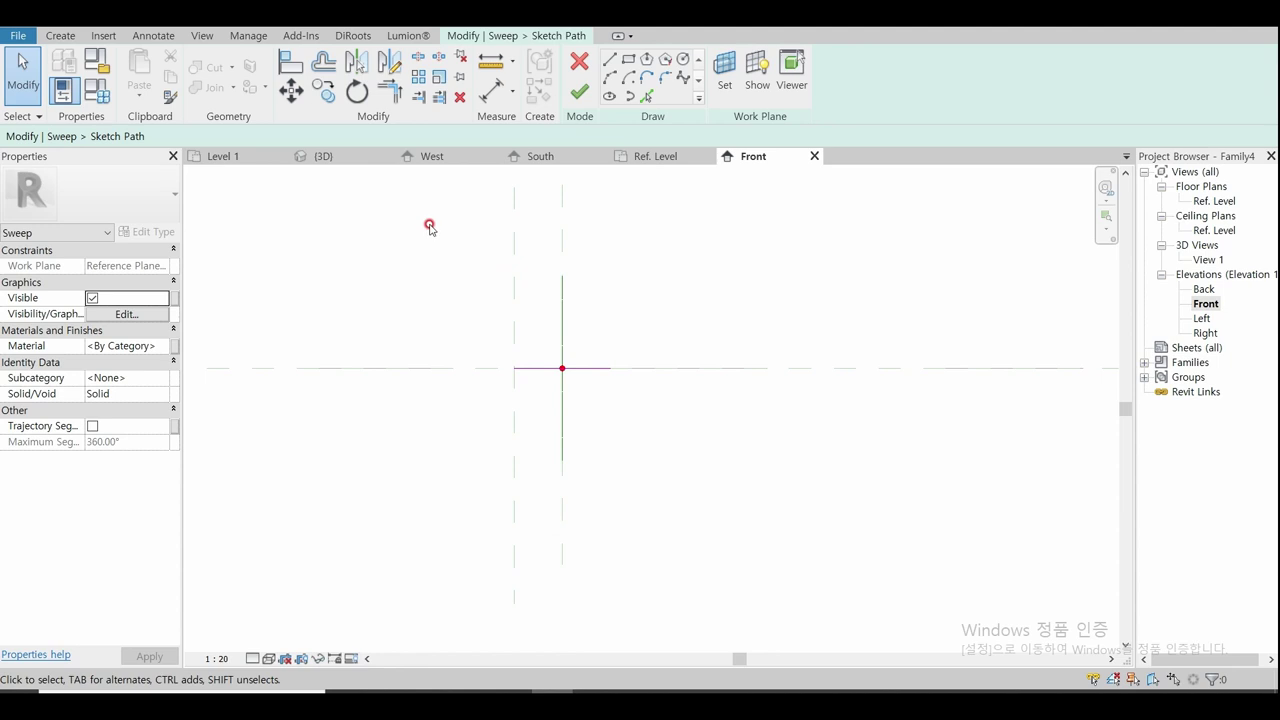
Step: Go to the South elevation of the stair with nothing selected
{"action": "left_click", "coordinate": [327, 158]}
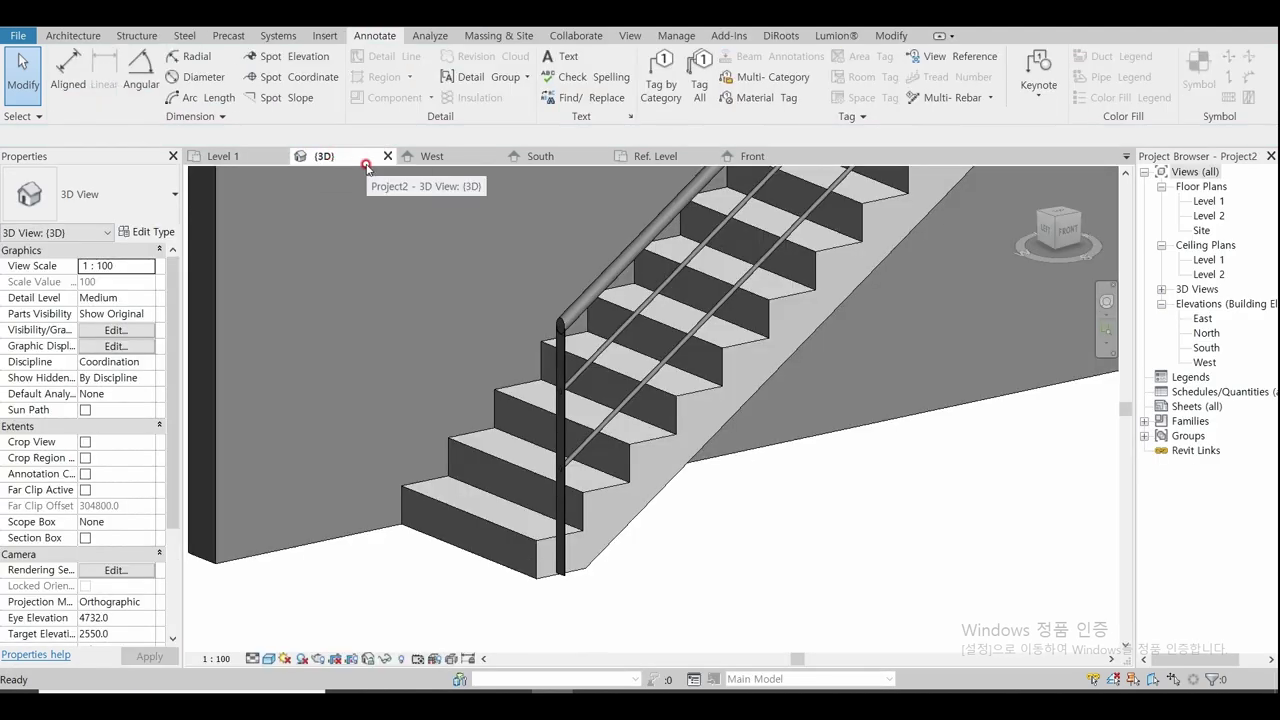
{"action": "left_click", "coordinate": [438, 160]}
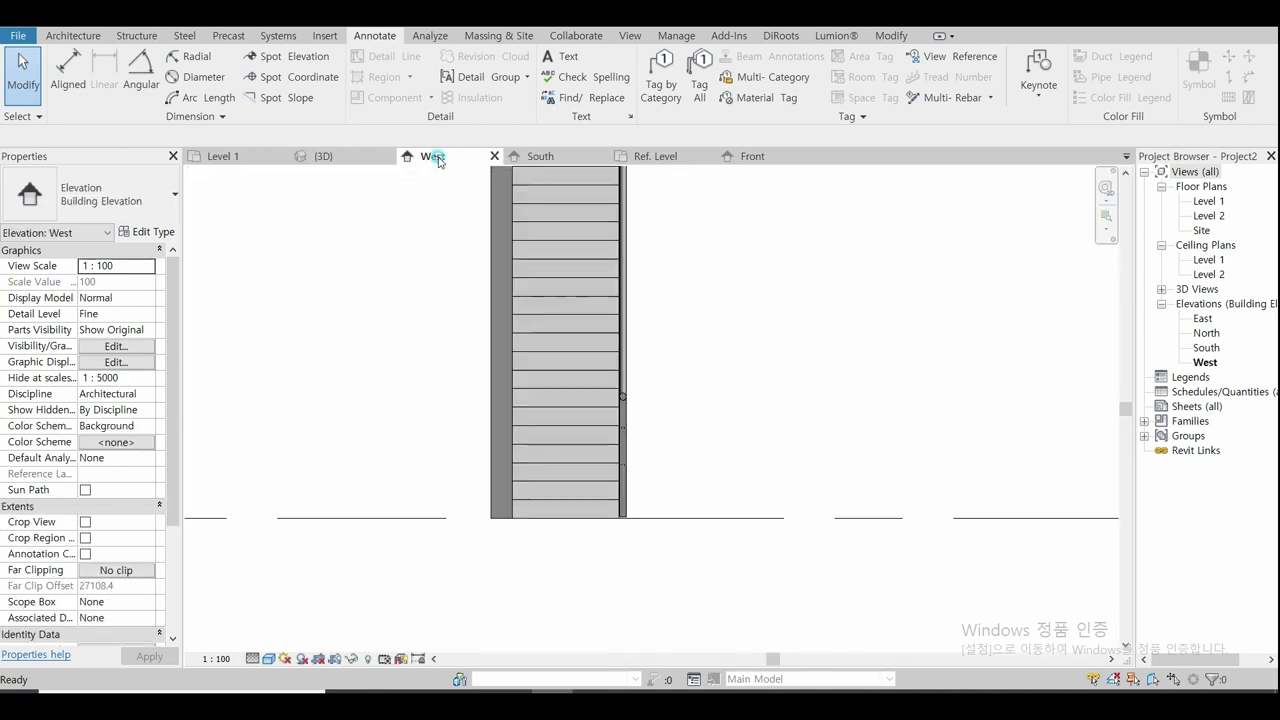
{"action": "left_click", "coordinate": [537, 162]}
{"action": "left_click", "coordinate": [525, 507]}
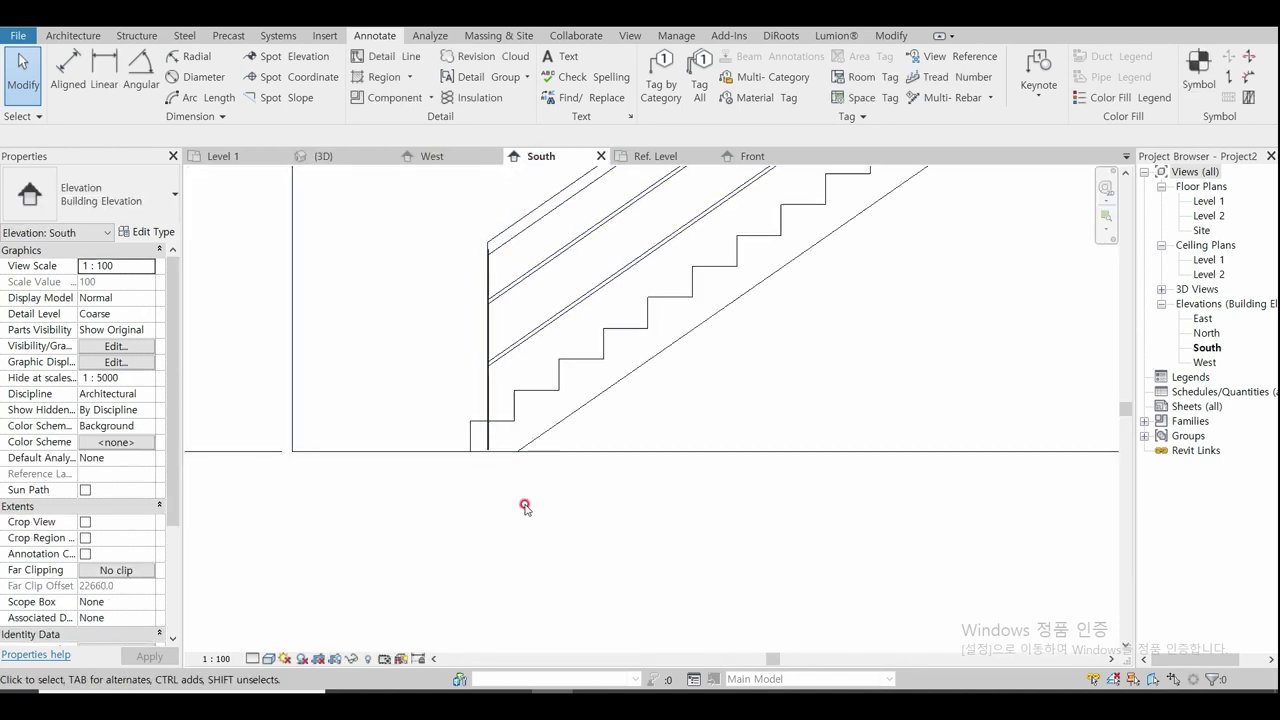
{"action": "scroll", "coordinate": [511, 300], "scroll_direction": "up", "scroll_amount": 2}
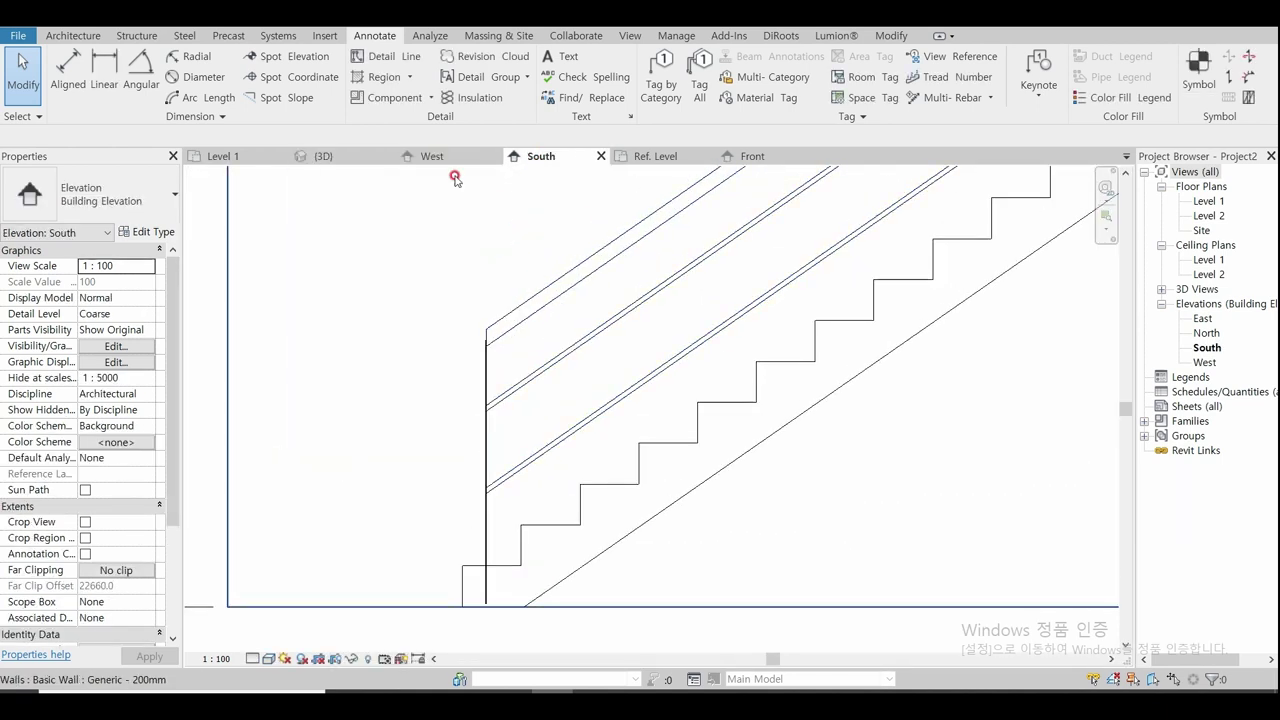
Step: Draw a reference plane along the top rail's slope
{"action": "left_click", "coordinate": [70, 35]}
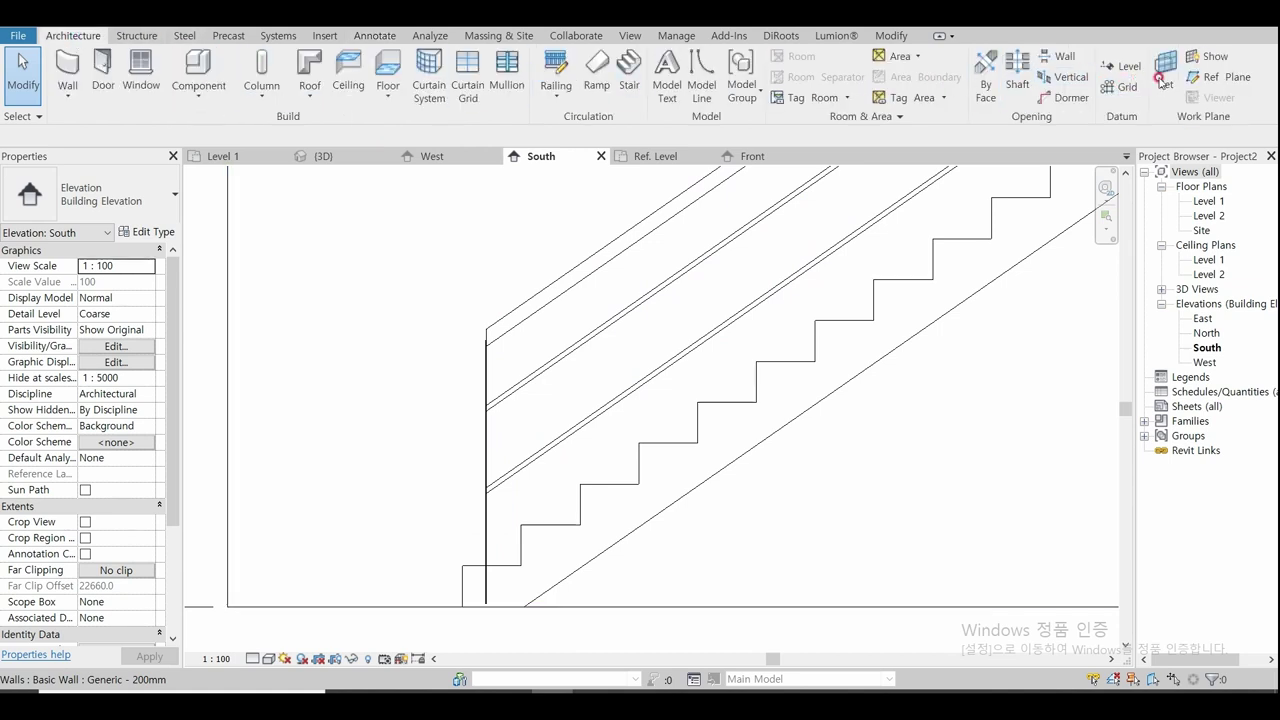
{"action": "left_click", "coordinate": [1207, 72]}
{"action": "scroll", "coordinate": [487, 358], "scroll_direction": "up", "scroll_amount": 2}
{"action": "scroll", "coordinate": [487, 360], "scroll_direction": "up", "scroll_amount": 1}
{"action": "scroll", "coordinate": [489, 362], "scroll_direction": "up", "scroll_amount": 1}
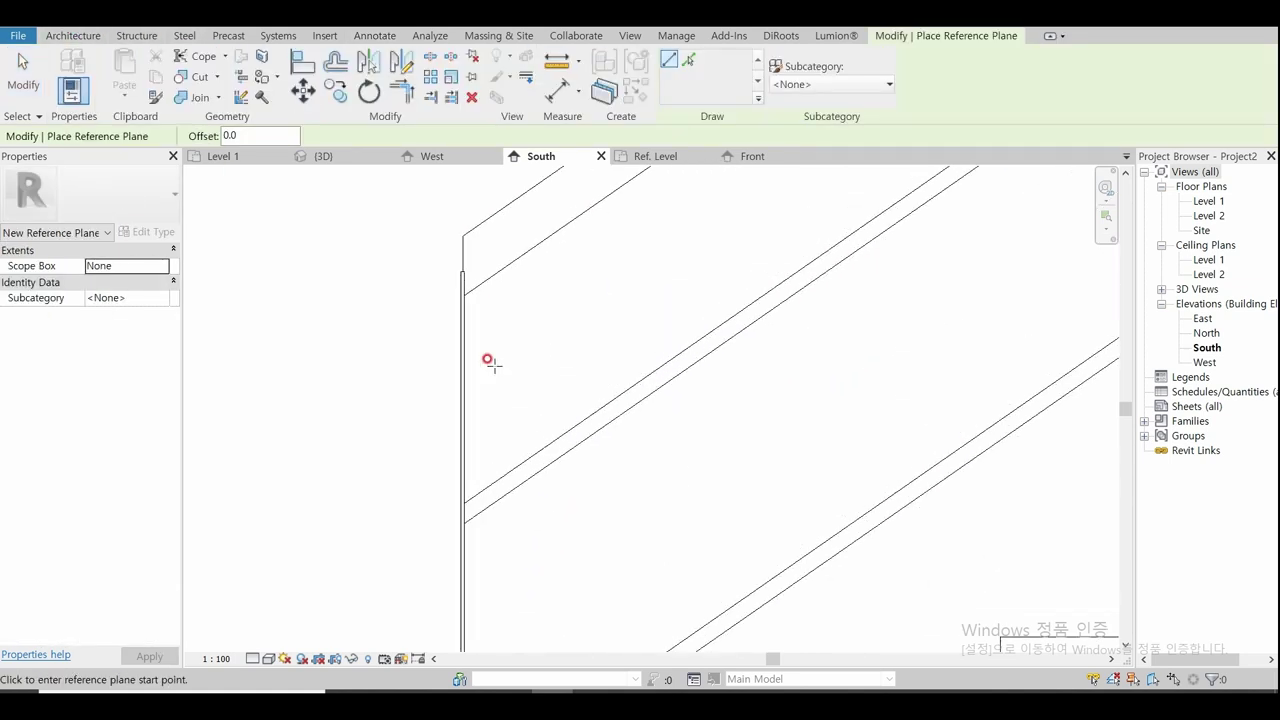
{"action": "left_click", "coordinate": [588, 206]}
{"action": "scroll", "coordinate": [644, 200], "scroll_direction": "down", "scroll_amount": 1}
{"action": "scroll", "coordinate": [646, 200], "scroll_direction": "down", "scroll_amount": 1}
{"action": "scroll", "coordinate": [549, 249], "scroll_direction": "up", "scroll_amount": 1}
{"action": "scroll", "coordinate": [560, 232], "scroll_direction": "up", "scroll_amount": 1}
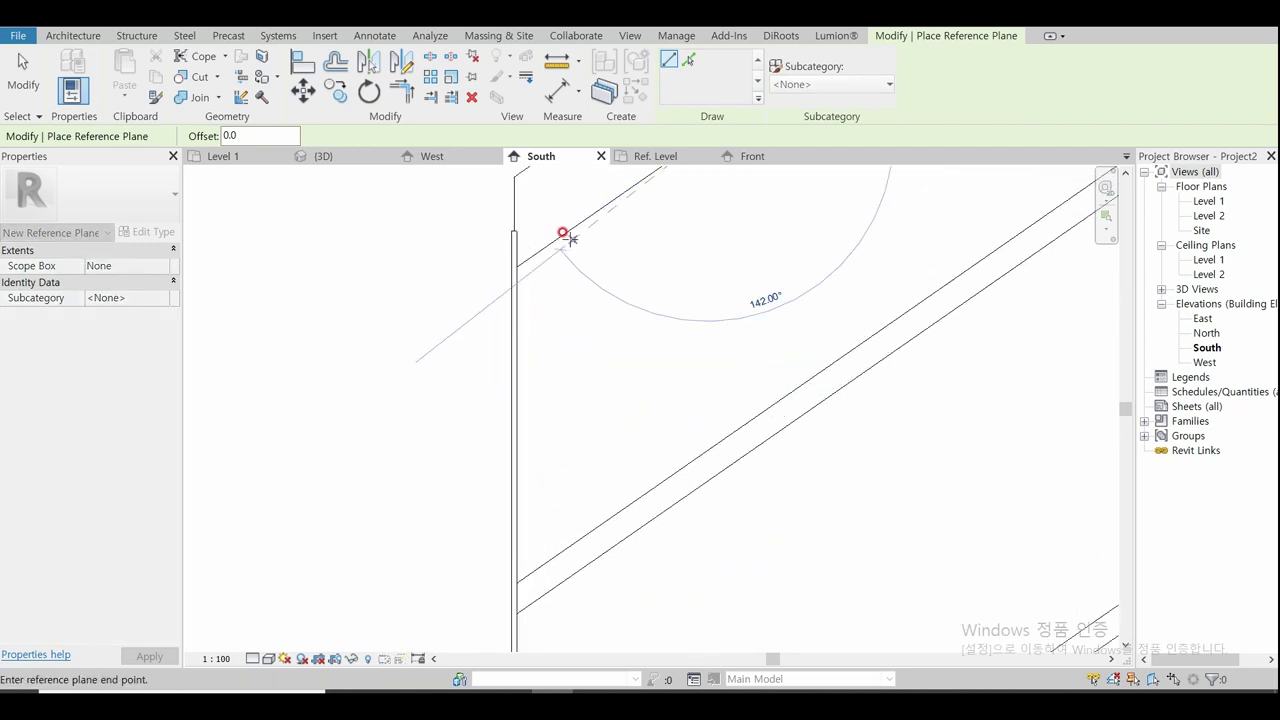
{"action": "left_click", "coordinate": [552, 238]}
{"action": "key", "text": "Escape"}
{"action": "key", "text": "Escape"}
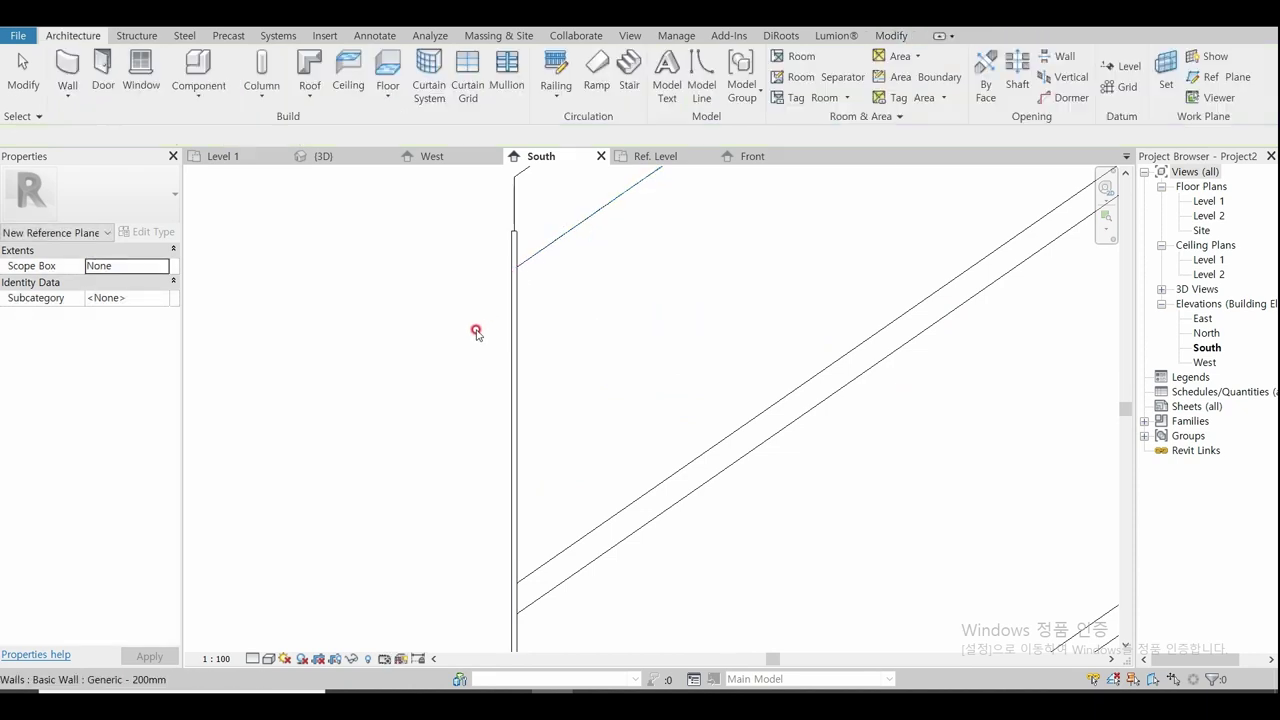
Step: Extend the sloped reference plane down-left past the railing end
{"action": "scroll", "coordinate": [477, 331], "scroll_direction": "down", "scroll_amount": 1}
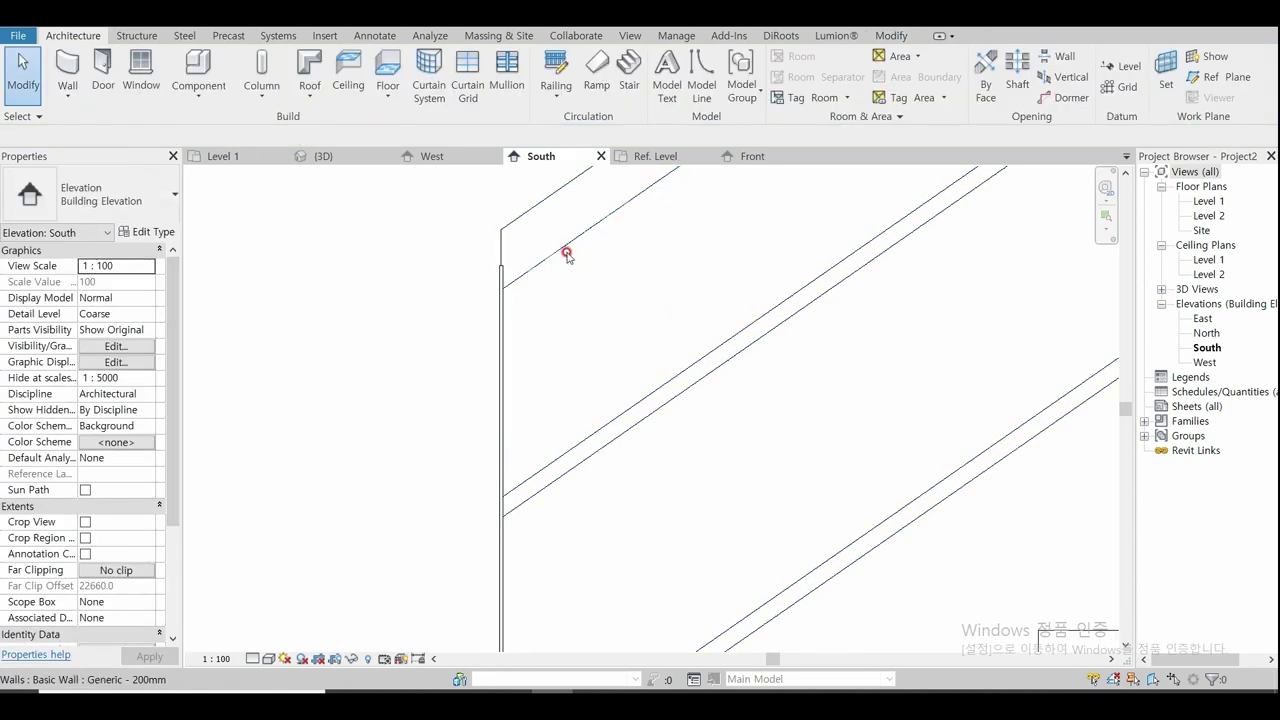
{"action": "left_click", "coordinate": [568, 247]}
{"action": "mouse_move", "coordinate": [528, 270]}
{"action": "left_mouse_down"}
{"action": "mouse_move", "coordinate": [241, 443]}
{"action": "mouse_move", "coordinate": [251, 449]}
{"action": "left_mouse_up"}
{"action": "key", "text": "Escape"}
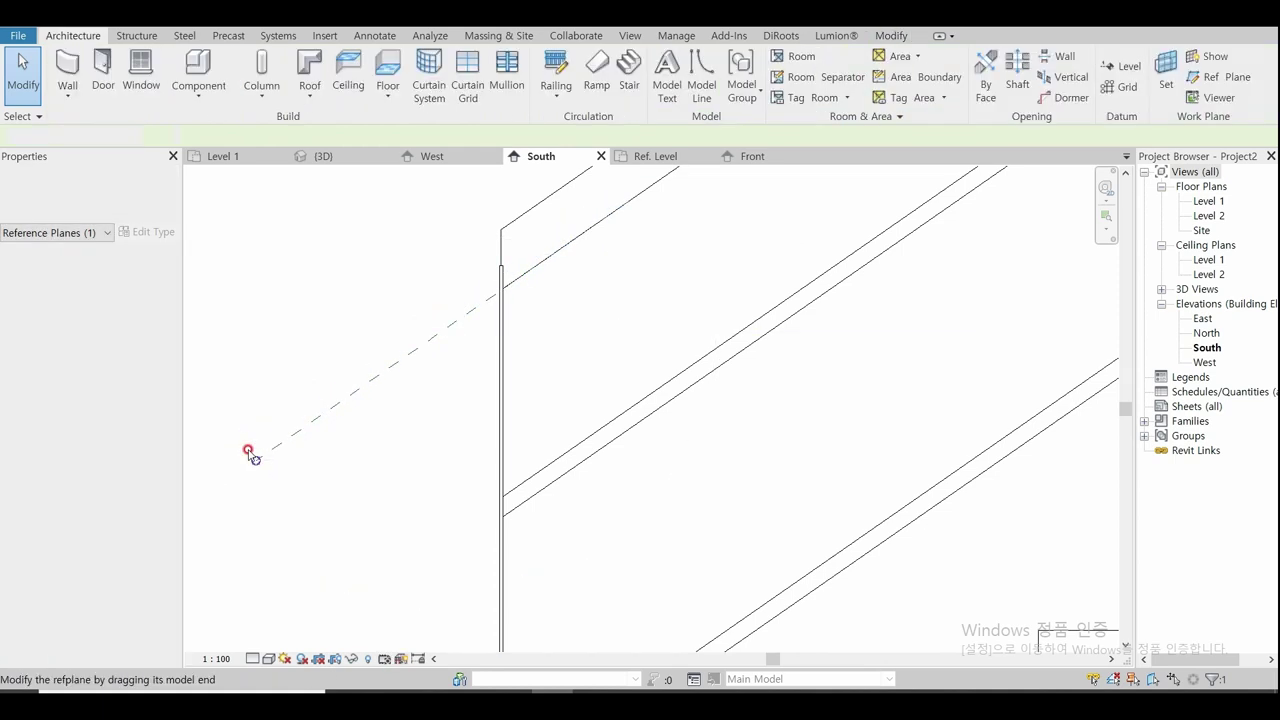
Step: Draw a vertical reference plane straight down along the railing end
{"action": "scroll", "coordinate": [441, 326], "scroll_direction": "down", "scroll_amount": 2}
{"action": "scroll", "coordinate": [490, 309], "scroll_direction": "up", "scroll_amount": 1}
{"action": "scroll", "coordinate": [490, 309], "scroll_direction": "up", "scroll_amount": 1}
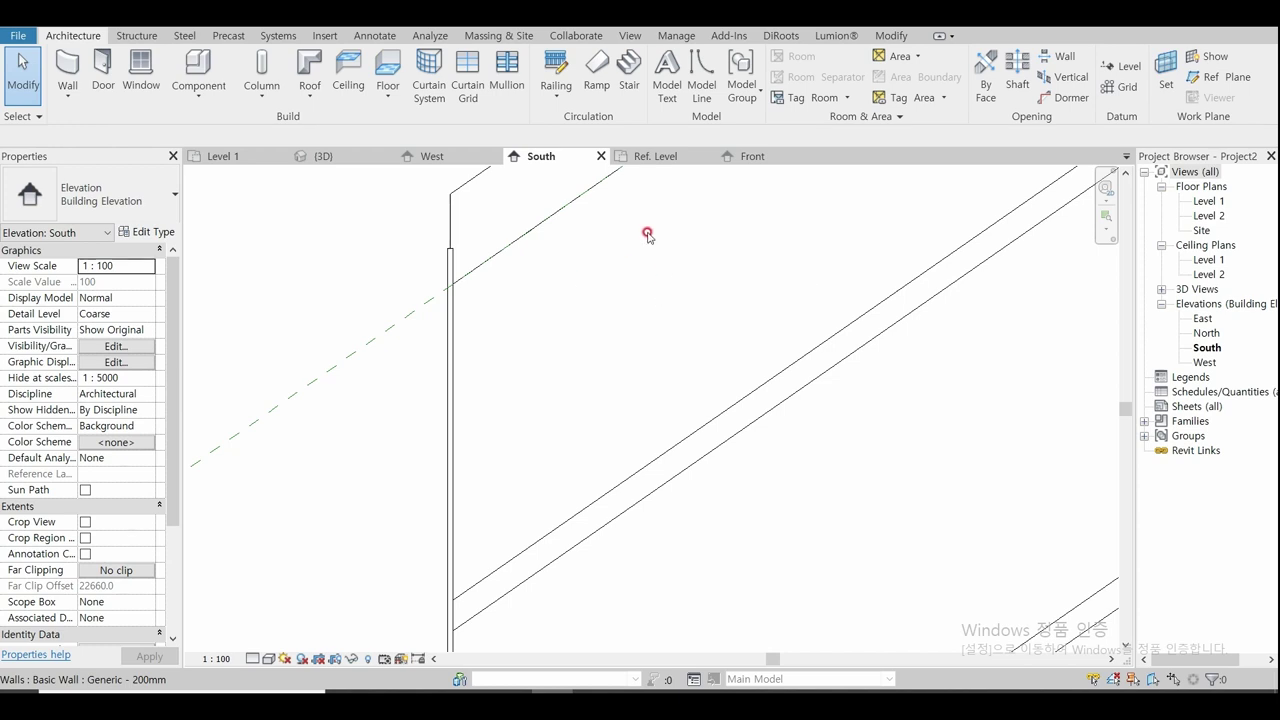
{"action": "left_click", "coordinate": [1212, 77]}
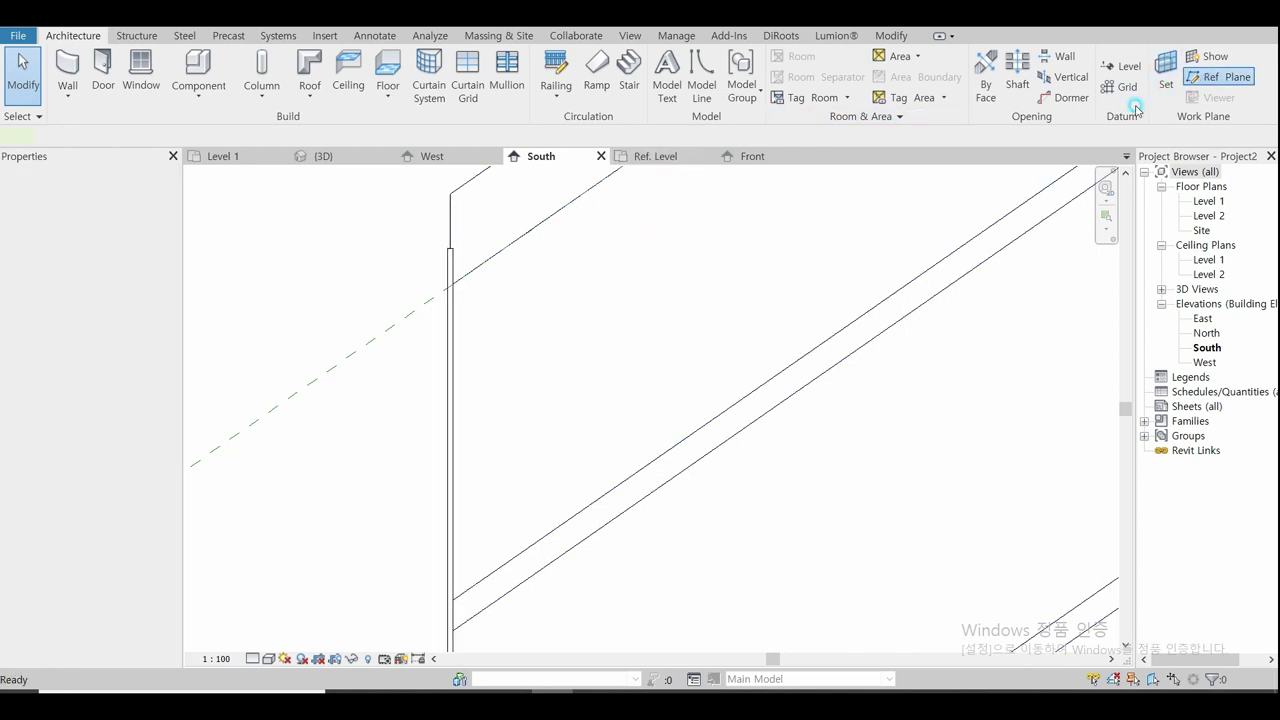
{"action": "scroll", "coordinate": [430, 280], "scroll_direction": "up", "scroll_amount": 1}
{"action": "scroll", "coordinate": [465, 200], "scroll_direction": "up", "scroll_amount": 1}
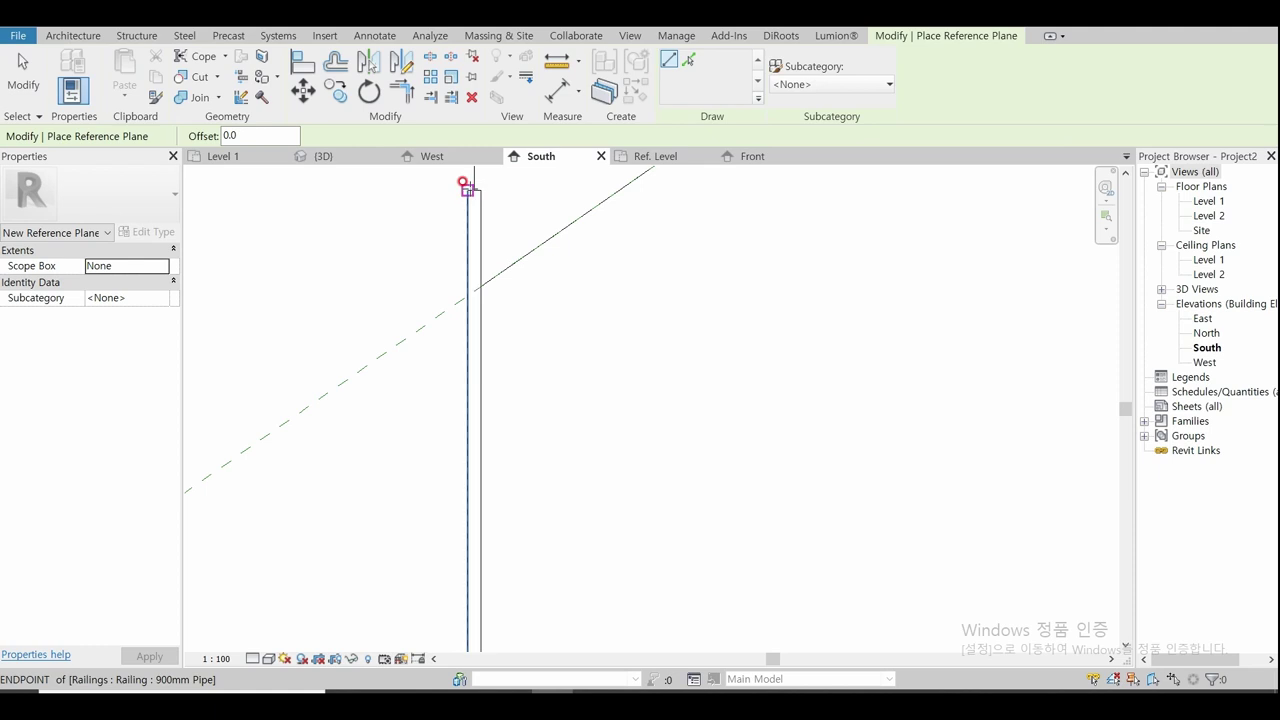
{"action": "left_click", "coordinate": [466, 187]}
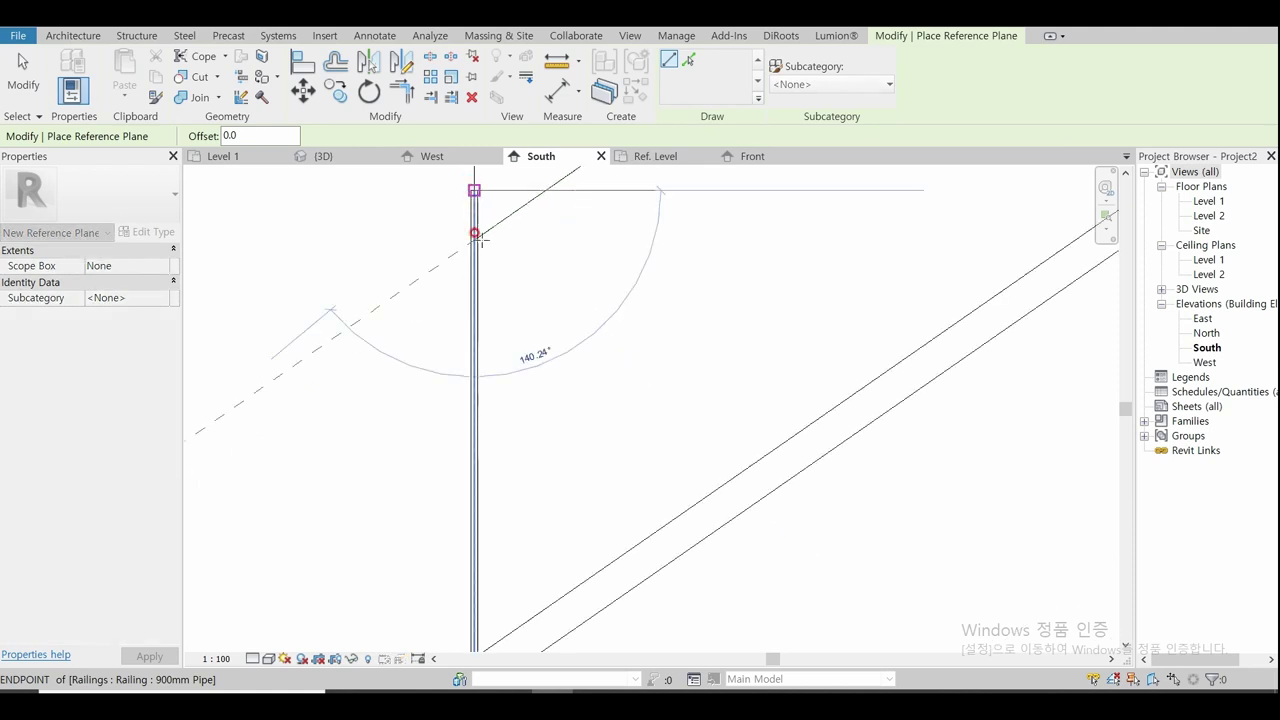
{"action": "left_click", "coordinate": [471, 448]}
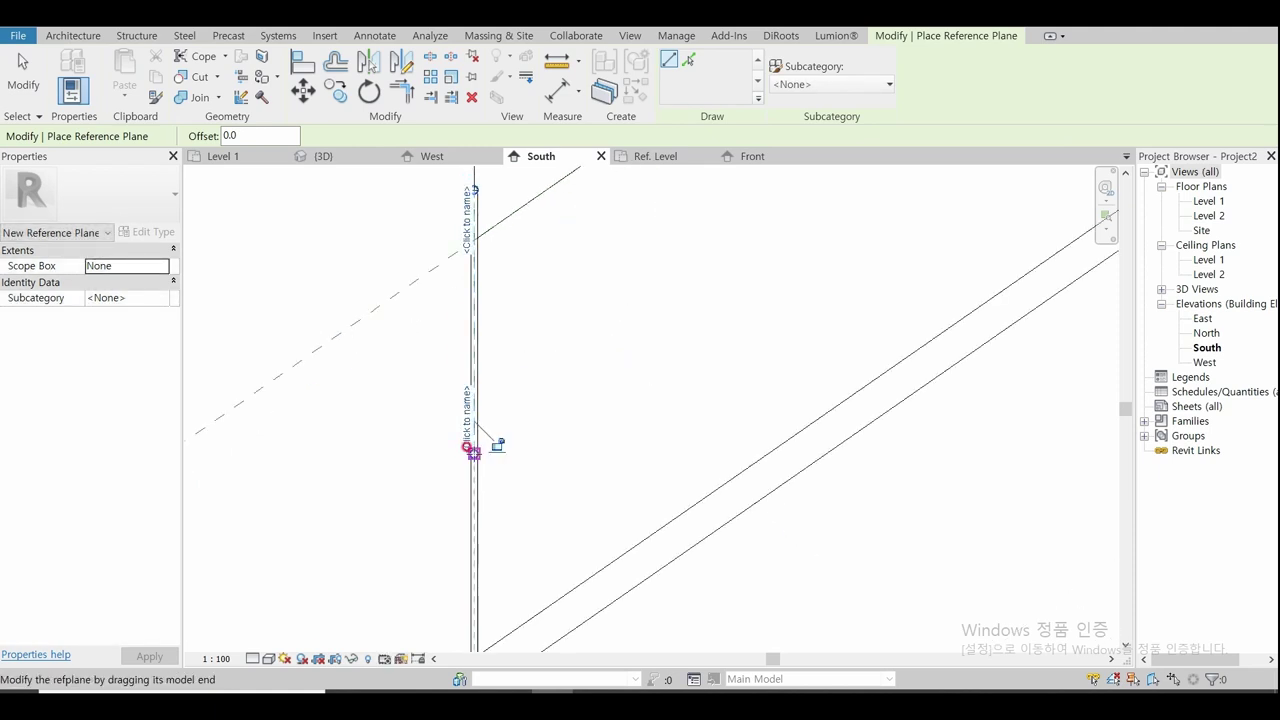
{"action": "key", "text": "Escape"}
{"action": "key", "text": "Escape"}
{"action": "scroll", "coordinate": [471, 440], "scroll_direction": "up", "scroll_amount": 1}
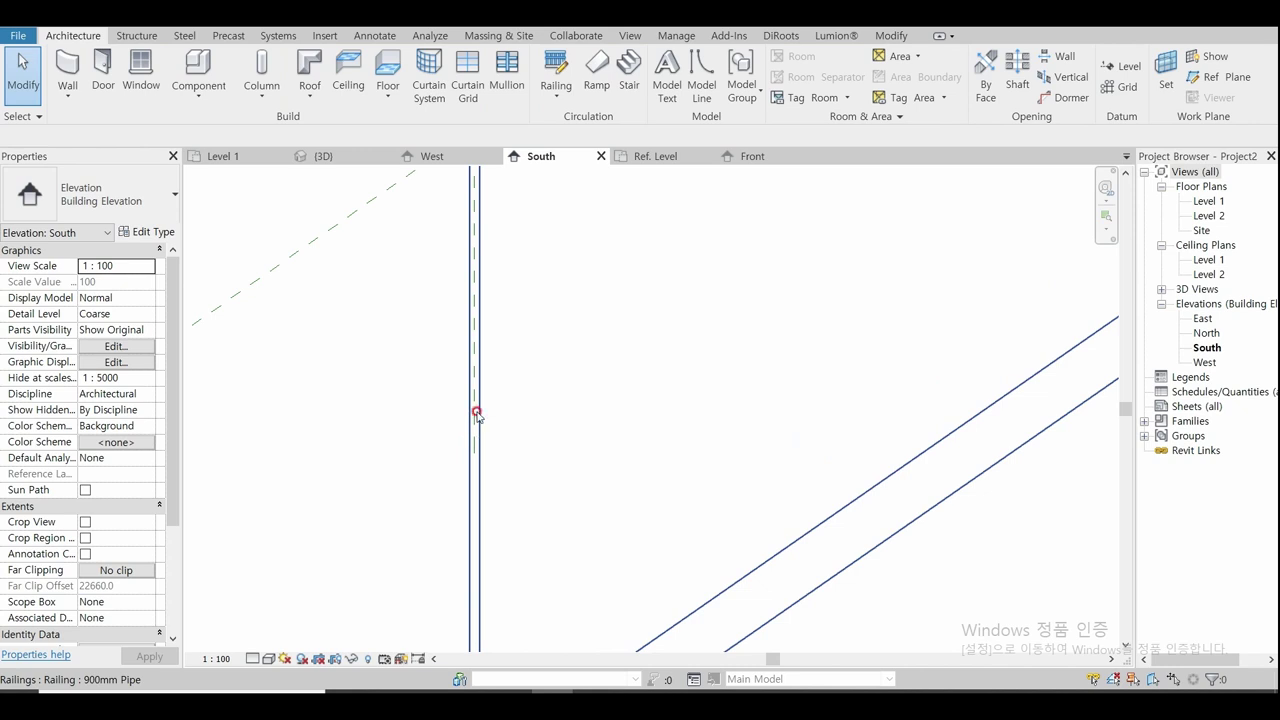
{"action": "scroll", "coordinate": [511, 438], "scroll_direction": "down", "scroll_amount": 1}
{"action": "scroll", "coordinate": [512, 440], "scroll_direction": "down", "scroll_amount": 1}
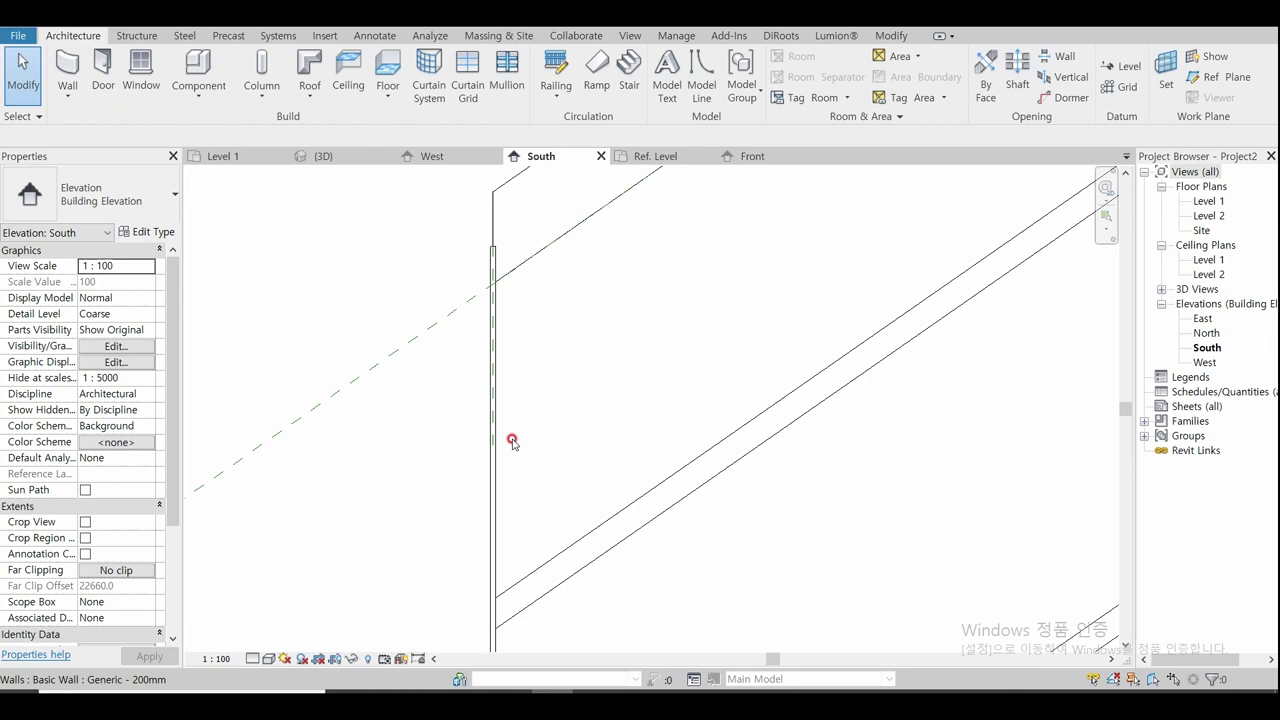
{"action": "scroll", "coordinate": [374, 285], "scroll_direction": "down", "scroll_amount": 1}
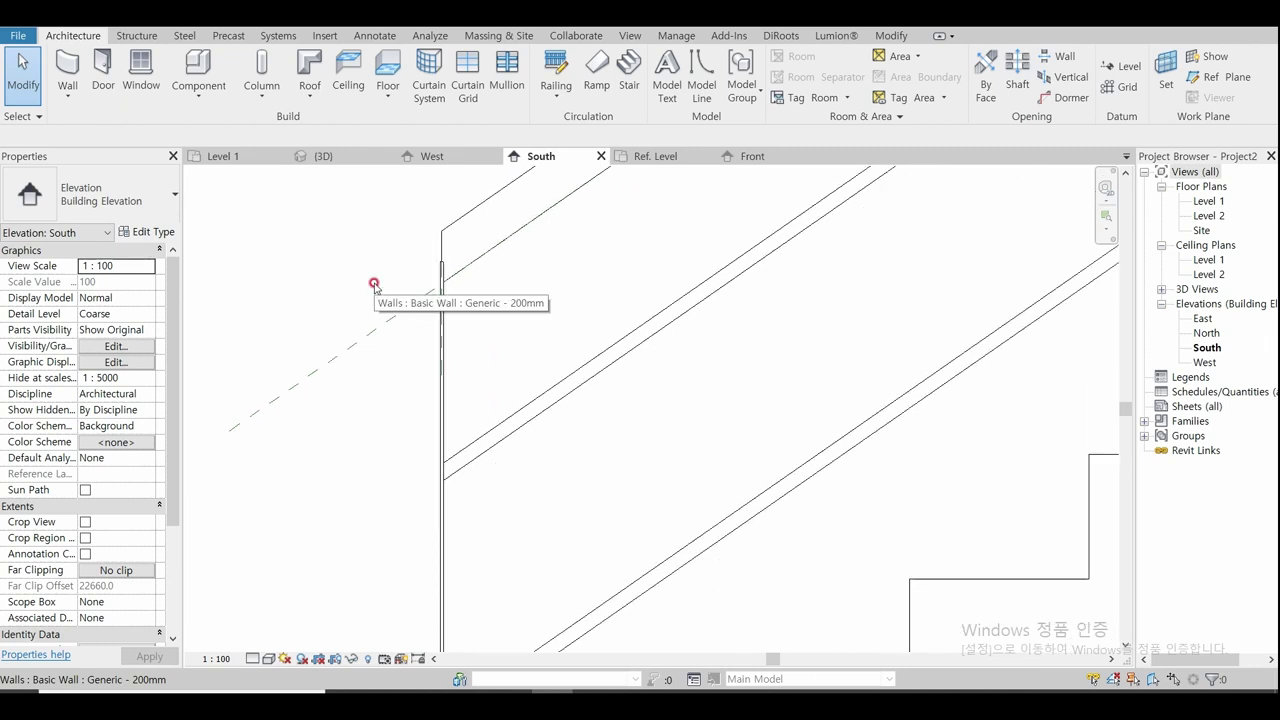
{"action": "left_click", "coordinate": [370, 34]}
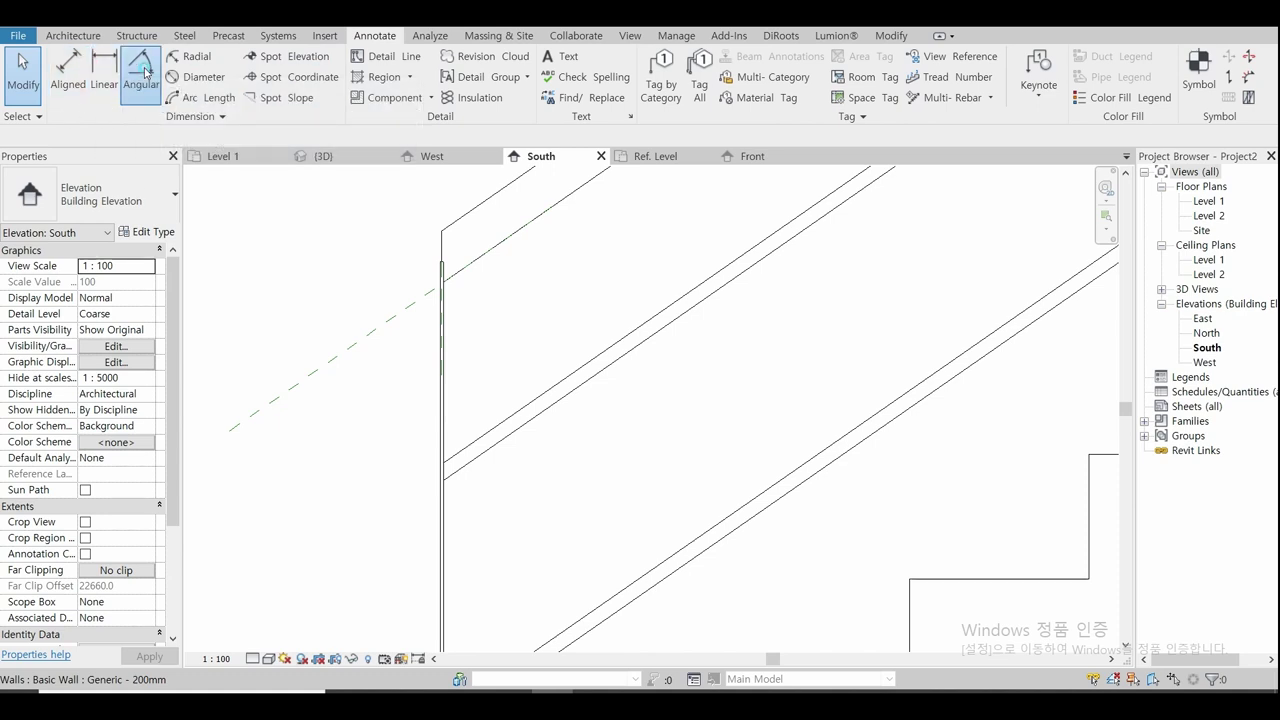
{"action": "left_click", "coordinate": [141, 72]}
{"action": "scroll", "coordinate": [423, 343], "scroll_direction": "up", "scroll_amount": 2}
{"action": "scroll", "coordinate": [445, 345], "scroll_direction": "up", "scroll_amount": 1}
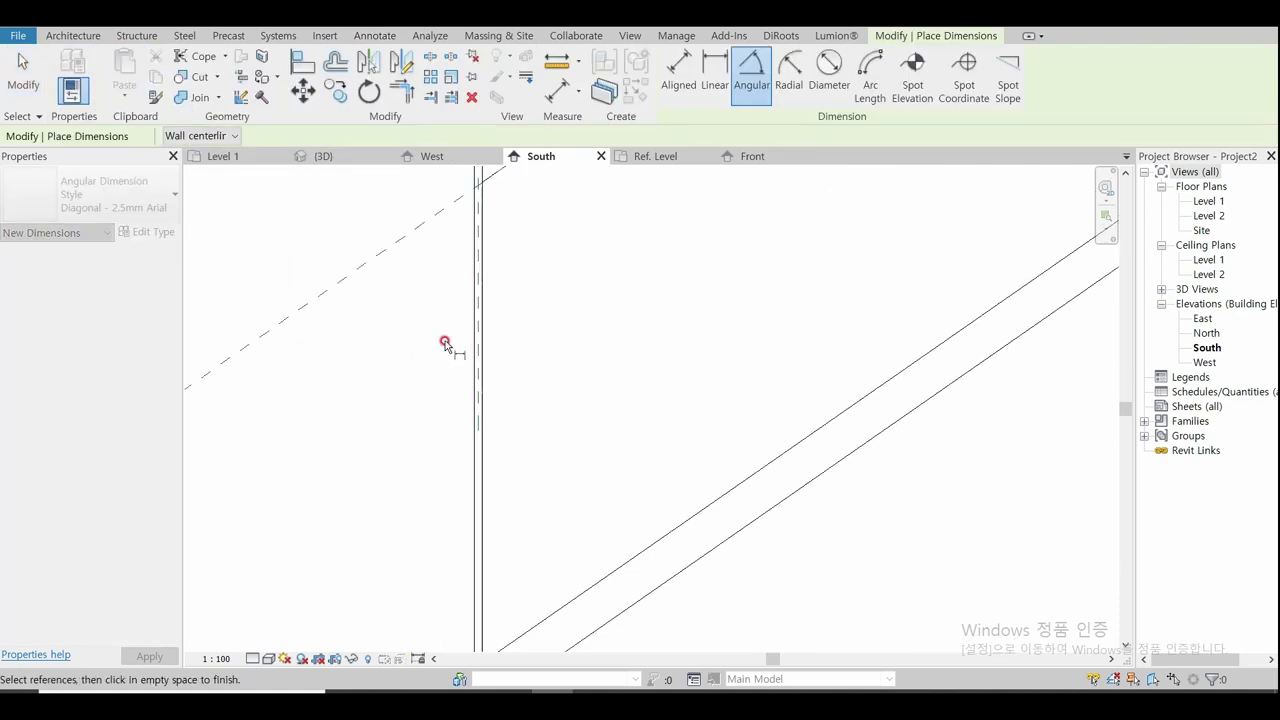
{"action": "left_click", "coordinate": [483, 347]}
{"action": "scroll", "coordinate": [483, 347], "scroll_direction": "down", "scroll_amount": 1}
{"action": "scroll", "coordinate": [483, 347], "scroll_direction": "down", "scroll_amount": 2}
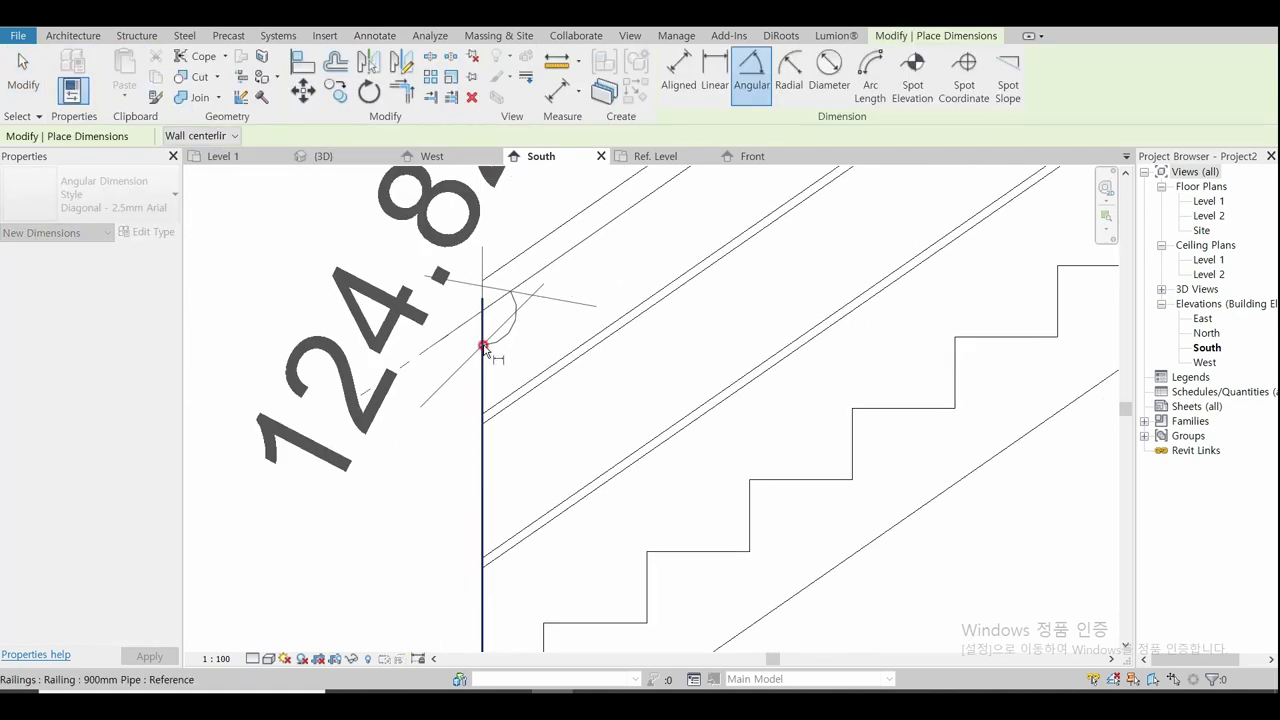
{"action": "left_click", "coordinate": [483, 347]}
{"action": "scroll", "coordinate": [483, 347], "scroll_direction": "down", "scroll_amount": 2}
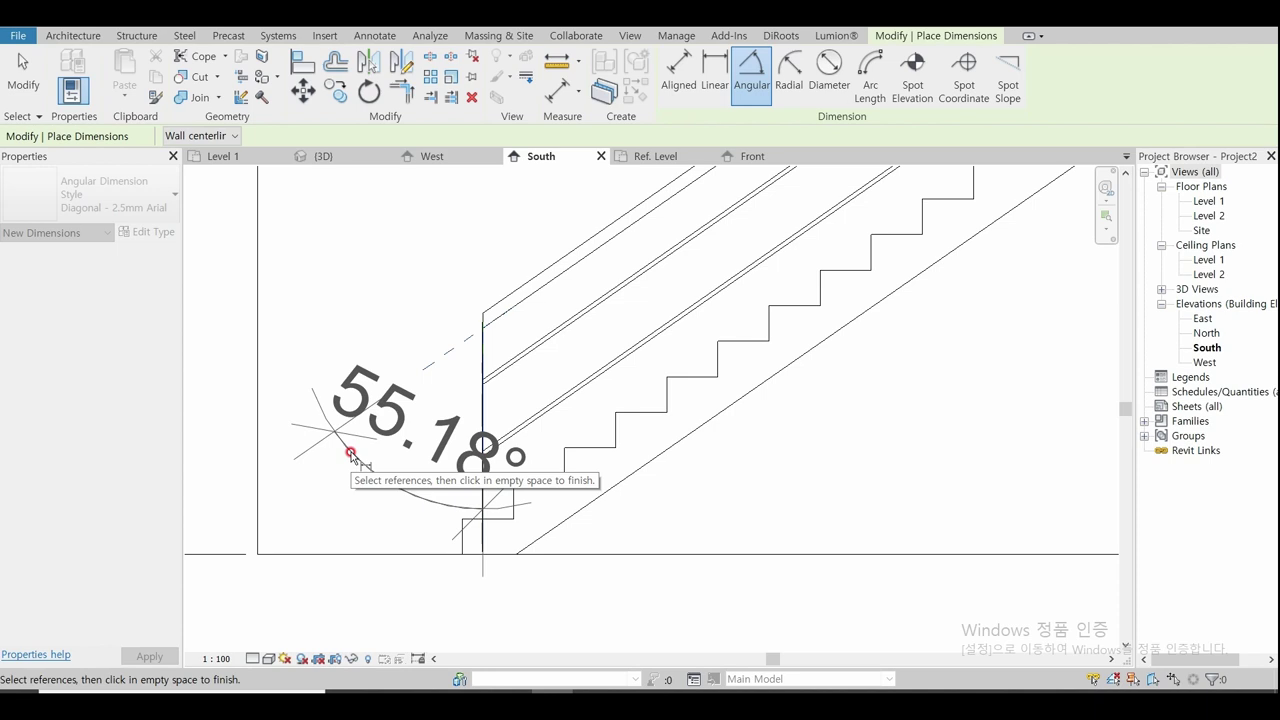
{"action": "scroll", "coordinate": [350, 453], "scroll_direction": "up", "scroll_amount": 1}
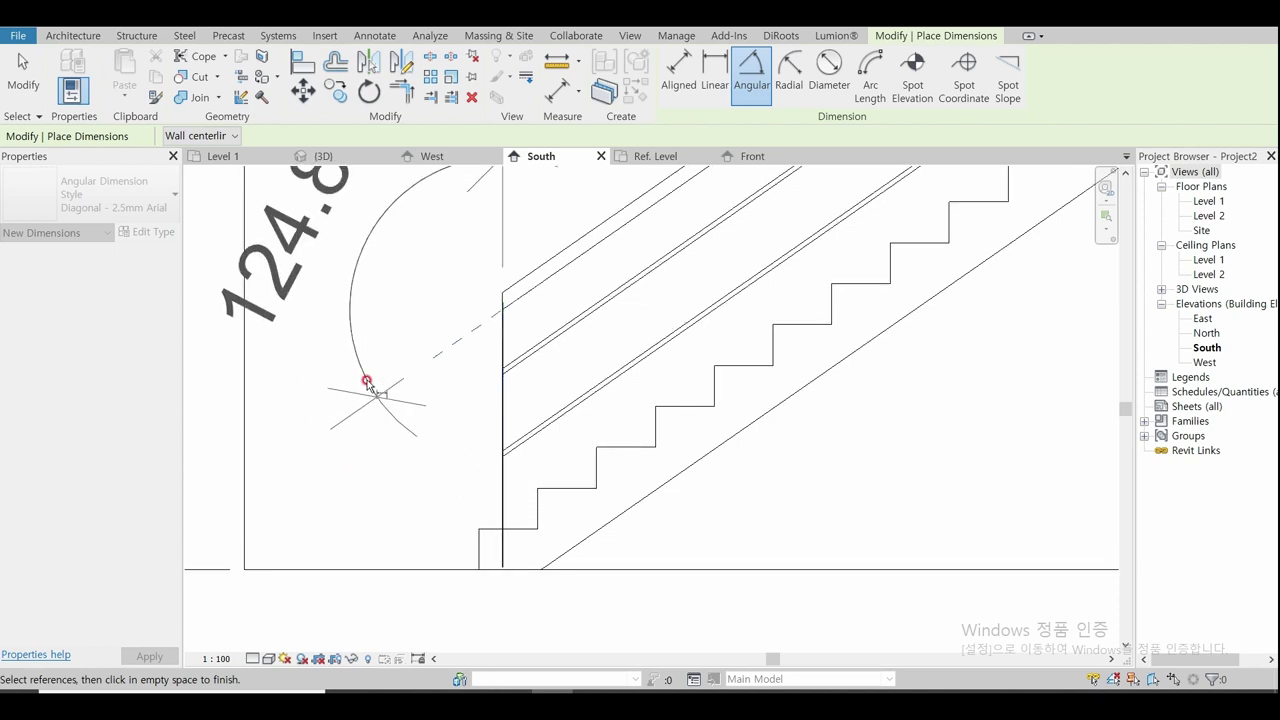
{"action": "scroll", "coordinate": [367, 383], "scroll_direction": "up", "scroll_amount": 3}
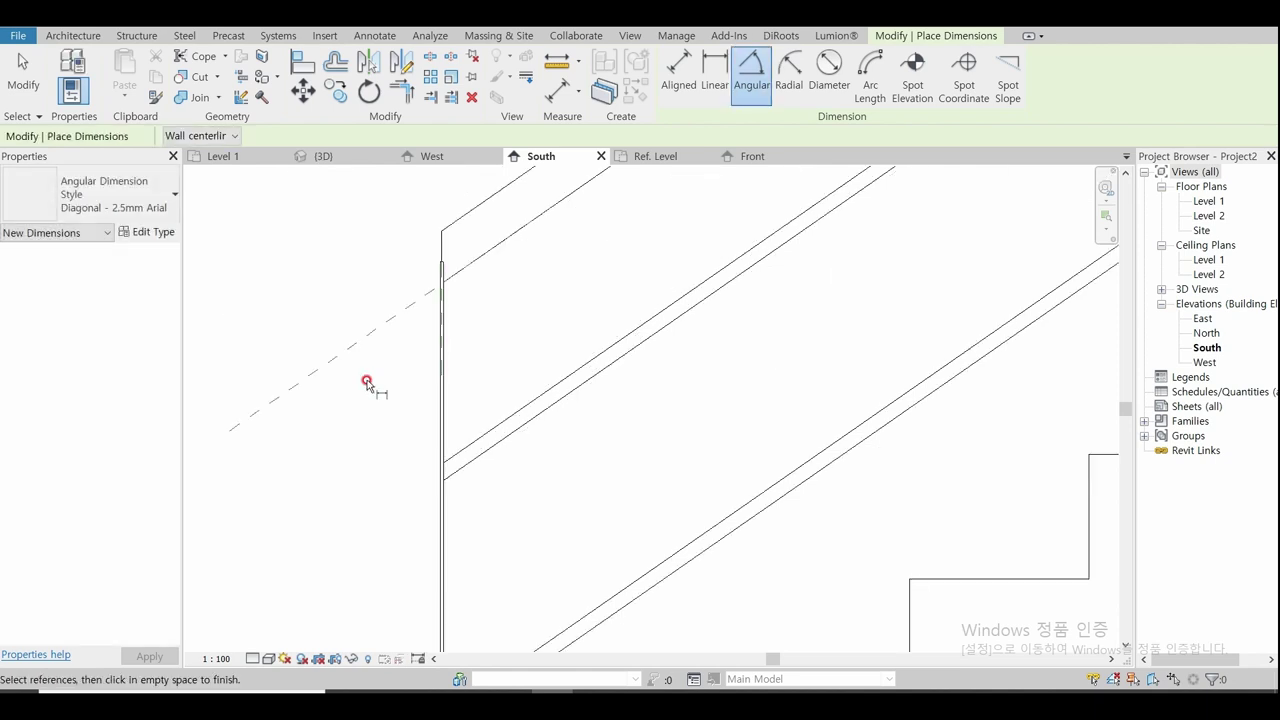
{"action": "key", "text": "Escape"}
{"action": "key", "text": "Escape"}
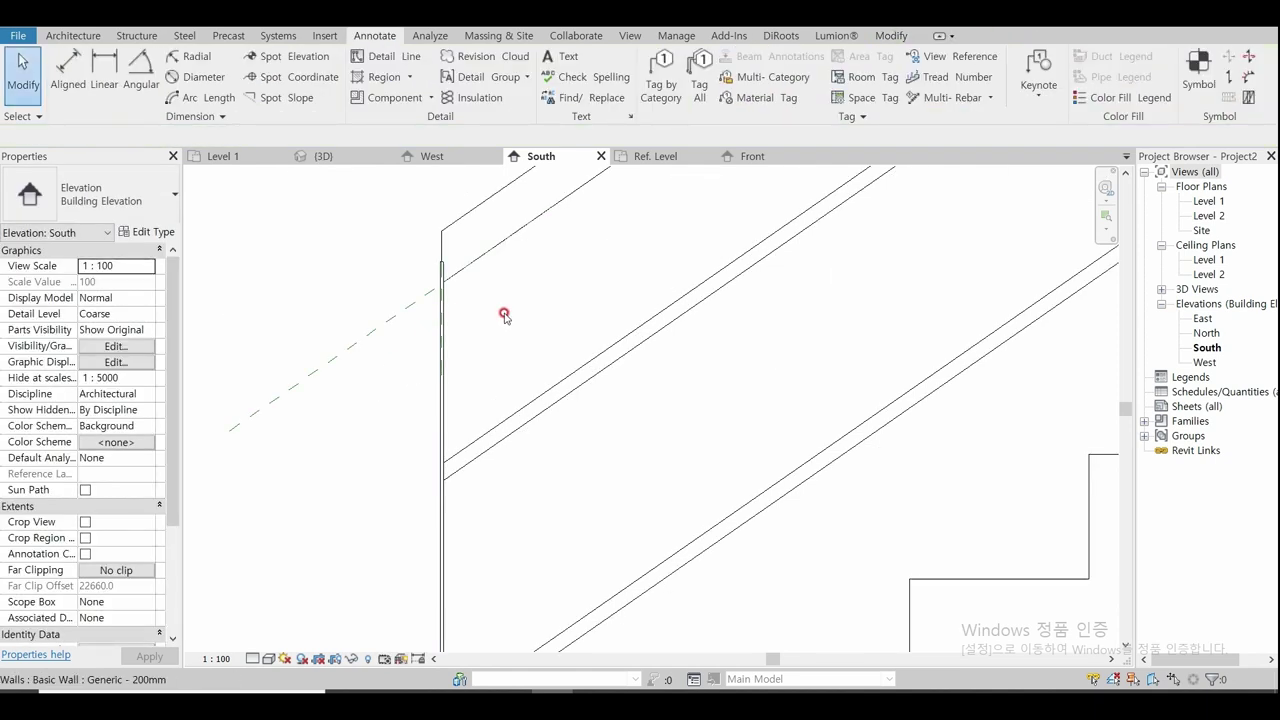
{"action": "scroll", "coordinate": [504, 316], "scroll_direction": "down", "scroll_amount": 1}
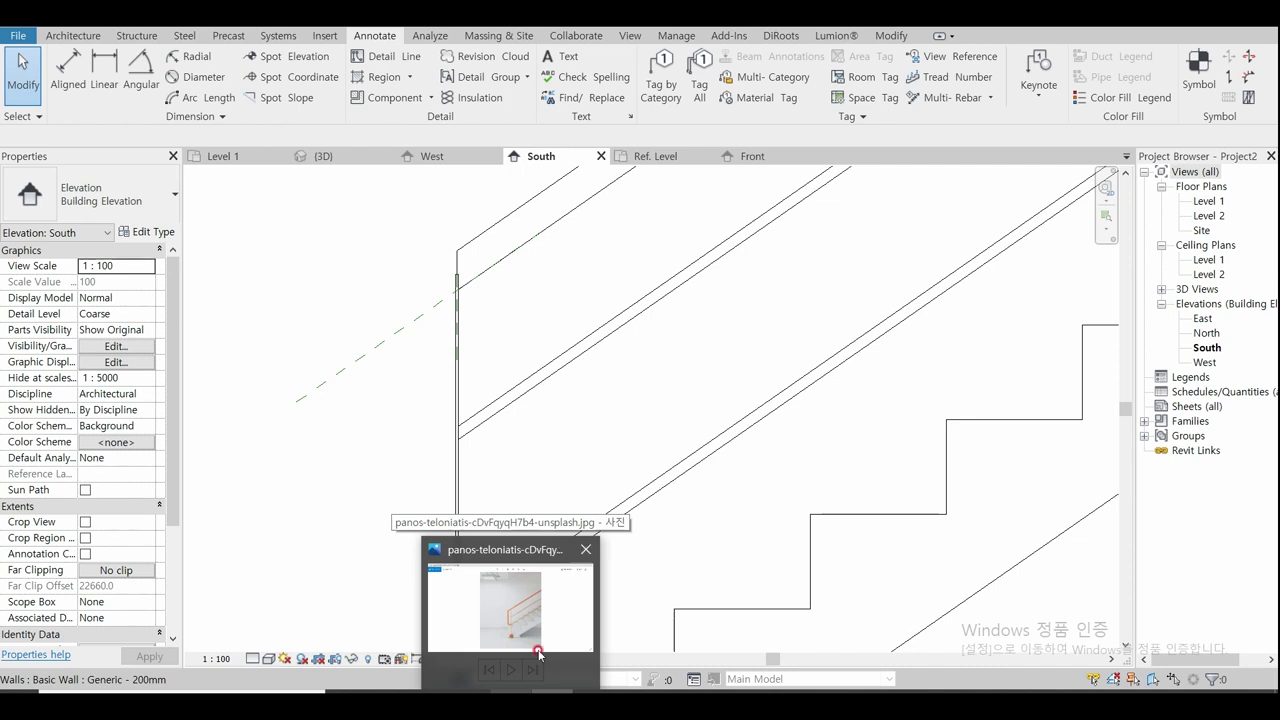
{"action": "left_click", "coordinate": [754, 157]}
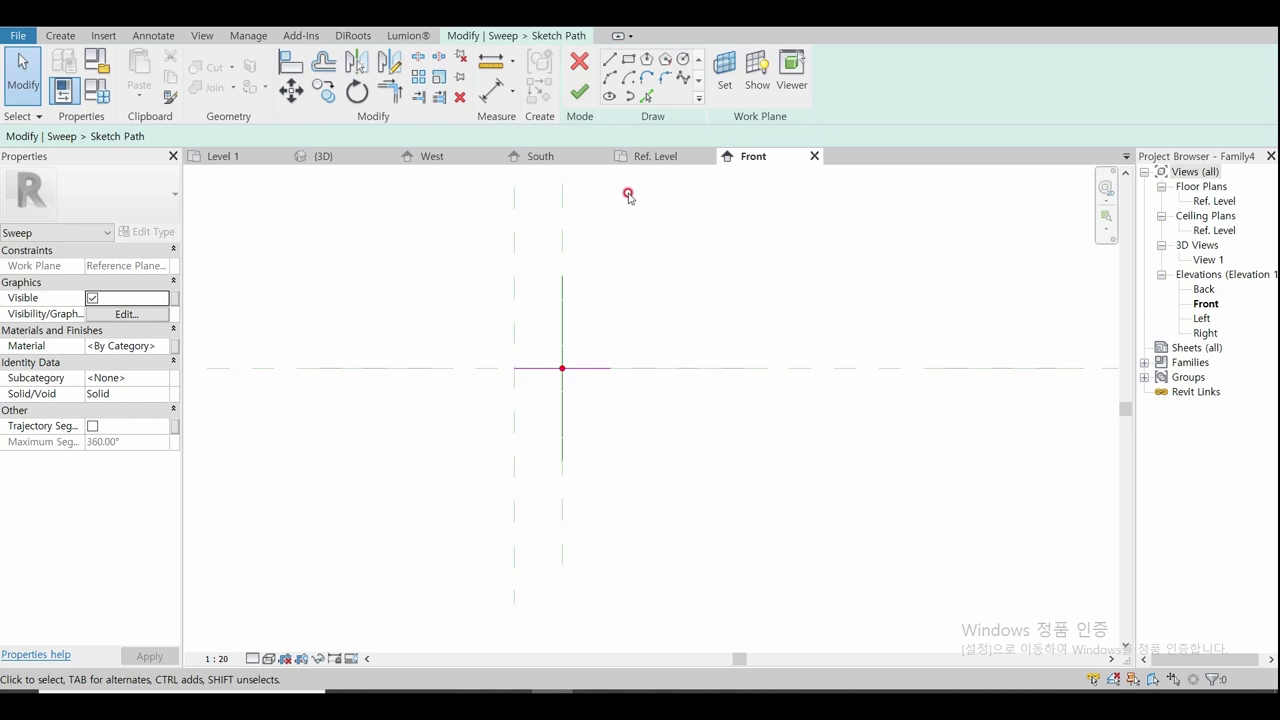
{"action": "left_click", "coordinate": [410, 157]}
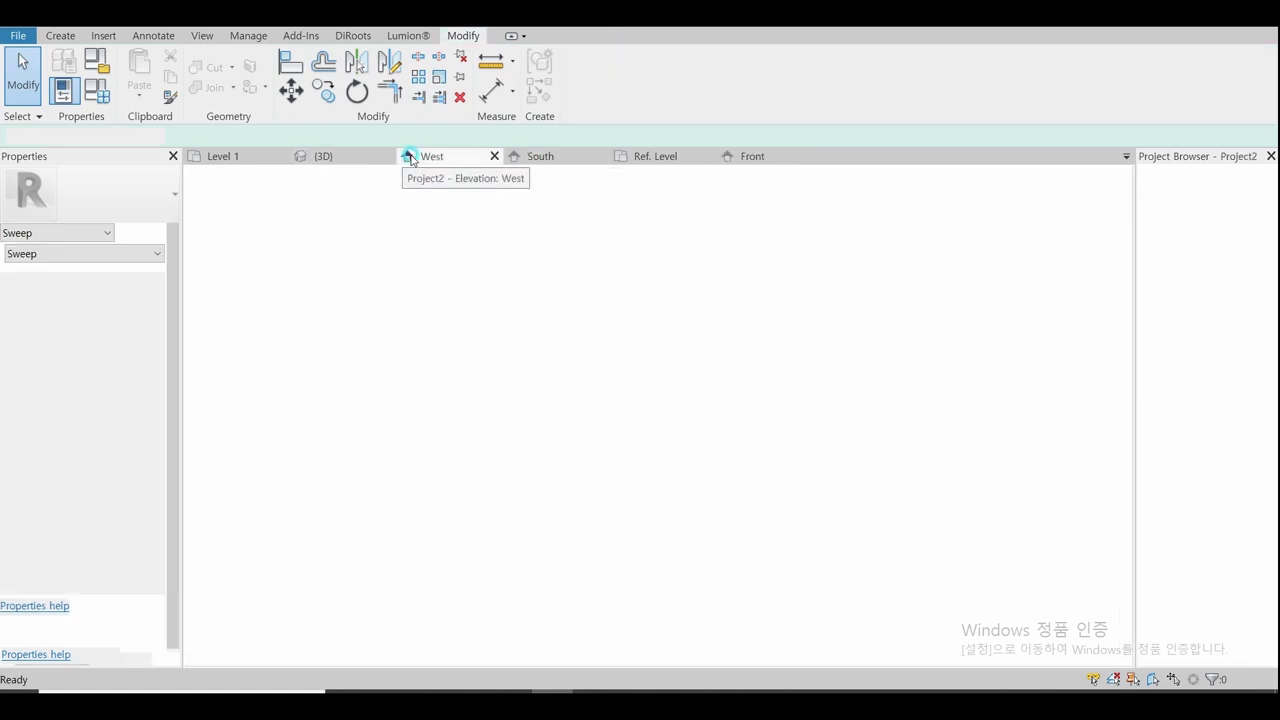
Step: Move the sloped reference plane in the South elevation so it passes through the railing end
{"action": "left_click", "coordinate": [537, 157]}
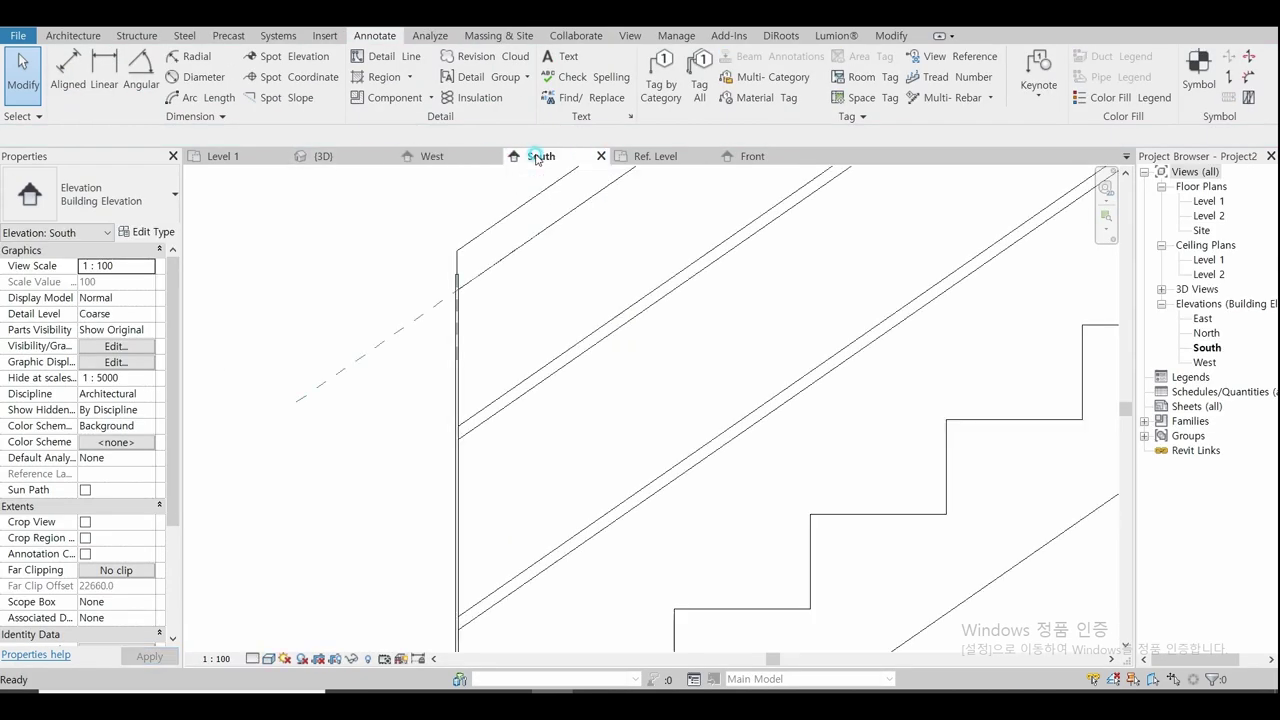
{"action": "scroll", "coordinate": [450, 288], "scroll_direction": "down", "scroll_amount": 1}
{"action": "scroll", "coordinate": [450, 288], "scroll_direction": "down", "scroll_amount": 1}
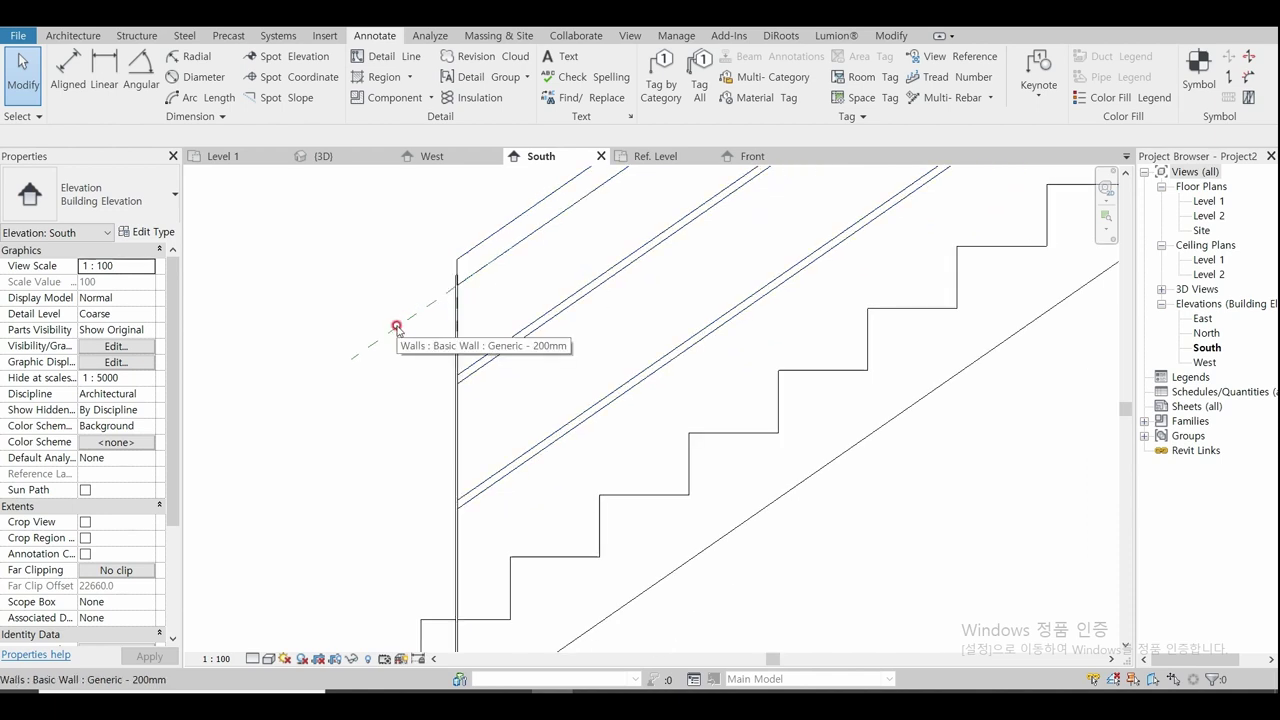
{"action": "scroll", "coordinate": [431, 309], "scroll_direction": "up", "scroll_amount": 1}
{"action": "scroll", "coordinate": [461, 293], "scroll_direction": "up", "scroll_amount": 1}
{"action": "scroll", "coordinate": [476, 280], "scroll_direction": "up", "scroll_amount": 1}
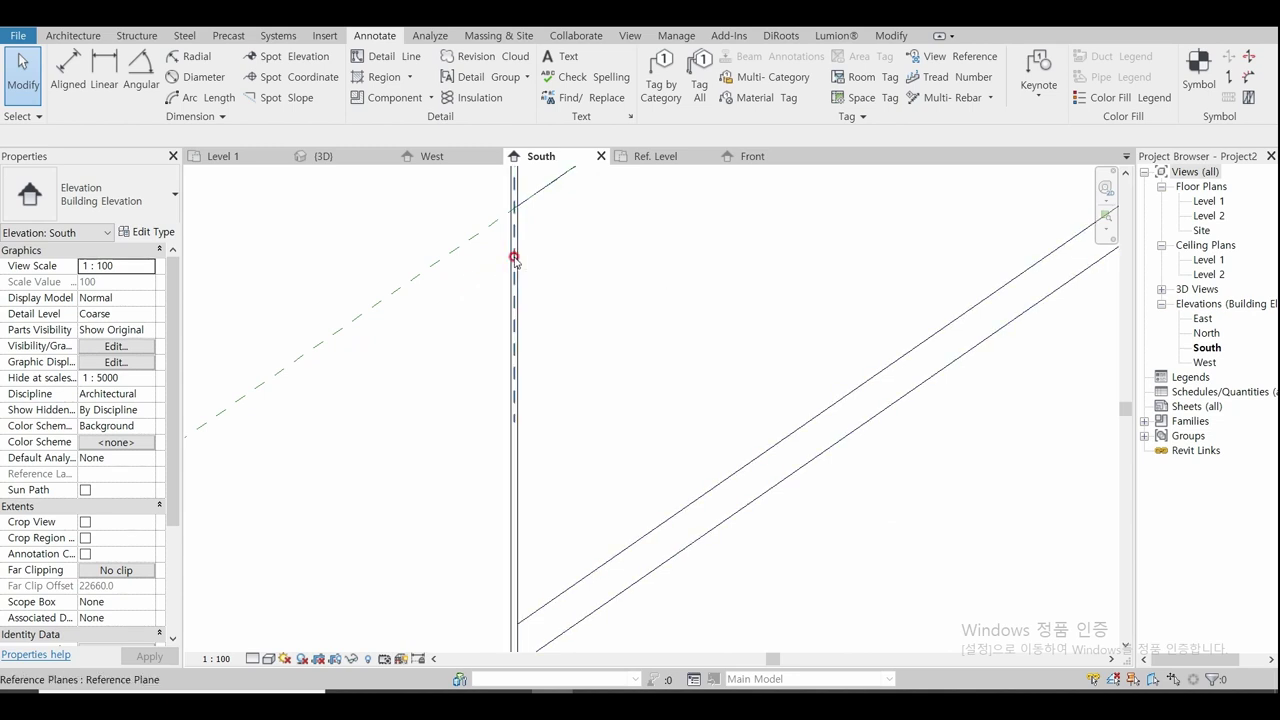
{"action": "left_click", "coordinate": [514, 259]}
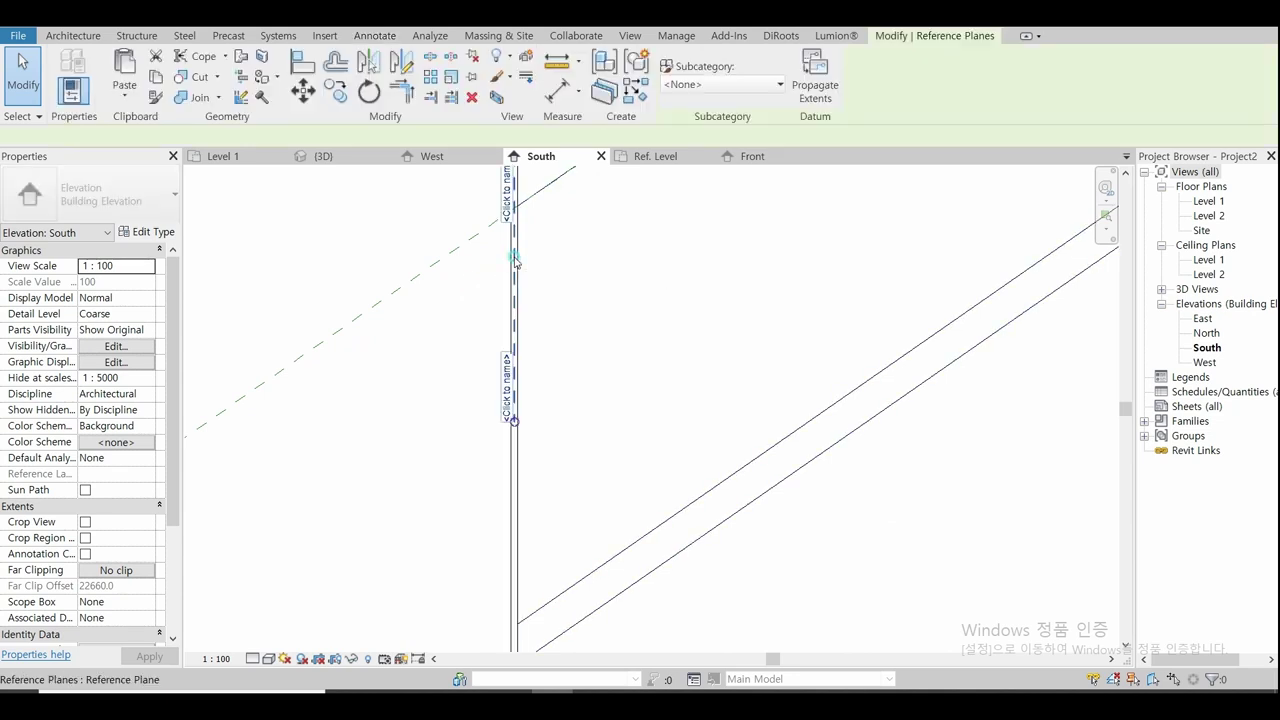
{"action": "left_click", "coordinate": [302, 91]}
{"action": "scroll", "coordinate": [531, 214], "scroll_direction": "up", "scroll_amount": 1}
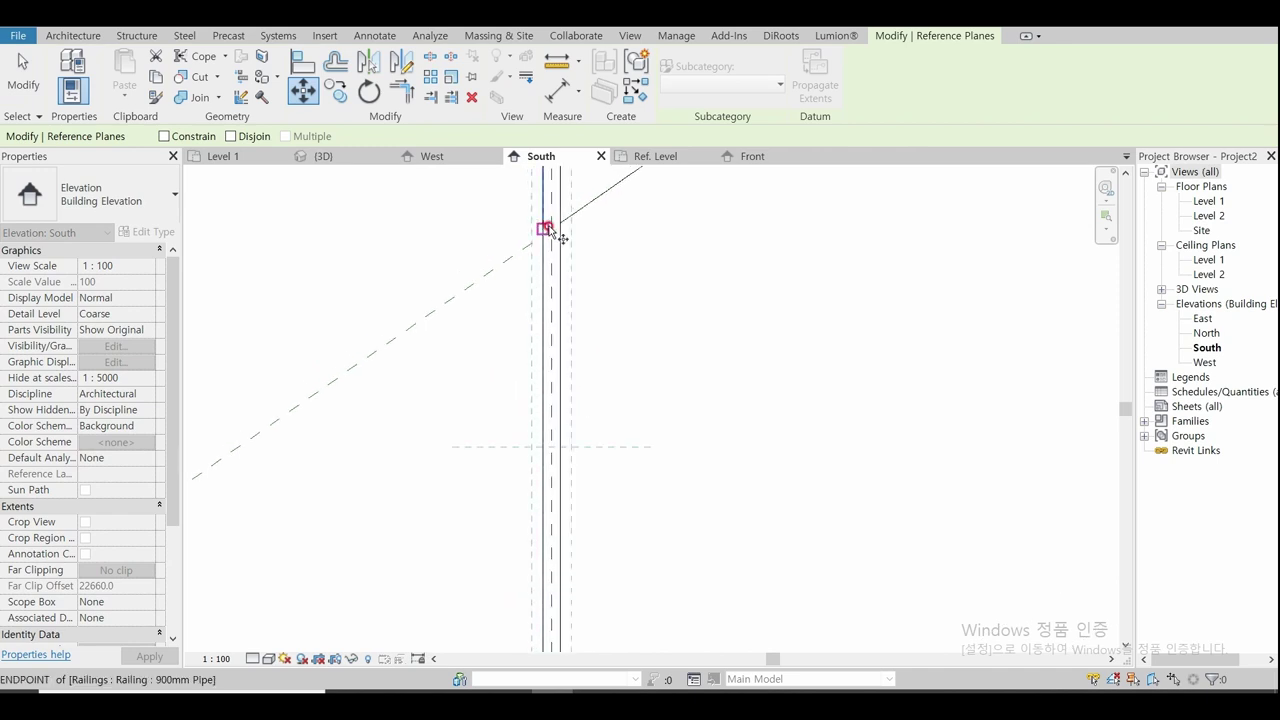
{"action": "left_click", "coordinate": [551, 230]}
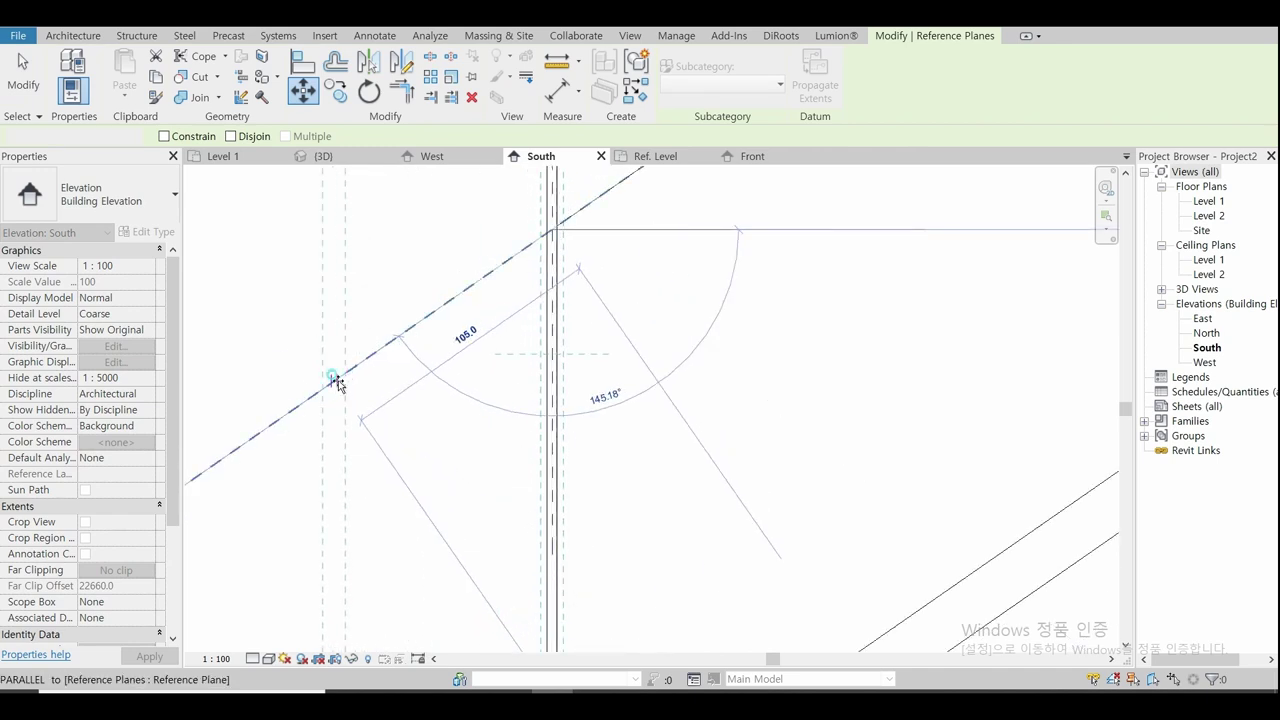
{"action": "left_click", "coordinate": [335, 380]}
{"action": "key", "text": "Escape"}
{"action": "scroll", "coordinate": [402, 288], "scroll_direction": "down", "scroll_amount": 2}
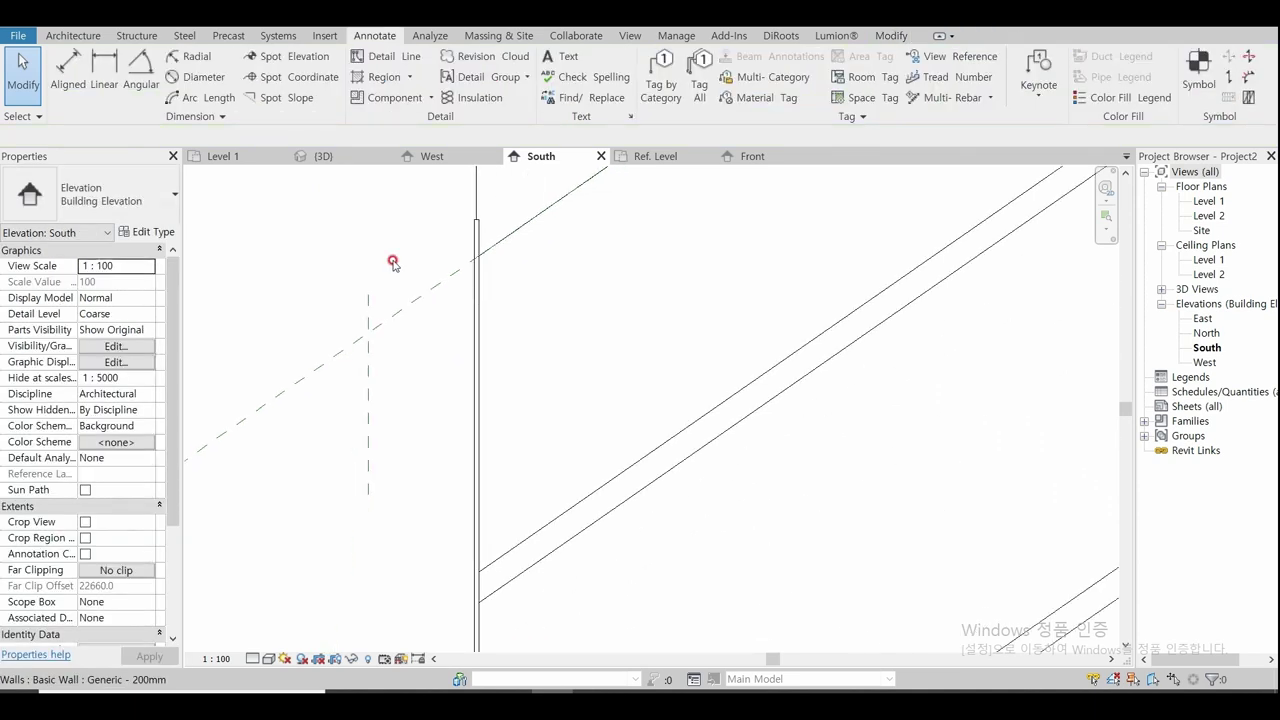
Step: Place an angular dimension reading 124.82° between the vertical and sloped reference planes
{"action": "left_click", "coordinate": [139, 70]}
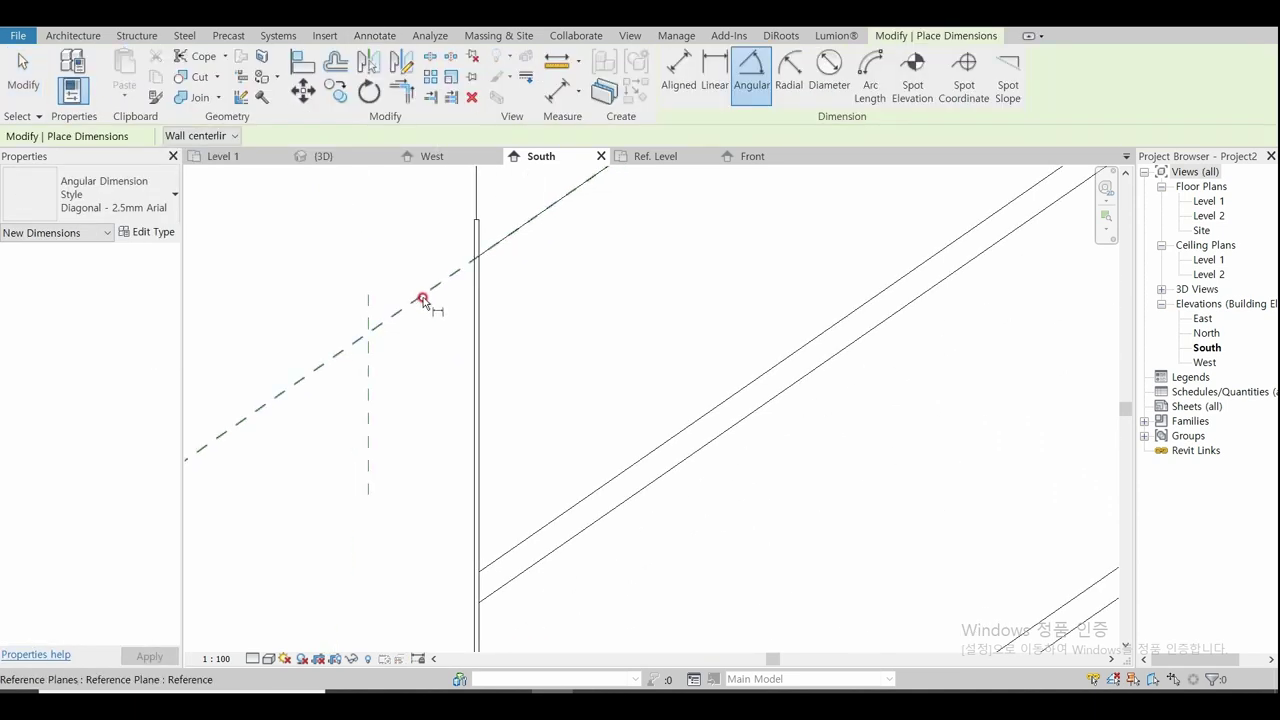
{"action": "left_click", "coordinate": [423, 296]}
{"action": "left_click", "coordinate": [375, 388]}
{"action": "scroll", "coordinate": [375, 388], "scroll_direction": "up", "scroll_amount": 5}
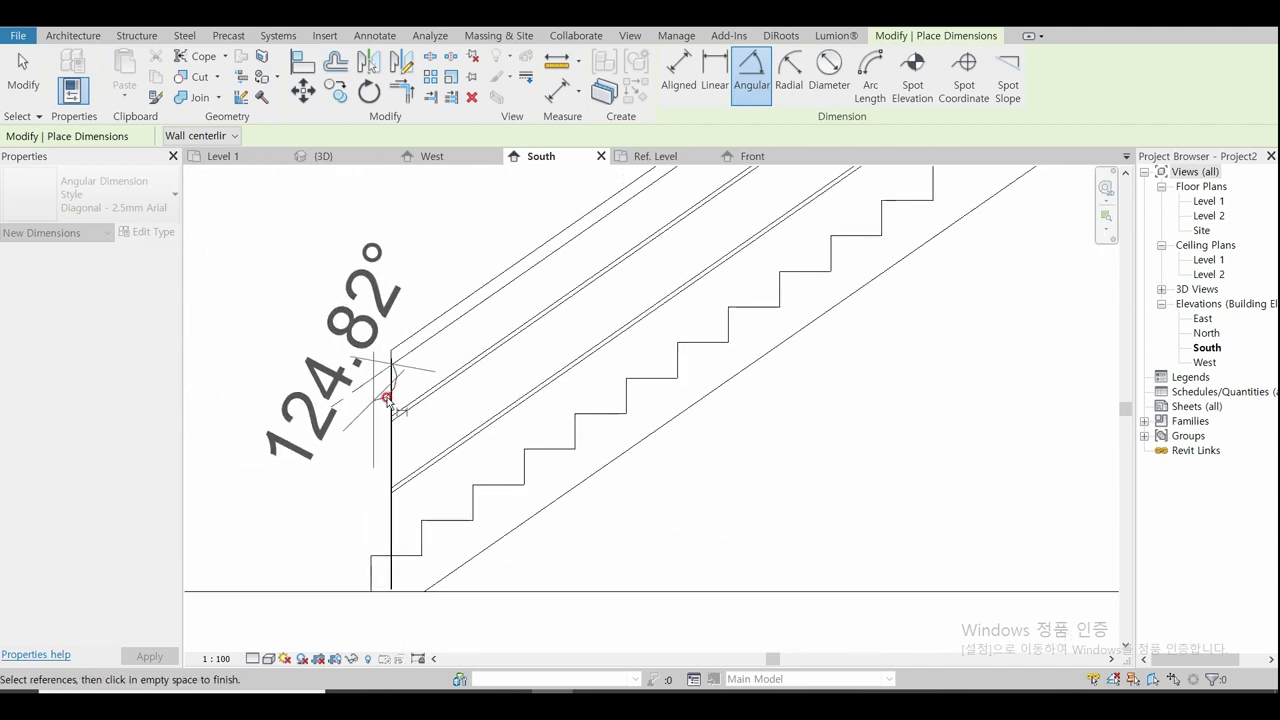
{"action": "scroll", "coordinate": [380, 390], "scroll_direction": "up", "scroll_amount": 2}
{"action": "left_click", "coordinate": [381, 390]}
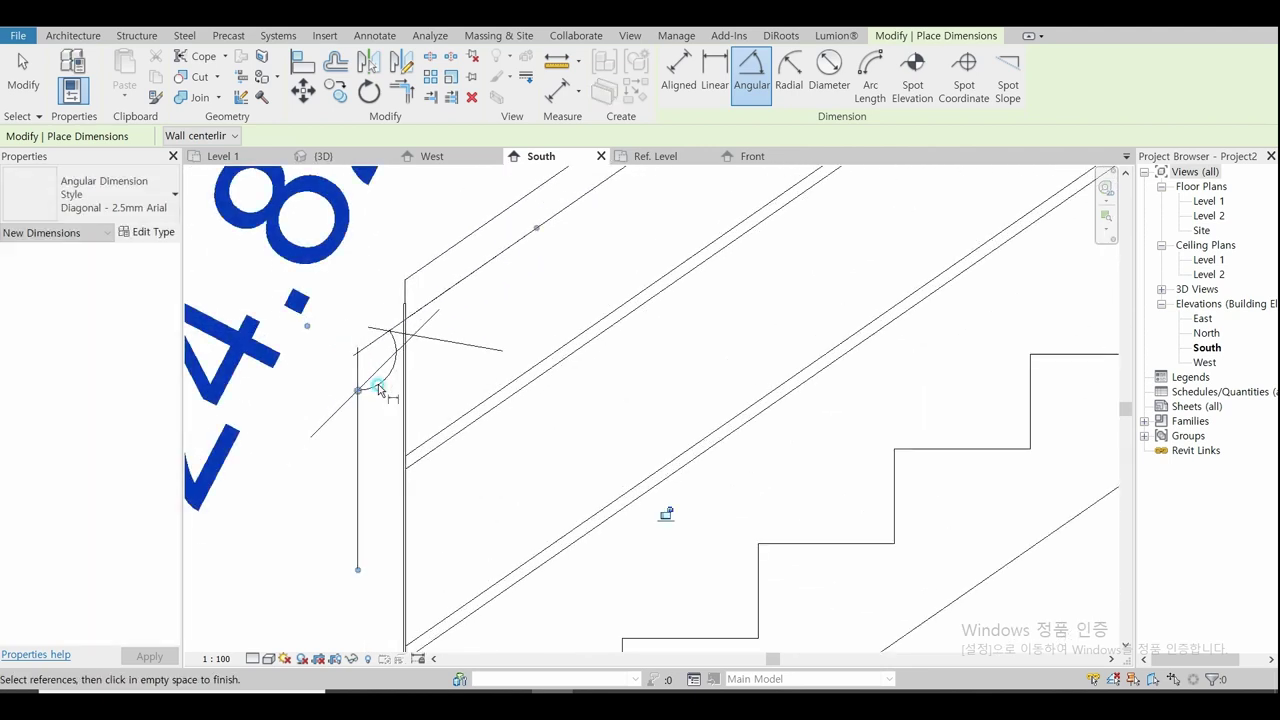
{"action": "scroll", "coordinate": [378, 388], "scroll_direction": "down", "scroll_amount": 1}
{"action": "scroll", "coordinate": [375, 380], "scroll_direction": "down", "scroll_amount": 1}
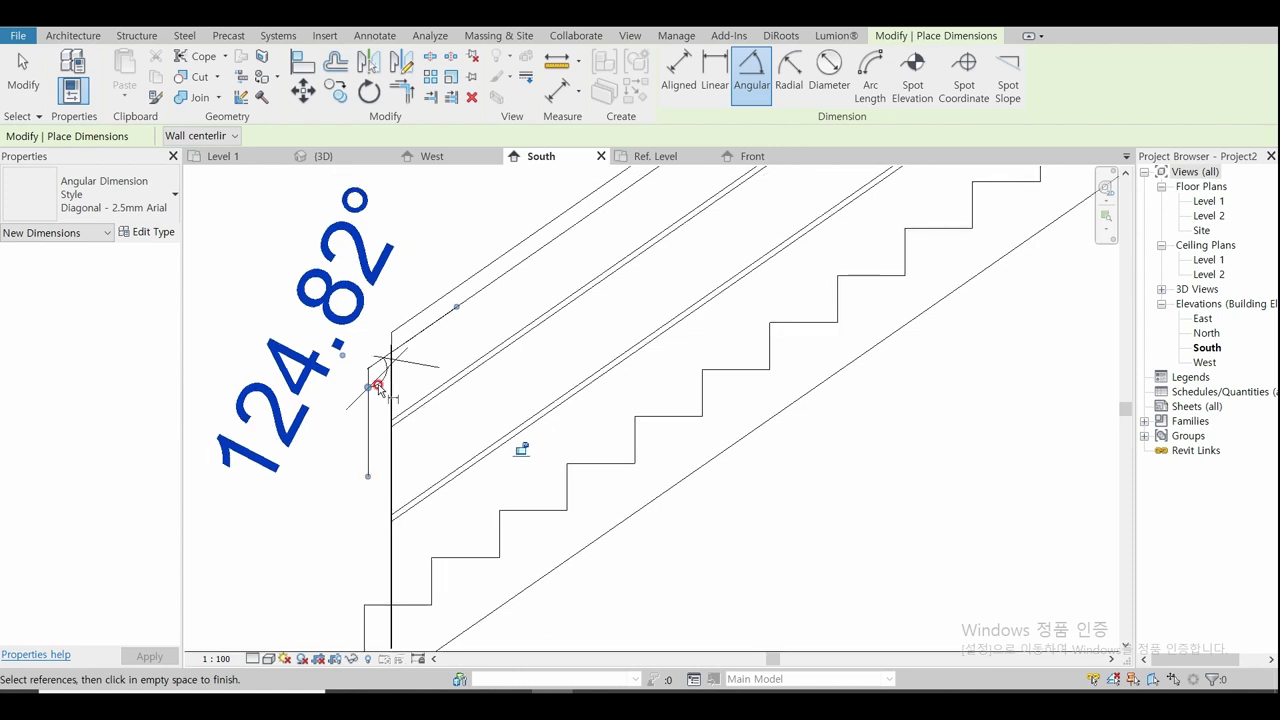
{"action": "key", "text": "Escape"}
{"action": "key", "text": "Escape"}
{"action": "scroll", "coordinate": [406, 313], "scroll_direction": "up", "scroll_amount": 3}
{"action": "scroll", "coordinate": [406, 313], "scroll_direction": "up", "scroll_amount": 2}
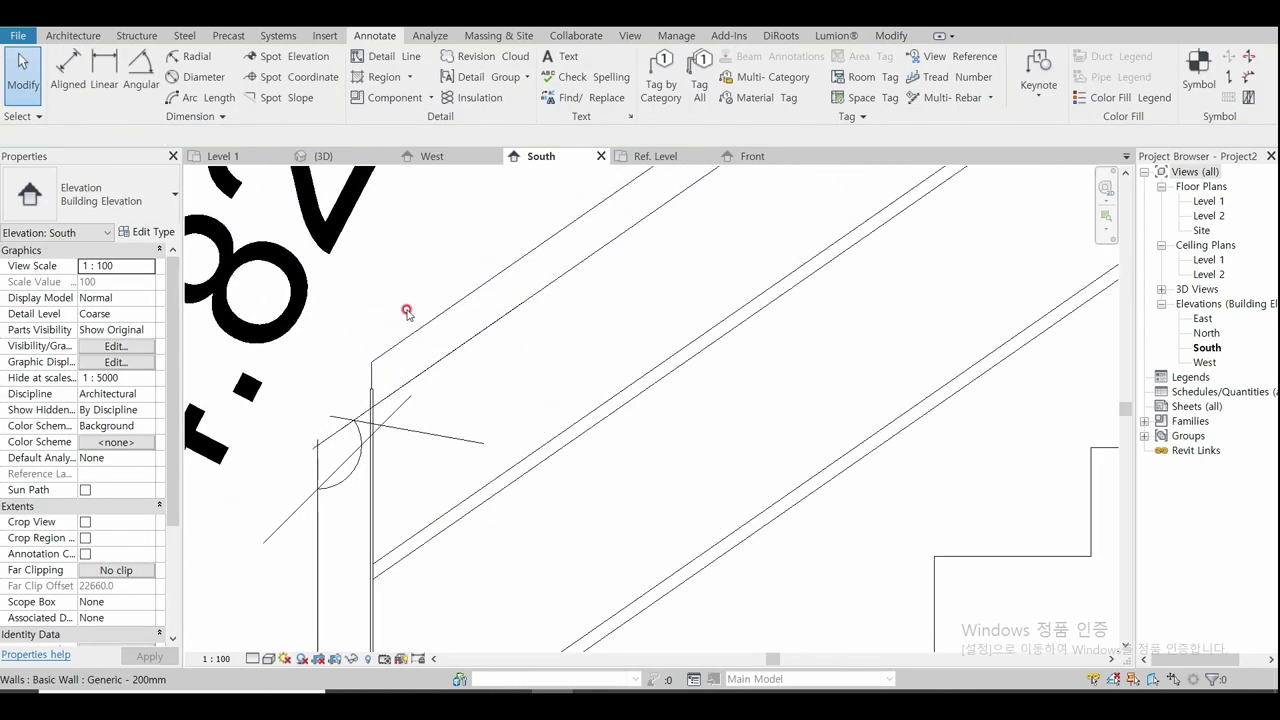
{"action": "scroll", "coordinate": [412, 286], "scroll_direction": "down", "scroll_amount": 2}
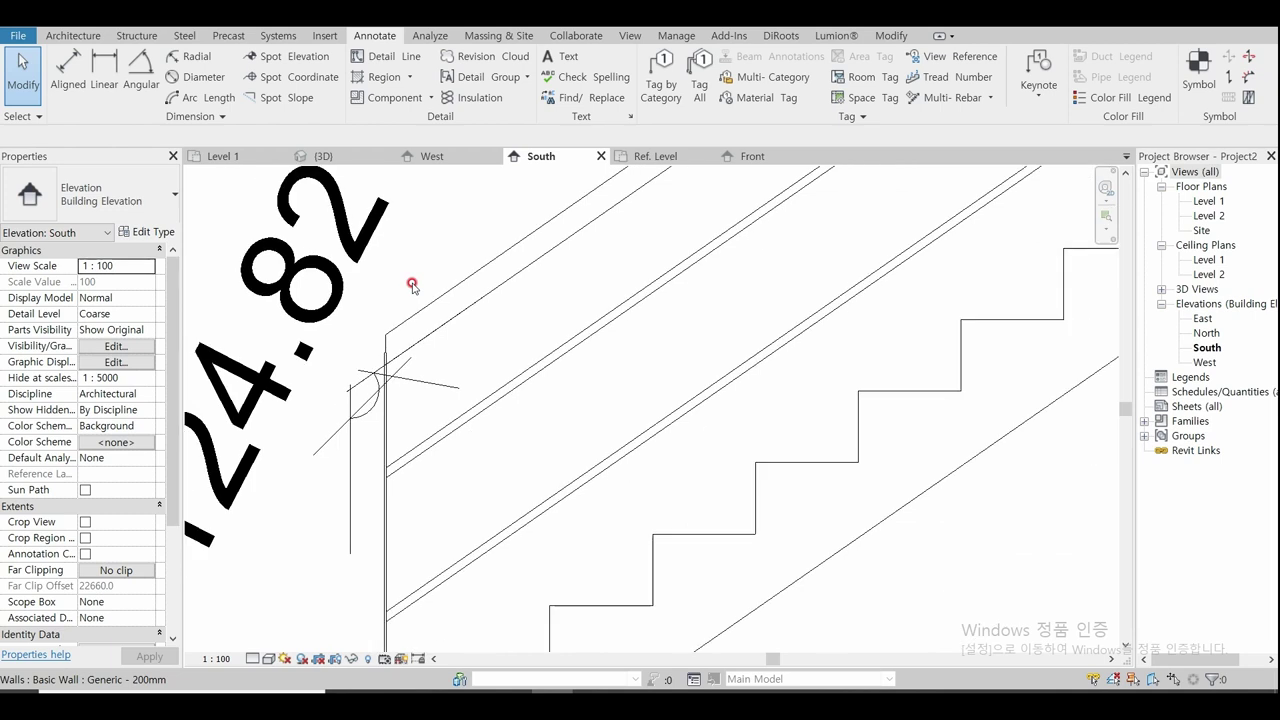
{"action": "scroll", "coordinate": [412, 286], "scroll_direction": "down", "scroll_amount": 1}
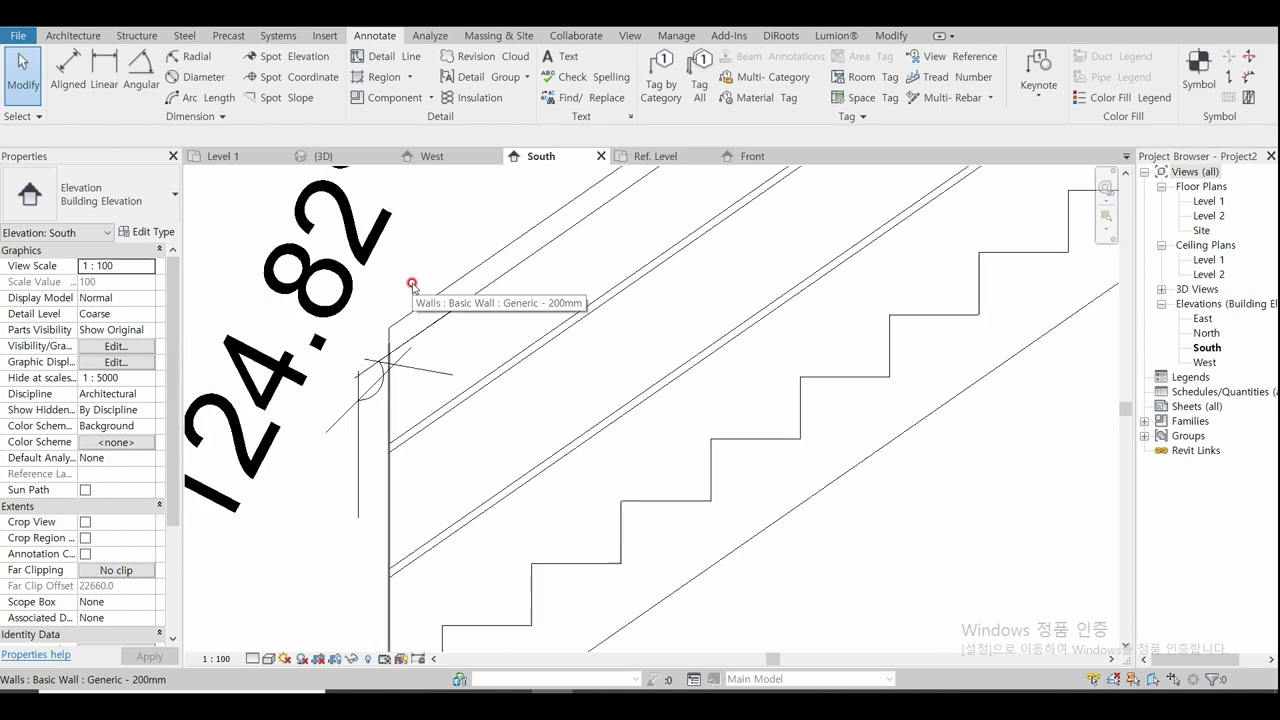
Step: In the Front view, draw a 600 mm line with LI from the horizontal path segment's end
{"action": "left_click", "coordinate": [766, 157]}
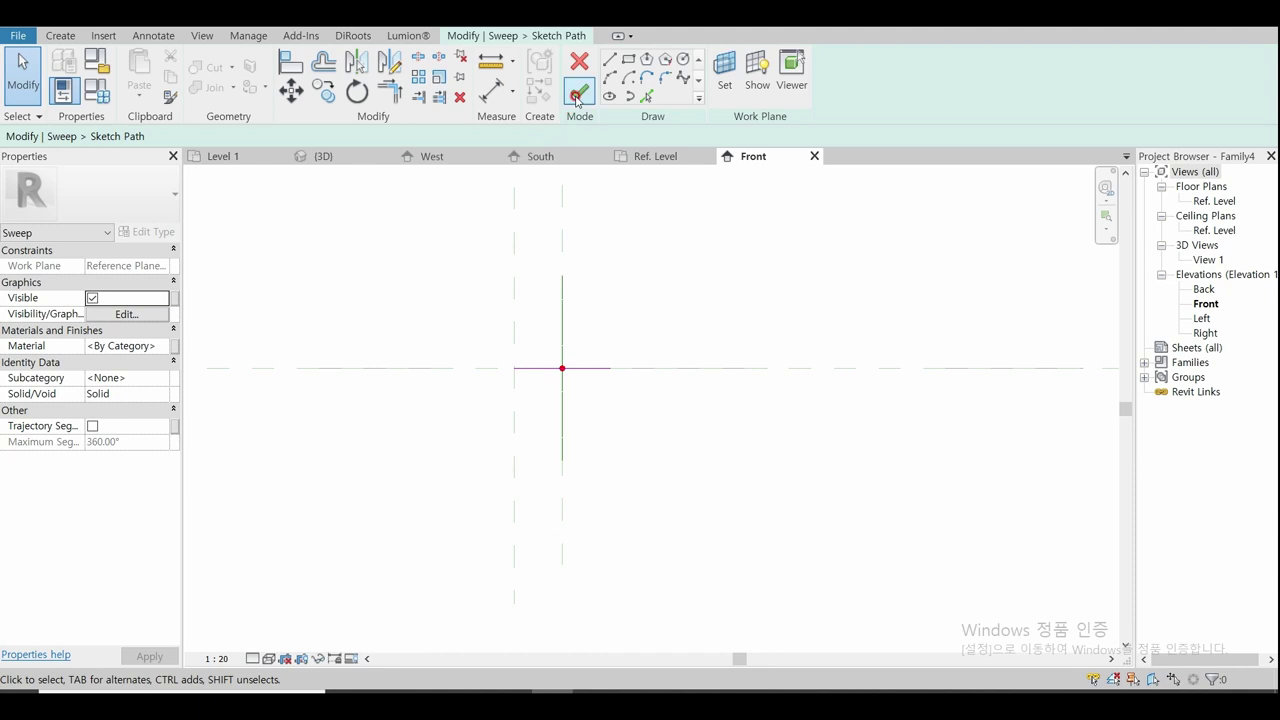
{"action": "key", "text": "l"}
{"action": "key", "text": "i"}
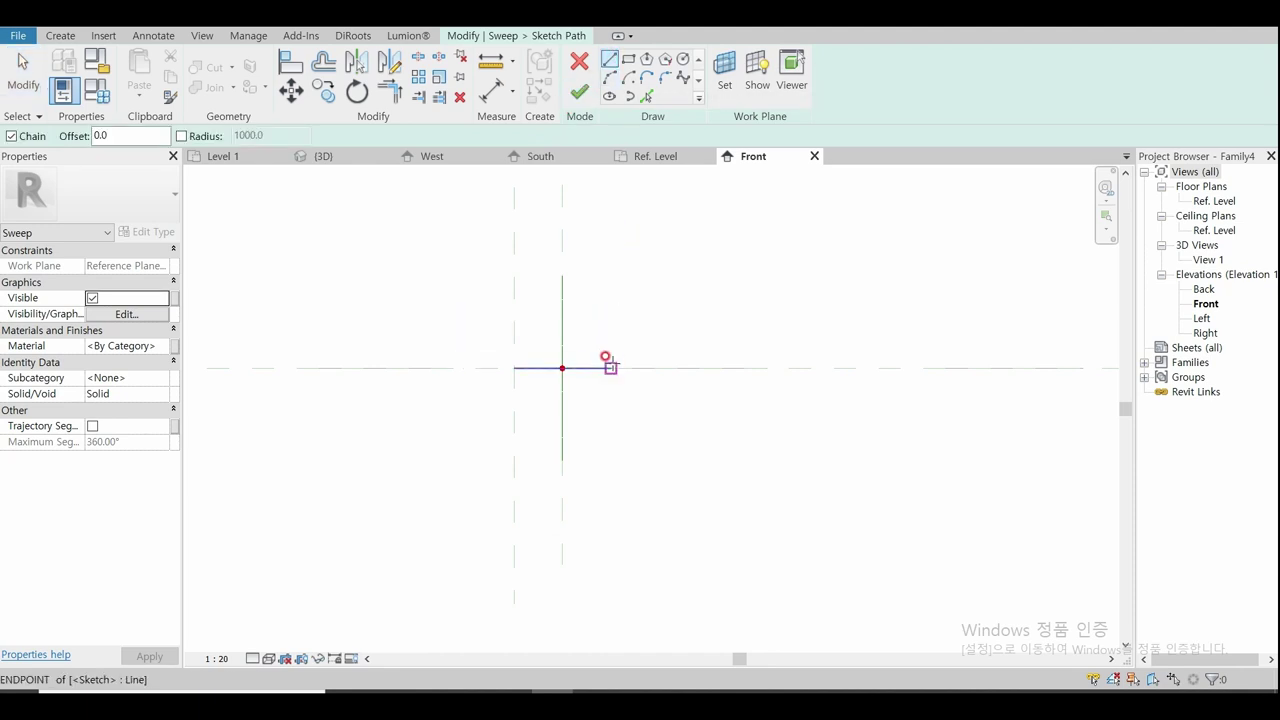
{"action": "left_click", "coordinate": [611, 368]}
{"action": "scroll", "coordinate": [606, 357], "scroll_direction": "down", "scroll_amount": 1}
{"action": "scroll", "coordinate": [606, 357], "scroll_direction": "down", "scroll_amount": 1}
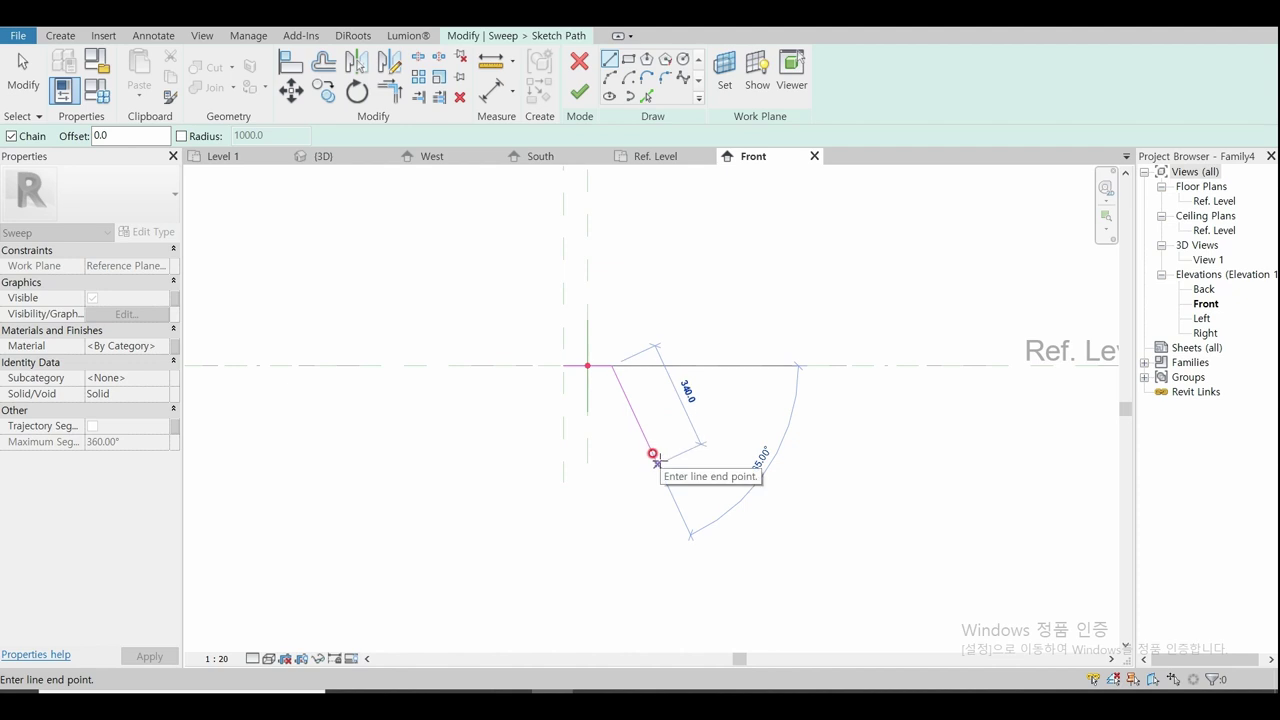
{"action": "type", "text": "60"}
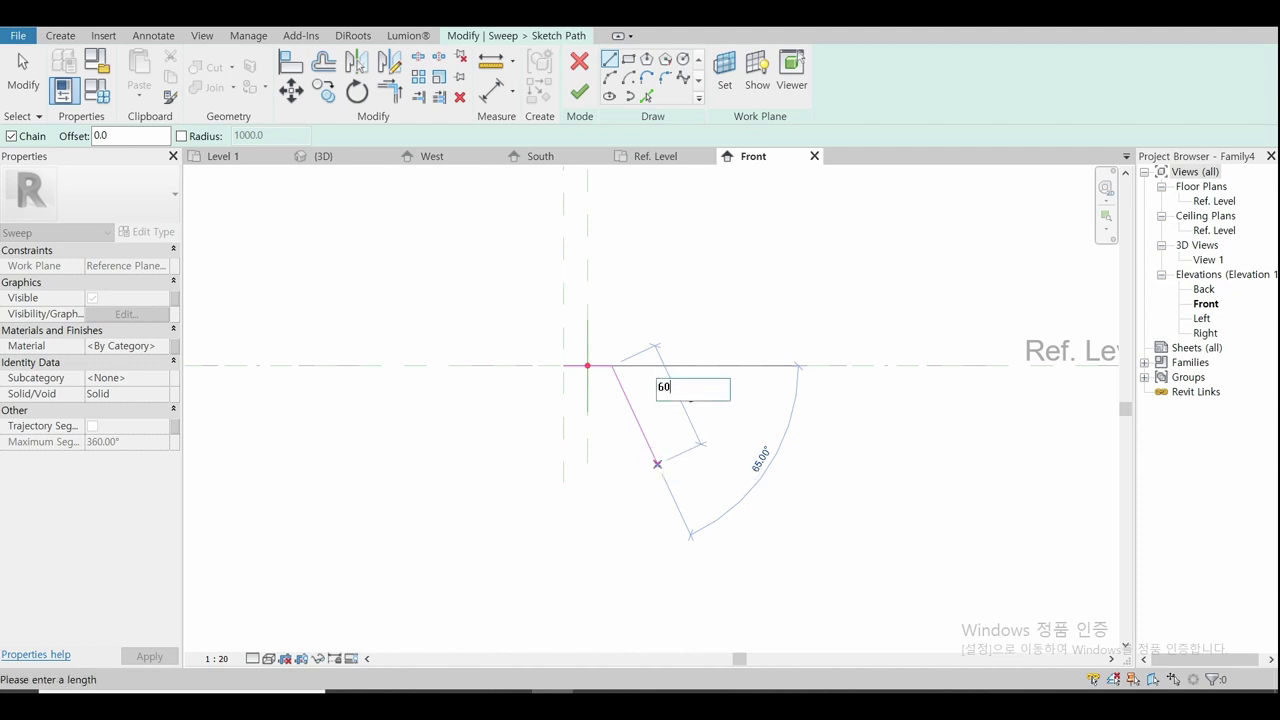
{"action": "key", "text": "Return"}
{"action": "key", "text": "Escape"}
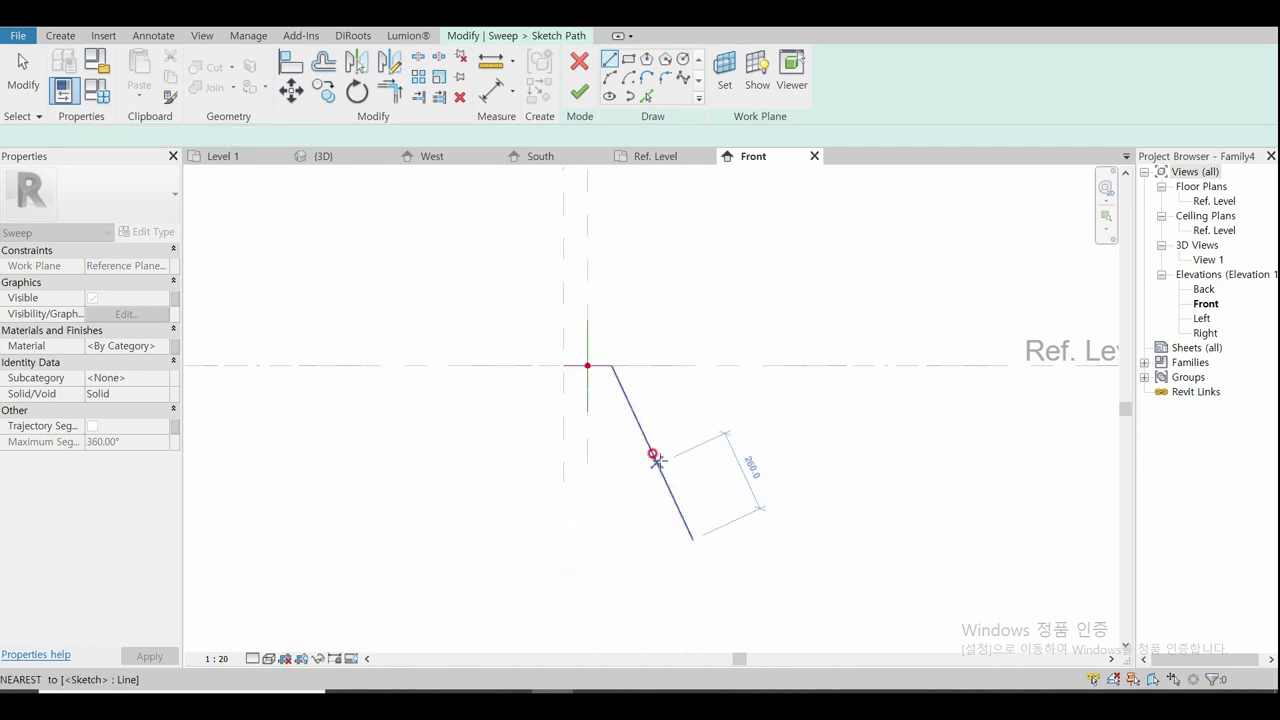
{"action": "key", "text": "Escape"}
{"action": "left_click", "coordinate": [652, 455]}
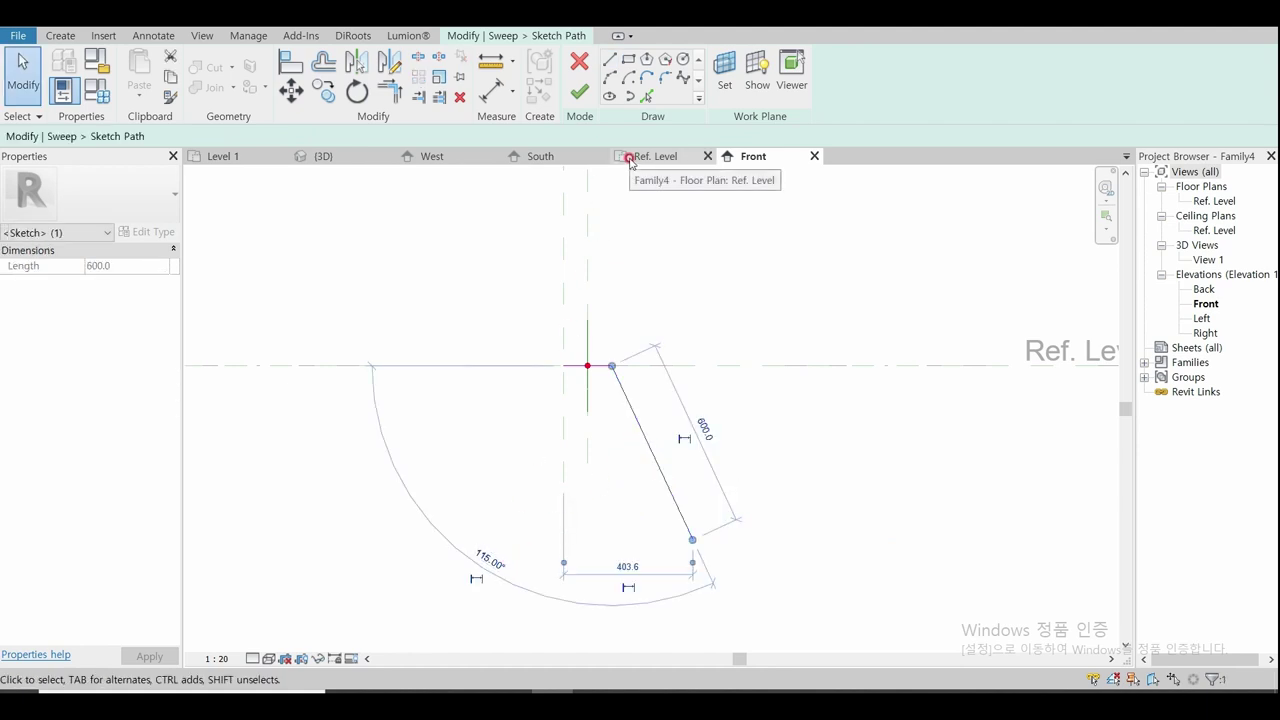
Step: Check the 124.82° angle dimension in the South elevation
{"action": "left_click", "coordinate": [530, 157]}
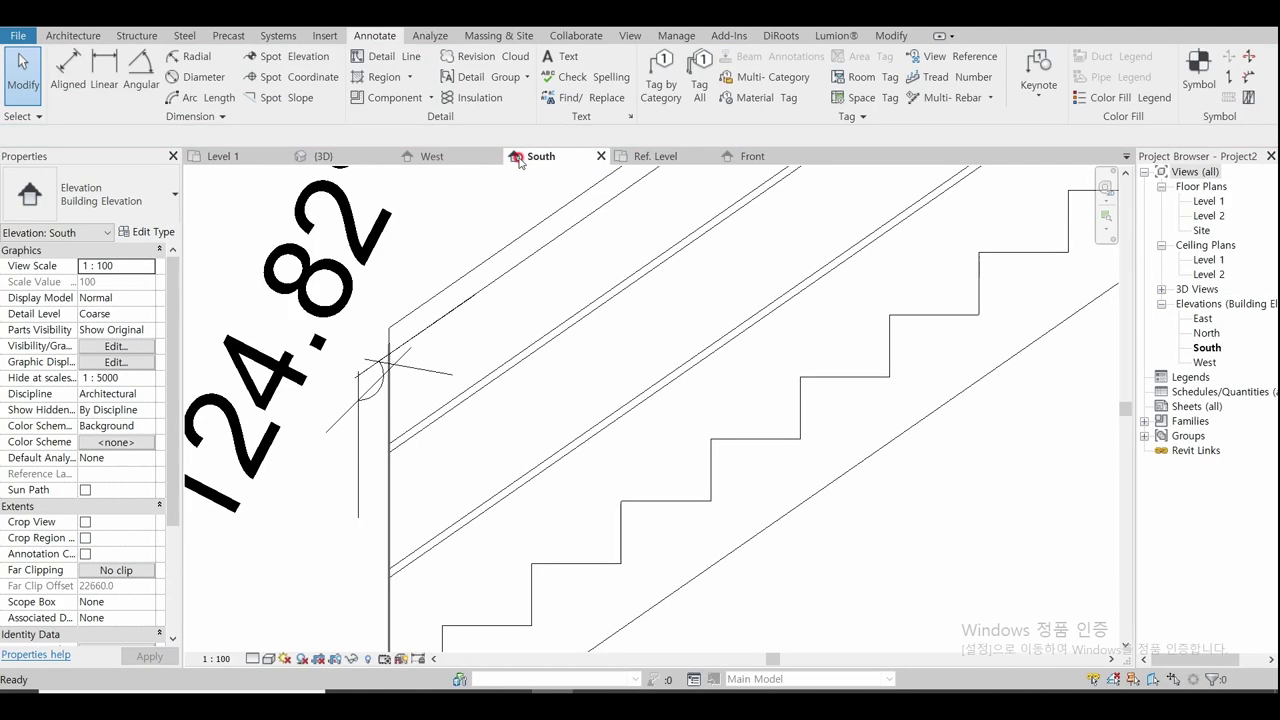
{"action": "left_click", "coordinate": [386, 366]}
{"action": "scroll", "coordinate": [386, 366], "scroll_direction": "down", "scroll_amount": 1}
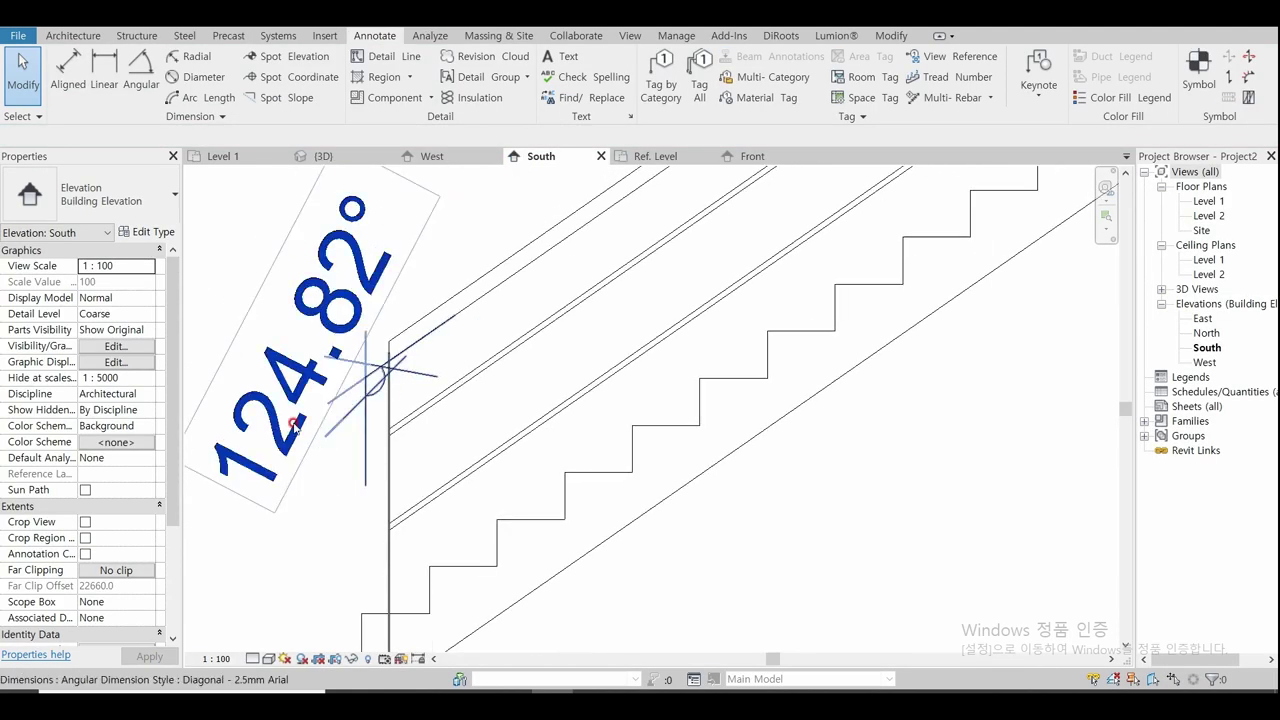
{"action": "left_click", "coordinate": [400, 285]}
{"action": "left_click", "coordinate": [760, 156]}
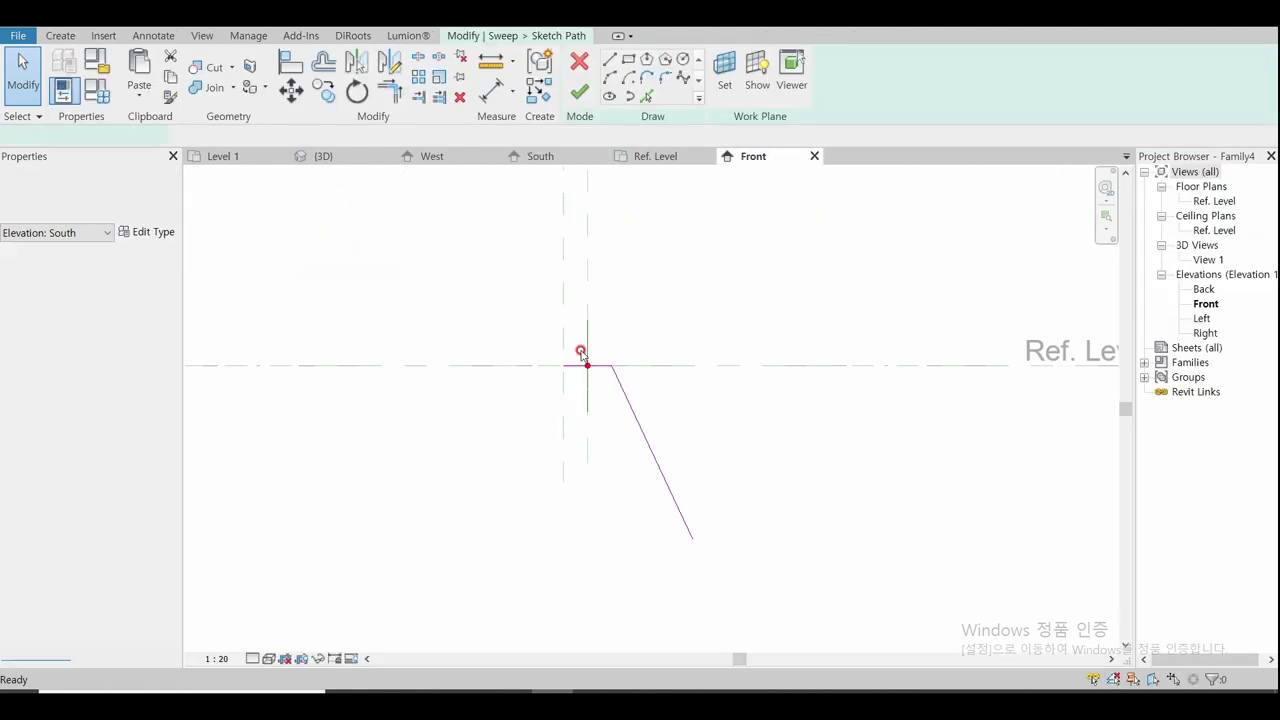
Step: Set the slanted path line's angle to 124.82° from the horizontal segment
{"action": "left_click", "coordinate": [673, 428]}
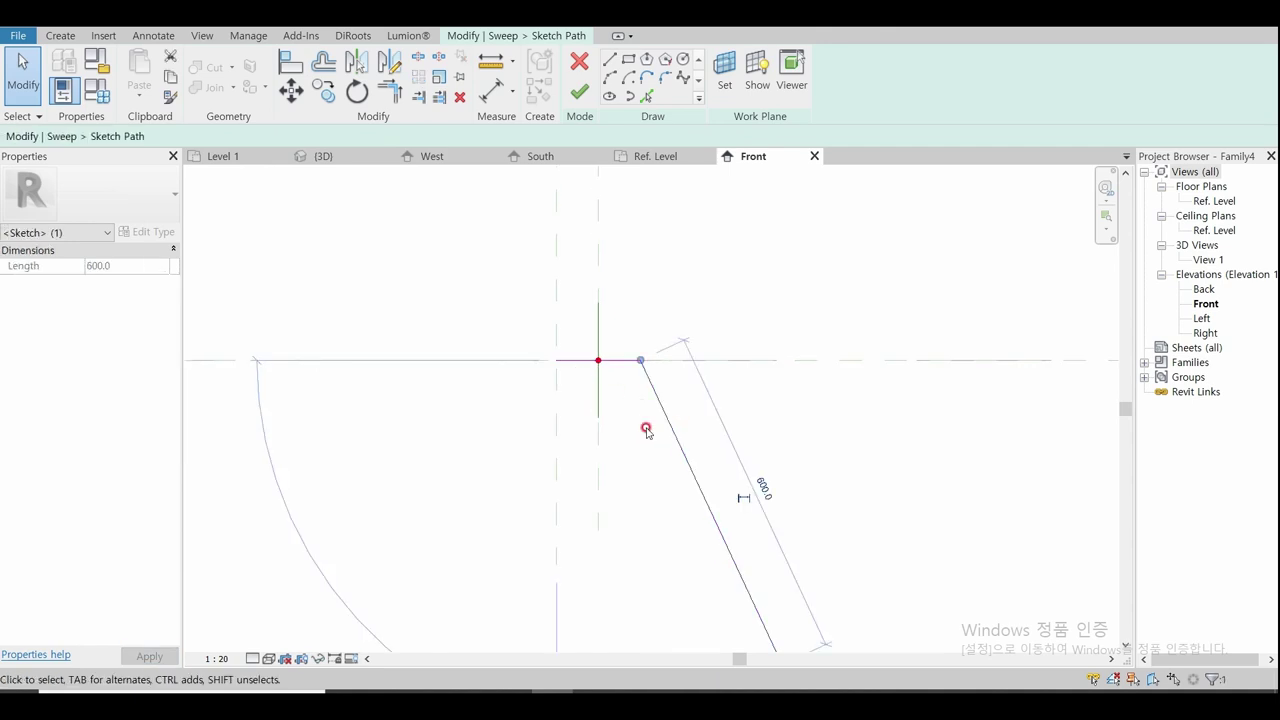
{"action": "scroll", "coordinate": [580, 284], "scroll_direction": "down", "scroll_amount": 2}
{"action": "left_click", "coordinate": [511, 490]}
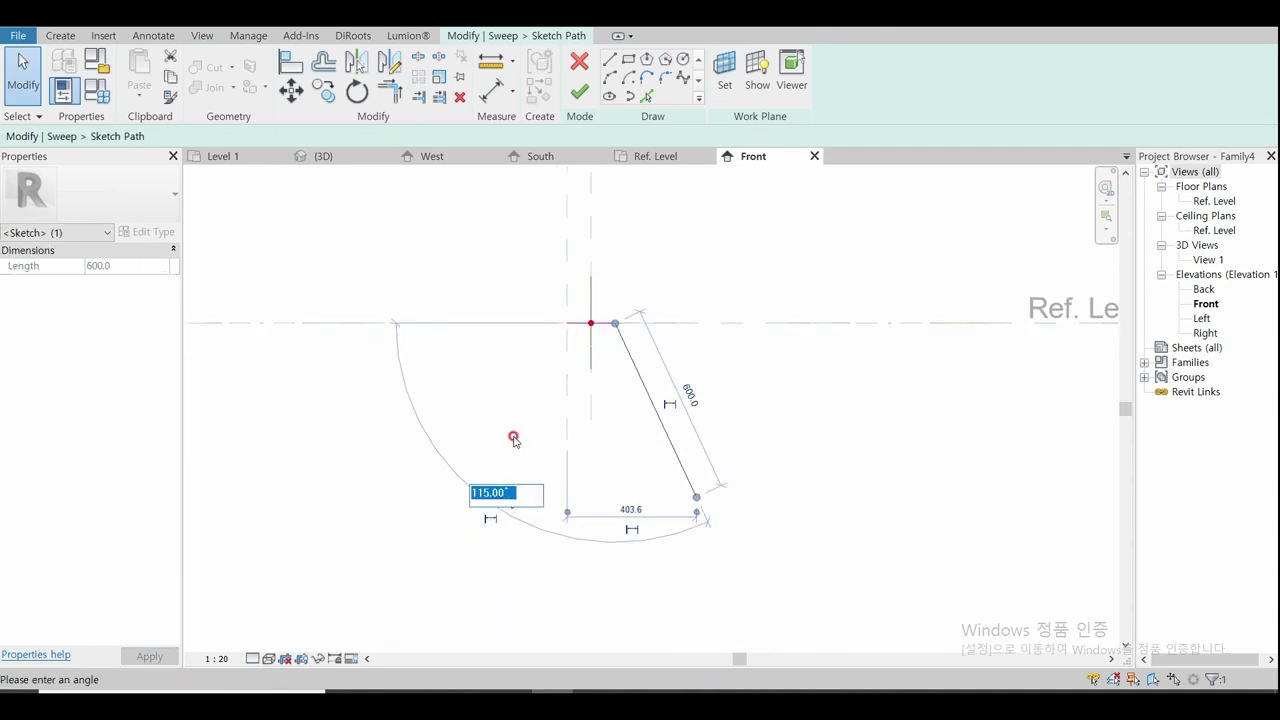
{"action": "type", "text": "124.82"}
{"action": "left_click", "coordinate": [513, 440]}
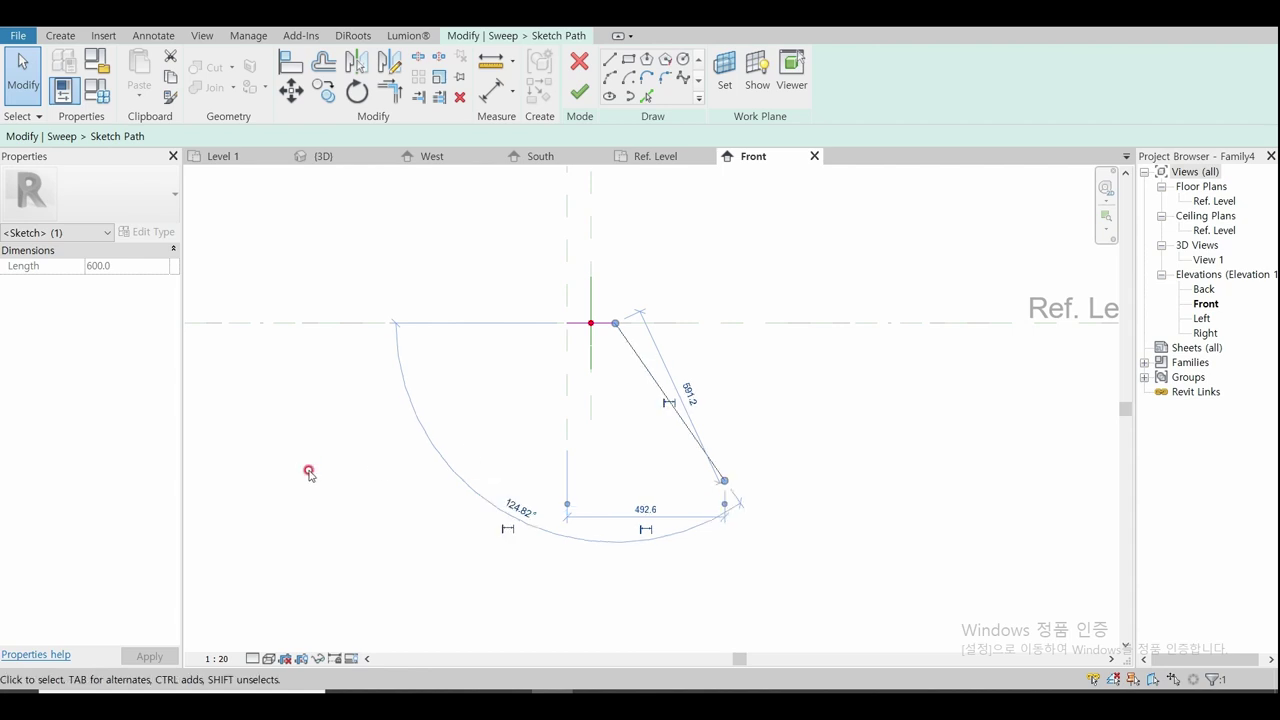
{"action": "key", "text": "Delete"}
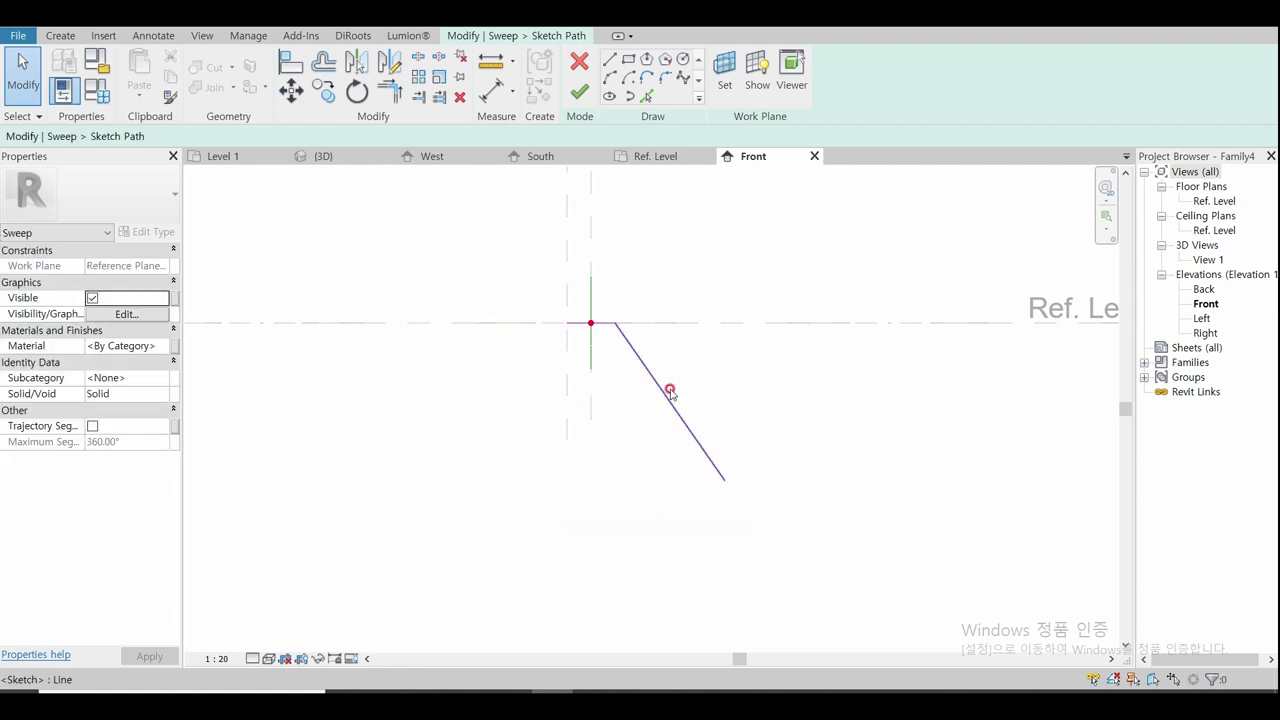
{"action": "scroll", "coordinate": [728, 389], "scroll_direction": "up", "scroll_amount": 1}
{"action": "scroll", "coordinate": [728, 389], "scroll_direction": "up", "scroll_amount": 1}
{"action": "scroll", "coordinate": [728, 389], "scroll_direction": "down", "scroll_amount": 1}
Step: Draw a 130 mm line perpendicular to the slope from the slanted segment's end, then finish the path
{"action": "left_click", "coordinate": [612, 60]}
{"action": "left_click", "coordinate": [723, 510]}
{"action": "scroll", "coordinate": [752, 425], "scroll_direction": "down", "scroll_amount": 1}
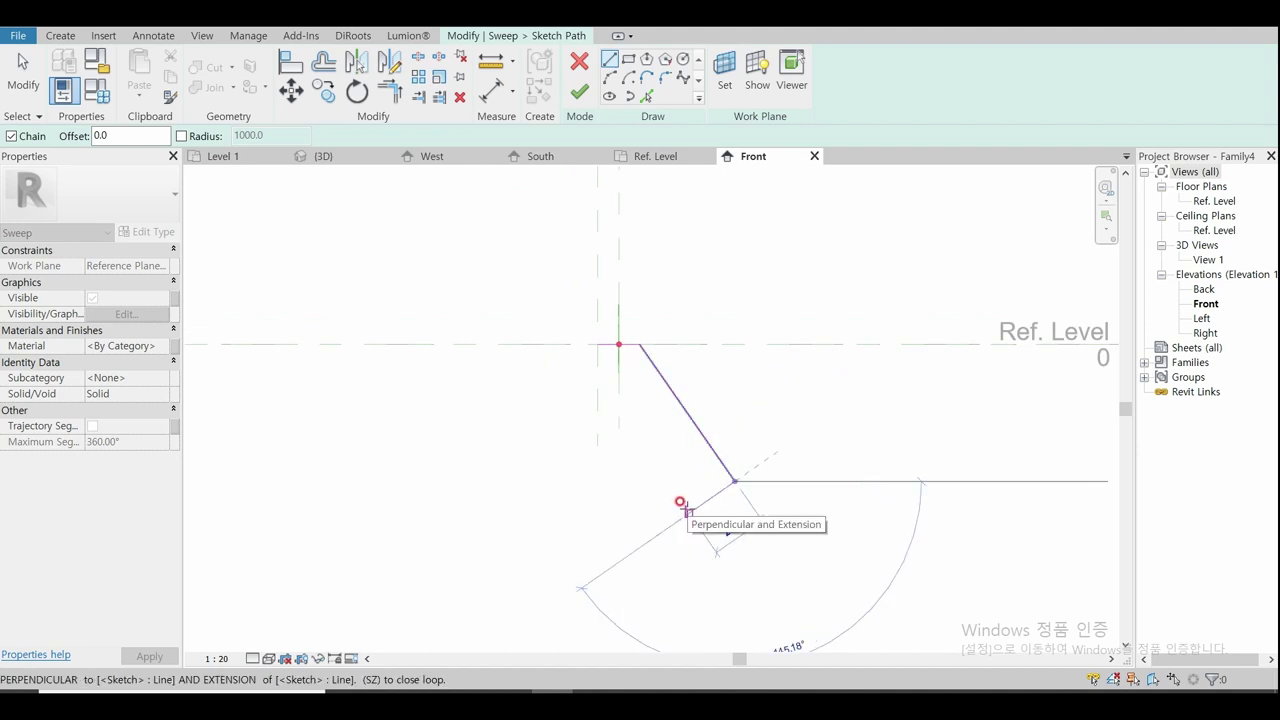
{"action": "type", "text": "1"}
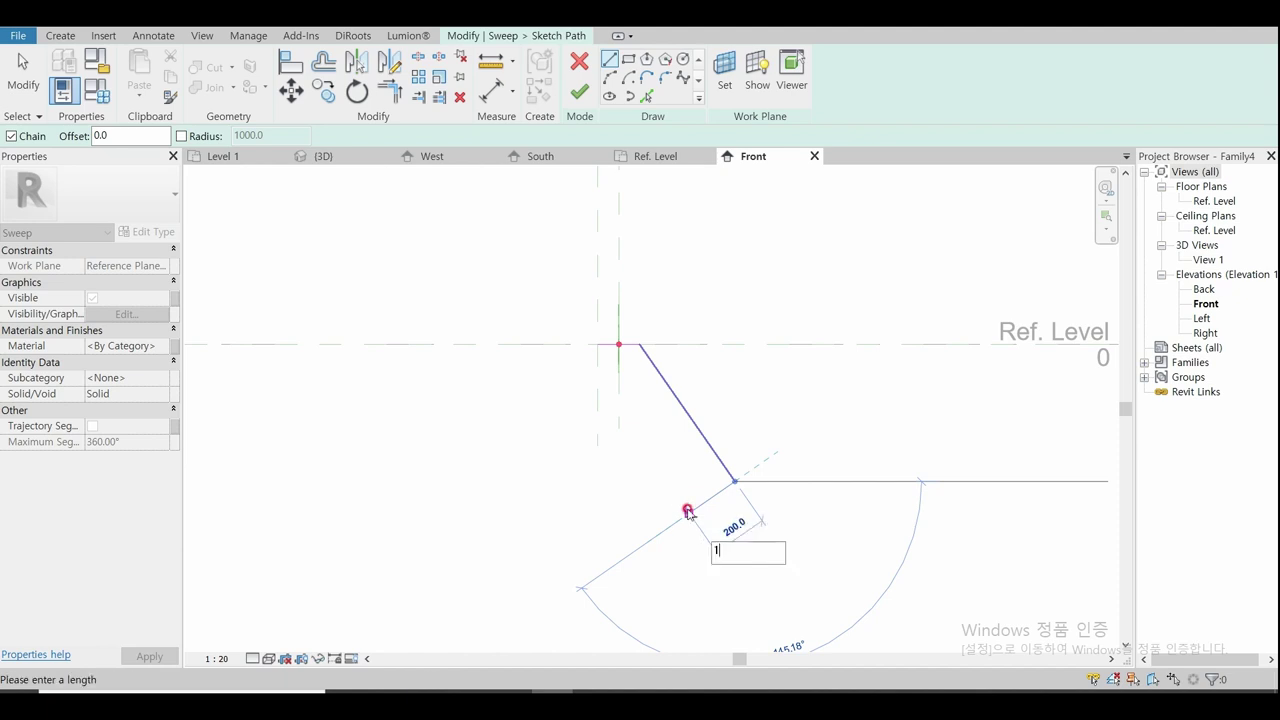
{"action": "key", "text": "Return"}
{"action": "key", "text": "Escape"}
{"action": "key", "text": "Escape"}
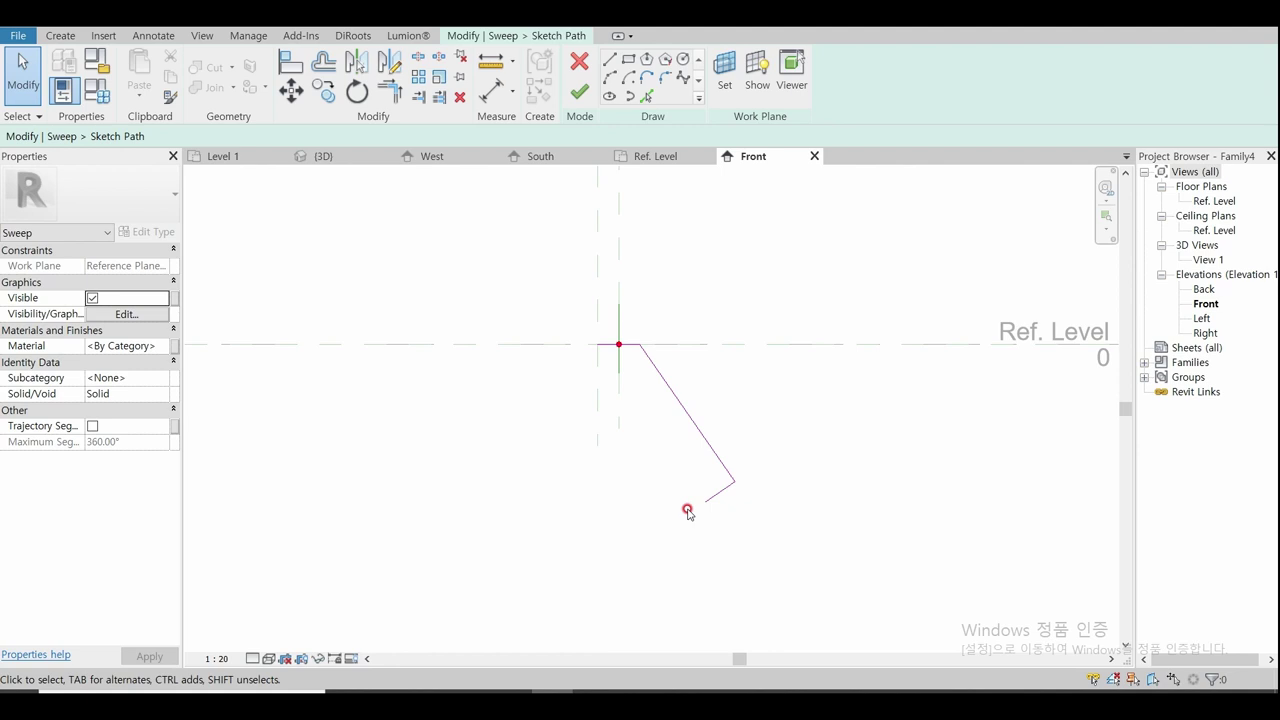
{"action": "scroll", "coordinate": [700, 506], "scroll_direction": "up", "scroll_amount": 2}
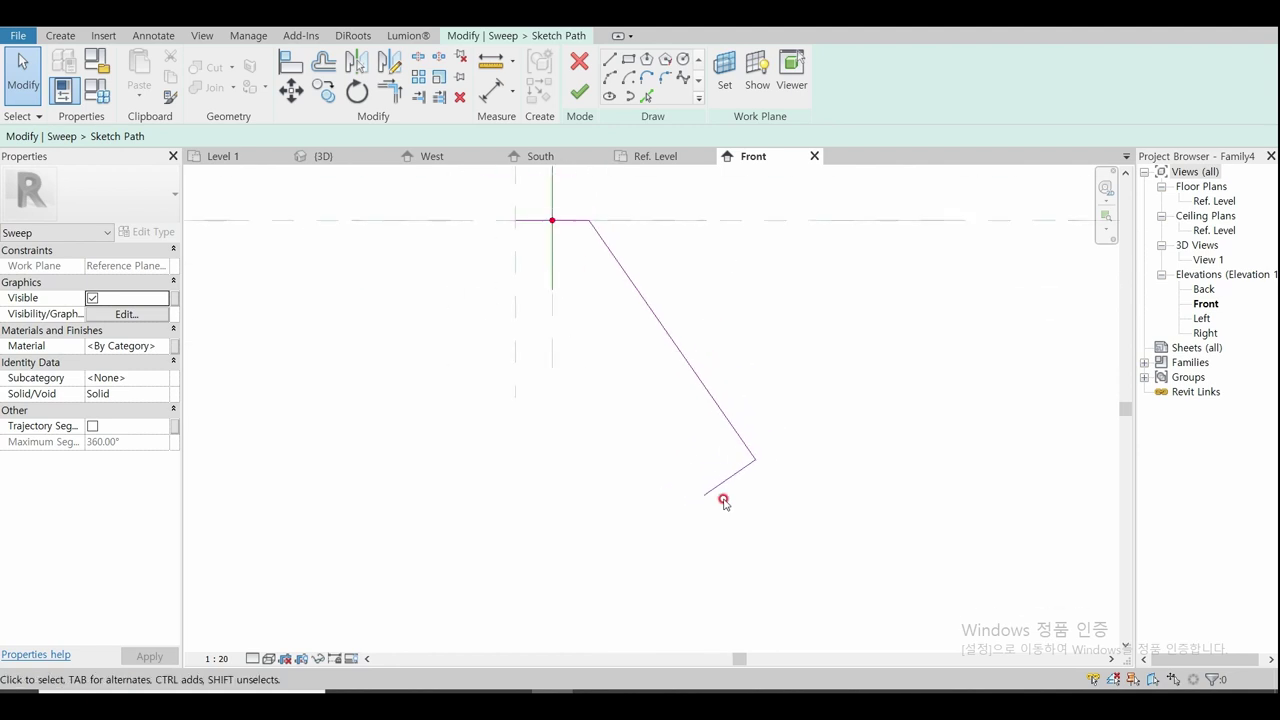
{"action": "left_click", "coordinate": [579, 92]}
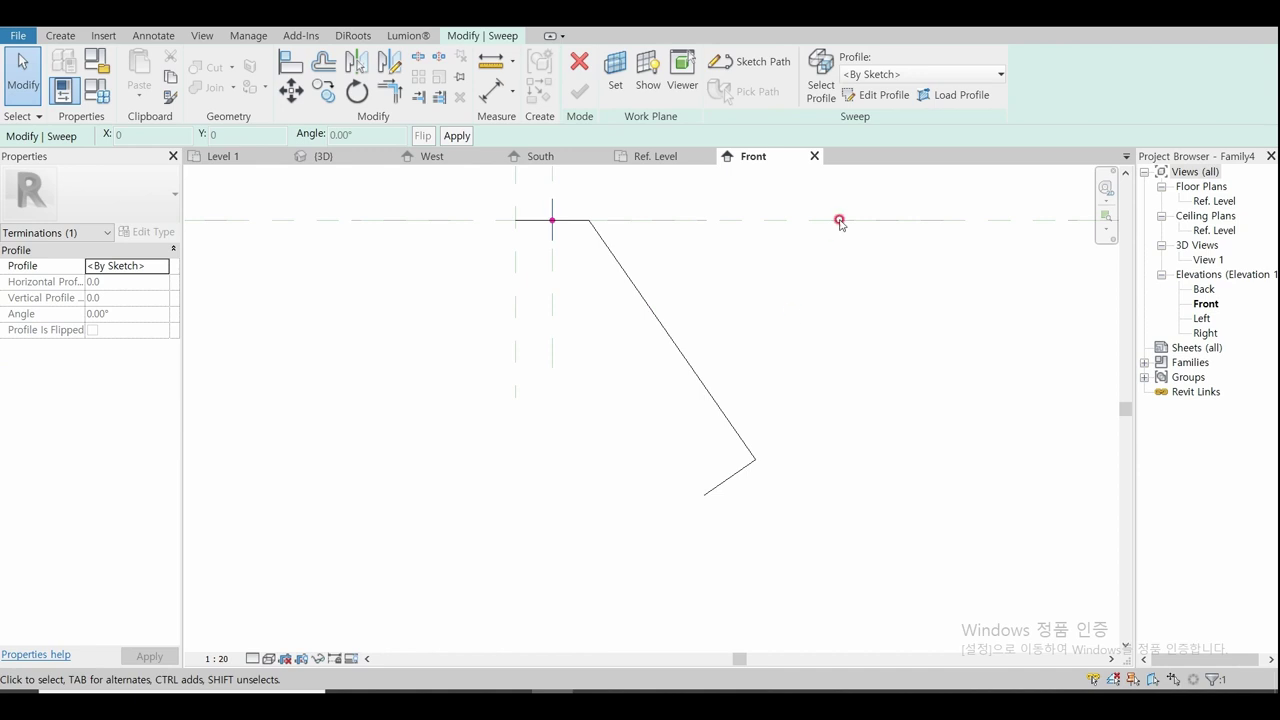
Step: In the Left elevation, sketch a radius-30 circle at the reference-plane crossing, then finish the profile and sweep
{"action": "left_click", "coordinate": [881, 100]}
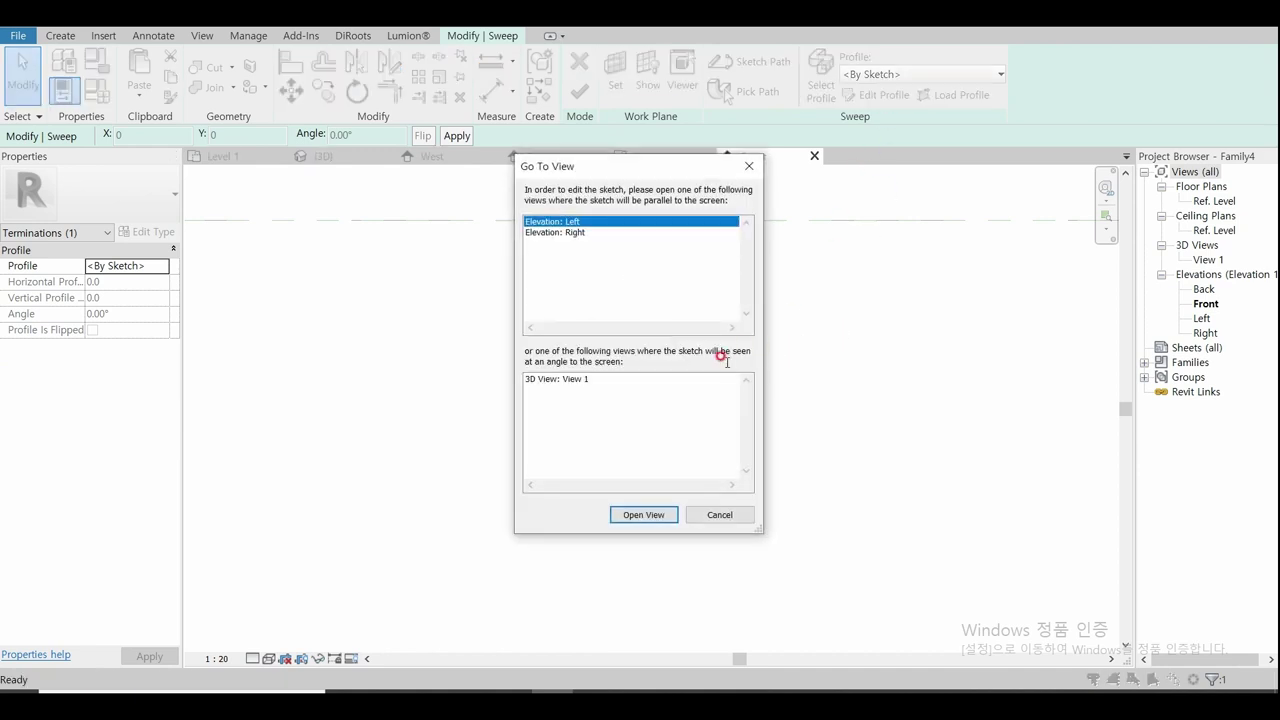
{"action": "left_click", "coordinate": [639, 516]}
{"action": "scroll", "coordinate": [583, 500], "scroll_direction": "up", "scroll_amount": 3}
{"action": "left_click", "coordinate": [683, 59]}
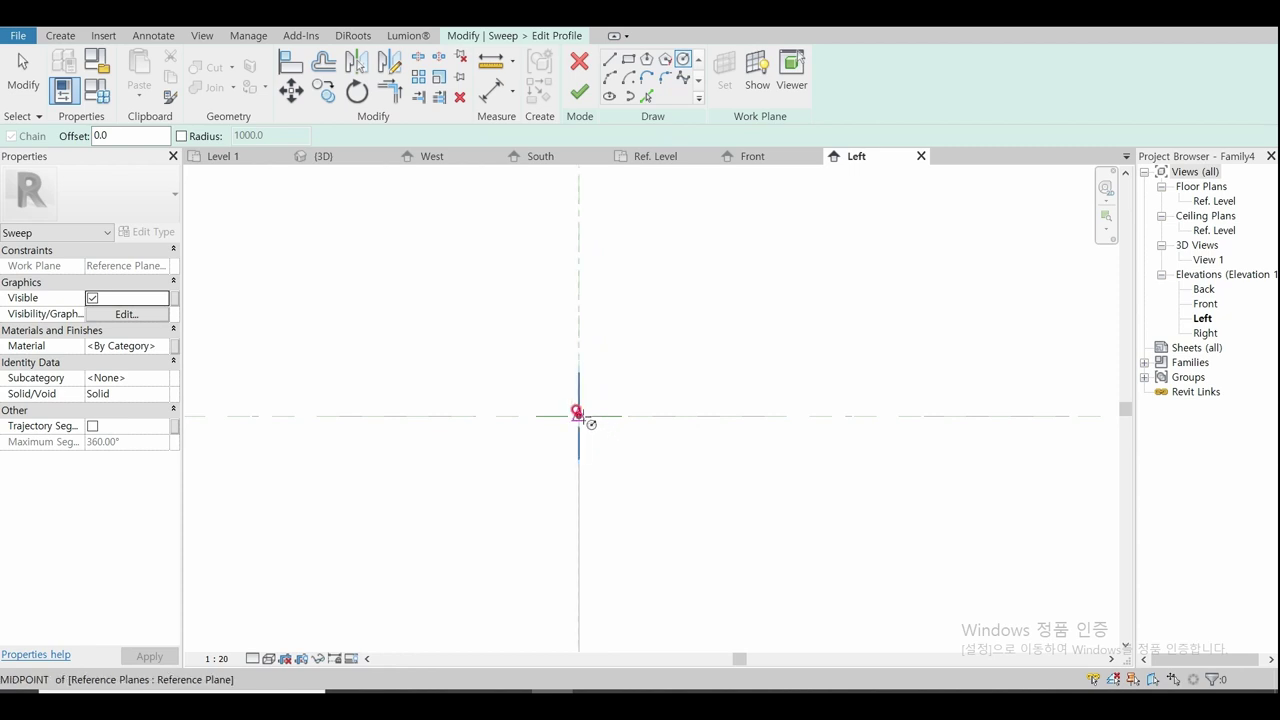
{"action": "left_click", "coordinate": [579, 416]}
{"action": "type", "text": "30"}
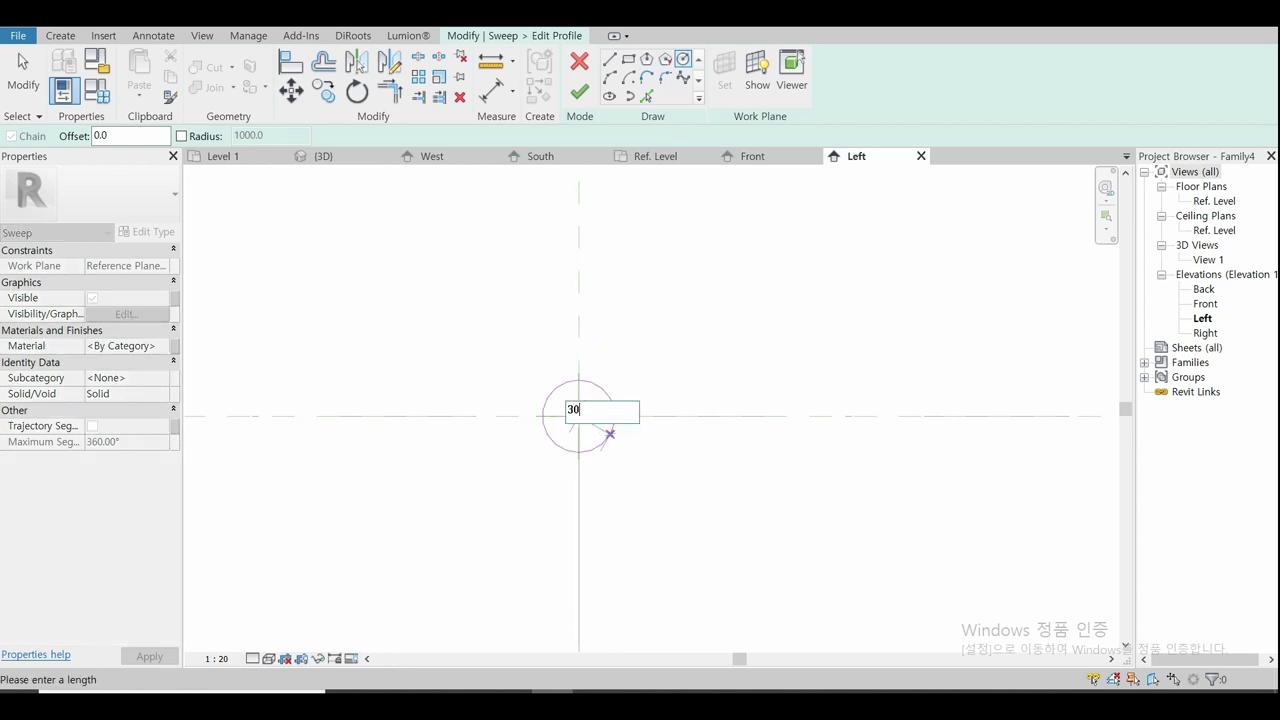
{"action": "key", "text": "Return"}
{"action": "key", "text": "Escape"}
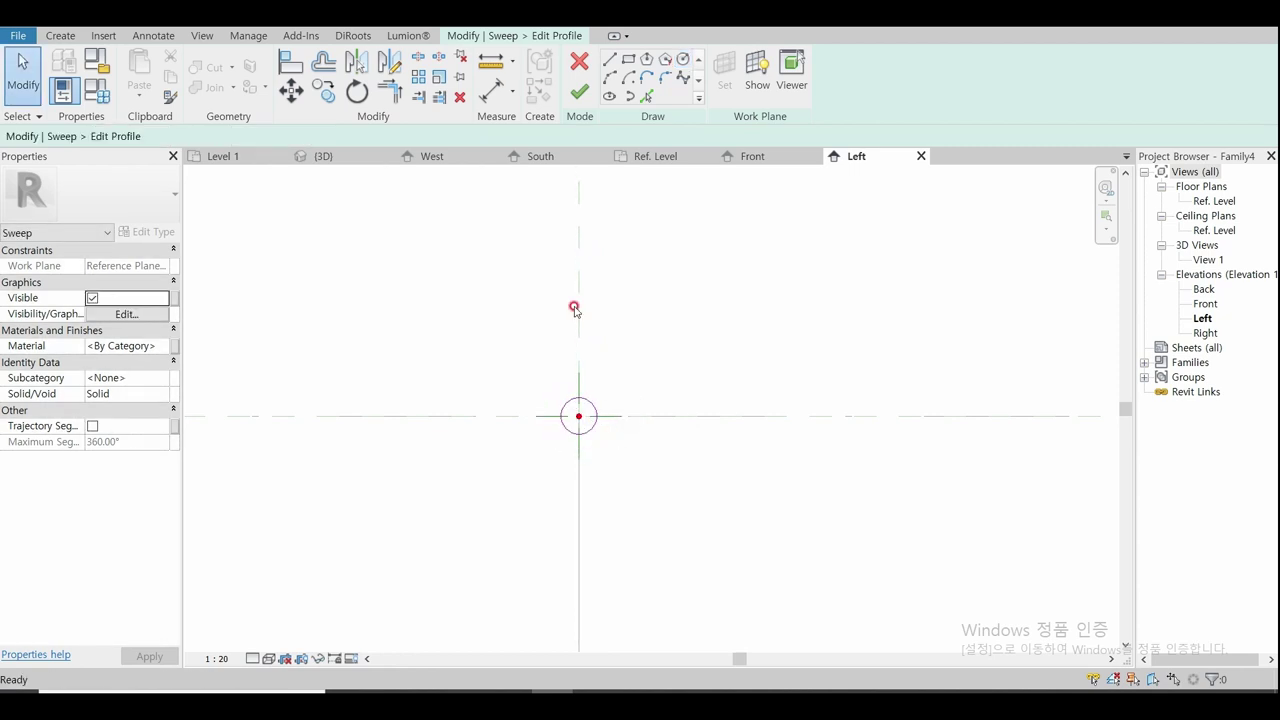
{"action": "left_click", "coordinate": [578, 92]}
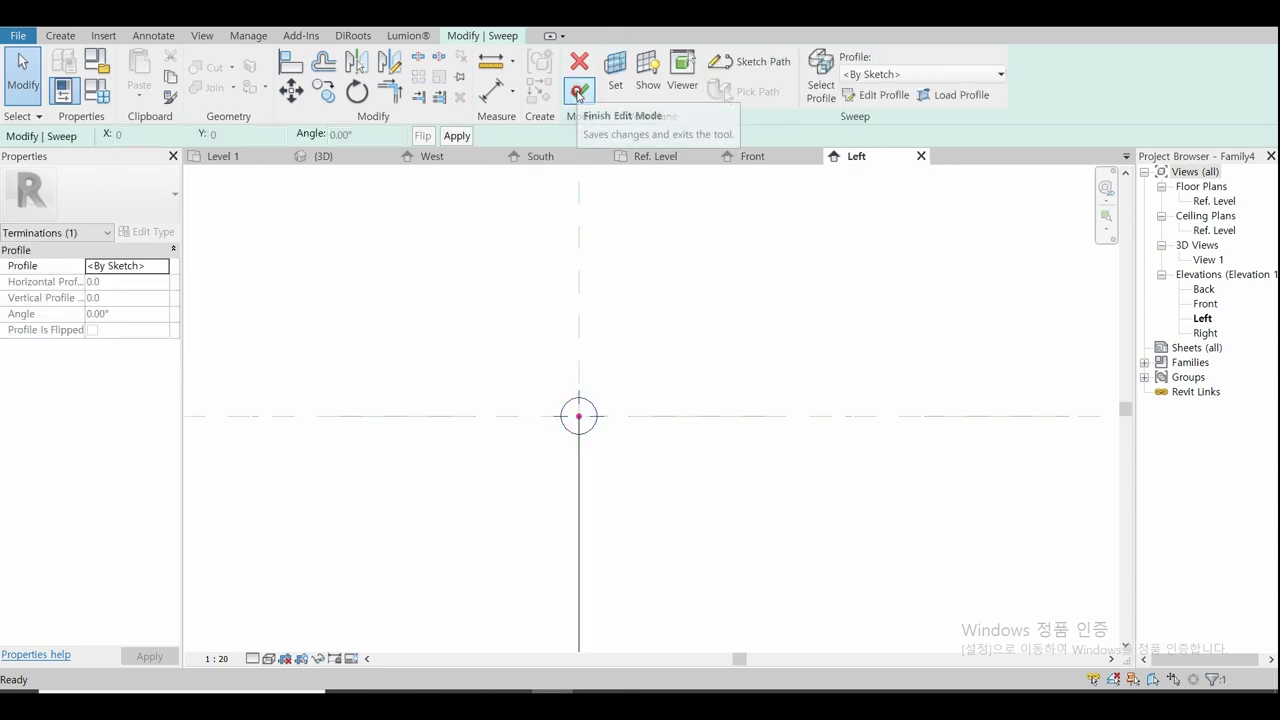
{"action": "left_click", "coordinate": [578, 92]}
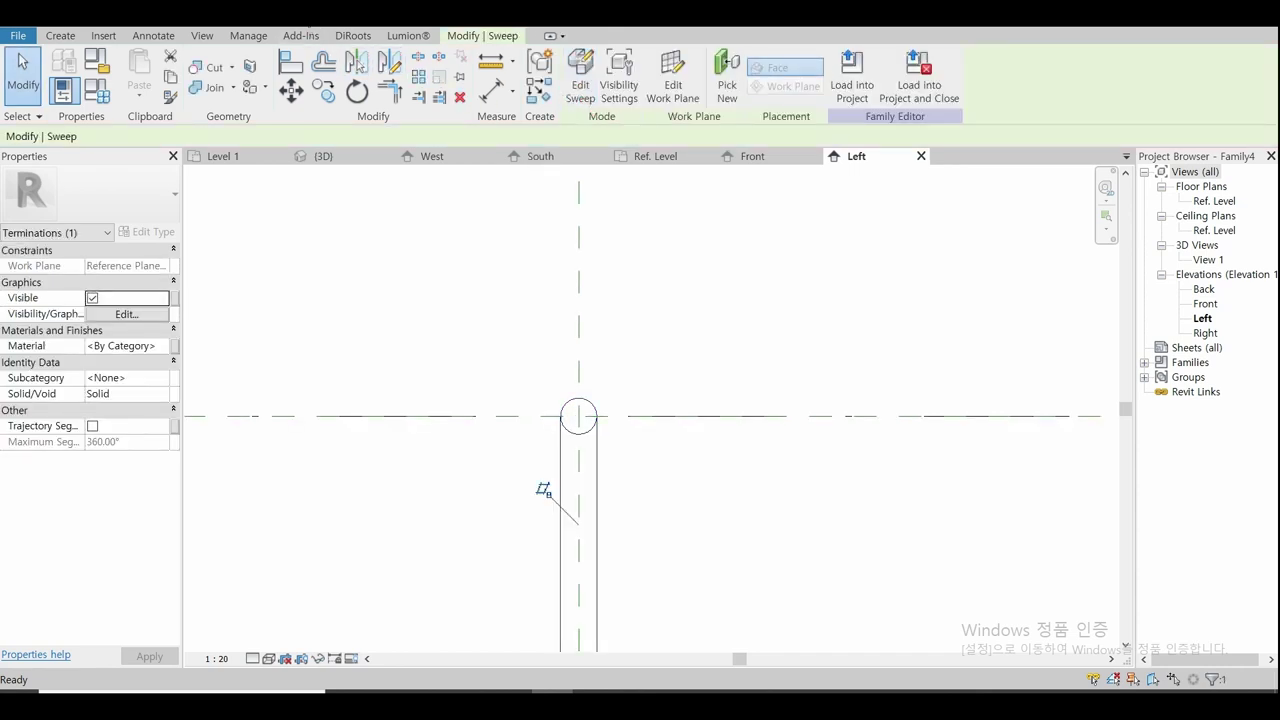
Step: Check the tube in 3D, then open the sweep's path sketch from the Front view
{"action": "key", "text": "3"}
{"action": "key", "text": "d"}
{"action": "key", "text": "Escape"}
{"action": "mouse_move", "coordinate": [479, 414]}
{"action": "middle_mouse_down", "text": "shift"}
{"action": "mouse_move", "coordinate": [608, 286]}
{"action": "mouse_move", "coordinate": [760, 326]}
{"action": "mouse_move", "coordinate": [609, 328]}
{"action": "middle_mouse_up", "text": "shift"}
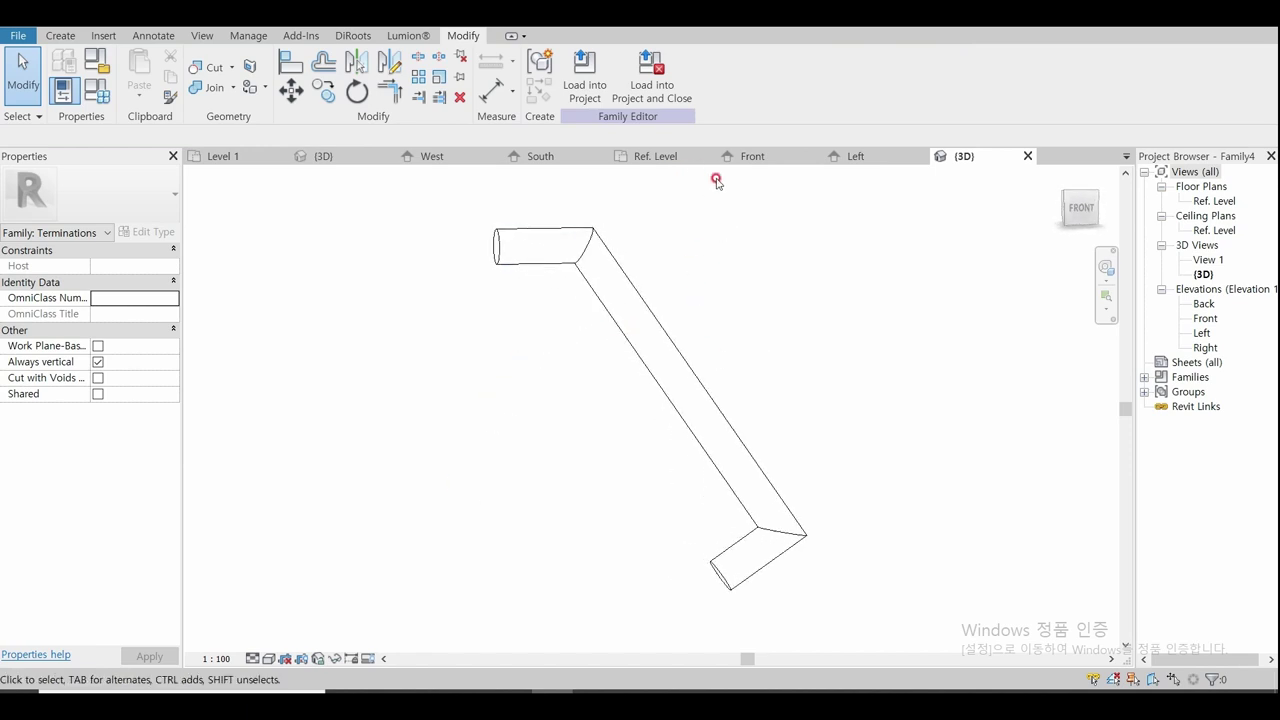
{"action": "left_click", "coordinate": [766, 158]}
{"action": "scroll", "coordinate": [619, 448], "scroll_direction": "down", "scroll_amount": 2}
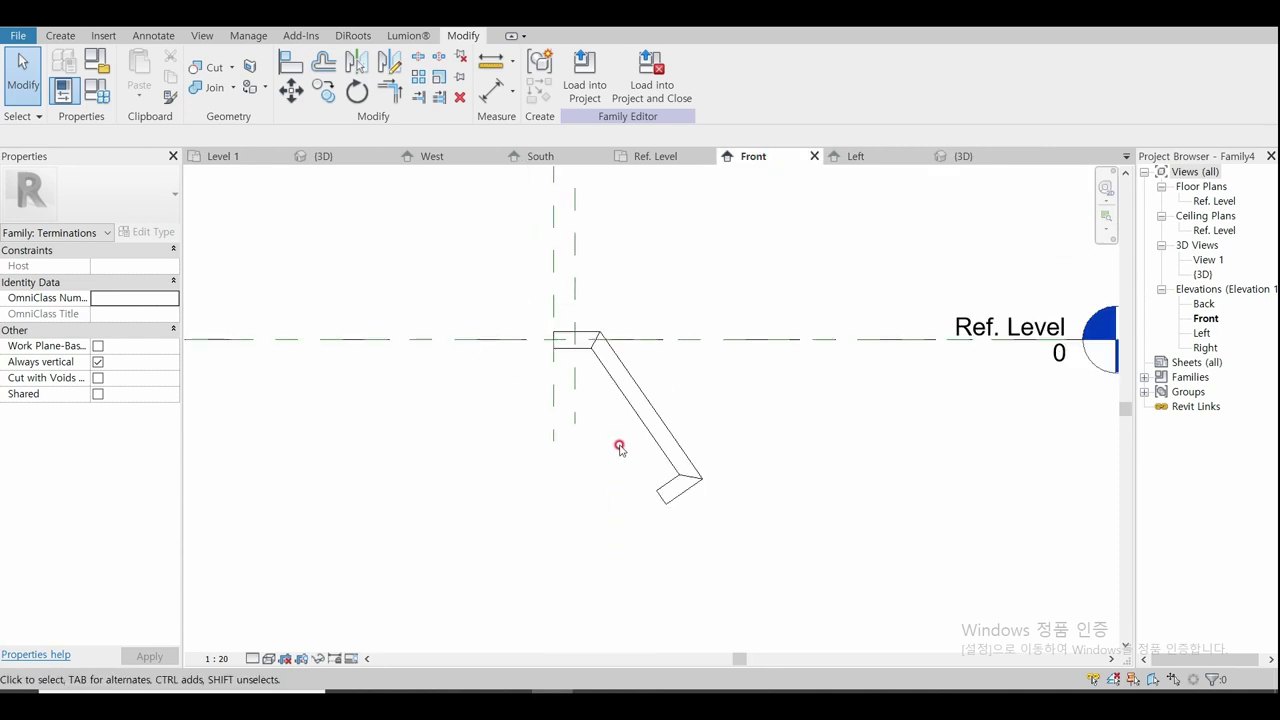
{"action": "left_click", "coordinate": [627, 412]}
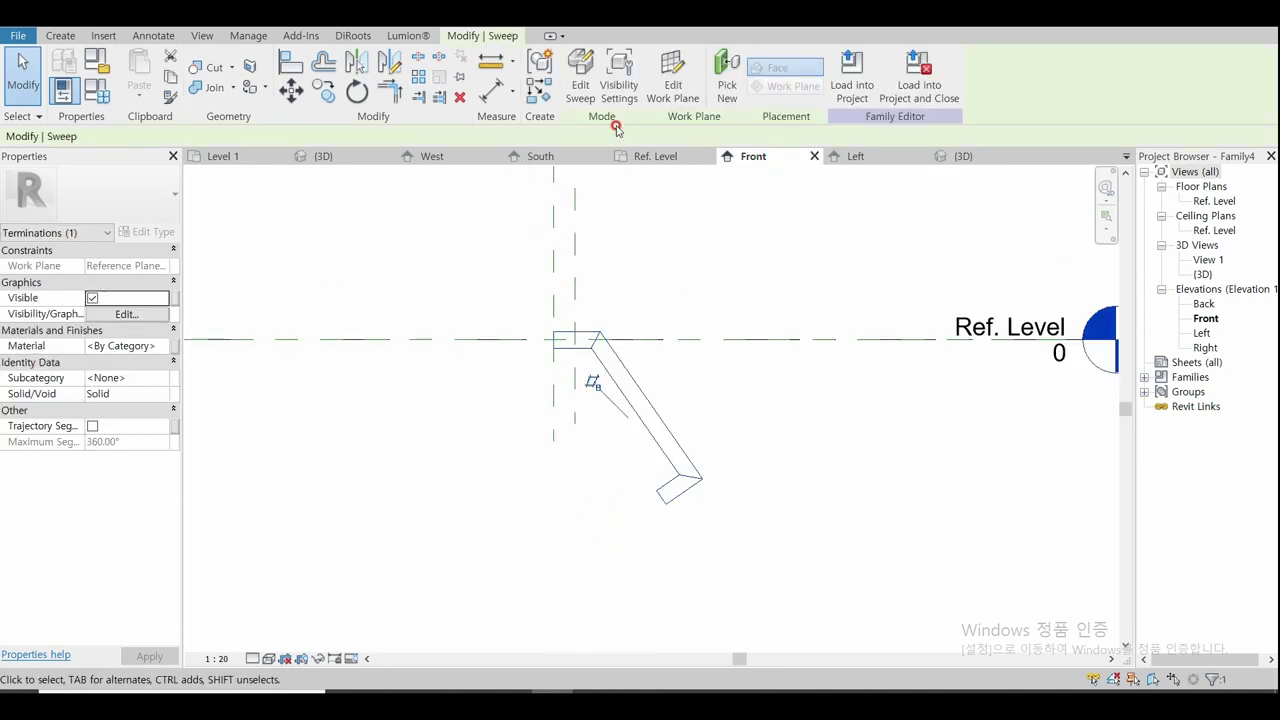
{"action": "left_click", "coordinate": [581, 75]}
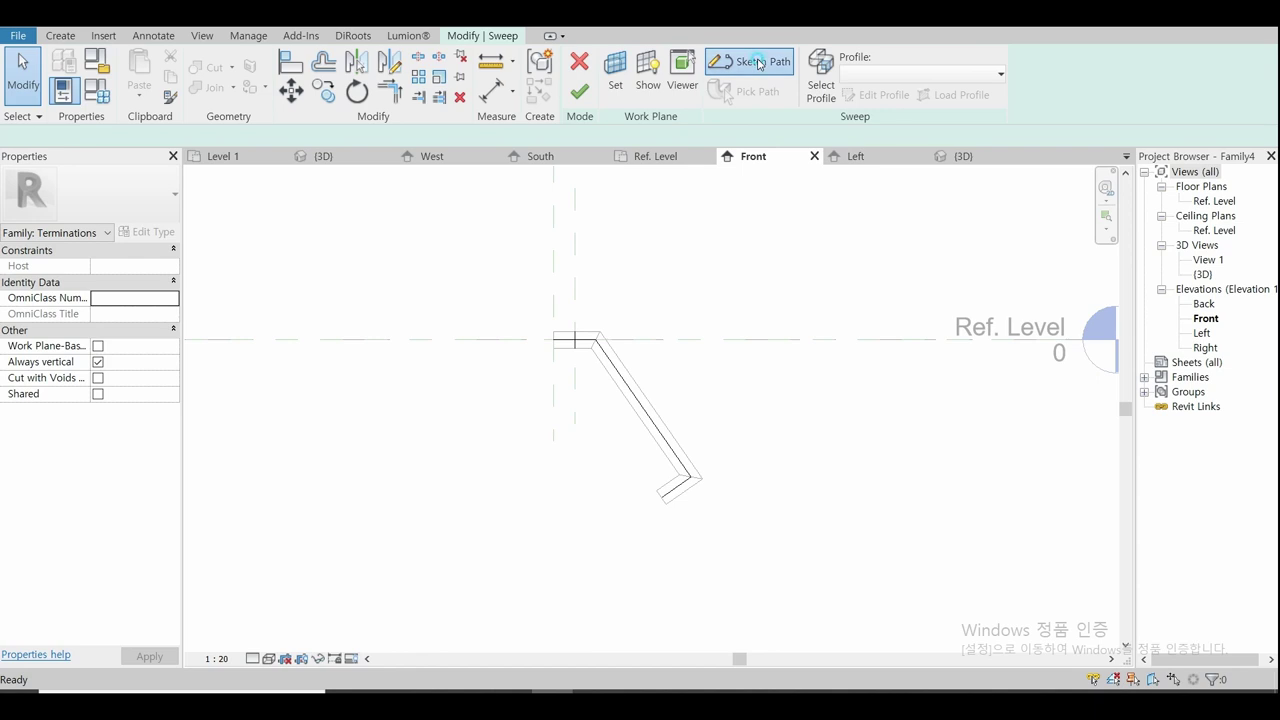
{"action": "left_click", "coordinate": [759, 62]}
{"action": "scroll", "coordinate": [583, 328], "scroll_direction": "up", "scroll_amount": 3}
{"action": "scroll", "coordinate": [583, 328], "scroll_direction": "up", "scroll_amount": 2}
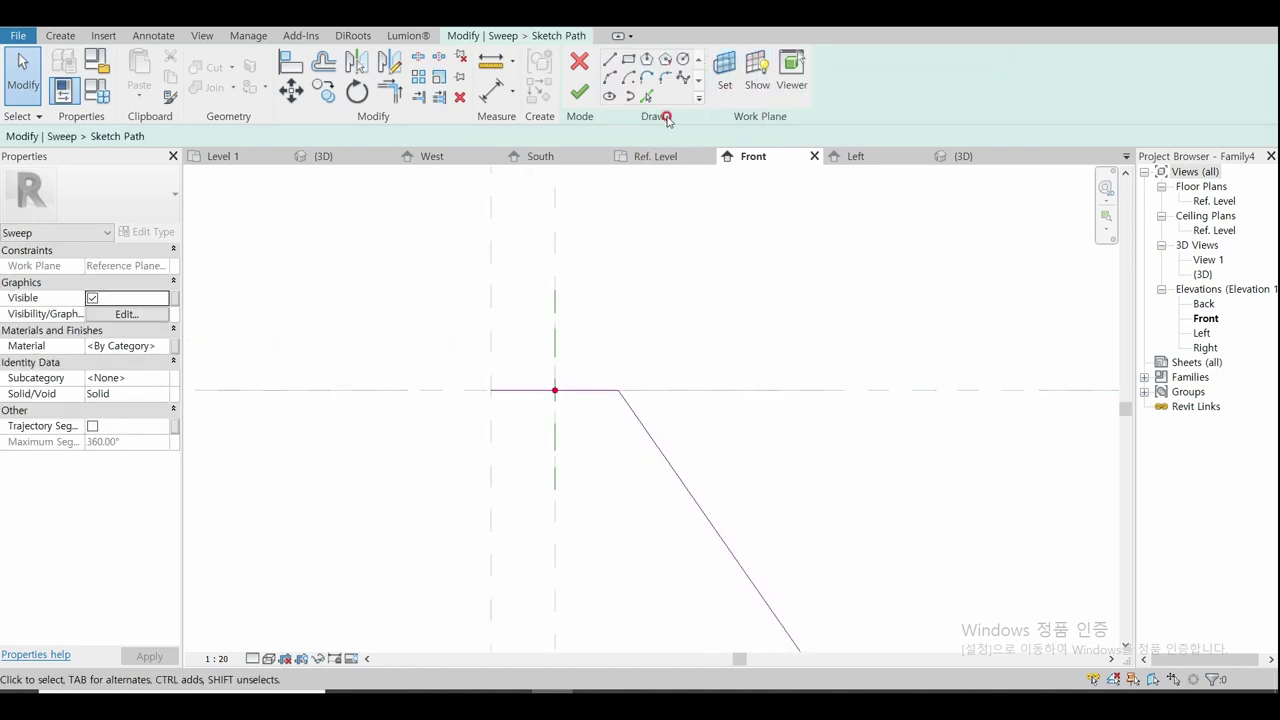
Step: Round the top bend between the horizontal and diagonal lines with a radius-40 fillet arc
{"action": "left_click", "coordinate": [663, 80]}
{"action": "scroll", "coordinate": [571, 400], "scroll_direction": "up", "scroll_amount": 3}
{"action": "left_click", "coordinate": [607, 352]}
{"action": "left_click", "coordinate": [692, 415]}
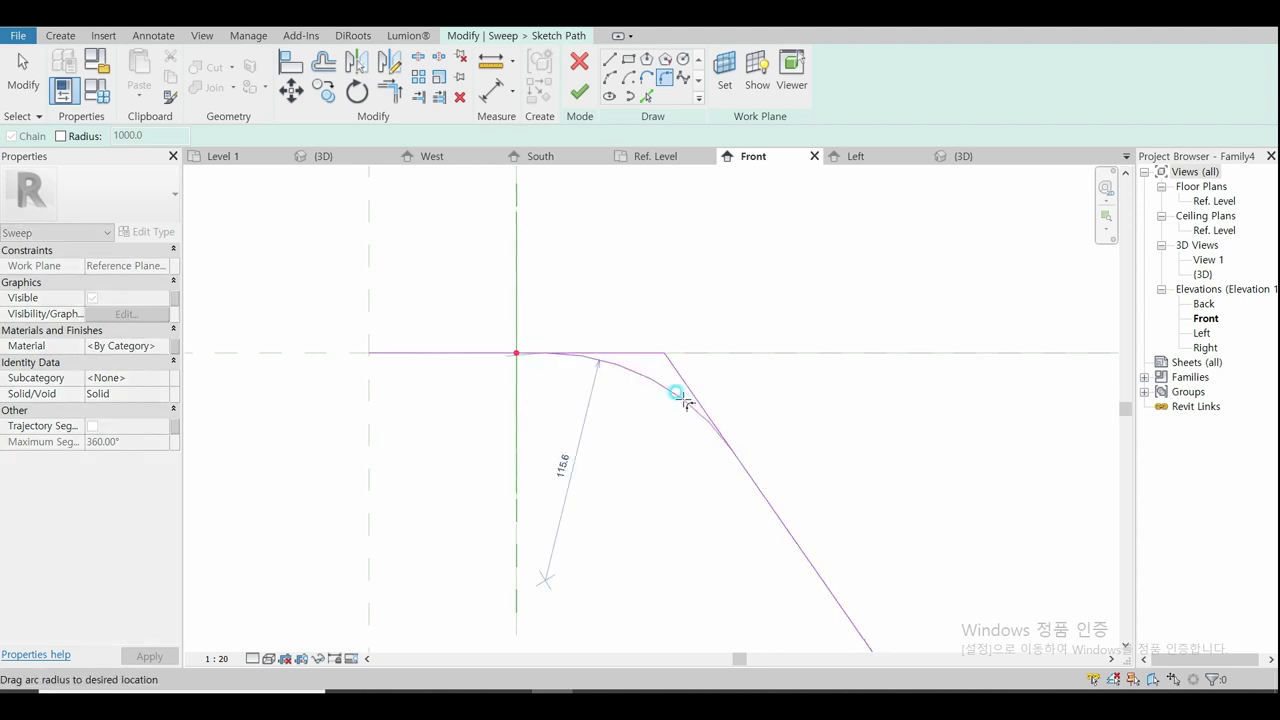
{"action": "left_click", "coordinate": [657, 367]}
{"action": "key", "text": "Escape"}
{"action": "left_click", "coordinate": [656, 369]}
{"action": "left_click", "coordinate": [605, 416]}
{"action": "type", "text": "40"}
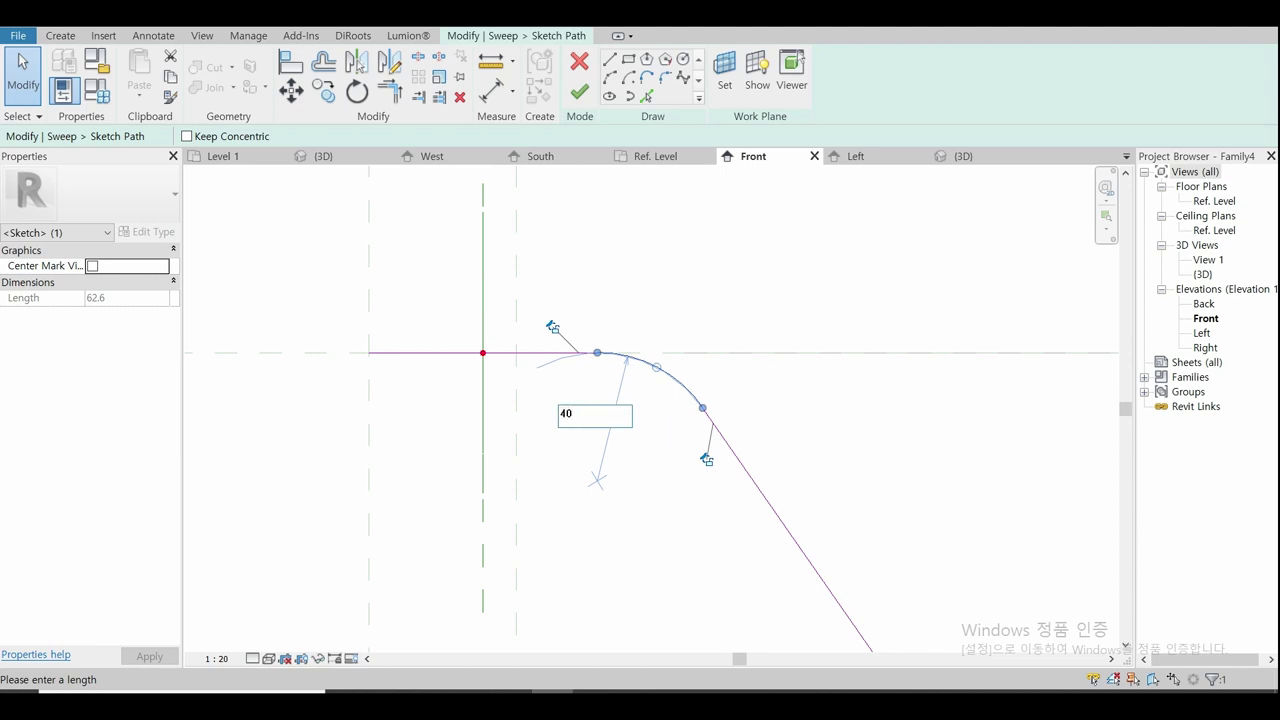
{"action": "key", "text": "Return"}
{"action": "scroll", "coordinate": [666, 309], "scroll_direction": "down", "scroll_amount": 1}
{"action": "left_click", "coordinate": [657, 300]}
{"action": "scroll", "coordinate": [657, 305], "scroll_direction": "down", "scroll_amount": 3}
Step: Round the lower bend between the diagonal and short bottom lines with a radius-40 fillet arc
{"action": "left_click", "coordinate": [661, 83]}
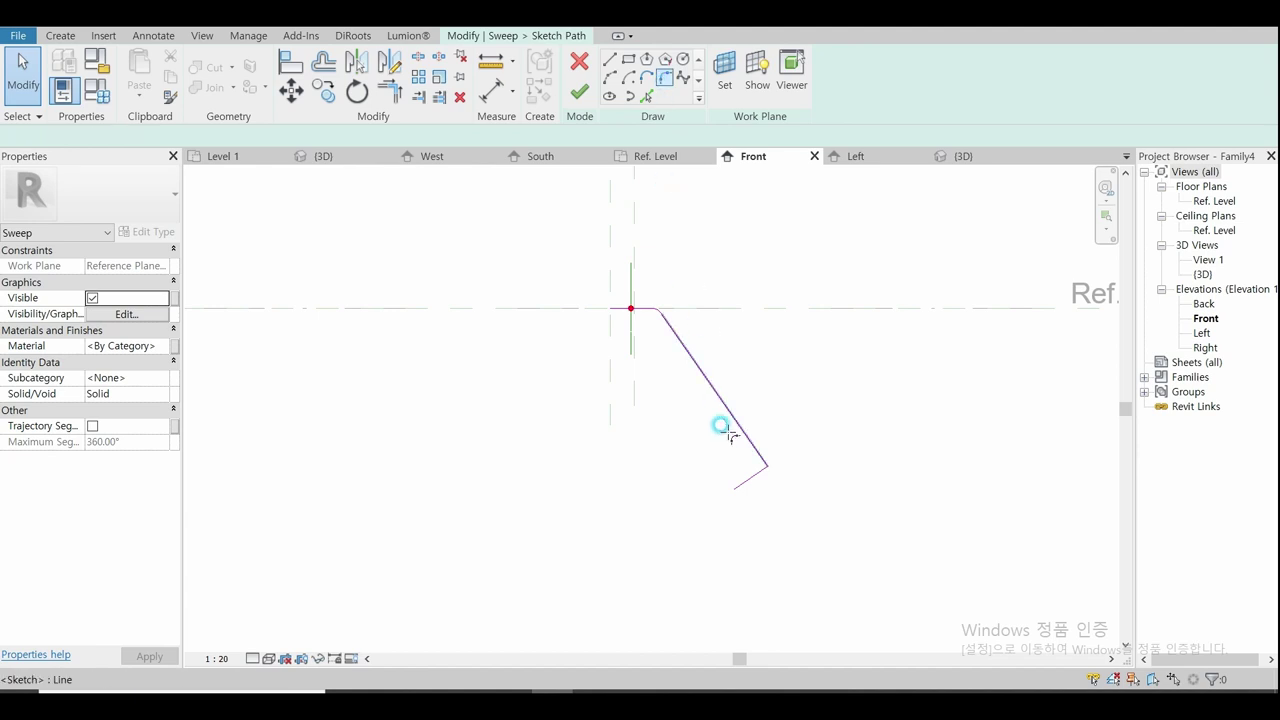
{"action": "scroll", "coordinate": [723, 423], "scroll_direction": "up", "scroll_amount": 3}
{"action": "left_click", "coordinate": [766, 515]}
{"action": "left_click", "coordinate": [793, 470]}
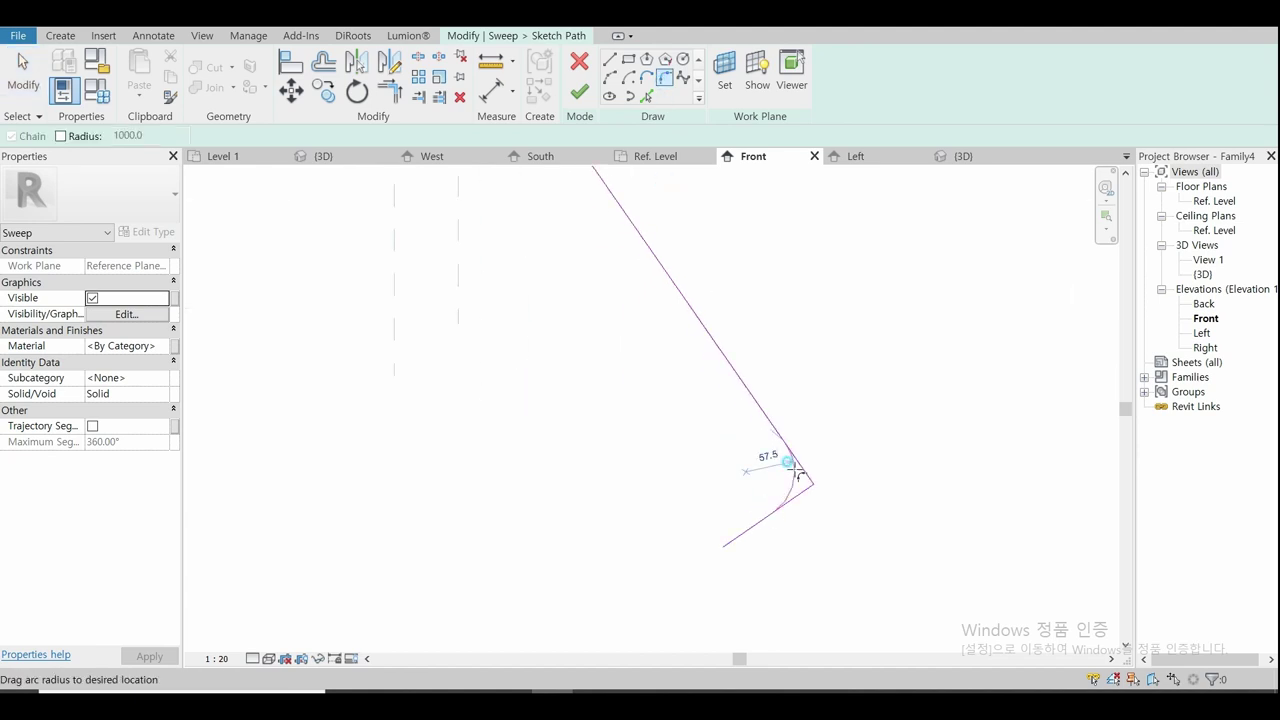
{"action": "left_click", "coordinate": [788, 487]}
{"action": "key", "text": "Escape"}
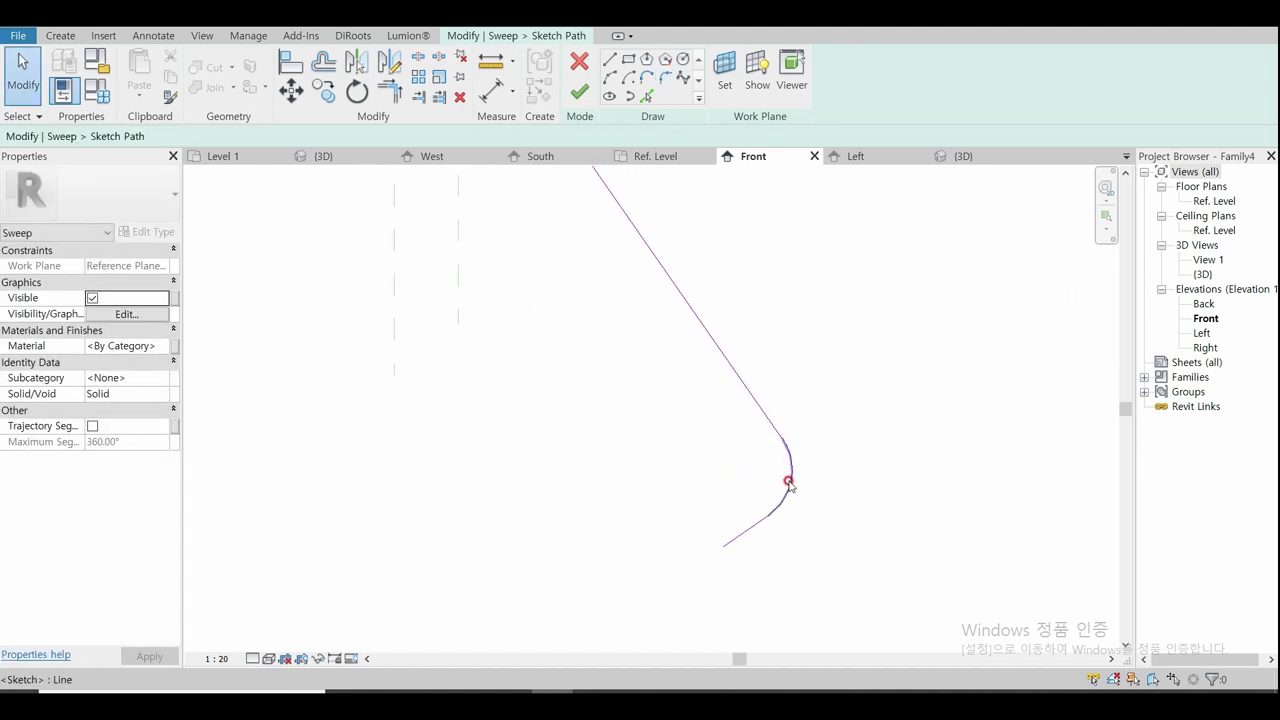
{"action": "left_click", "coordinate": [785, 488]}
{"action": "left_click", "coordinate": [764, 473]}
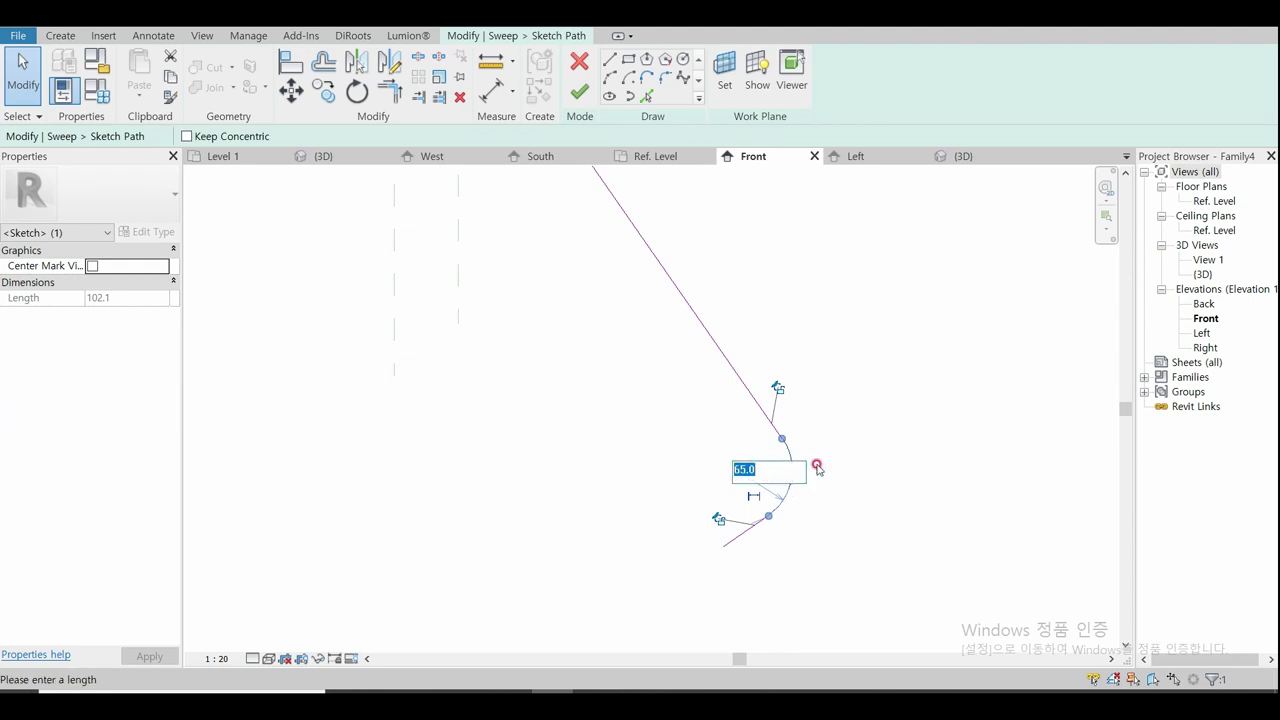
{"action": "key", "text": "Return"}
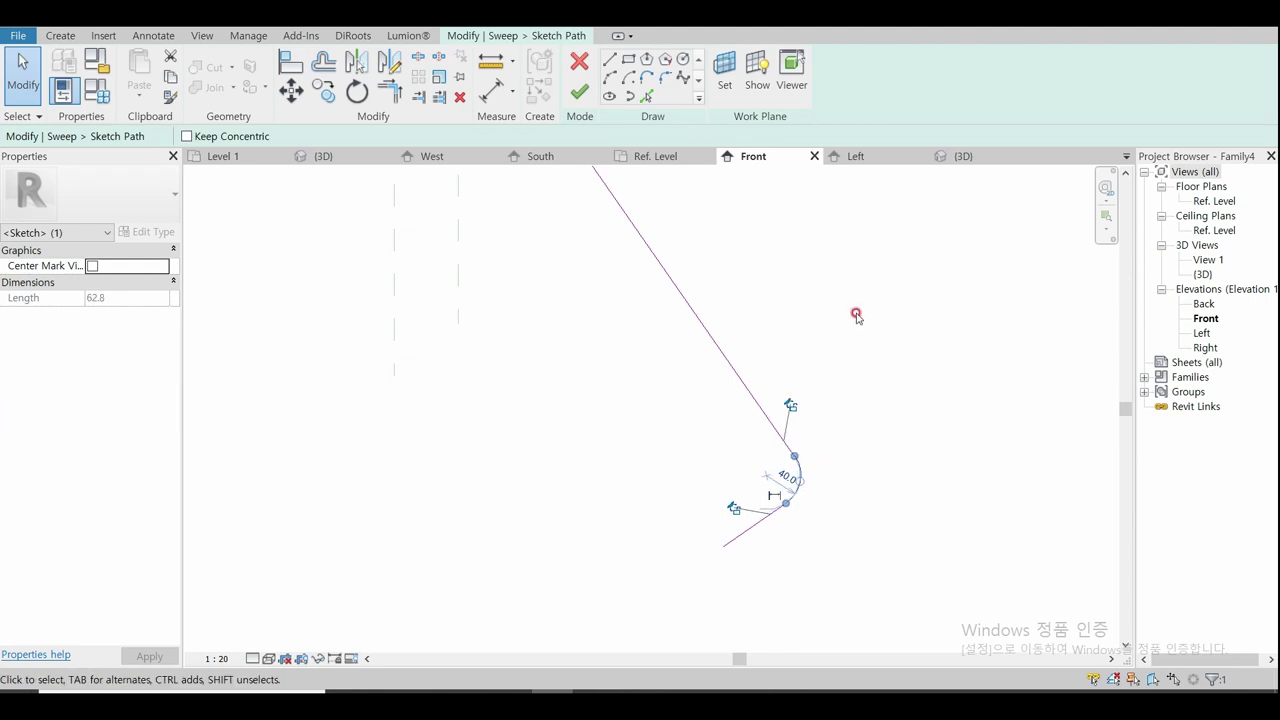
{"action": "left_click", "coordinate": [856, 315]}
Step: Finish the path sketch and the sweep edit, then deselect Family4's bent tube
{"action": "left_click", "coordinate": [578, 97]}
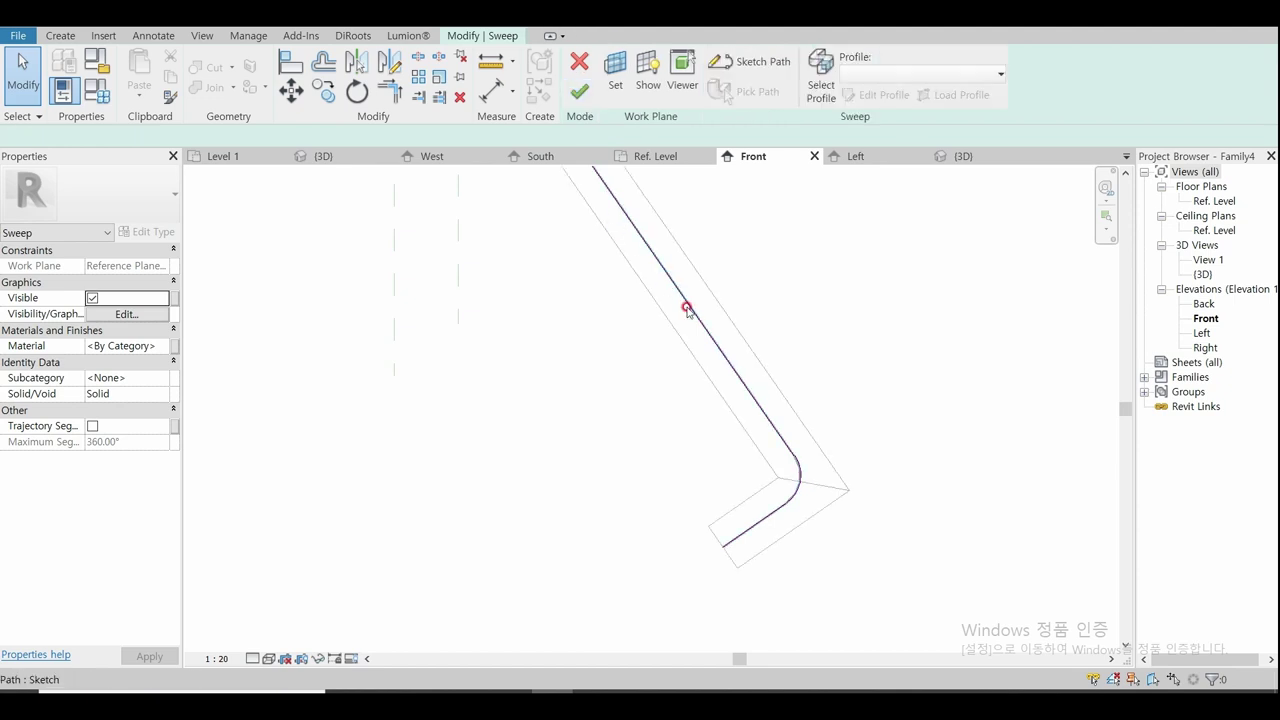
{"action": "left_click", "coordinate": [711, 345]}
{"action": "left_click", "coordinate": [607, 240]}
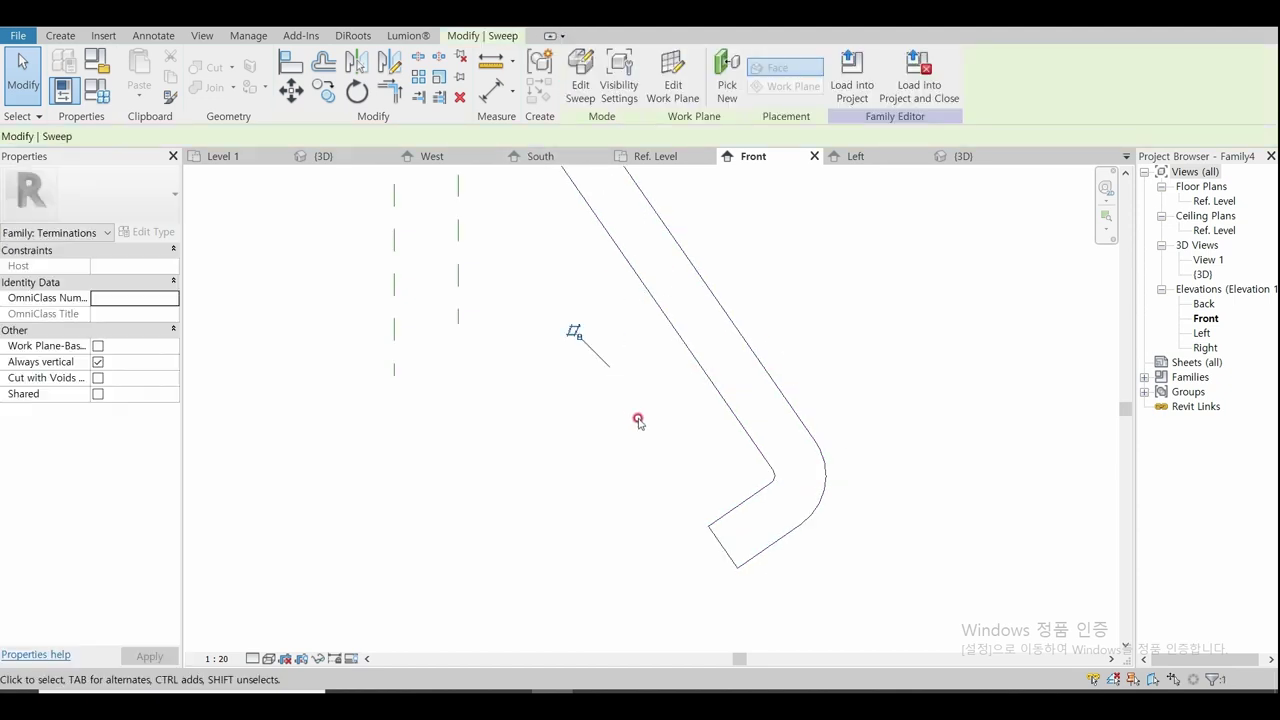
{"action": "left_click", "coordinate": [637, 420]}
Step: Set the Front and 3D views to Shaded and orbit to inspect the rounded bends
{"action": "scroll", "coordinate": [657, 478], "scroll_direction": "down", "scroll_amount": 3}
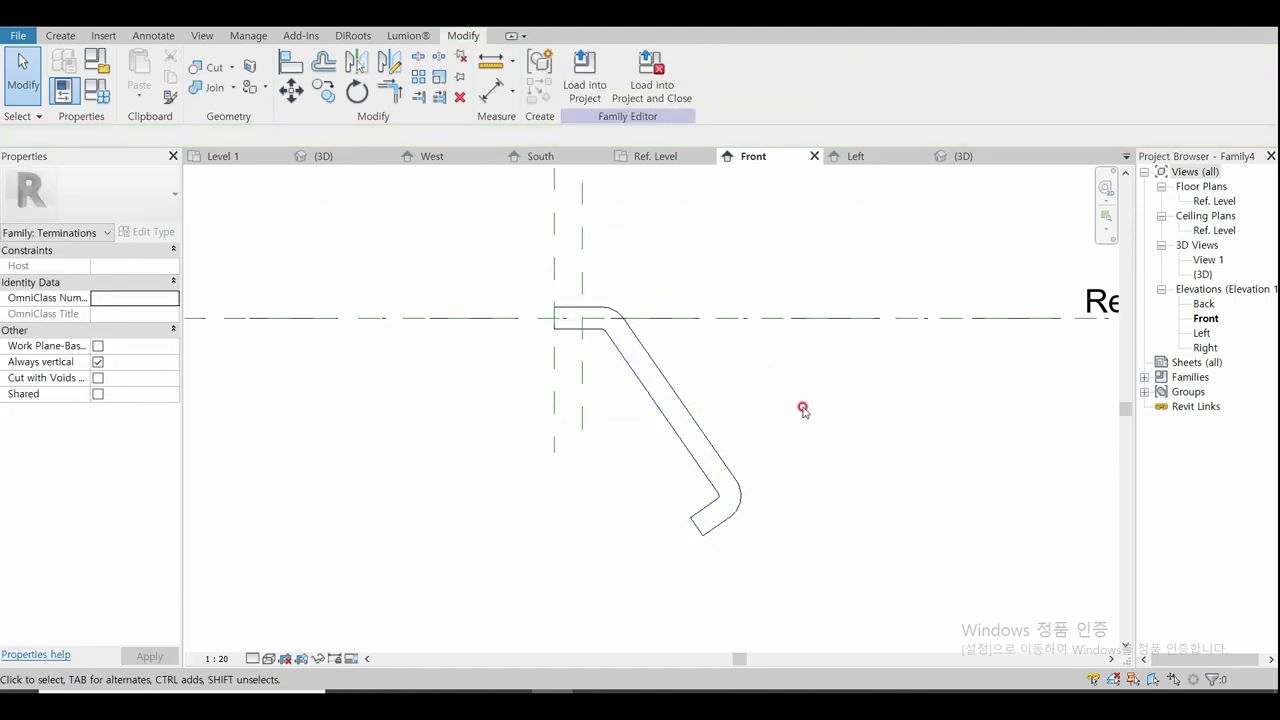
{"action": "left_click", "coordinate": [268, 665]}
{"action": "left_click", "coordinate": [318, 608]}
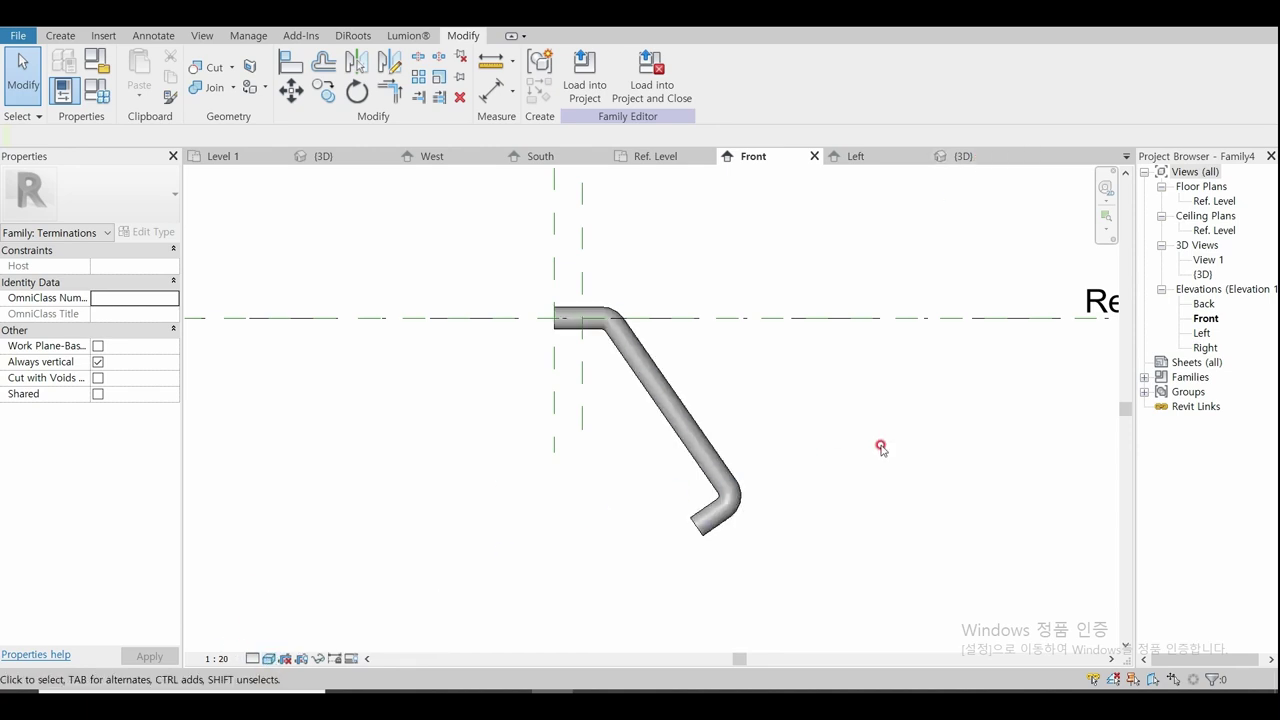
{"action": "left_click", "coordinate": [963, 157]}
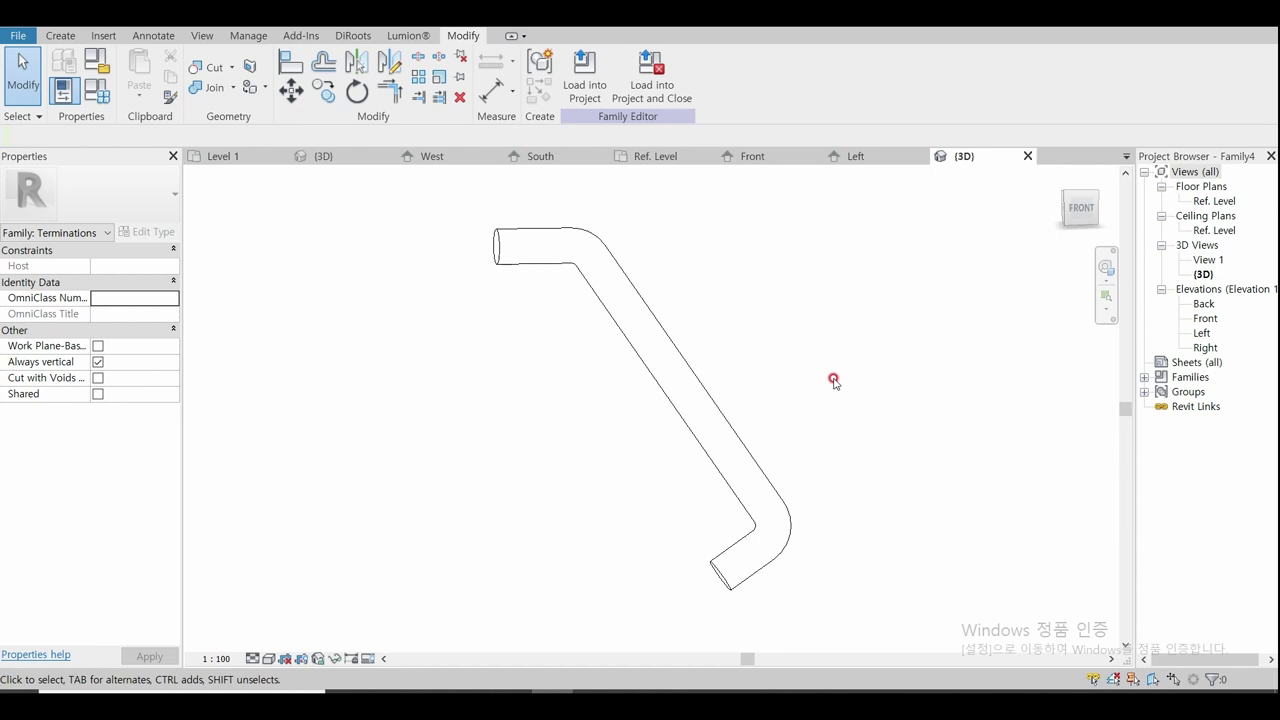
{"action": "left_click", "coordinate": [265, 665]}
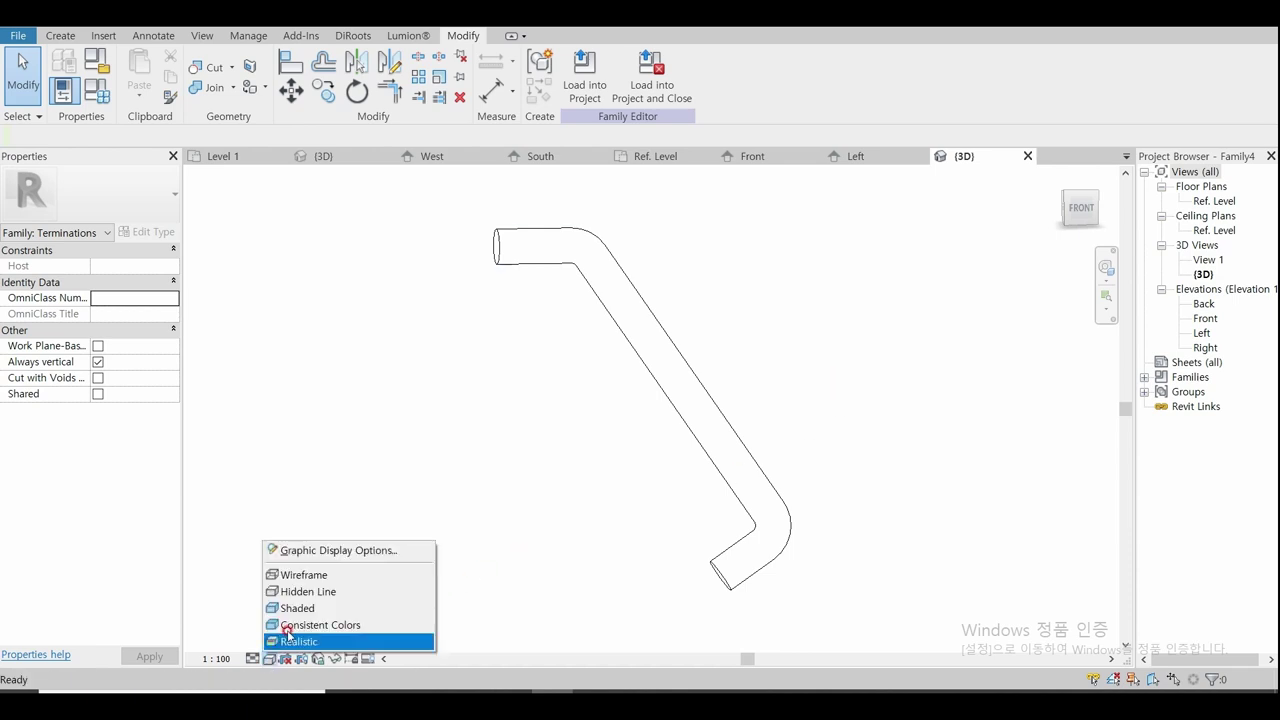
{"action": "left_click", "coordinate": [316, 606]}
{"action": "mouse_move", "coordinate": [911, 568]}
{"action": "middle_mouse_down", "text": "shift"}
{"action": "mouse_move", "coordinate": [751, 543]}
{"action": "mouse_move", "coordinate": [880, 481]}
{"action": "middle_mouse_up", "text": "shift"}
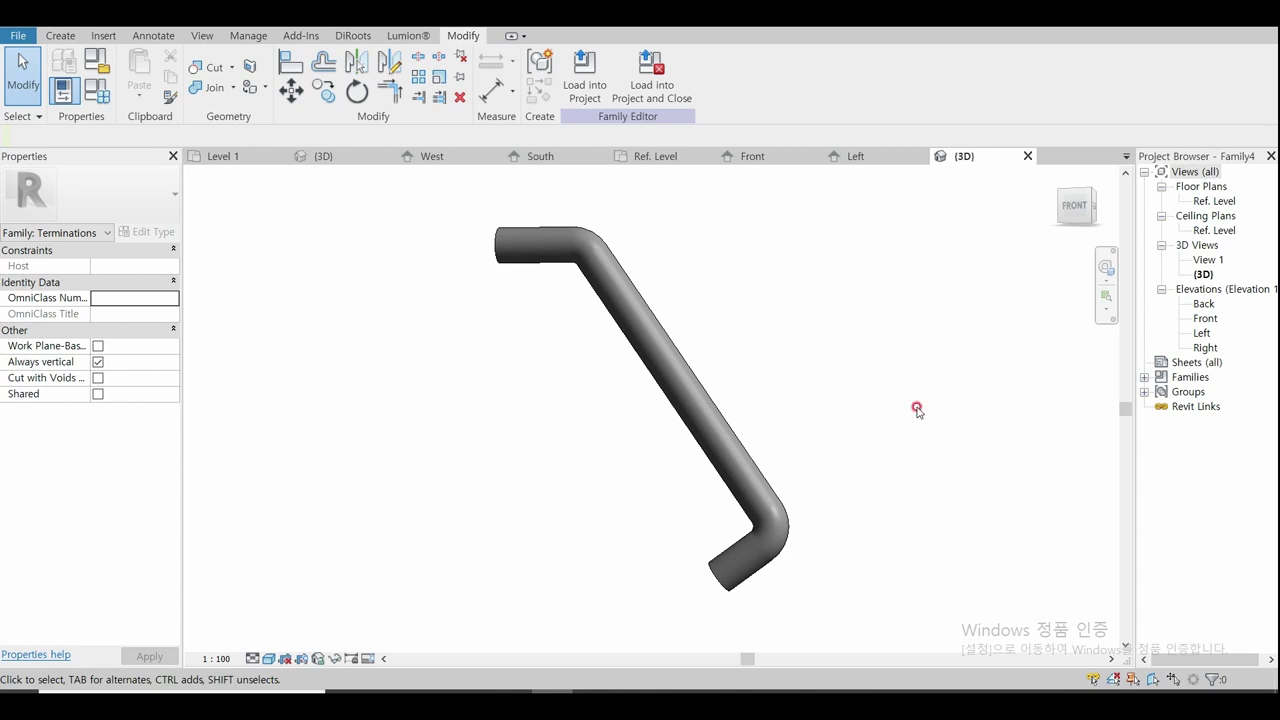
Step: Load Family4 into the project, return to the 3D stair view and select the railing
{"action": "left_click", "coordinate": [584, 72]}
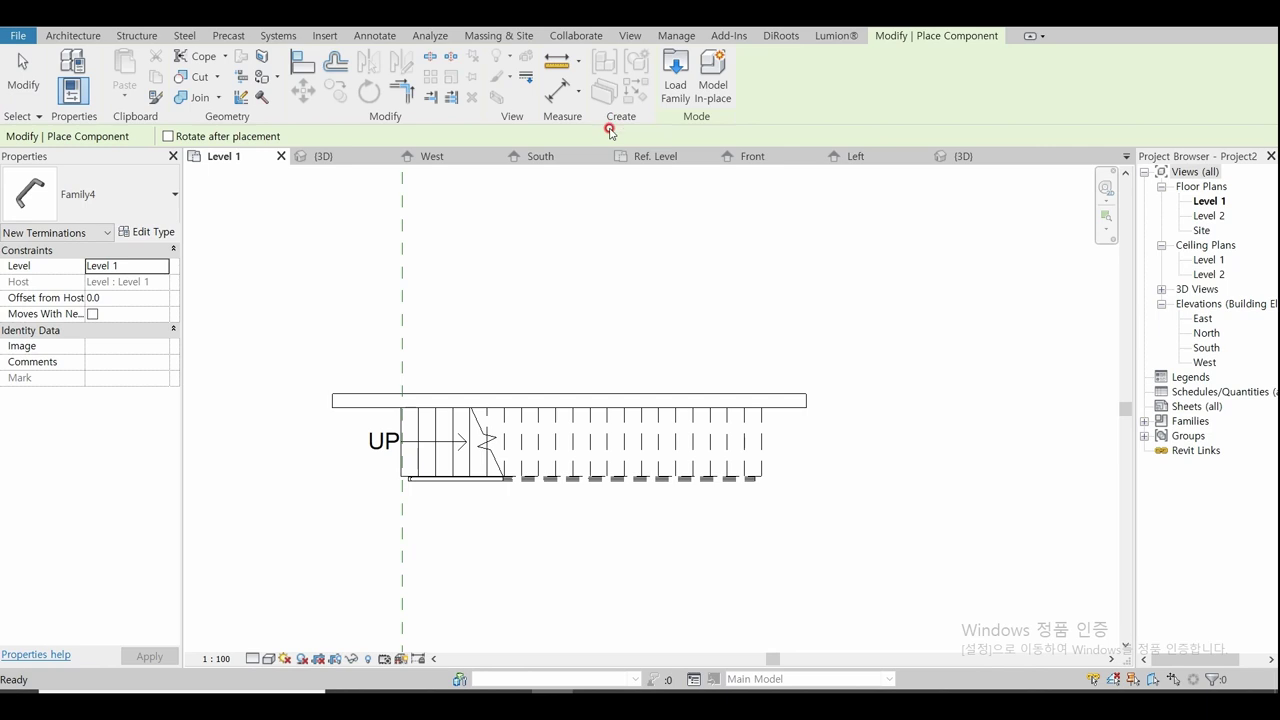
{"action": "key", "text": "Escape"}
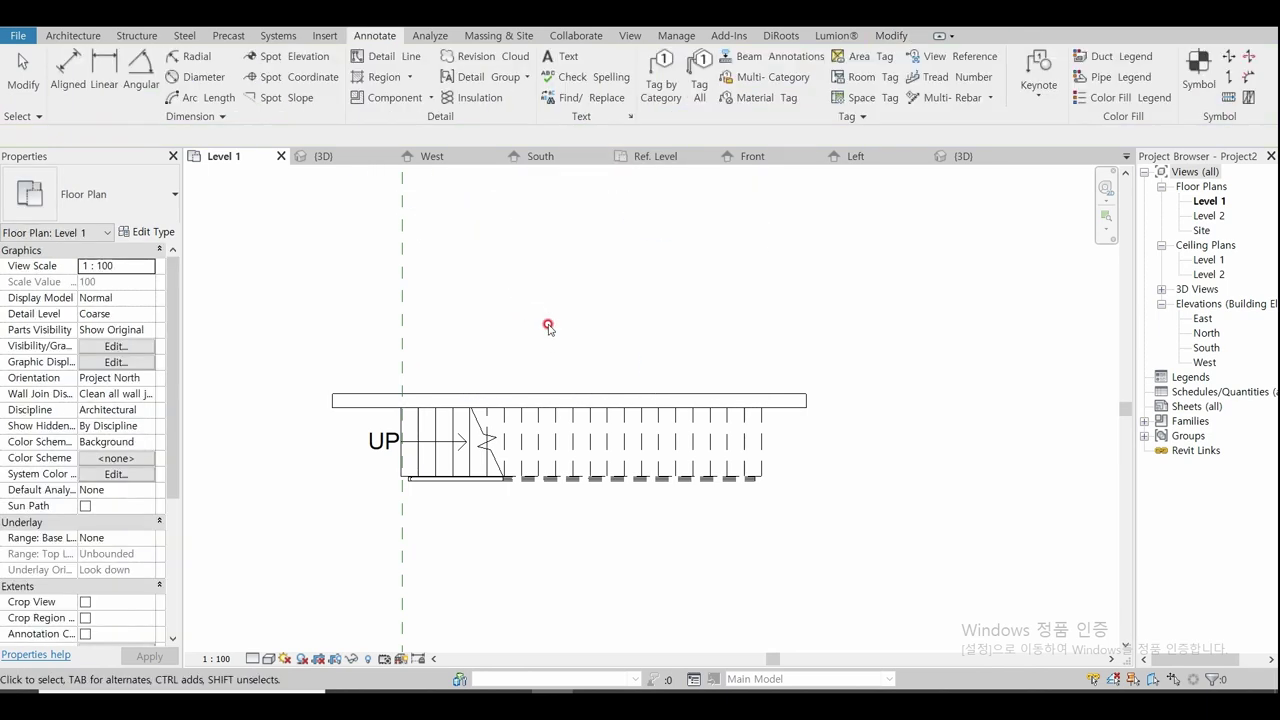
{"action": "left_click", "coordinate": [330, 157]}
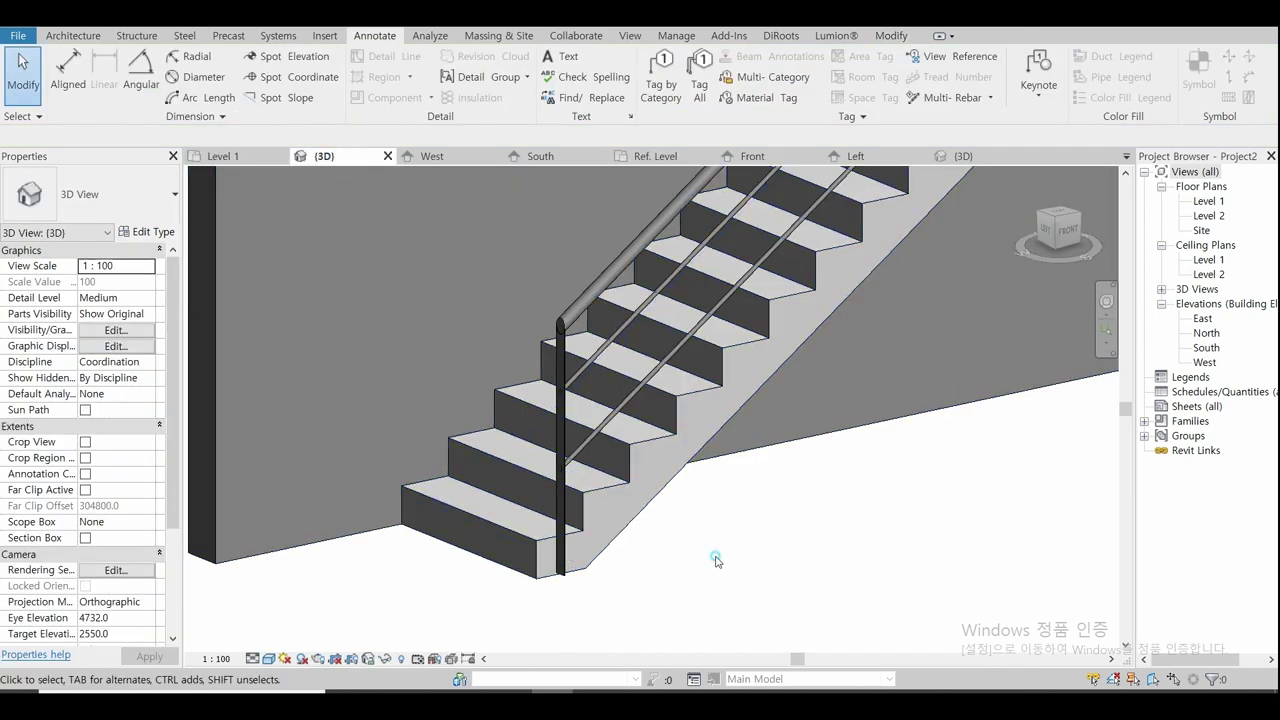
{"action": "left_click", "coordinate": [570, 318]}
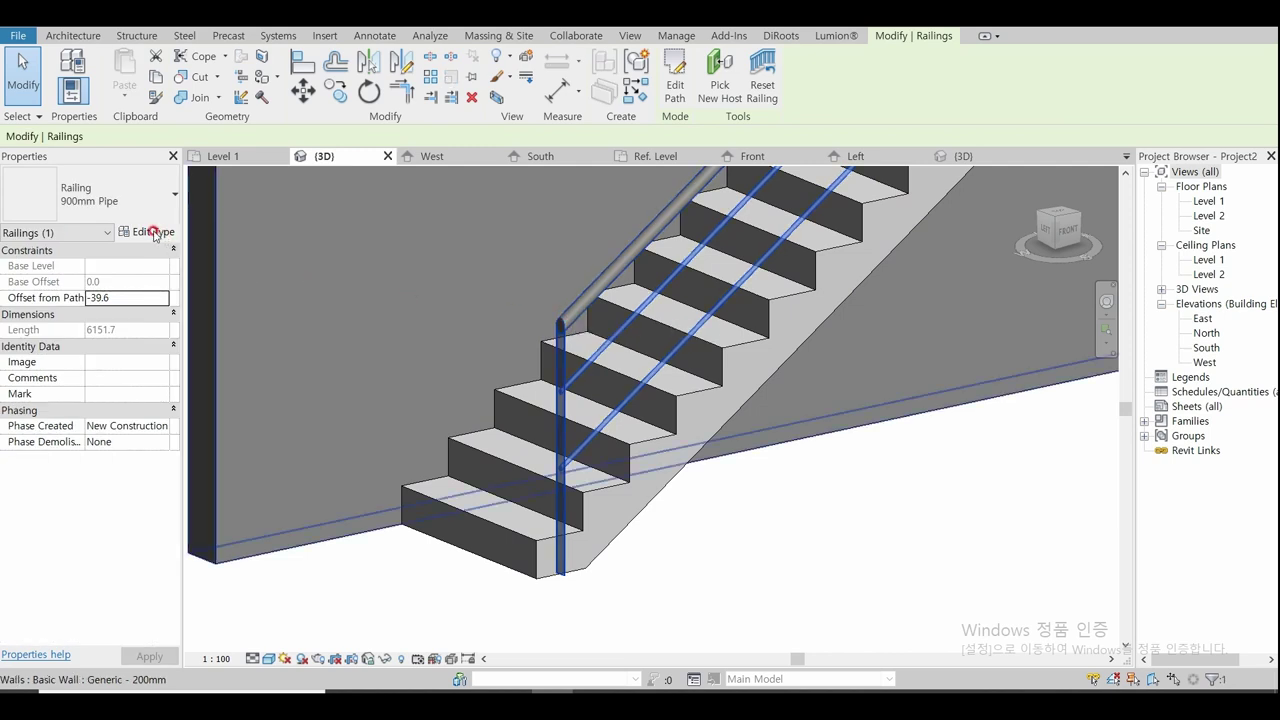
Step: In the 900mm Pipe type, set the Circular - 40mm top rail's Beginning/Bottom Termination to Family4
{"action": "left_click", "coordinate": [153, 233]}
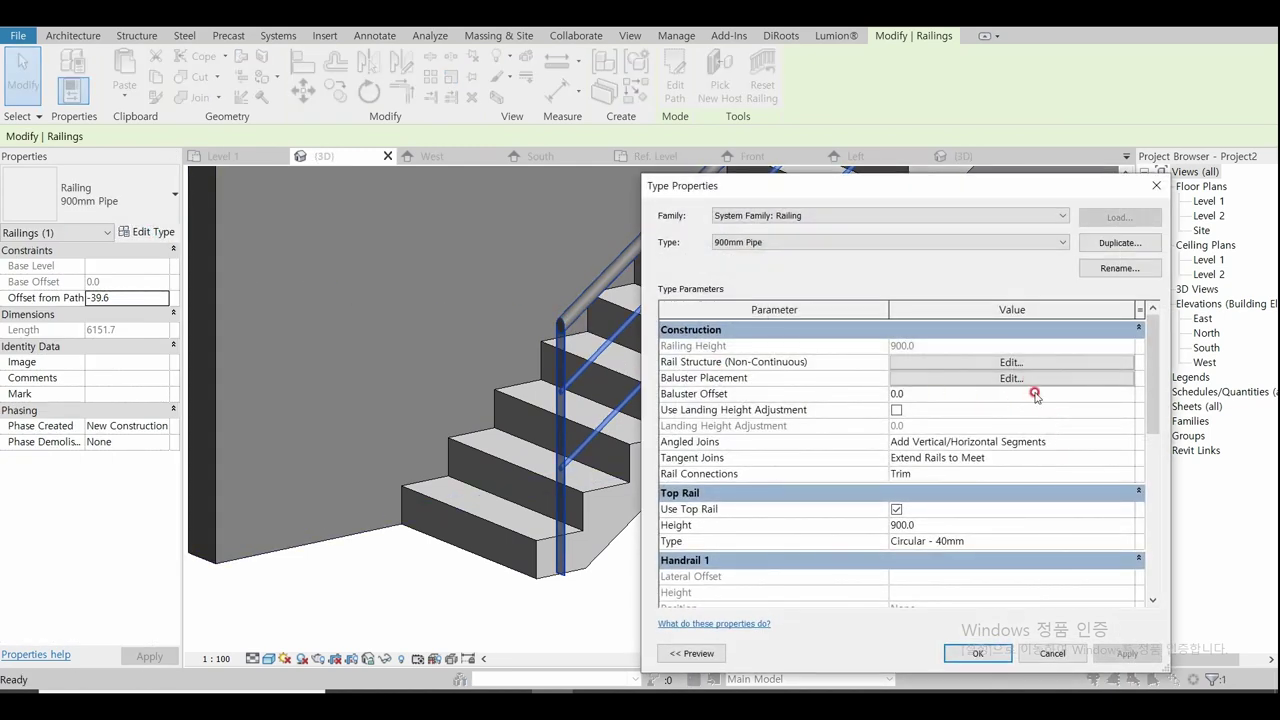
{"action": "left_click", "coordinate": [1030, 379]}
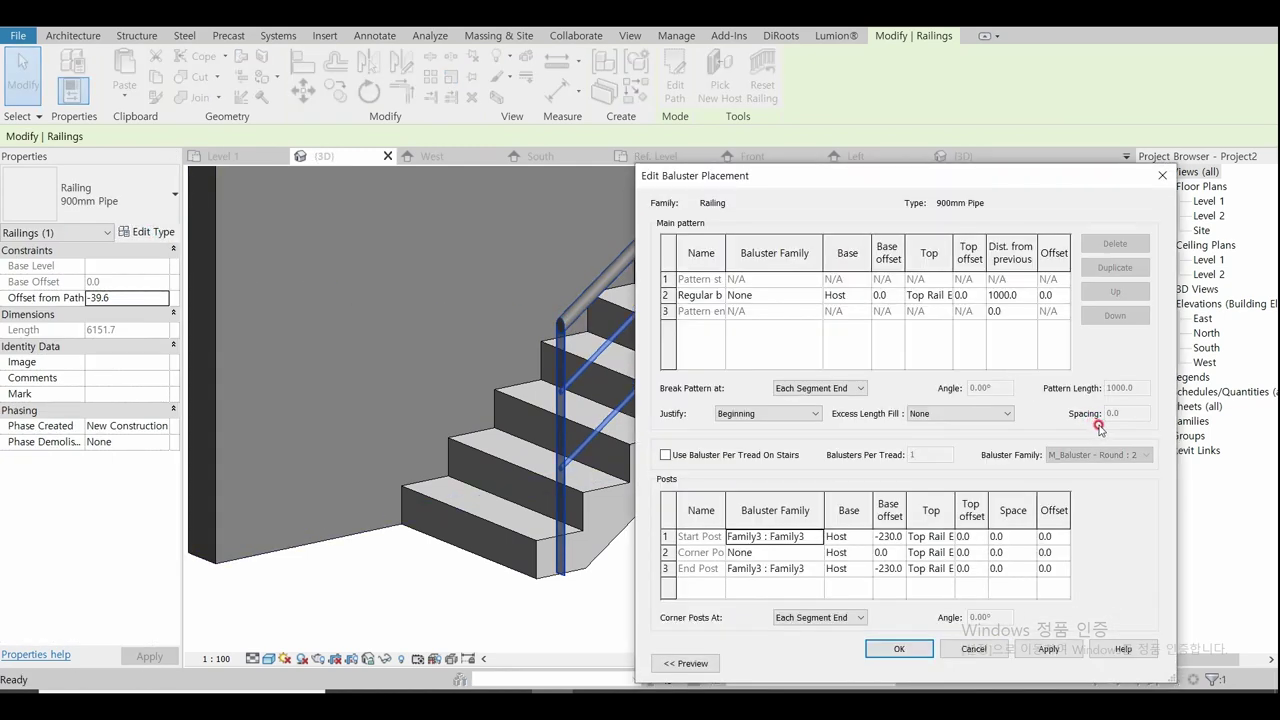
{"action": "left_click", "coordinate": [1161, 178]}
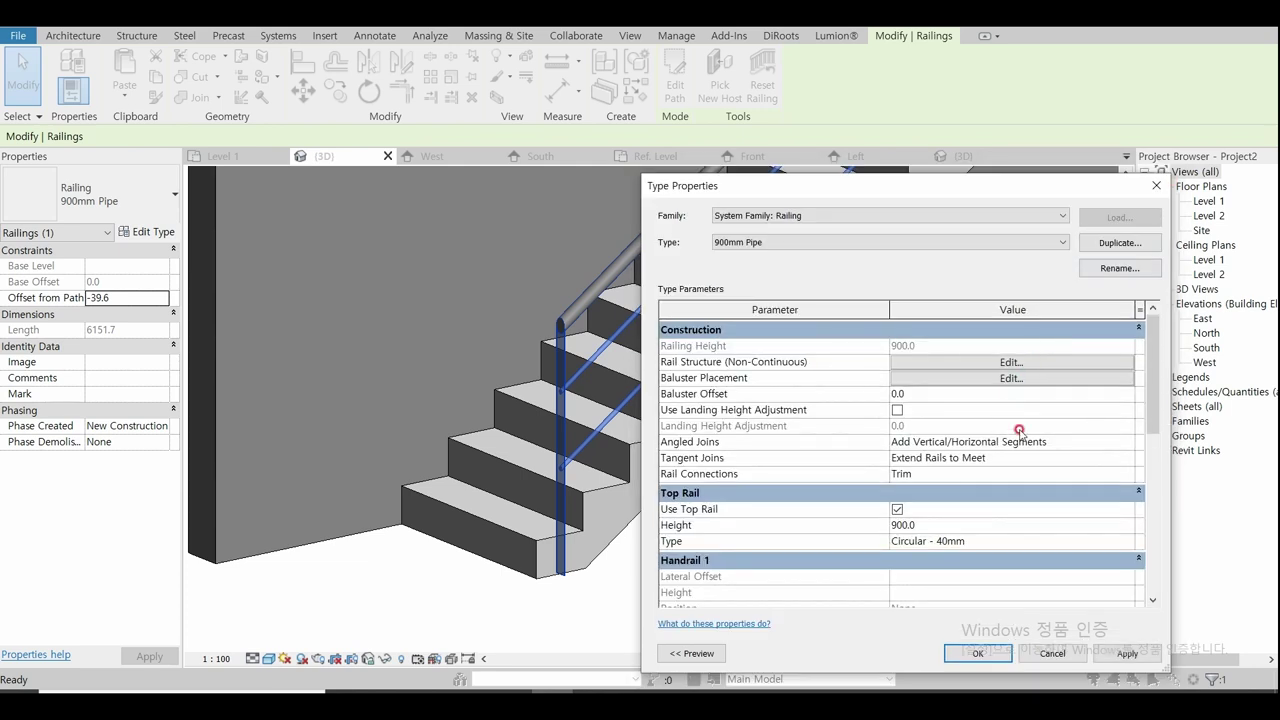
{"action": "scroll", "coordinate": [1020, 430], "scroll_direction": "down", "scroll_amount": 1}
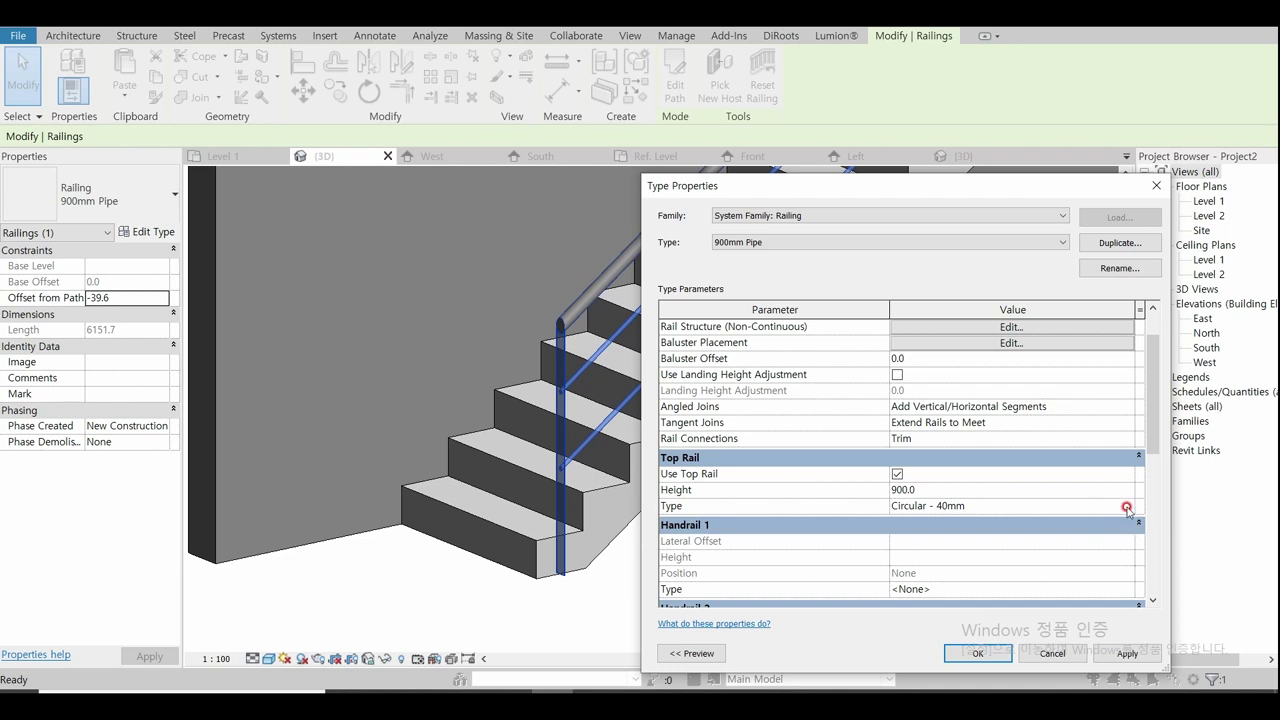
{"action": "left_click", "coordinate": [1127, 507]}
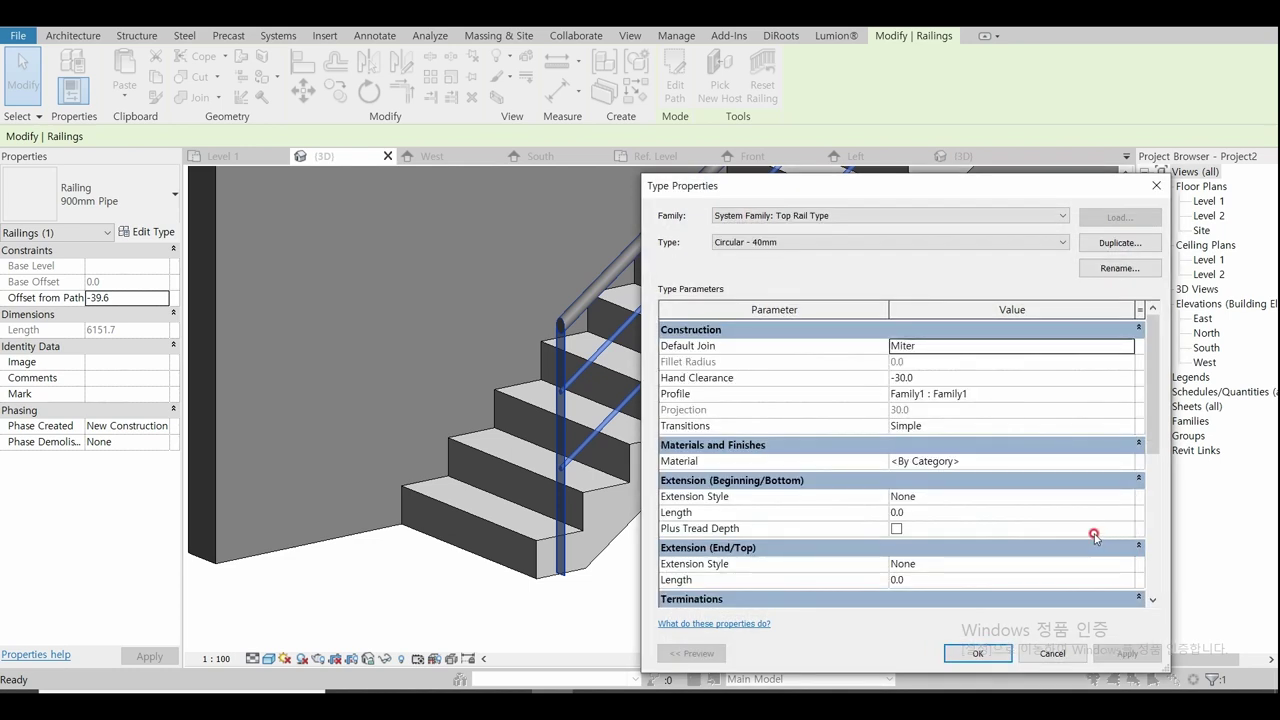
{"action": "scroll", "coordinate": [1094, 537], "scroll_direction": "down", "scroll_amount": 3}
{"action": "scroll", "coordinate": [1089, 535], "scroll_direction": "down", "scroll_amount": 1}
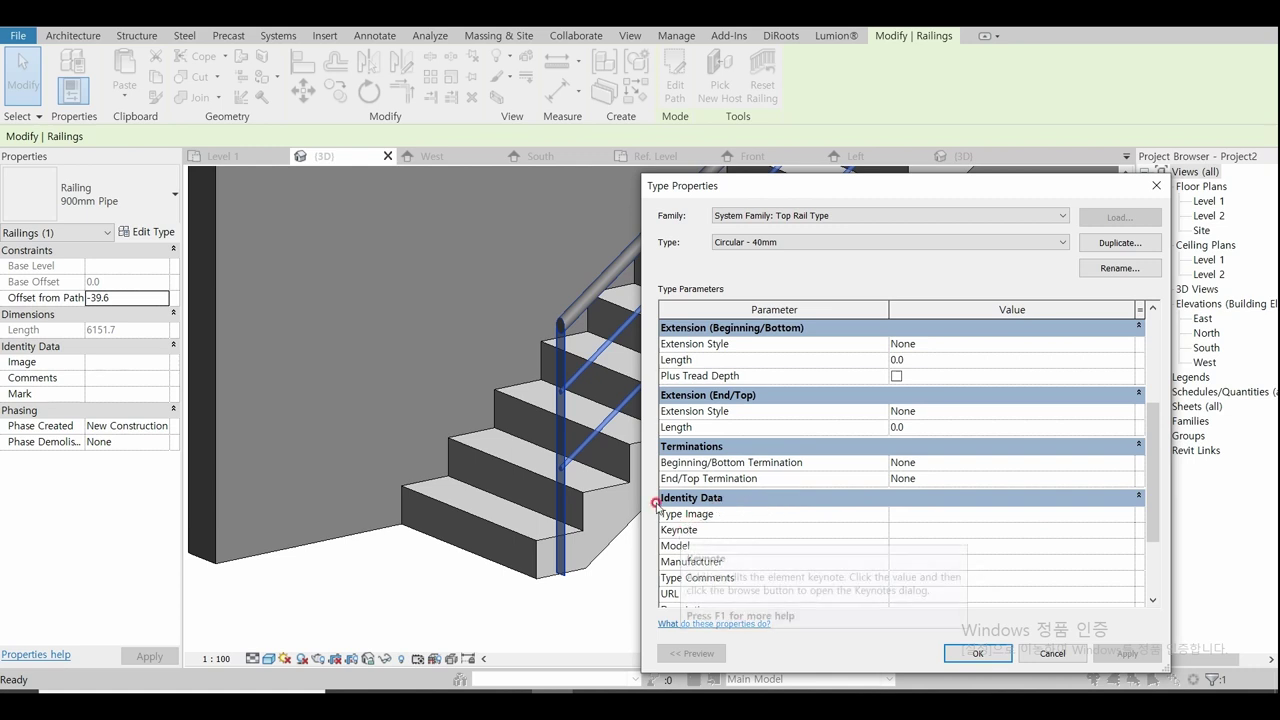
{"action": "left_click", "coordinate": [1126, 463]}
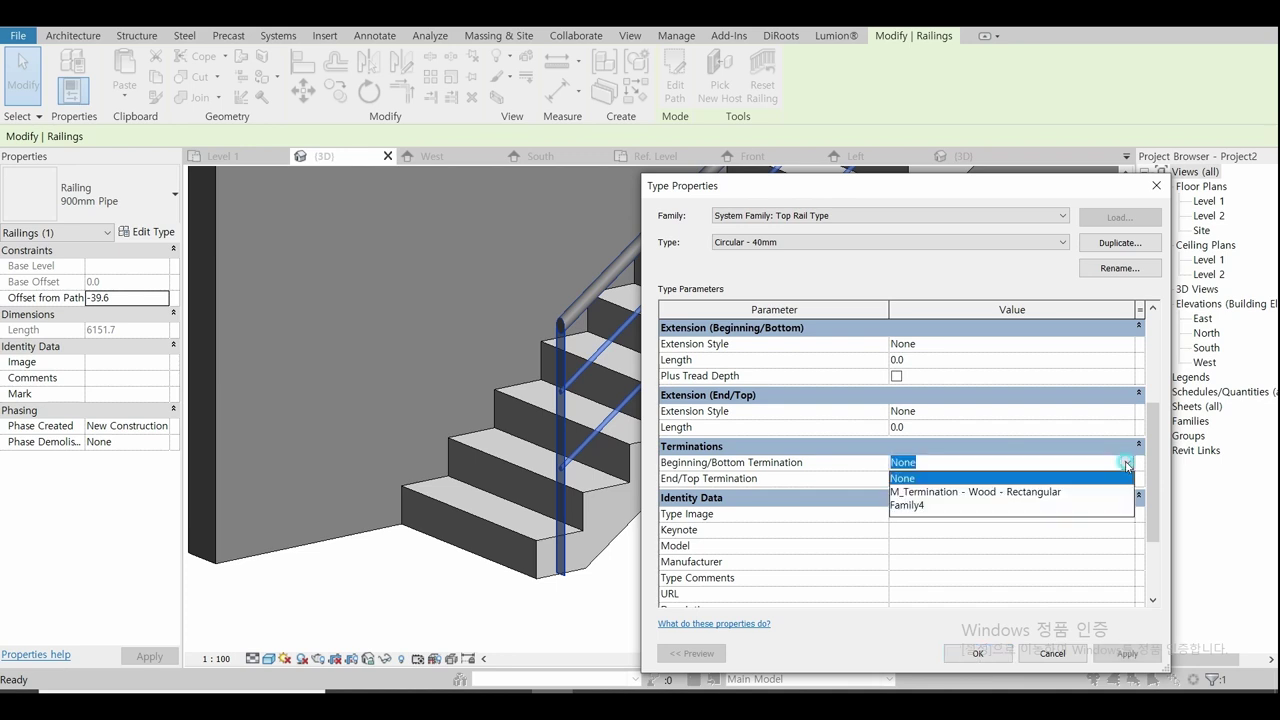
{"action": "left_click", "coordinate": [910, 505]}
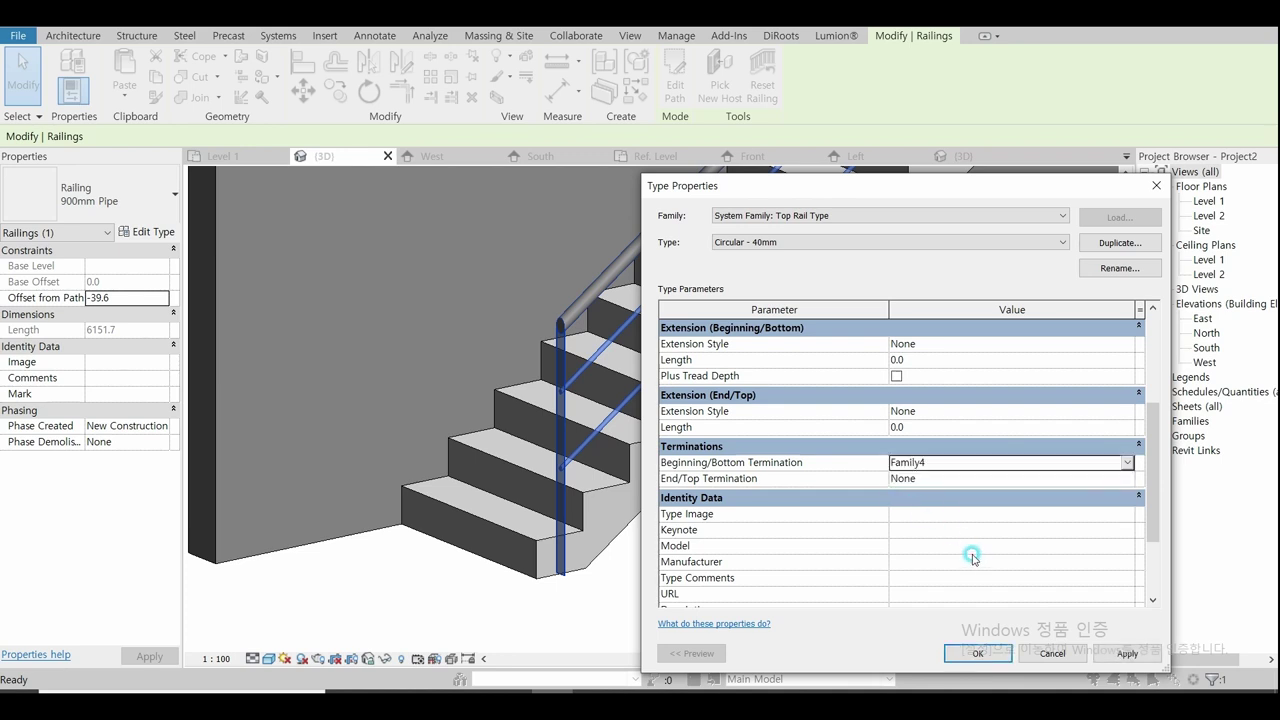
{"action": "left_click", "coordinate": [1000, 652]}
{"action": "left_click", "coordinate": [977, 653]}
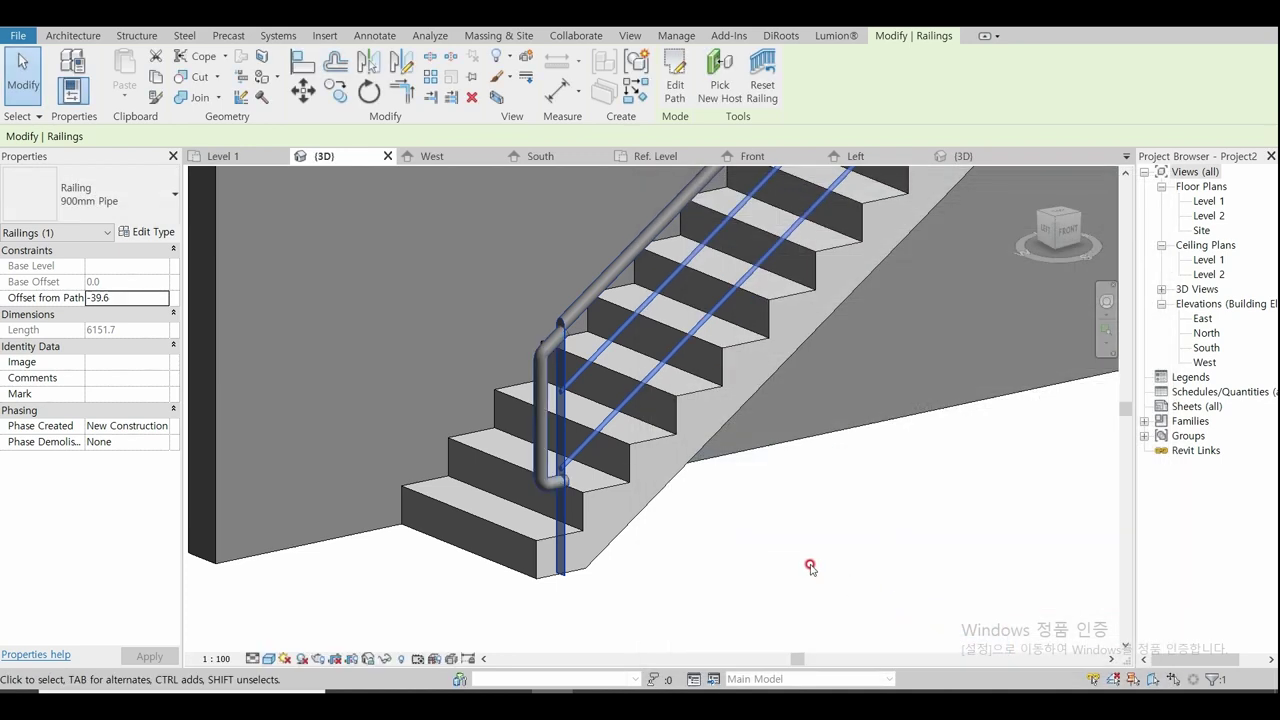
Step: Deselect the railing and orbit the 3D view to check the rail's bottom end
{"action": "left_click", "coordinate": [808, 566]}
{"action": "middle_click_drag", "start_coordinate": [817, 558], "coordinate": [786, 560], "text": "shift"}
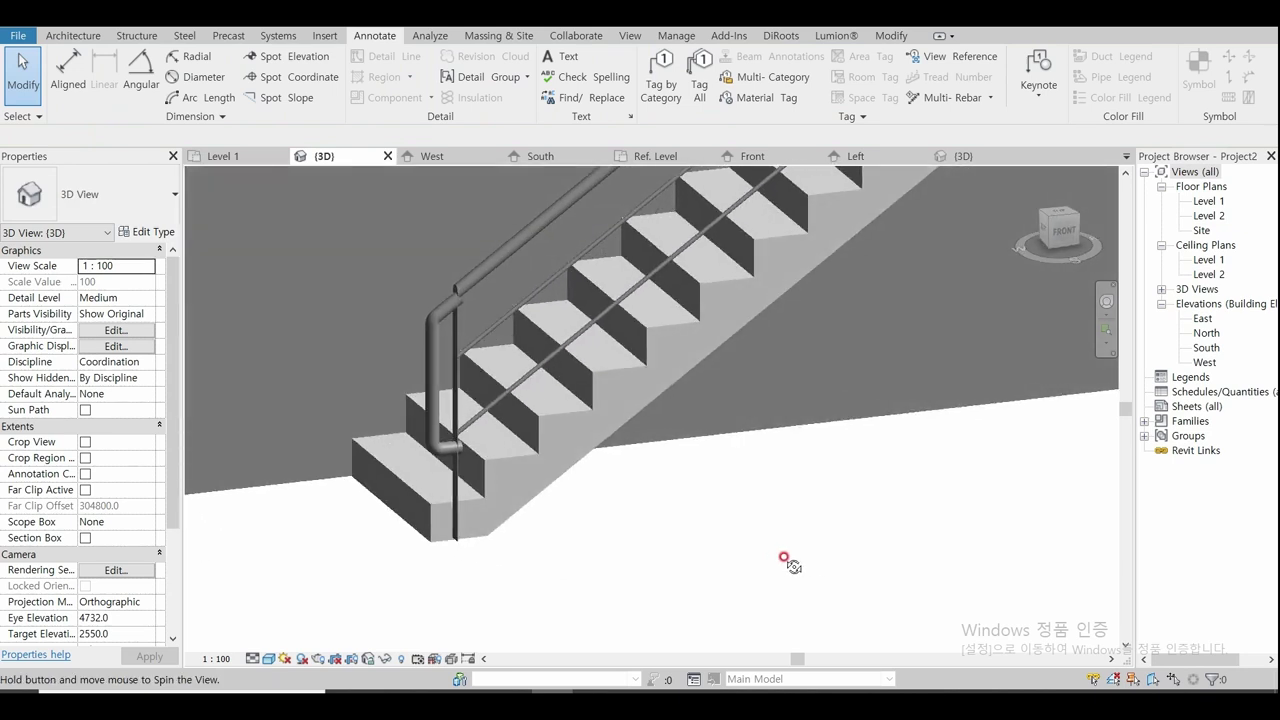
{"action": "scroll", "coordinate": [428, 322], "scroll_direction": "up", "scroll_amount": 2}
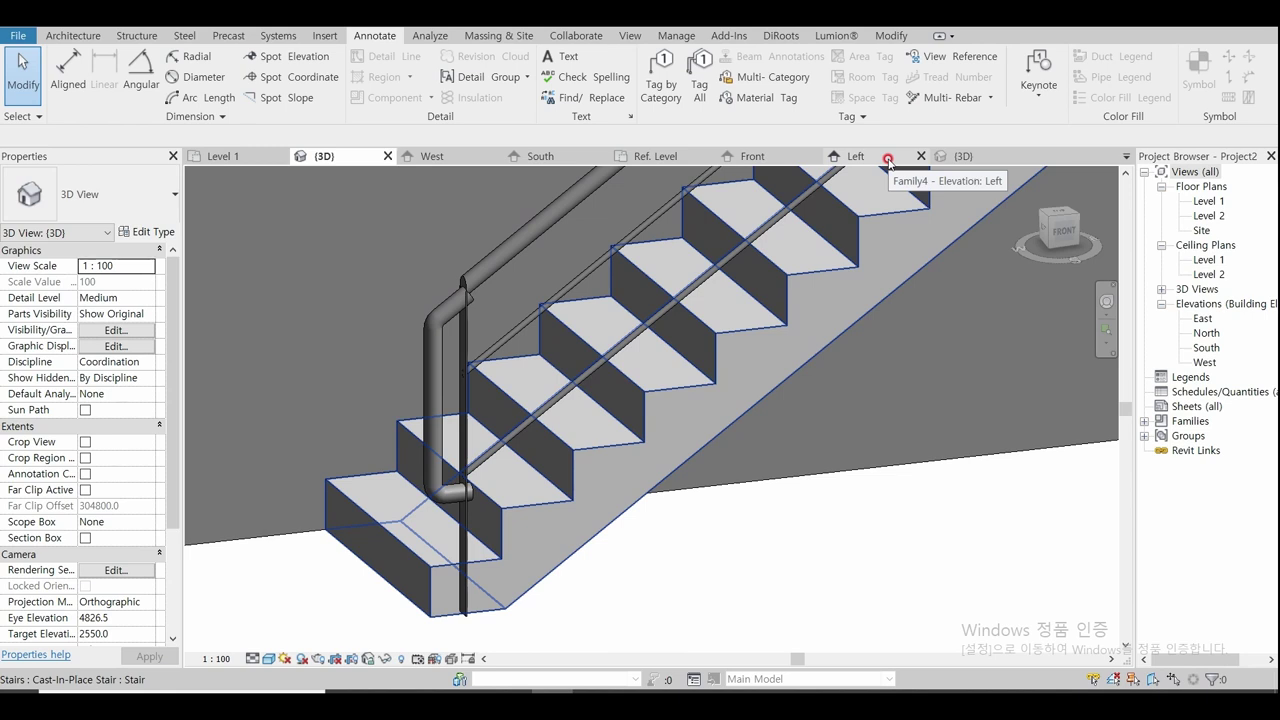
Step: In Front elevation, move Family4's sweep up onto the horizontal reference plane and reload it into the project
{"action": "left_click", "coordinate": [755, 156]}
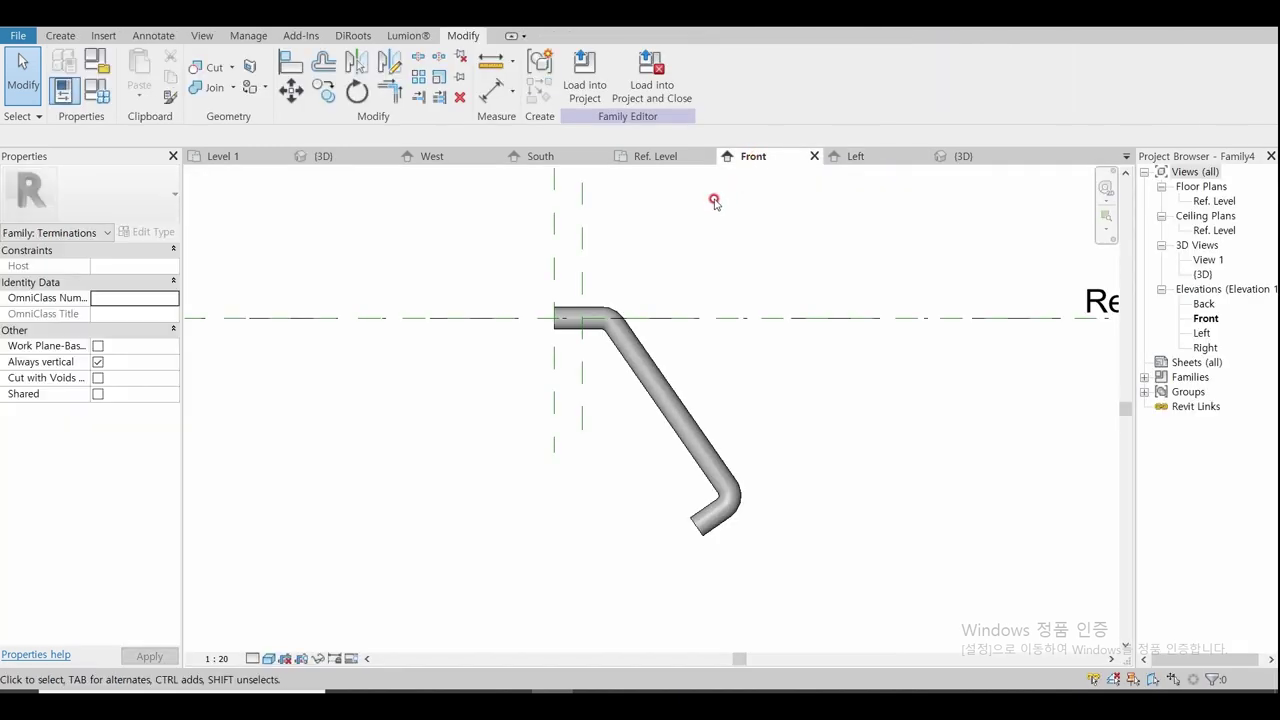
{"action": "left_click", "coordinate": [608, 343]}
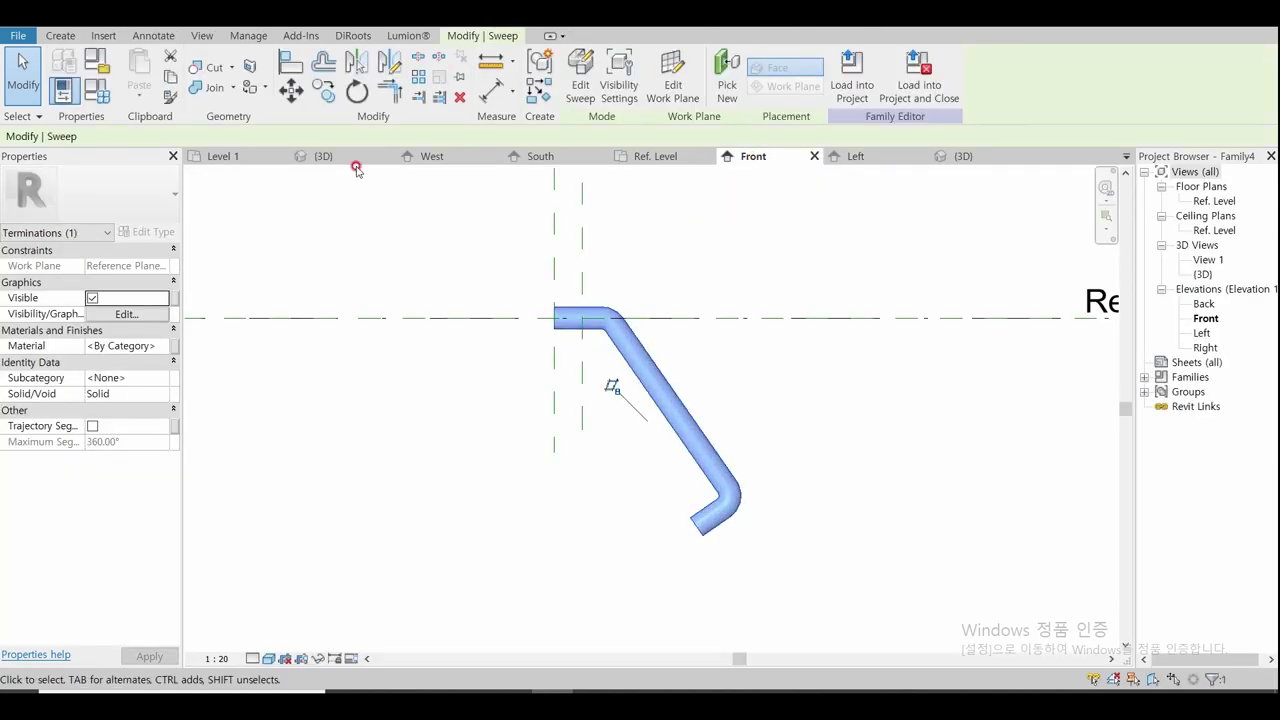
{"action": "left_click", "coordinate": [291, 90]}
{"action": "scroll", "coordinate": [540, 274], "scroll_direction": "up", "scroll_amount": 2}
{"action": "scroll", "coordinate": [606, 334], "scroll_direction": "up", "scroll_amount": 2}
{"action": "scroll", "coordinate": [597, 455], "scroll_direction": "up", "scroll_amount": 1}
{"action": "left_click", "coordinate": [595, 453]}
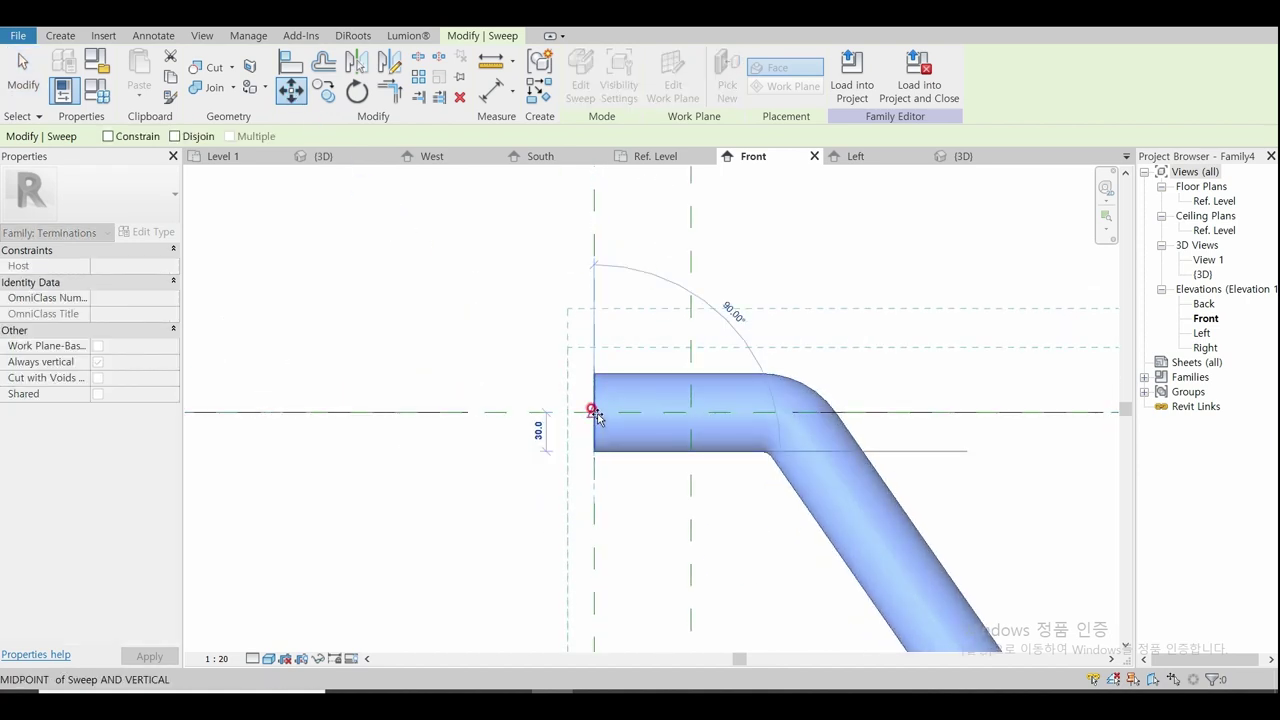
{"action": "left_click", "coordinate": [594, 411]}
{"action": "left_click", "coordinate": [494, 277]}
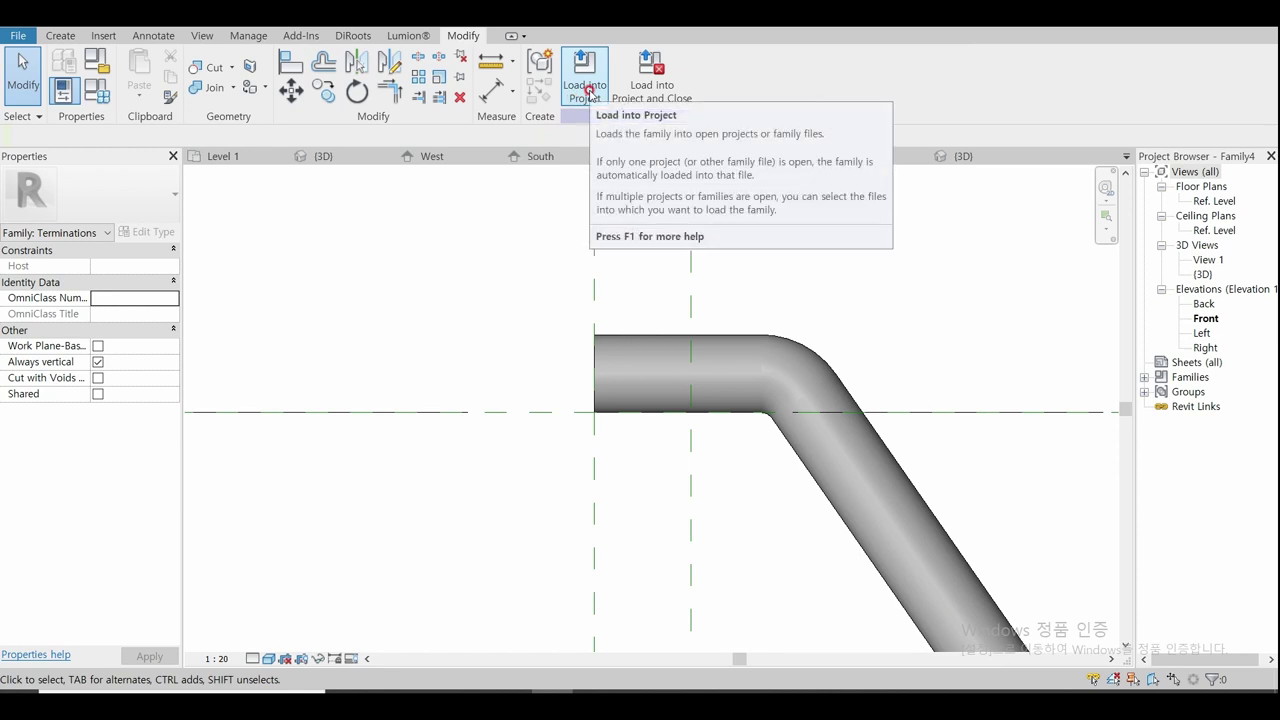
{"action": "left_click", "coordinate": [589, 91]}
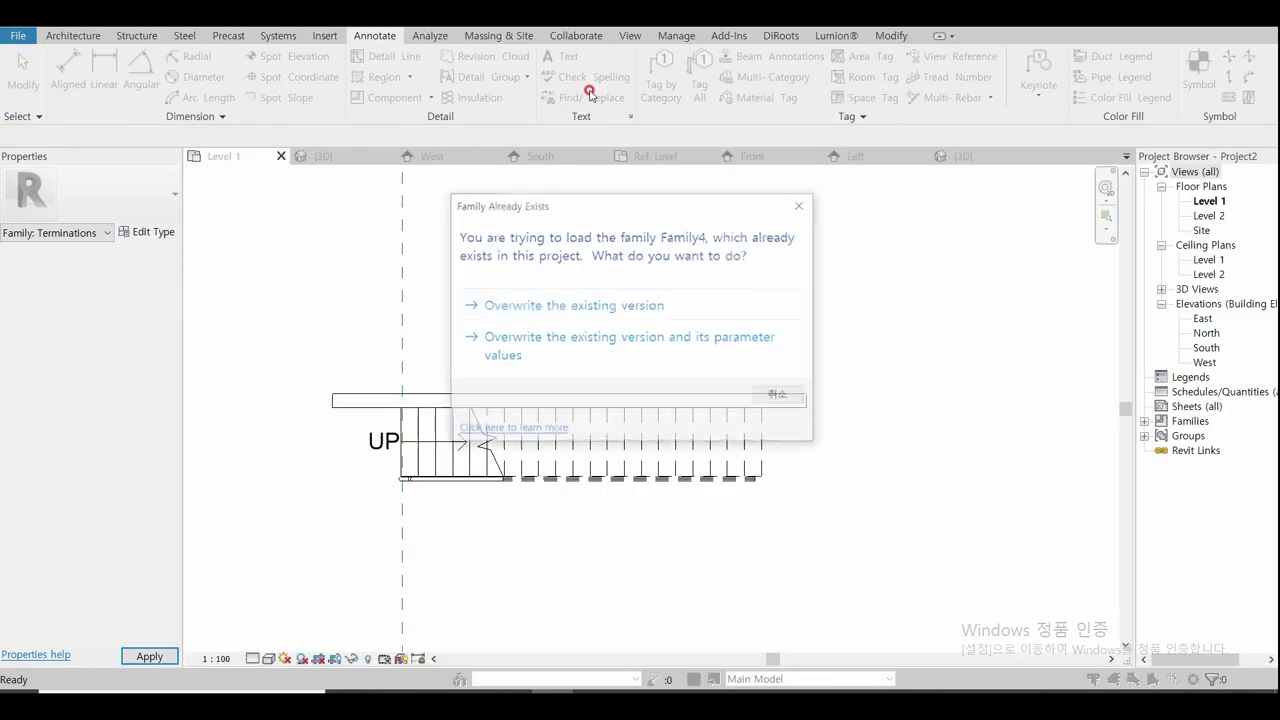
{"action": "left_click", "coordinate": [566, 340]}
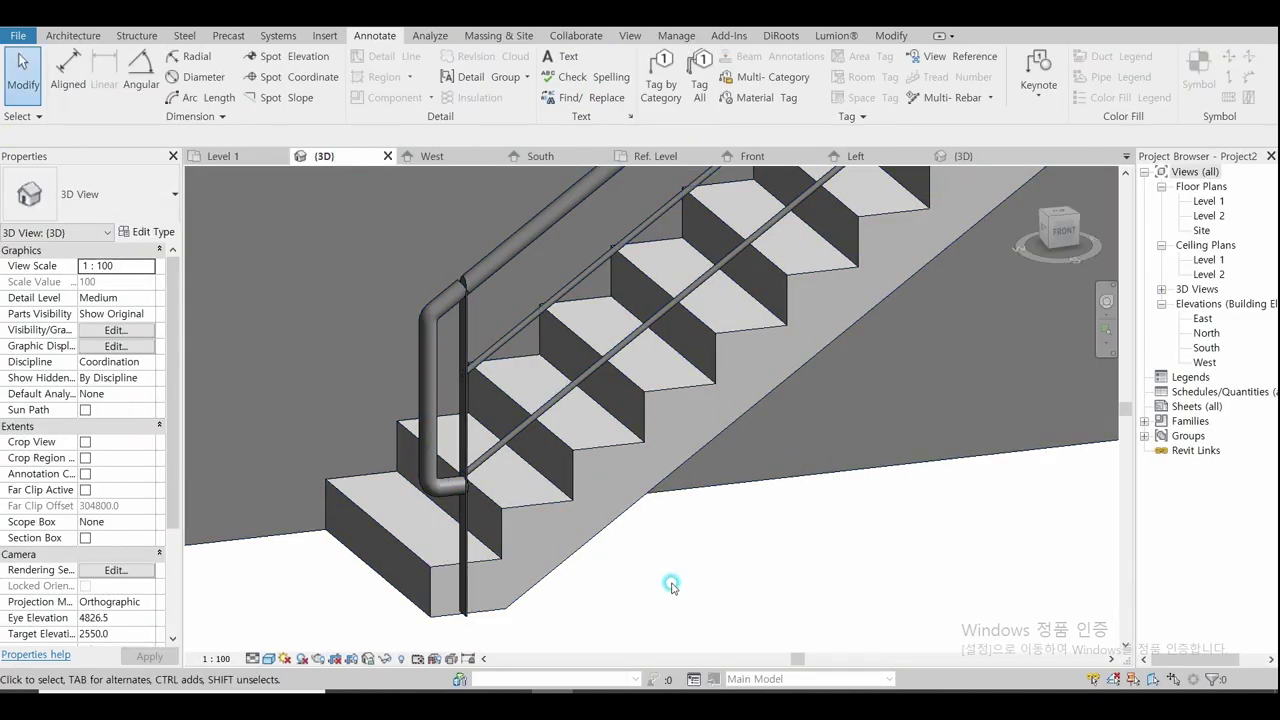
{"action": "mouse_move", "coordinate": [671, 586]}
{"action": "middle_mouse_down", "text": "shift"}
{"action": "mouse_move", "coordinate": [606, 586]}
{"action": "mouse_move", "coordinate": [611, 551]}
{"action": "mouse_move", "coordinate": [626, 549]}
{"action": "middle_mouse_up", "text": "shift"}
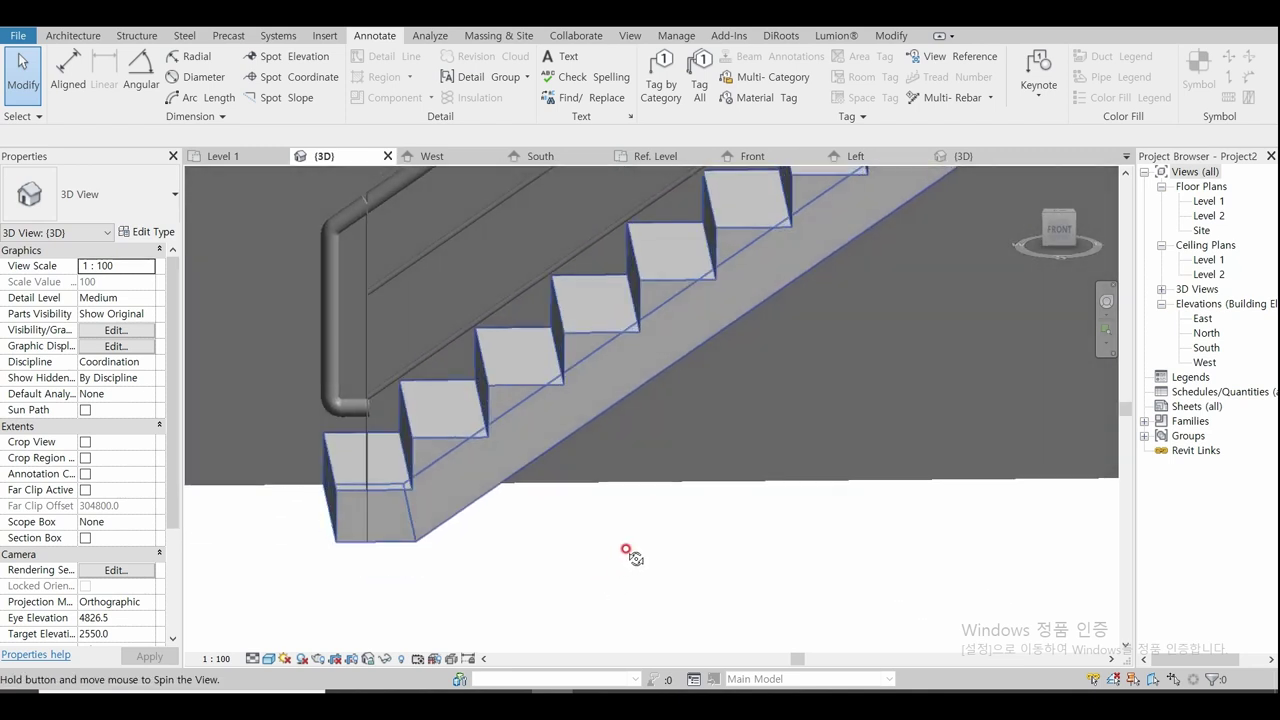
{"action": "scroll", "coordinate": [385, 413], "scroll_direction": "up", "scroll_amount": 3}
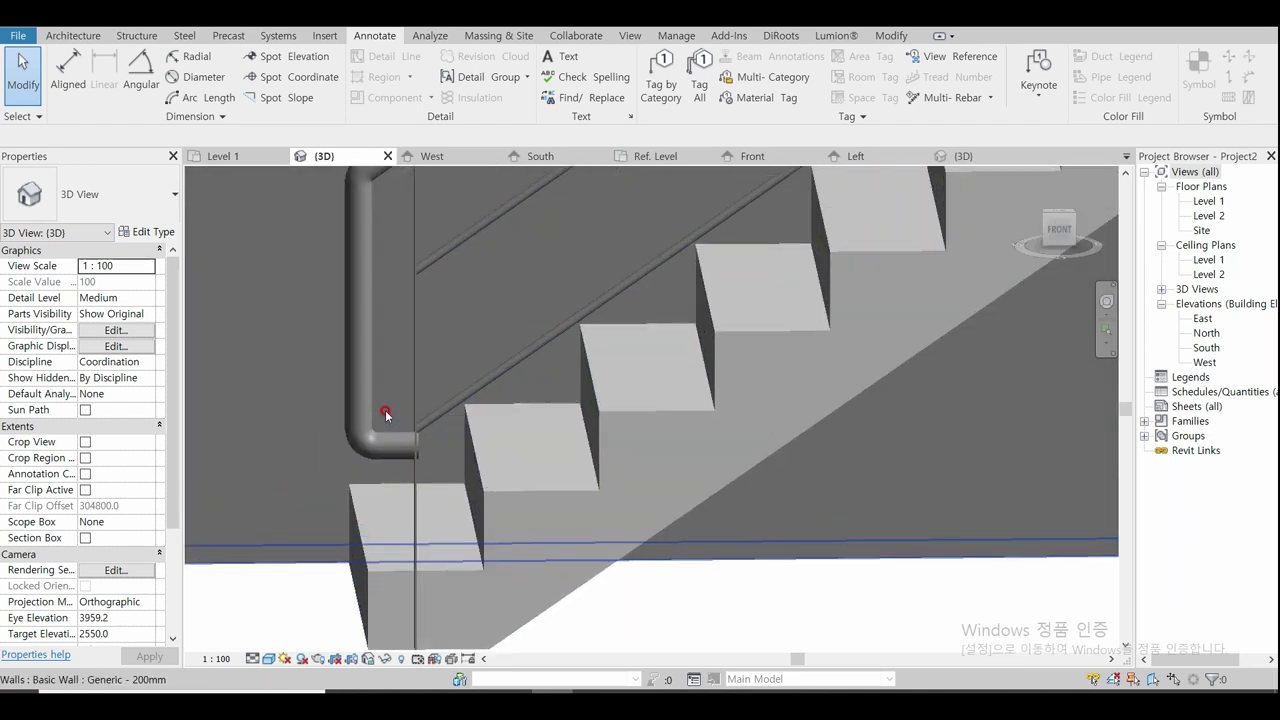
{"action": "scroll", "coordinate": [385, 413], "scroll_direction": "down", "scroll_amount": 1}
{"action": "scroll", "coordinate": [390, 460], "scroll_direction": "down", "scroll_amount": 2}
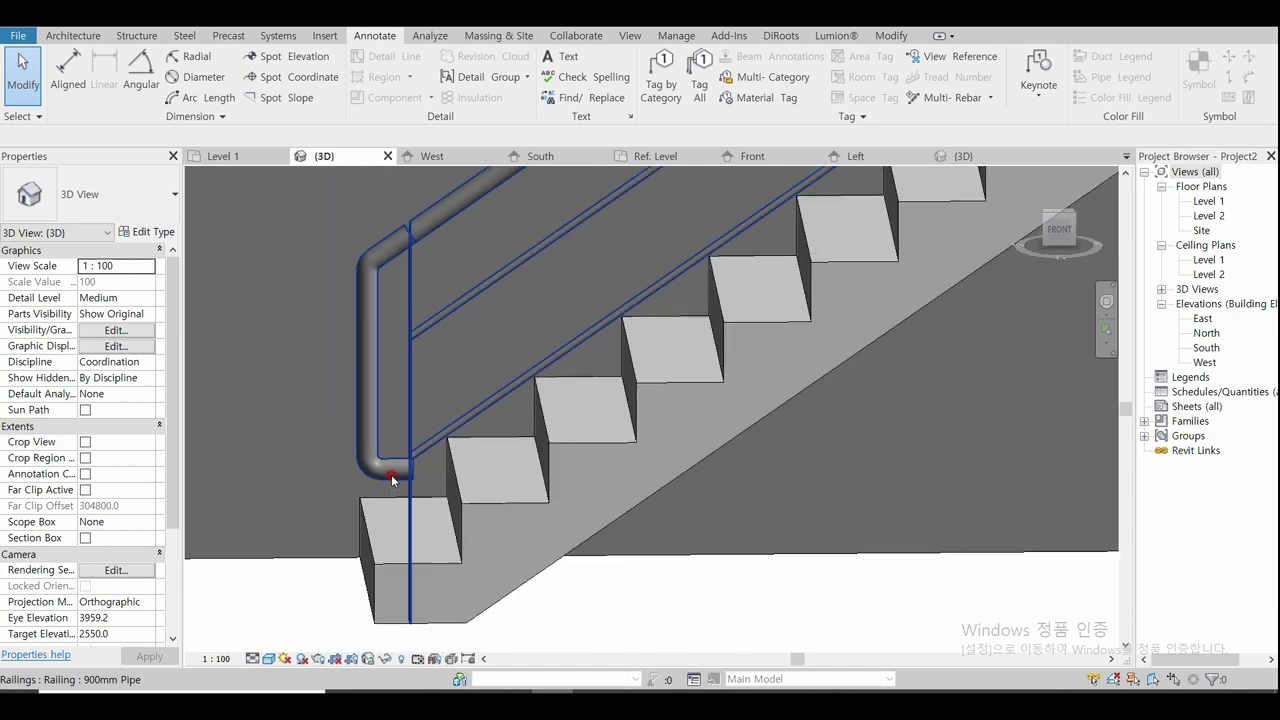
{"action": "left_click", "coordinate": [434, 158]}
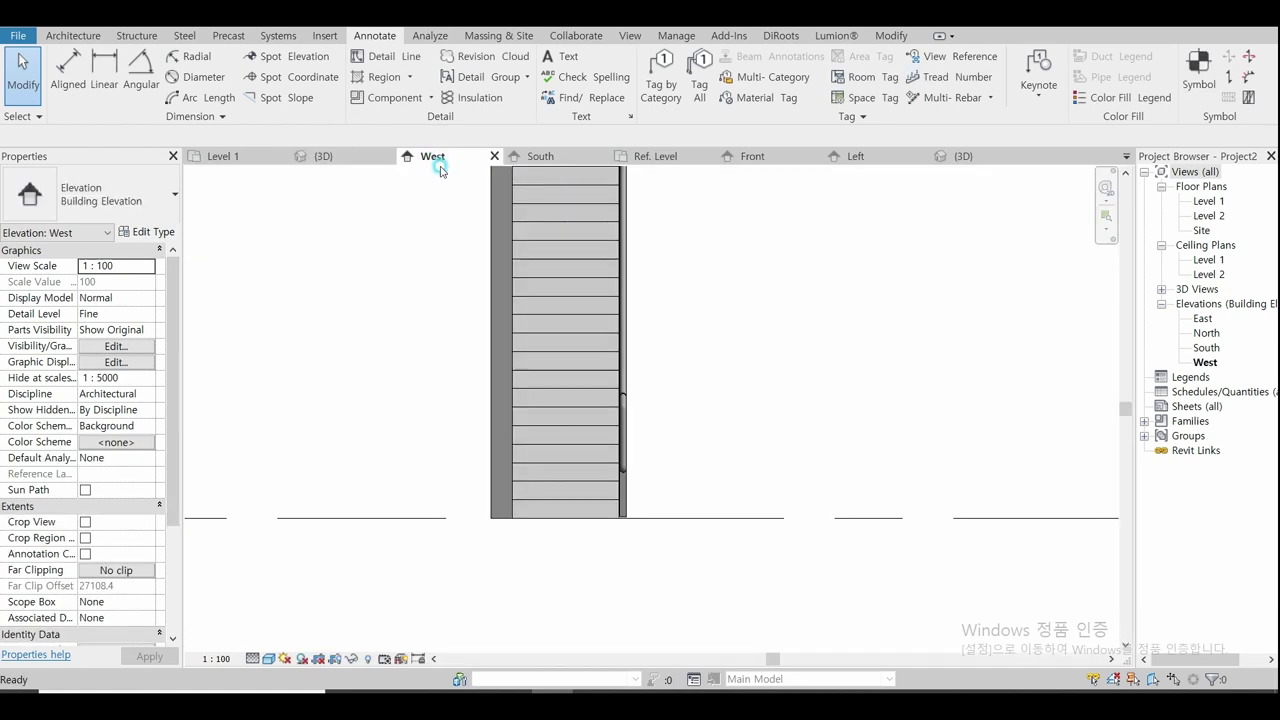
{"action": "left_click", "coordinate": [537, 157]}
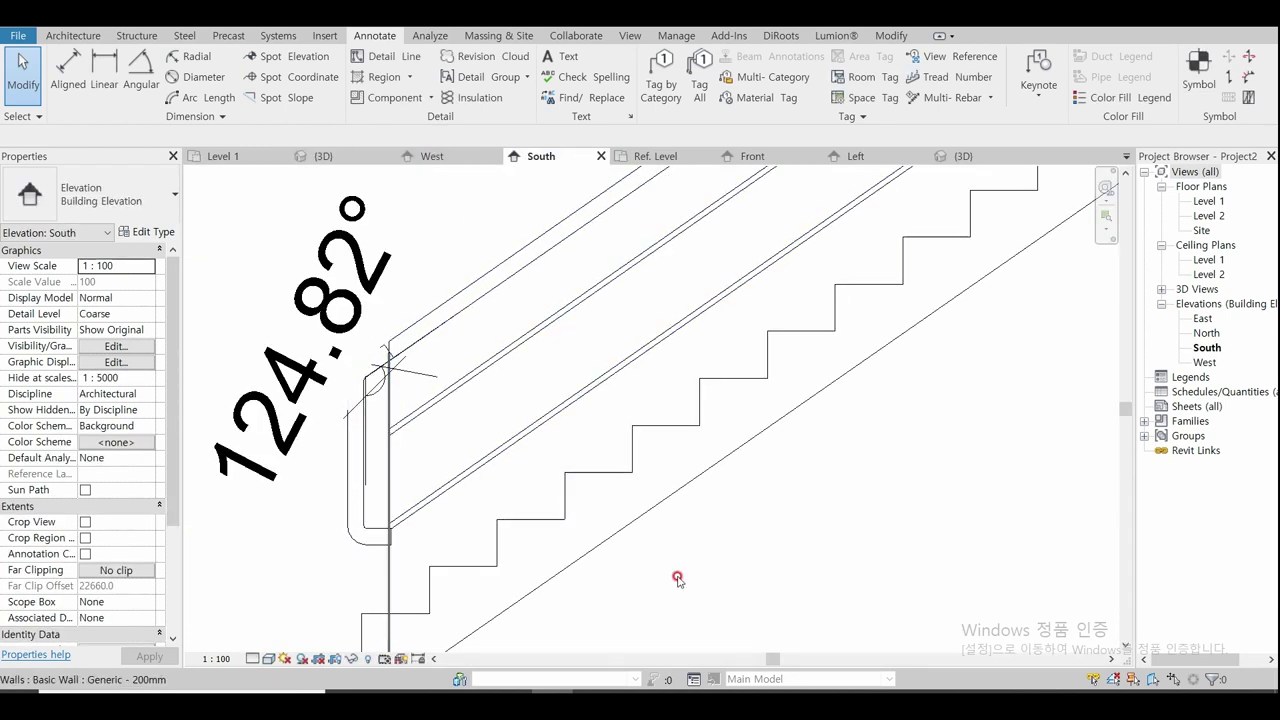
{"action": "left_click", "coordinate": [677, 580]}
{"action": "scroll", "coordinate": [520, 365], "scroll_direction": "down", "scroll_amount": 2}
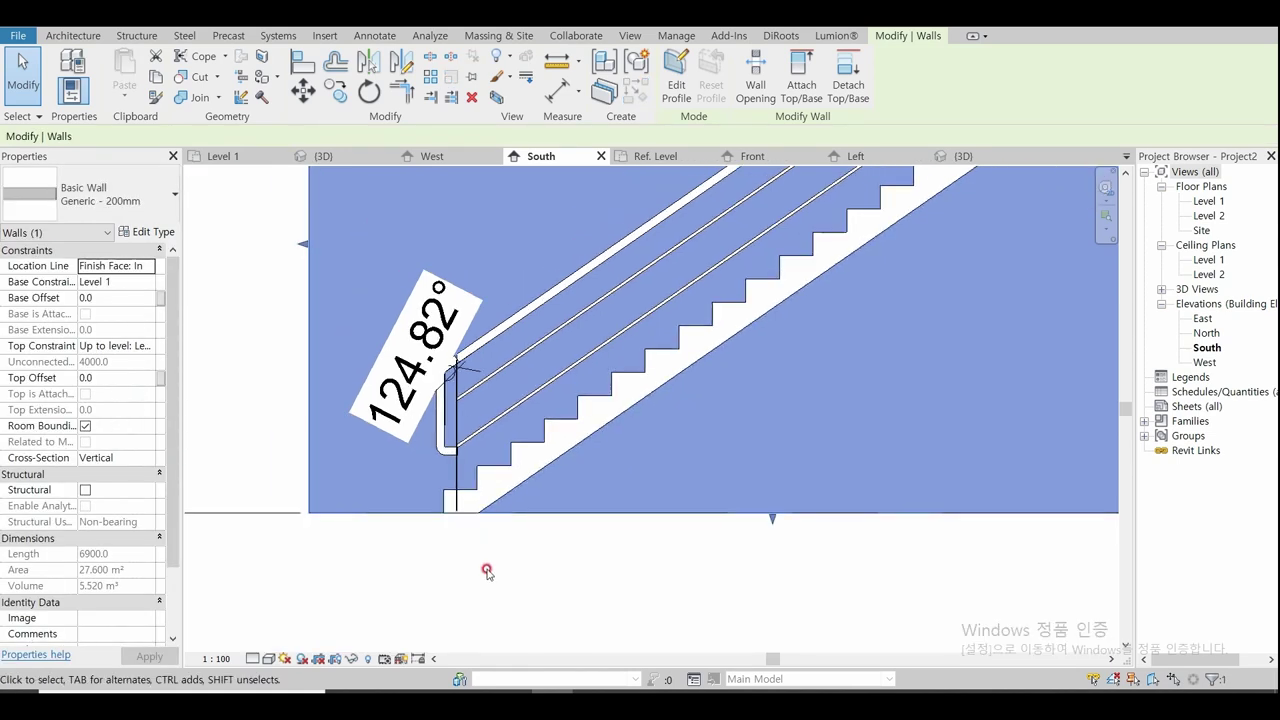
{"action": "left_click", "coordinate": [487, 571]}
{"action": "scroll", "coordinate": [450, 535], "scroll_direction": "up", "scroll_amount": 1}
{"action": "scroll", "coordinate": [425, 430], "scroll_direction": "up", "scroll_amount": 1}
{"action": "left_click", "coordinate": [403, 320]}
{"action": "key", "text": "Delete"}
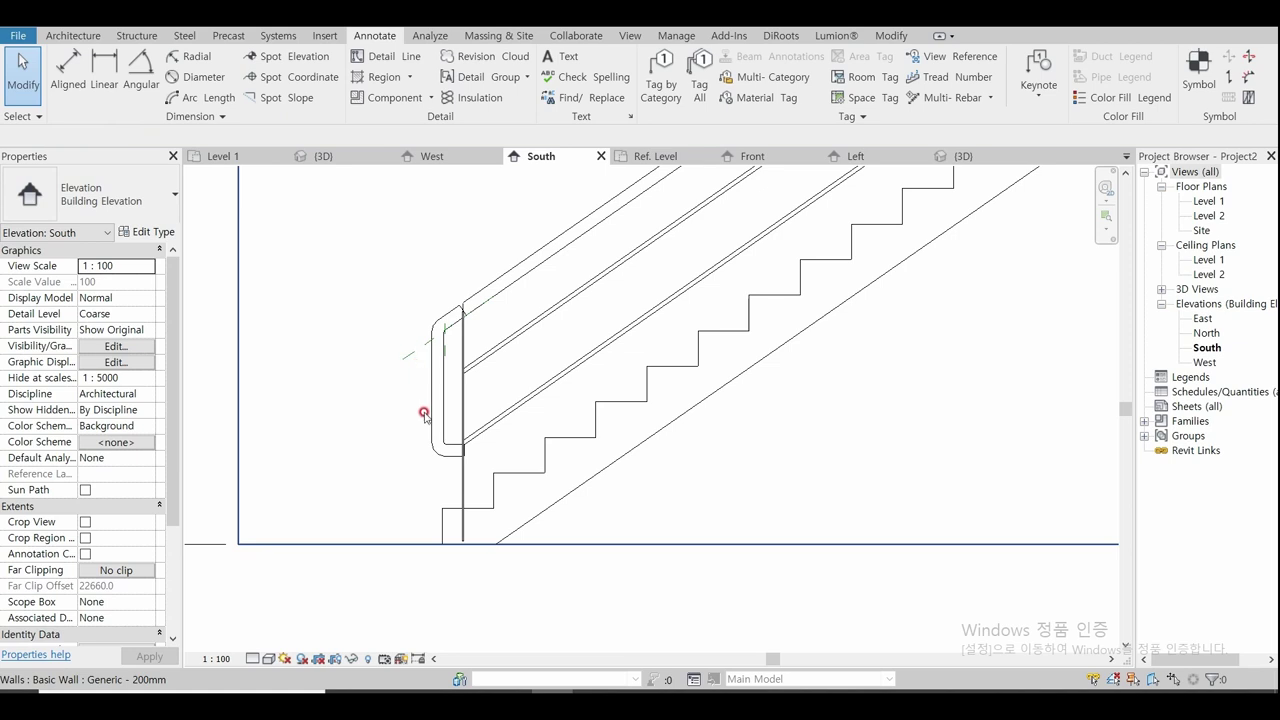
{"action": "scroll", "coordinate": [423, 409], "scroll_direction": "up", "scroll_amount": 1}
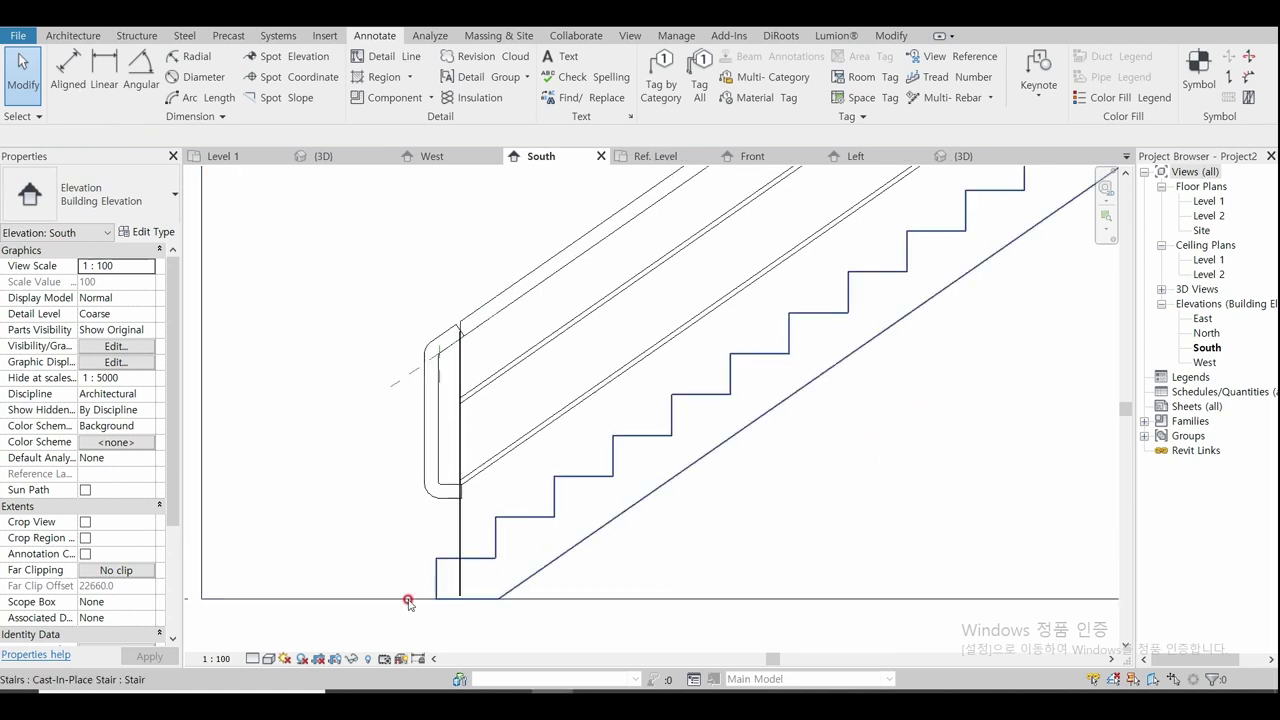
{"action": "left_click", "coordinate": [268, 659]}
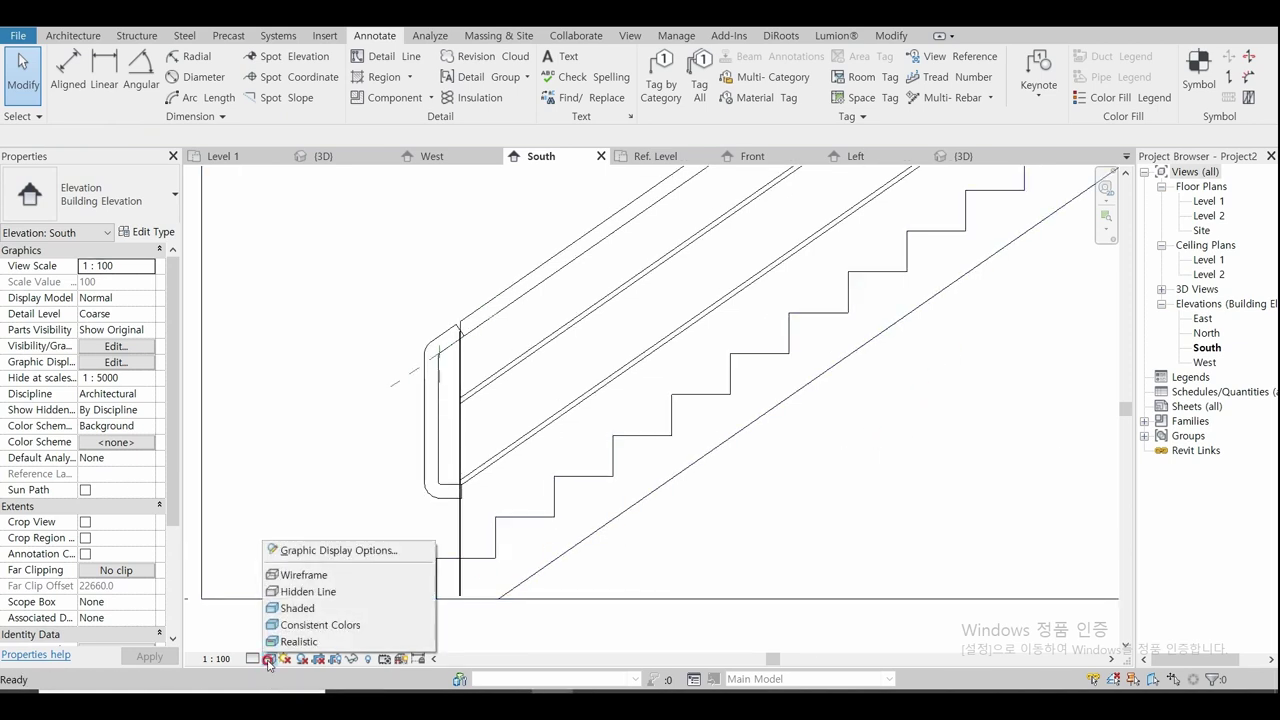
{"action": "left_click", "coordinate": [305, 608]}
{"action": "left_click", "coordinate": [330, 533]}
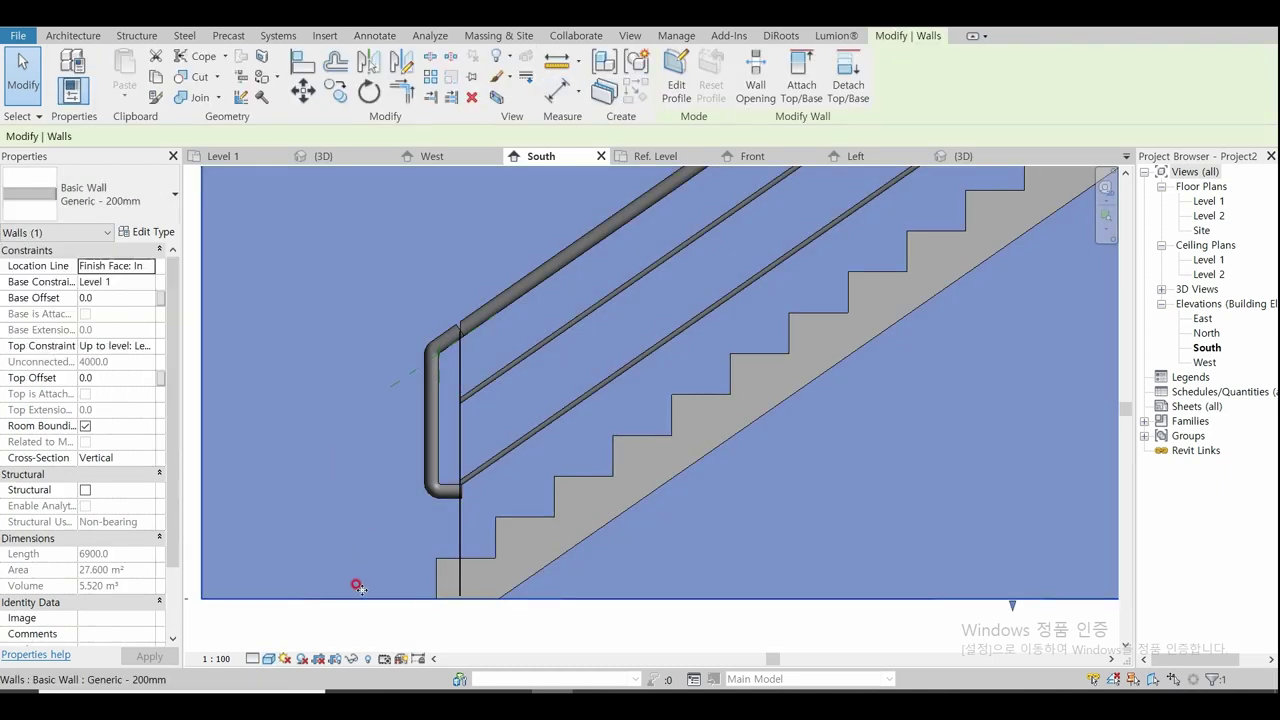
{"action": "key", "text": "Escape"}
{"action": "scroll", "coordinate": [440, 470], "scroll_direction": "up", "scroll_amount": 2}
{"action": "scroll", "coordinate": [460, 500], "scroll_direction": "up", "scroll_amount": 2}
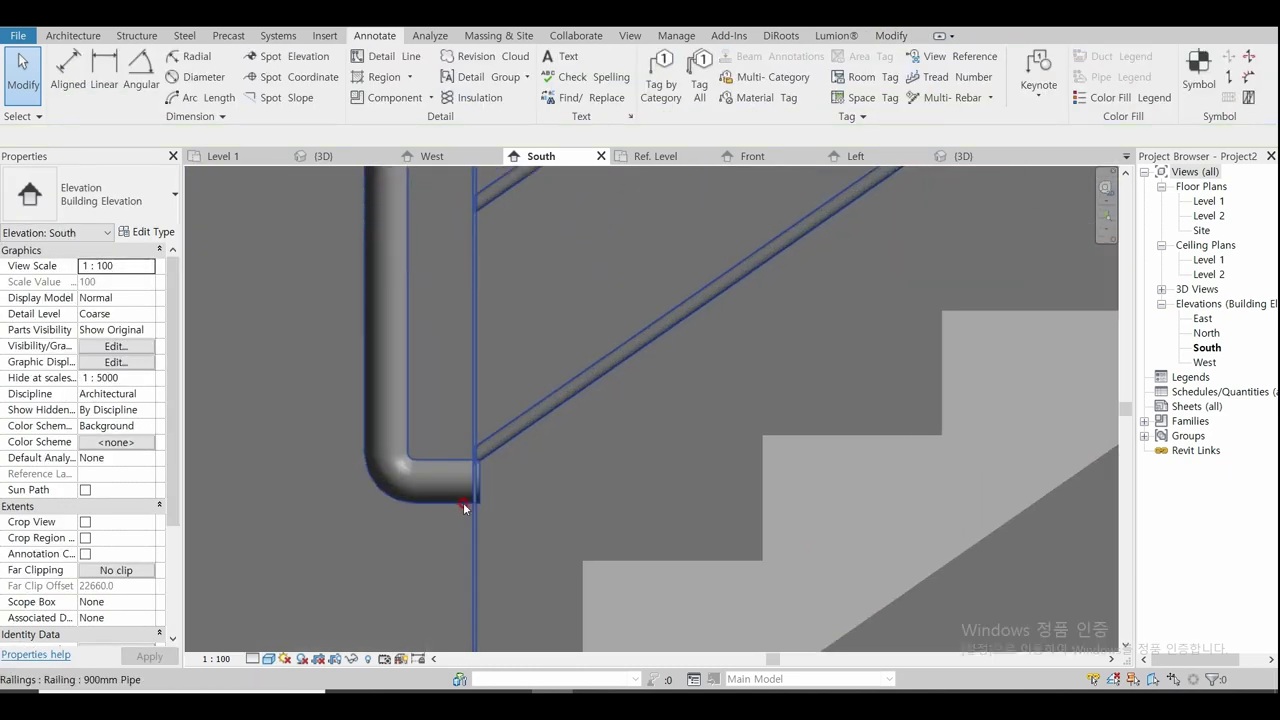
{"action": "scroll", "coordinate": [468, 506], "scroll_direction": "up", "scroll_amount": 2}
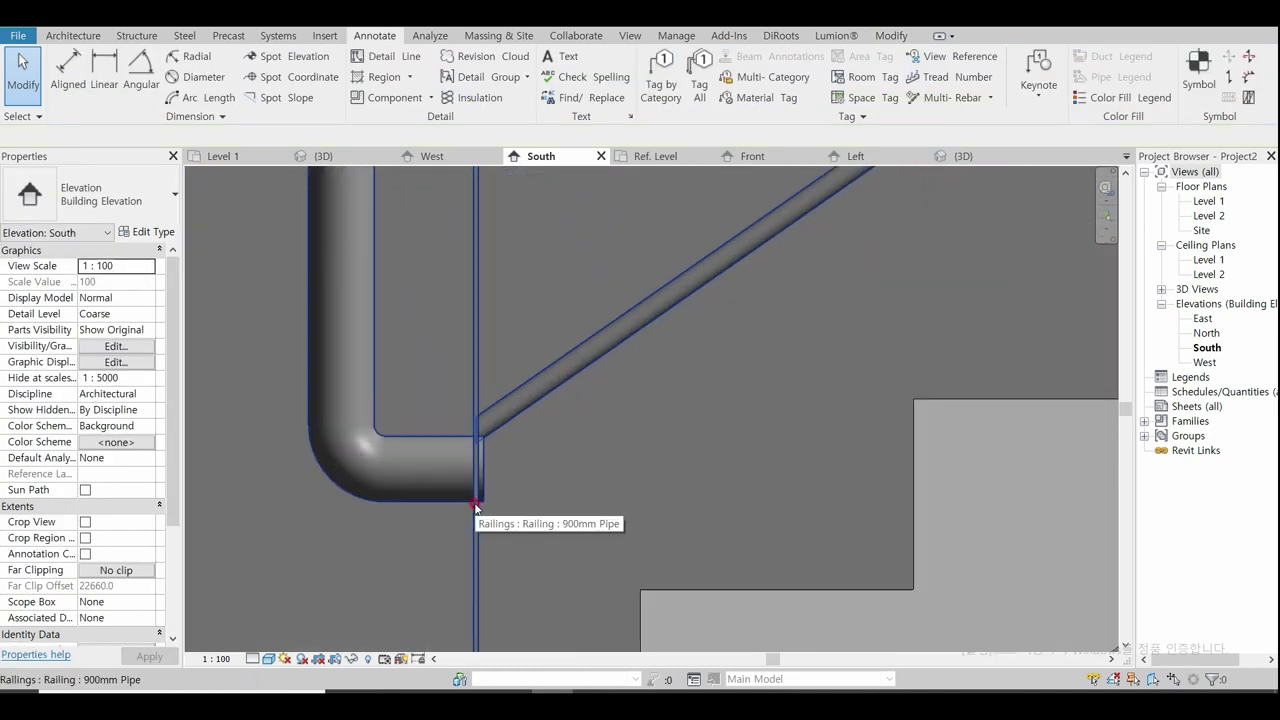
{"action": "left_click", "coordinate": [75, 66]}
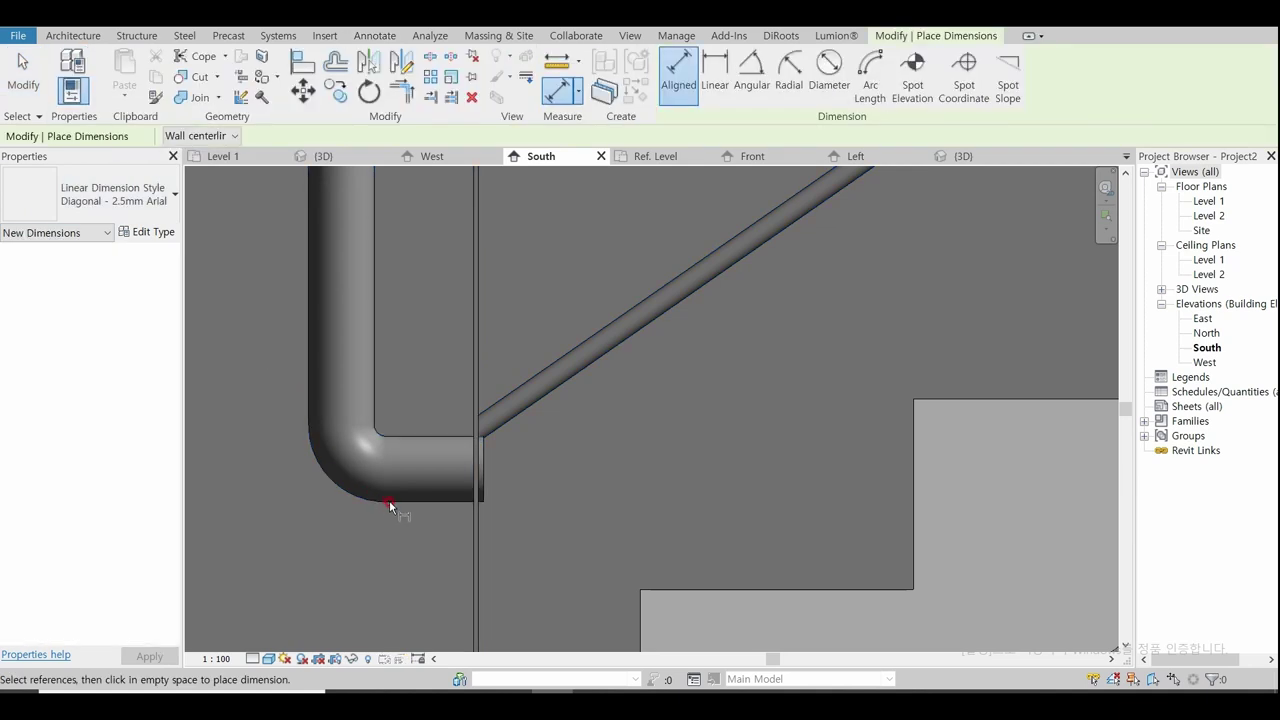
{"action": "key", "text": "Escape"}
{"action": "key", "text": "Escape"}
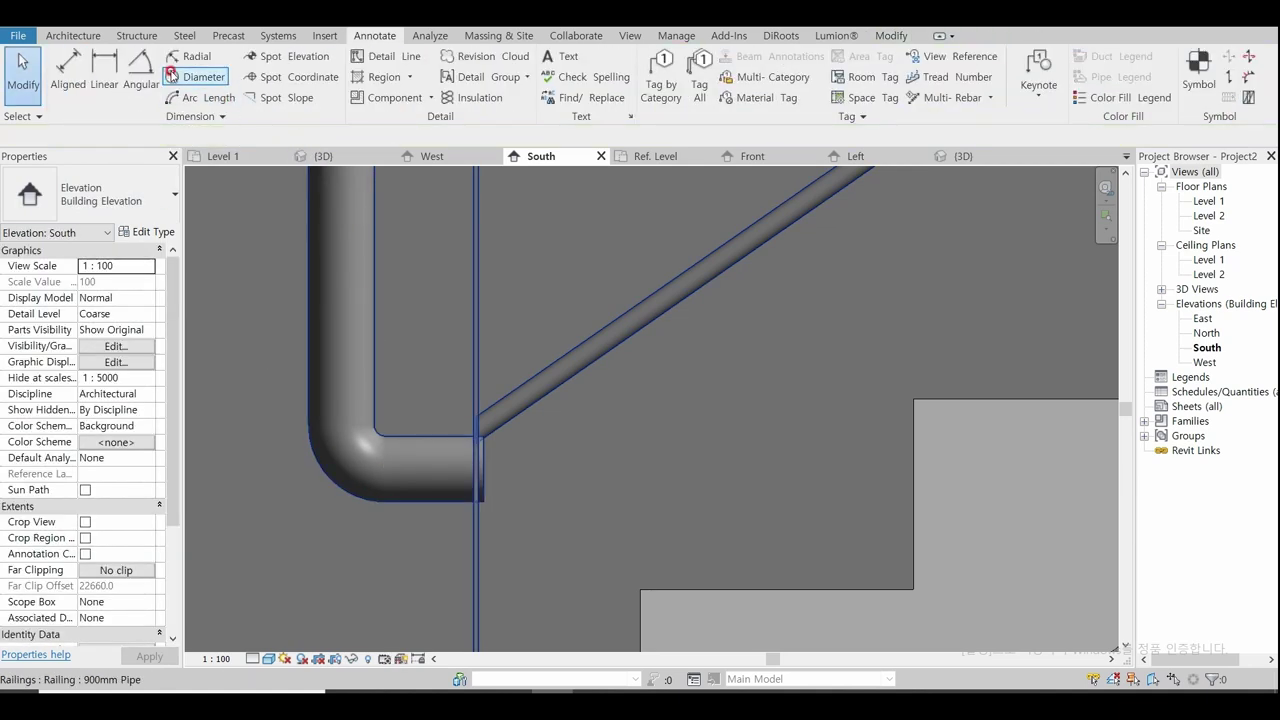
Step: Draw a vertical reference plane downward from the railing's pipe-end corner in South elevation
{"action": "left_click", "coordinate": [78, 38]}
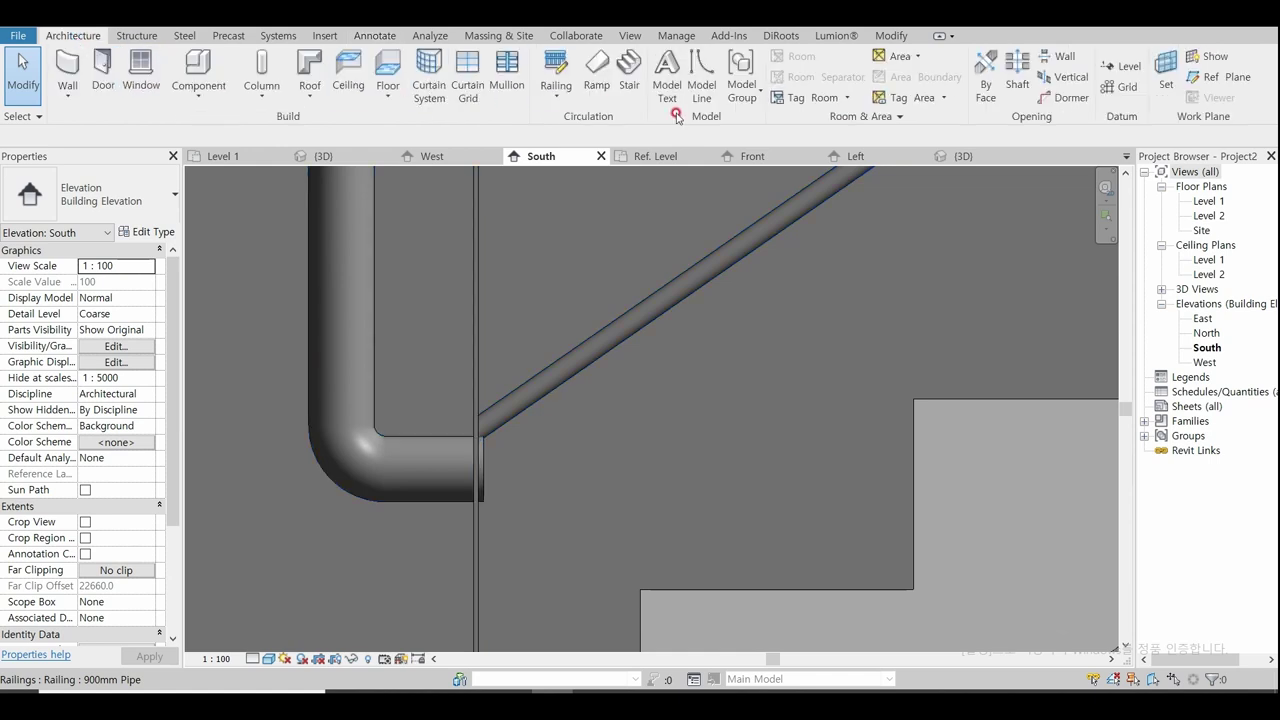
{"action": "left_click", "coordinate": [1165, 84]}
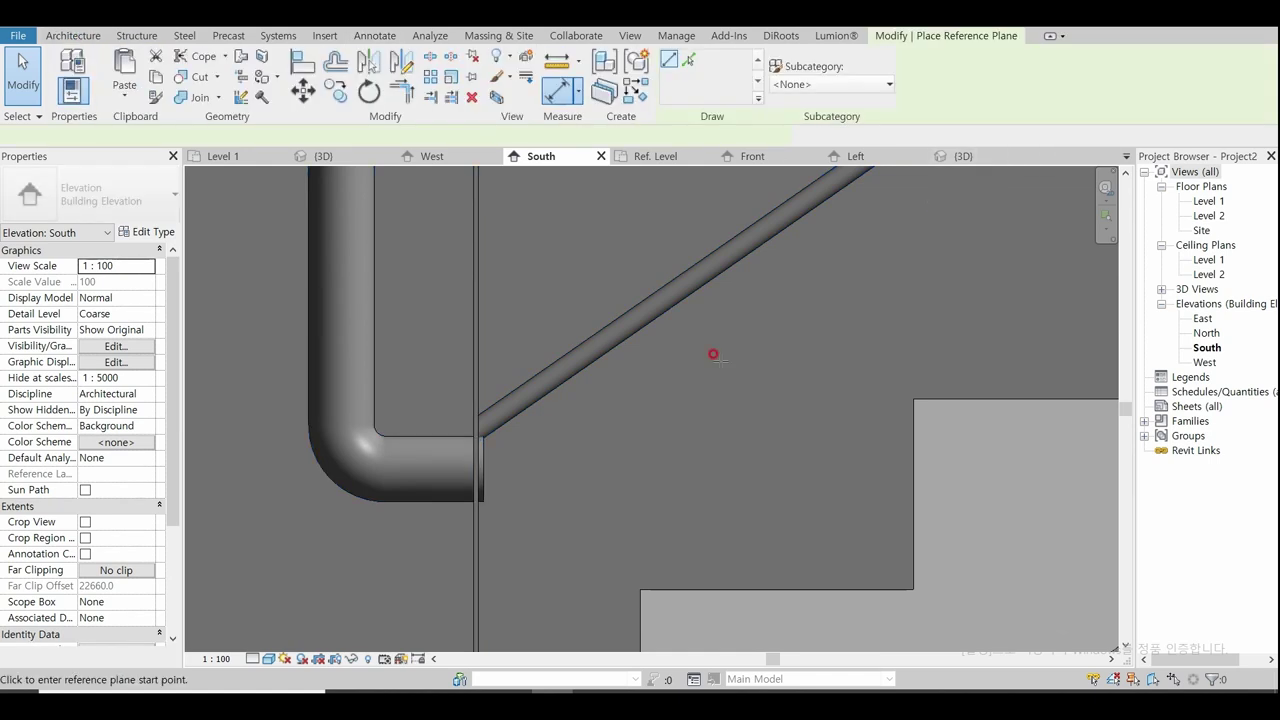
{"action": "scroll", "coordinate": [472, 537], "scroll_direction": "up", "scroll_amount": 1}
{"action": "scroll", "coordinate": [474, 510], "scroll_direction": "up", "scroll_amount": 2}
{"action": "scroll", "coordinate": [474, 496], "scroll_direction": "up", "scroll_amount": 1}
{"action": "scroll", "coordinate": [486, 303], "scroll_direction": "up", "scroll_amount": 1}
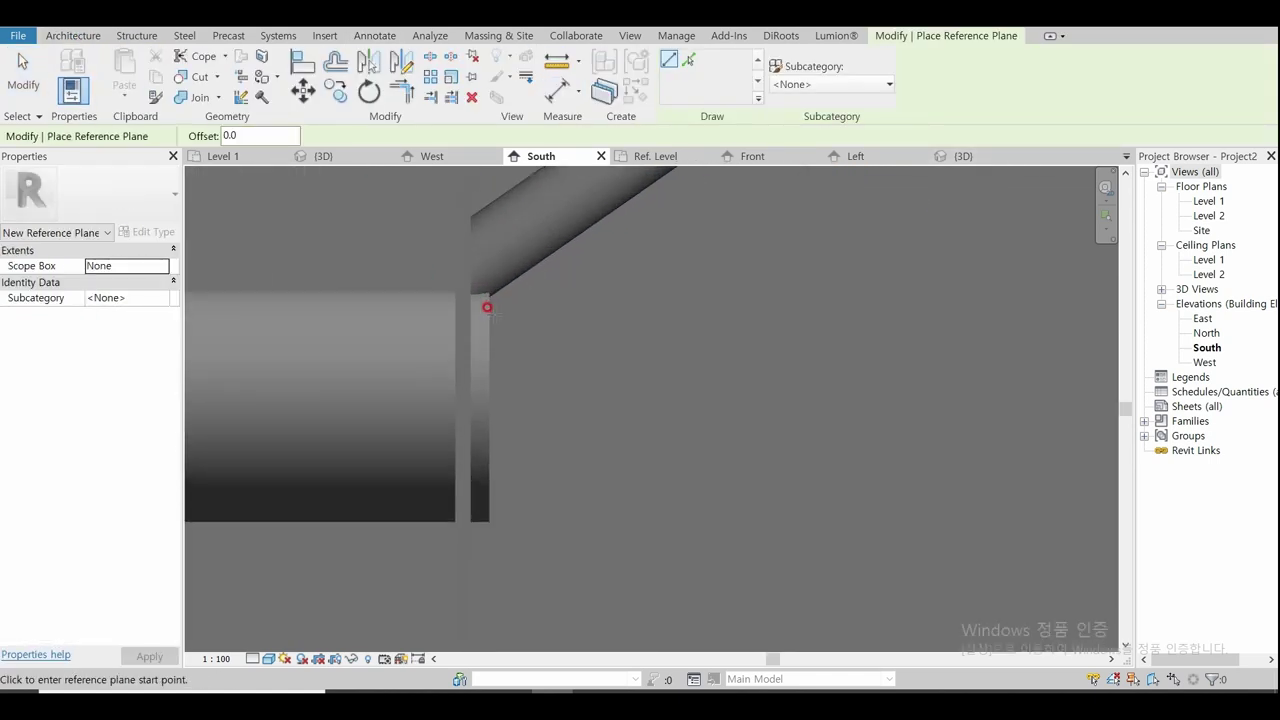
{"action": "scroll", "coordinate": [483, 291], "scroll_direction": "up", "scroll_amount": 1}
{"action": "scroll", "coordinate": [475, 264], "scroll_direction": "up", "scroll_amount": 1}
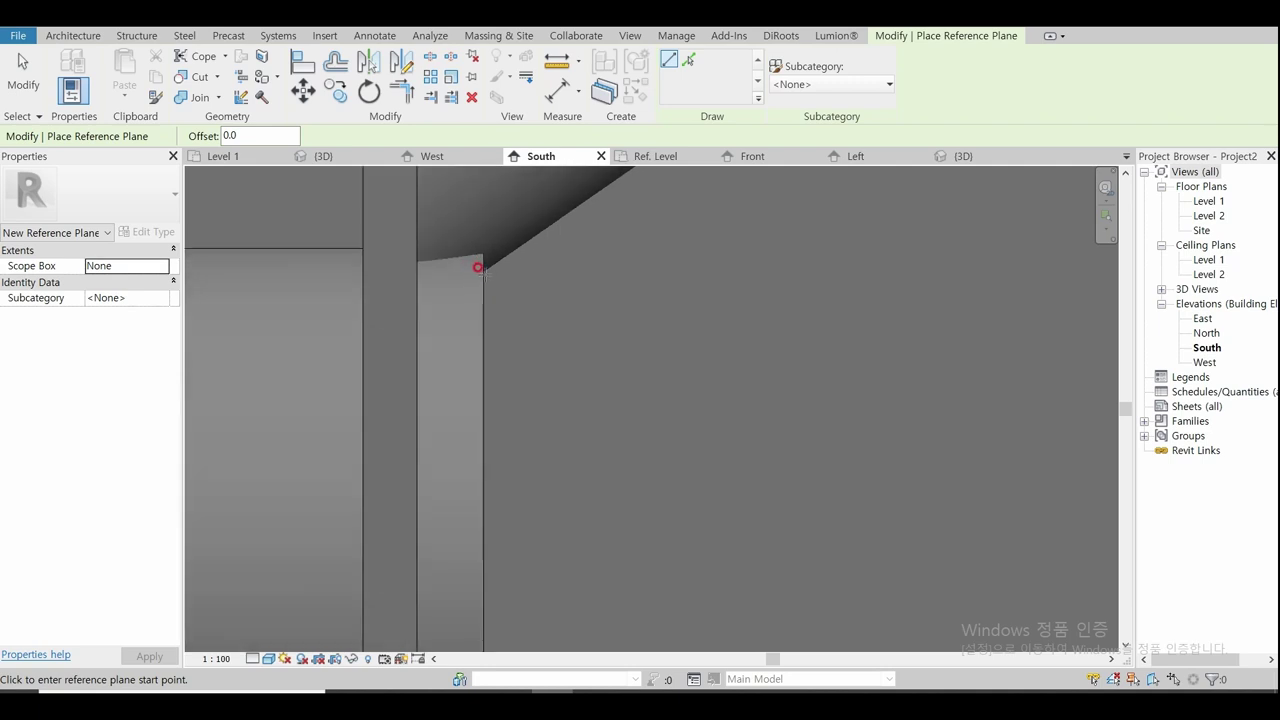
{"action": "left_click", "coordinate": [477, 275]}
{"action": "scroll", "coordinate": [477, 275], "scroll_direction": "down", "scroll_amount": 1}
{"action": "scroll", "coordinate": [477, 273], "scroll_direction": "down", "scroll_amount": 1}
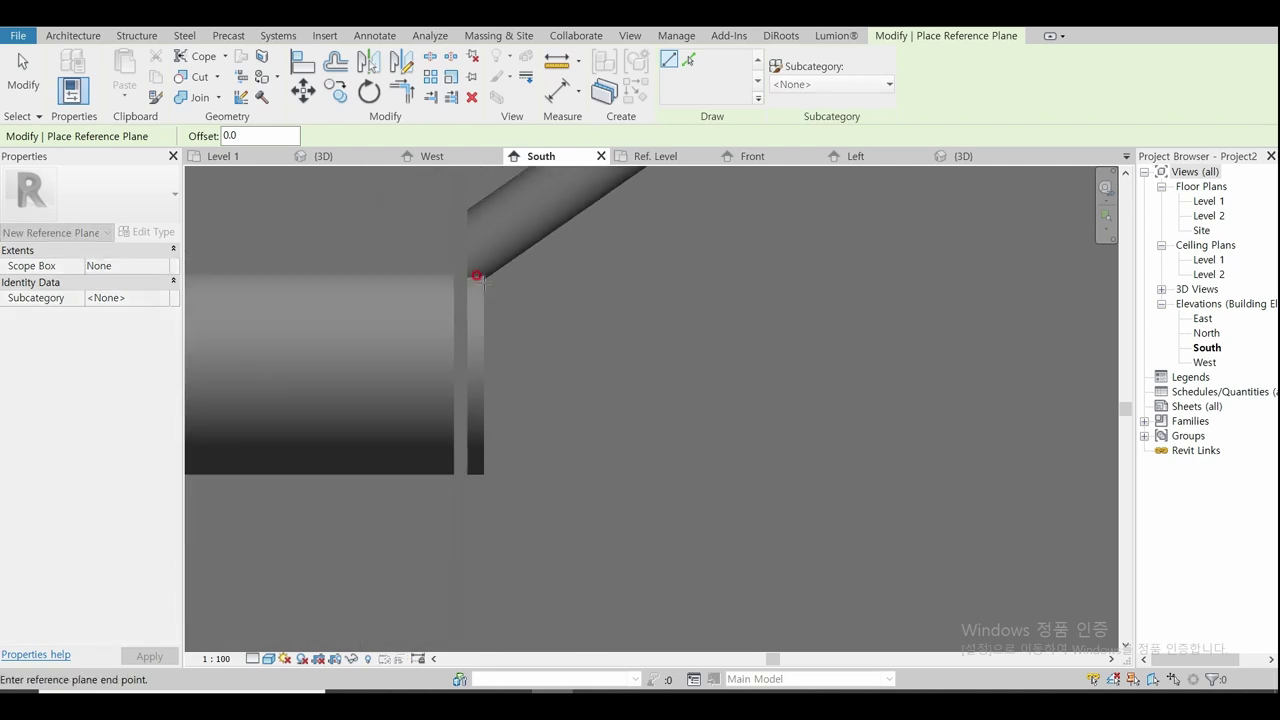
{"action": "scroll", "coordinate": [477, 273], "scroll_direction": "down", "scroll_amount": 1}
{"action": "left_click", "coordinate": [484, 463]}
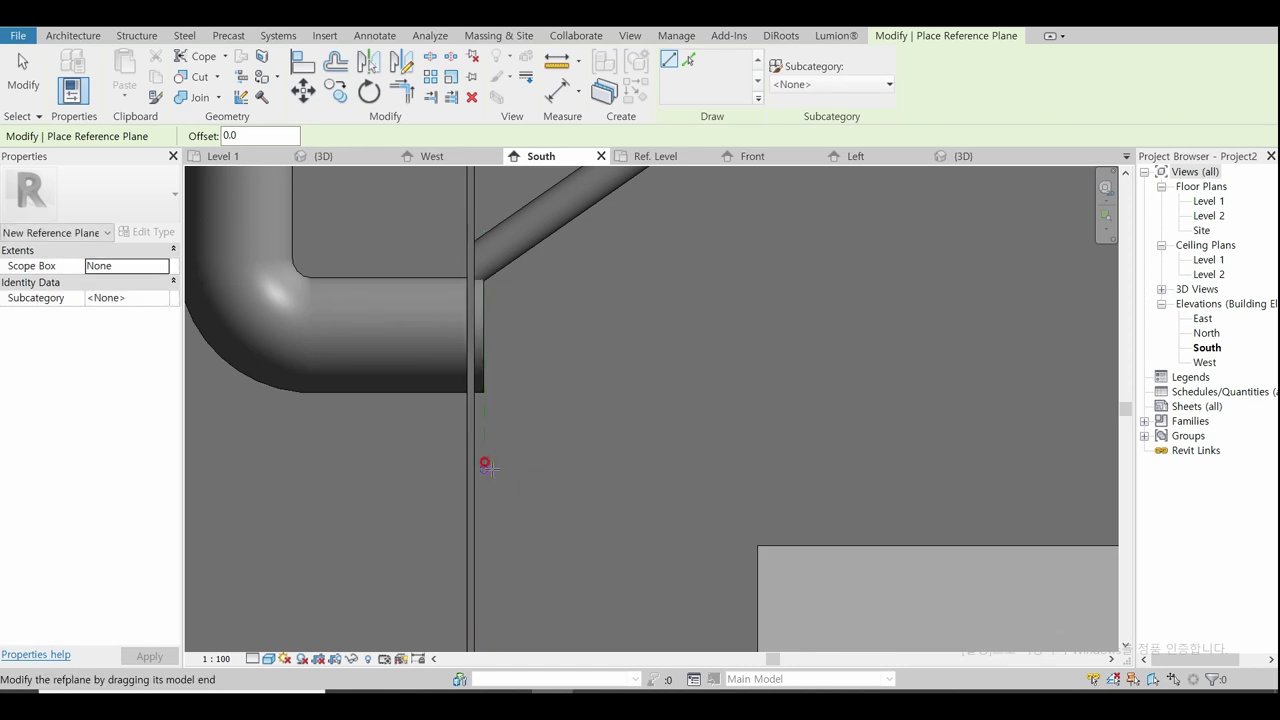
{"action": "key", "text": "Escape"}
{"action": "key", "text": "Escape"}
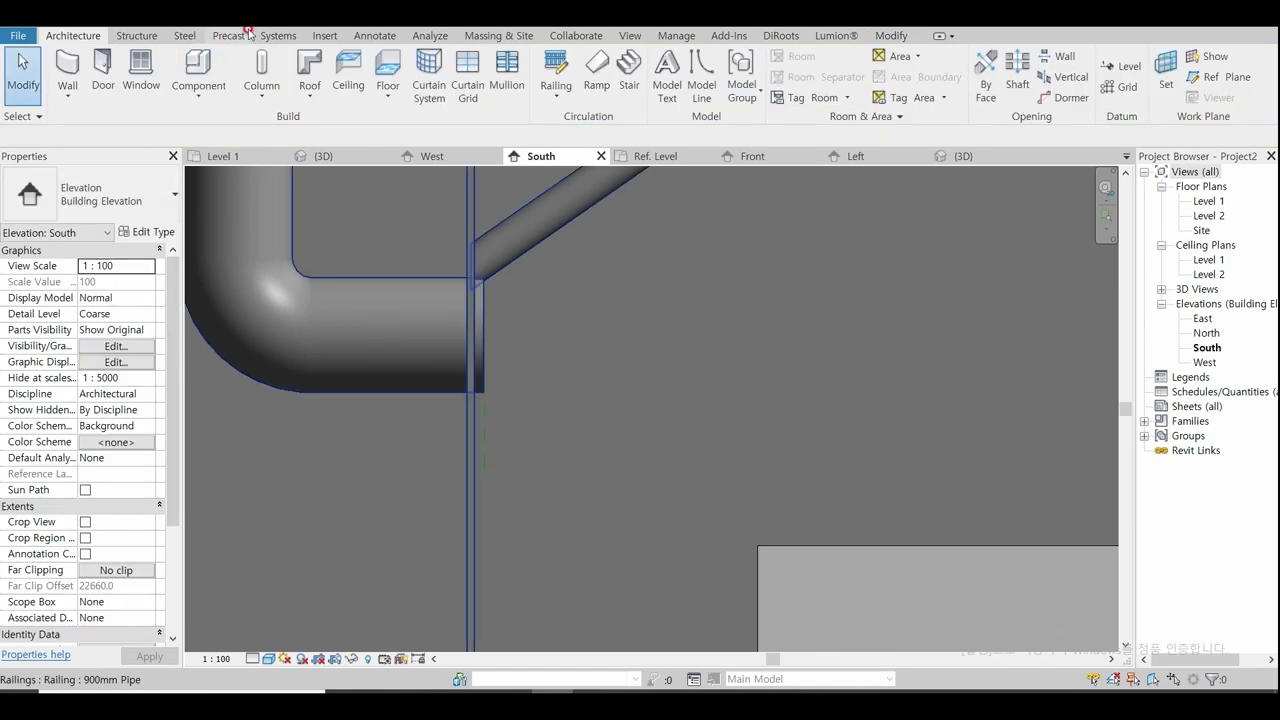
Step: Try an aligned dimension from the new plane, then delete the element labelled 5
{"action": "left_click", "coordinate": [362, 37]}
{"action": "left_click", "coordinate": [66, 72]}
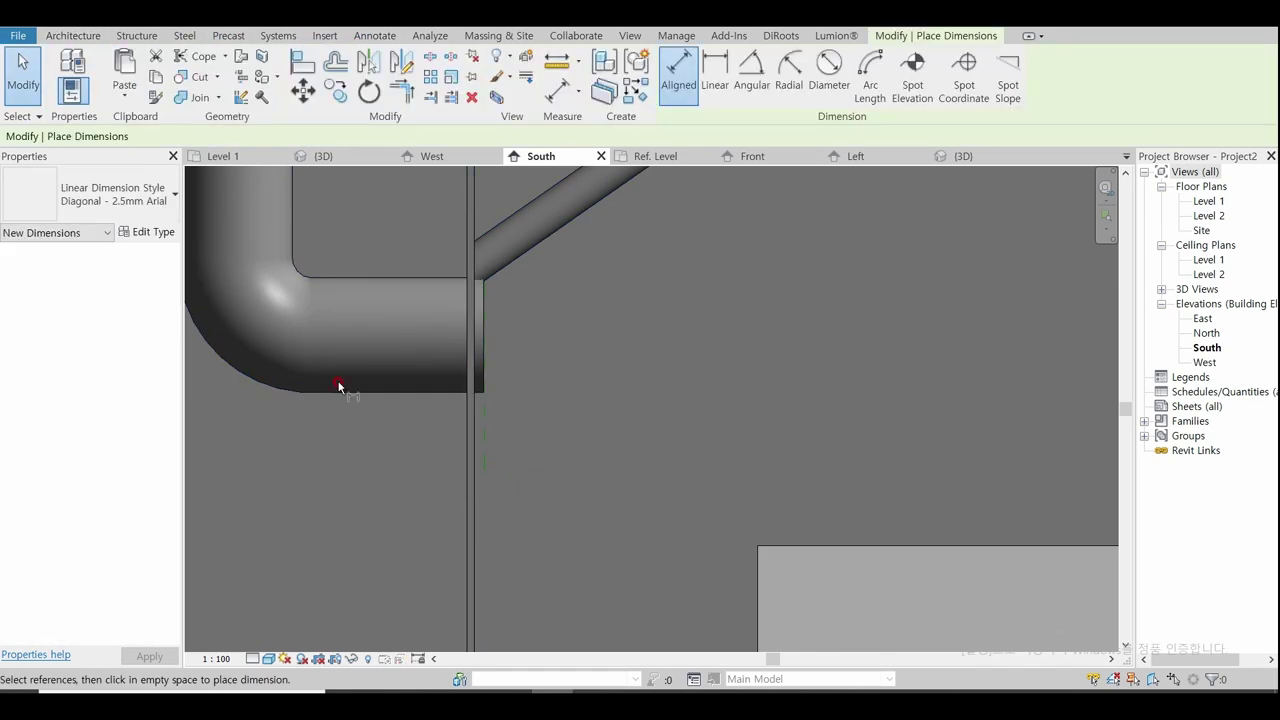
{"action": "scroll", "coordinate": [463, 447], "scroll_direction": "up", "scroll_amount": 5}
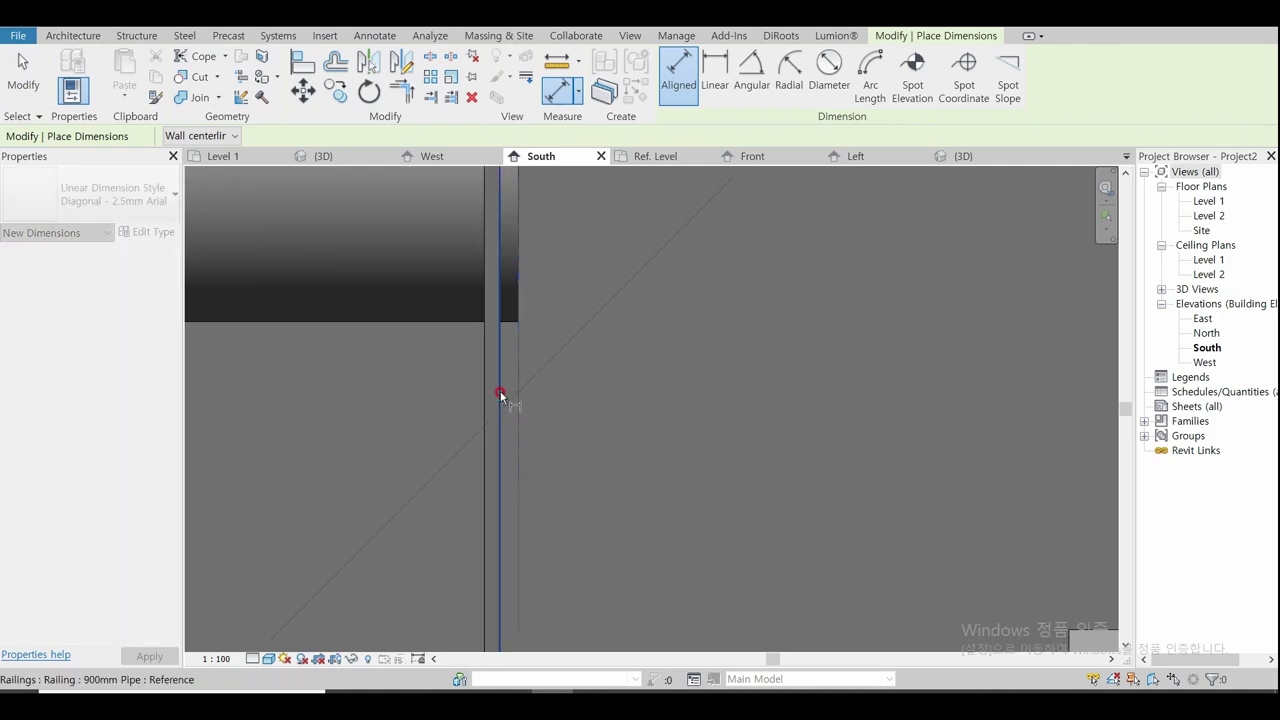
{"action": "scroll", "coordinate": [500, 393], "scroll_direction": "down", "scroll_amount": 2}
{"action": "scroll", "coordinate": [500, 393], "scroll_direction": "down", "scroll_amount": 2}
{"action": "scroll", "coordinate": [500, 393], "scroll_direction": "down", "scroll_amount": 1}
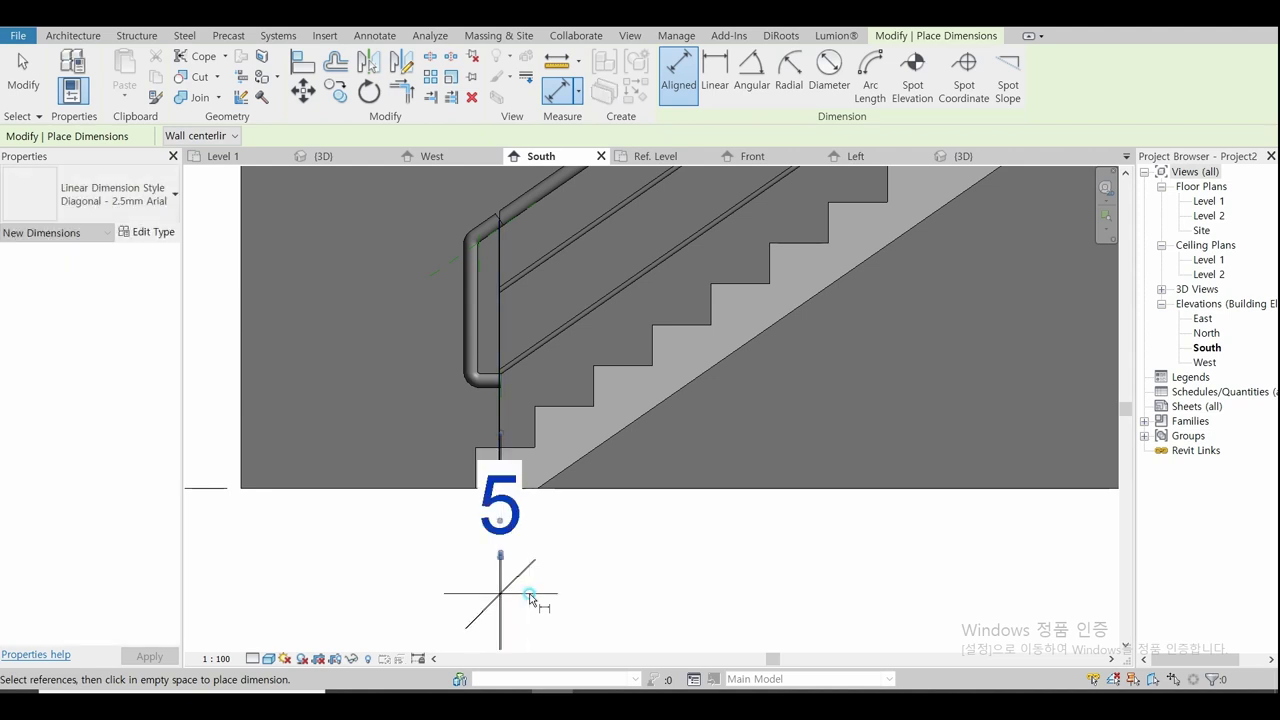
{"action": "scroll", "coordinate": [495, 390], "scroll_direction": "up", "scroll_amount": 2}
{"action": "scroll", "coordinate": [505, 405], "scroll_direction": "up", "scroll_amount": 2}
{"action": "scroll", "coordinate": [505, 420], "scroll_direction": "up", "scroll_amount": 2}
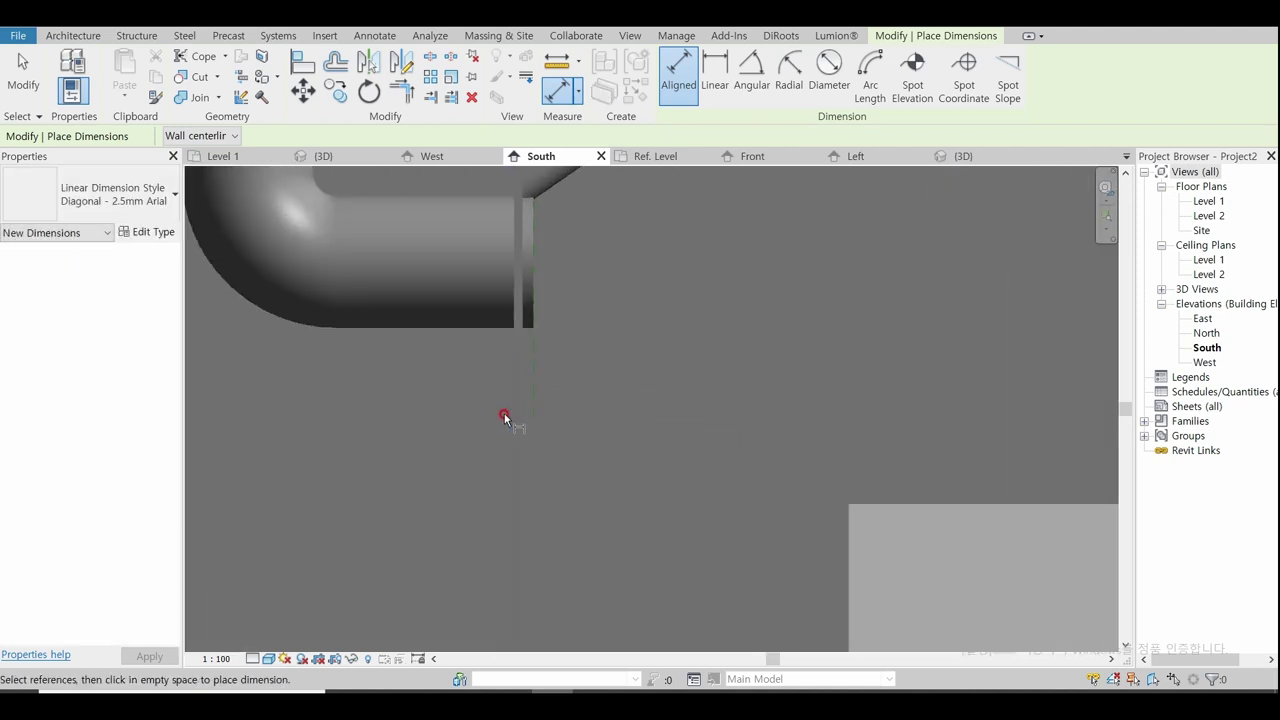
{"action": "scroll", "coordinate": [503, 415], "scroll_direction": "up", "scroll_amount": 2}
{"action": "left_click", "coordinate": [516, 324]}
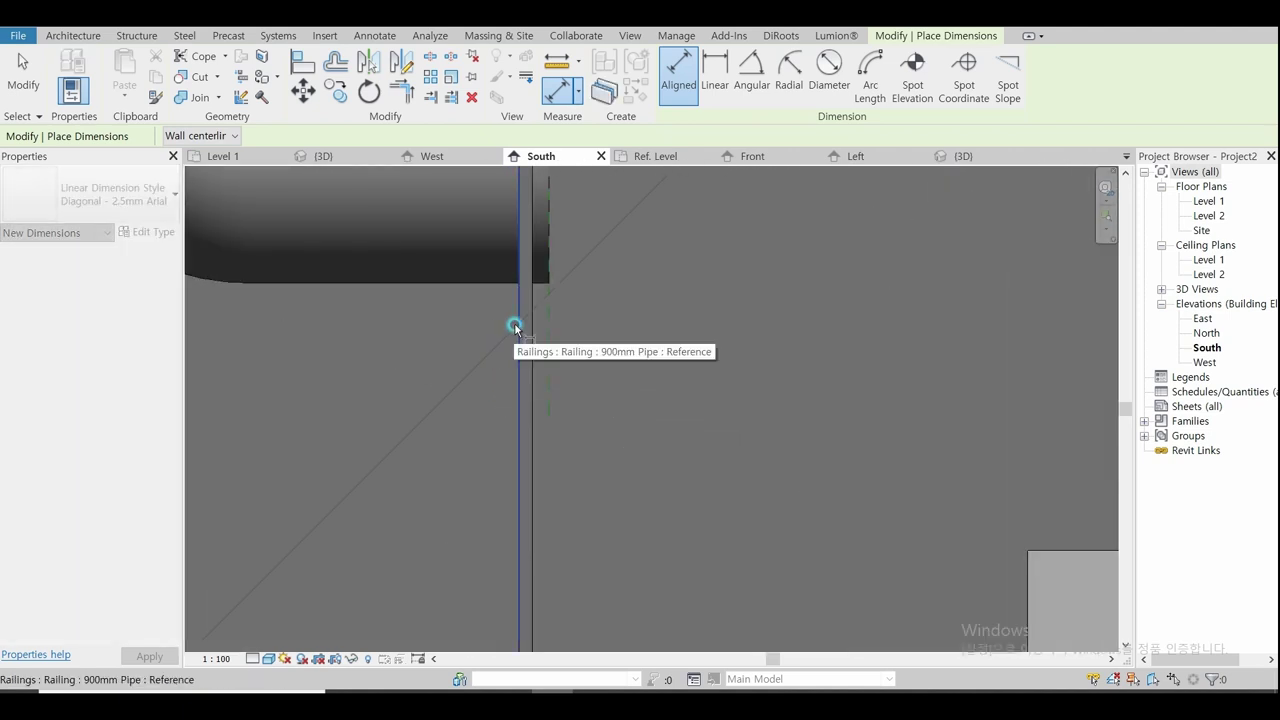
{"action": "scroll", "coordinate": [543, 345], "scroll_direction": "down", "scroll_amount": 2}
{"action": "scroll", "coordinate": [543, 343], "scroll_direction": "down", "scroll_amount": 2}
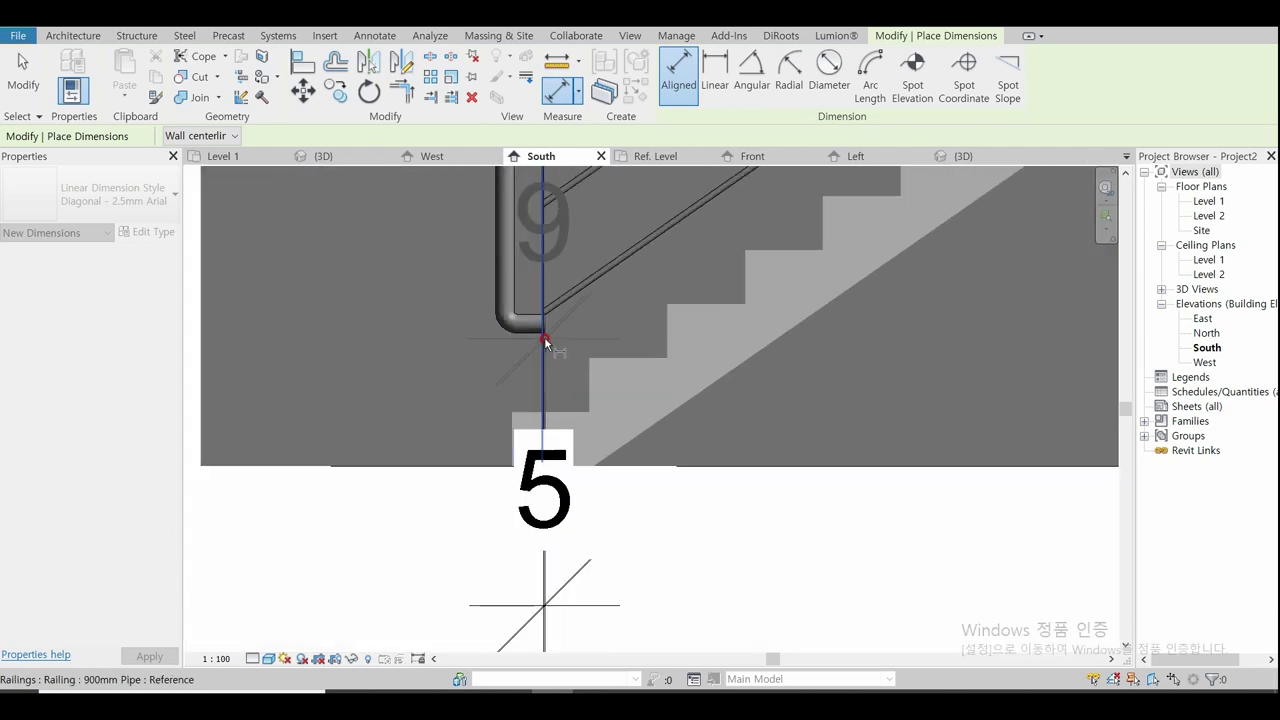
{"action": "scroll", "coordinate": [543, 345], "scroll_direction": "down", "scroll_amount": 2}
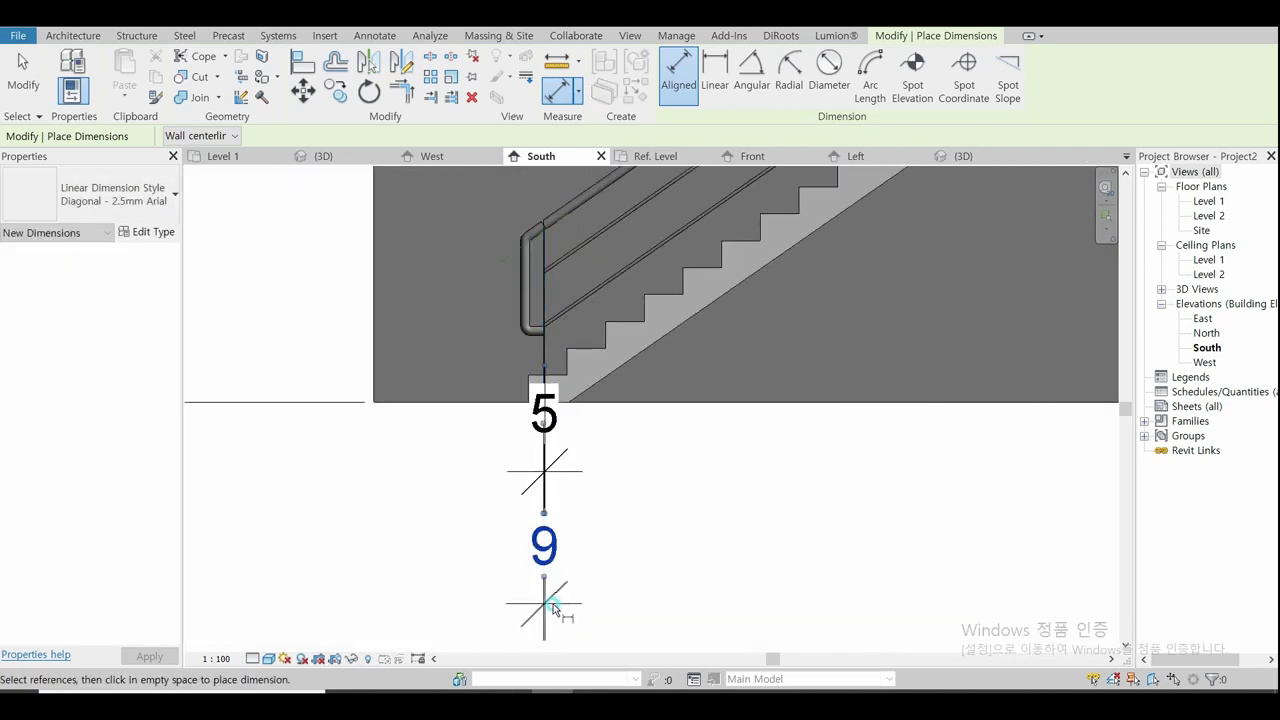
{"action": "key", "text": "Escape"}
{"action": "key", "text": "Escape"}
{"action": "left_click", "coordinate": [542, 438]}
{"action": "key", "text": "Delete"}
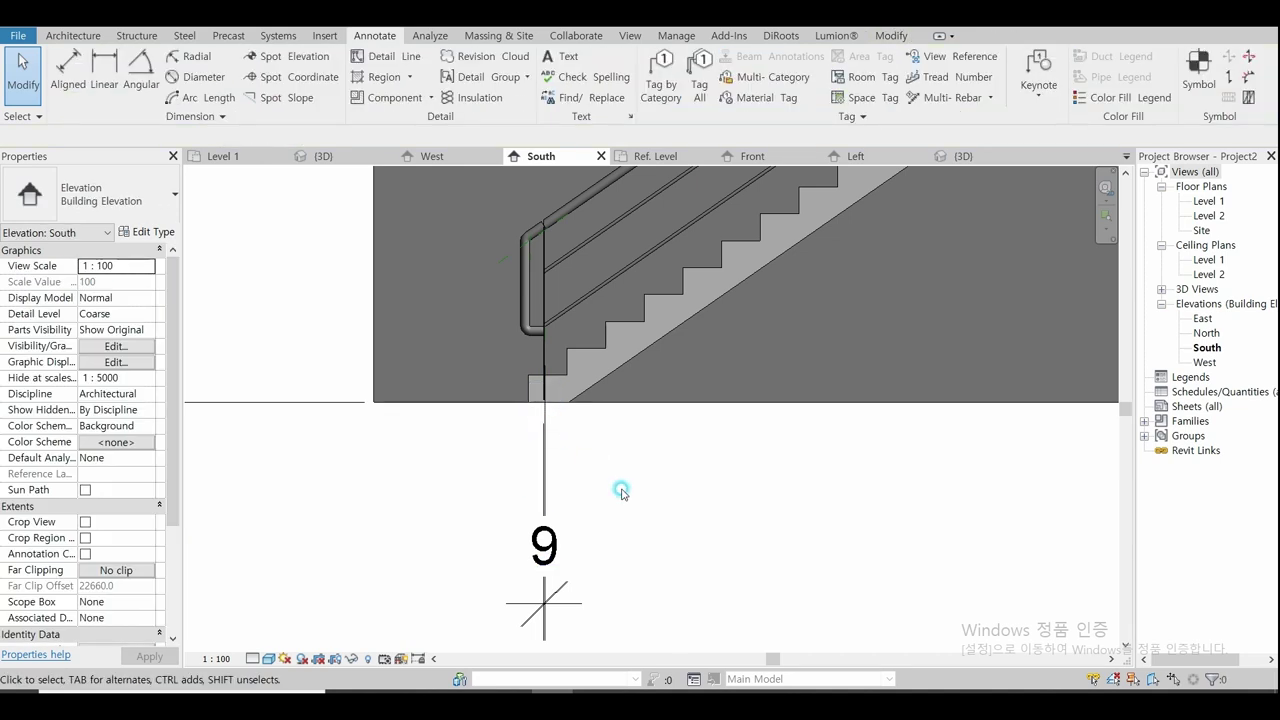
Step: Open the pipe termination family in Front elevation and start editing its sweep
{"action": "double_click", "coordinate": [728, 414]}
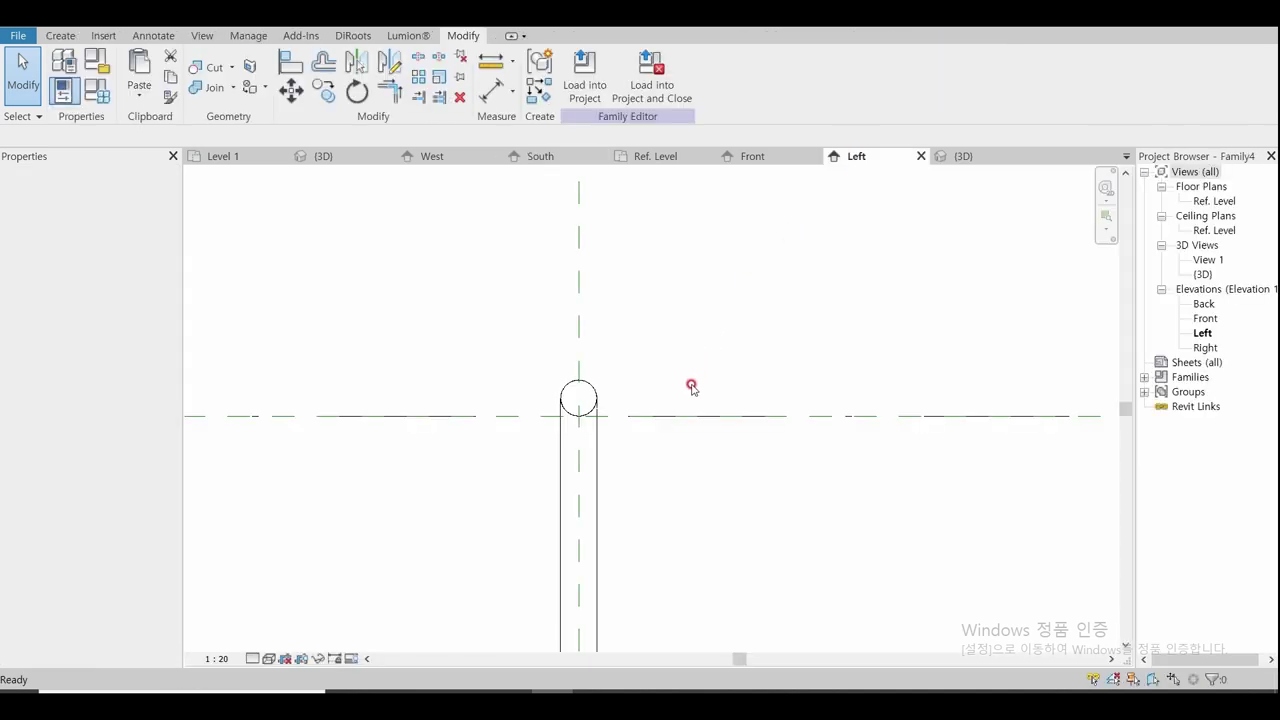
{"action": "left_click", "coordinate": [757, 160]}
{"action": "scroll", "coordinate": [510, 258], "scroll_direction": "down", "scroll_amount": 2}
{"action": "scroll", "coordinate": [510, 260], "scroll_direction": "down", "scroll_amount": 2}
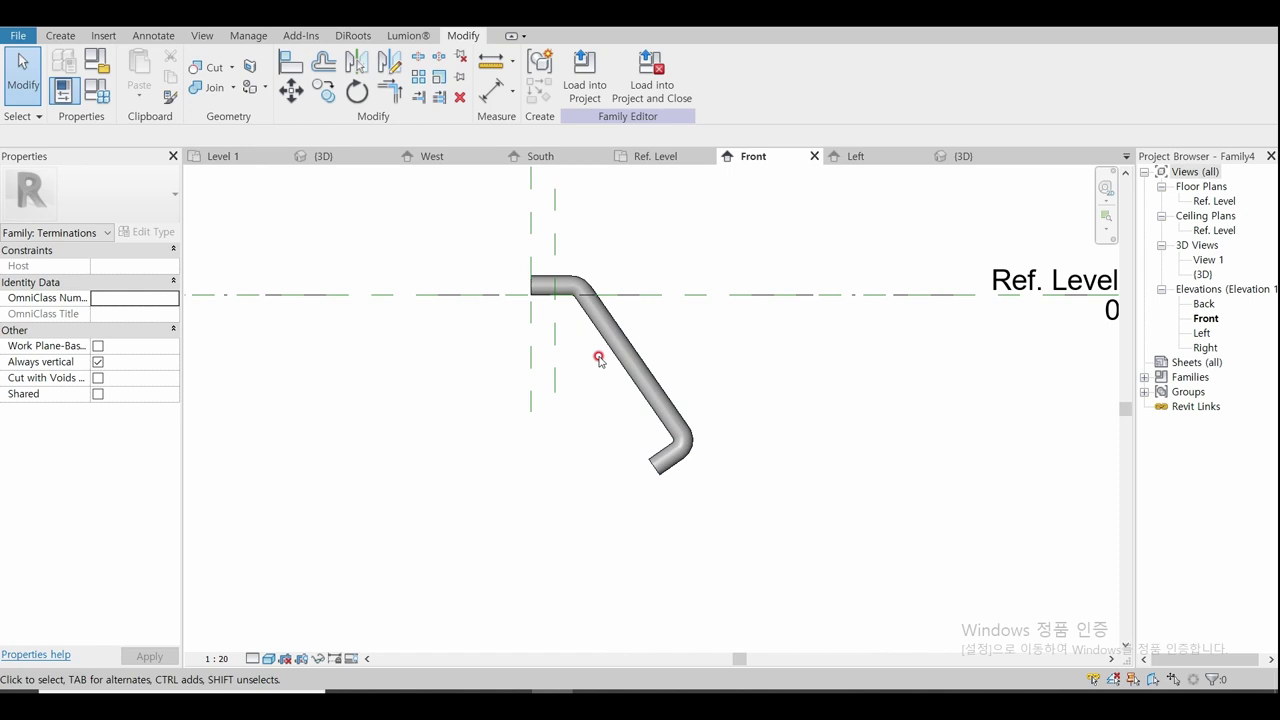
{"action": "left_click", "coordinate": [650, 405]}
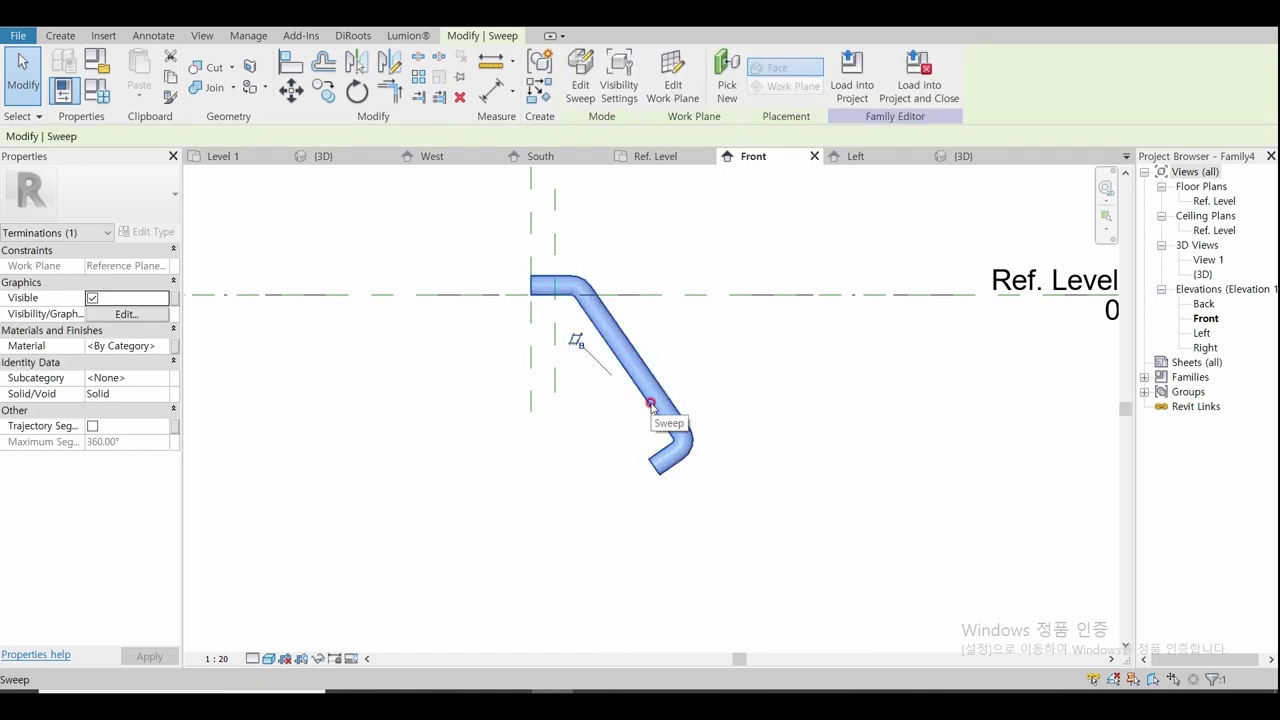
{"action": "left_click", "coordinate": [581, 75]}
Step: Shorten the sweep path's lower end segment from 90 to 80, finish, and load Family4 into the project
{"action": "left_click", "coordinate": [750, 61]}
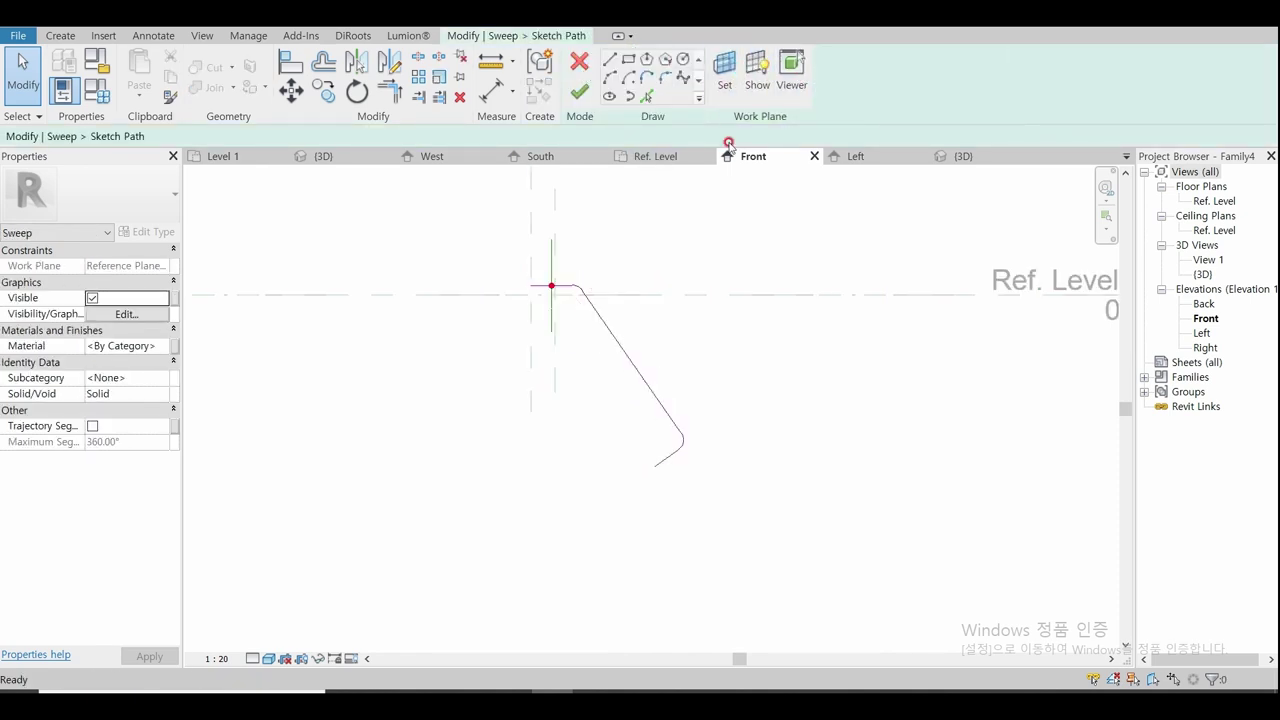
{"action": "scroll", "coordinate": [680, 420], "scroll_direction": "up", "scroll_amount": 2}
{"action": "scroll", "coordinate": [678, 440], "scroll_direction": "up", "scroll_amount": 1}
{"action": "left_click", "coordinate": [617, 544]}
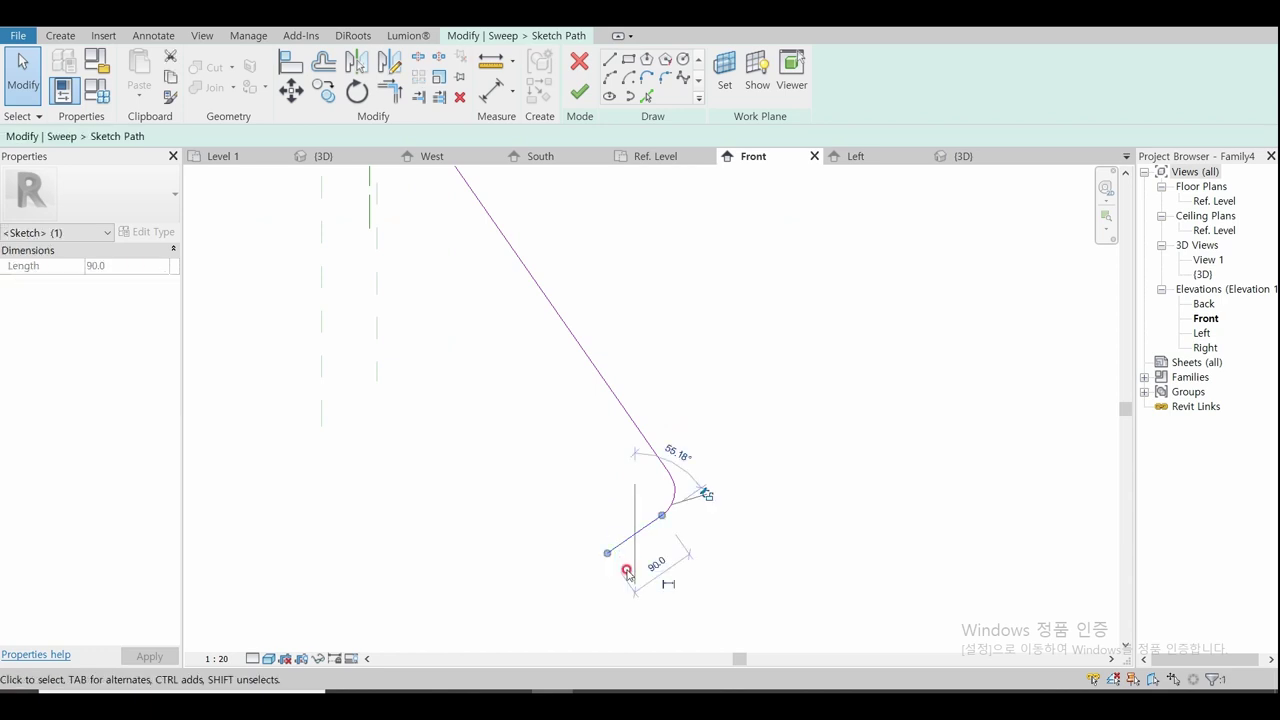
{"action": "scroll", "coordinate": [626, 571], "scroll_direction": "up", "scroll_amount": 2}
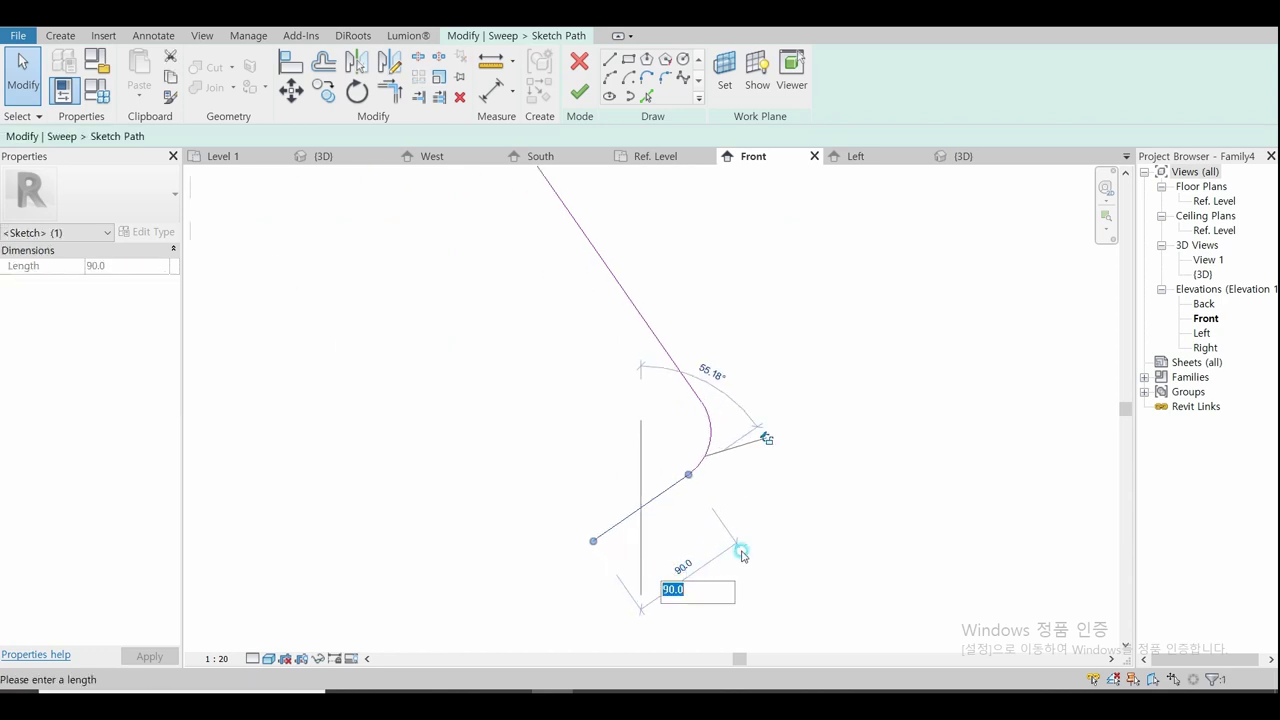
{"action": "key", "text": "Return"}
{"action": "left_click", "coordinate": [856, 497]}
{"action": "left_click", "coordinate": [579, 91]}
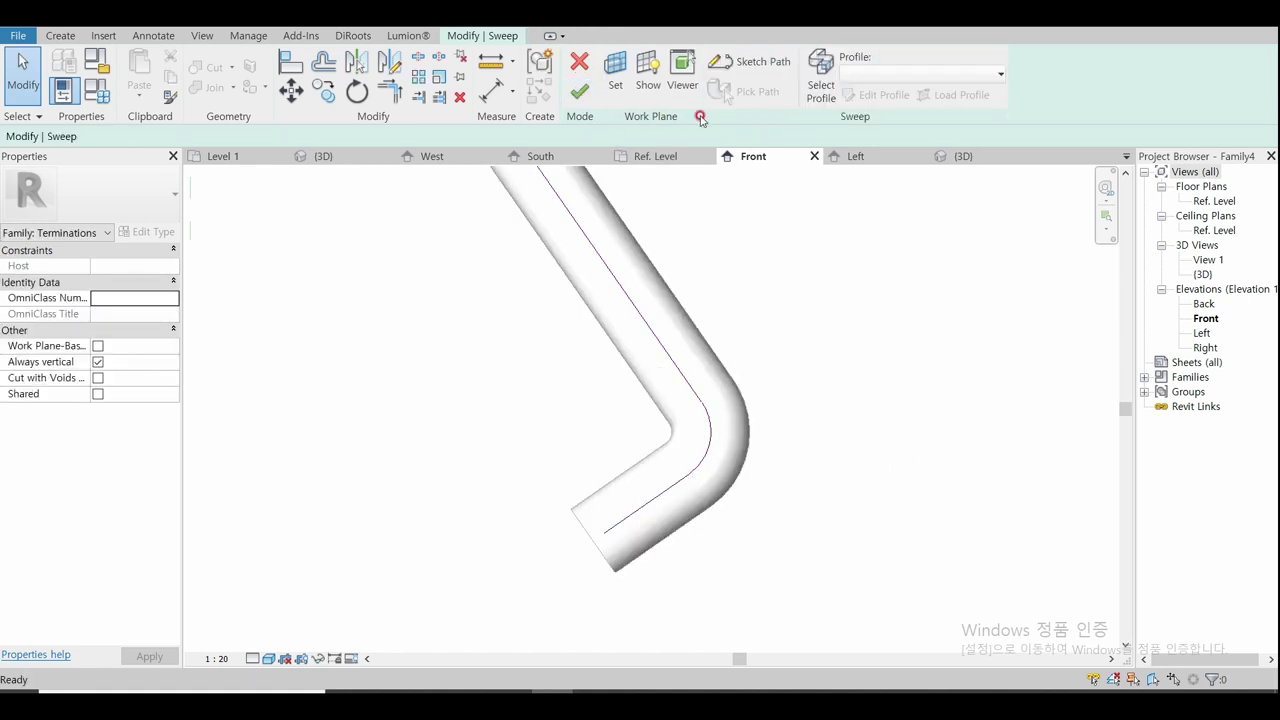
{"action": "left_click", "coordinate": [581, 92]}
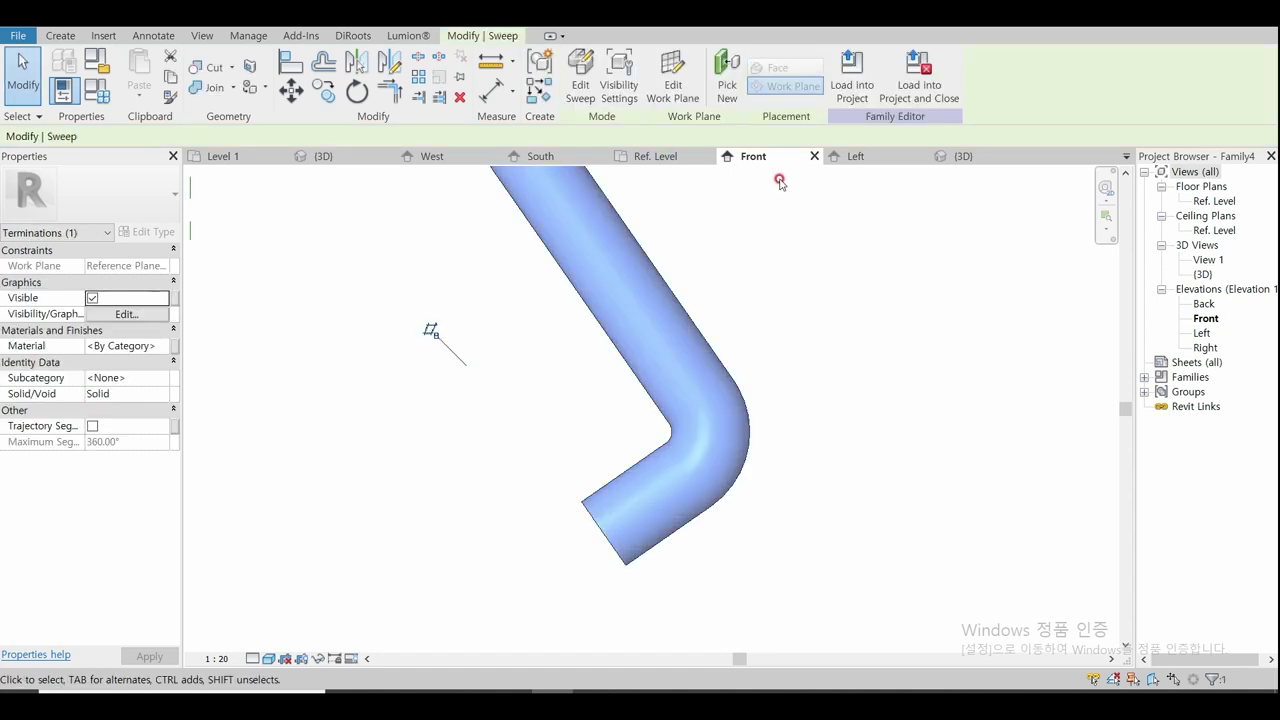
{"action": "left_click", "coordinate": [852, 90]}
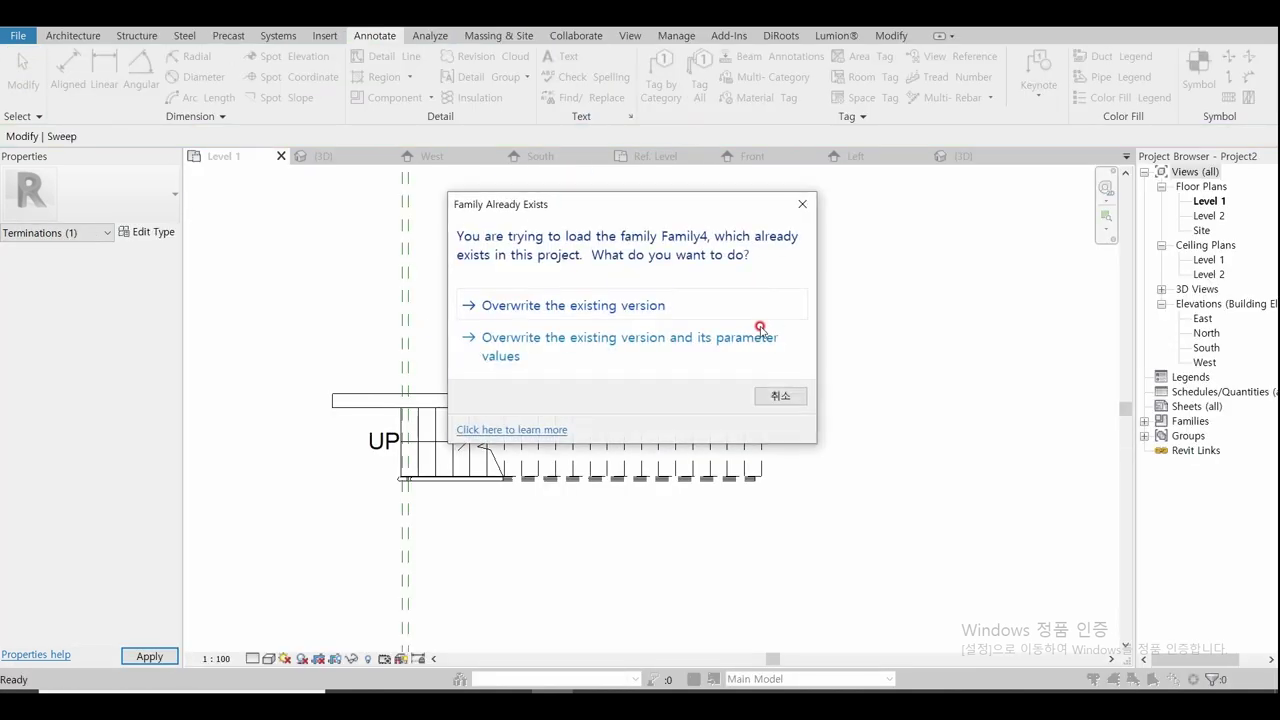
Step: Overwrite the existing Family4, inspect the railing end in 3D, then open the South elevation
{"action": "left_click", "coordinate": [585, 343]}
{"action": "left_click", "coordinate": [355, 158]}
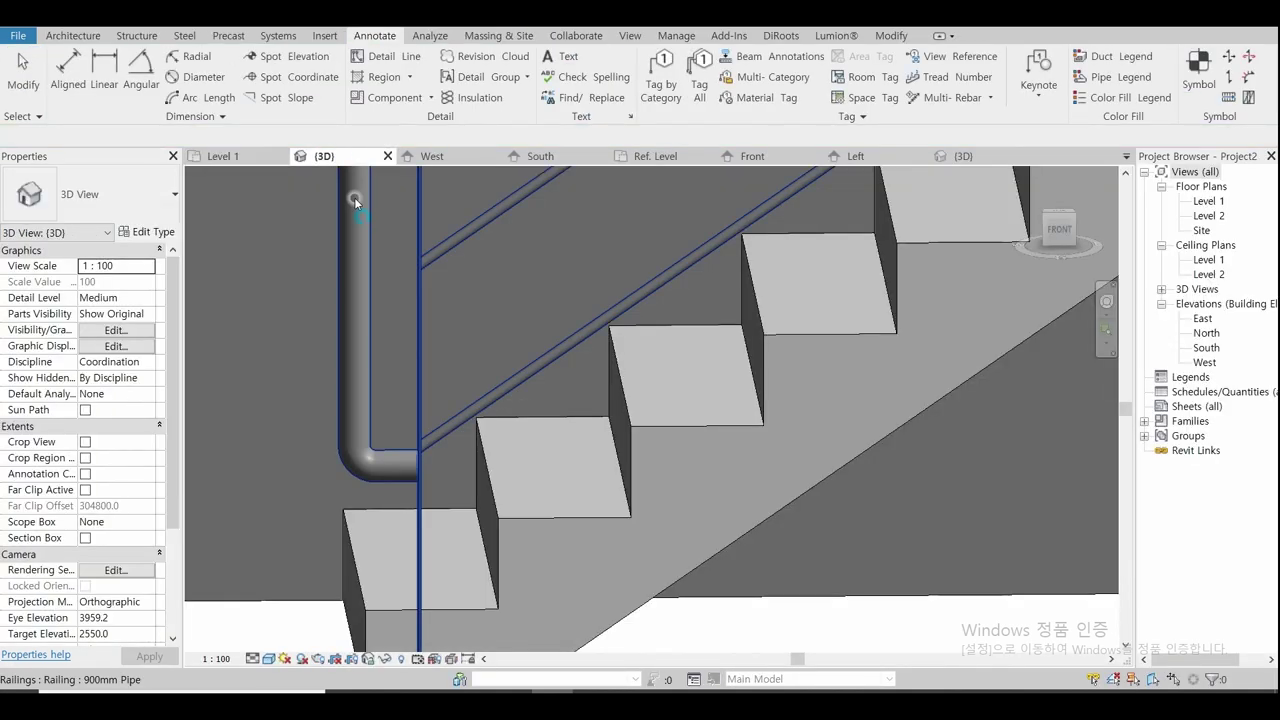
{"action": "scroll", "coordinate": [600, 480], "scroll_direction": "down", "scroll_amount": 2}
{"action": "scroll", "coordinate": [620, 520], "scroll_direction": "up", "scroll_amount": 2}
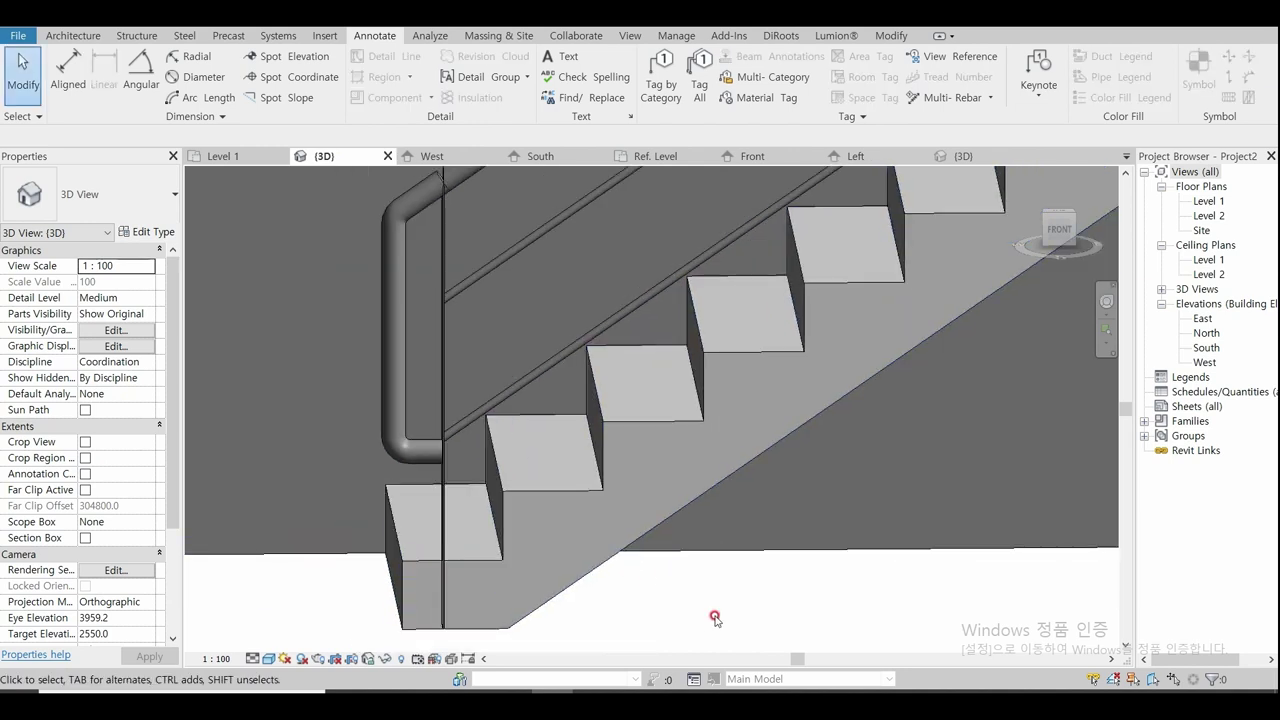
{"action": "middle_click_drag", "start_coordinate": [715, 618], "coordinate": [670, 613], "text": "shift"}
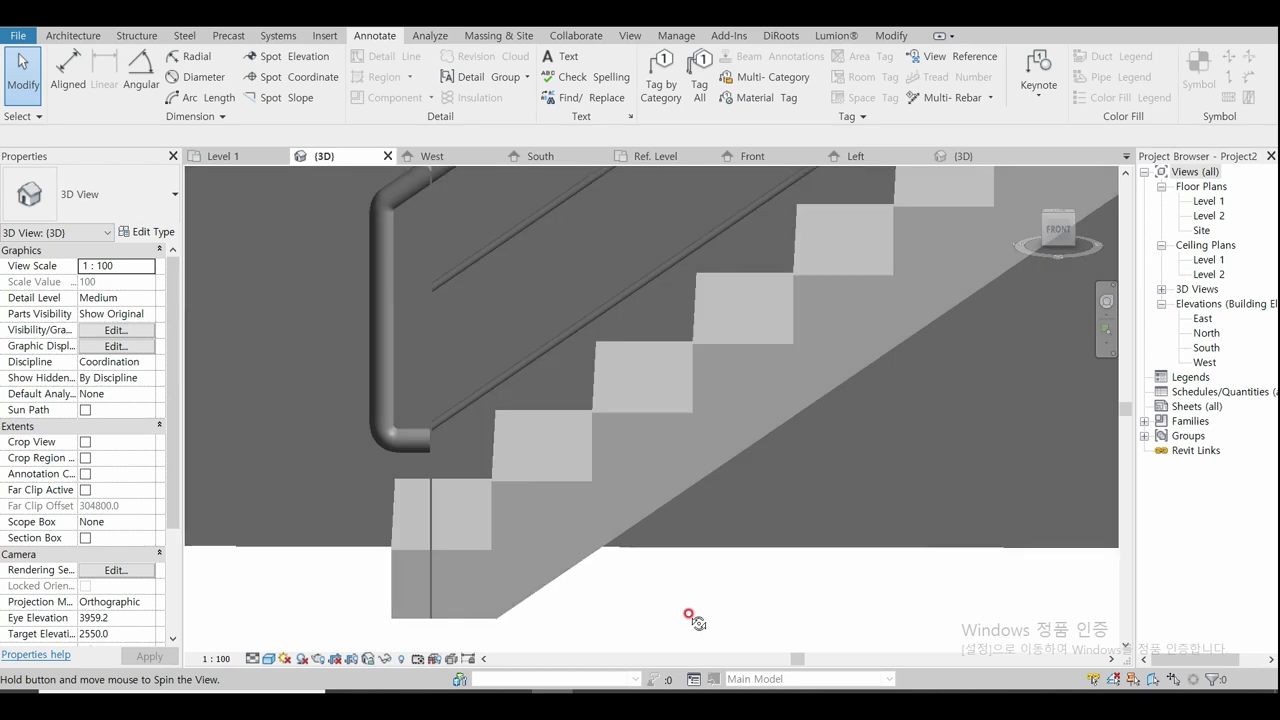
{"action": "middle_click_drag", "start_coordinate": [670, 613], "coordinate": [685, 608], "text": "shift"}
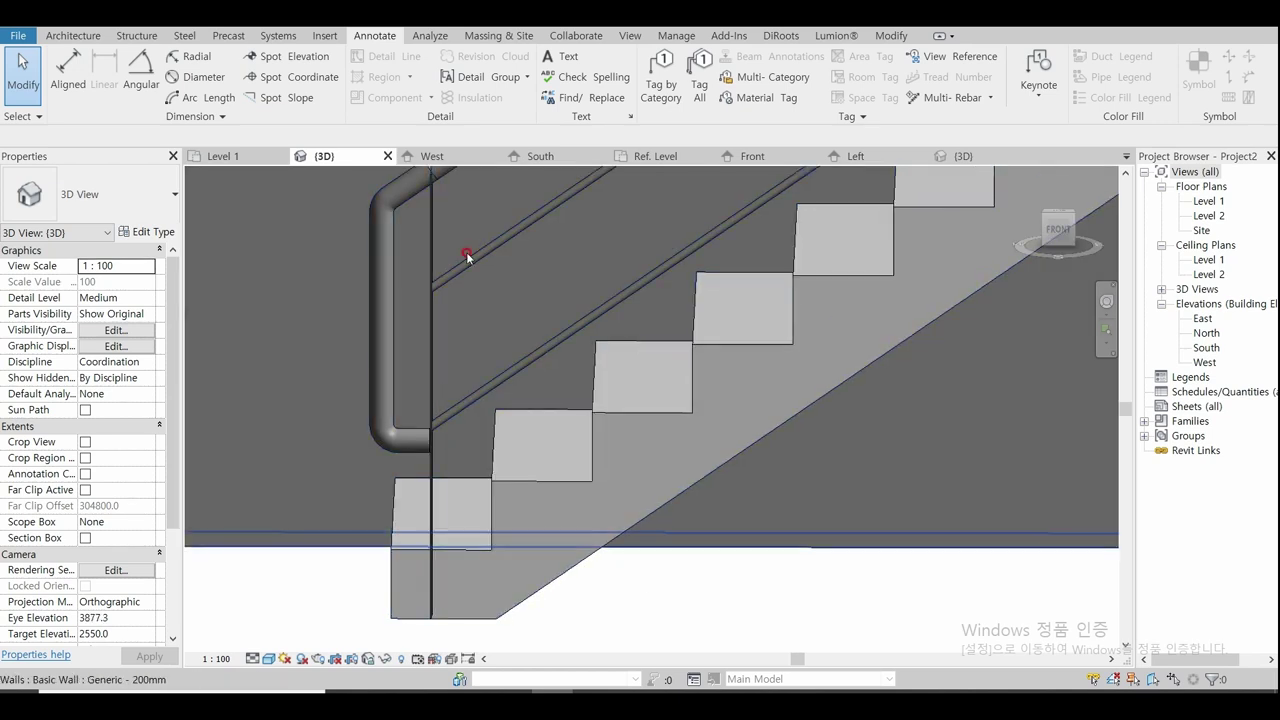
{"action": "left_click", "coordinate": [432, 156]}
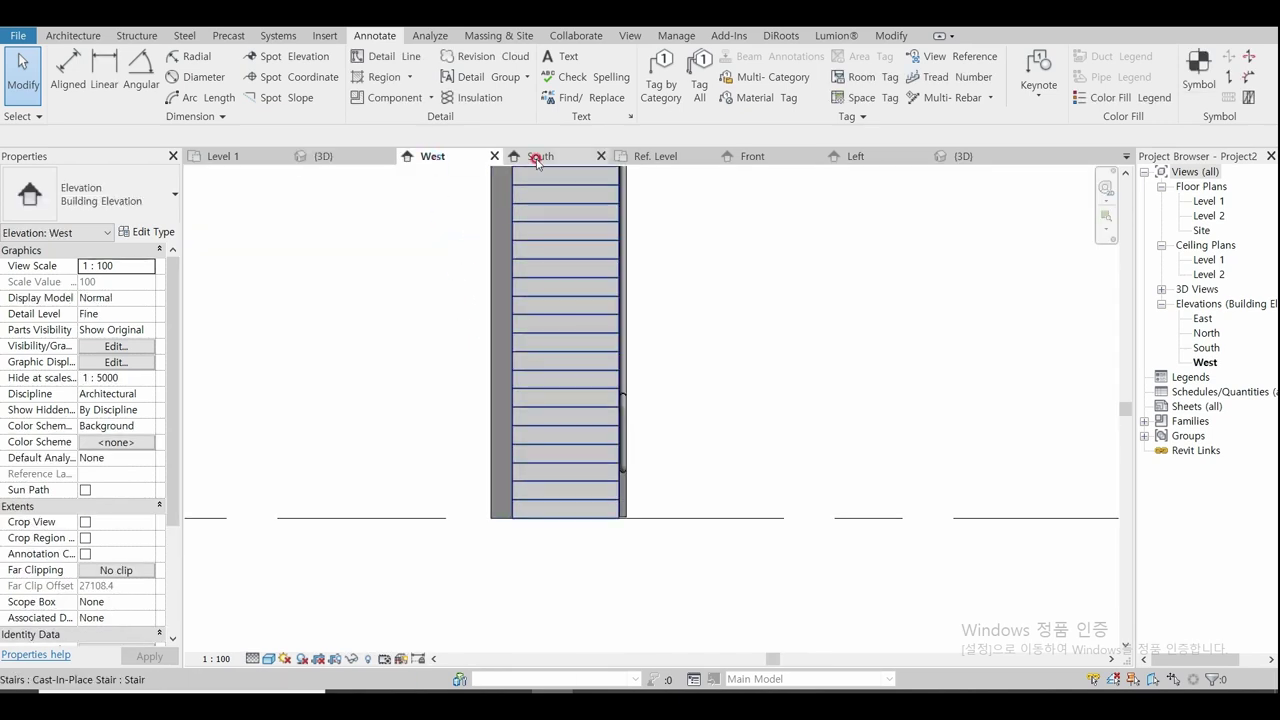
{"action": "left_click", "coordinate": [540, 156]}
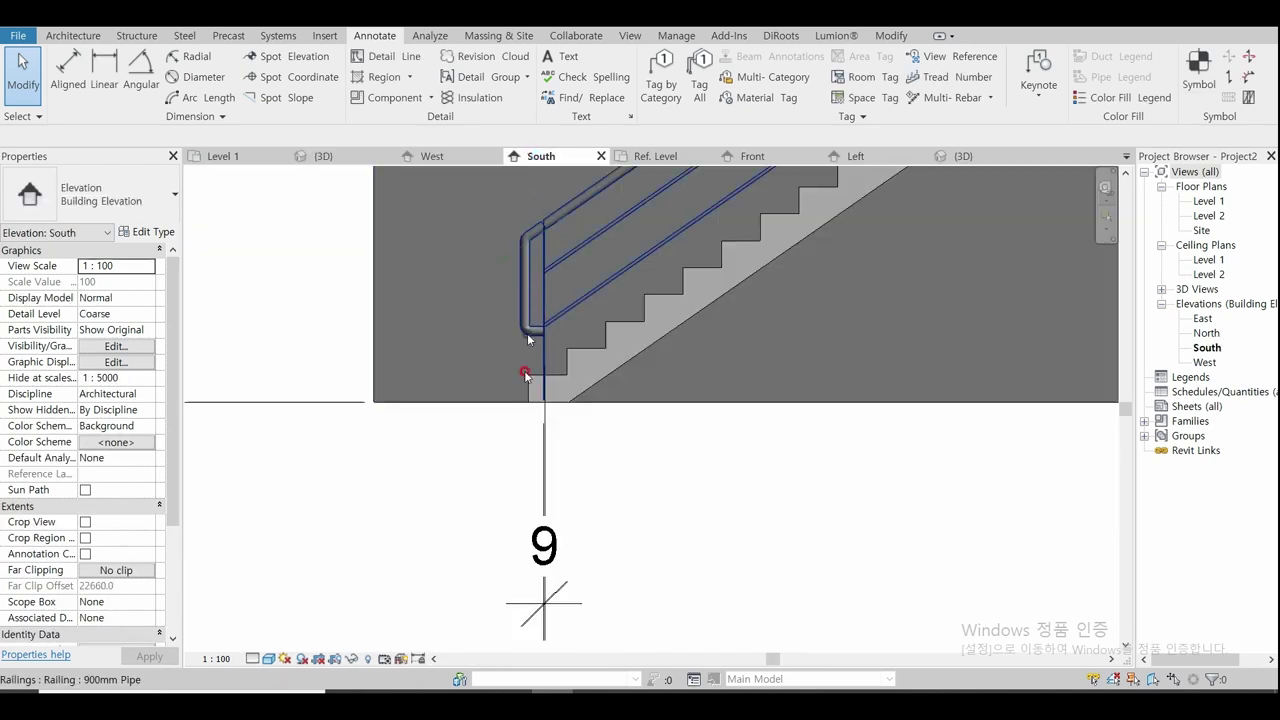
Step: Zoom to the rail bend and draw a horizontal reference plane from the pipe end
{"action": "left_click", "coordinate": [486, 537]}
{"action": "key", "text": "Escape"}
{"action": "scroll", "coordinate": [549, 354], "scroll_direction": "up", "scroll_amount": 3}
{"action": "scroll", "coordinate": [549, 354], "scroll_direction": "up", "scroll_amount": 3}
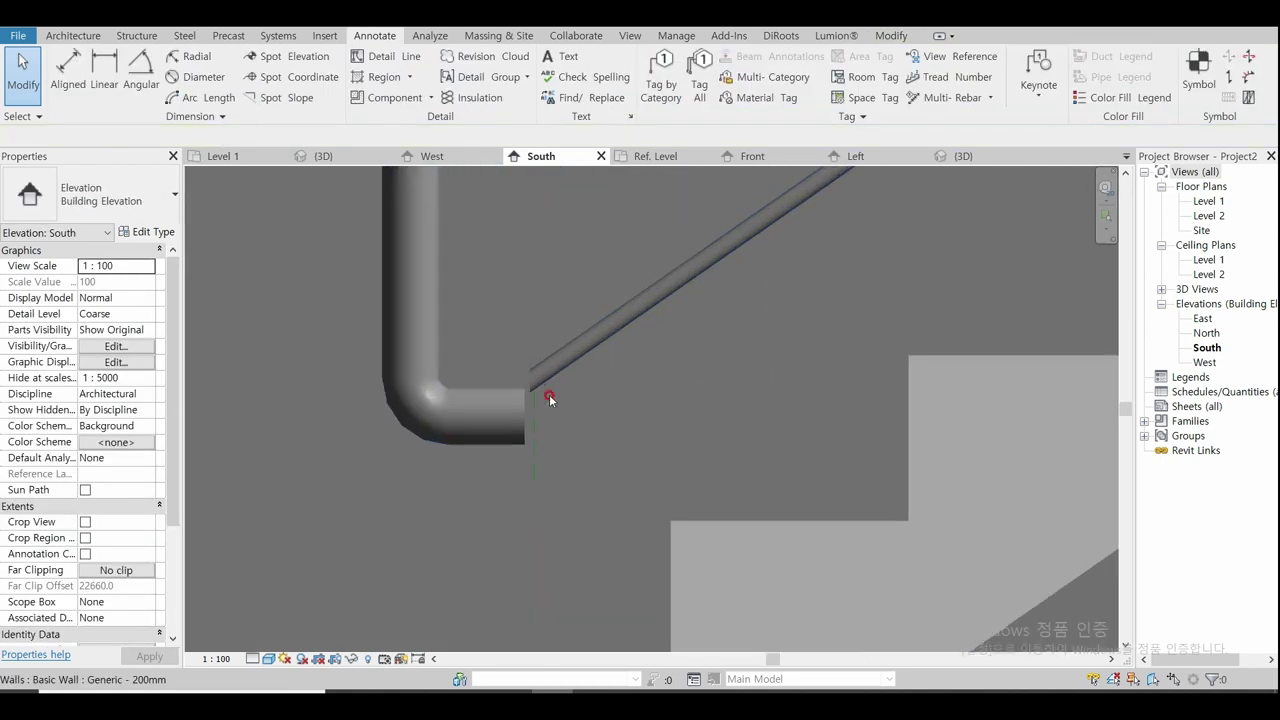
{"action": "scroll", "coordinate": [551, 397], "scroll_direction": "up", "scroll_amount": 2}
{"action": "scroll", "coordinate": [531, 417], "scroll_direction": "up", "scroll_amount": 1}
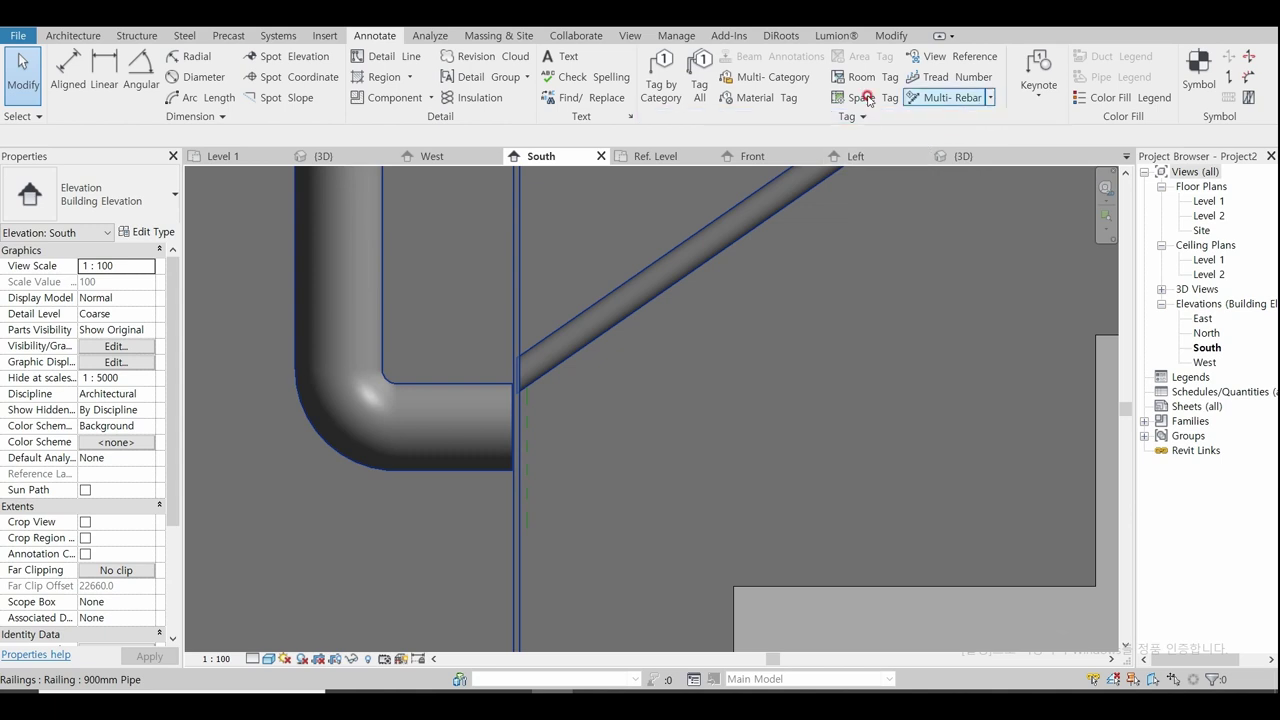
{"action": "left_click", "coordinate": [78, 42]}
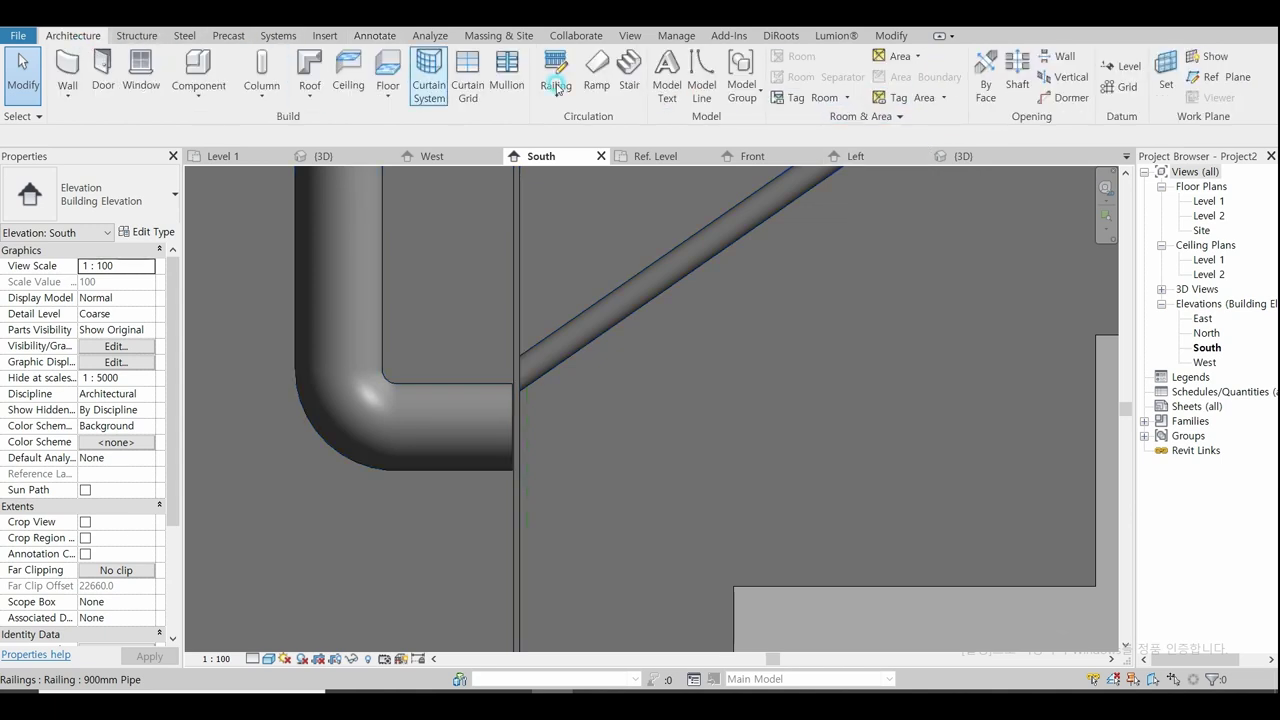
{"action": "left_click", "coordinate": [1210, 77]}
{"action": "scroll", "coordinate": [485, 455], "scroll_direction": "up", "scroll_amount": 3}
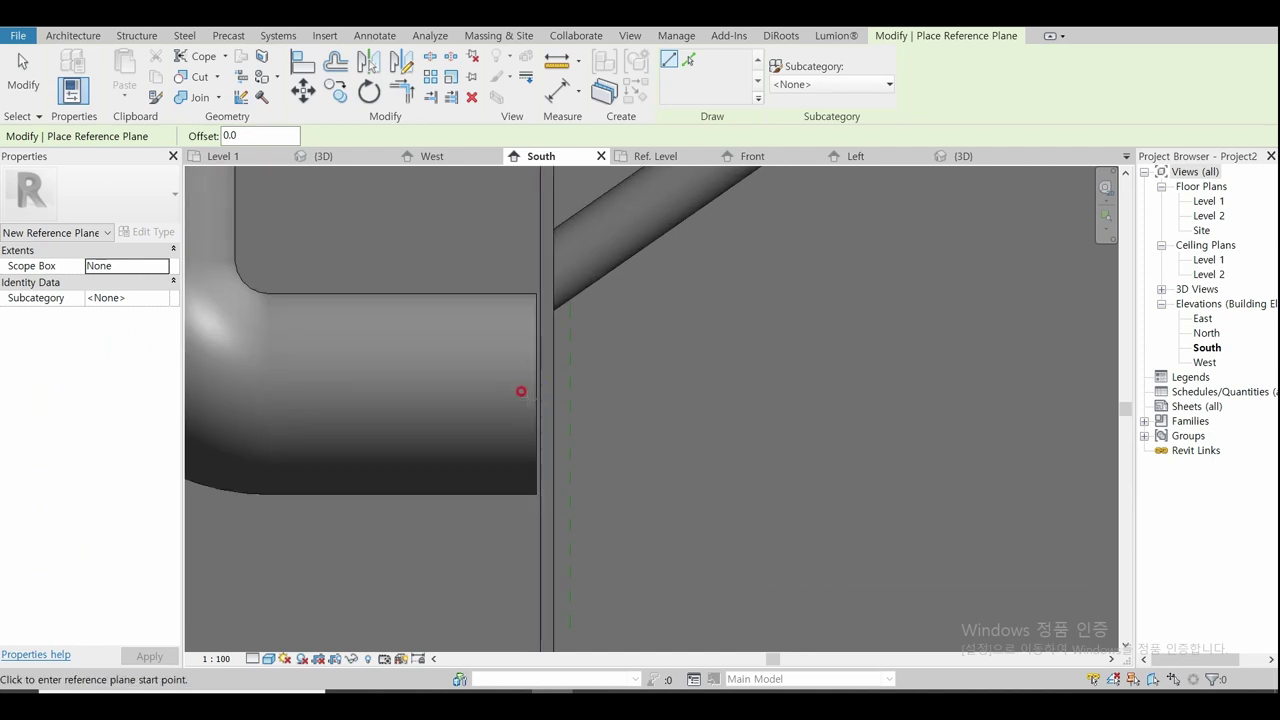
{"action": "left_click", "coordinate": [539, 395]}
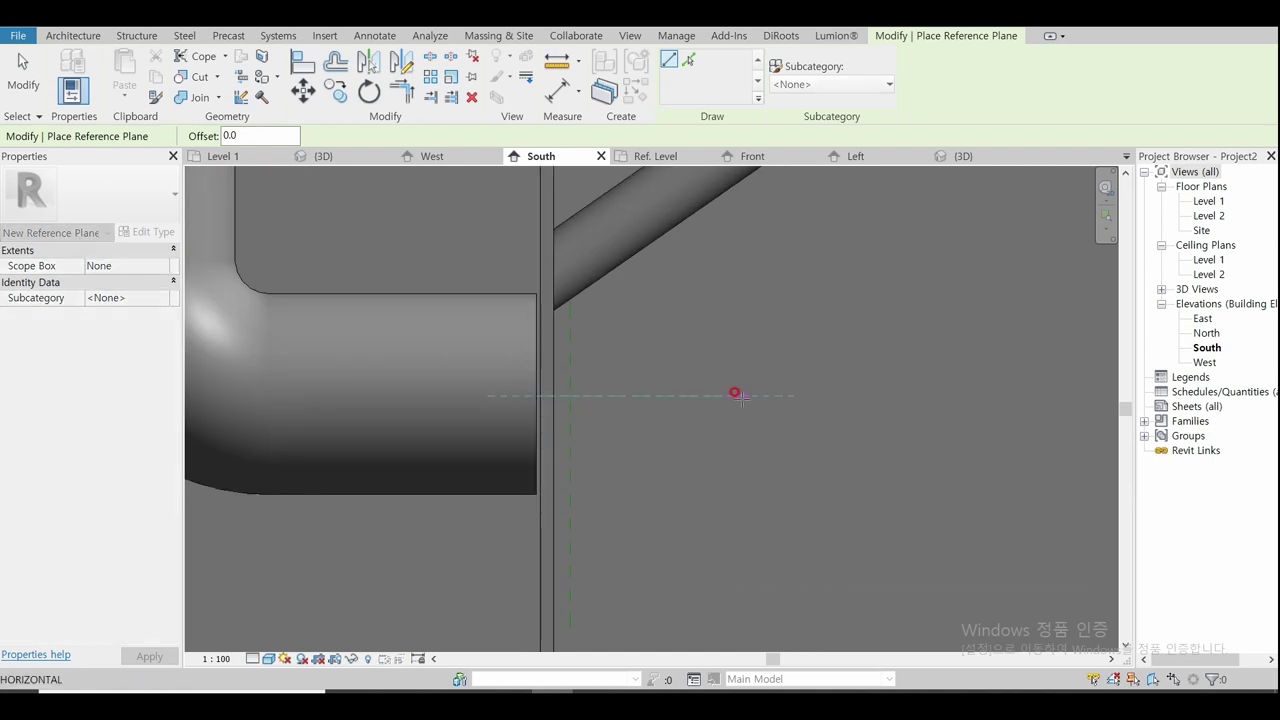
{"action": "left_click", "coordinate": [735, 395]}
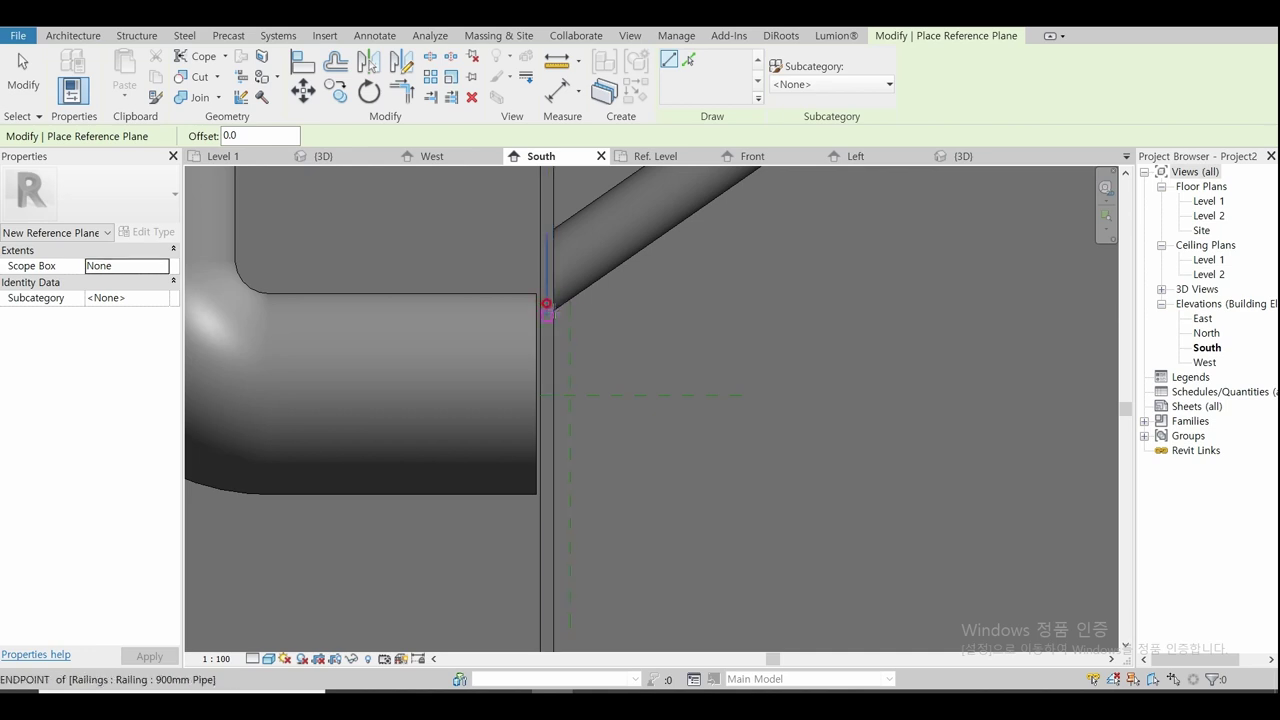
Step: Draw two more horizontal reference planes, at and above the sloped rail junction
{"action": "scroll", "coordinate": [548, 300], "scroll_direction": "up", "scroll_amount": 2}
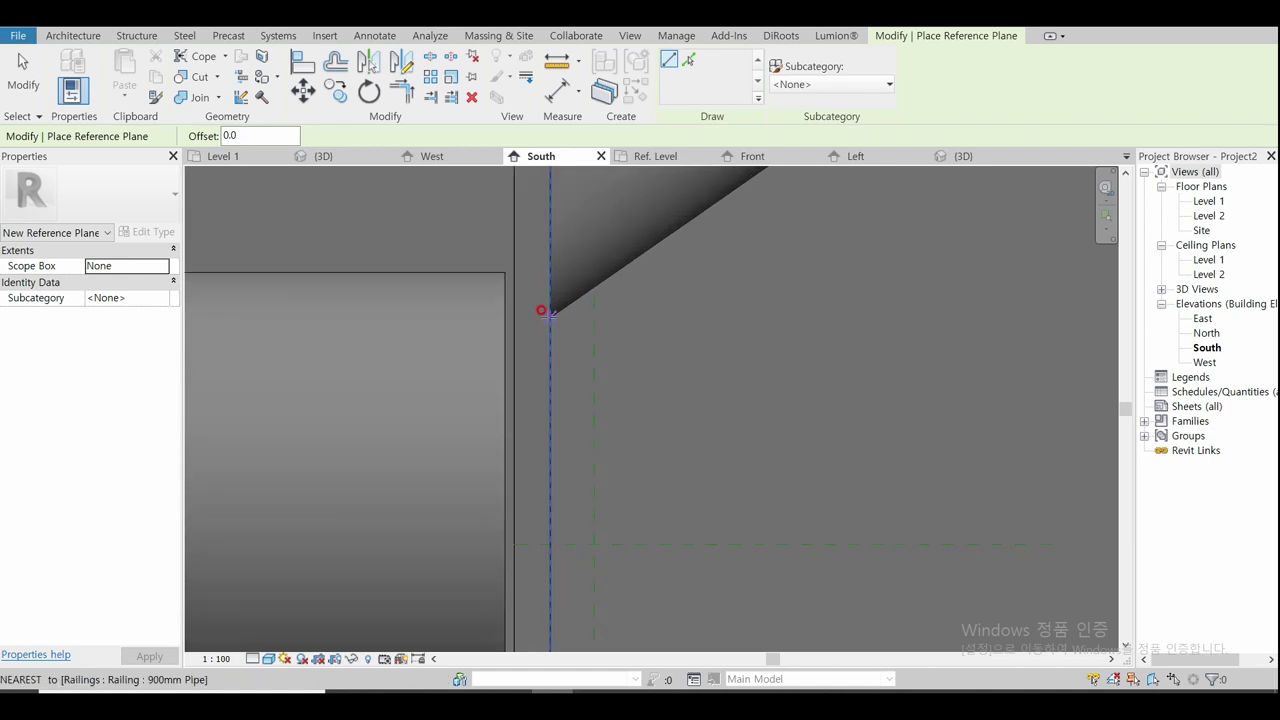
{"action": "left_click", "coordinate": [541, 310]}
{"action": "key", "text": "Escape"}
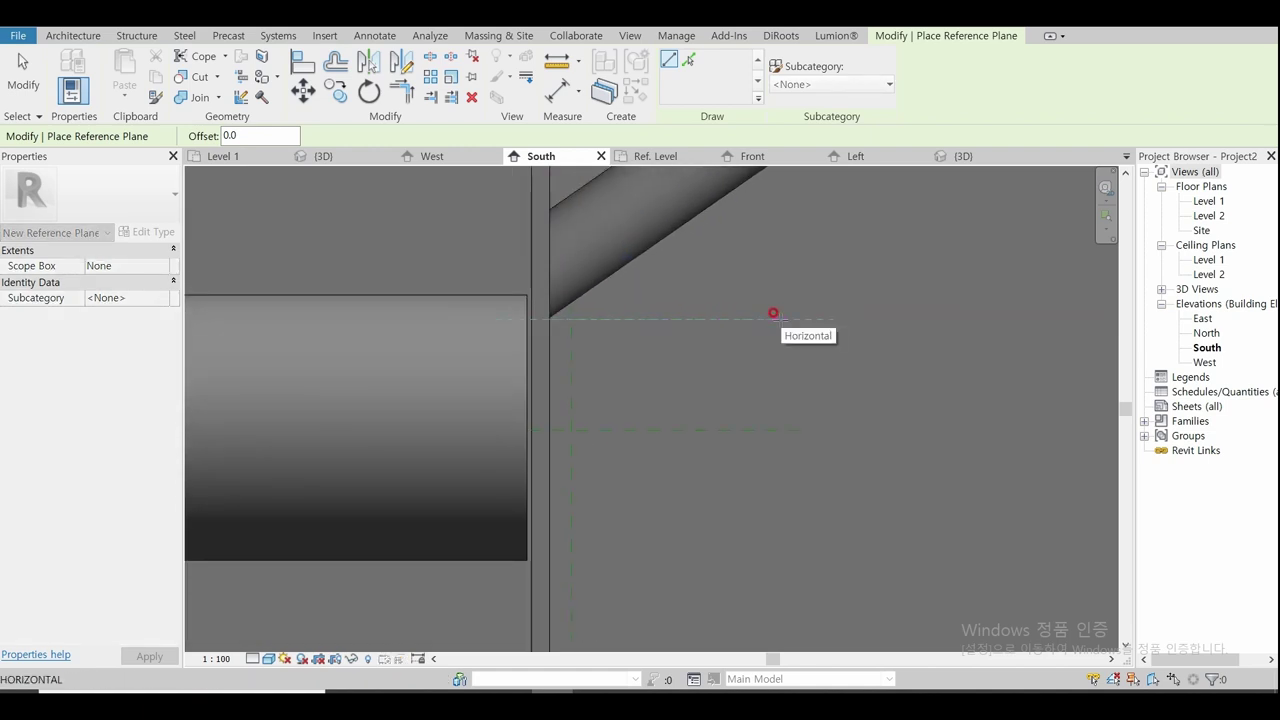
{"action": "left_click", "coordinate": [773, 313]}
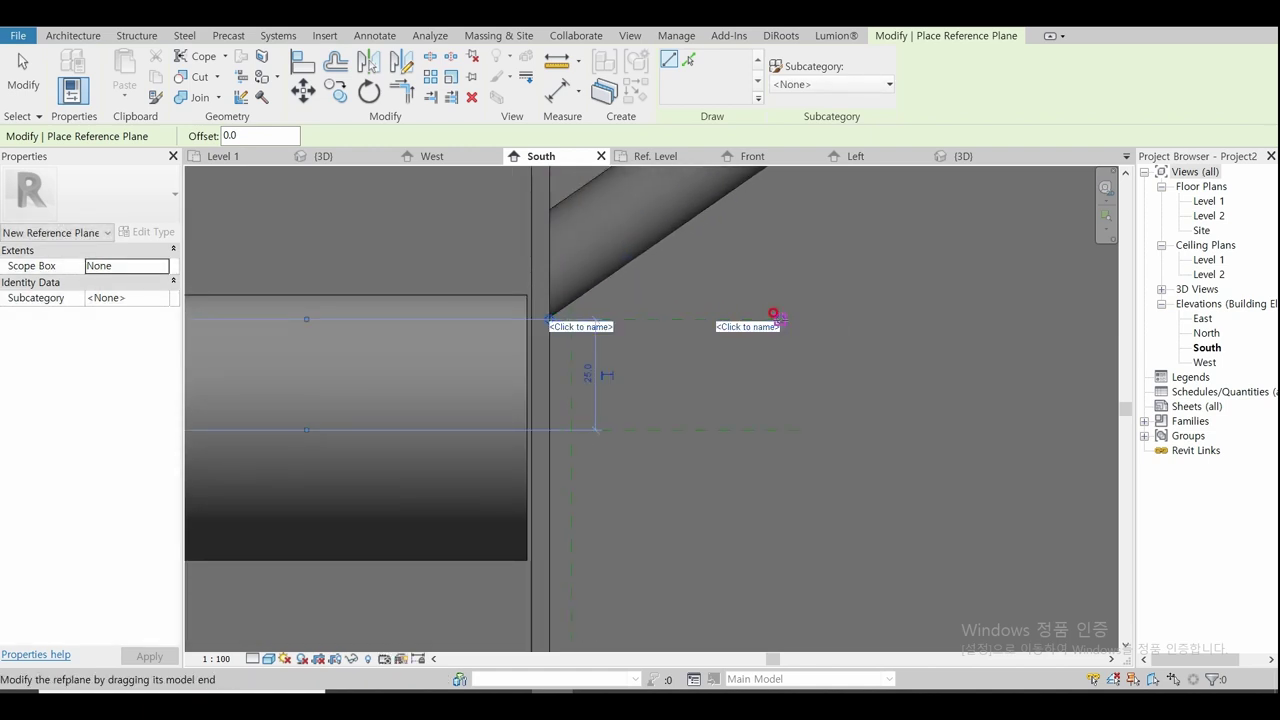
{"action": "key", "text": "Escape"}
{"action": "key", "text": "Escape"}
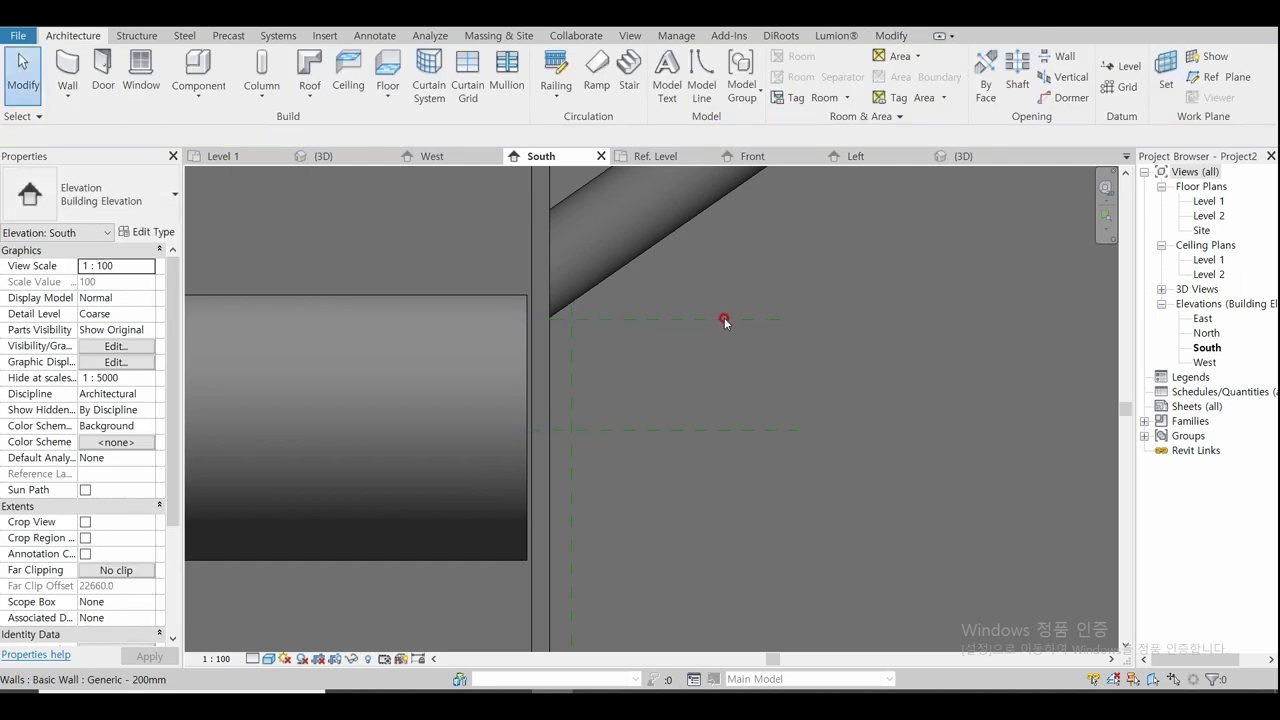
{"action": "left_click", "coordinate": [1187, 76]}
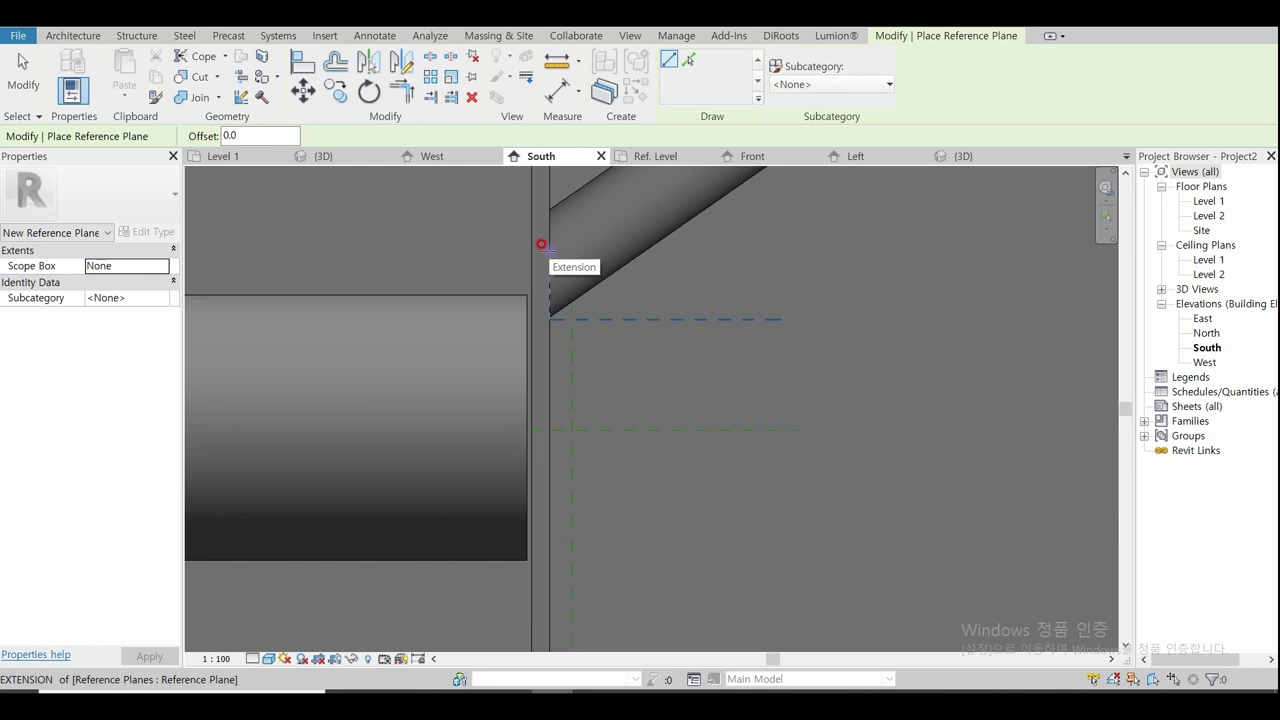
{"action": "left_click", "coordinate": [541, 244]}
{"action": "left_click", "coordinate": [746, 241]}
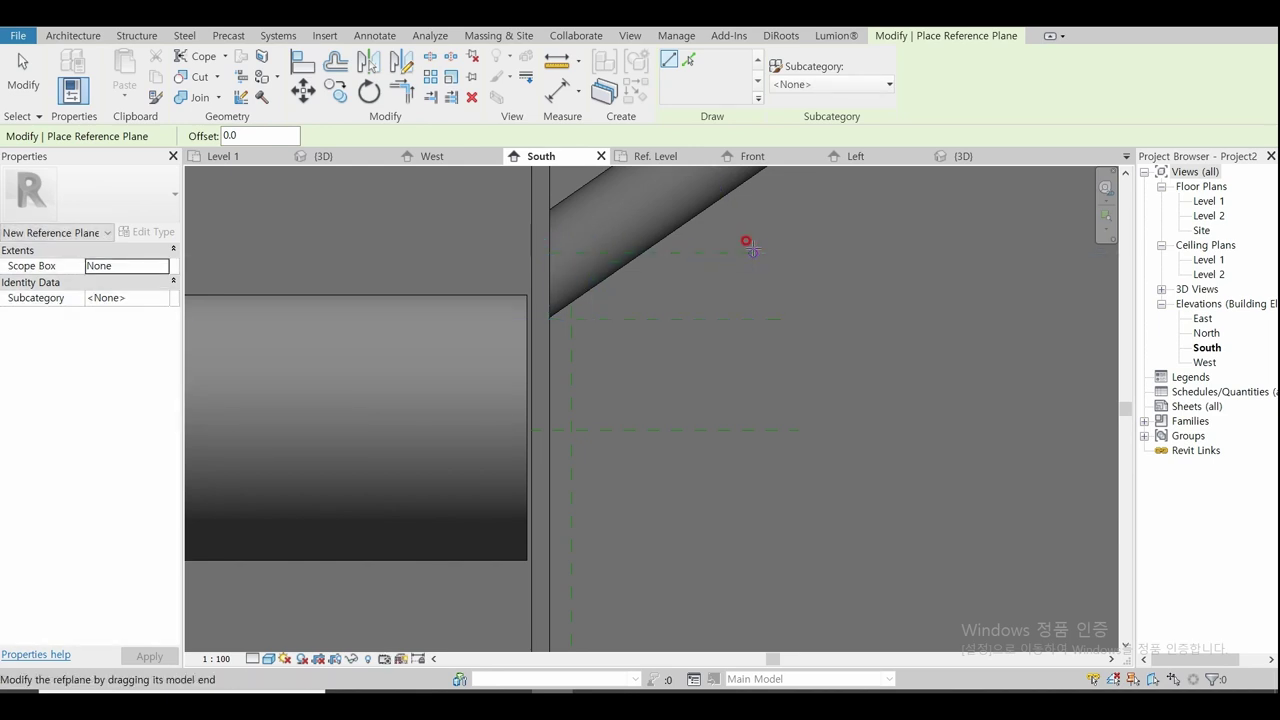
{"action": "key", "text": "Escape"}
{"action": "key", "text": "Escape"}
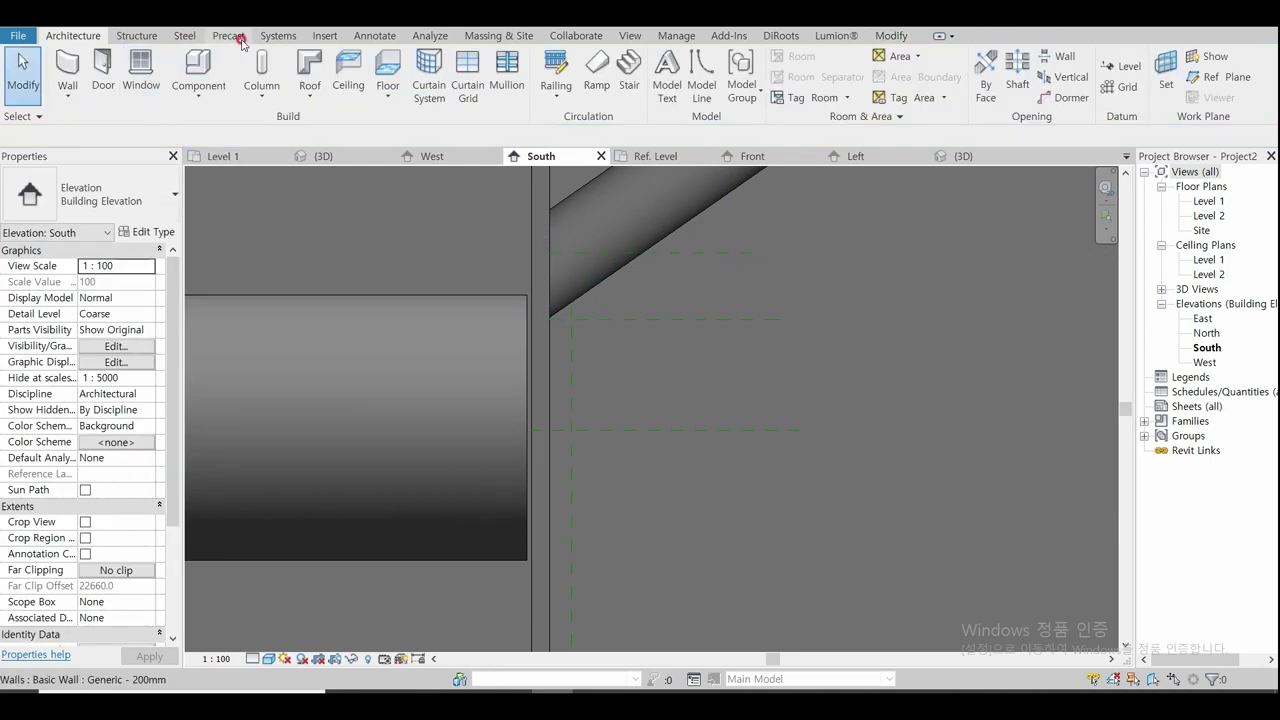
Step: Place an aligned 40 mm dimension between the planes at the bend, then select the 900mm Pipe railing
{"action": "left_click", "coordinate": [375, 35]}
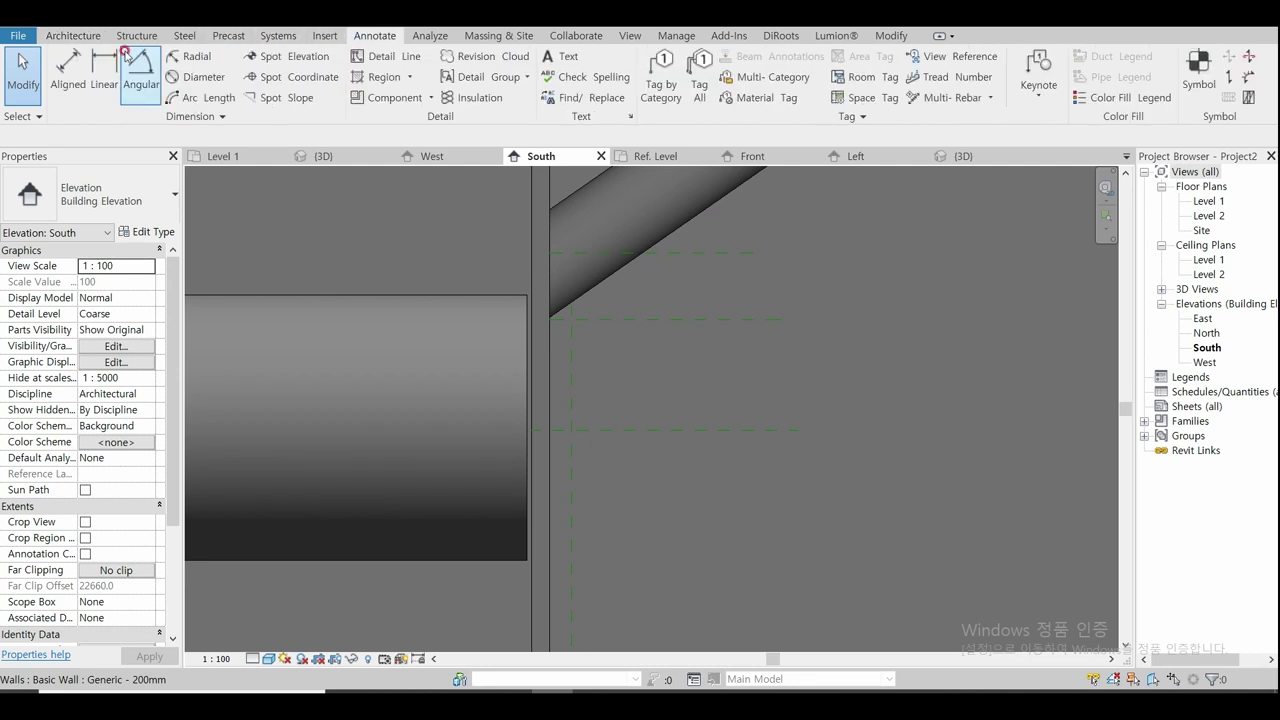
{"action": "left_click", "coordinate": [67, 73]}
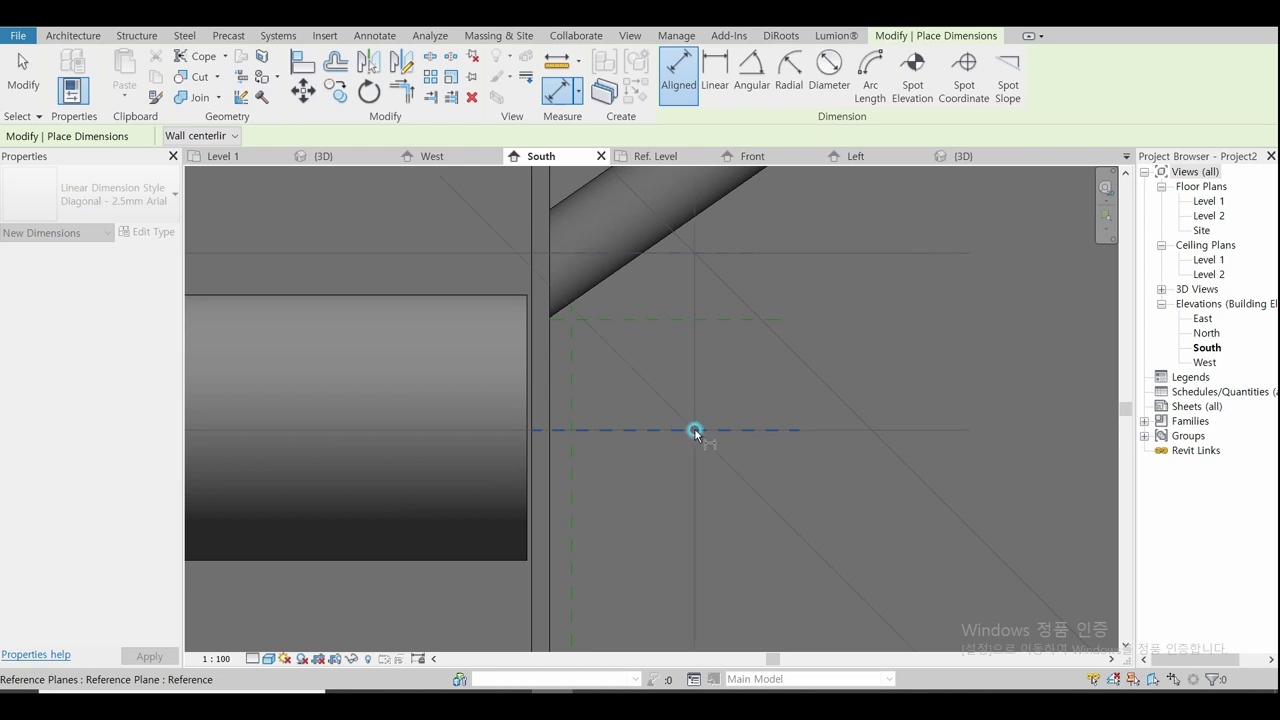
{"action": "scroll", "coordinate": [695, 432], "scroll_direction": "down", "scroll_amount": 2}
{"action": "scroll", "coordinate": [703, 429], "scroll_direction": "down", "scroll_amount": 2}
{"action": "scroll", "coordinate": [706, 426], "scroll_direction": "down", "scroll_amount": 2}
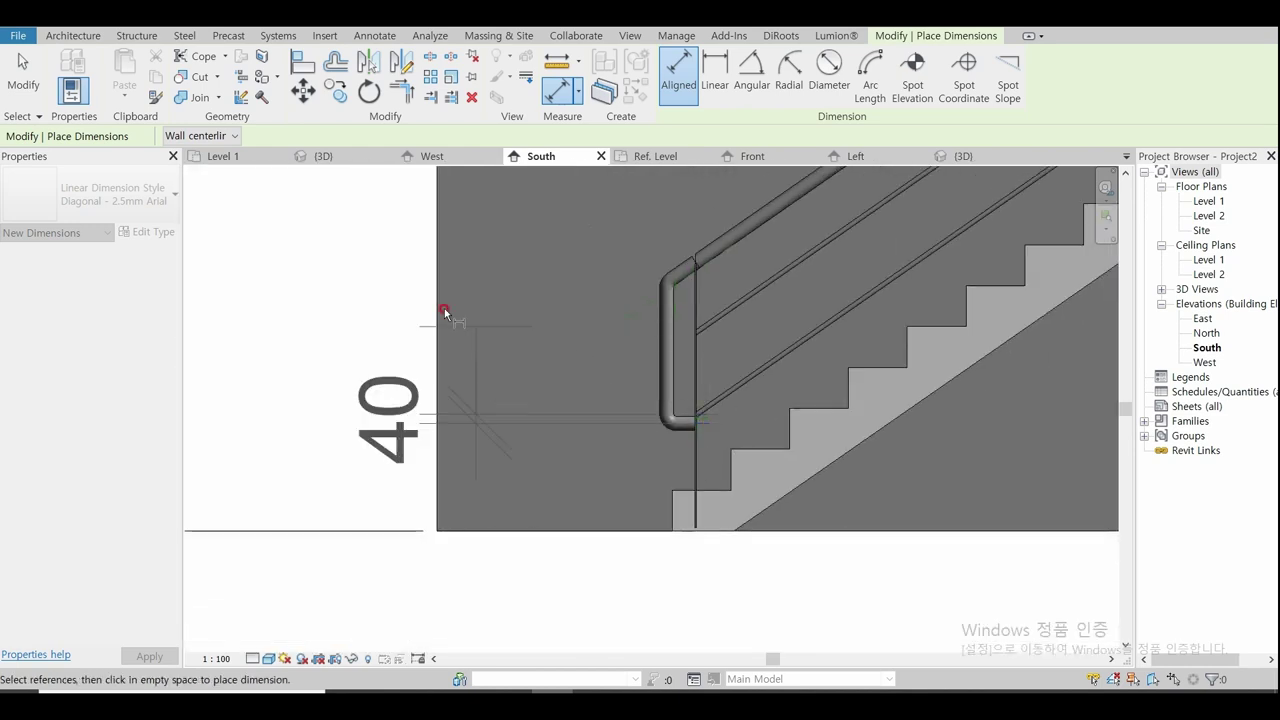
{"action": "key", "text": "Escape"}
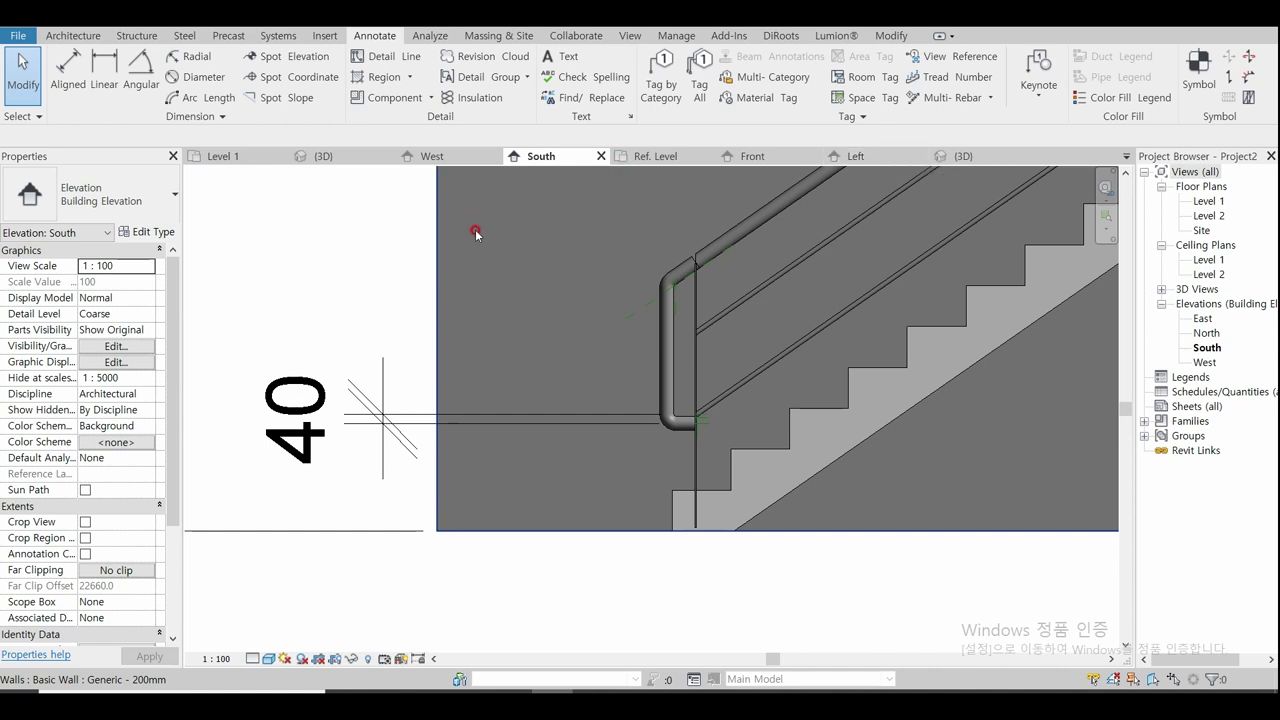
{"action": "scroll", "coordinate": [446, 466], "scroll_direction": "down", "scroll_amount": 2}
{"action": "left_click", "coordinate": [657, 288]}
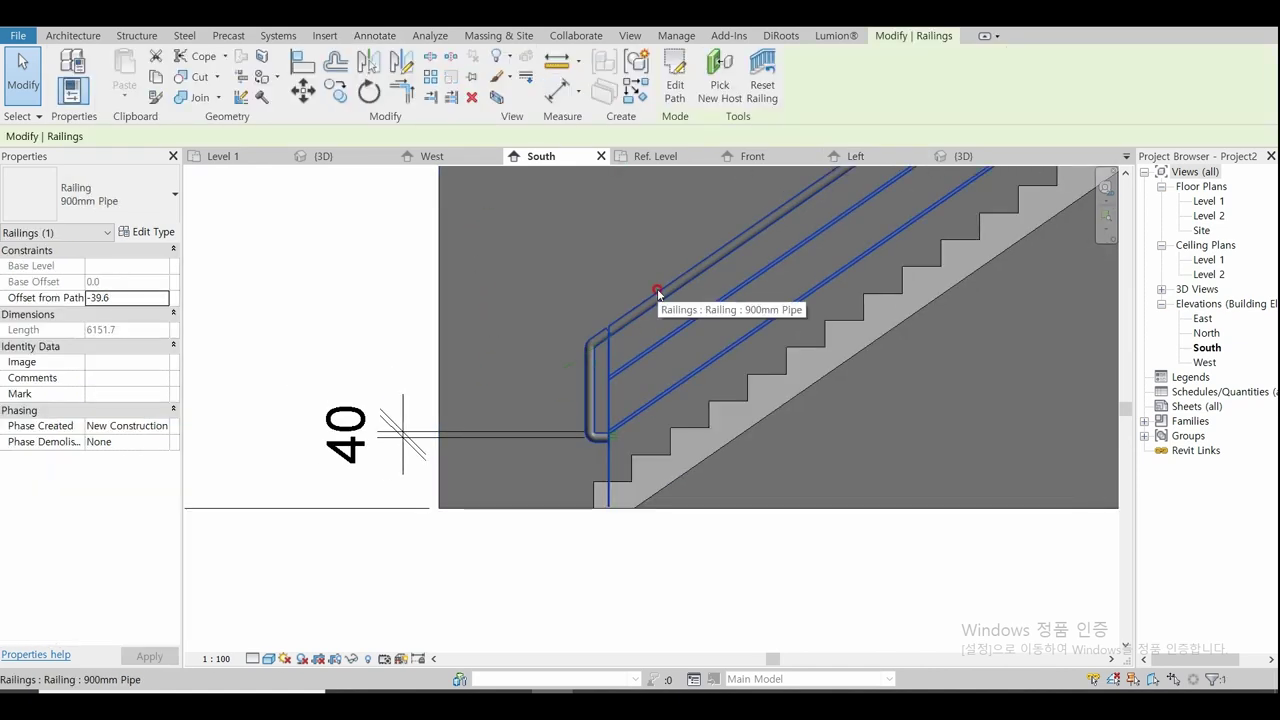
Step: In the 900mm Pipe type's Rail Structure, change Rail 2 Height to 210 and confirm both dialogs
{"action": "left_click", "coordinate": [148, 234]}
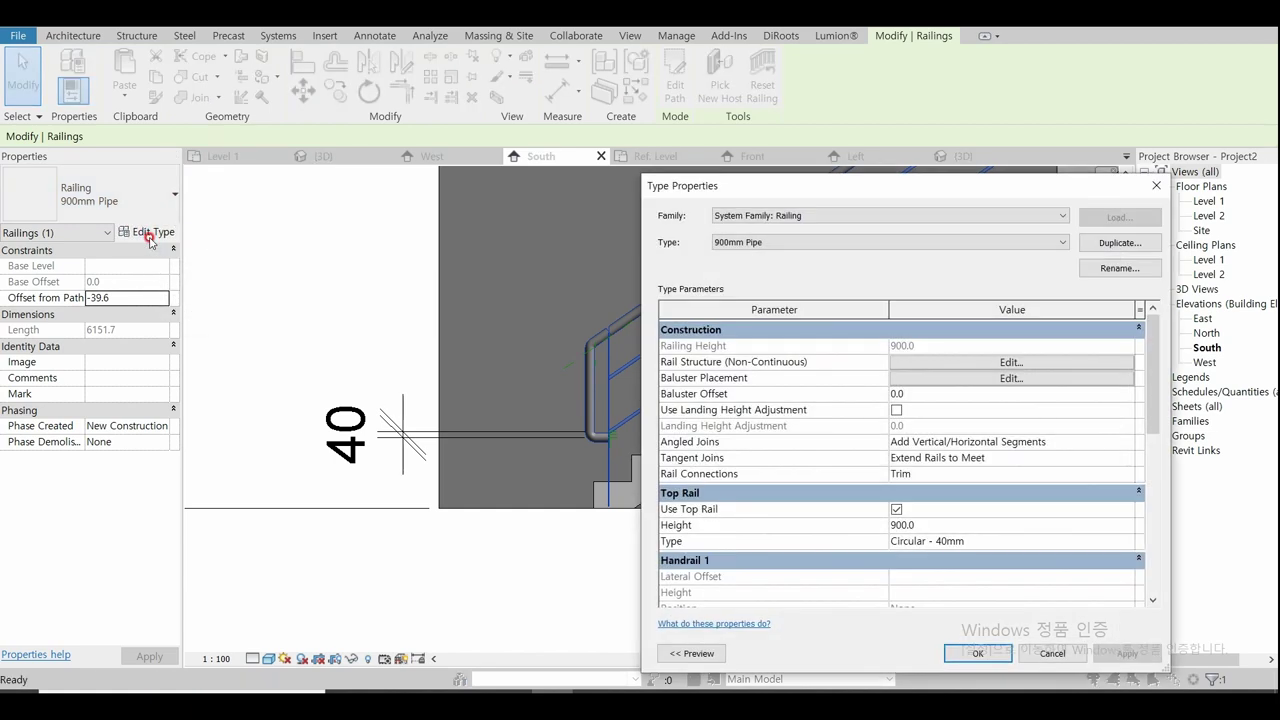
{"action": "left_click", "coordinate": [966, 364]}
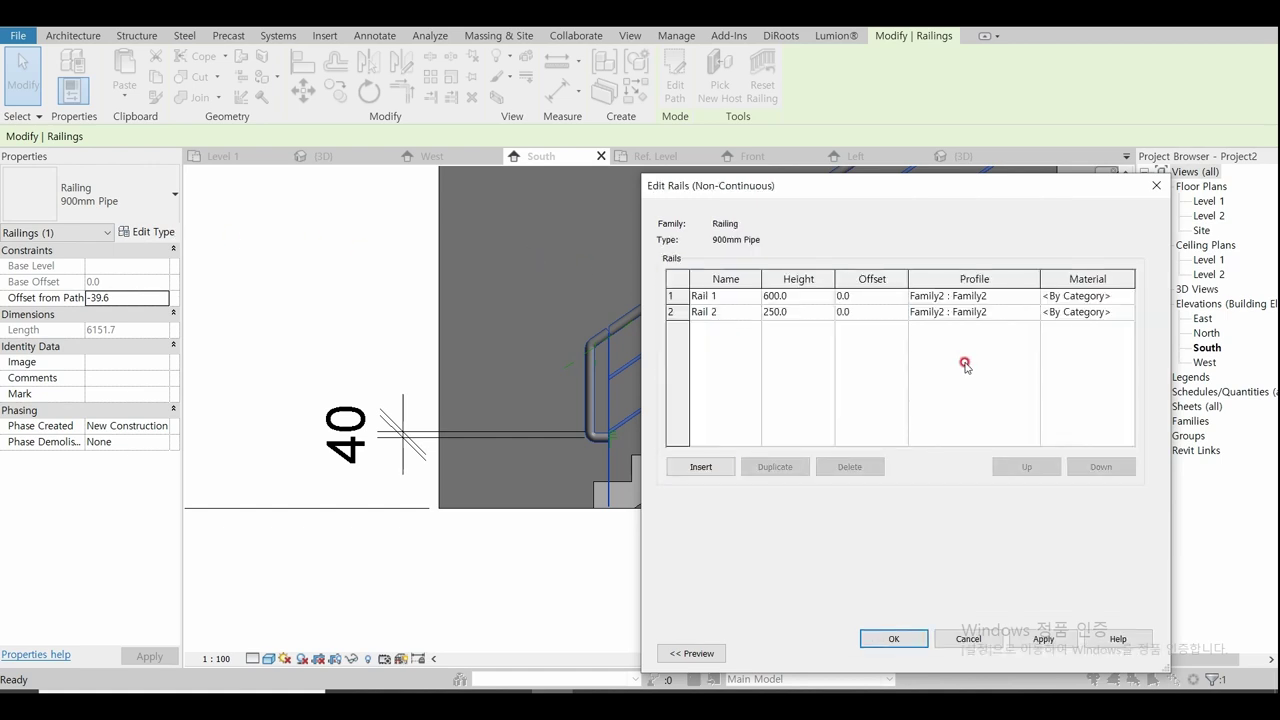
{"action": "left_click", "coordinate": [814, 313]}
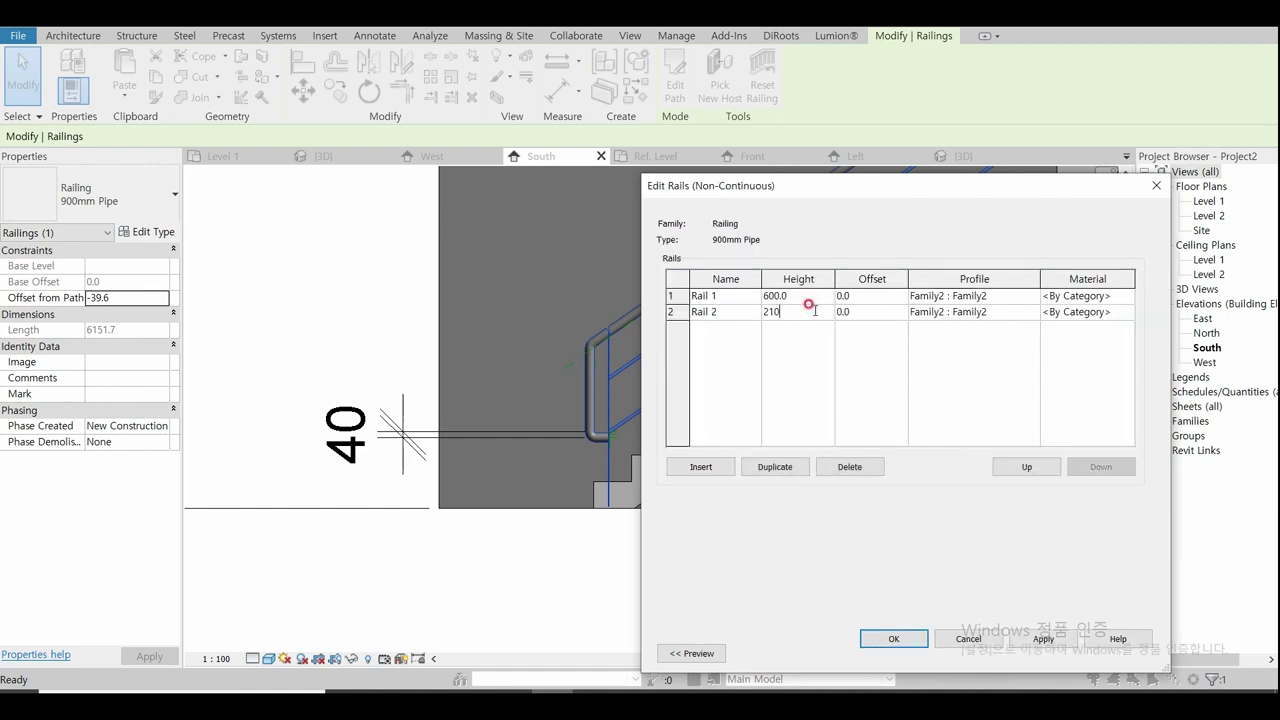
{"action": "left_click", "coordinate": [905, 639]}
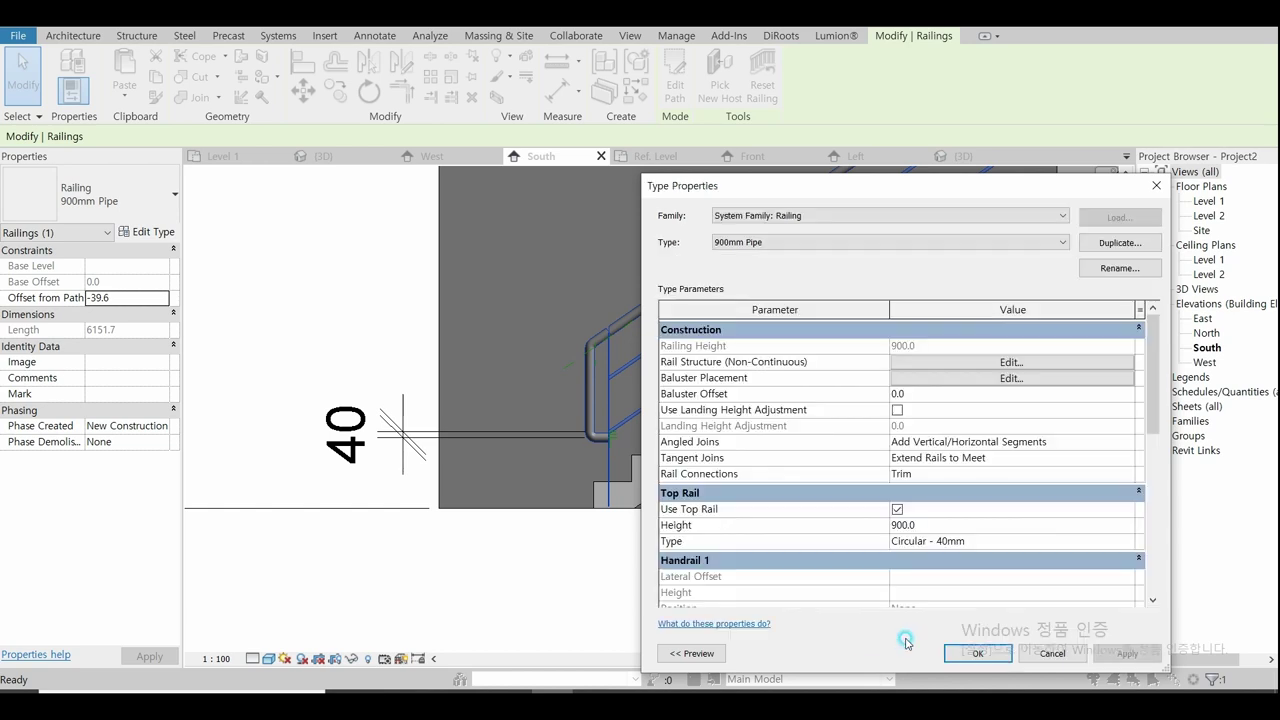
{"action": "left_click", "coordinate": [957, 651]}
Step: Zoom in on the railing bend in the South elevation and check its 40 dimension
{"action": "left_click", "coordinate": [646, 560]}
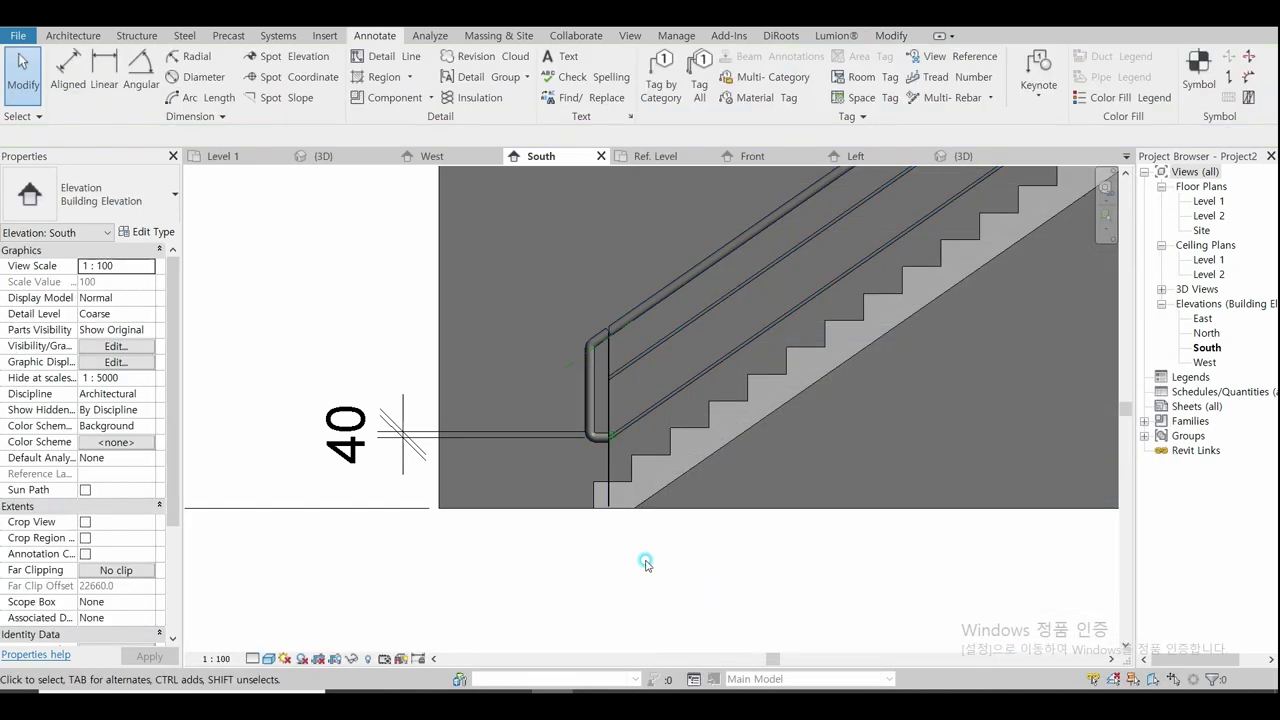
{"action": "scroll", "coordinate": [620, 443], "scroll_direction": "up", "scroll_amount": 3}
{"action": "scroll", "coordinate": [620, 443], "scroll_direction": "up", "scroll_amount": 2}
{"action": "scroll", "coordinate": [607, 438], "scroll_direction": "up", "scroll_amount": 4}
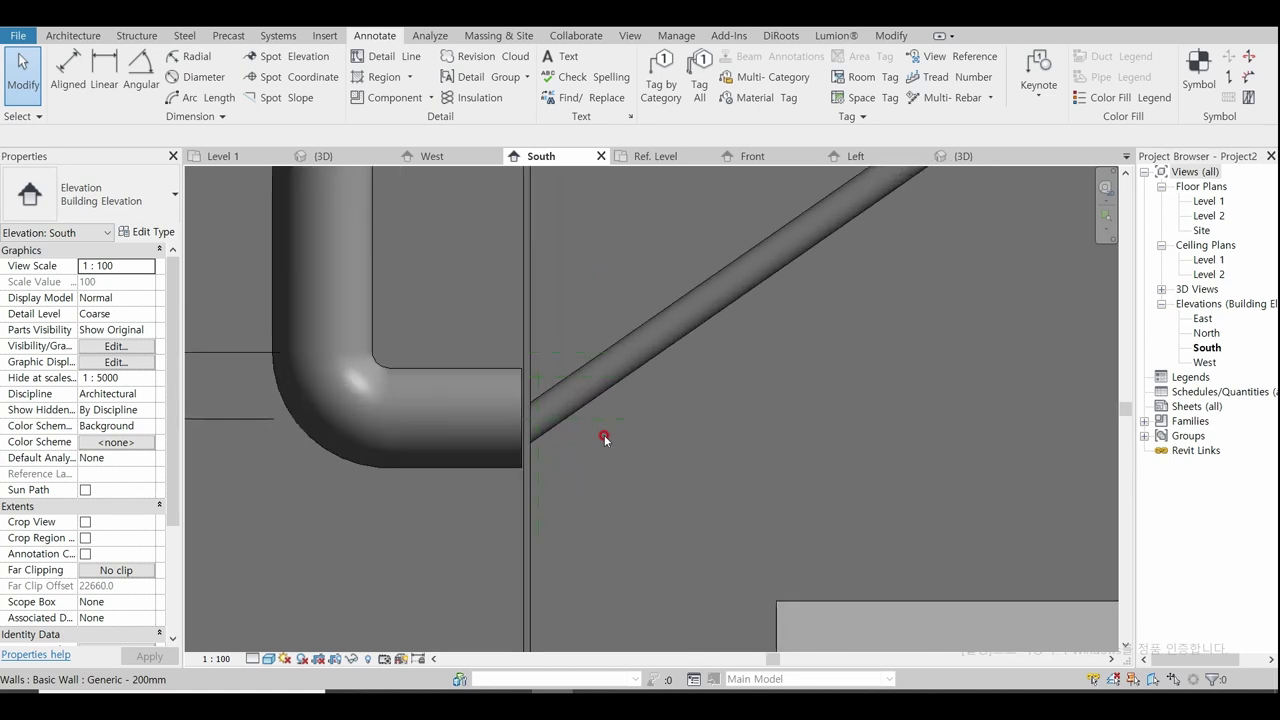
{"action": "scroll", "coordinate": [604, 437], "scroll_direction": "down", "scroll_amount": 2}
{"action": "scroll", "coordinate": [604, 437], "scroll_direction": "down", "scroll_amount": 2}
{"action": "scroll", "coordinate": [604, 437], "scroll_direction": "down", "scroll_amount": 2}
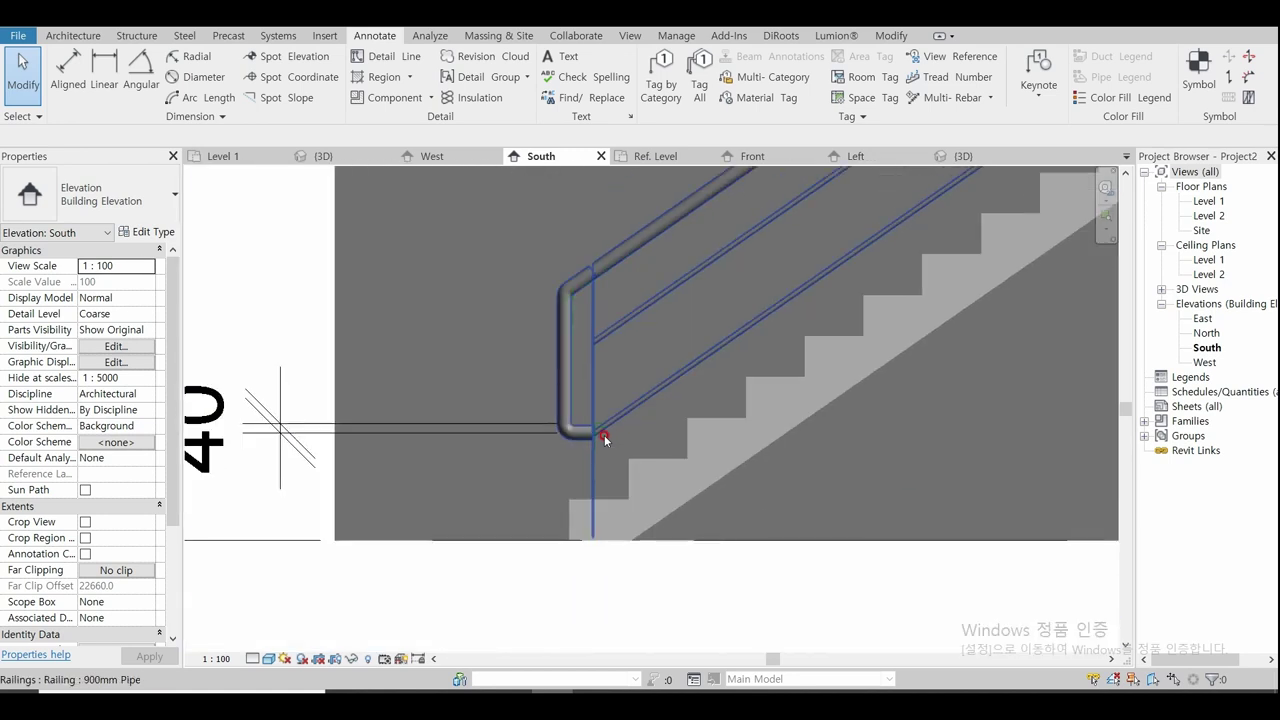
{"action": "left_click", "coordinate": [260, 431]}
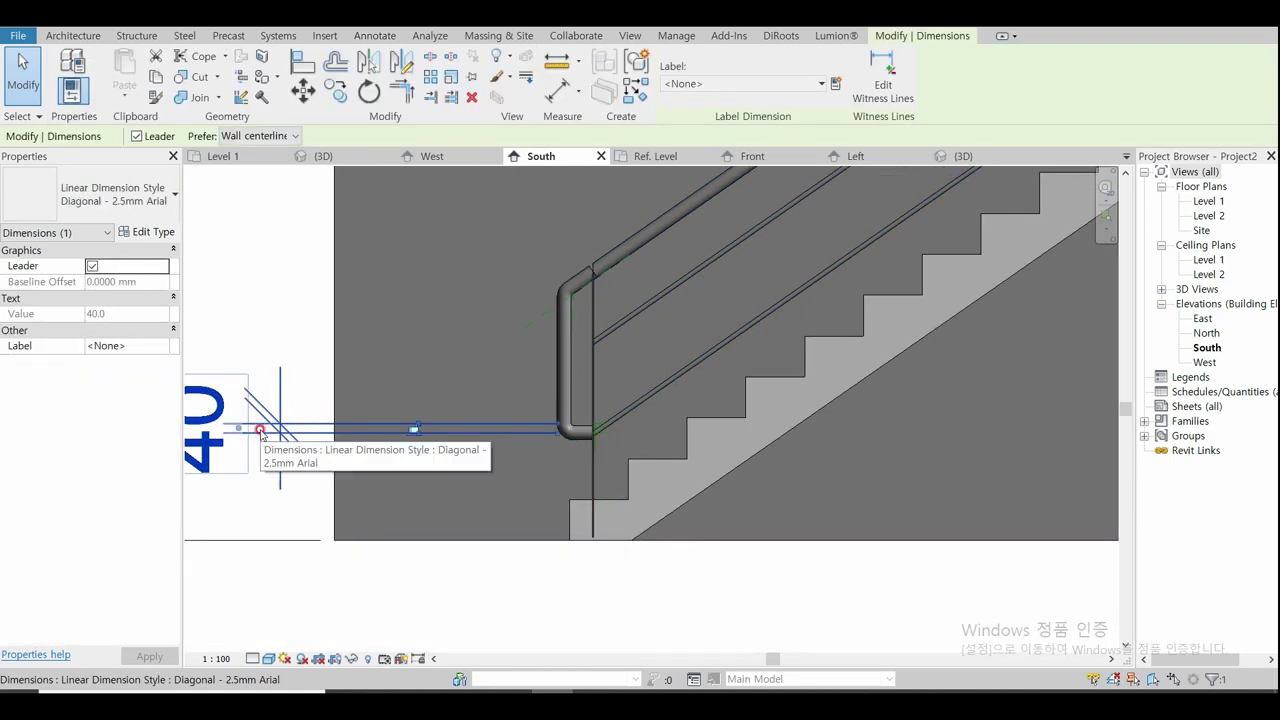
{"action": "key", "text": "Escape"}
Step: Zoom closer and inspect the elements where the railing bends
{"action": "scroll", "coordinate": [603, 443], "scroll_direction": "up", "scroll_amount": 2}
{"action": "scroll", "coordinate": [569, 437], "scroll_direction": "up", "scroll_amount": 2}
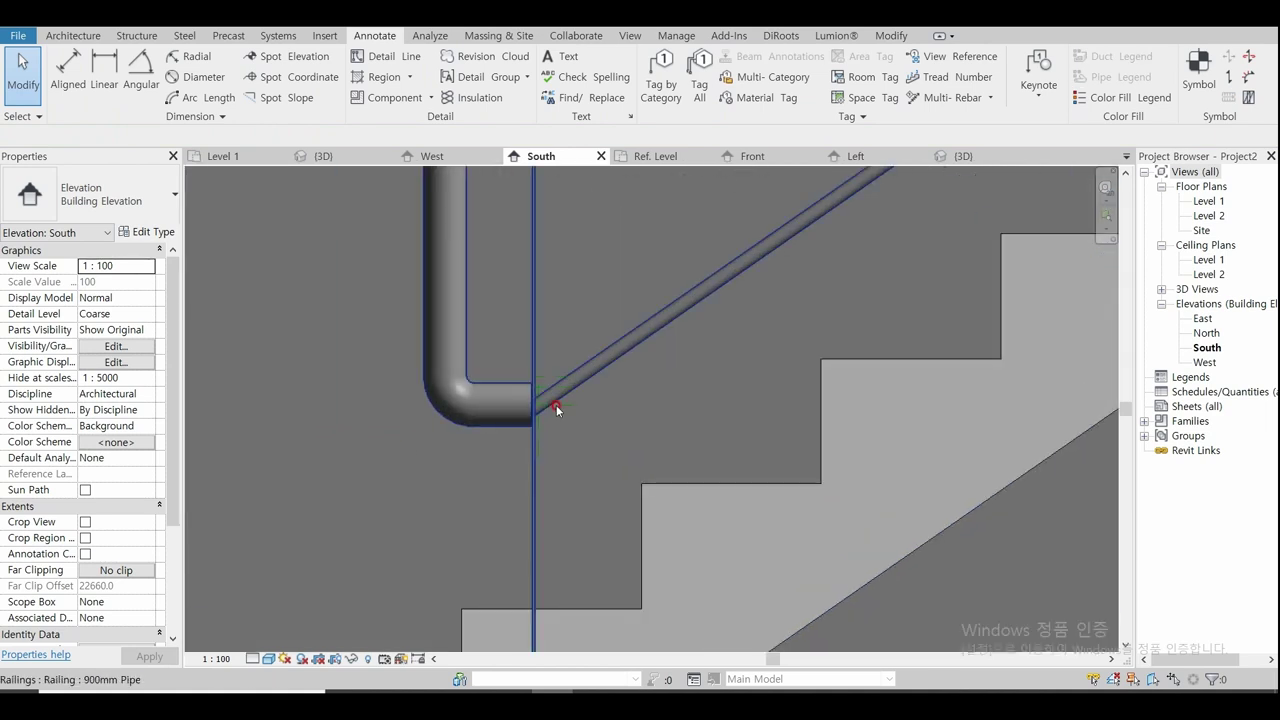
{"action": "left_click", "coordinate": [535, 395]}
{"action": "key", "text": "Escape"}
{"action": "scroll", "coordinate": [524, 422], "scroll_direction": "up", "scroll_amount": 2}
{"action": "left_click", "coordinate": [524, 422]}
{"action": "key", "text": "Escape"}
{"action": "scroll", "coordinate": [549, 379], "scroll_direction": "down", "scroll_amount": 2}
{"action": "scroll", "coordinate": [549, 379], "scroll_direction": "down", "scroll_amount": 1}
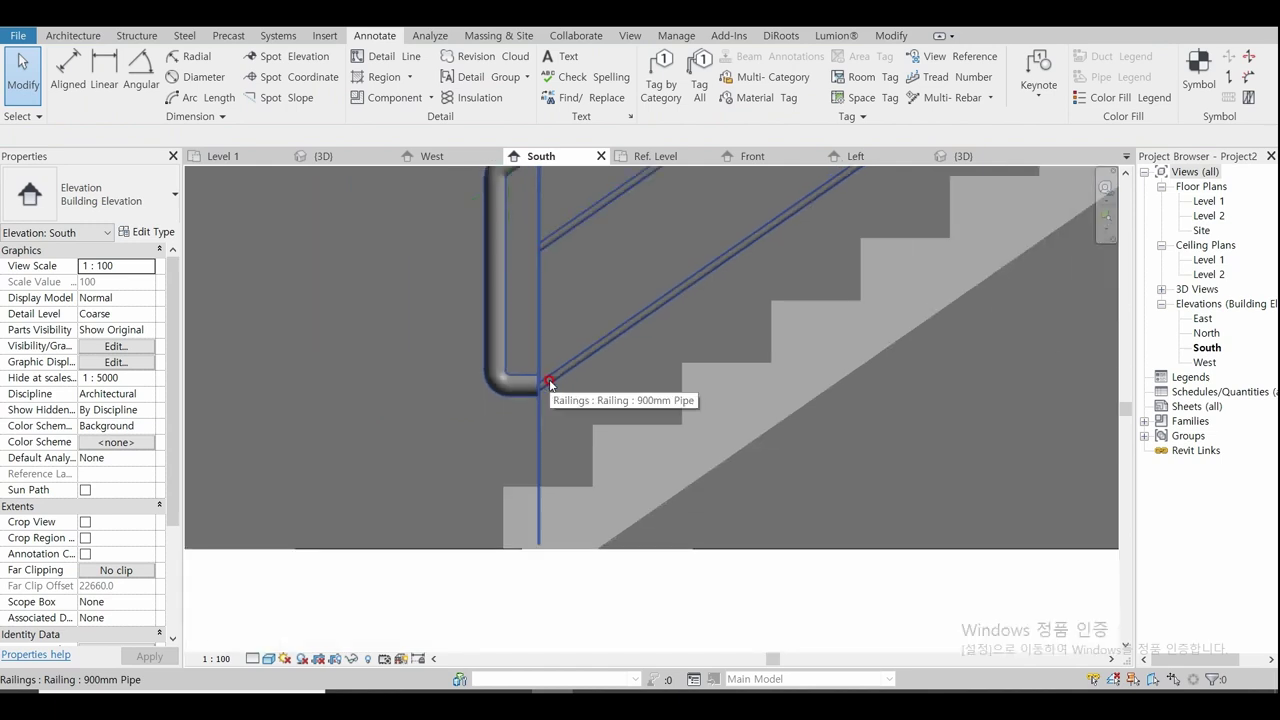
{"action": "scroll", "coordinate": [560, 400], "scroll_direction": "down", "scroll_amount": 2}
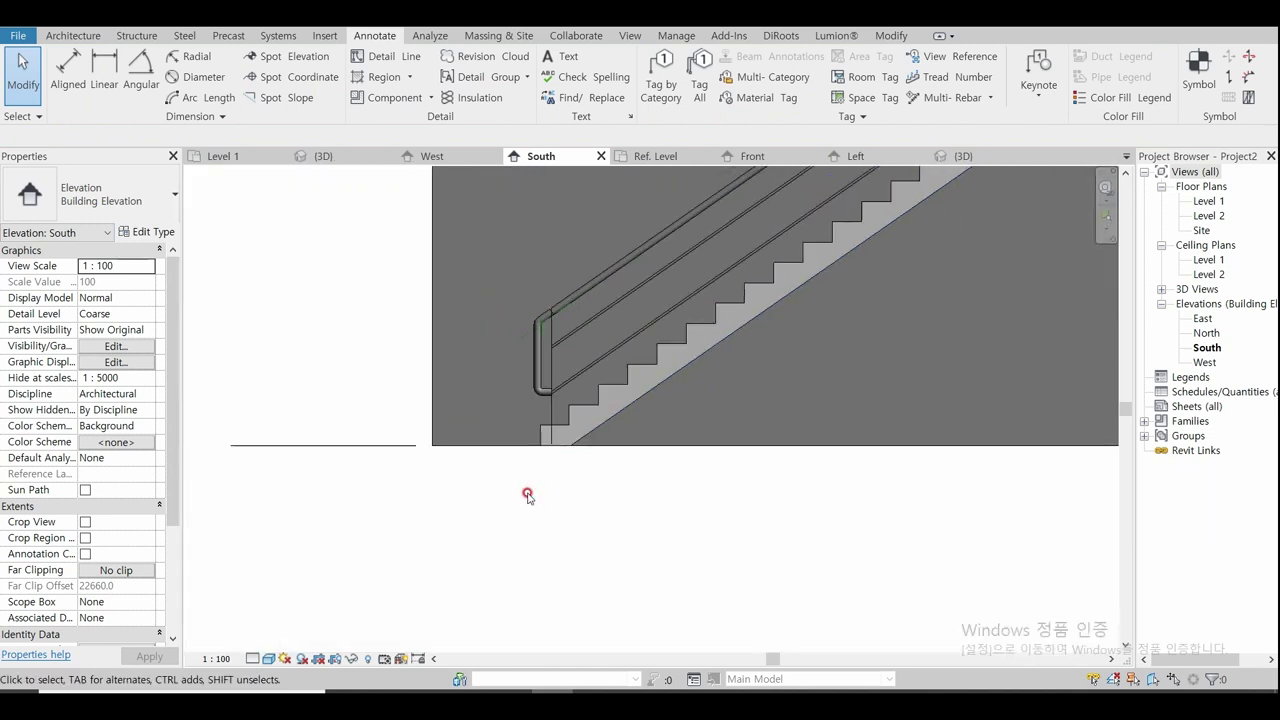
Step: Orbit the 3D stair view to the railing bend, then show the termination family's Front elevation
{"action": "left_click", "coordinate": [318, 156]}
{"action": "scroll", "coordinate": [537, 371], "scroll_direction": "down", "scroll_amount": 2}
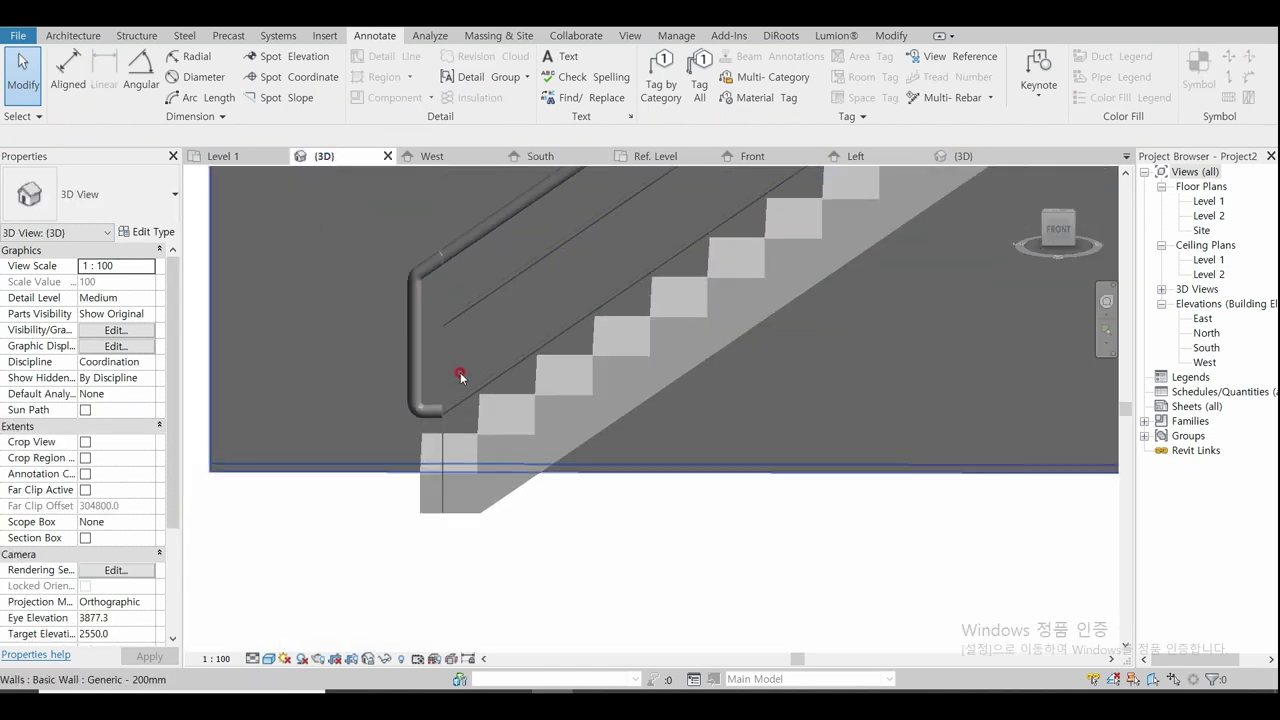
{"action": "scroll", "coordinate": [428, 463], "scroll_direction": "down", "scroll_amount": 1}
{"action": "middle_click_drag", "start_coordinate": [390, 490], "coordinate": [414, 529], "text": "shift"}
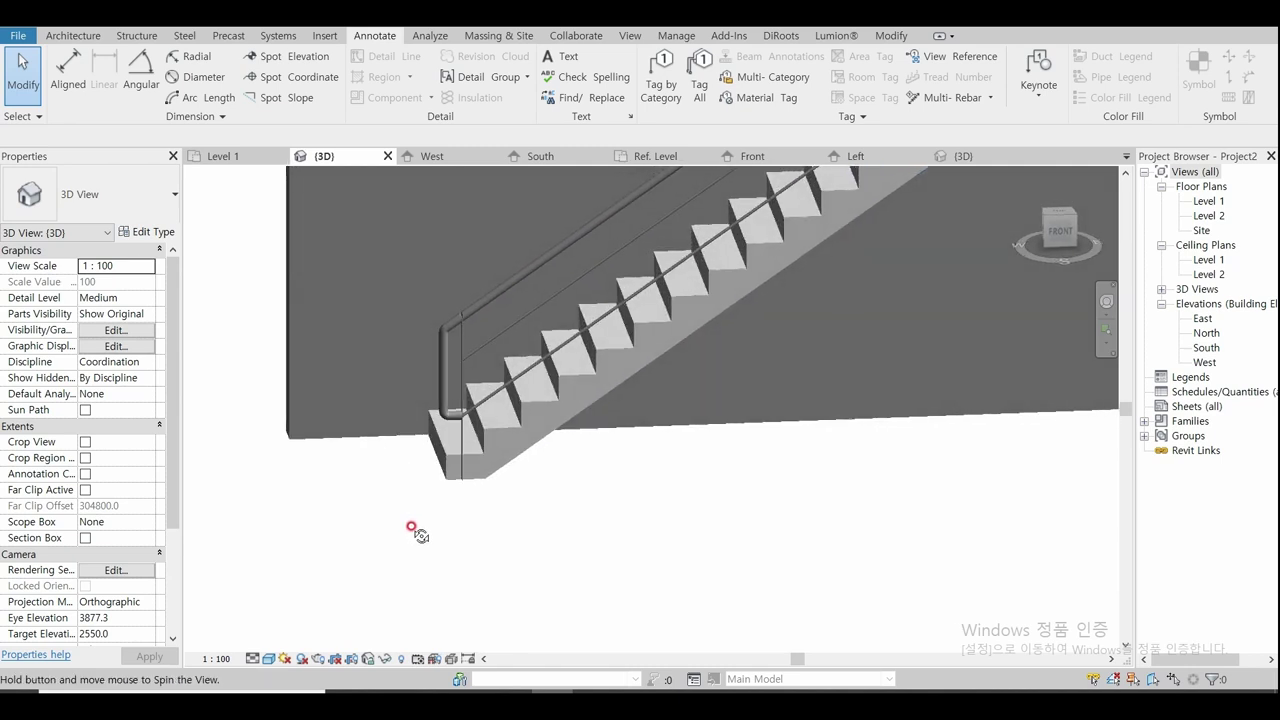
{"action": "scroll", "coordinate": [480, 326], "scroll_direction": "up", "scroll_amount": 2}
{"action": "scroll", "coordinate": [485, 345], "scroll_direction": "up", "scroll_amount": 2}
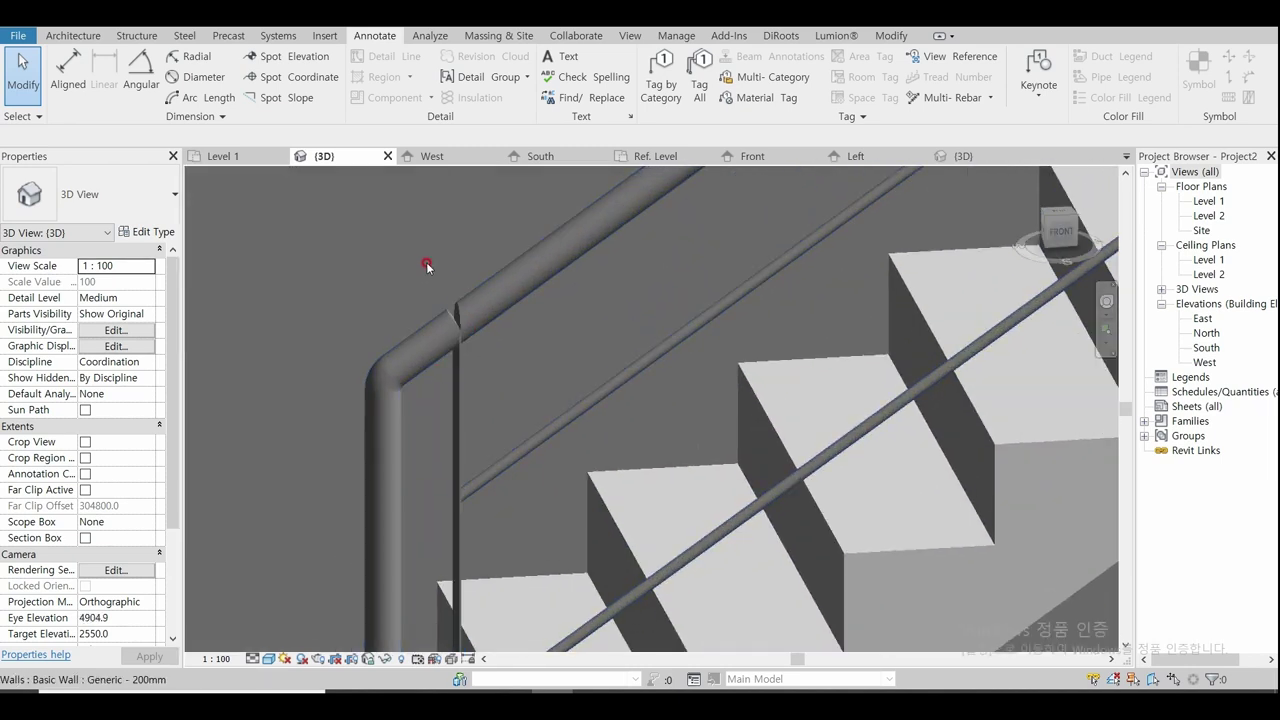
{"action": "scroll", "coordinate": [480, 355], "scroll_direction": "down", "scroll_amount": 2}
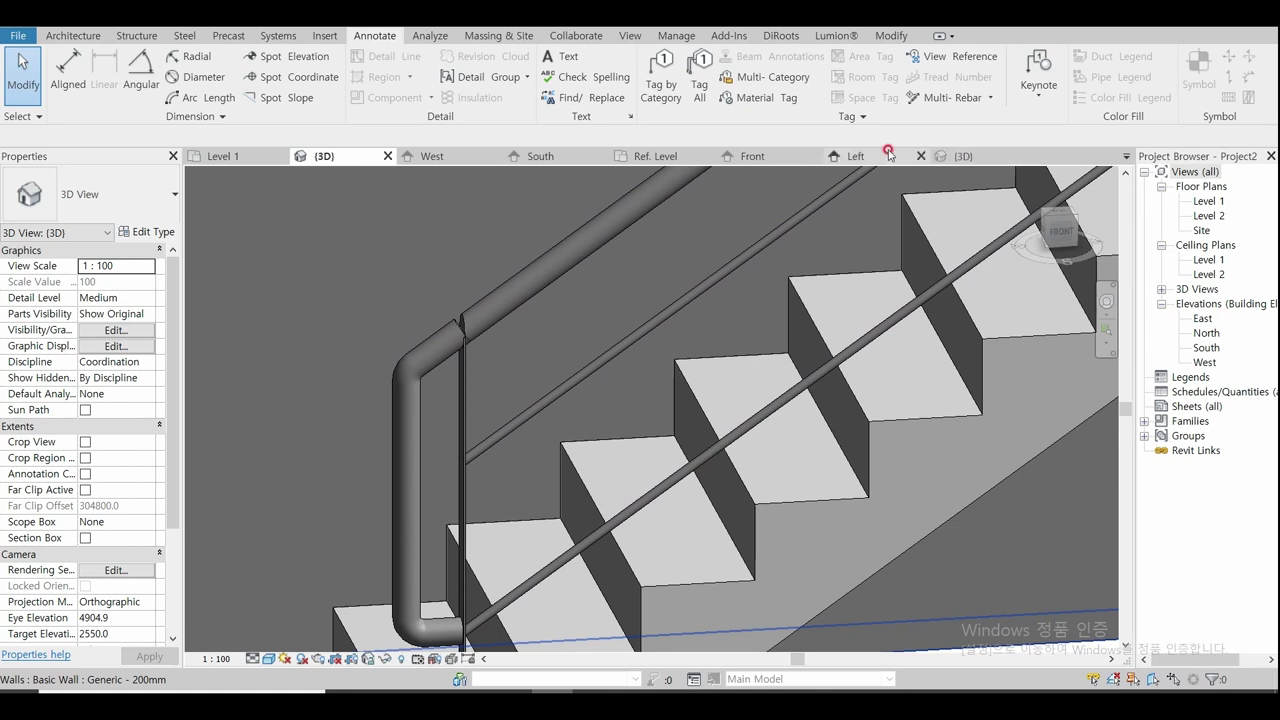
{"action": "left_click", "coordinate": [755, 156]}
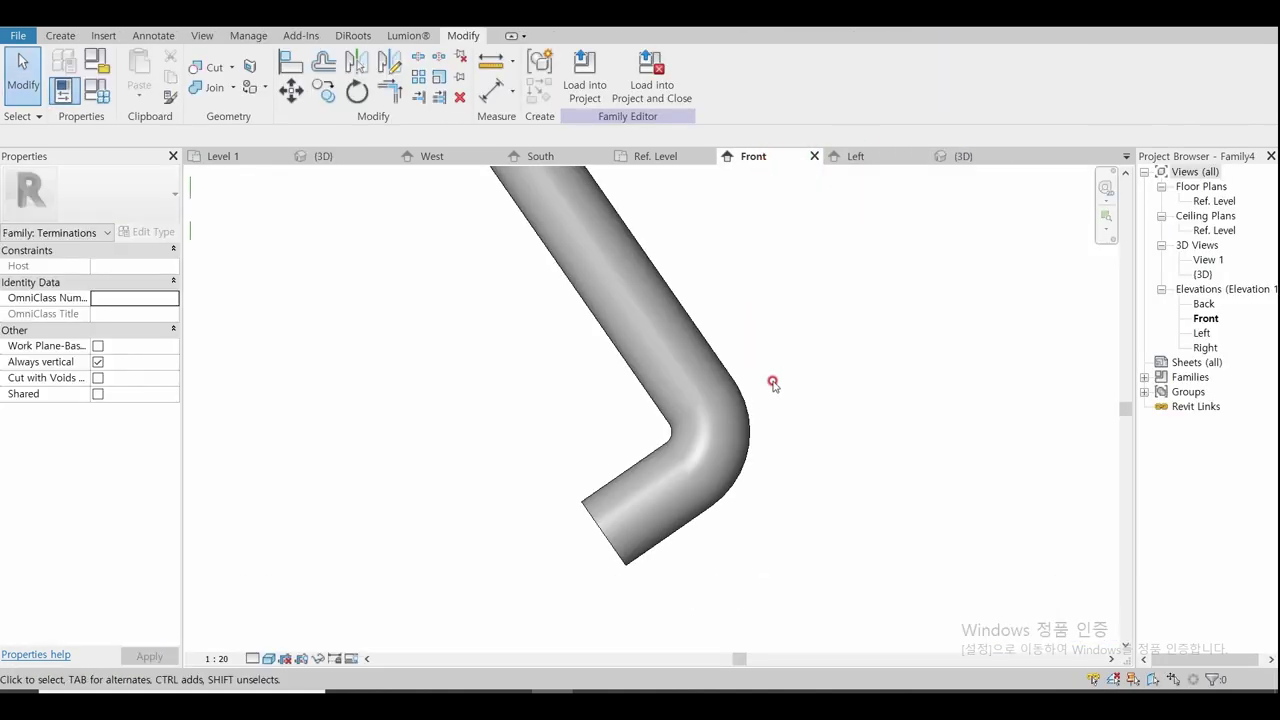
Step: Bring up the bent pipe in the termination family's Front elevation
{"action": "left_click", "coordinate": [560, 157]}
{"action": "left_click", "coordinate": [656, 157]}
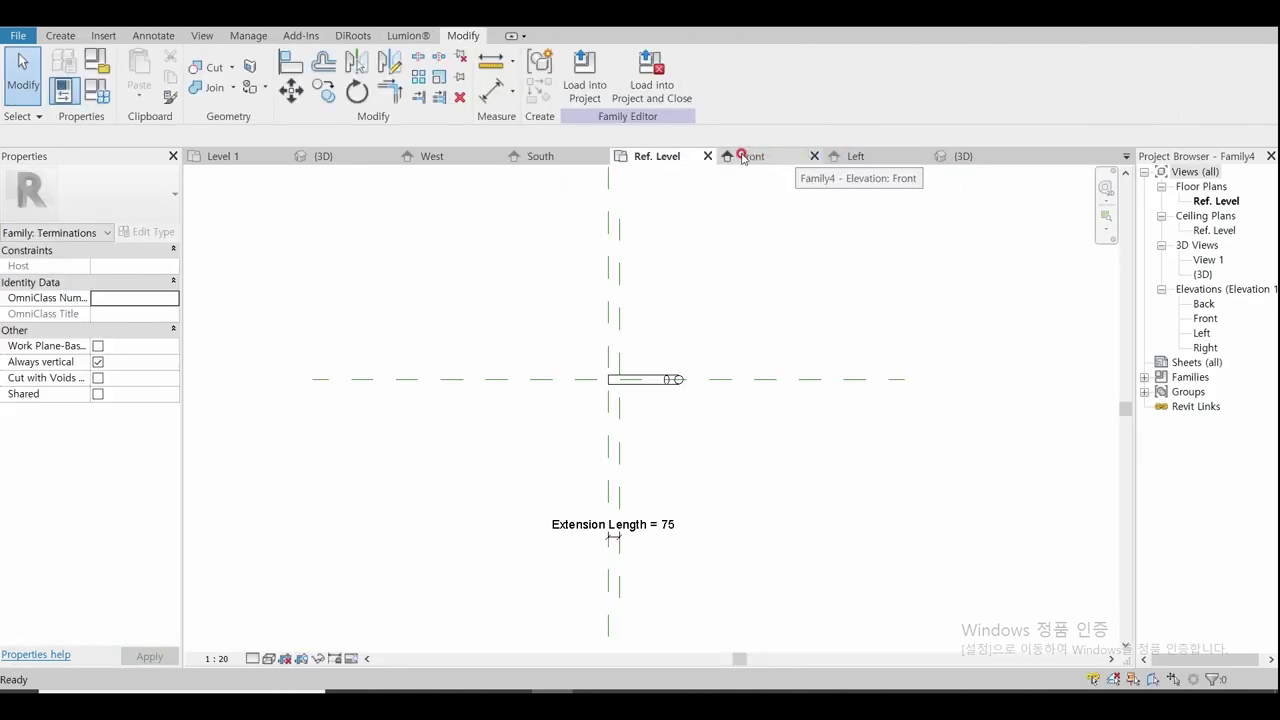
{"action": "left_click", "coordinate": [750, 157]}
{"action": "scroll", "coordinate": [675, 470], "scroll_direction": "down", "scroll_amount": 5}
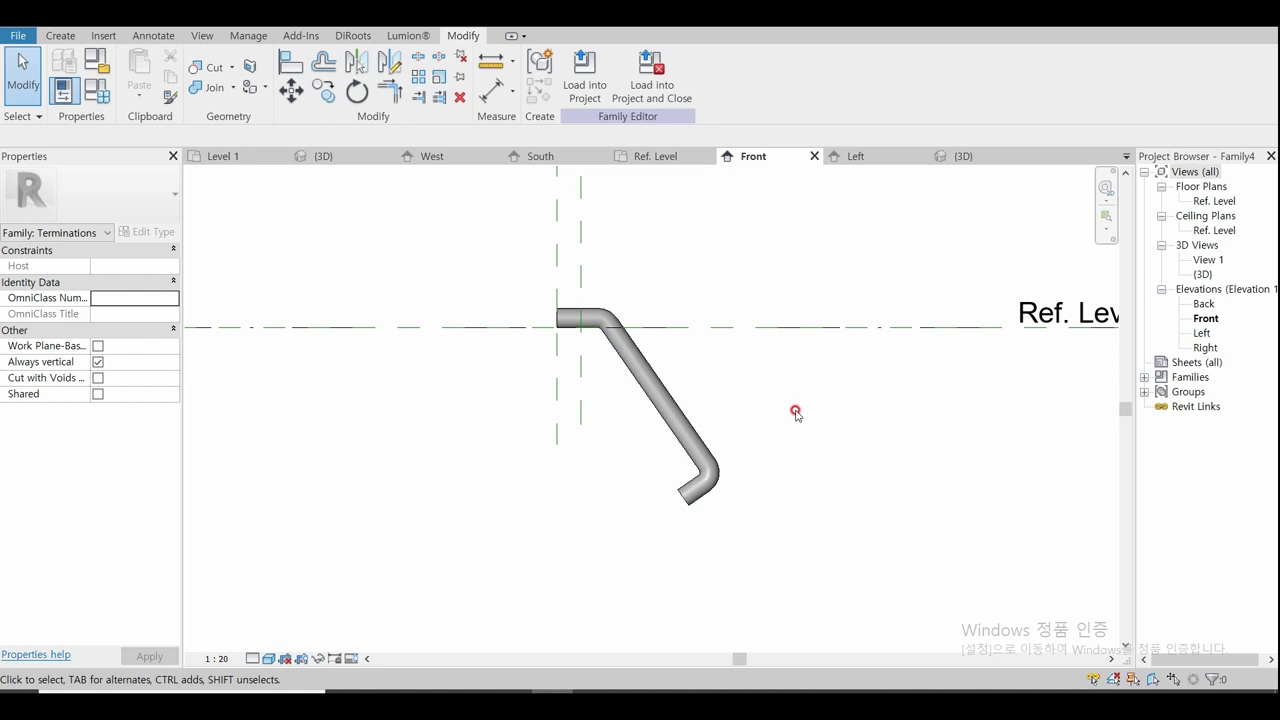
{"action": "scroll", "coordinate": [580, 316], "scroll_direction": "up", "scroll_amount": 4}
{"action": "scroll", "coordinate": [580, 316], "scroll_direction": "up", "scroll_amount": 2}
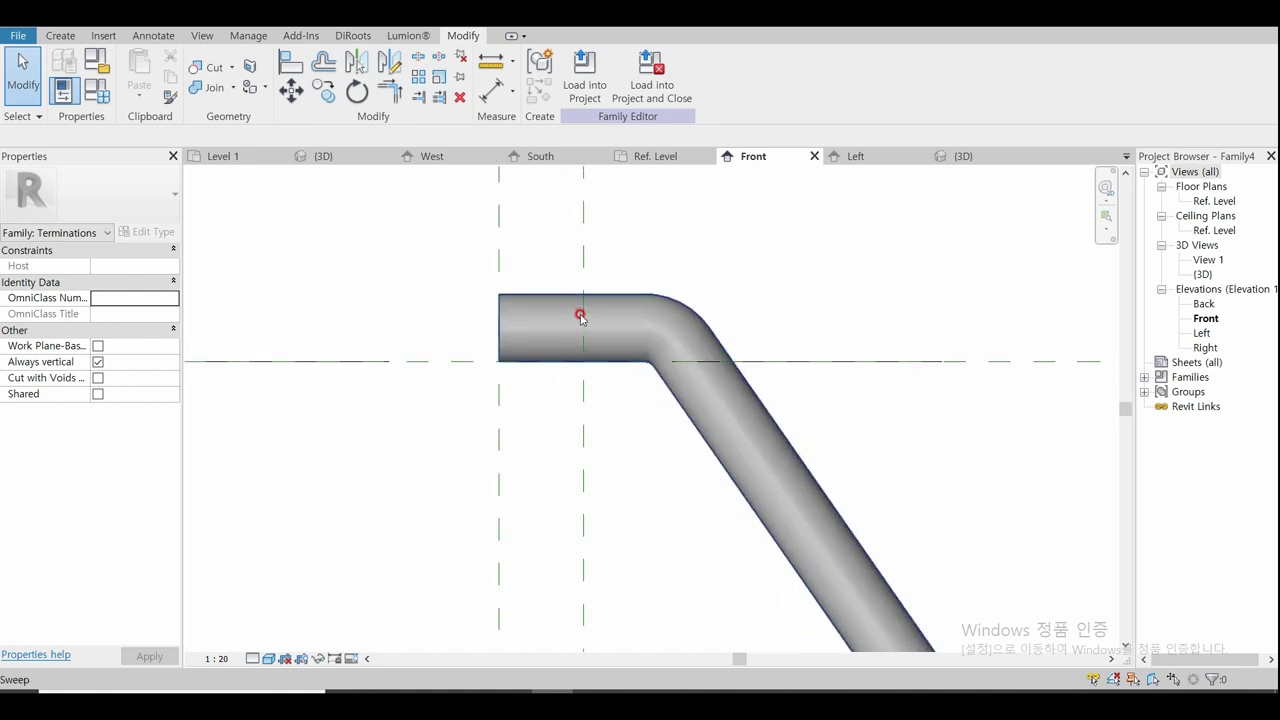
Step: Edit the pipe sweep's path and set the straight top line length to 149.1
{"action": "left_click", "coordinate": [535, 300]}
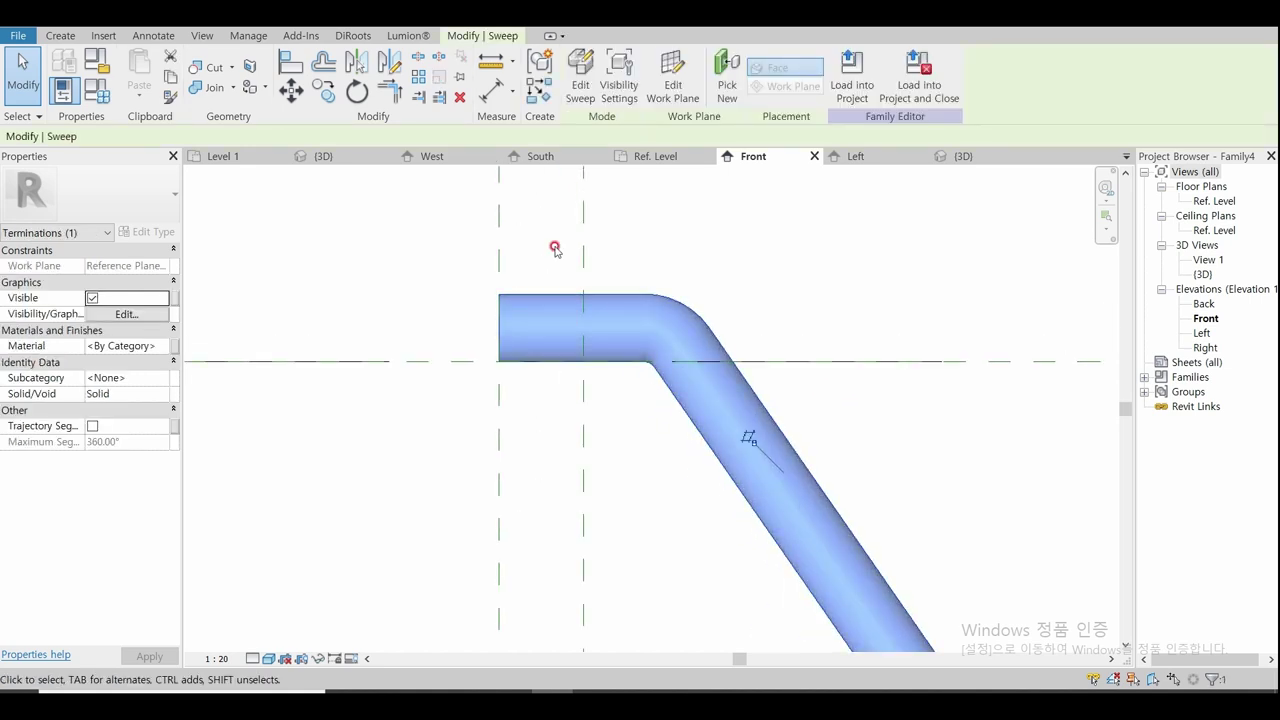
{"action": "left_click", "coordinate": [581, 88]}
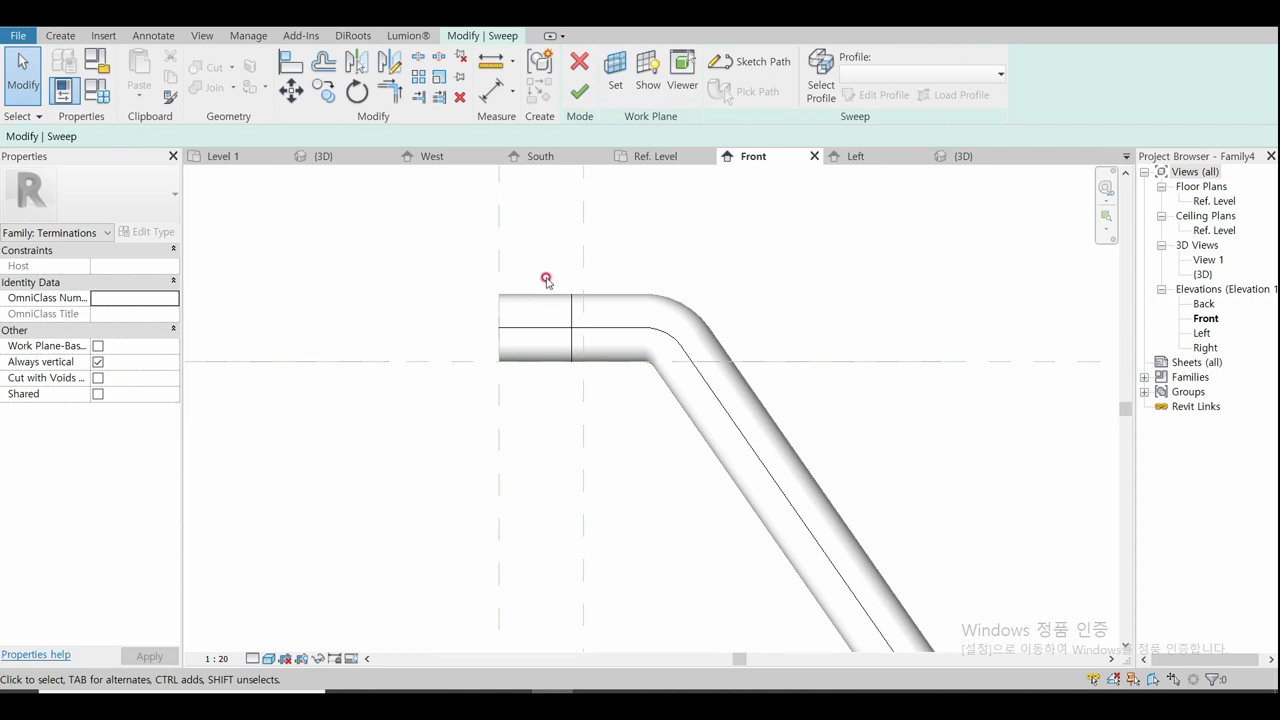
{"action": "left_click", "coordinate": [750, 62]}
{"action": "left_click", "coordinate": [534, 327]}
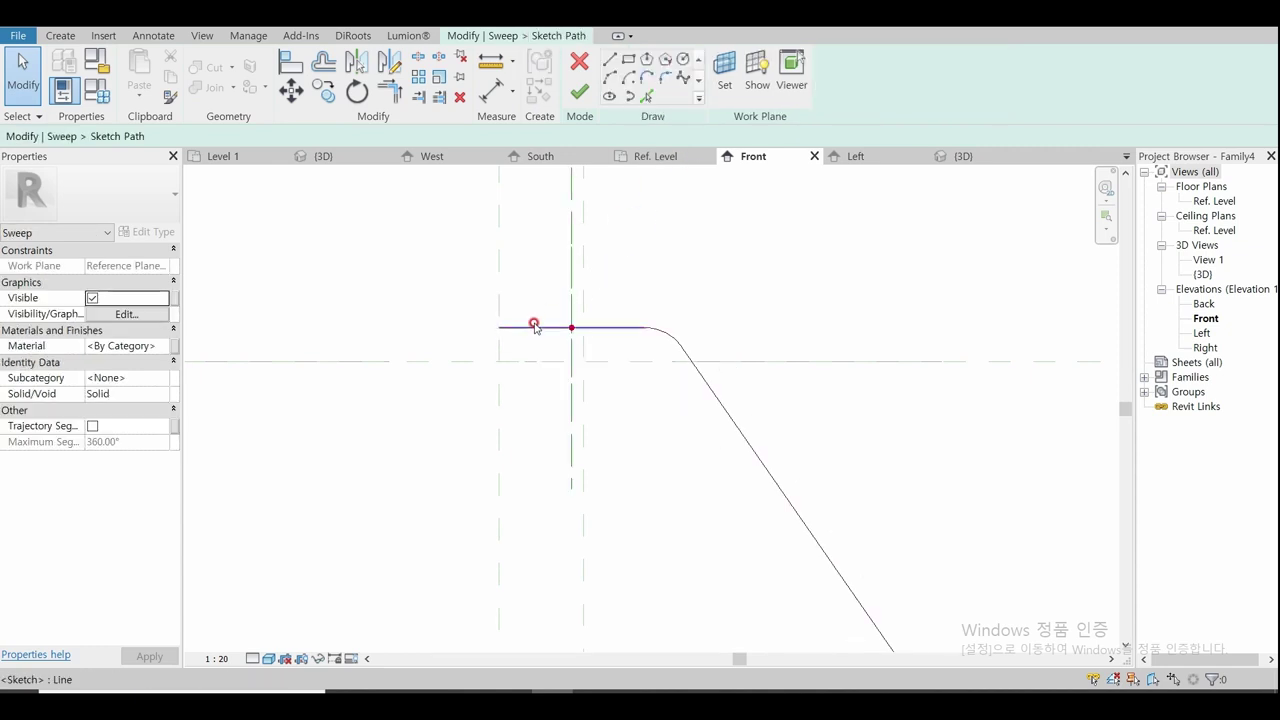
{"action": "left_click", "coordinate": [500, 331]}
{"action": "left_click", "coordinate": [555, 268]}
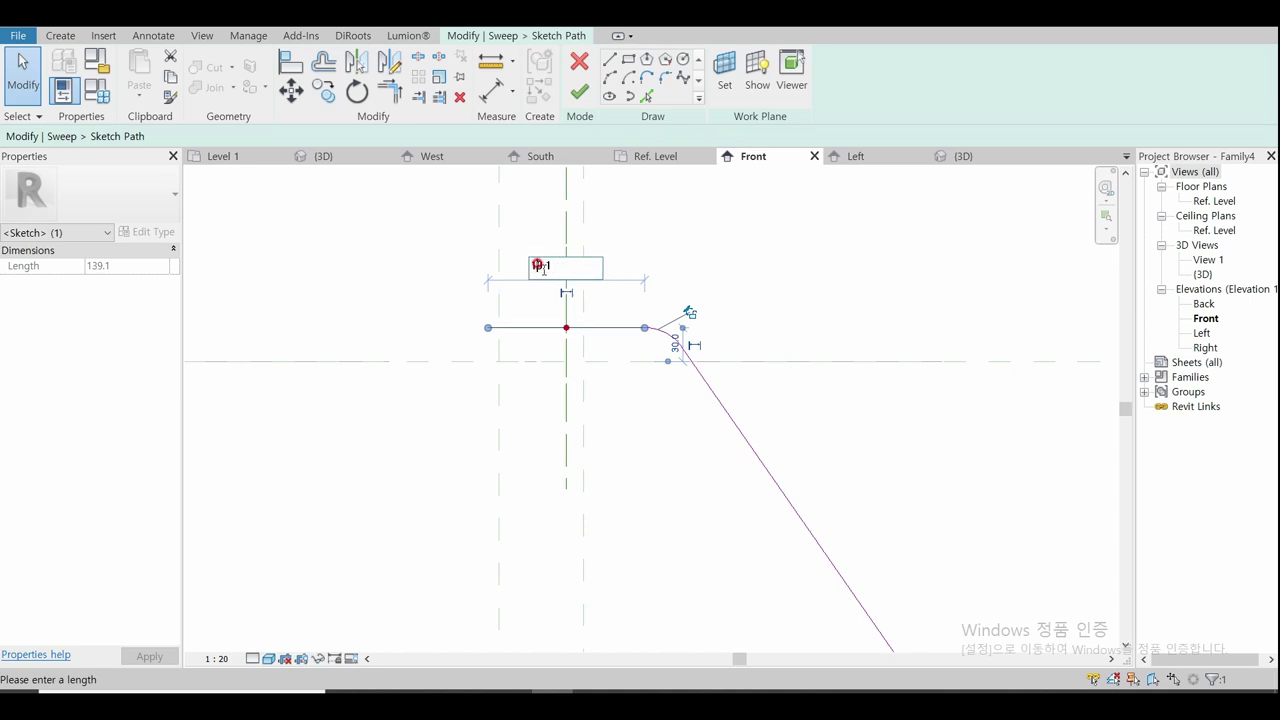
{"action": "key", "text": "Return"}
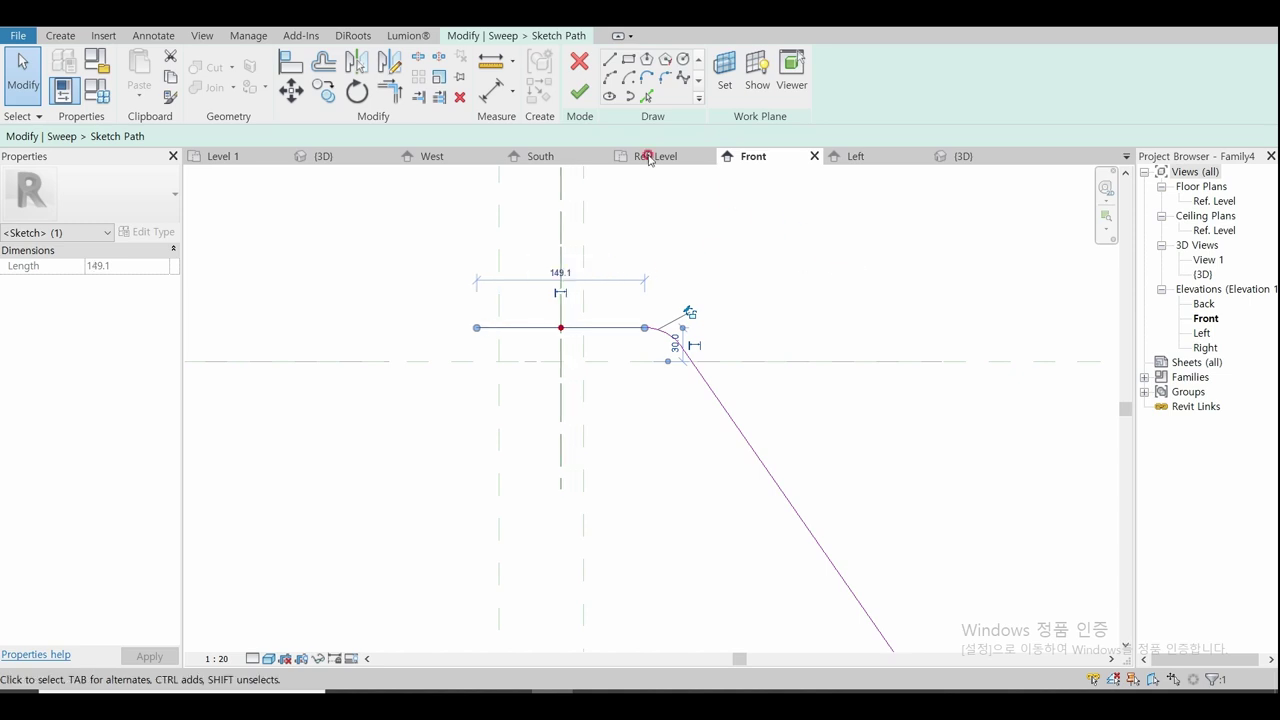
Step: Finish the sweep and reload Family4 into the project, overwriting the existing version
{"action": "left_click", "coordinate": [577, 93]}
{"action": "left_click", "coordinate": [737, 437]}
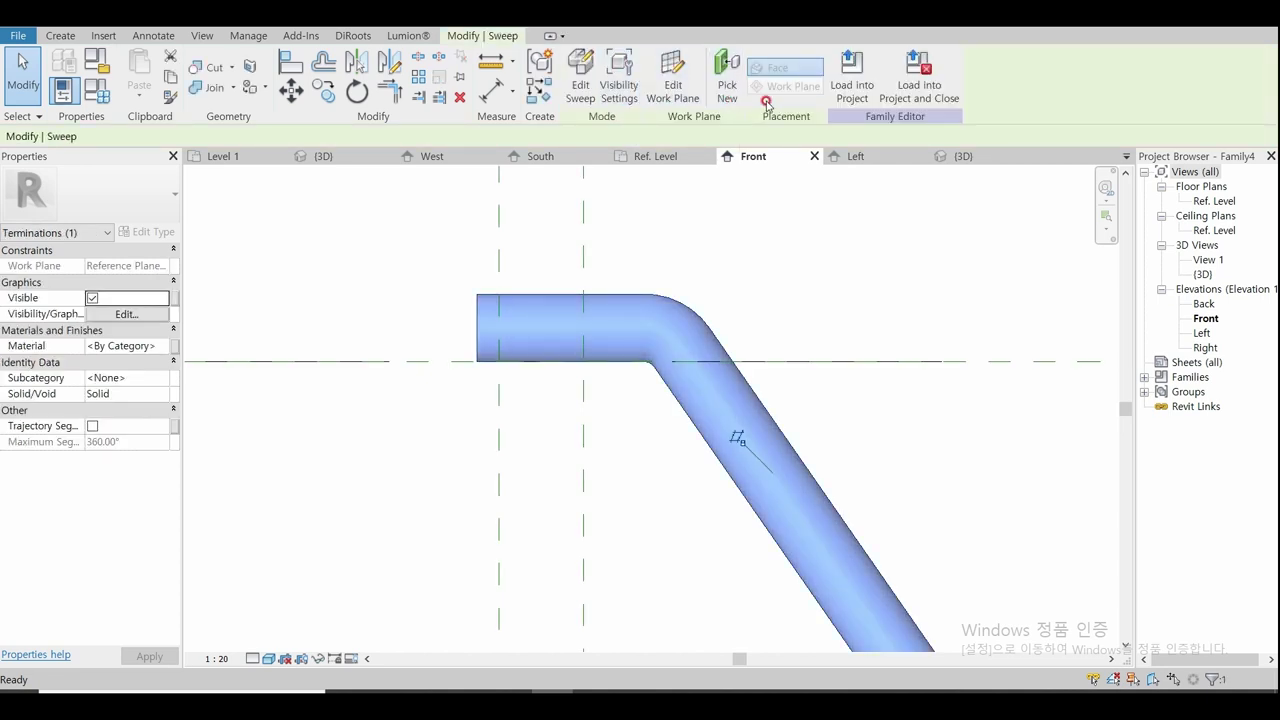
{"action": "left_click", "coordinate": [853, 91]}
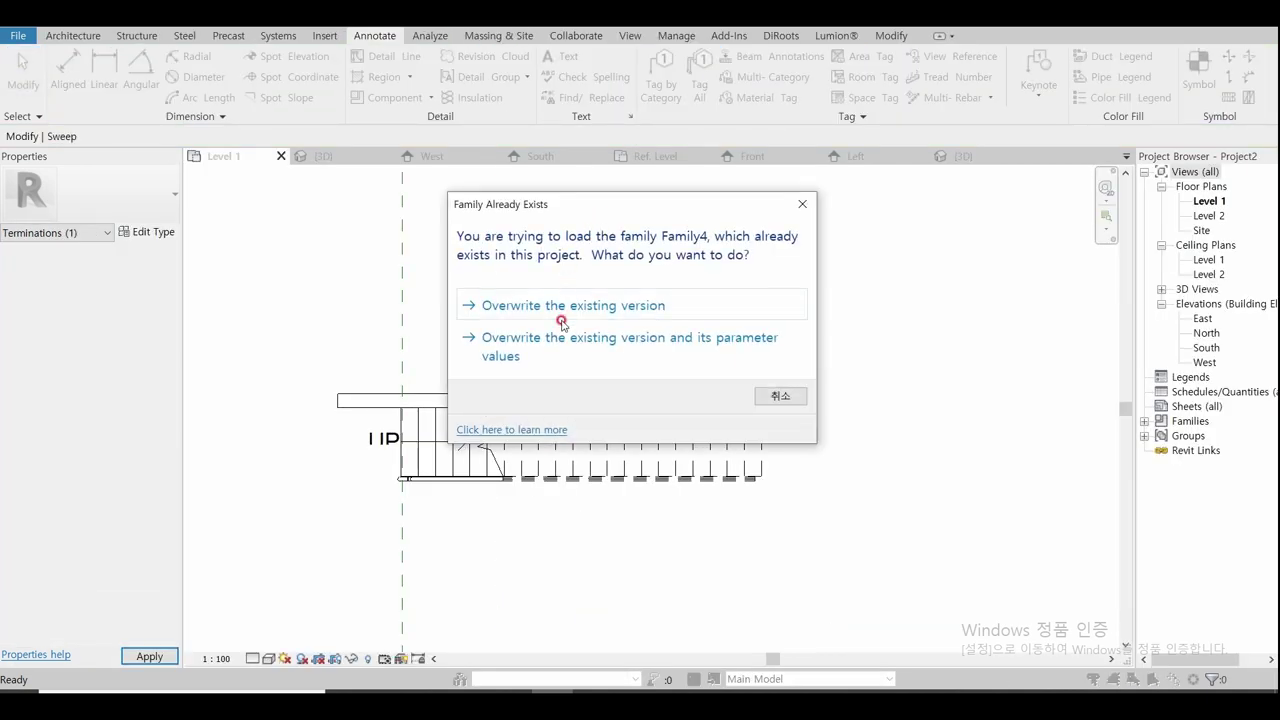
{"action": "left_click", "coordinate": [557, 345]}
{"action": "left_click", "coordinate": [327, 158]}
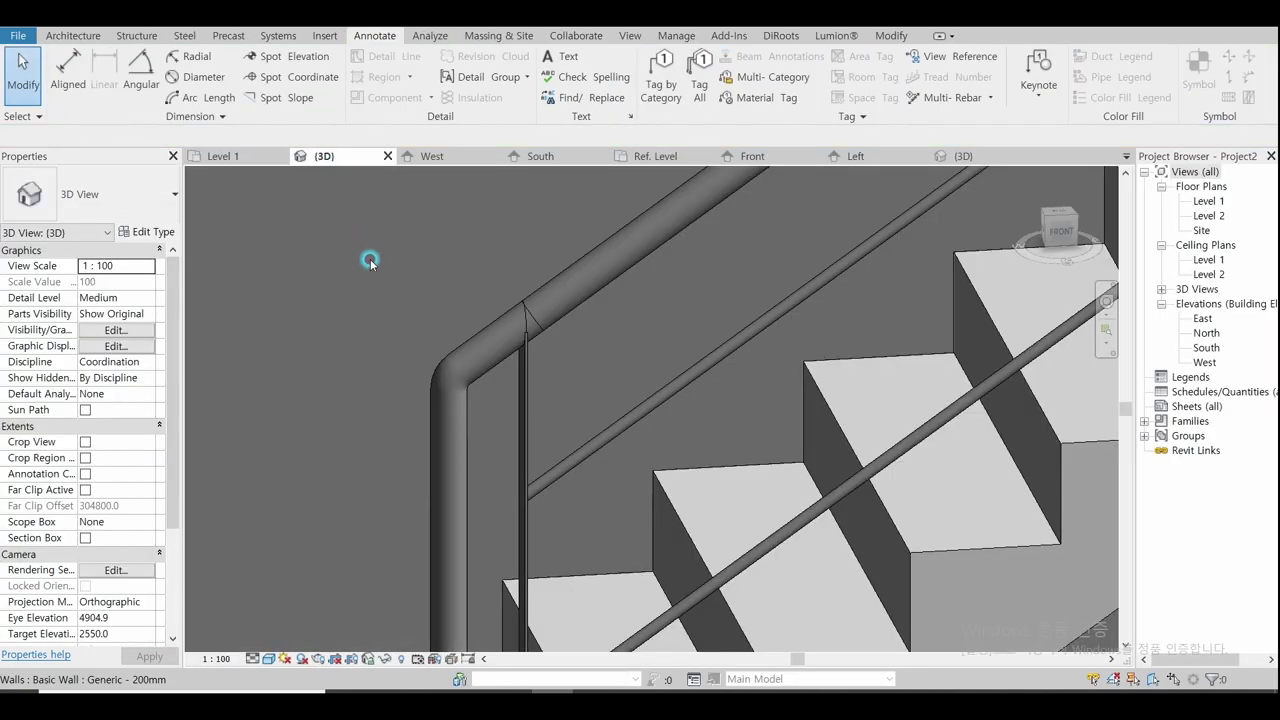
{"action": "scroll", "coordinate": [586, 346], "scroll_direction": "up", "scroll_amount": 2}
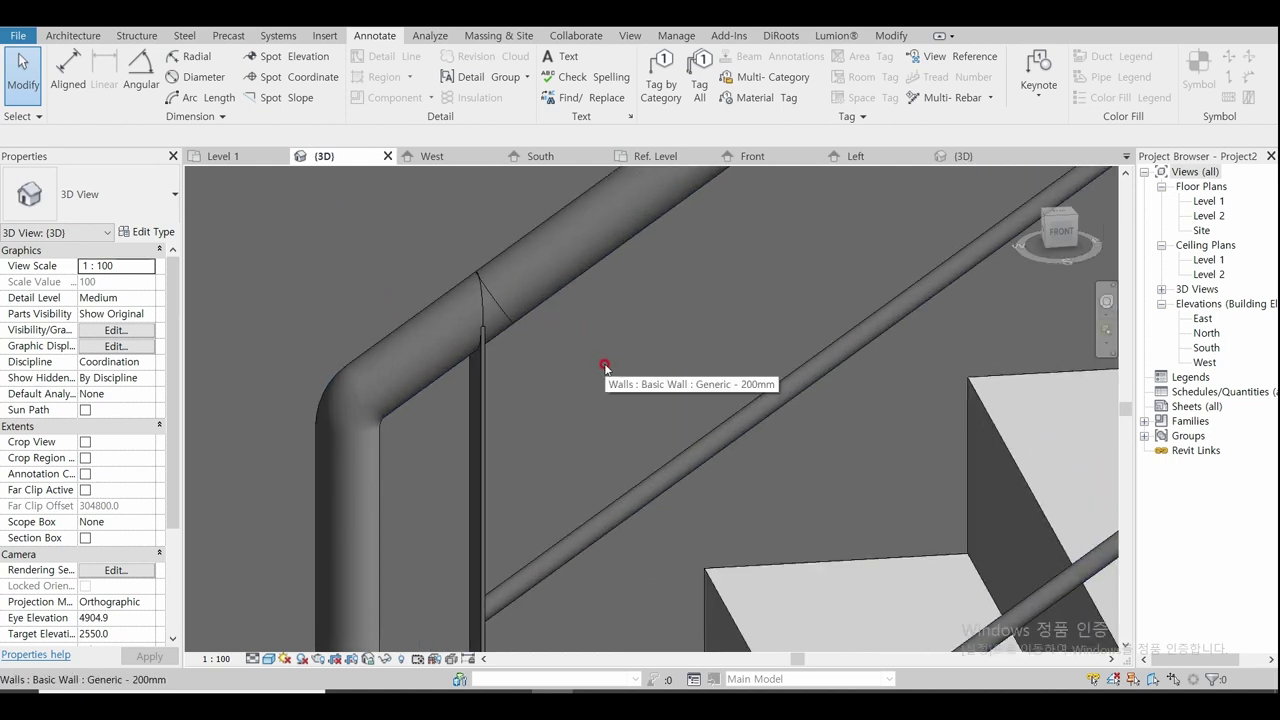
{"action": "scroll", "coordinate": [604, 366], "scroll_direction": "down", "scroll_amount": 1}
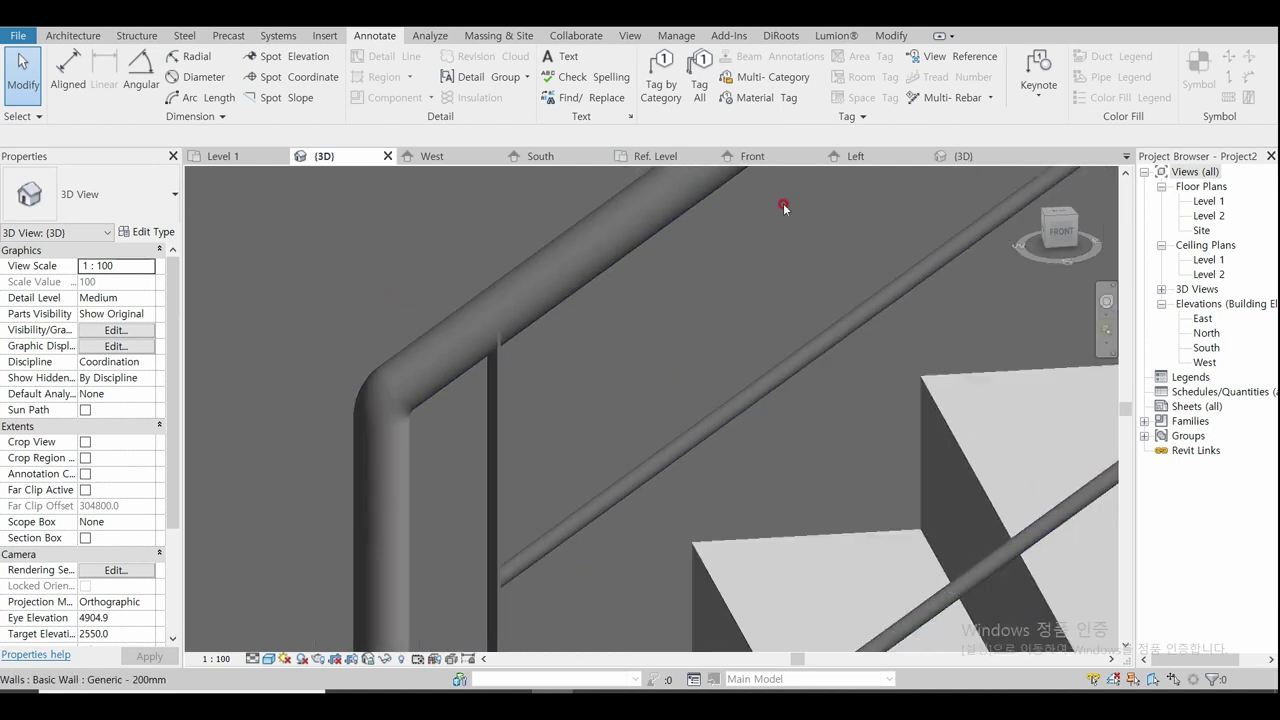
{"action": "left_click", "coordinate": [888, 36]}
{"action": "left_click", "coordinate": [526, 80]}
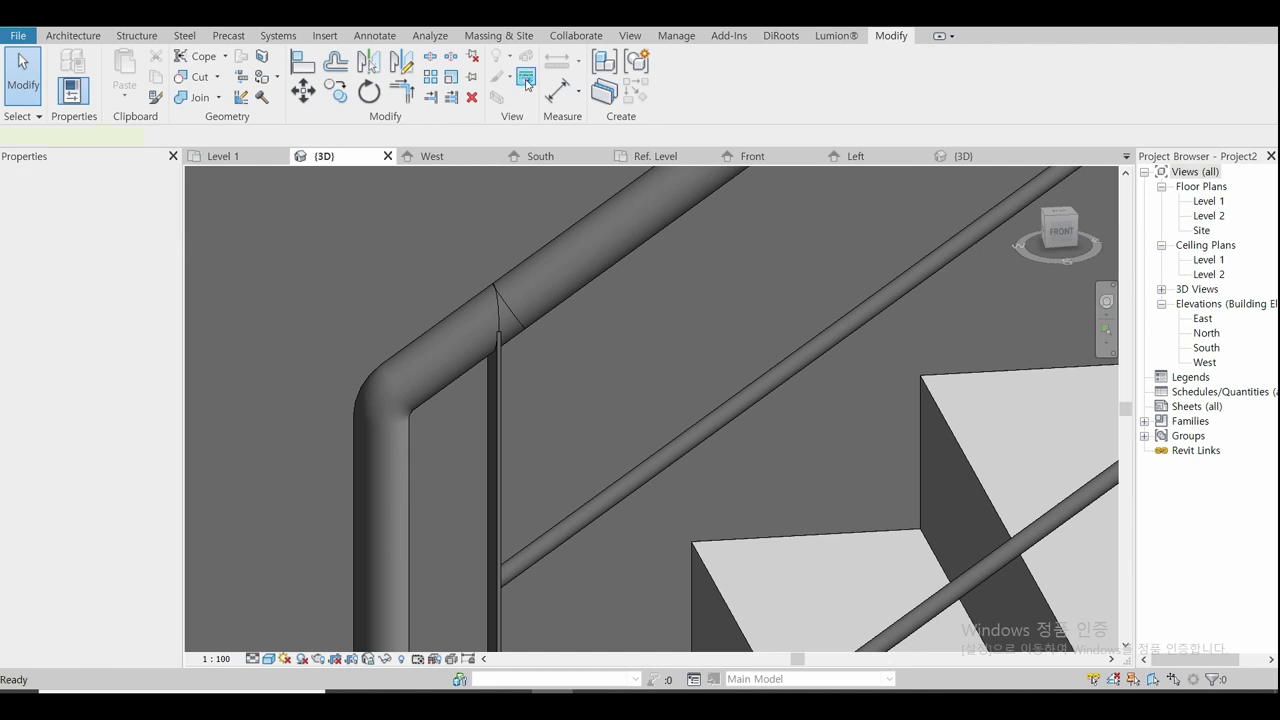
{"action": "left_click", "coordinate": [744, 85]}
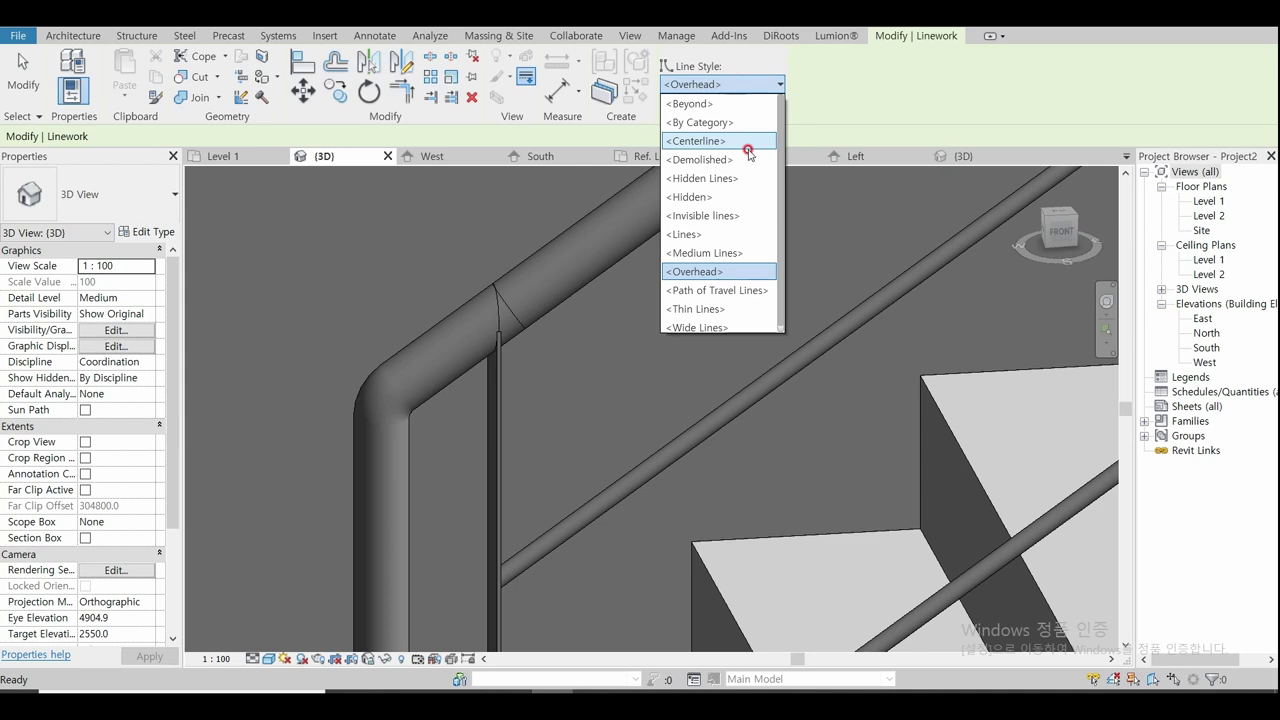
{"action": "left_click", "coordinate": [724, 215]}
{"action": "scroll", "coordinate": [529, 306], "scroll_direction": "up", "scroll_amount": 3}
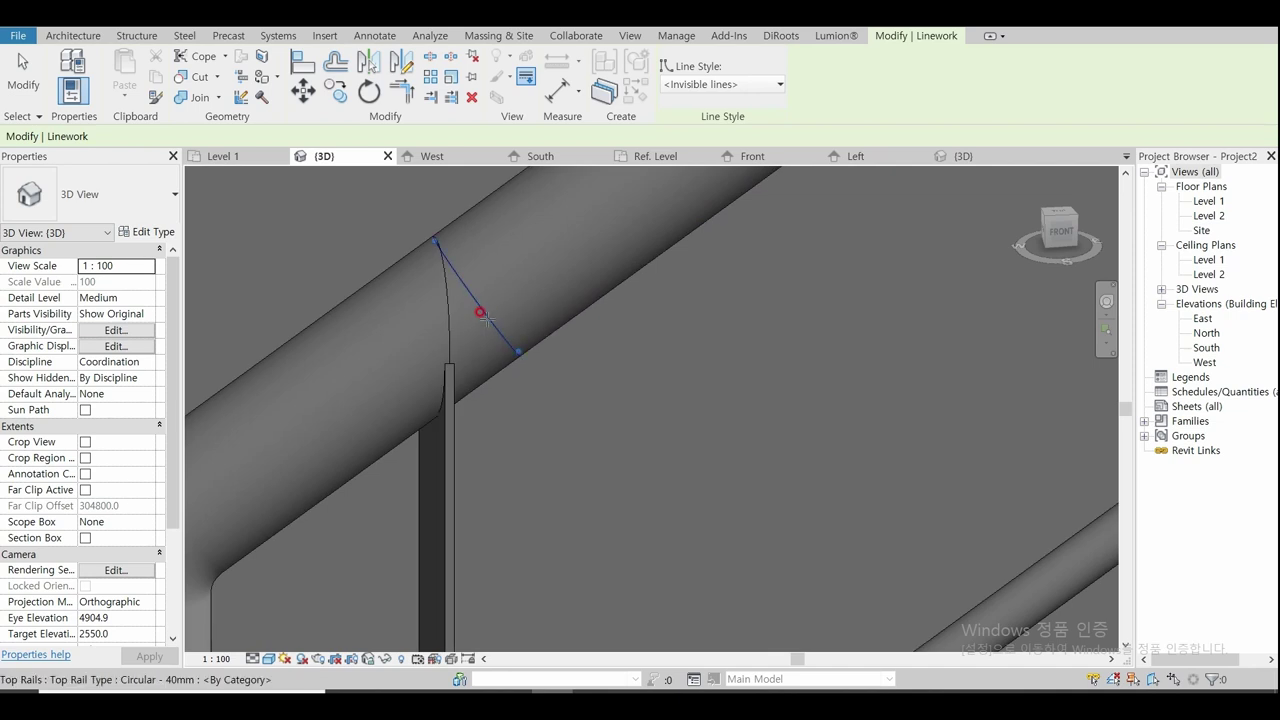
{"action": "left_click", "coordinate": [475, 306]}
{"action": "middle_click_drag", "start_coordinate": [463, 331], "coordinate": [449, 326], "text": "shift"}
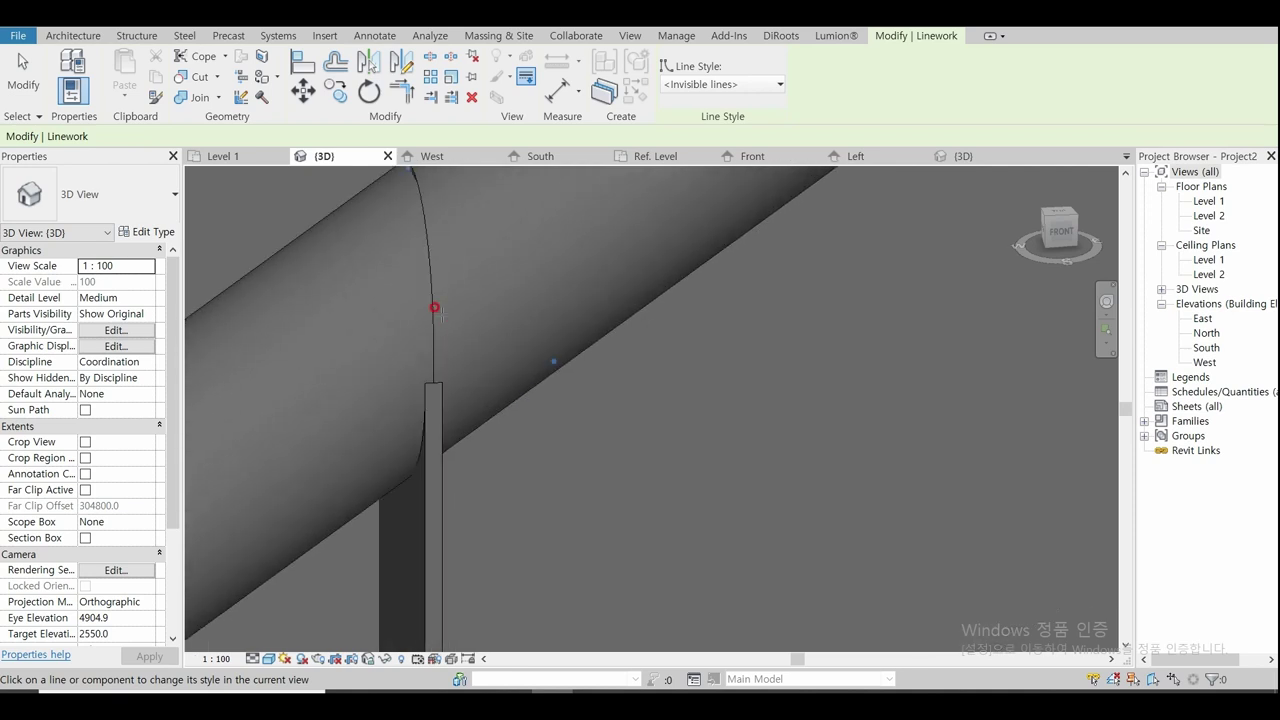
{"action": "left_click", "coordinate": [425, 298]}
{"action": "middle_click_drag", "start_coordinate": [463, 326], "coordinate": [448, 331], "text": "shift"}
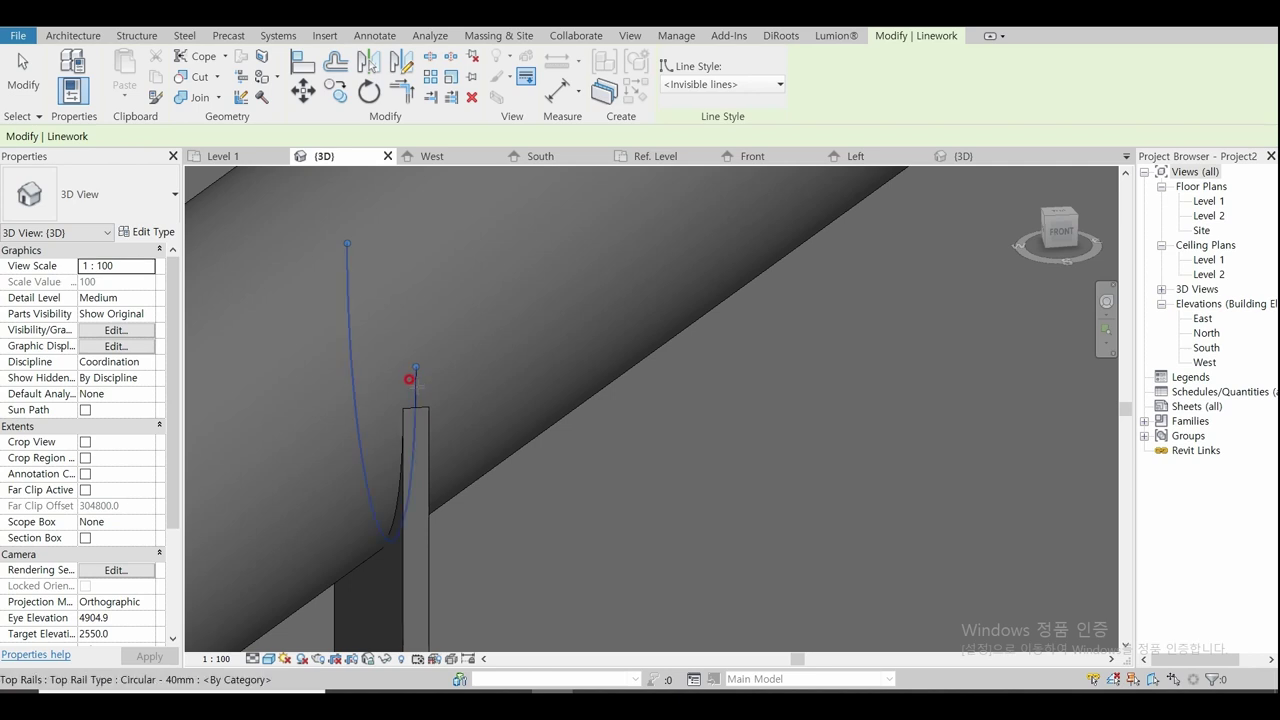
{"action": "left_click", "coordinate": [412, 383]}
{"action": "middle_click_drag", "start_coordinate": [412, 383], "coordinate": [475, 390], "text": "shift"}
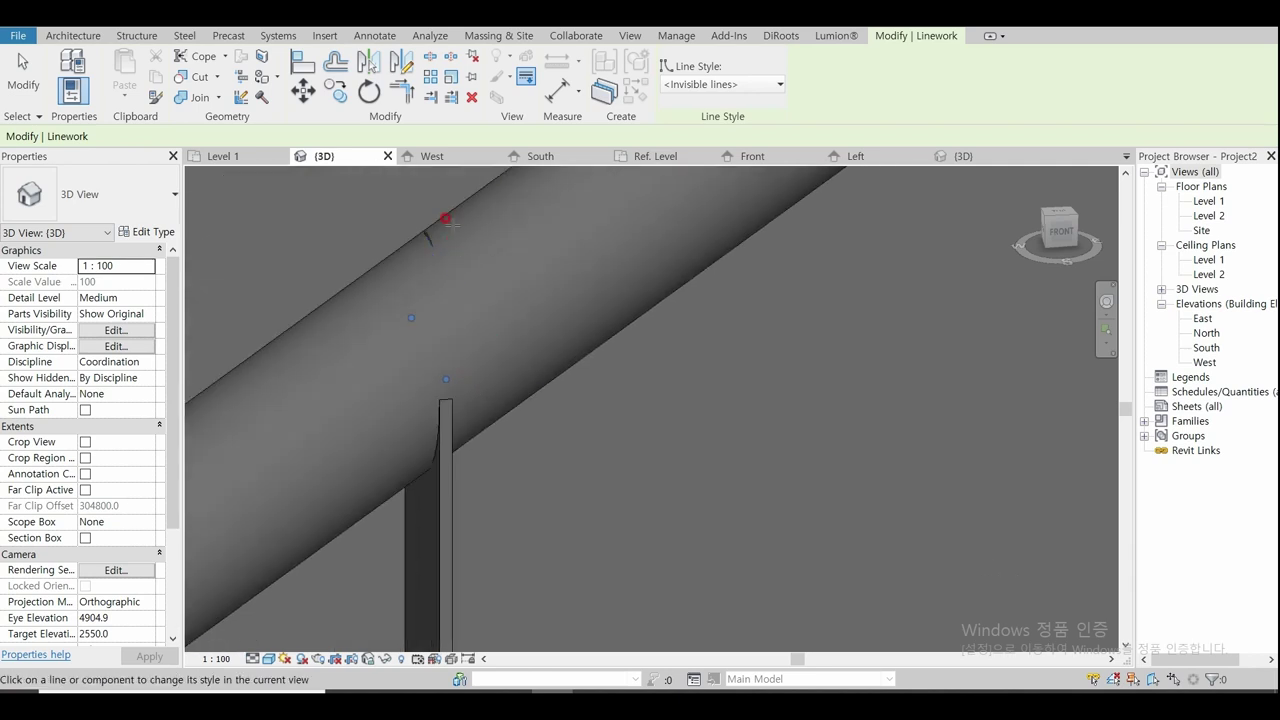
{"action": "scroll", "coordinate": [445, 222], "scroll_direction": "up", "scroll_amount": 5}
{"action": "scroll", "coordinate": [413, 255], "scroll_direction": "down", "scroll_amount": 1}
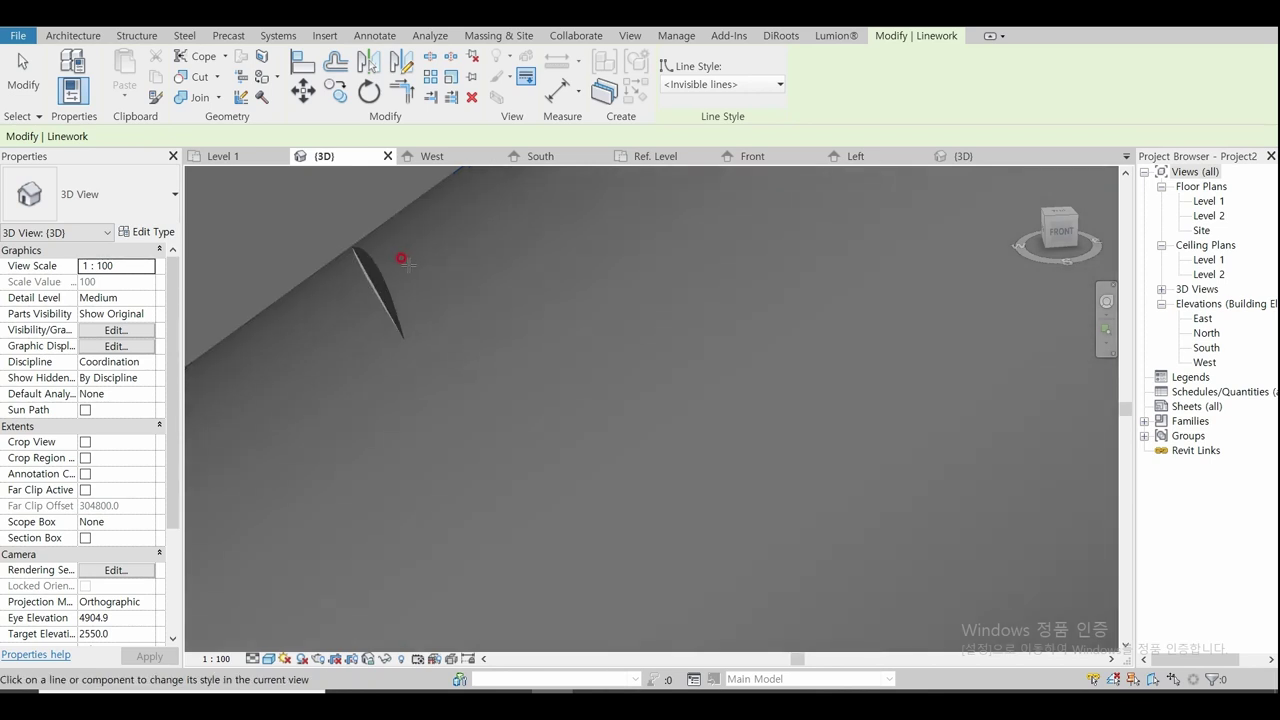
{"action": "scroll", "coordinate": [413, 255], "scroll_direction": "down", "scroll_amount": 1}
{"action": "scroll", "coordinate": [430, 258], "scroll_direction": "down", "scroll_amount": 2}
{"action": "scroll", "coordinate": [430, 257], "scroll_direction": "down", "scroll_amount": 2}
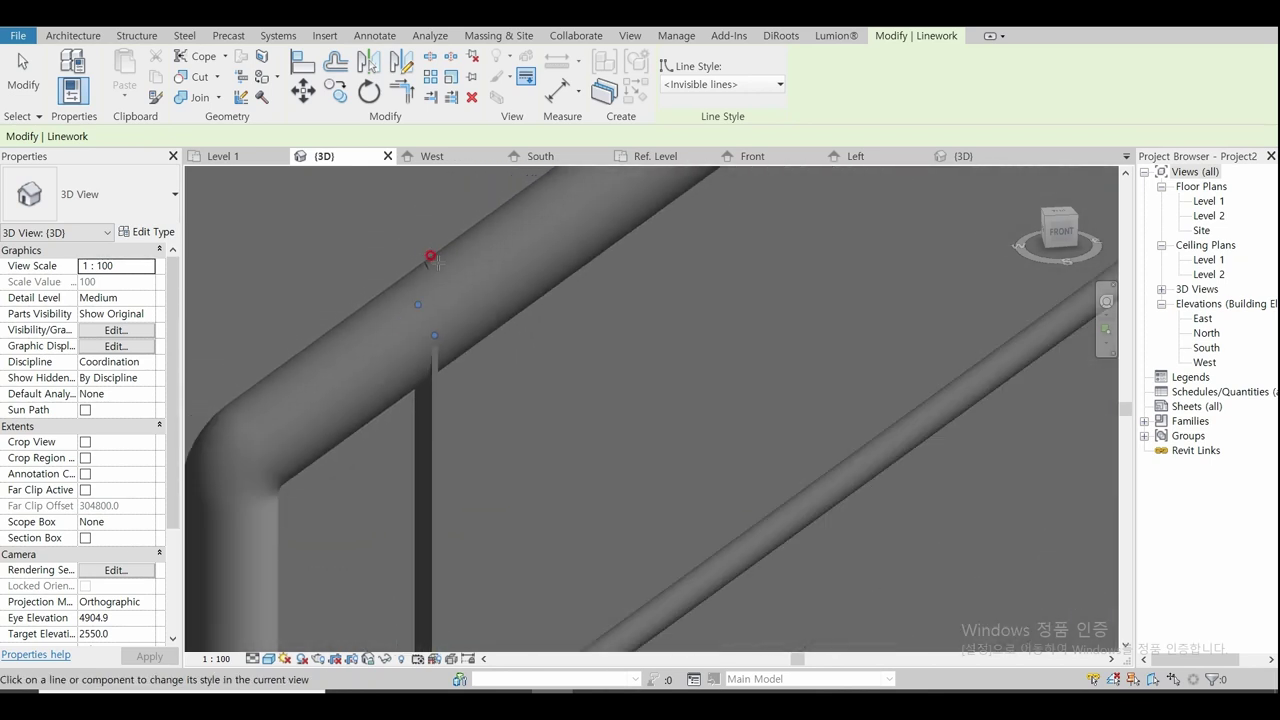
{"action": "key", "text": "Escape"}
{"action": "scroll", "coordinate": [622, 327], "scroll_direction": "up", "scroll_amount": 2}
{"action": "scroll", "coordinate": [622, 327], "scroll_direction": "down", "scroll_amount": 2}
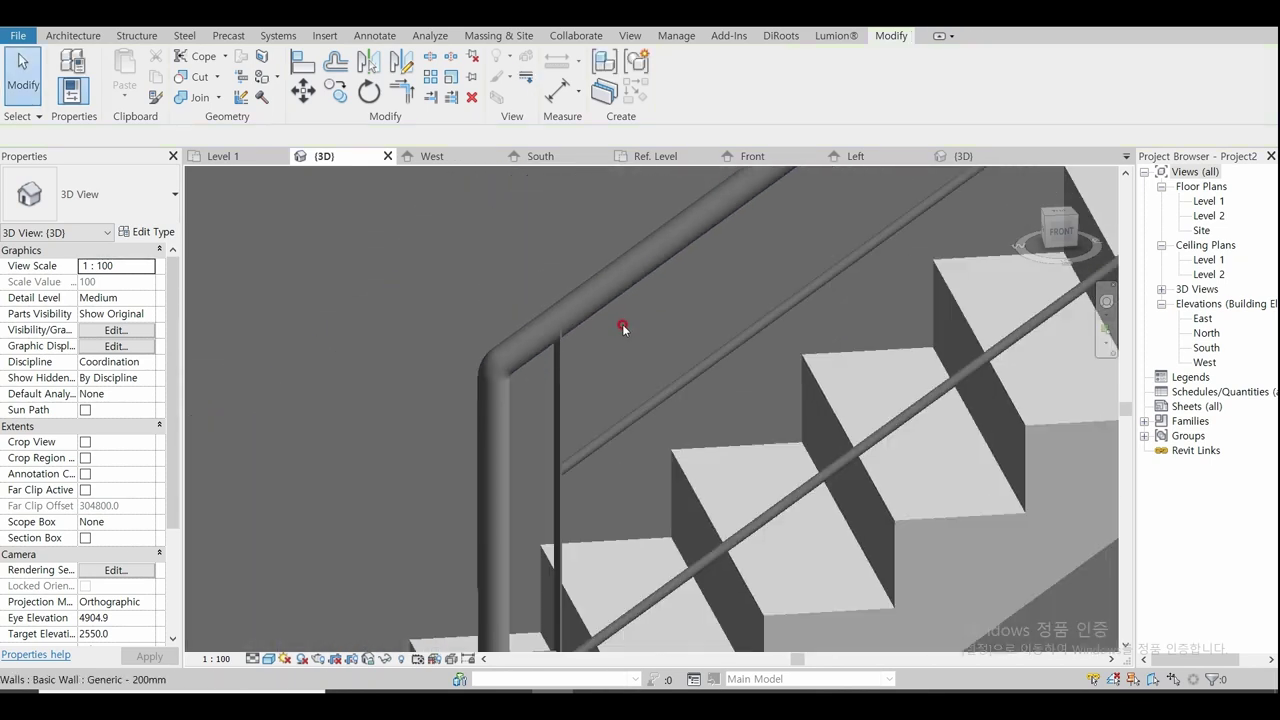
{"action": "scroll", "coordinate": [590, 323], "scroll_direction": "down", "scroll_amount": 2}
{"action": "scroll", "coordinate": [520, 370], "scroll_direction": "down", "scroll_amount": 1}
{"action": "middle_click_drag", "start_coordinate": [286, 423], "coordinate": [317, 449], "text": "shift"}
{"action": "scroll", "coordinate": [778, 563], "scroll_direction": "up", "scroll_amount": 2}
{"action": "scroll", "coordinate": [829, 563], "scroll_direction": "up", "scroll_amount": 1}
{"action": "middle_click_drag", "start_coordinate": [910, 578], "coordinate": [891, 580], "text": "shift"}
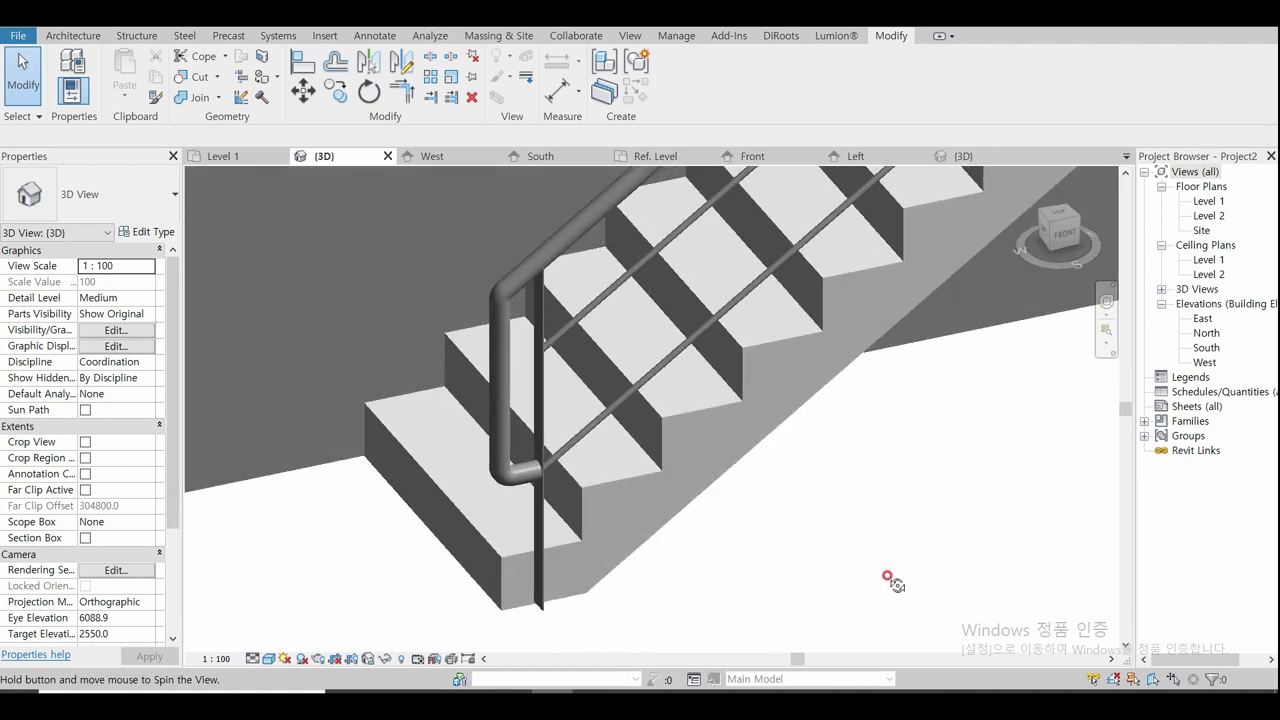
{"action": "scroll", "coordinate": [545, 205], "scroll_direction": "up", "scroll_amount": 2}
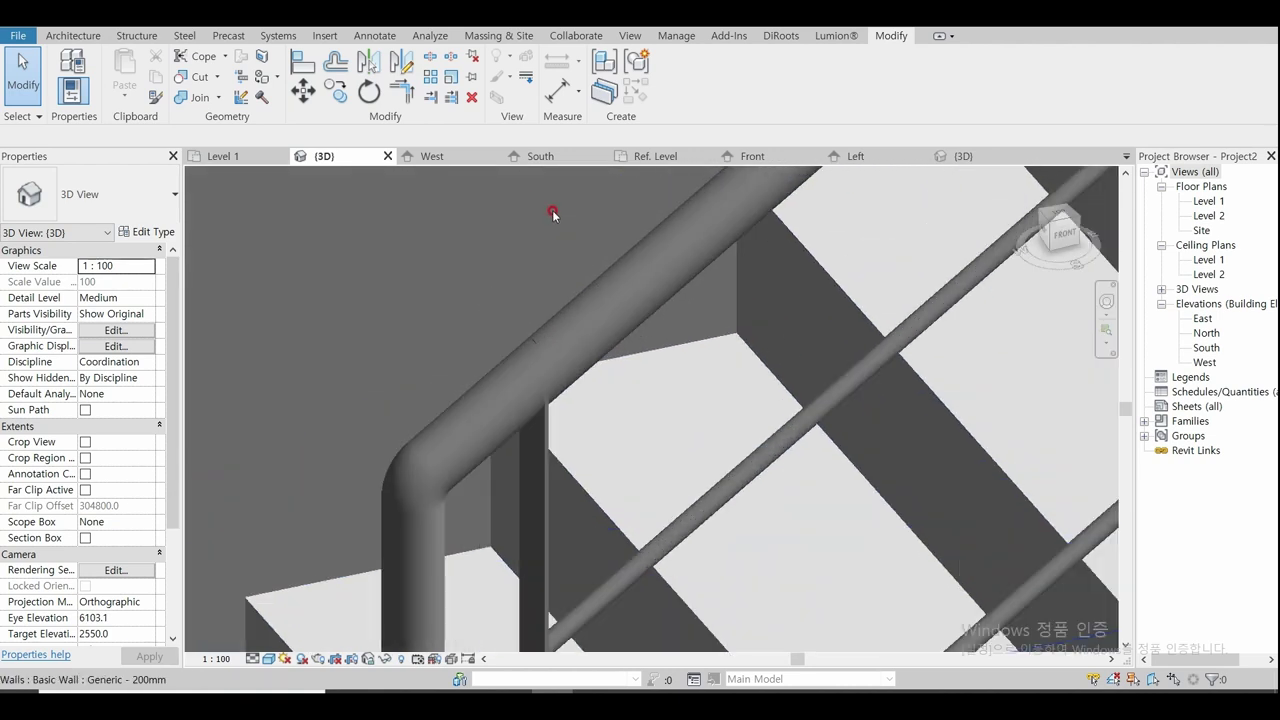
{"action": "scroll", "coordinate": [557, 246], "scroll_direction": "up", "scroll_amount": 1}
{"action": "scroll", "coordinate": [558, 380], "scroll_direction": "up", "scroll_amount": 1}
{"action": "scroll", "coordinate": [558, 411], "scroll_direction": "up", "scroll_amount": 2}
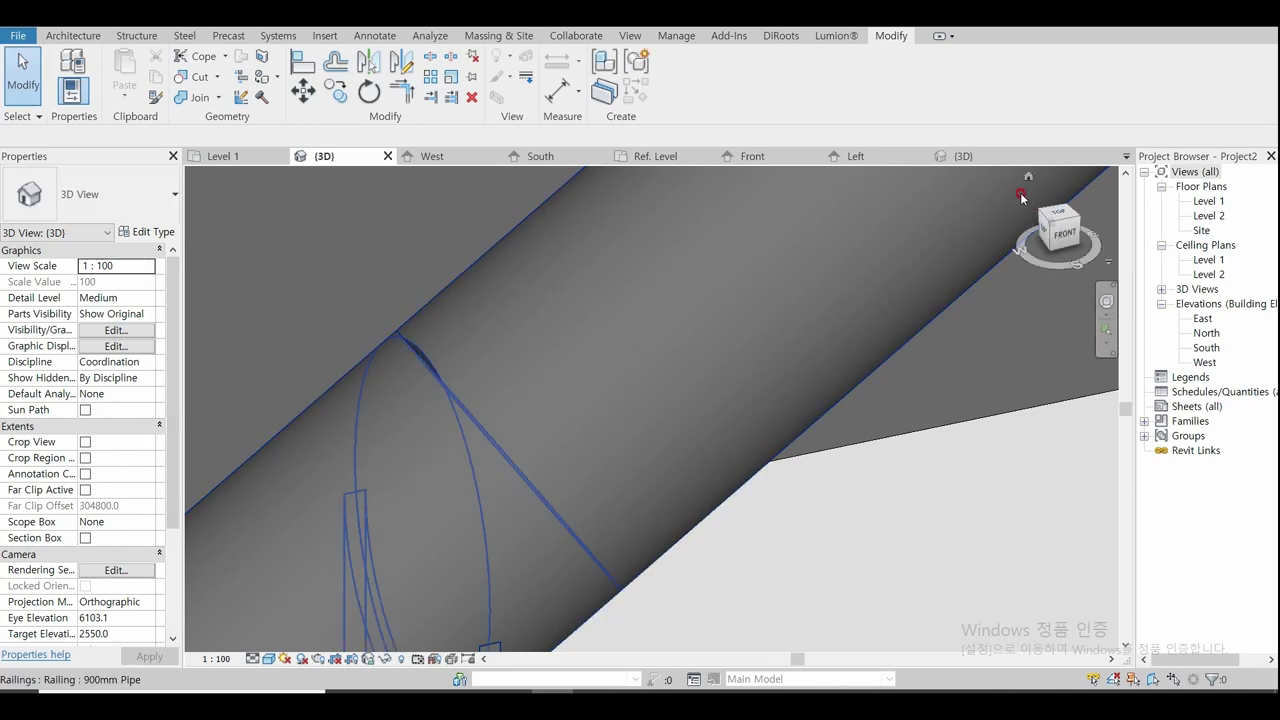
Step: In the Front view, edit the sweep path and set the horizontal line to 160
{"action": "left_click", "coordinate": [760, 157]}
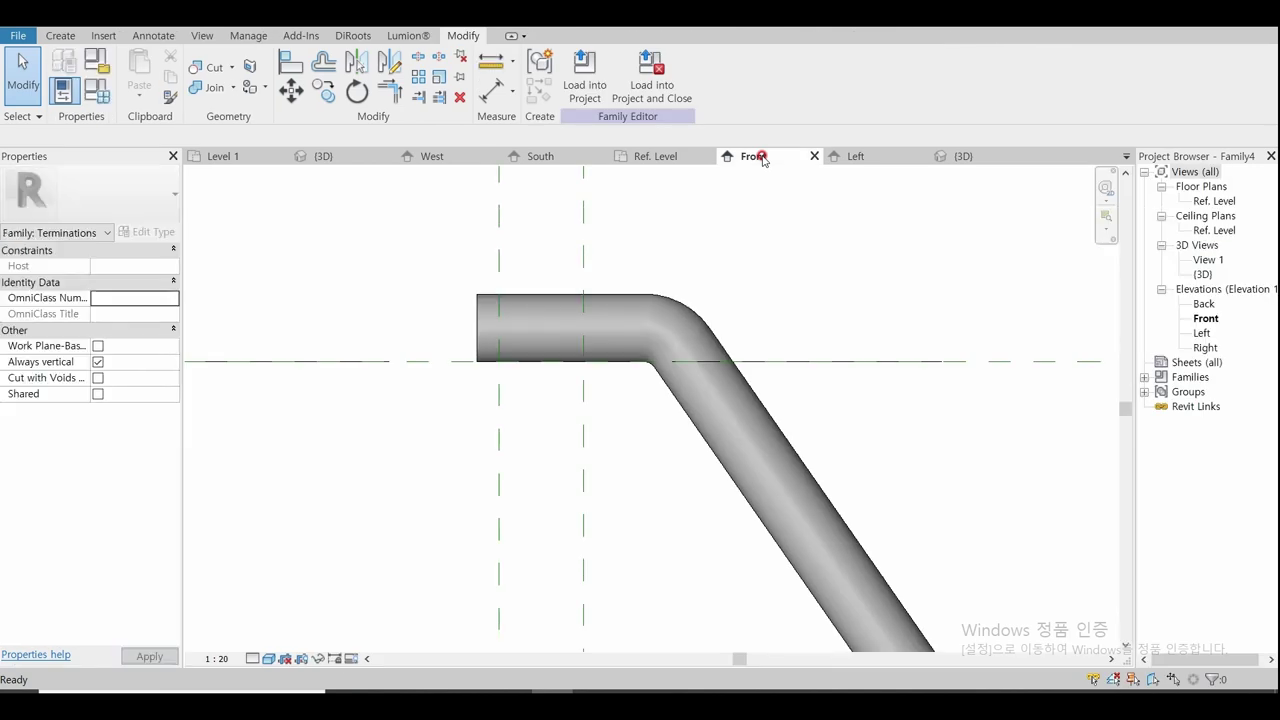
{"action": "left_click", "coordinate": [623, 298]}
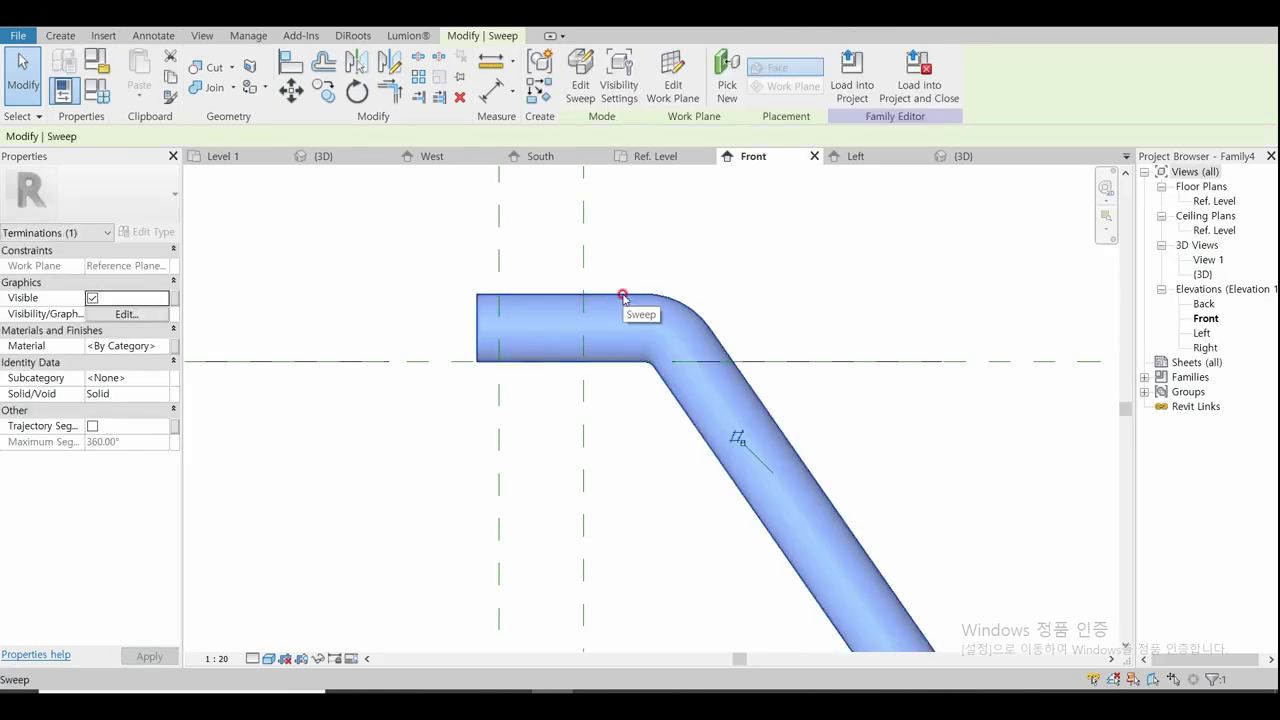
{"action": "left_click", "coordinate": [583, 88]}
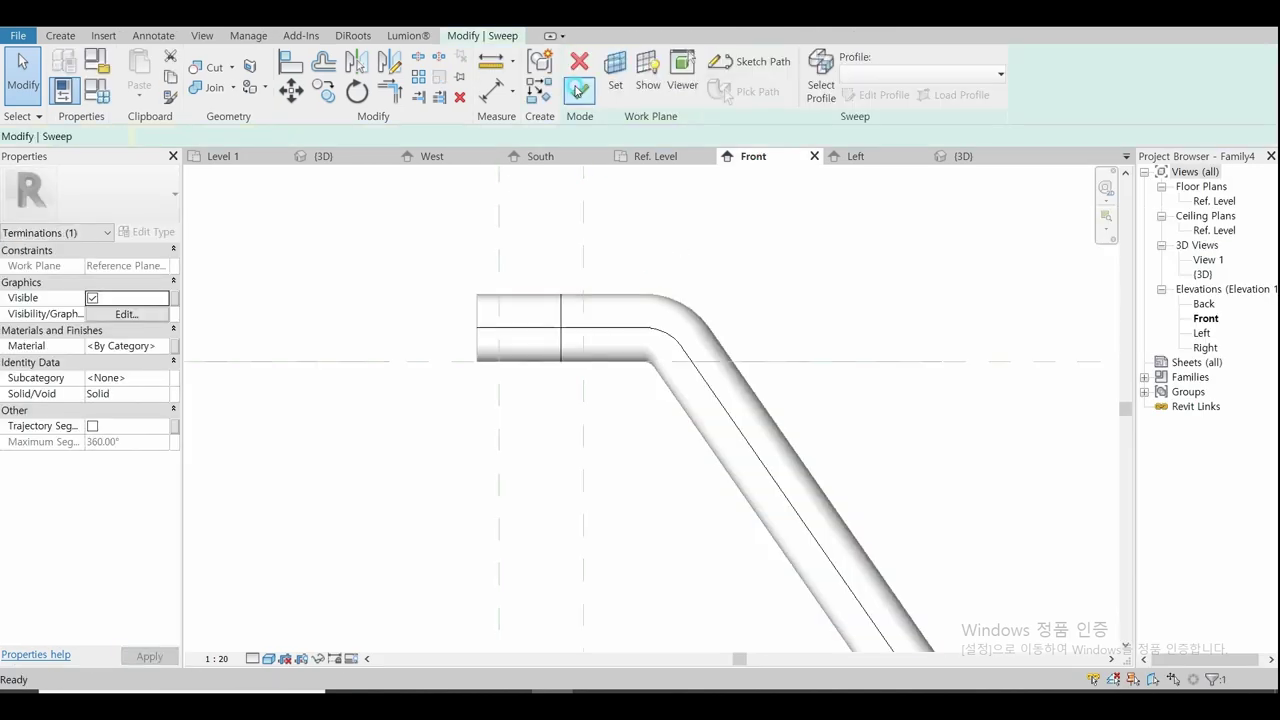
{"action": "left_click", "coordinate": [776, 65]}
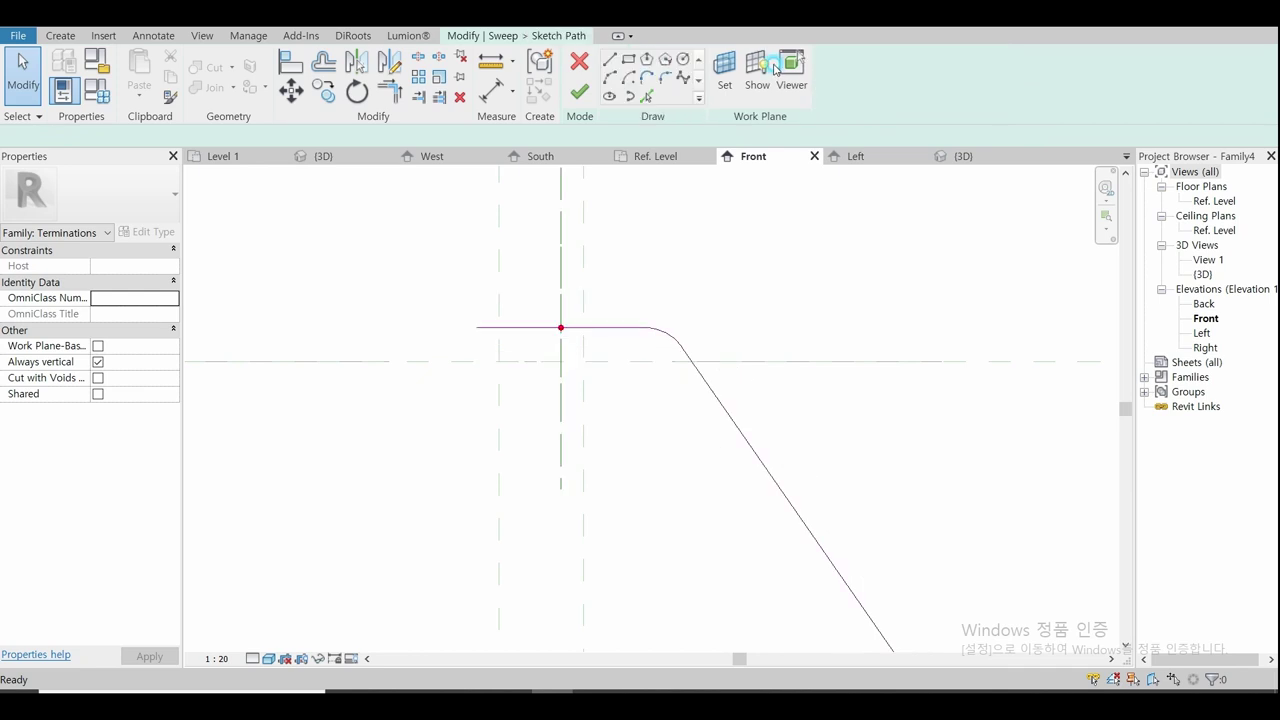
{"action": "left_click", "coordinate": [528, 327]}
{"action": "left_click", "coordinate": [560, 272]}
{"action": "type", "text": "160"}
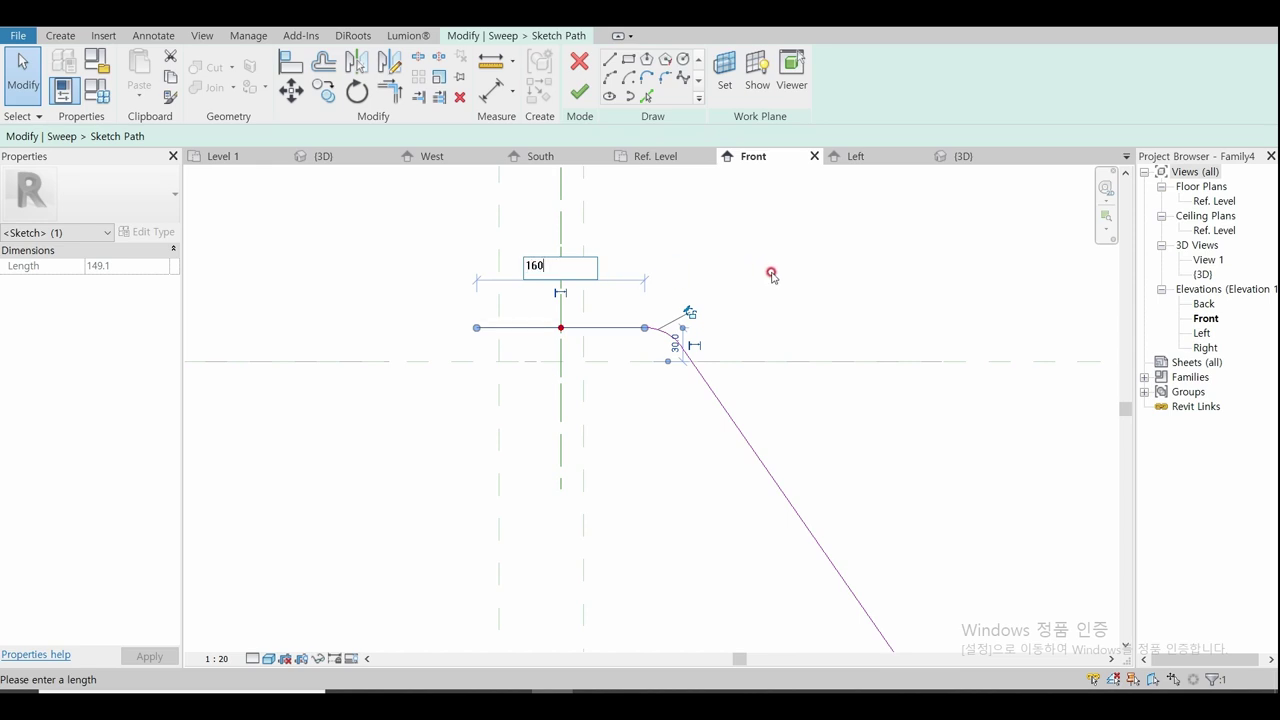
{"action": "key", "text": "Return"}
Step: Finish the sweep and load the termination into the project, overwriting the old version
{"action": "left_click", "coordinate": [579, 91]}
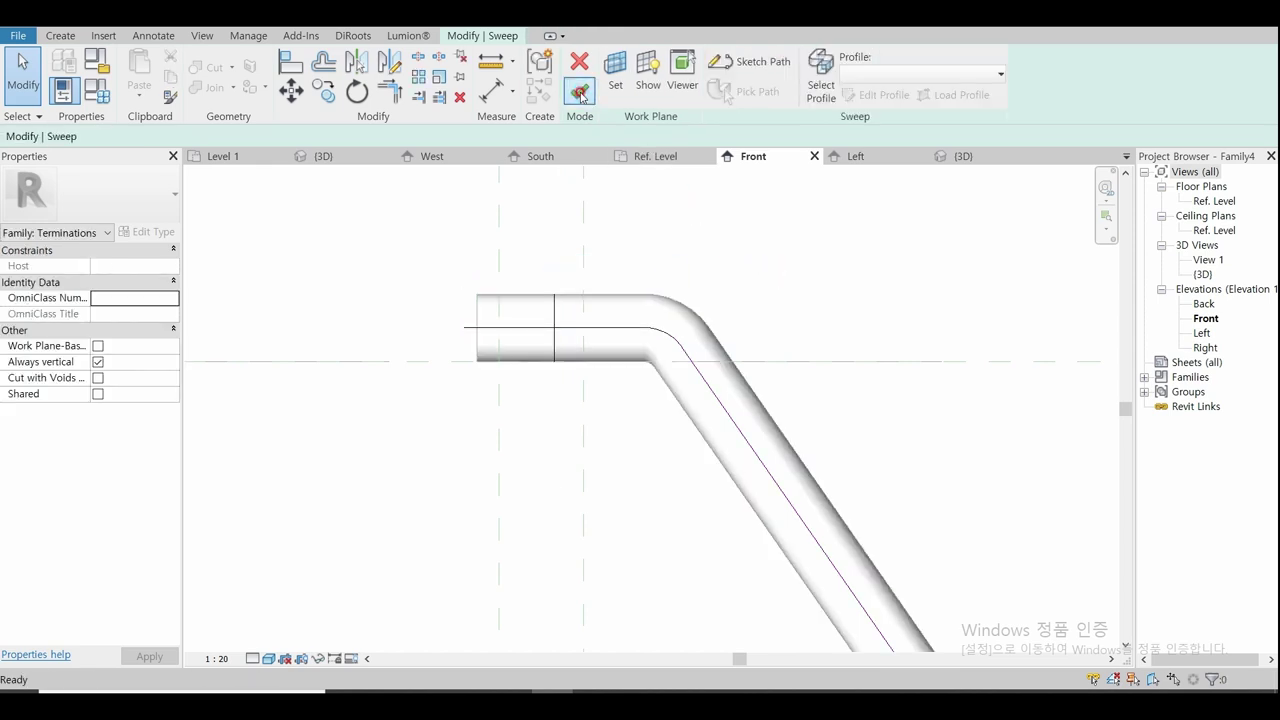
{"action": "left_click", "coordinate": [579, 91]}
{"action": "left_click", "coordinate": [830, 102]}
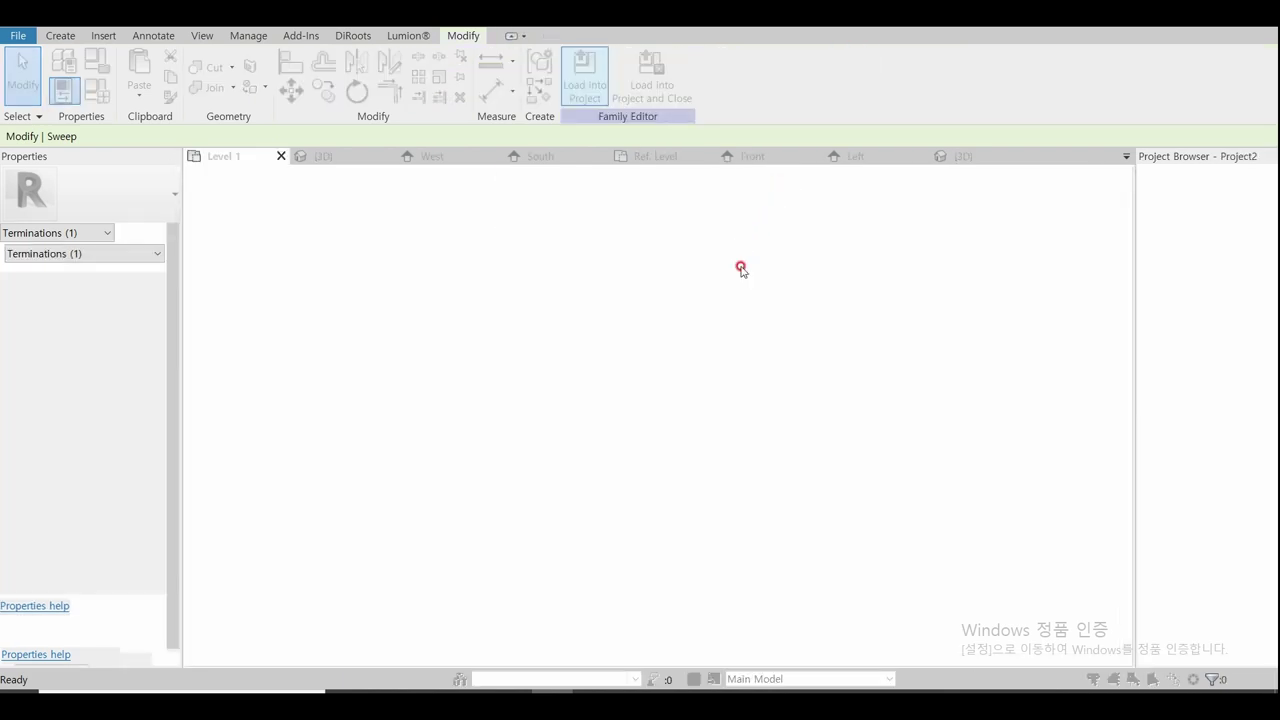
{"action": "left_click", "coordinate": [601, 356]}
Step: In the 3D view, apply <Invisible lines> Linework to the seam across the top rail
{"action": "left_click", "coordinate": [322, 156]}
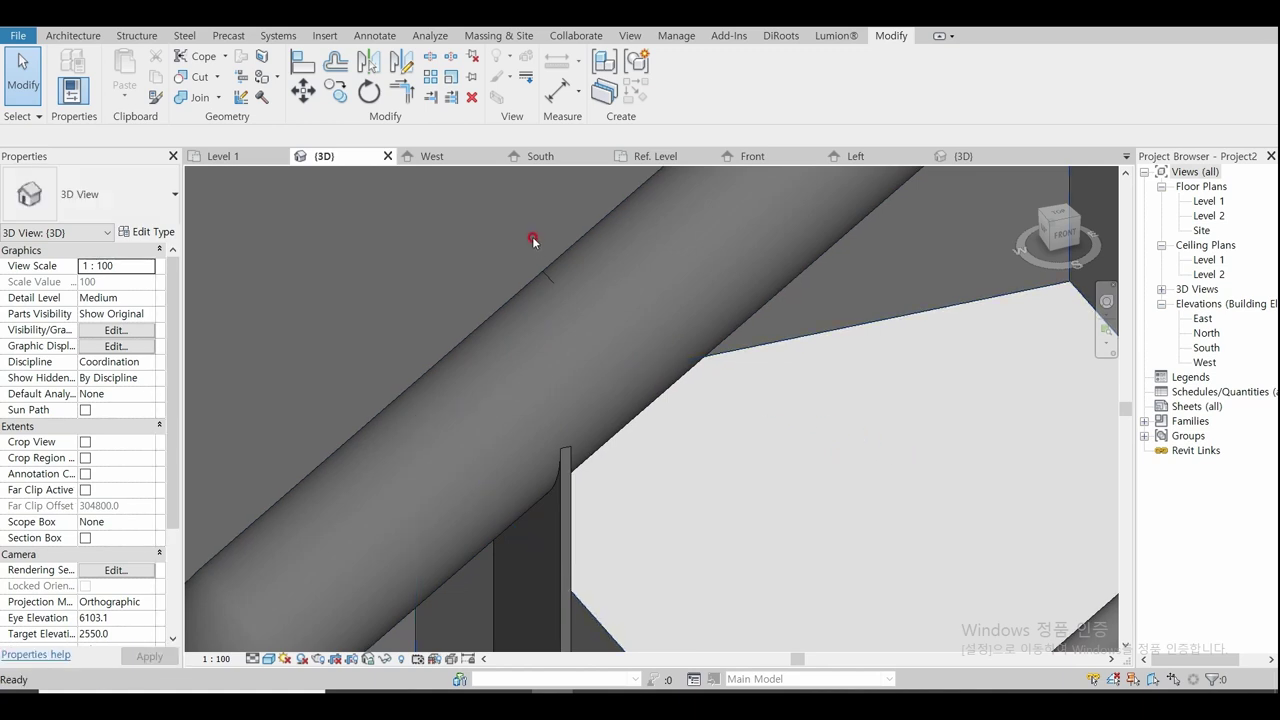
{"action": "scroll", "coordinate": [533, 241], "scroll_direction": "up", "scroll_amount": 3}
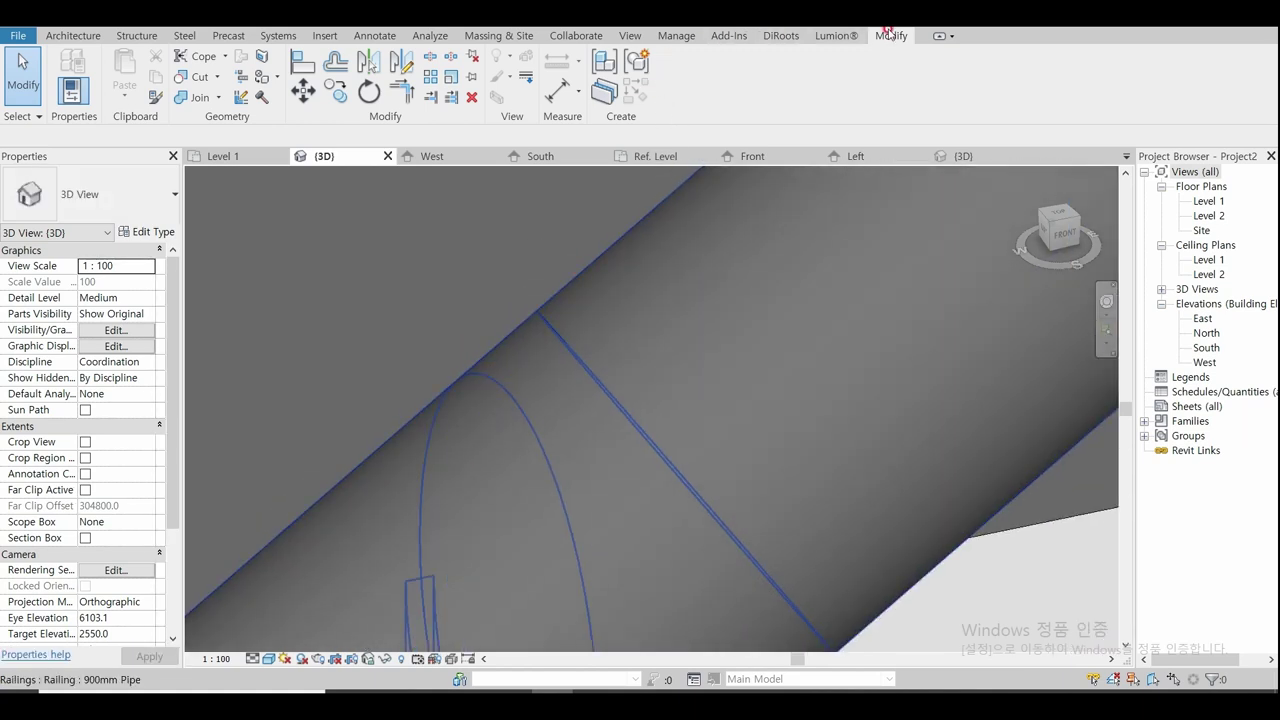
{"action": "left_click", "coordinate": [530, 78]}
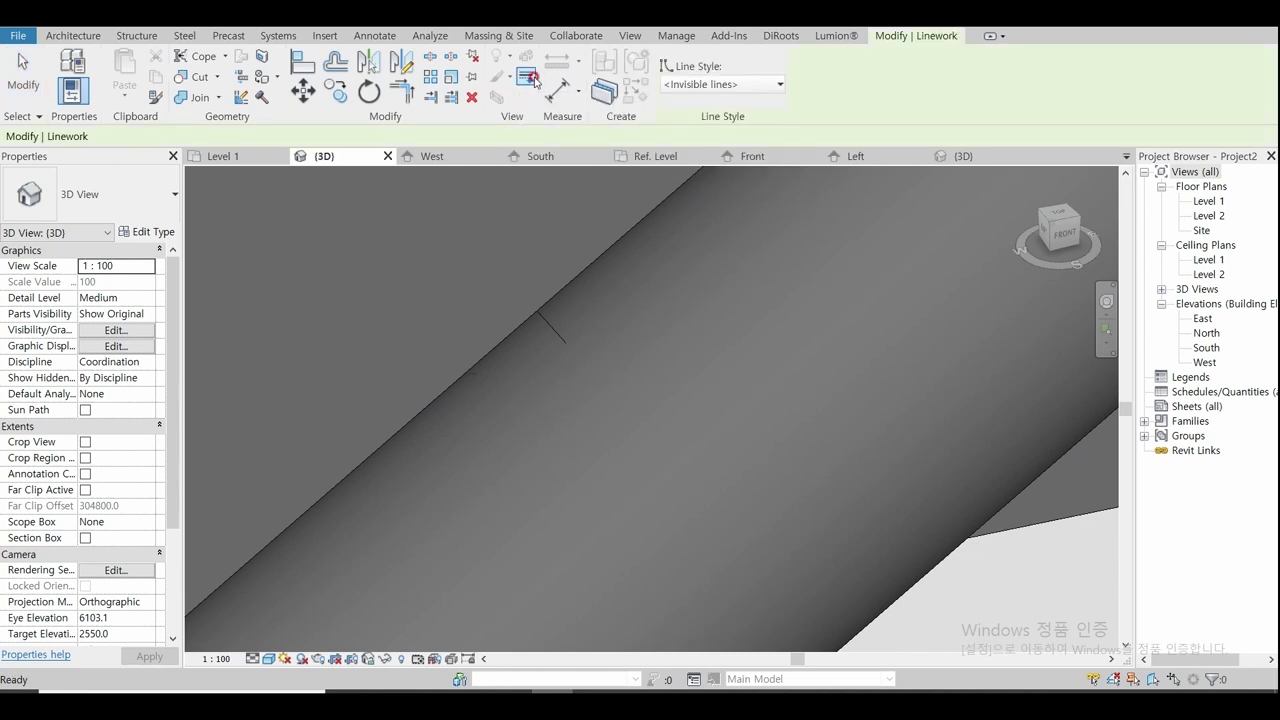
{"action": "scroll", "coordinate": [555, 300], "scroll_direction": "up", "scroll_amount": 2}
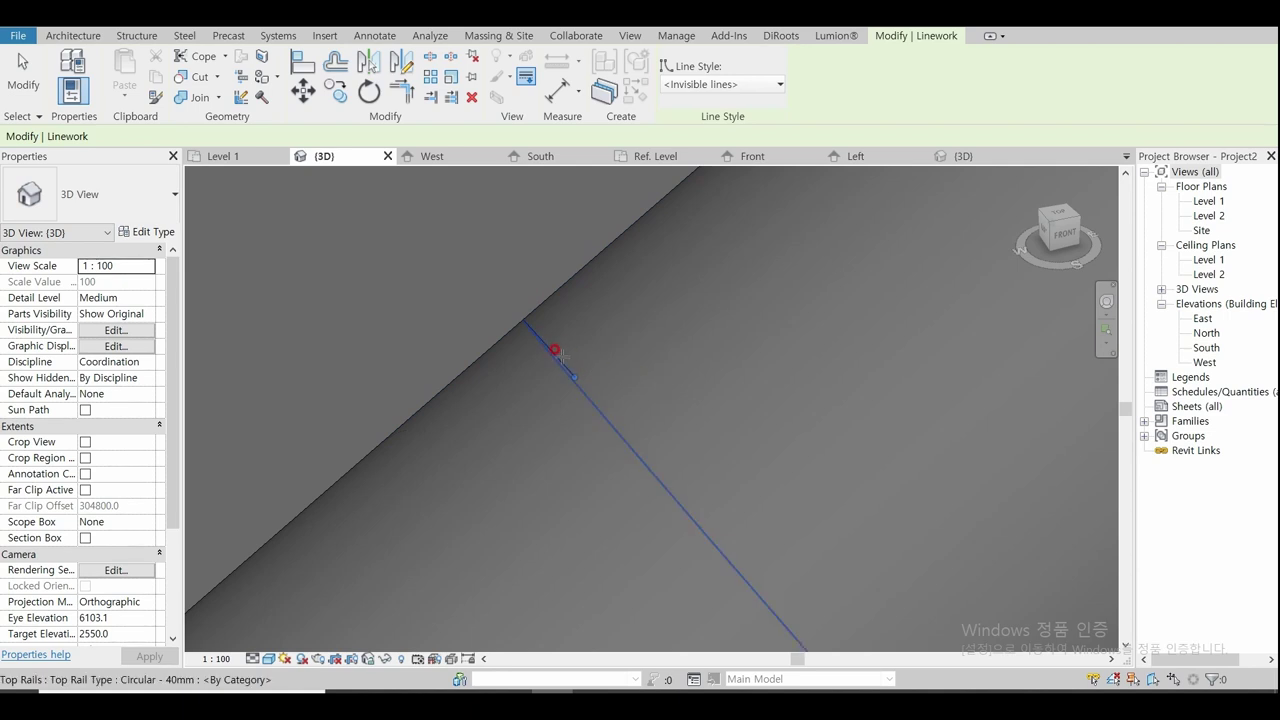
{"action": "left_click", "coordinate": [555, 350]}
{"action": "key", "text": "Escape"}
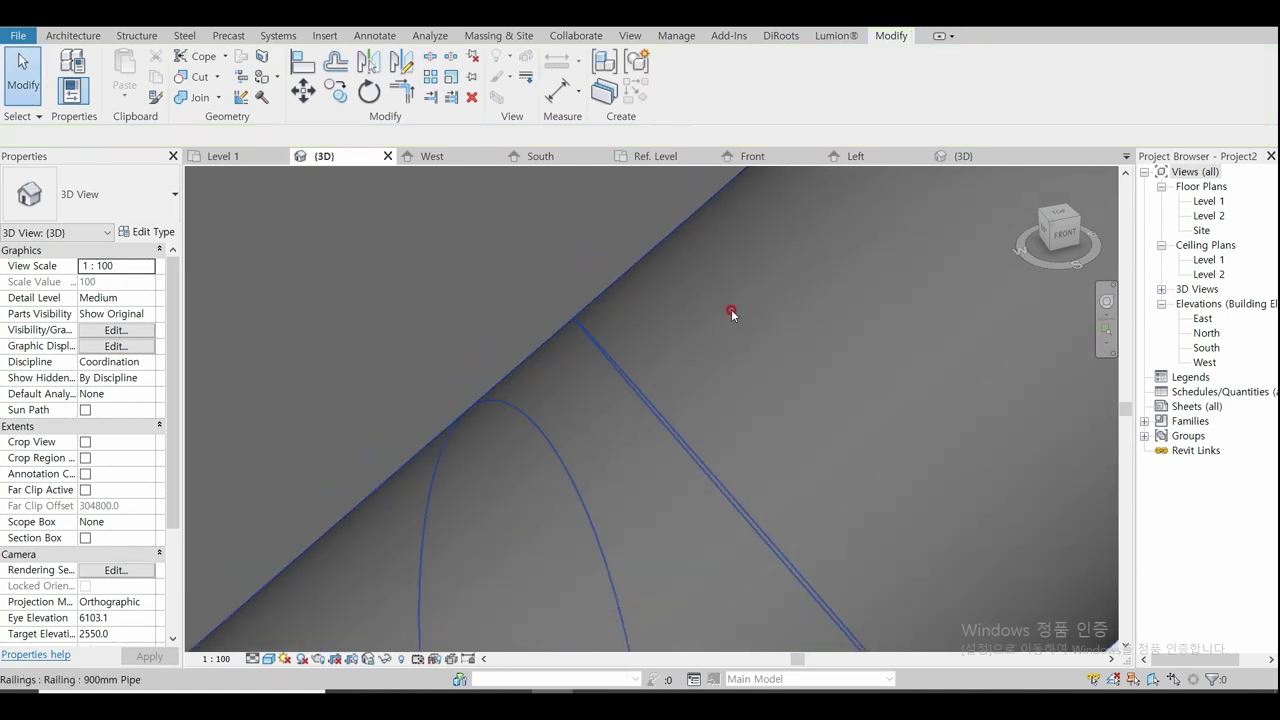
{"action": "scroll", "coordinate": [704, 300], "scroll_direction": "down", "scroll_amount": 2}
{"action": "scroll", "coordinate": [704, 300], "scroll_direction": "down", "scroll_amount": 2}
{"action": "scroll", "coordinate": [704, 300], "scroll_direction": "down", "scroll_amount": 1}
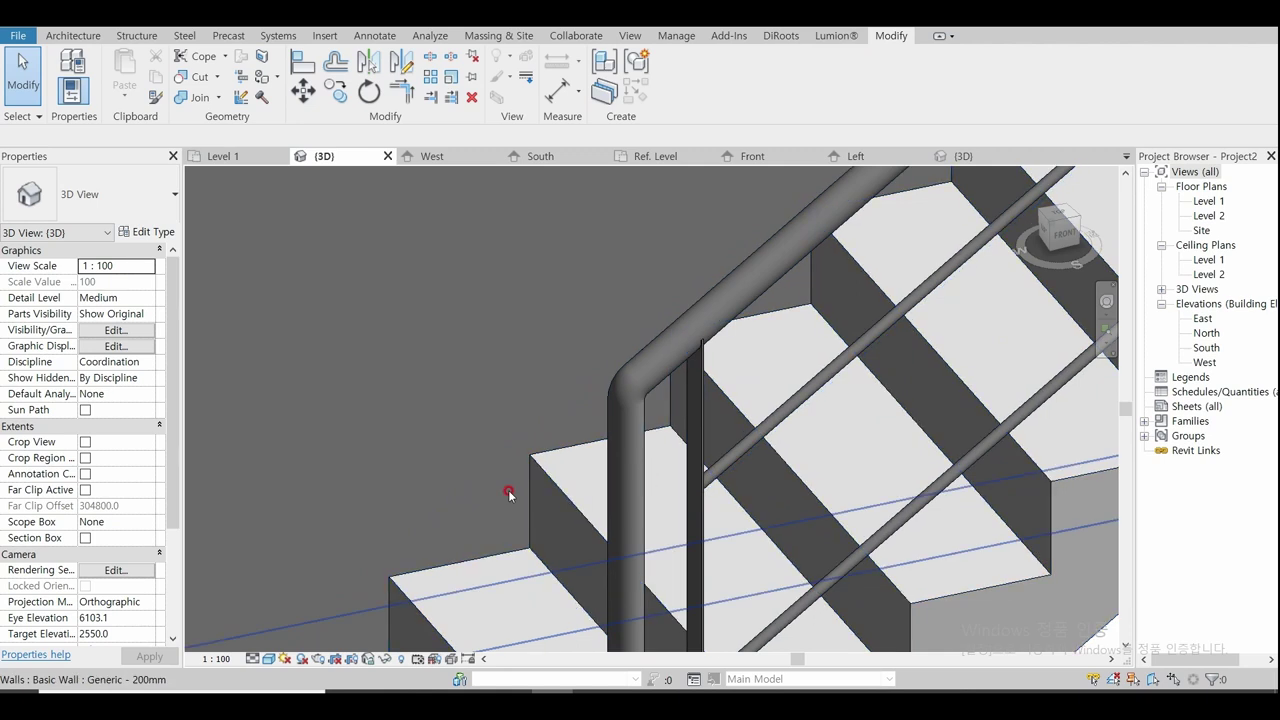
Step: Orbit around to the stair's wall side and hide the wall next to the stair
{"action": "scroll", "coordinate": [437, 452], "scroll_direction": "down", "scroll_amount": 2}
{"action": "scroll", "coordinate": [880, 562], "scroll_direction": "up", "scroll_amount": 1}
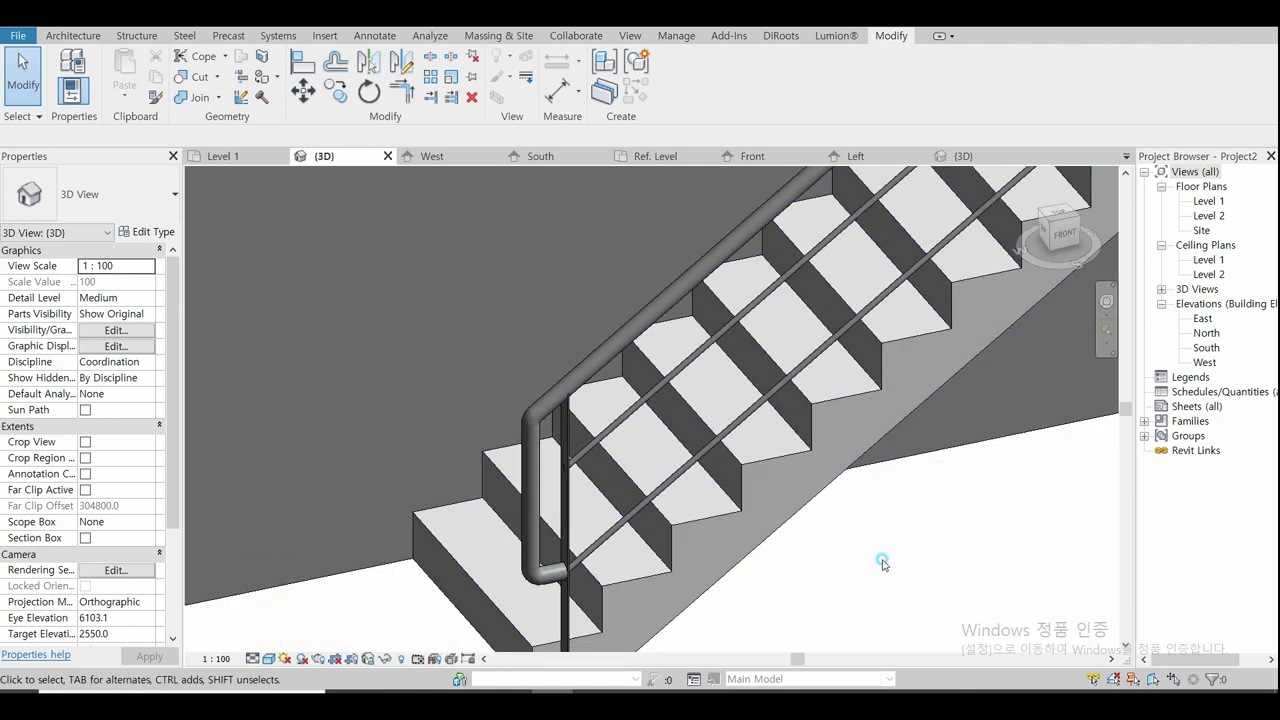
{"action": "scroll", "coordinate": [426, 291], "scroll_direction": "down", "scroll_amount": 1}
{"action": "scroll", "coordinate": [540, 400], "scroll_direction": "down", "scroll_amount": 2}
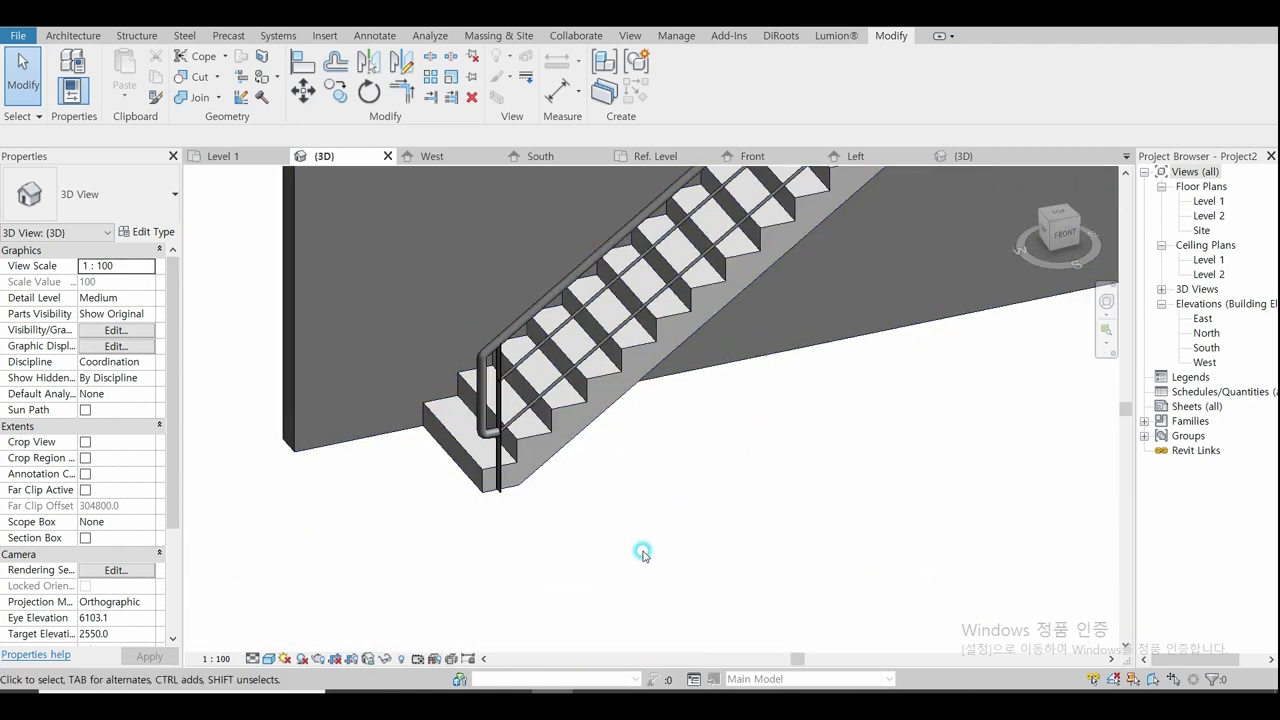
{"action": "scroll", "coordinate": [630, 560], "scroll_direction": "down", "scroll_amount": 1}
{"action": "middle_click_drag", "start_coordinate": [621, 569], "coordinate": [617, 531], "text": "shift"}
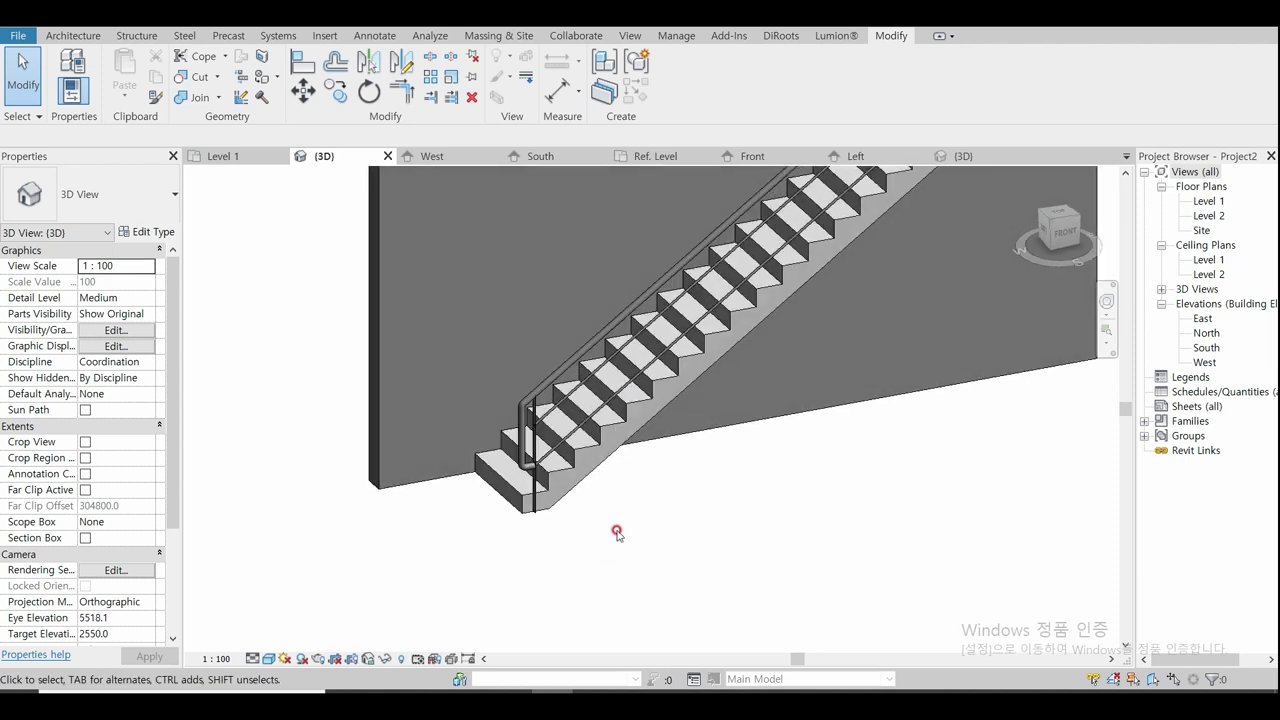
{"action": "scroll", "coordinate": [614, 533], "scroll_direction": "up", "scroll_amount": 2}
{"action": "scroll", "coordinate": [700, 577], "scroll_direction": "down", "scroll_amount": 1}
{"action": "scroll", "coordinate": [347, 465], "scroll_direction": "up", "scroll_amount": 2}
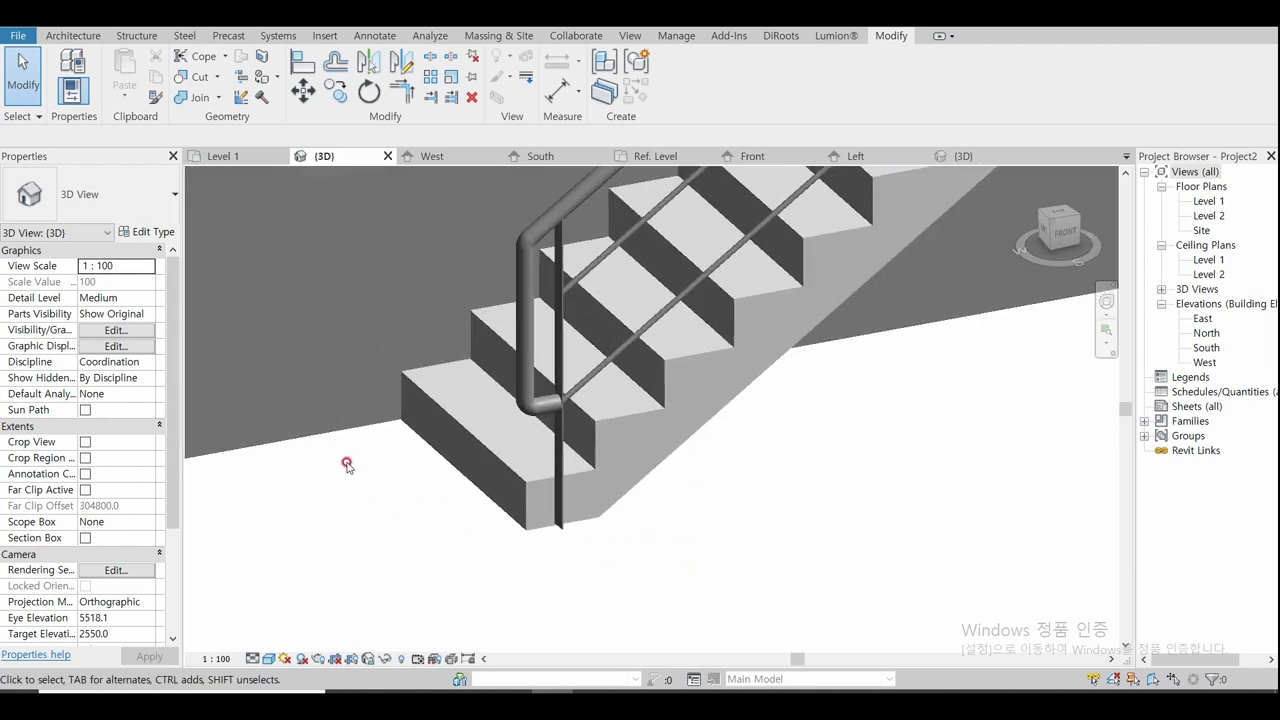
{"action": "scroll", "coordinate": [347, 465], "scroll_direction": "down", "scroll_amount": 2}
{"action": "mouse_move", "coordinate": [346, 489]}
{"action": "middle_mouse_down", "text": "shift"}
{"action": "mouse_move", "coordinate": [520, 482]}
{"action": "mouse_move", "coordinate": [569, 460]}
{"action": "middle_mouse_up", "text": "shift"}
{"action": "mouse_move", "coordinate": [454, 526]}
{"action": "middle_mouse_down", "text": "shift"}
{"action": "mouse_move", "coordinate": [527, 521]}
{"action": "mouse_move", "coordinate": [497, 523]}
{"action": "middle_mouse_up", "text": "shift"}
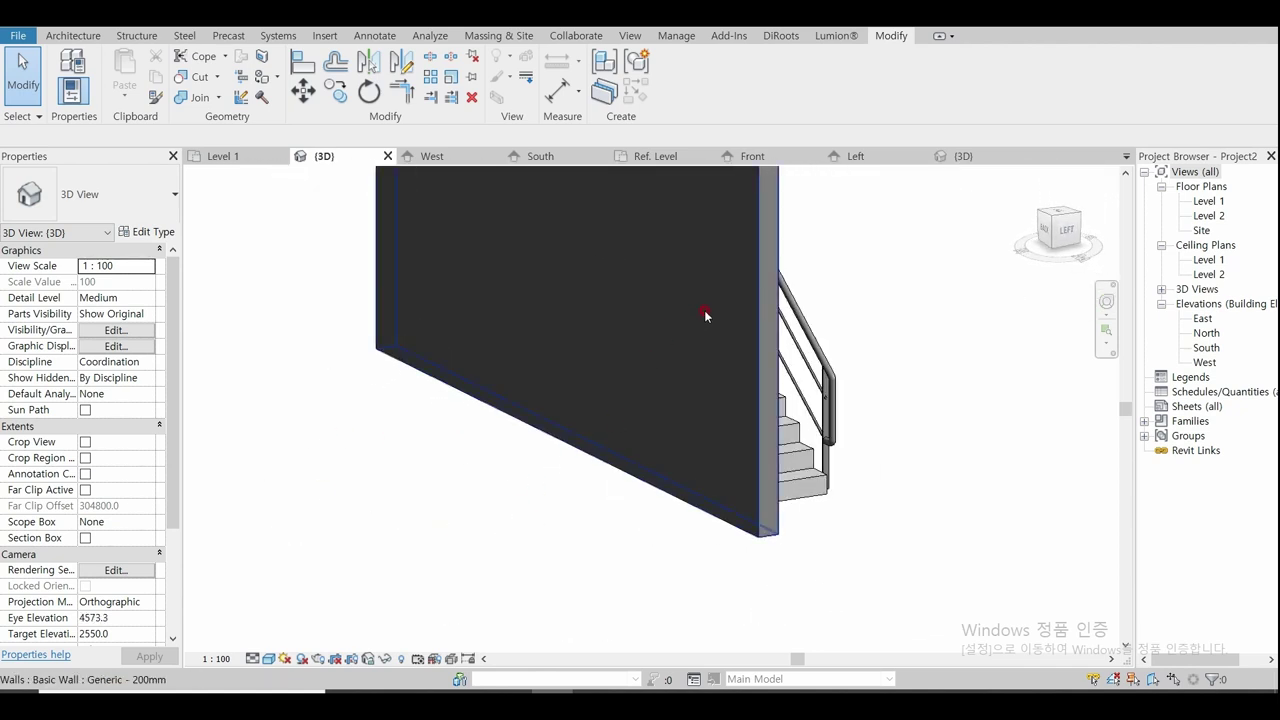
{"action": "left_click", "coordinate": [705, 316]}
{"action": "key", "text": "Delete"}
Step: Orbit and zoom around the stair to inspect the railing's bent termination
{"action": "scroll", "coordinate": [864, 342], "scroll_direction": "up", "scroll_amount": 2}
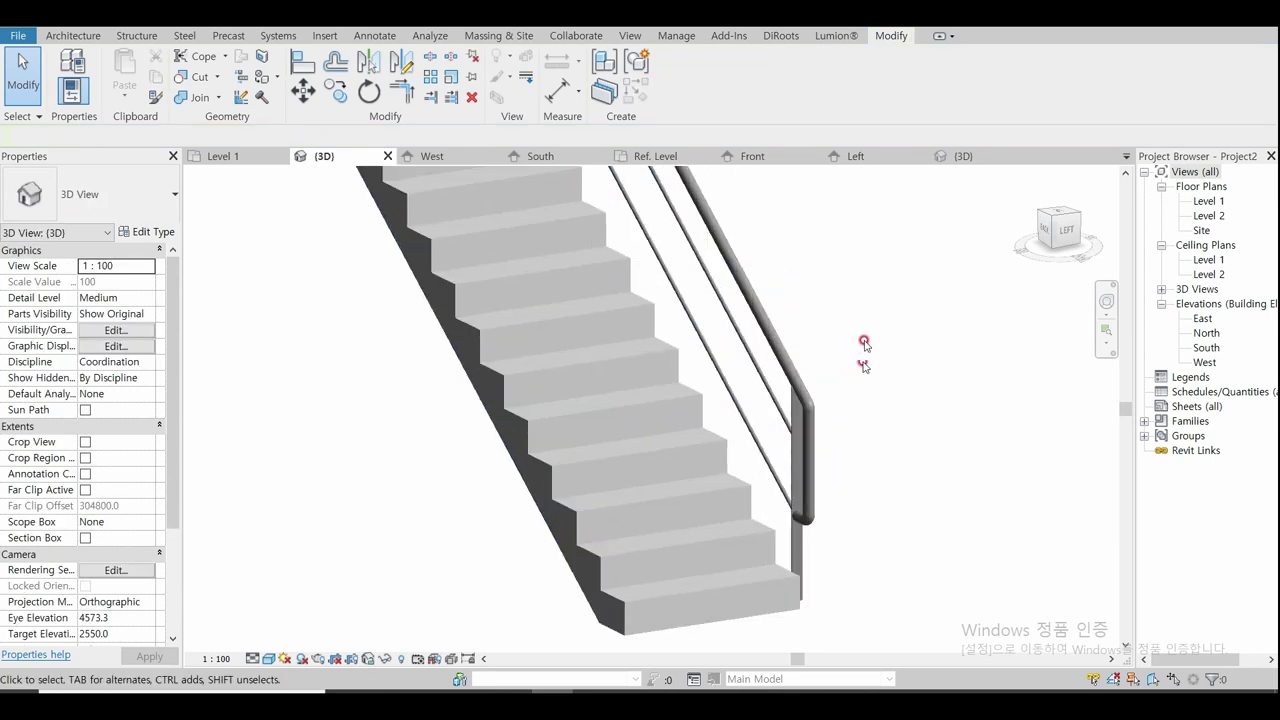
{"action": "scroll", "coordinate": [864, 342], "scroll_direction": "down", "scroll_amount": 2}
{"action": "middle_click_drag", "start_coordinate": [854, 409], "coordinate": [543, 286]}
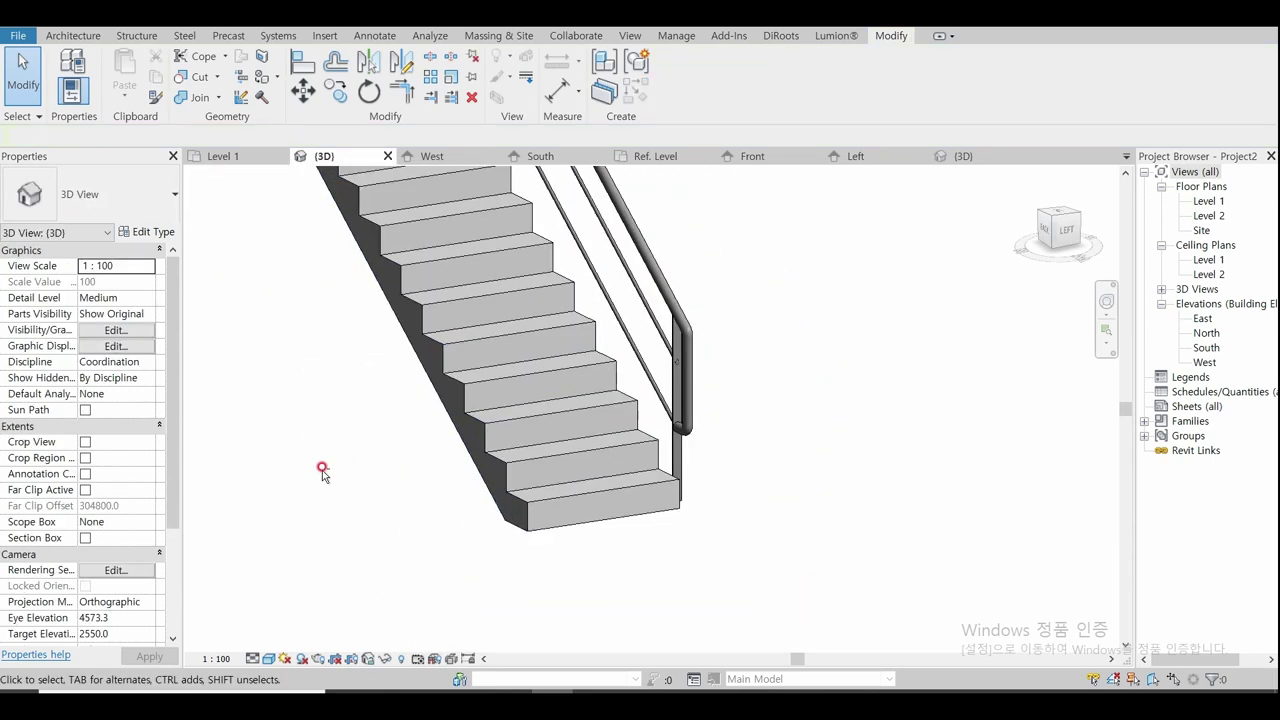
{"action": "middle_click_drag", "start_coordinate": [322, 472], "coordinate": [400, 487], "text": "shift"}
{"action": "mouse_move", "coordinate": [747, 536]}
{"action": "middle_mouse_down", "text": "shift"}
{"action": "mouse_move", "coordinate": [894, 557]}
{"action": "mouse_move", "coordinate": [814, 583]}
{"action": "mouse_move", "coordinate": [820, 514]}
{"action": "mouse_move", "coordinate": [745, 542]}
{"action": "mouse_move", "coordinate": [586, 437]}
{"action": "middle_mouse_up", "text": "shift"}
{"action": "scroll", "coordinate": [394, 337], "scroll_direction": "up", "scroll_amount": 2}
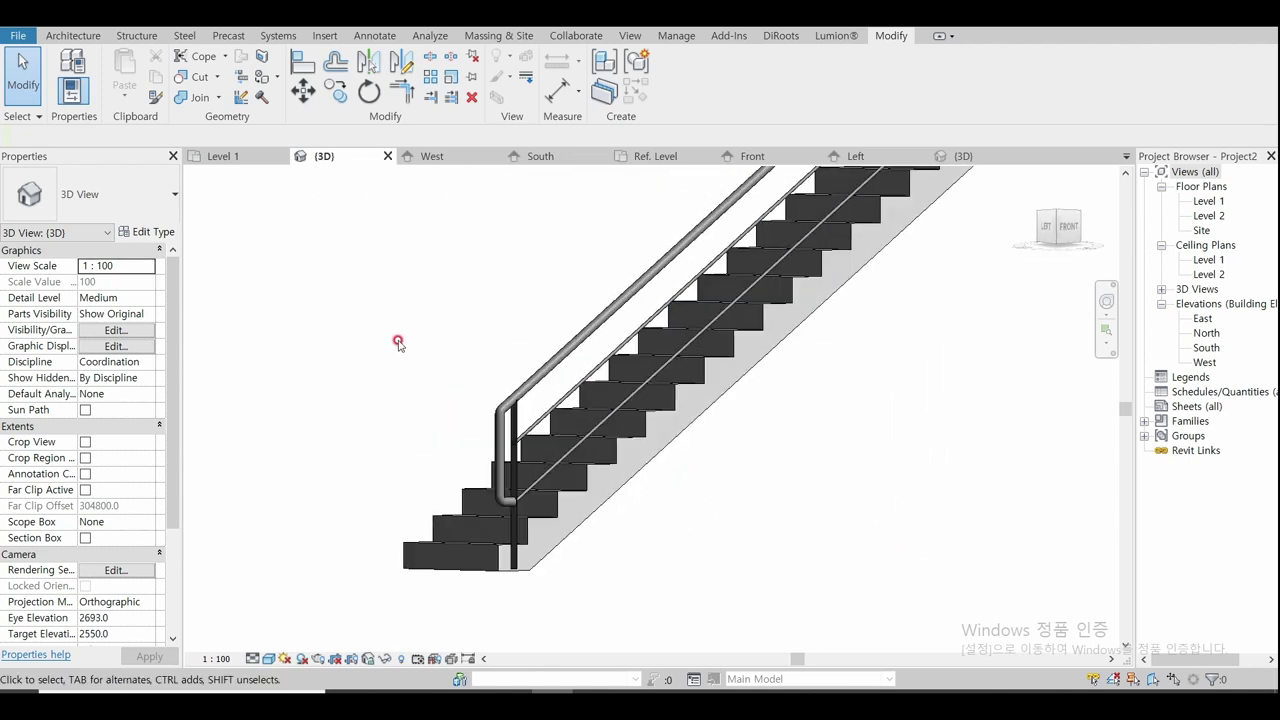
{"action": "scroll", "coordinate": [398, 343], "scroll_direction": "up", "scroll_amount": 2}
{"action": "mouse_move", "coordinate": [480, 286]}
{"action": "middle_mouse_down", "text": "shift"}
{"action": "mouse_move", "coordinate": [517, 257]}
{"action": "mouse_move", "coordinate": [474, 395]}
{"action": "middle_mouse_up", "text": "shift"}
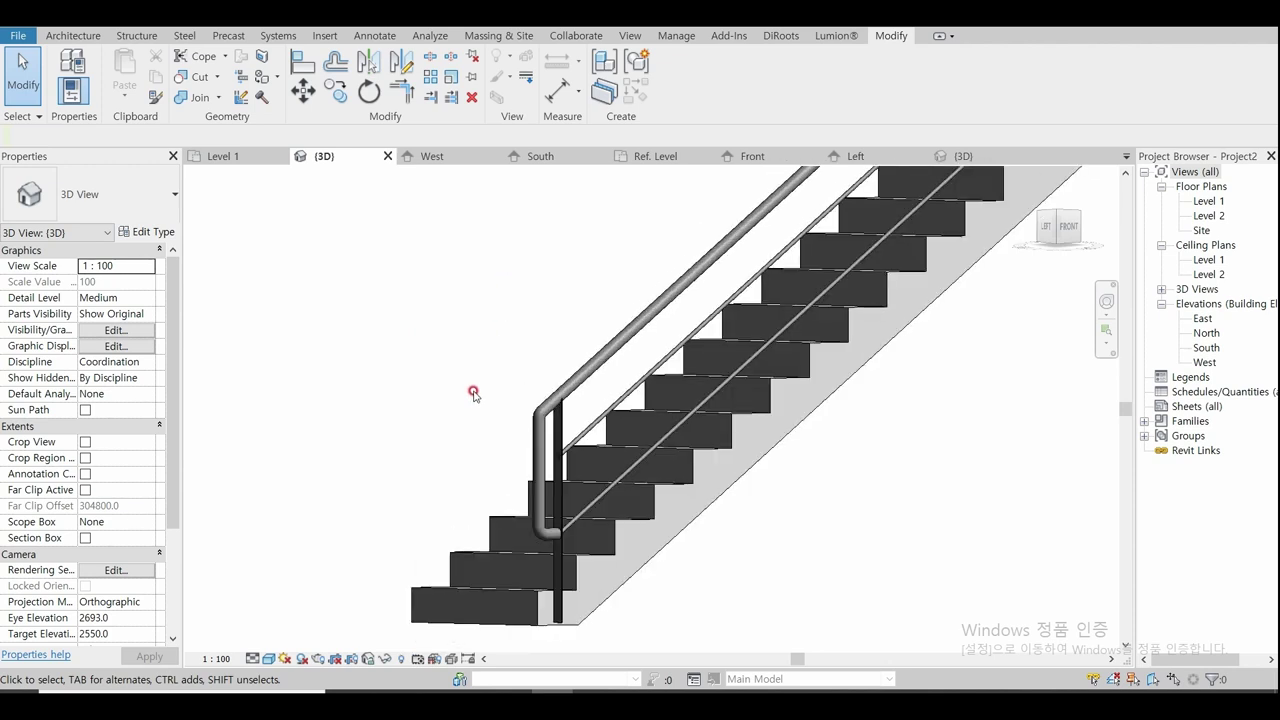
{"action": "scroll", "coordinate": [490, 395], "scroll_direction": "down", "scroll_amount": 3}
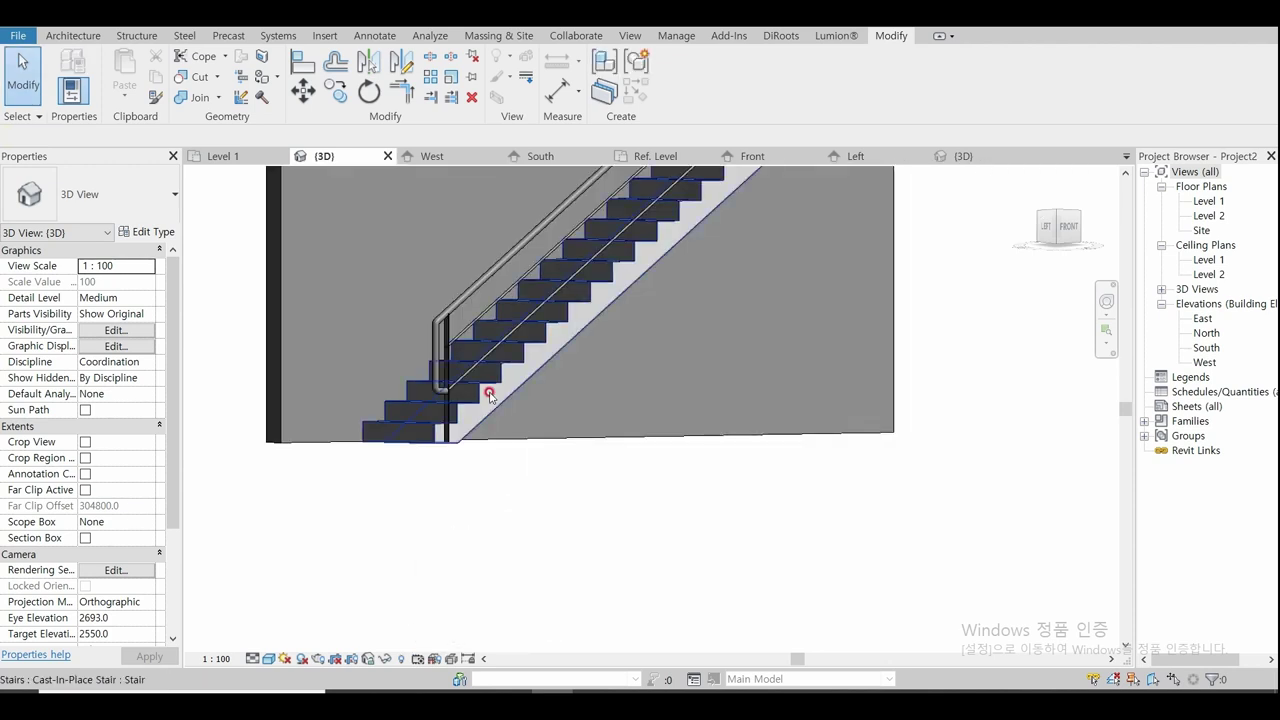
{"action": "scroll", "coordinate": [383, 274], "scroll_direction": "up", "scroll_amount": 3}
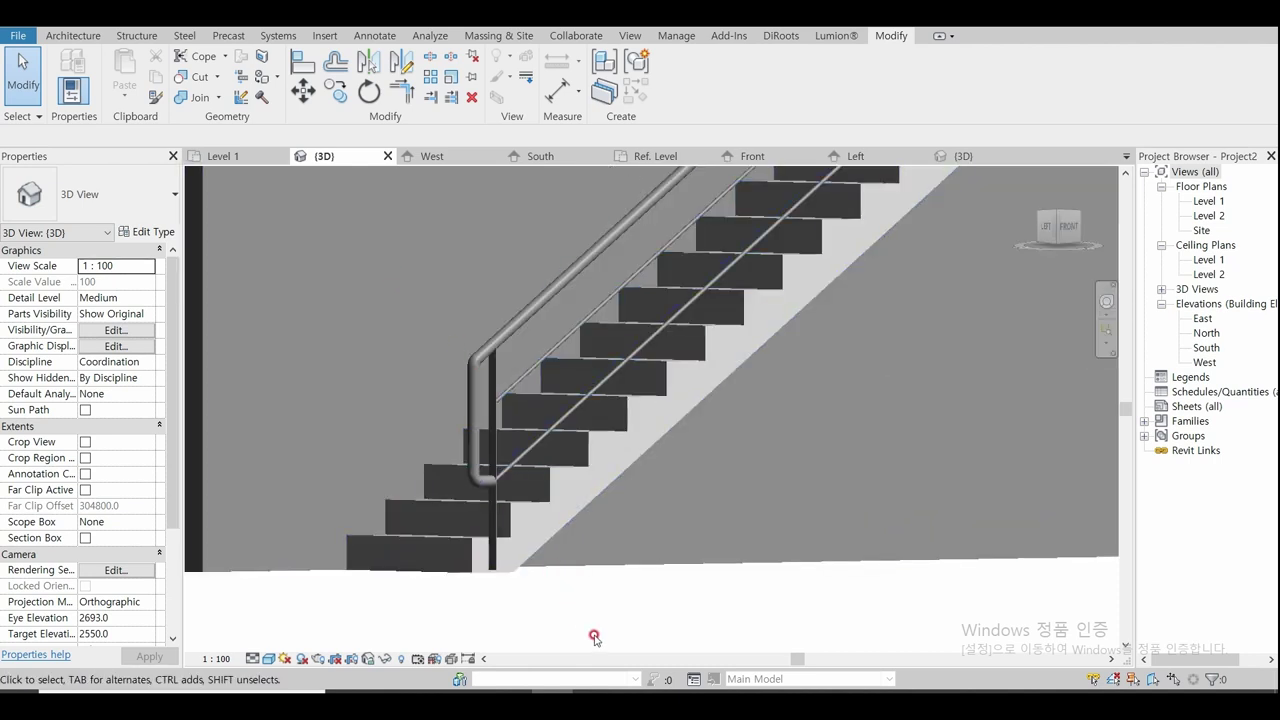
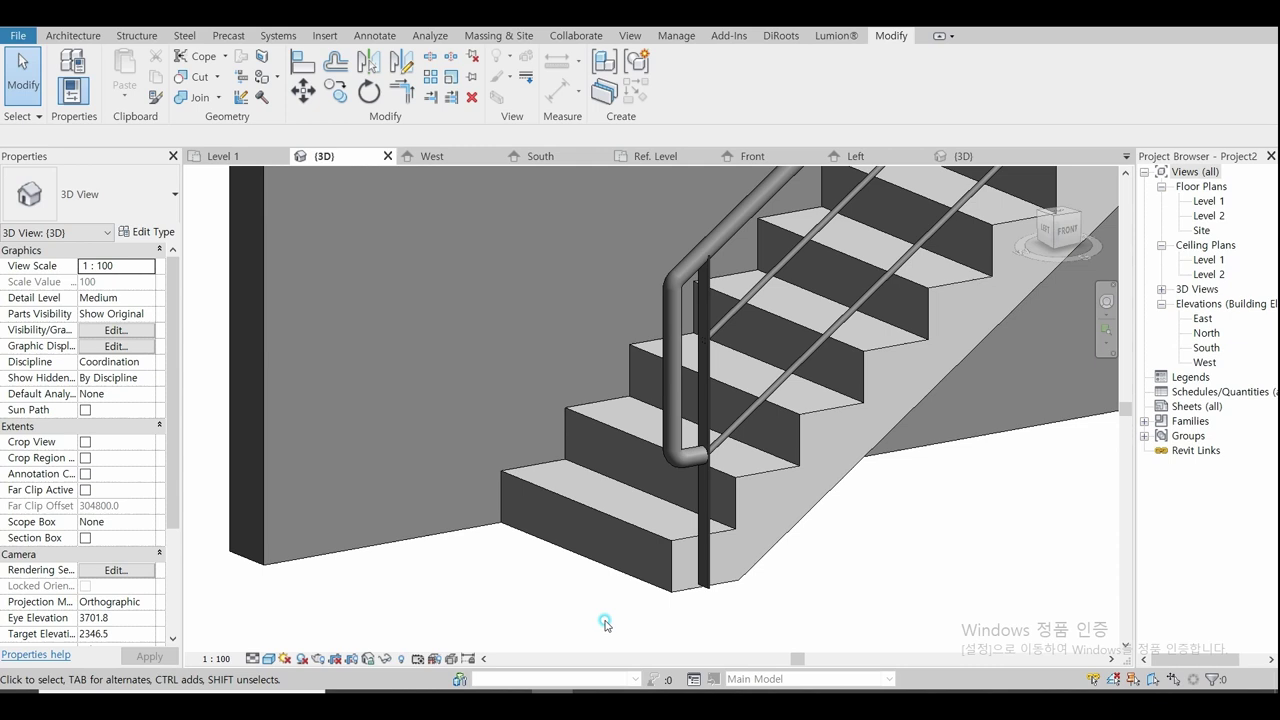
Step: Orbit the 3D stair model toward the railing post's base, matching the reference photo
{"action": "middle_click_drag", "start_coordinate": [606, 625], "coordinate": [770, 628], "text": "shift"}
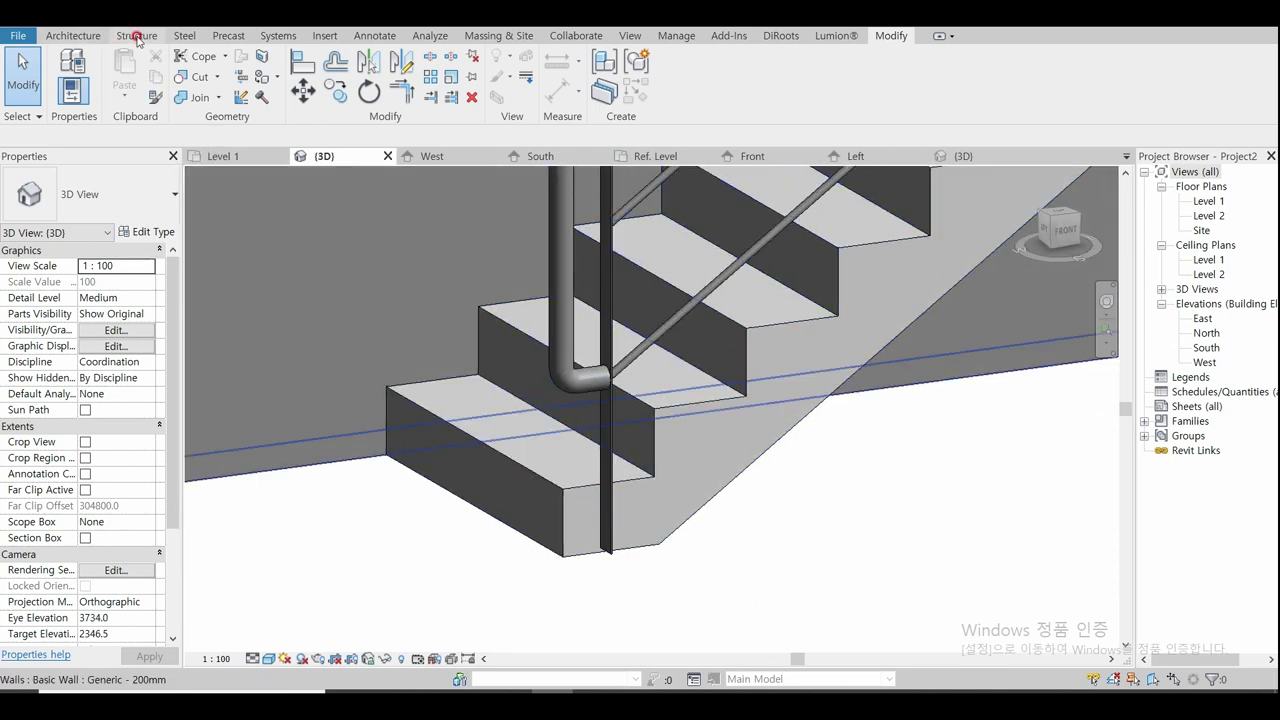
Step: Start a new steel plate, pick its work plane on the model, and view the stair from FRONT
{"action": "left_click", "coordinate": [180, 35]}
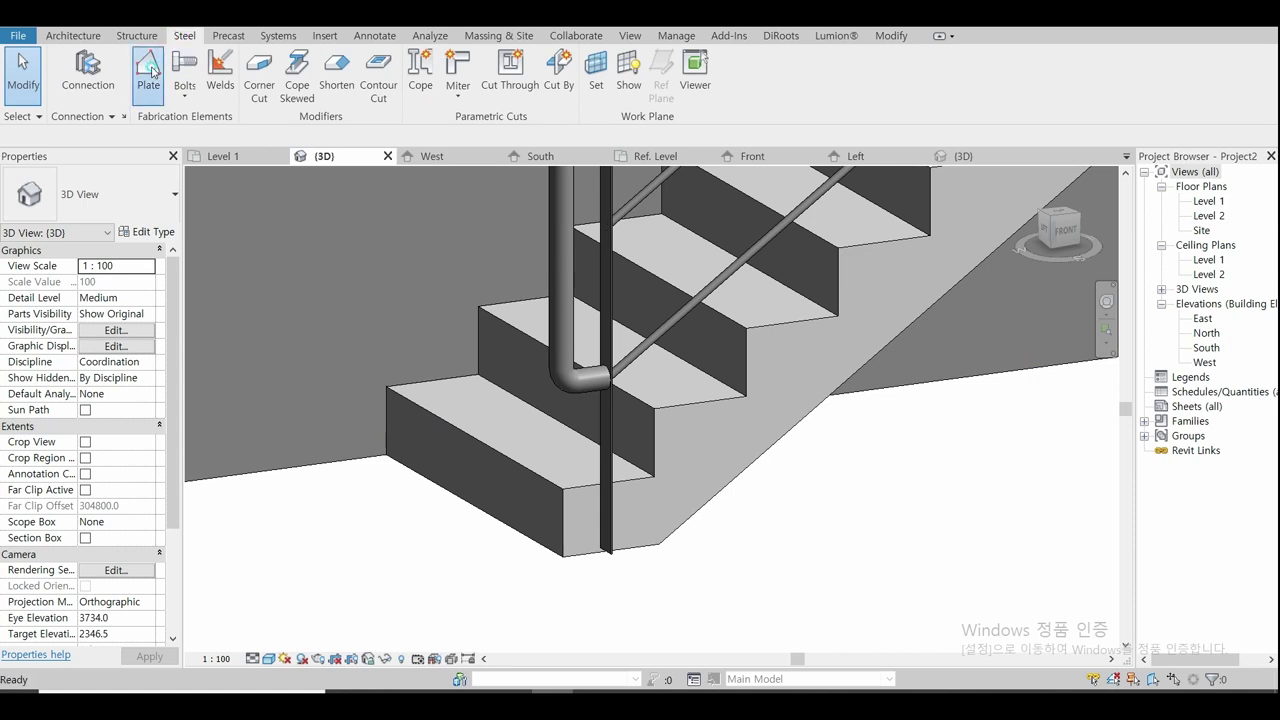
{"action": "left_click", "coordinate": [152, 70]}
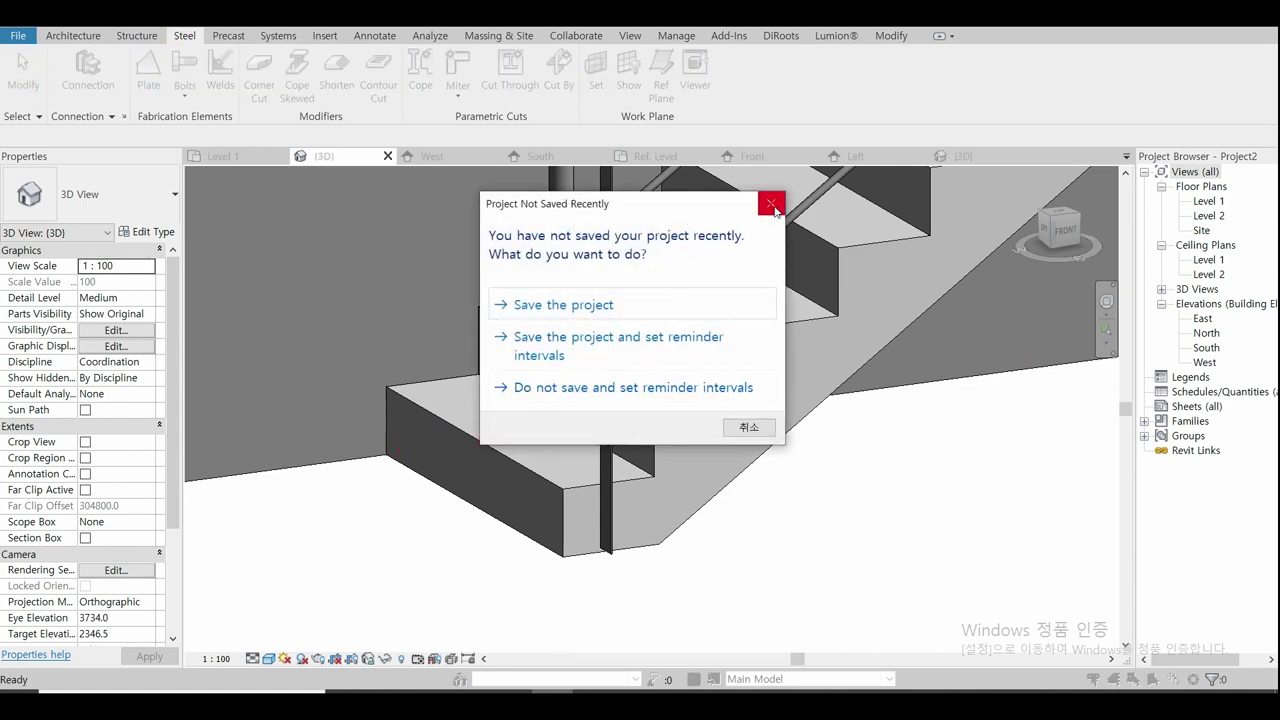
{"action": "left_click", "coordinate": [772, 204]}
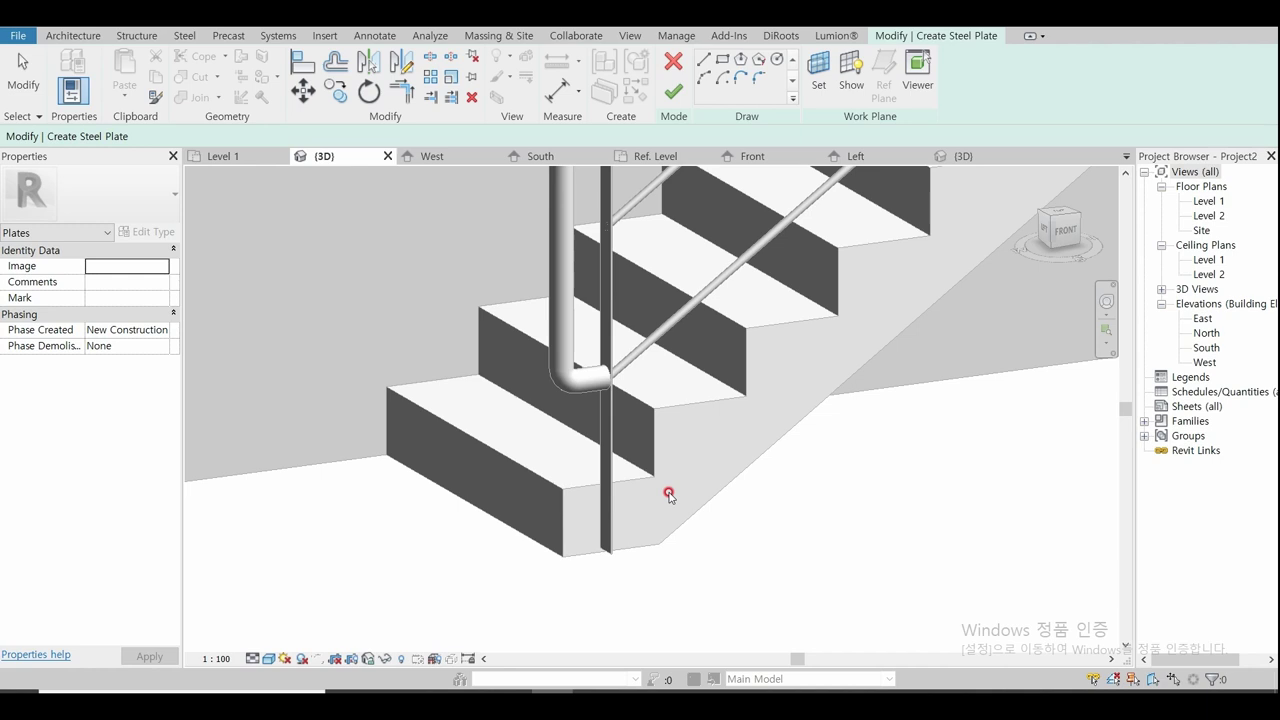
{"action": "left_click", "coordinate": [818, 70]}
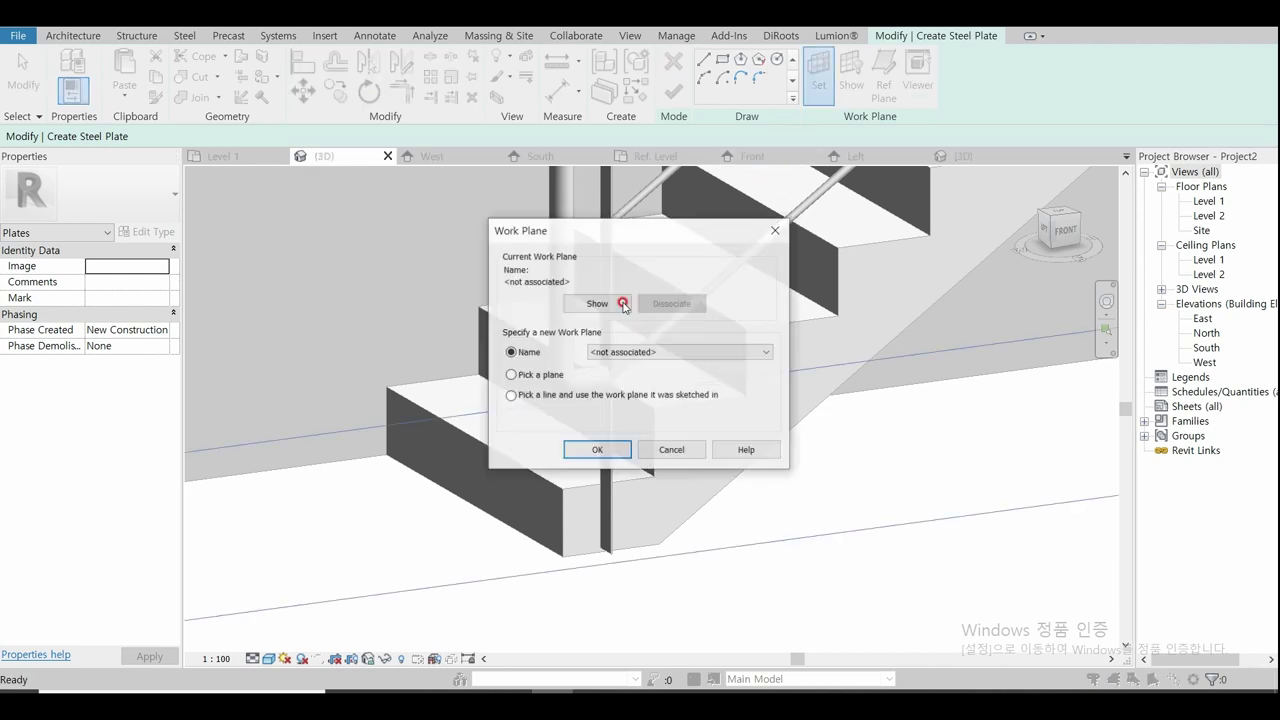
{"action": "left_click", "coordinate": [592, 448]}
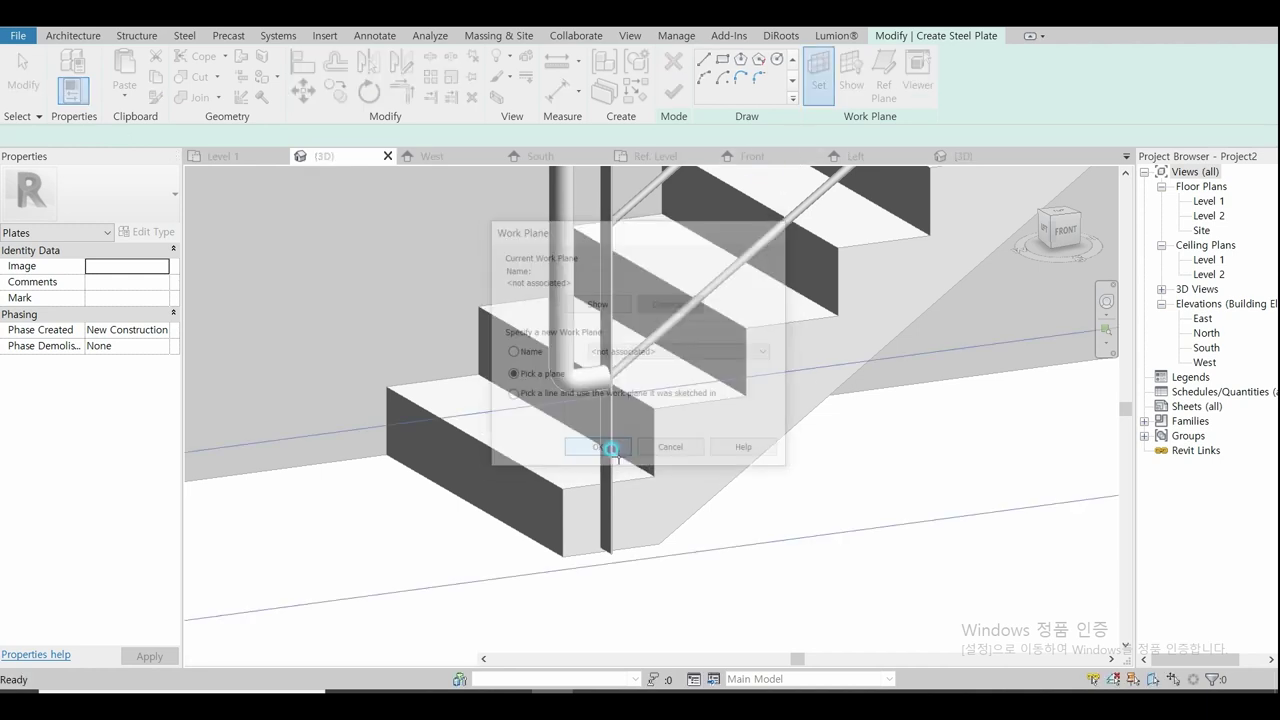
{"action": "left_click", "coordinate": [696, 466]}
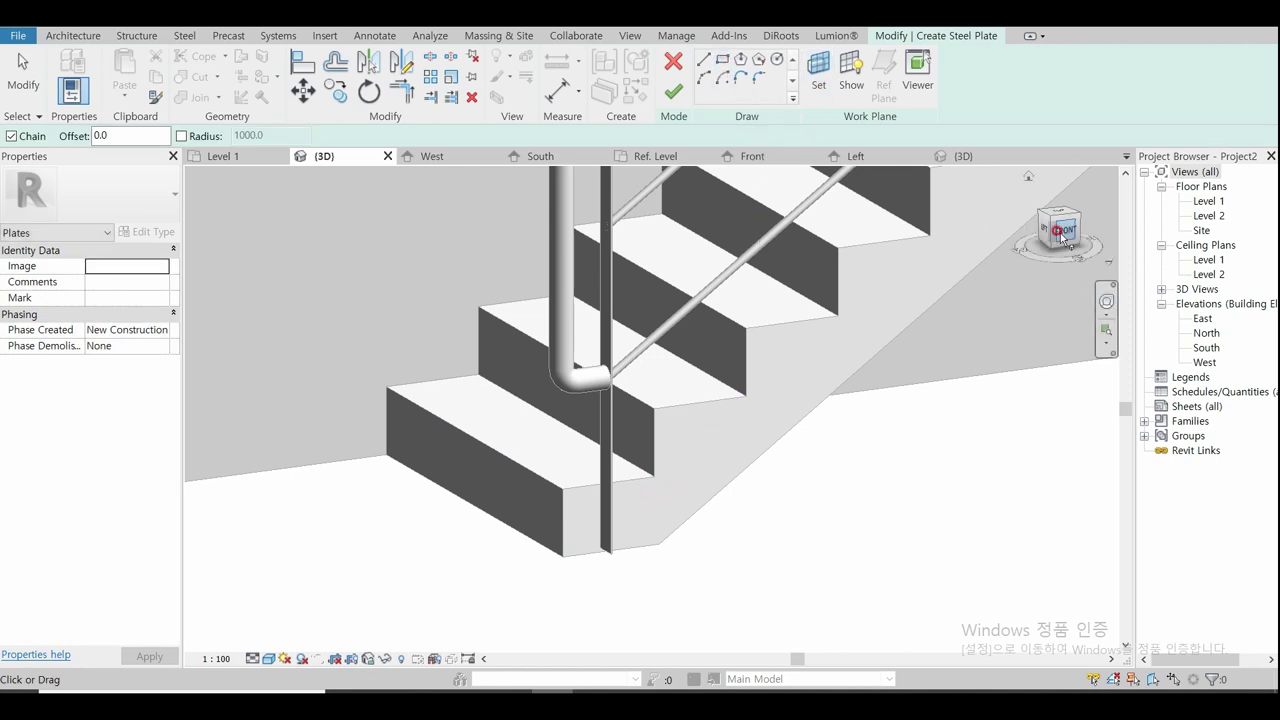
{"action": "left_click", "coordinate": [1062, 230]}
Step: Sketch a rectangular plate outline around the foot of the railing post
{"action": "scroll", "coordinate": [540, 500], "scroll_direction": "up", "scroll_amount": 2}
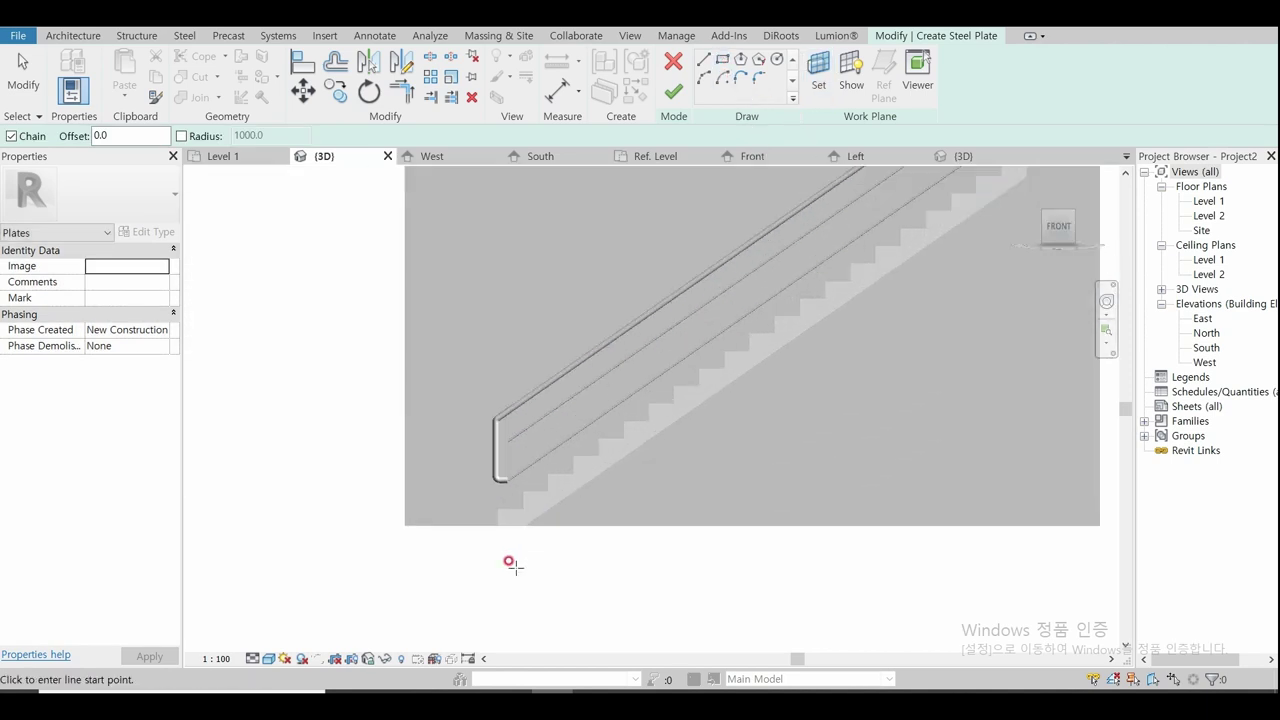
{"action": "scroll", "coordinate": [505, 530], "scroll_direction": "up", "scroll_amount": 2}
{"action": "scroll", "coordinate": [515, 500], "scroll_direction": "up", "scroll_amount": 2}
{"action": "left_click", "coordinate": [722, 59]}
{"action": "scroll", "coordinate": [520, 460], "scroll_direction": "up", "scroll_amount": 2}
{"action": "left_click", "coordinate": [524, 466]}
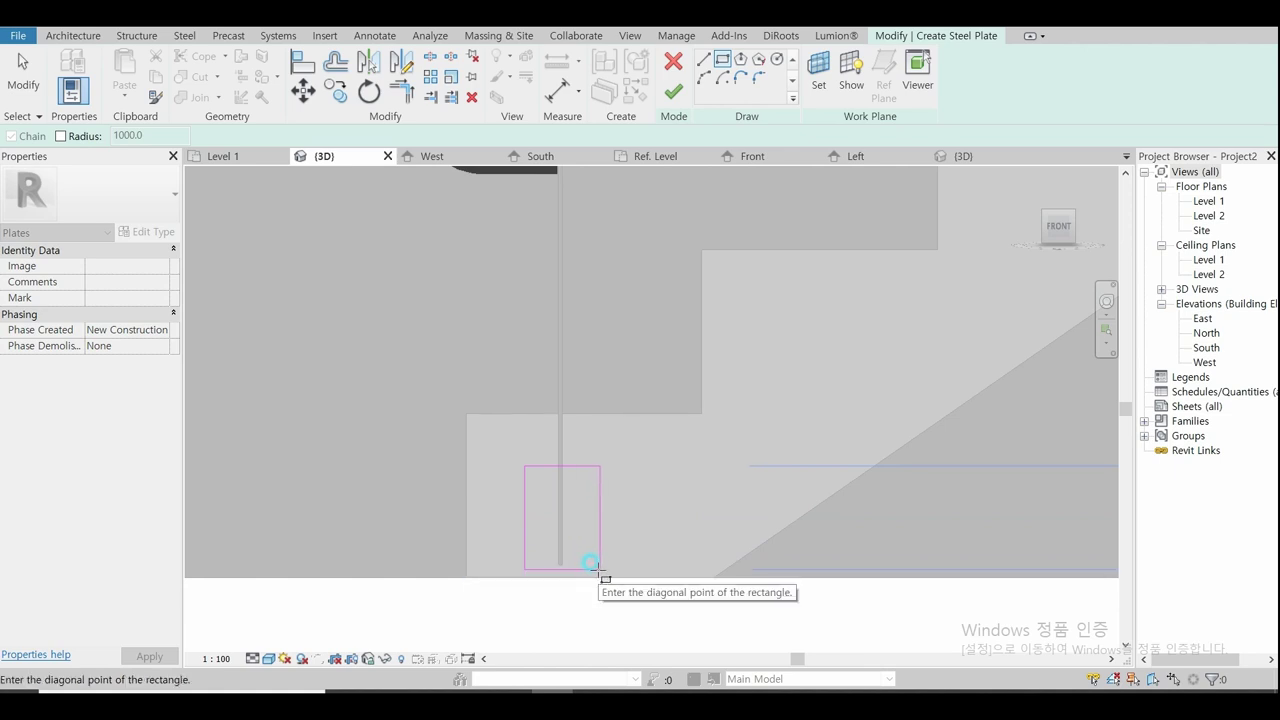
{"action": "left_click", "coordinate": [591, 563]}
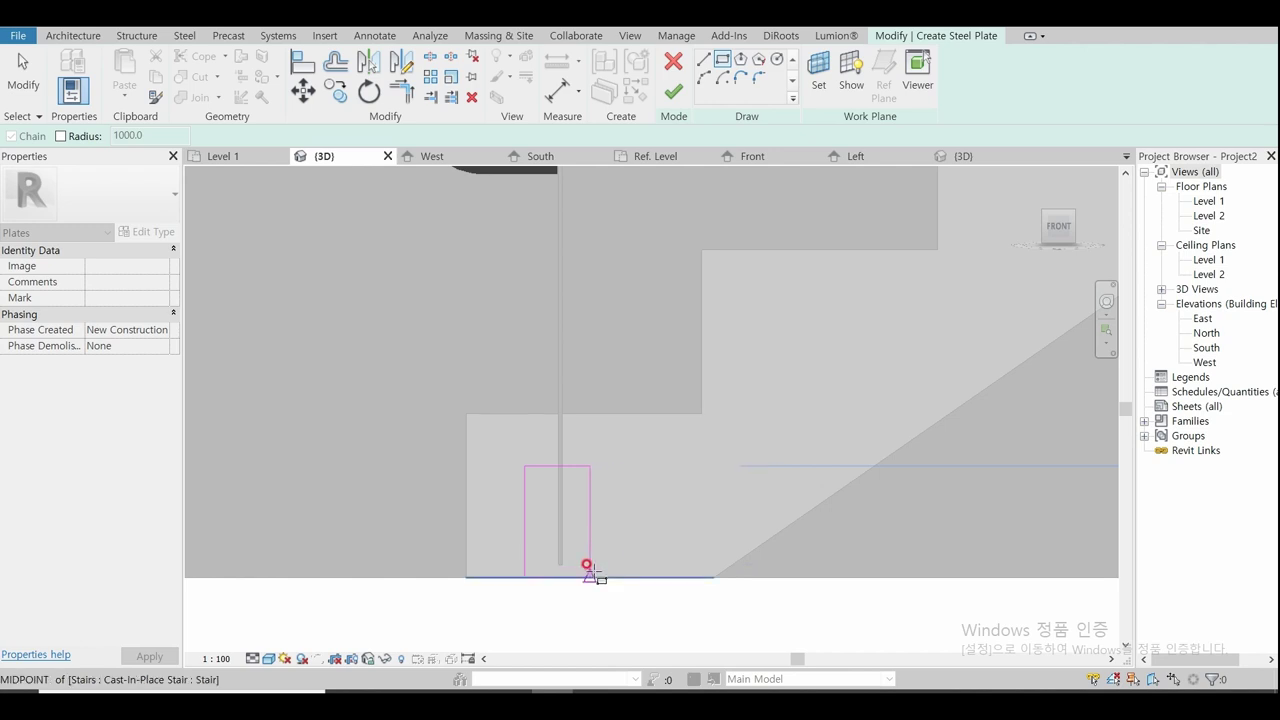
{"action": "left_click", "coordinate": [595, 570]}
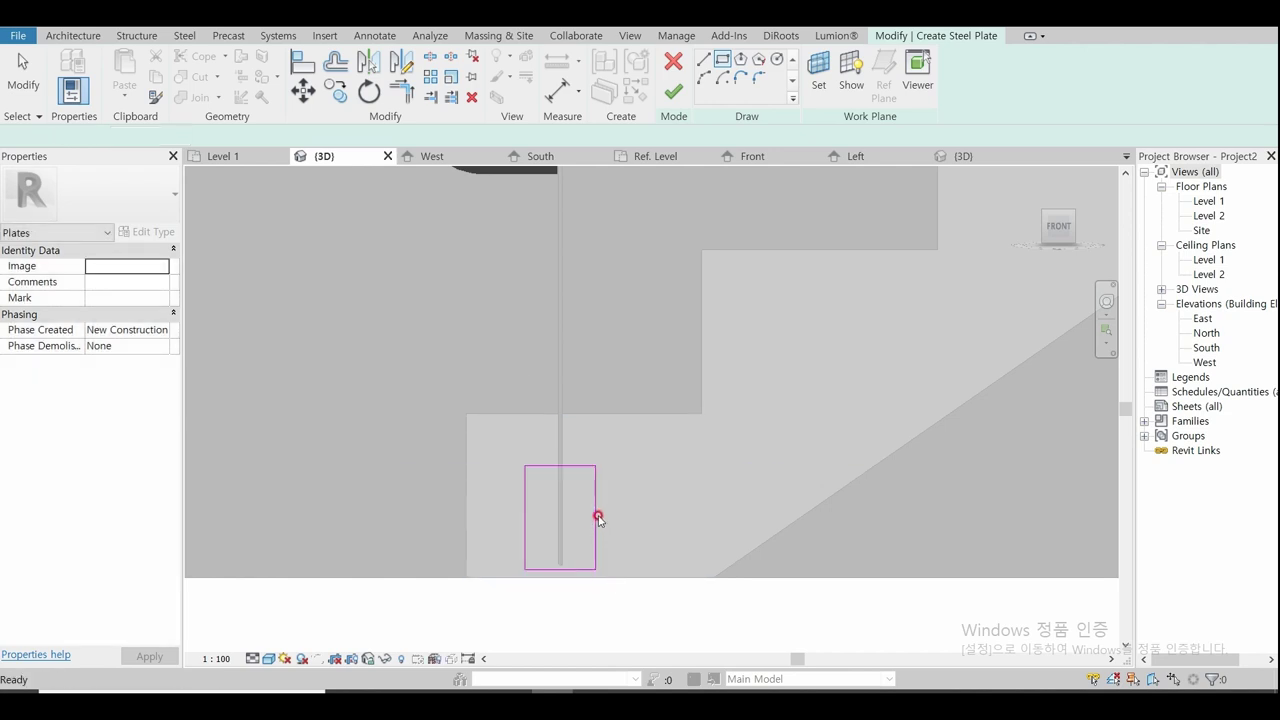
{"action": "key", "text": "Escape"}
Step: Drag the outline's top edge up so the plate is 135 tall
{"action": "left_click", "coordinate": [577, 465]}
{"action": "left_click_drag", "start_coordinate": [577, 465], "coordinate": [577, 443]}
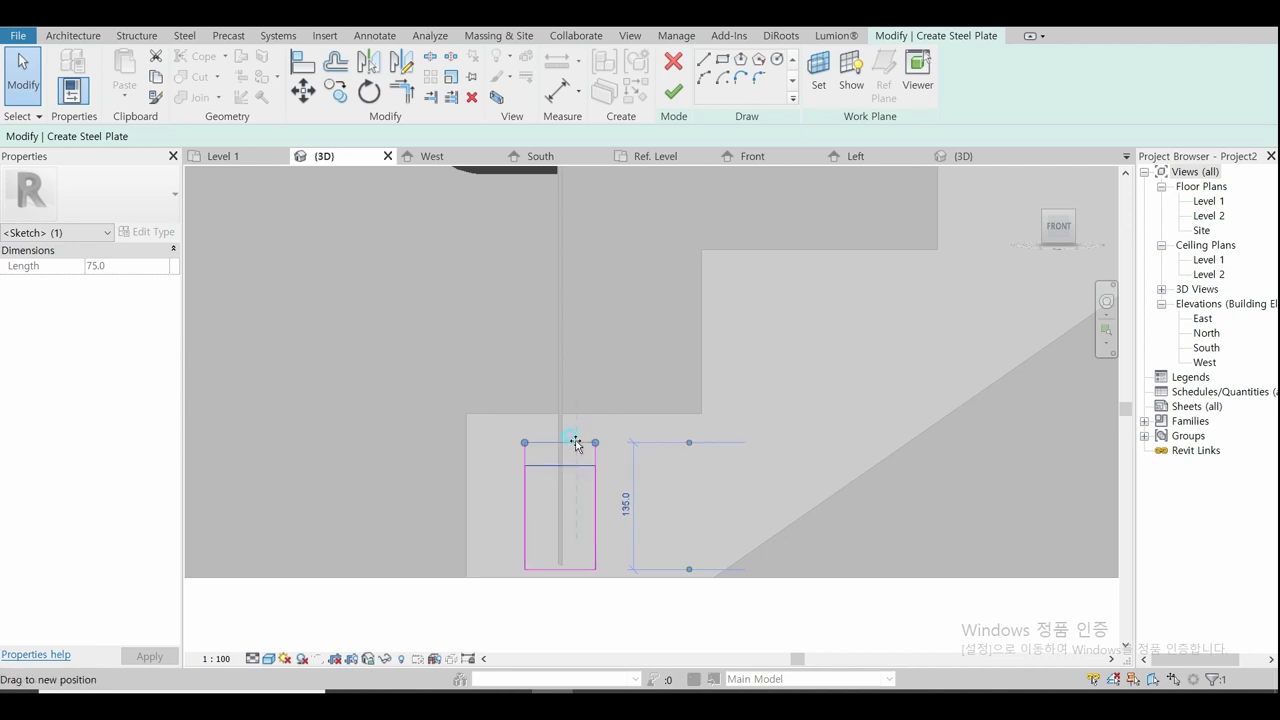
{"action": "left_click", "coordinate": [606, 500]}
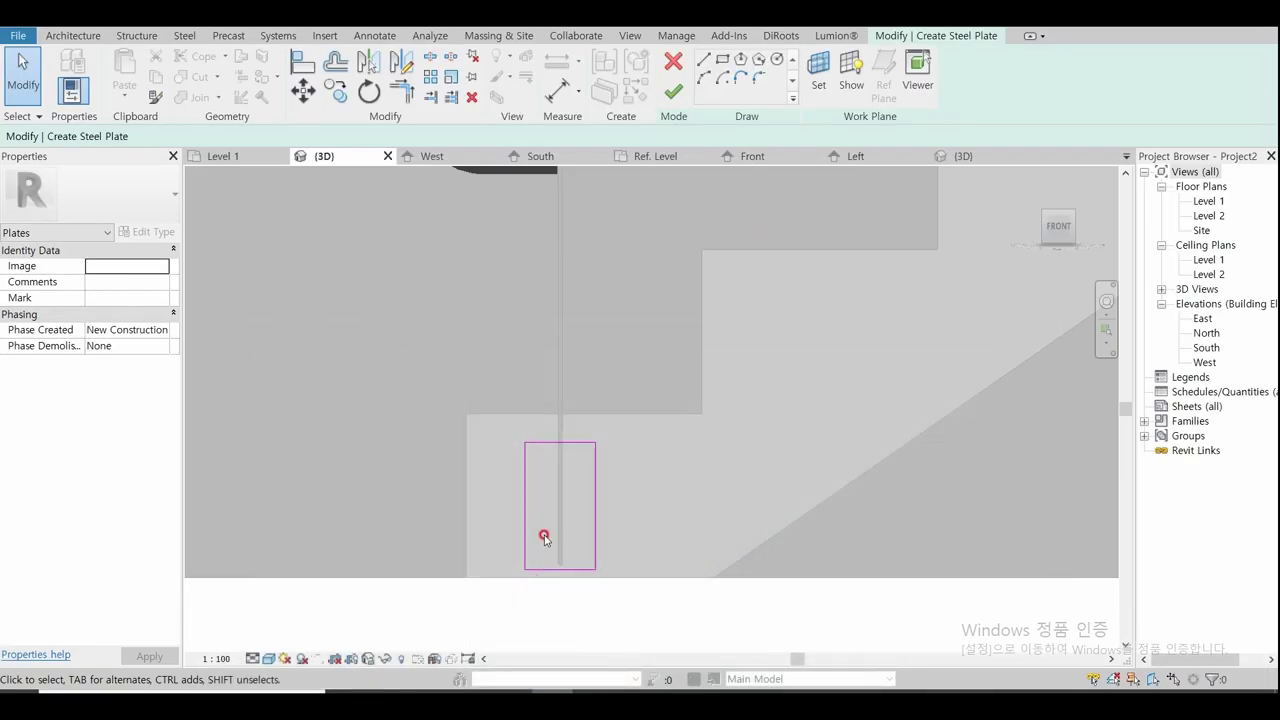
Step: Change the plate outline's width from 75.0 to 100
{"action": "left_click", "coordinate": [525, 515]}
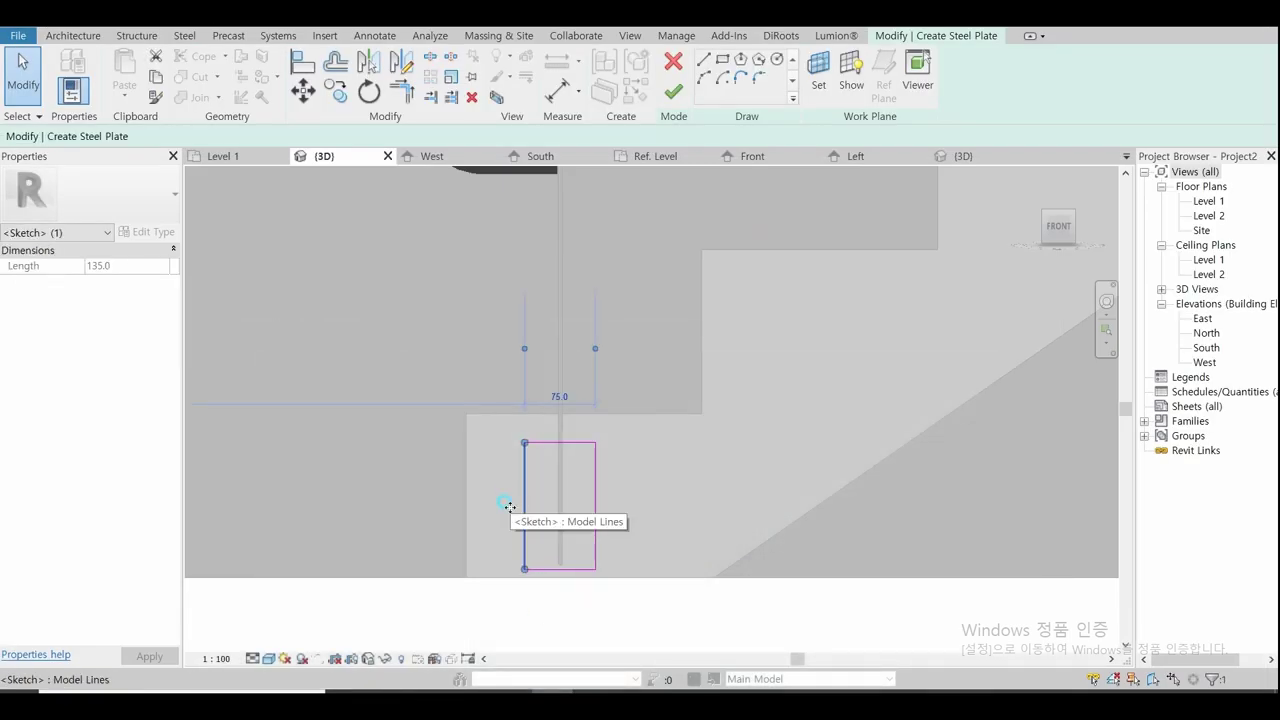
{"action": "left_click", "coordinate": [560, 397]}
{"action": "type", "text": "100"}
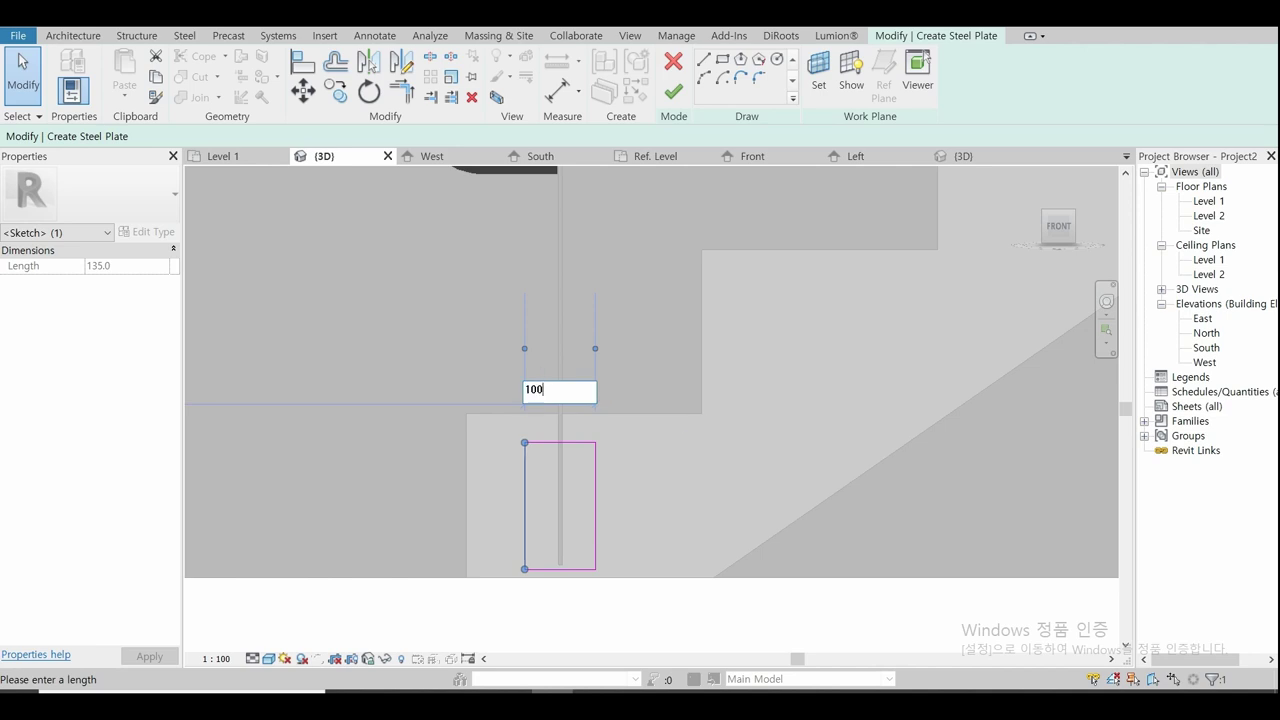
{"action": "key", "text": "Return"}
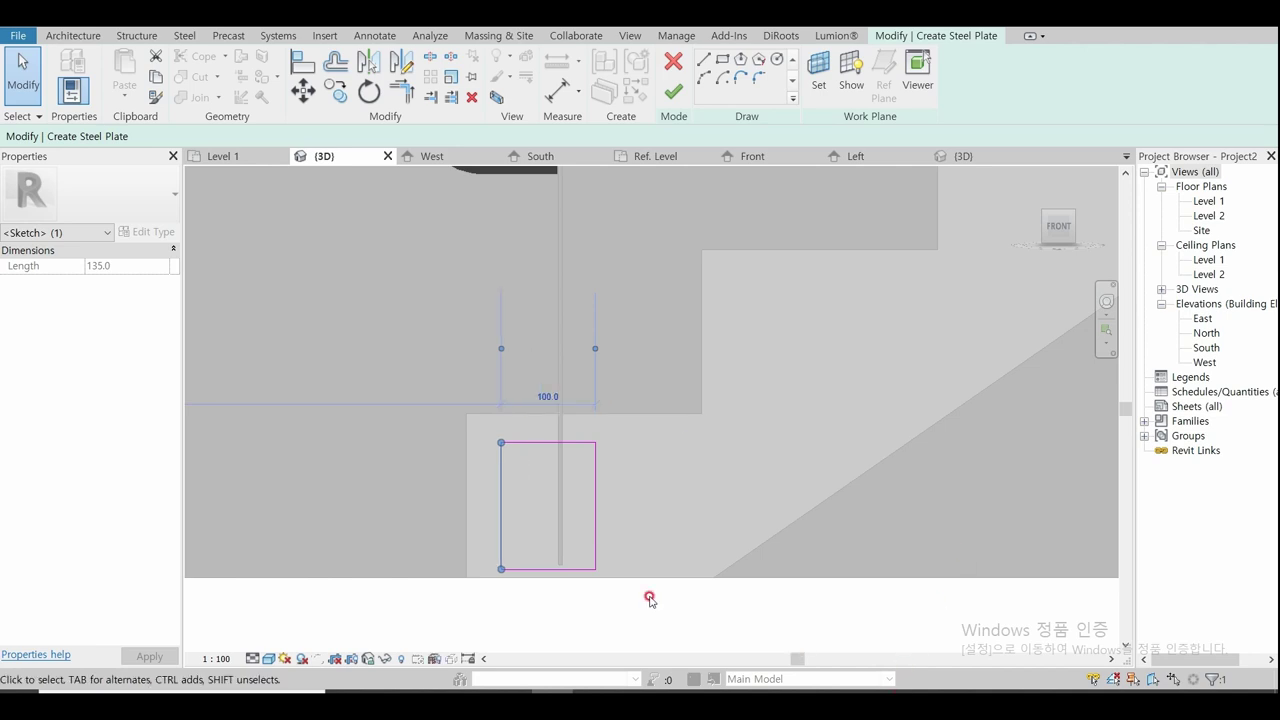
{"action": "left_click", "coordinate": [649, 598]}
Step: Center the outline on the railing post with MV and finish the steel plate
{"action": "left_click_drag", "start_coordinate": [441, 386], "coordinate": [665, 602]}
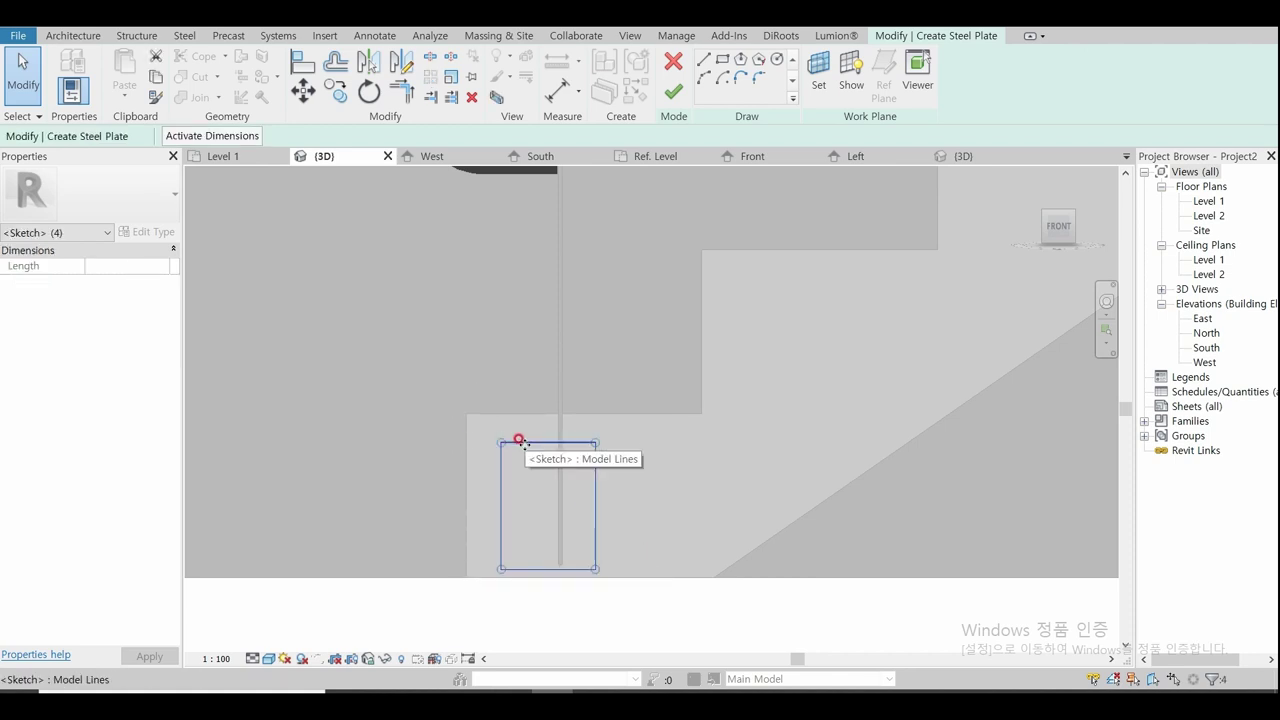
{"action": "key", "text": "m"}
{"action": "key", "text": "v"}
{"action": "left_click", "coordinate": [548, 445]}
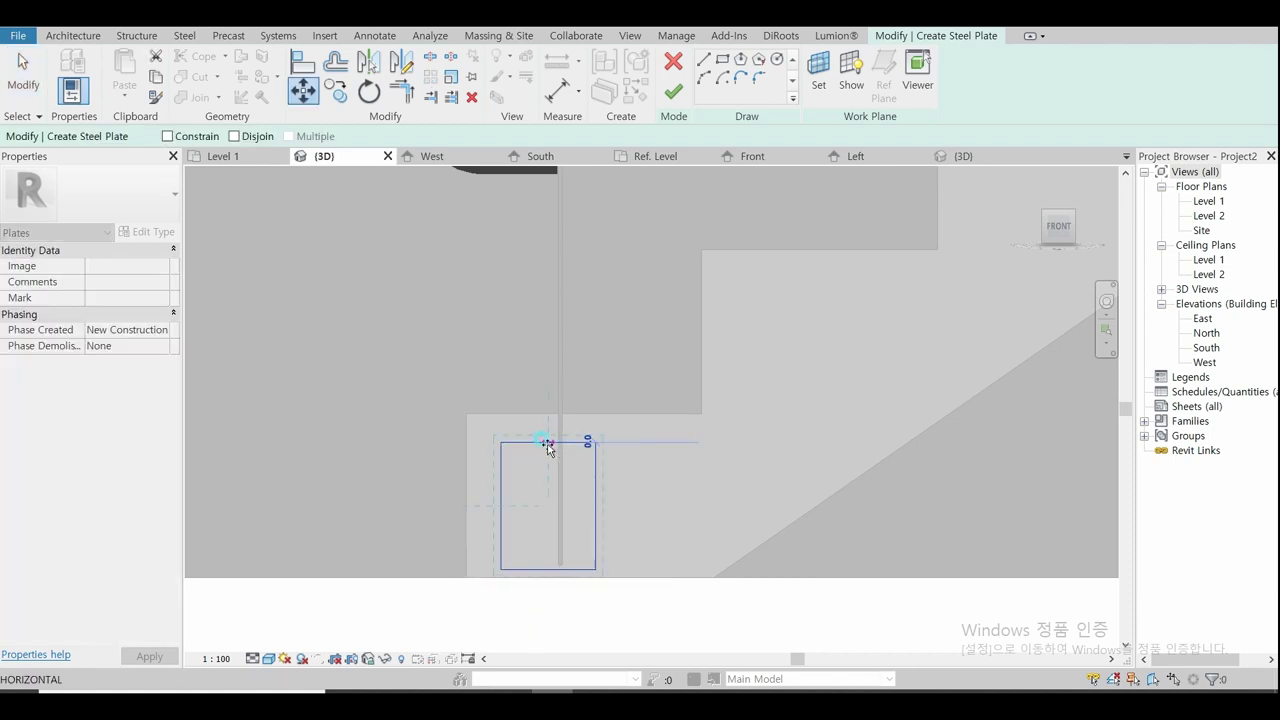
{"action": "scroll", "coordinate": [551, 446], "scroll_direction": "up", "scroll_amount": 2}
{"action": "scroll", "coordinate": [563, 434], "scroll_direction": "up", "scroll_amount": 1}
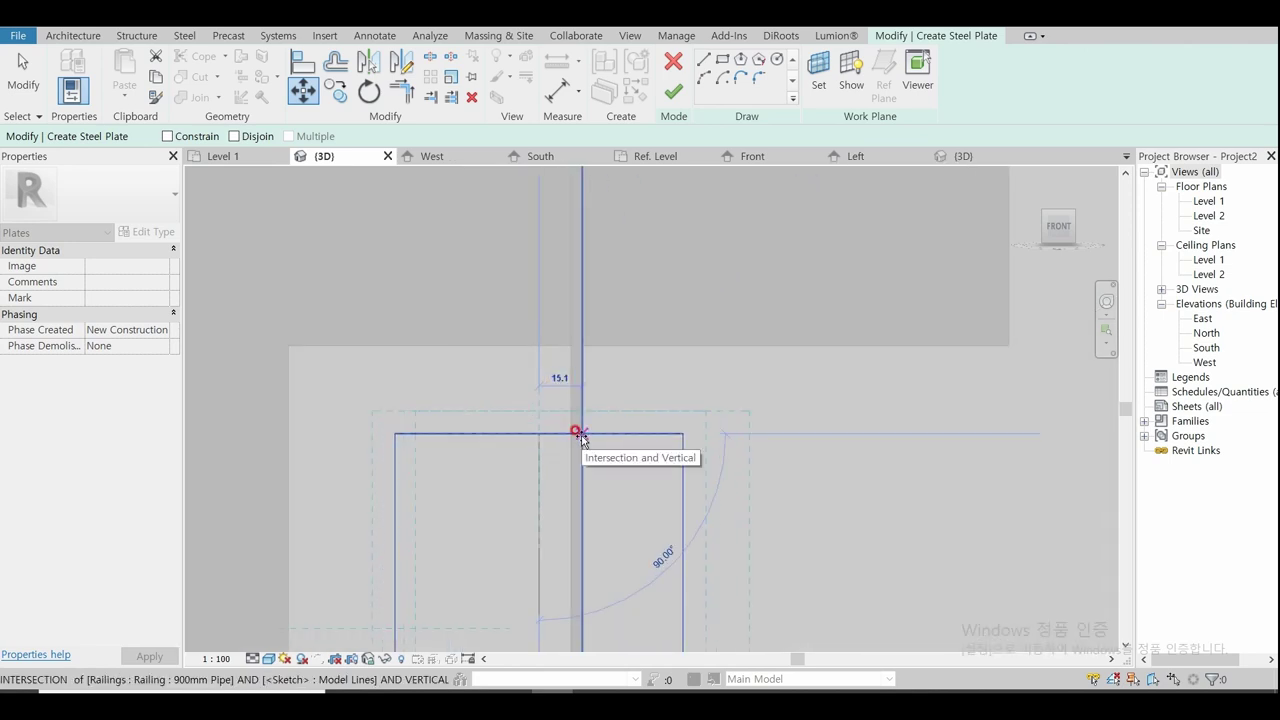
{"action": "scroll", "coordinate": [575, 435], "scroll_direction": "up", "scroll_amount": 2}
{"action": "left_click", "coordinate": [565, 428]}
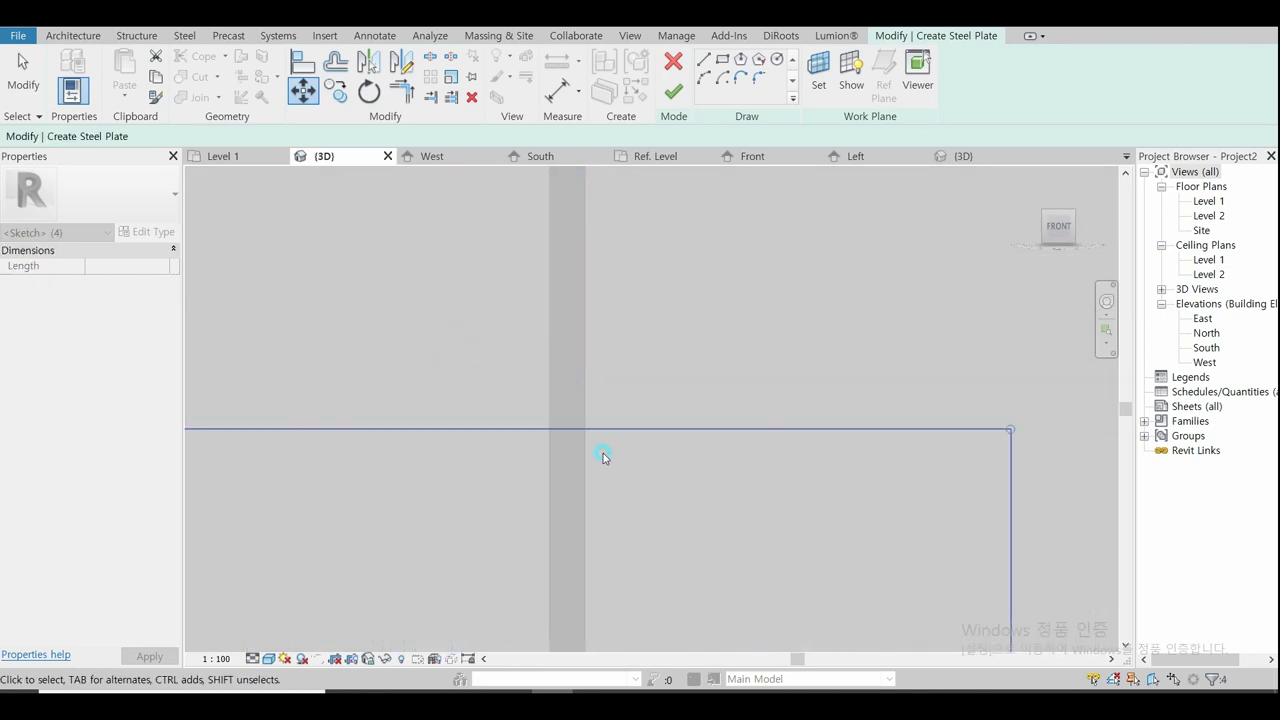
{"action": "scroll", "coordinate": [600, 430], "scroll_direction": "down", "scroll_amount": 2}
{"action": "scroll", "coordinate": [600, 428], "scroll_direction": "down", "scroll_amount": 3}
{"action": "scroll", "coordinate": [608, 424], "scroll_direction": "down", "scroll_amount": 2}
{"action": "key", "text": "Escape"}
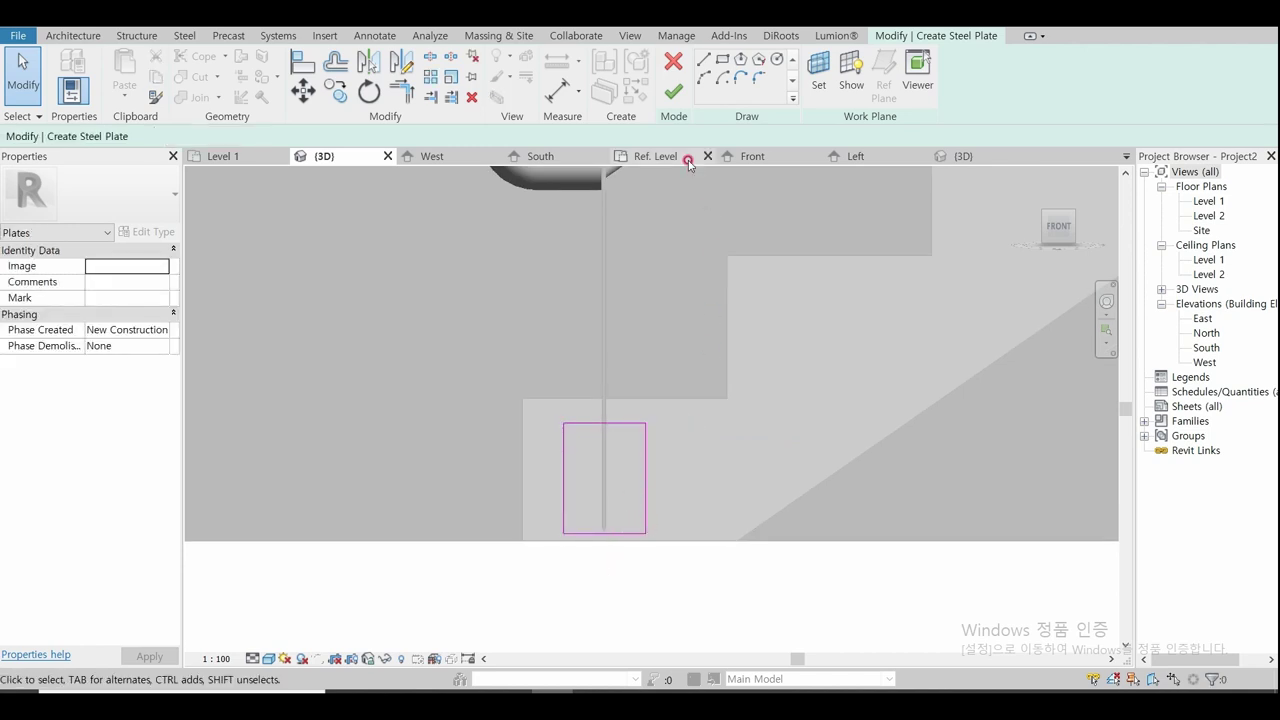
{"action": "left_click", "coordinate": [676, 92]}
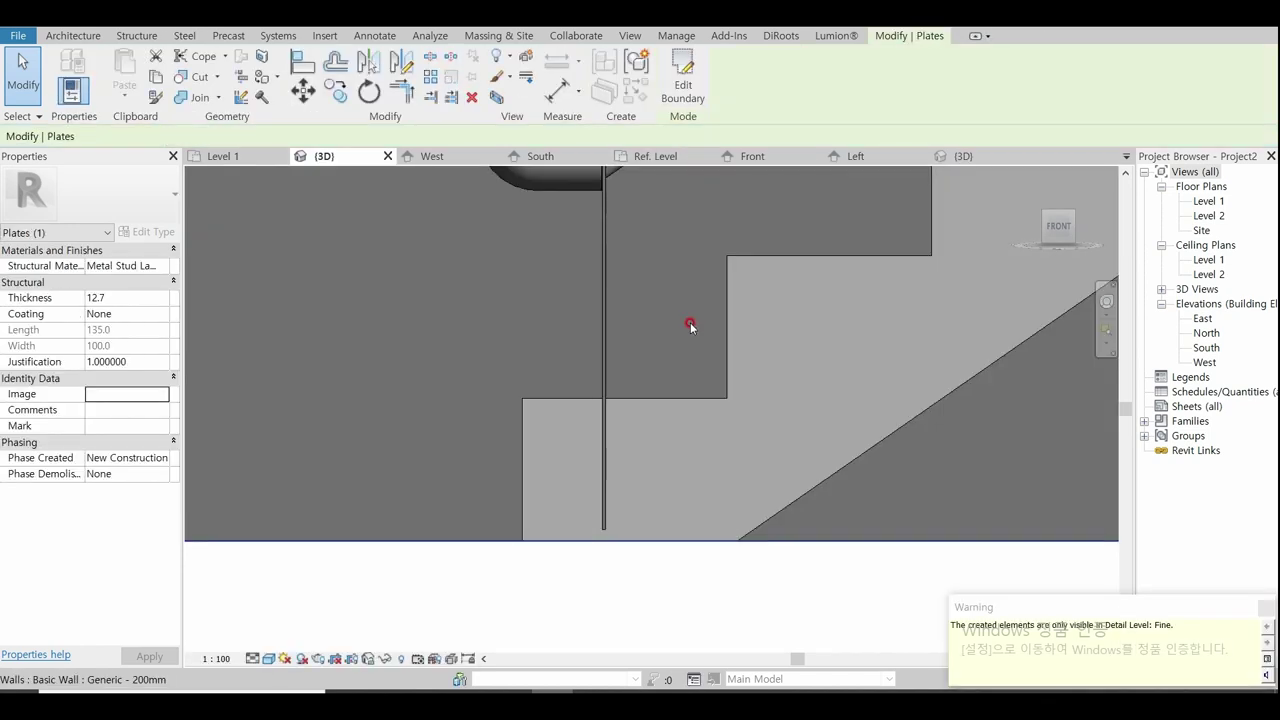
{"action": "left_click", "coordinate": [580, 606]}
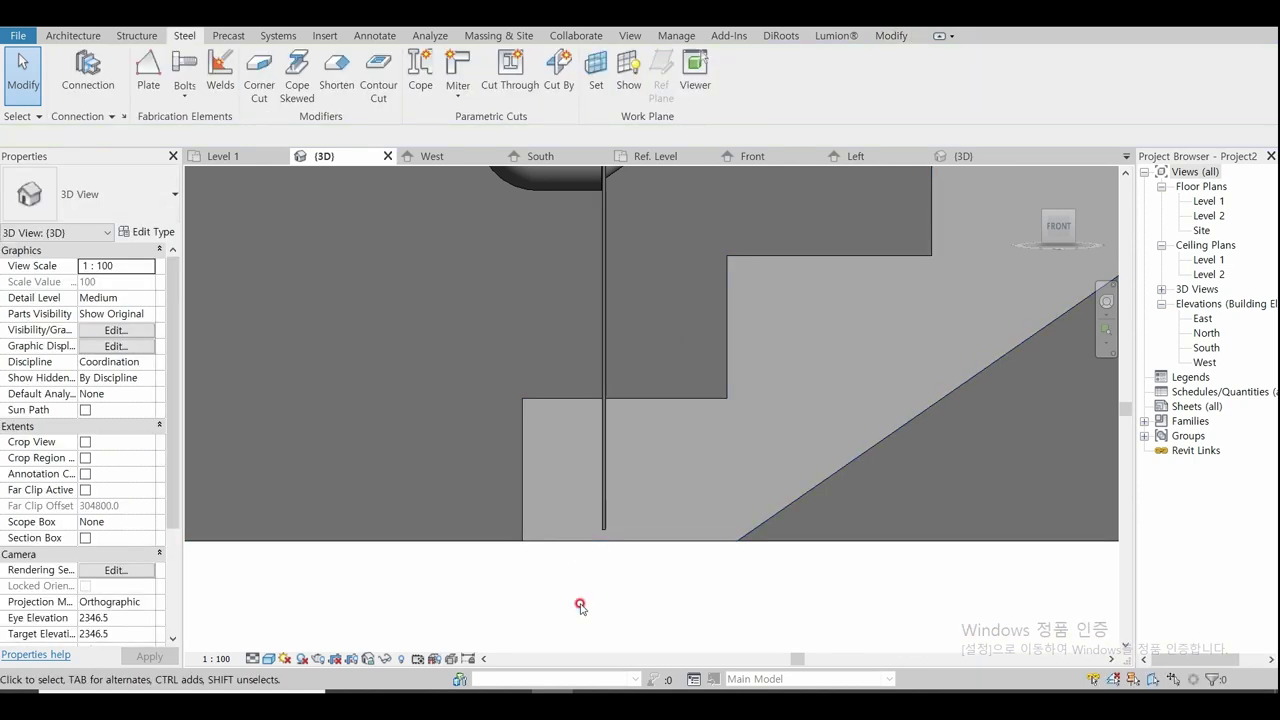
{"action": "key", "text": "v"}
{"action": "key", "text": "g"}
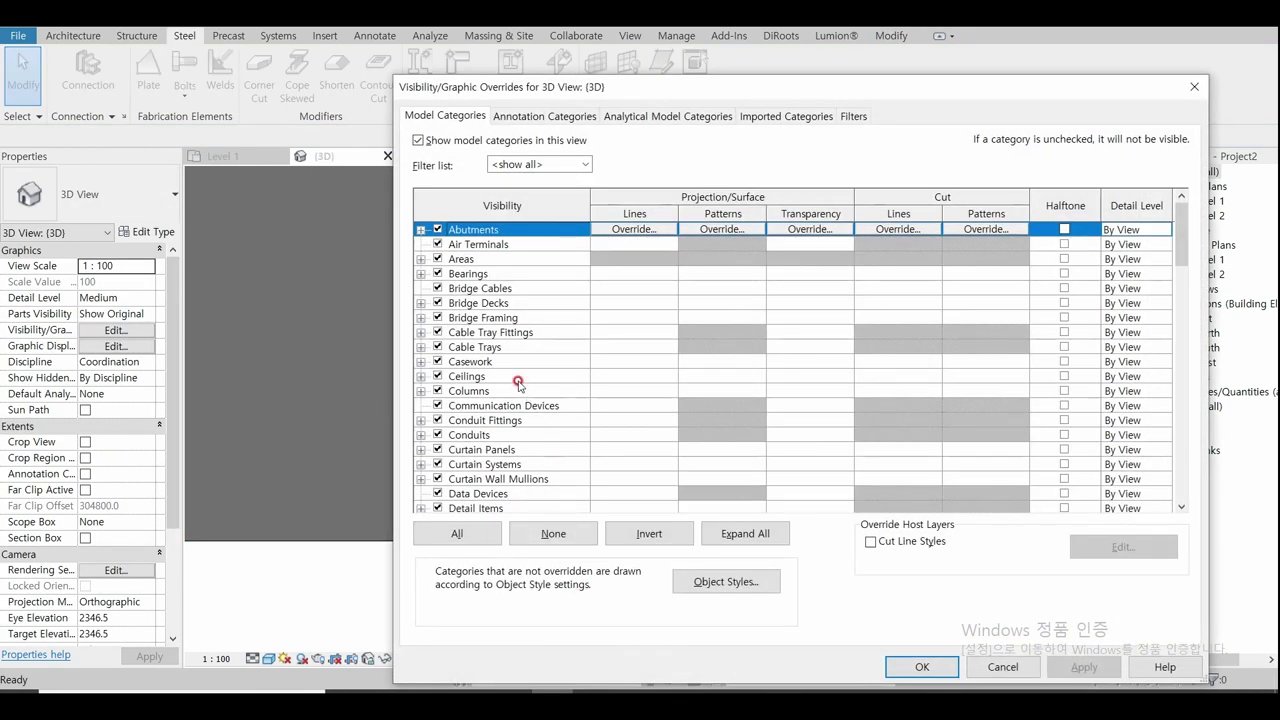
{"action": "scroll", "coordinate": [518, 383], "scroll_direction": "down", "scroll_amount": 2}
{"action": "scroll", "coordinate": [518, 383], "scroll_direction": "down", "scroll_amount": 2}
{"action": "scroll", "coordinate": [518, 383], "scroll_direction": "down", "scroll_amount": 1}
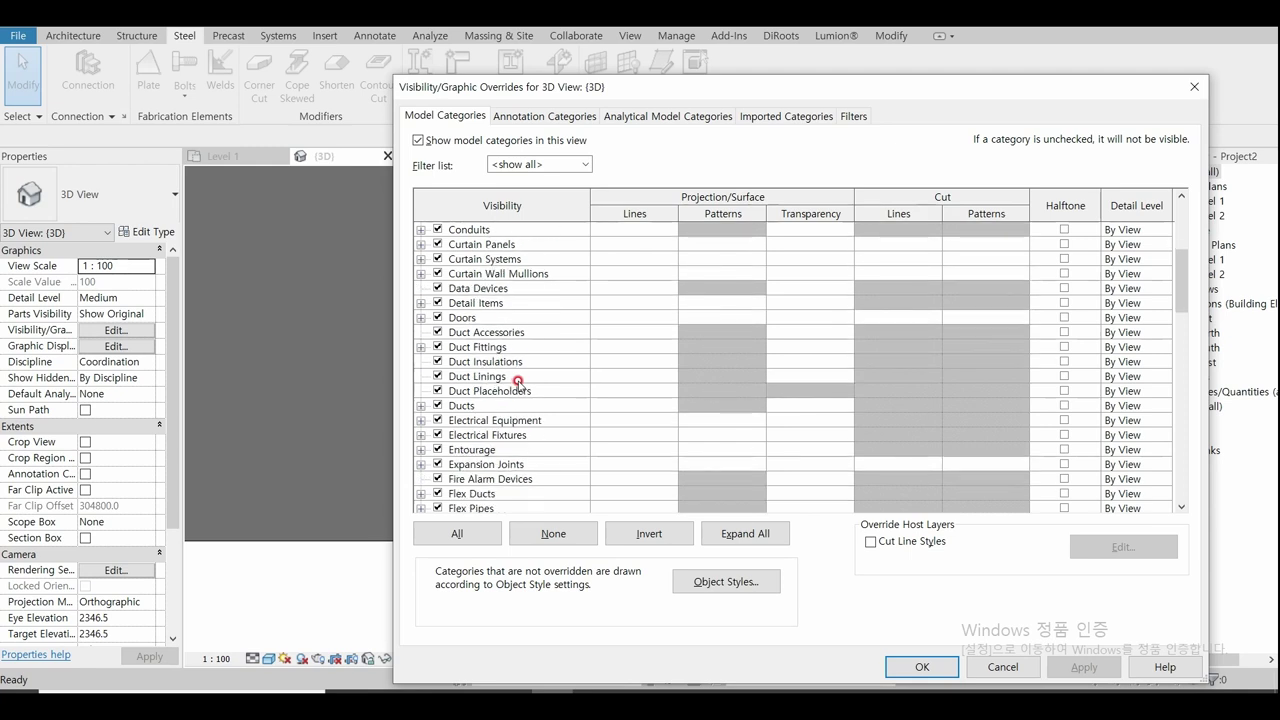
{"action": "scroll", "coordinate": [518, 383], "scroll_direction": "down", "scroll_amount": 3}
{"action": "scroll", "coordinate": [520, 383], "scroll_direction": "down", "scroll_amount": 2}
{"action": "scroll", "coordinate": [524, 383], "scroll_direction": "down", "scroll_amount": 2}
{"action": "scroll", "coordinate": [529, 383], "scroll_direction": "down", "scroll_amount": 2}
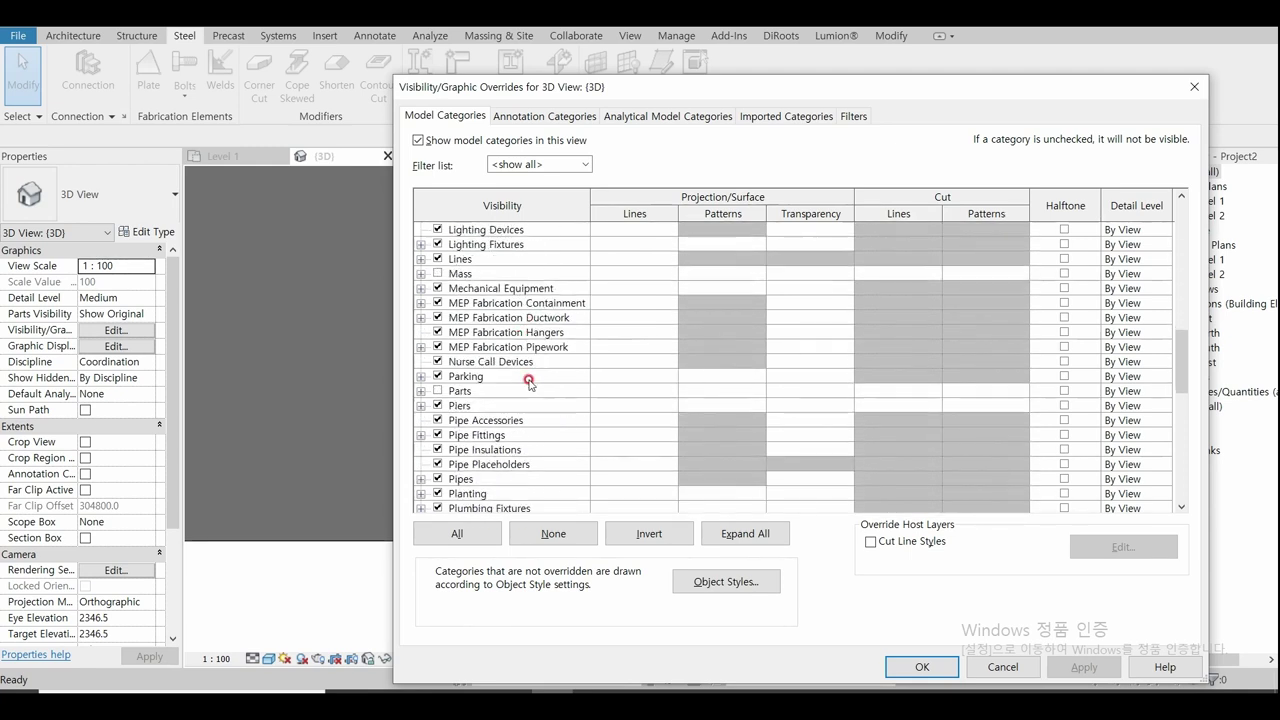
{"action": "scroll", "coordinate": [529, 383], "scroll_direction": "down", "scroll_amount": 2}
{"action": "scroll", "coordinate": [529, 383], "scroll_direction": "down", "scroll_amount": 1}
{"action": "scroll", "coordinate": [529, 383], "scroll_direction": "down", "scroll_amount": 2}
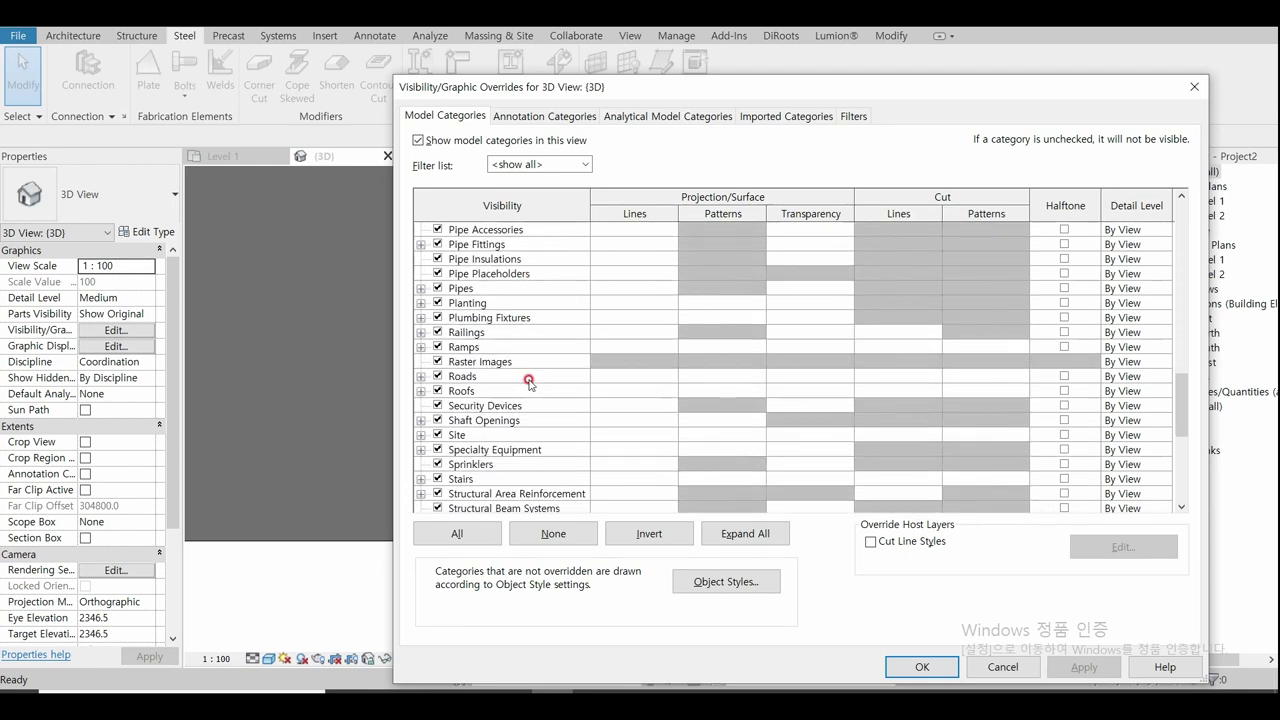
{"action": "scroll", "coordinate": [529, 383], "scroll_direction": "down", "scroll_amount": 2}
{"action": "scroll", "coordinate": [529, 383], "scroll_direction": "down", "scroll_amount": 1}
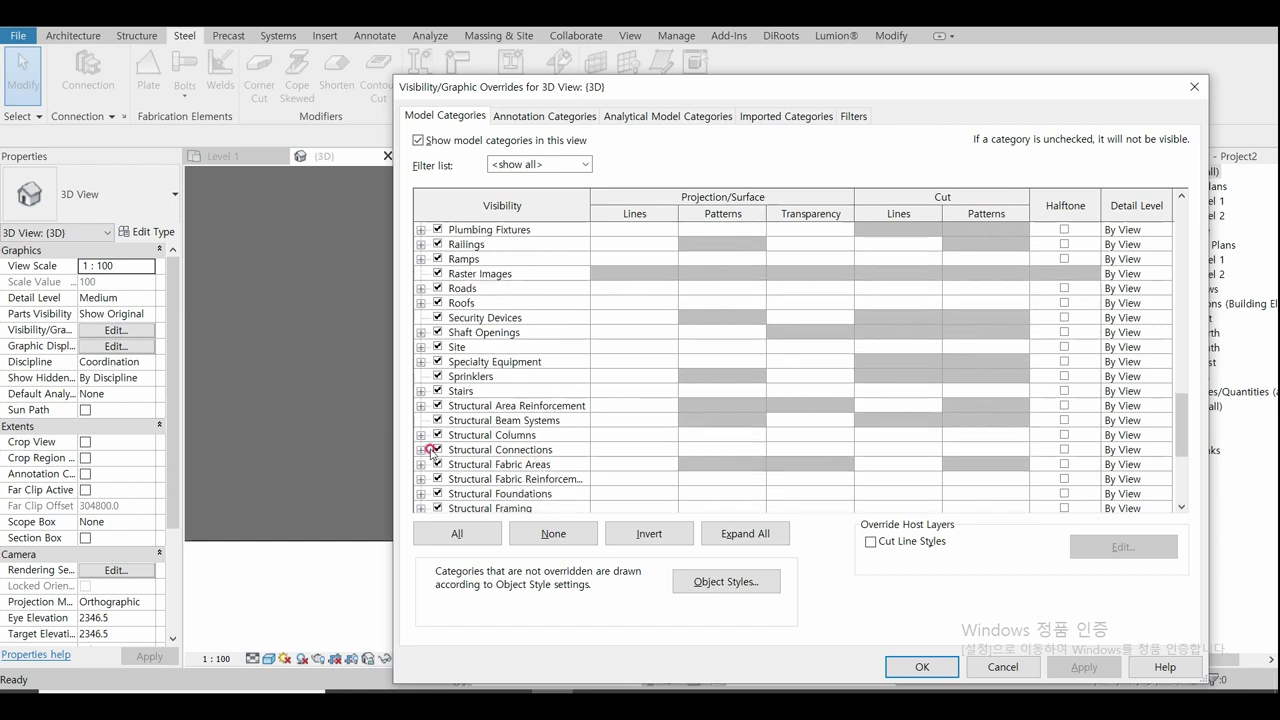
{"action": "left_click", "coordinate": [428, 450]}
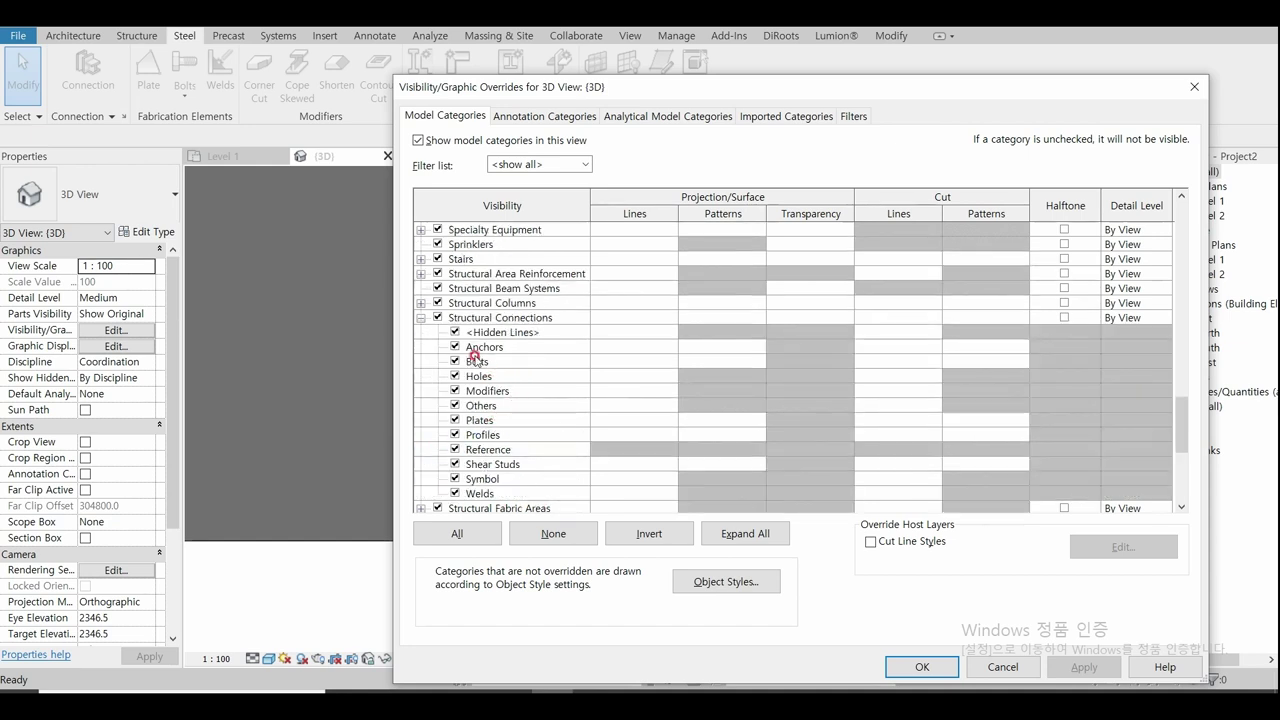
{"action": "left_click", "coordinate": [921, 666]}
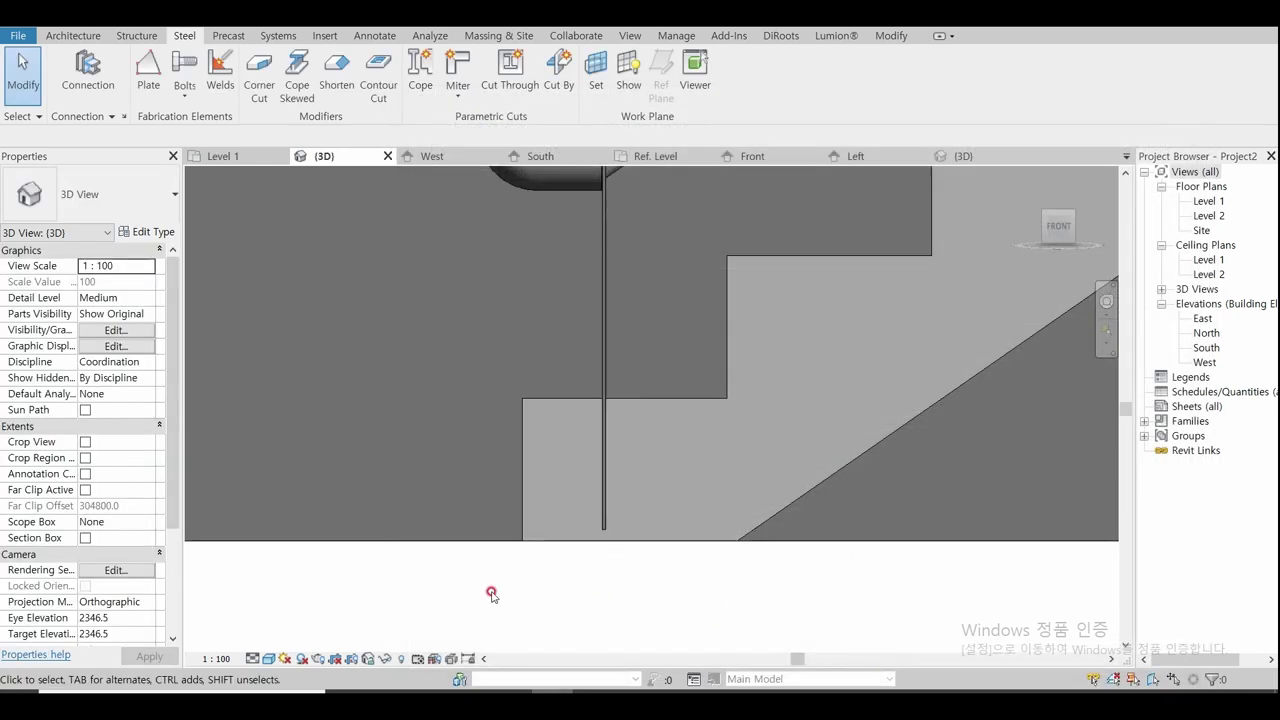
{"action": "left_click", "coordinate": [252, 660]}
Step: Set the view to Fine detail and start placing bolts on the base plate
{"action": "left_click", "coordinate": [272, 644]}
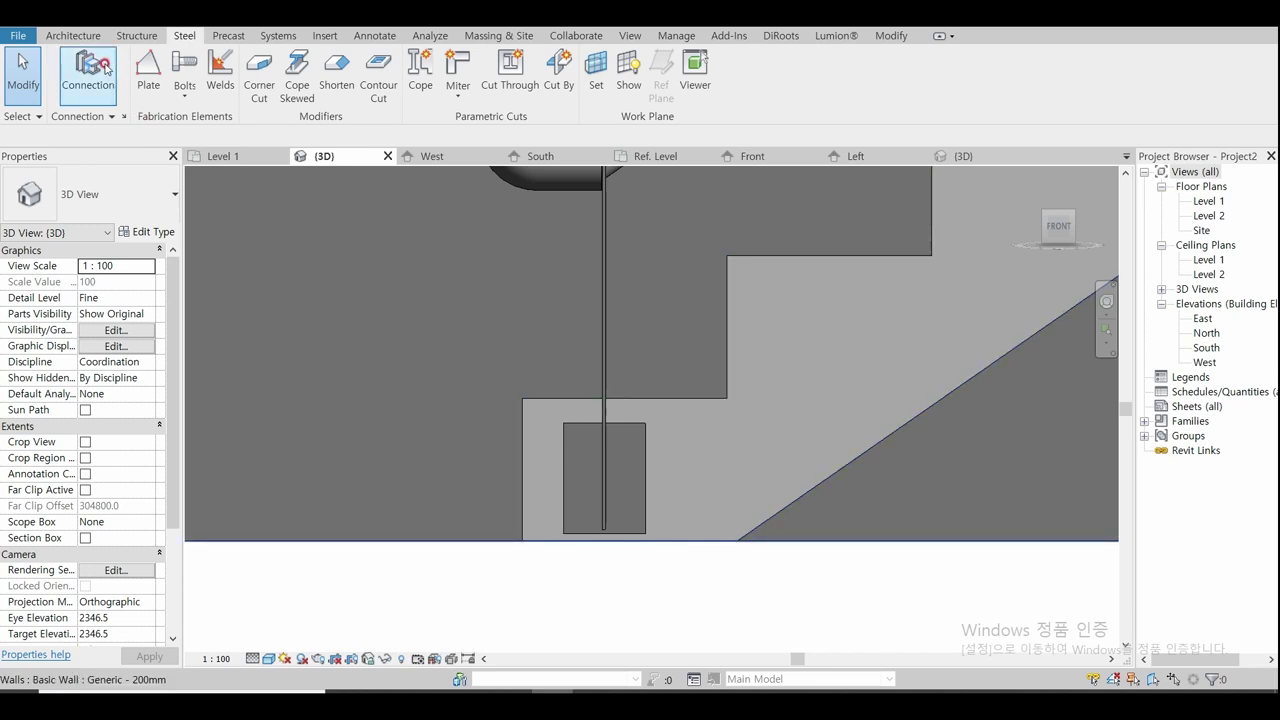
{"action": "left_click", "coordinate": [185, 92]}
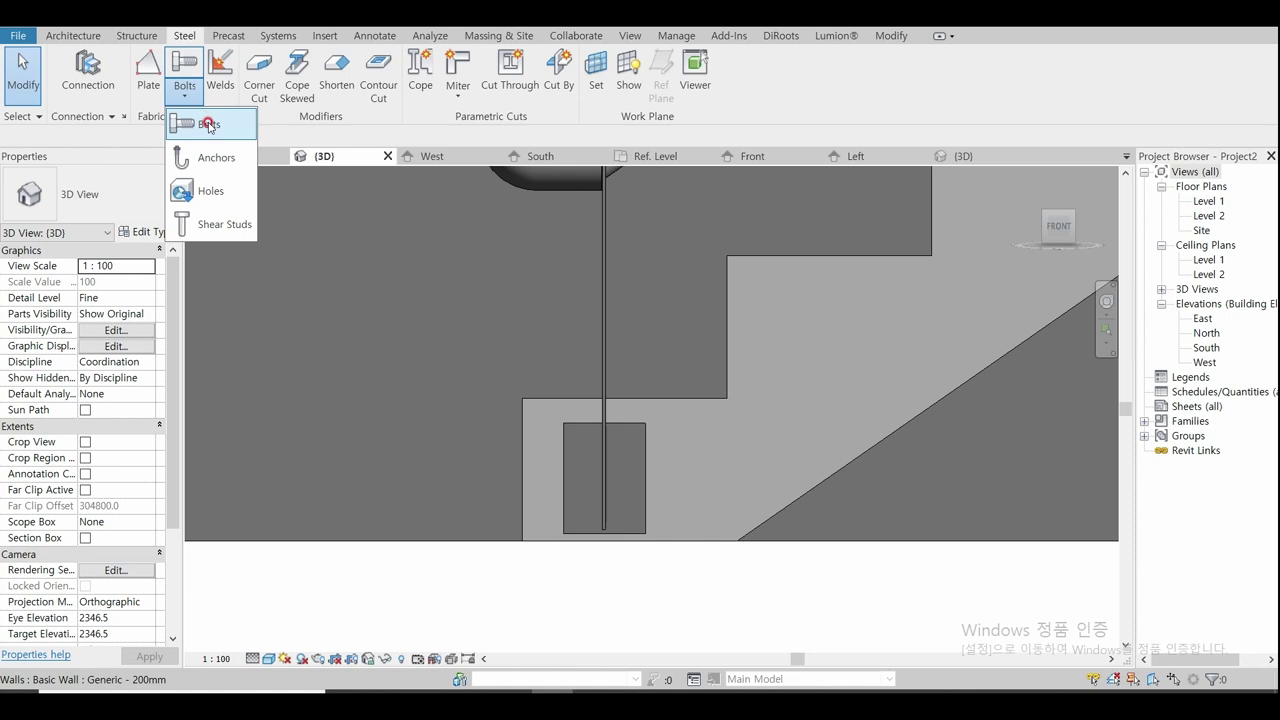
{"action": "left_click", "coordinate": [210, 124]}
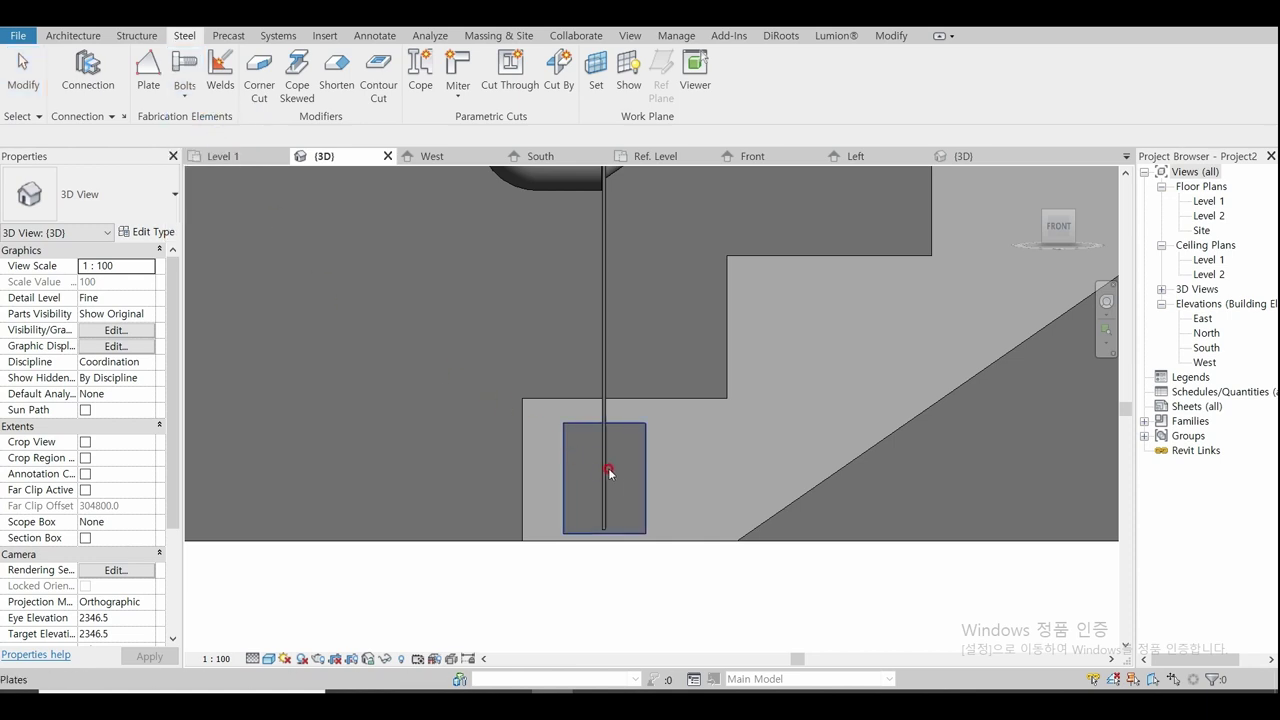
{"action": "scroll", "coordinate": [609, 468], "scroll_direction": "up", "scroll_amount": 3}
{"action": "left_click", "coordinate": [622, 454]}
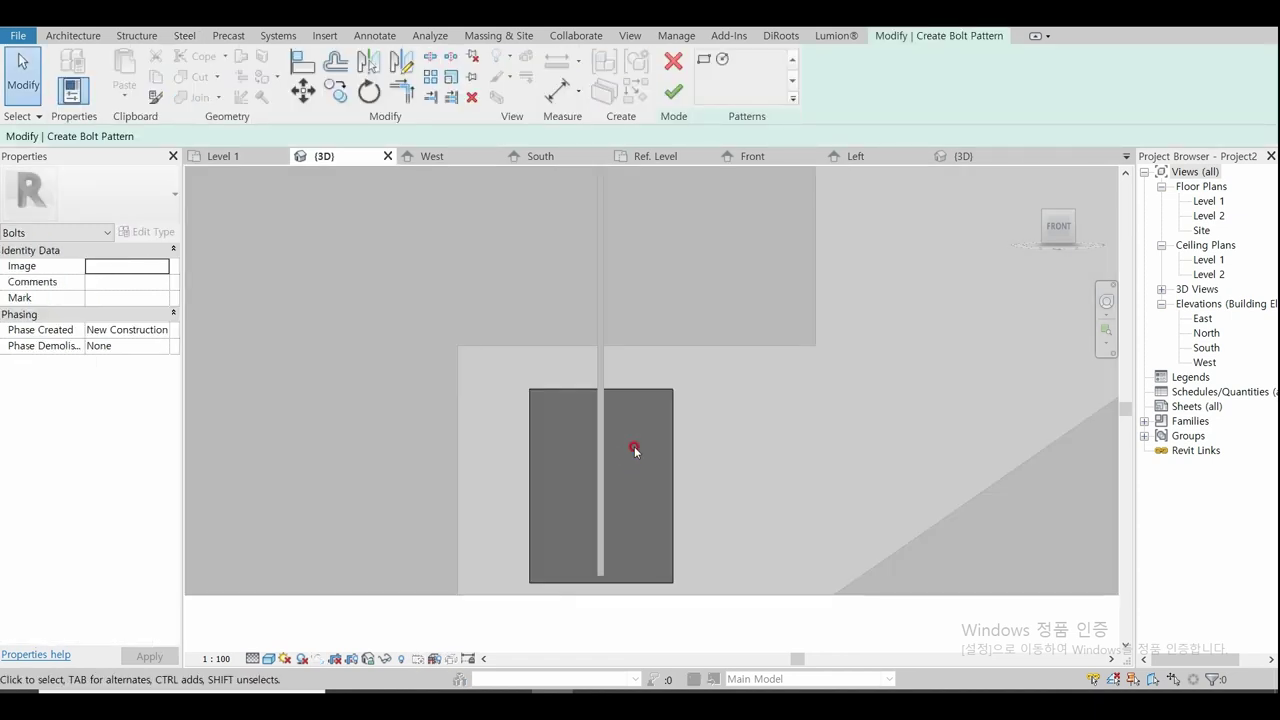
Step: Sketch a rectangular 2×2 bolt pattern, 80 by 55, and finish it
{"action": "left_click", "coordinate": [704, 59]}
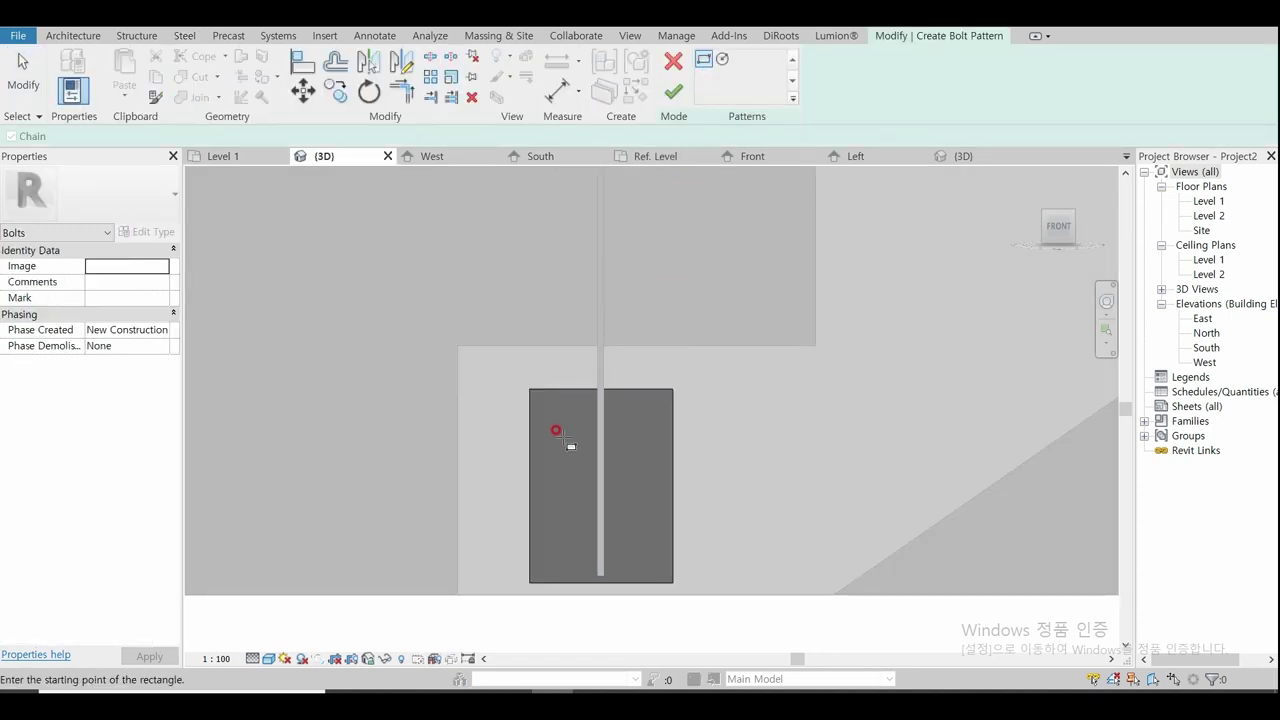
{"action": "left_click", "coordinate": [563, 434]}
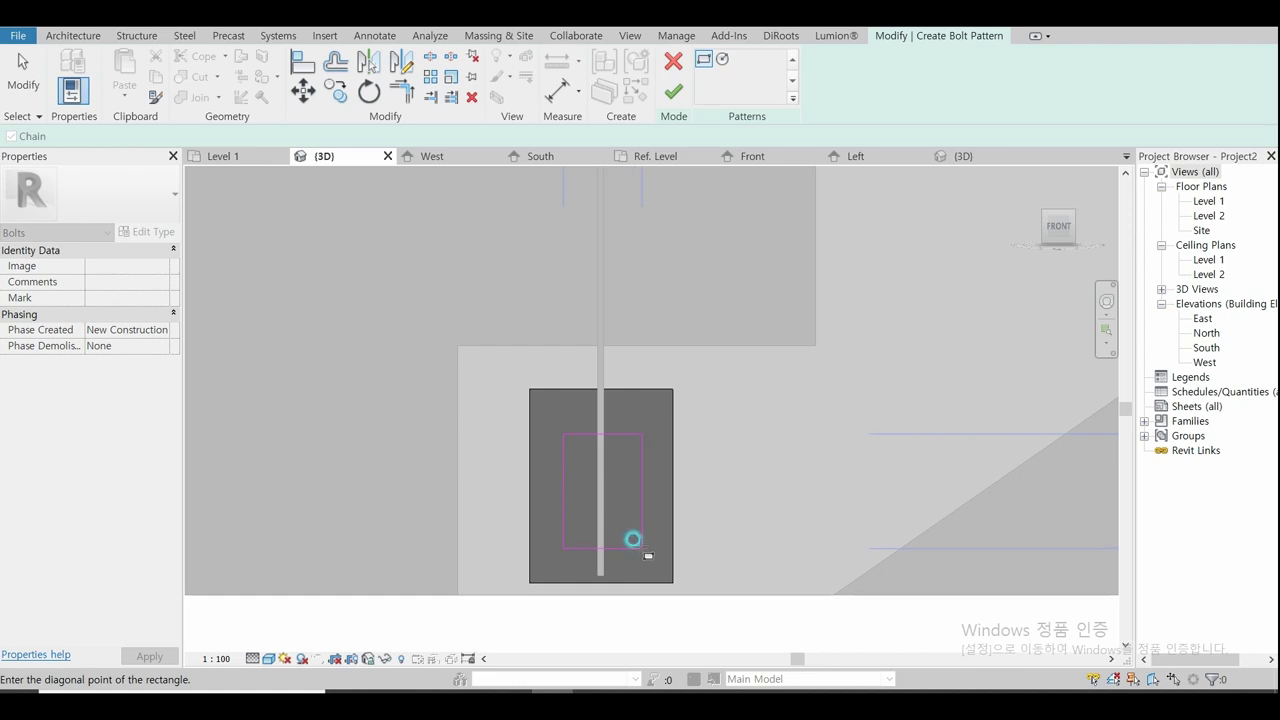
{"action": "left_click", "coordinate": [642, 548]}
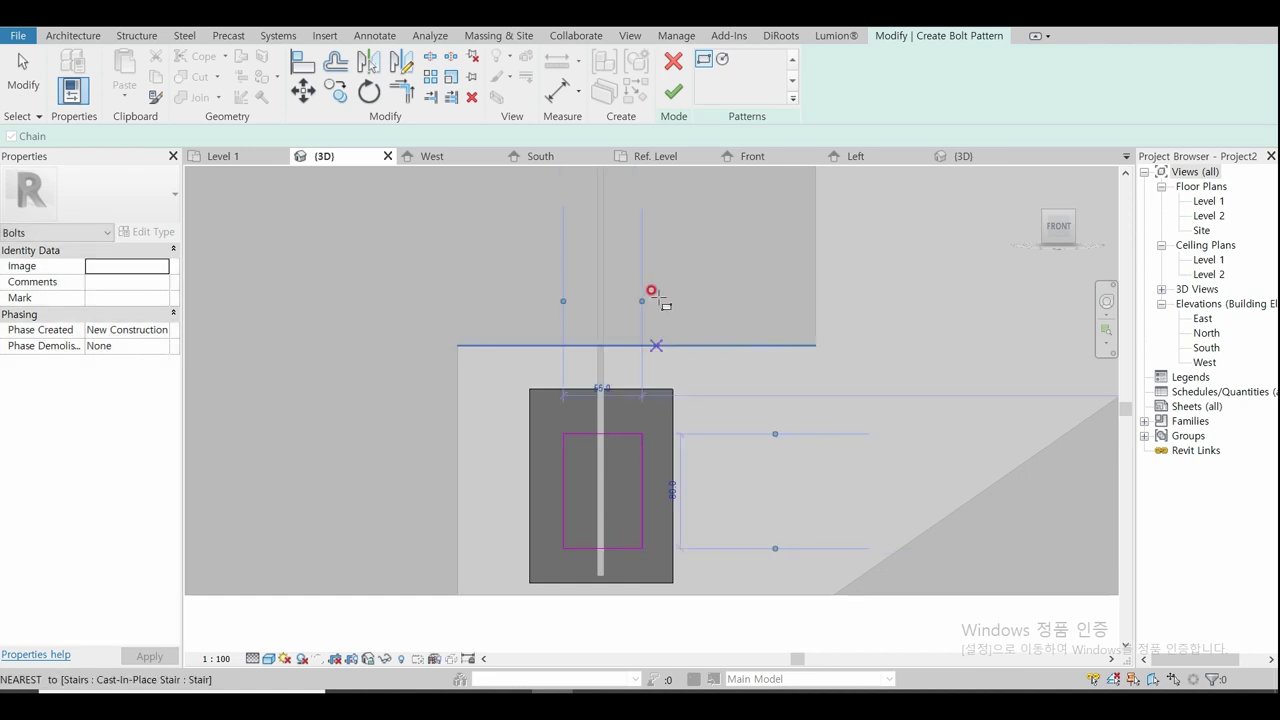
{"action": "left_click", "coordinate": [668, 95]}
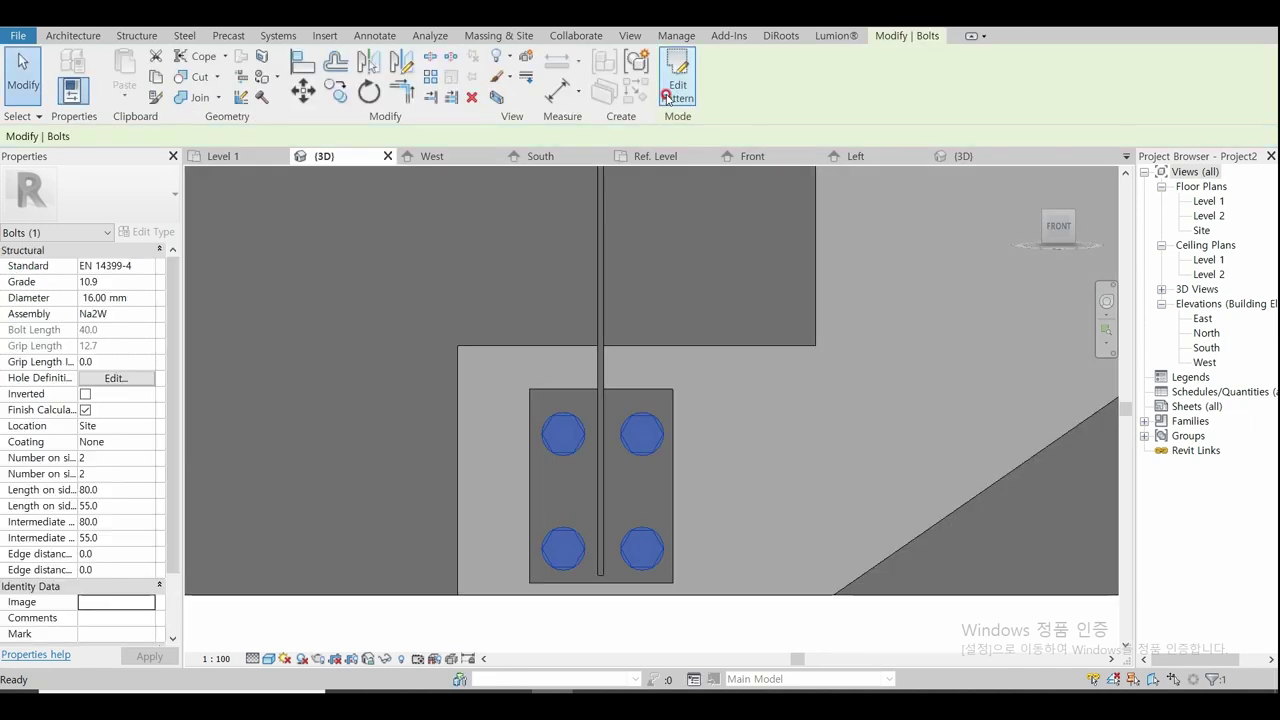
{"action": "scroll", "coordinate": [531, 257], "scroll_direction": "down", "scroll_amount": 1}
{"action": "scroll", "coordinate": [530, 259], "scroll_direction": "down", "scroll_amount": 2}
Step: Orbit to an isometric view of the stair and select the plate bolts
{"action": "left_click", "coordinate": [517, 446]}
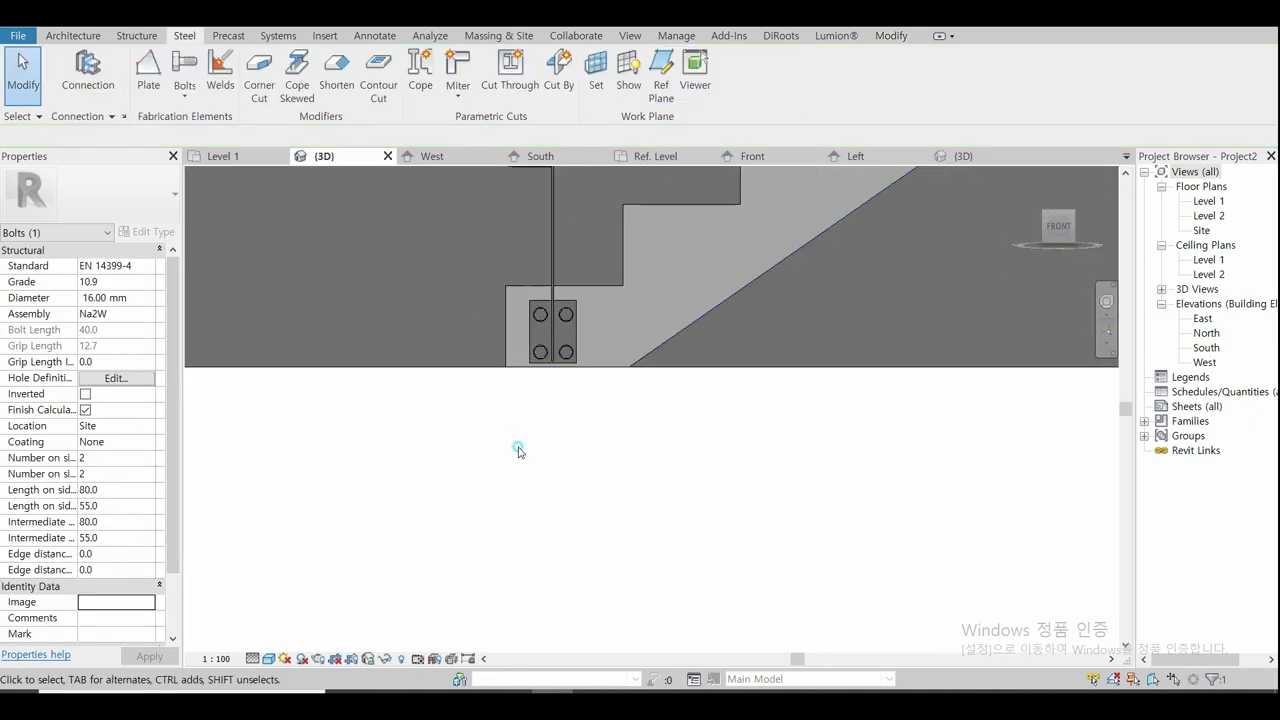
{"action": "mouse_move", "coordinate": [466, 442]}
{"action": "middle_mouse_down", "text": "shift"}
{"action": "mouse_move", "coordinate": [514, 480]}
{"action": "mouse_move", "coordinate": [623, 366]}
{"action": "middle_mouse_up", "text": "shift"}
{"action": "scroll", "coordinate": [630, 375], "scroll_direction": "up", "scroll_amount": 2}
{"action": "left_click", "coordinate": [680, 392]}
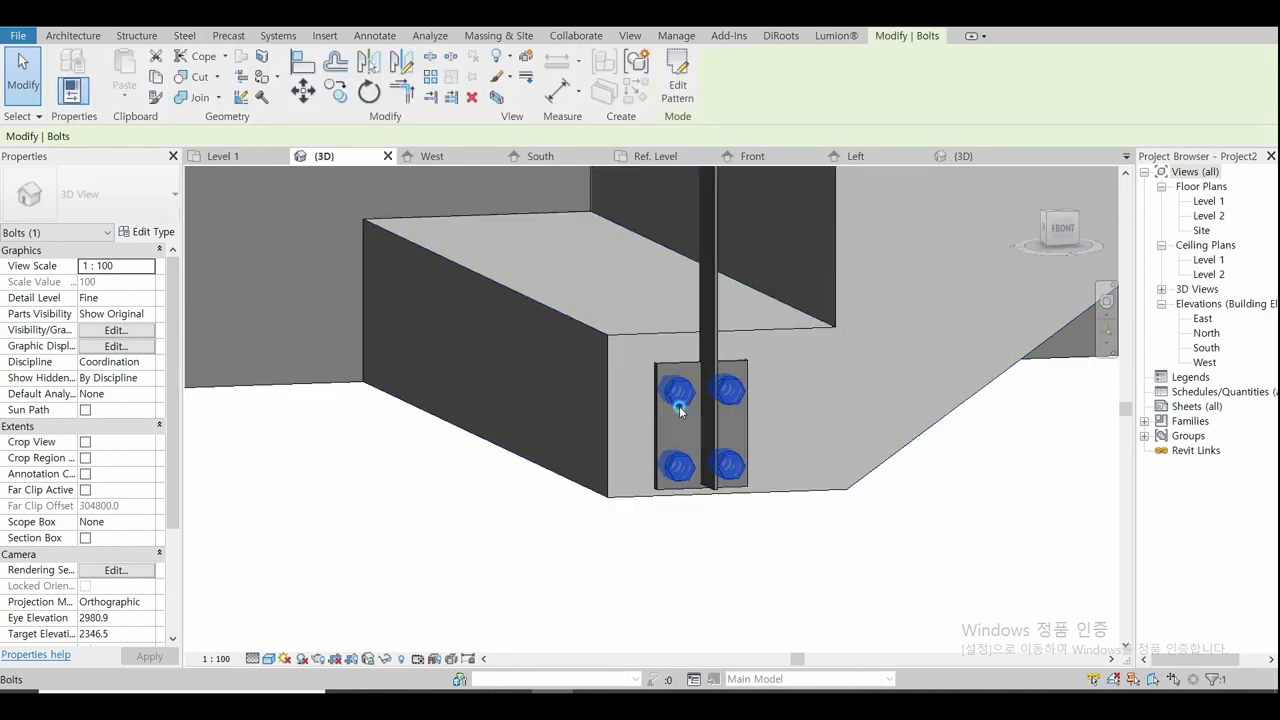
Step: Set the bolts' Standard to CSNEN 24017
{"action": "left_click", "coordinate": [144, 268]}
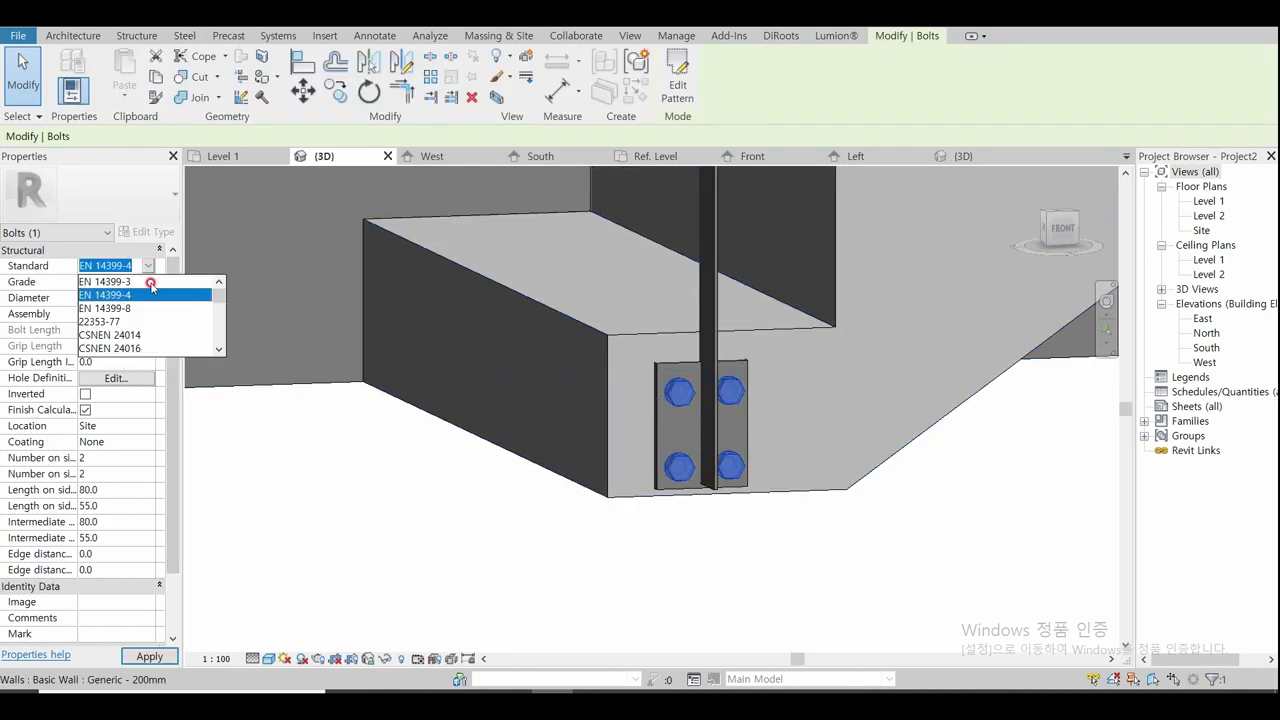
{"action": "scroll", "coordinate": [160, 298], "scroll_direction": "down", "scroll_amount": 2}
{"action": "scroll", "coordinate": [162, 308], "scroll_direction": "down", "scroll_amount": 1}
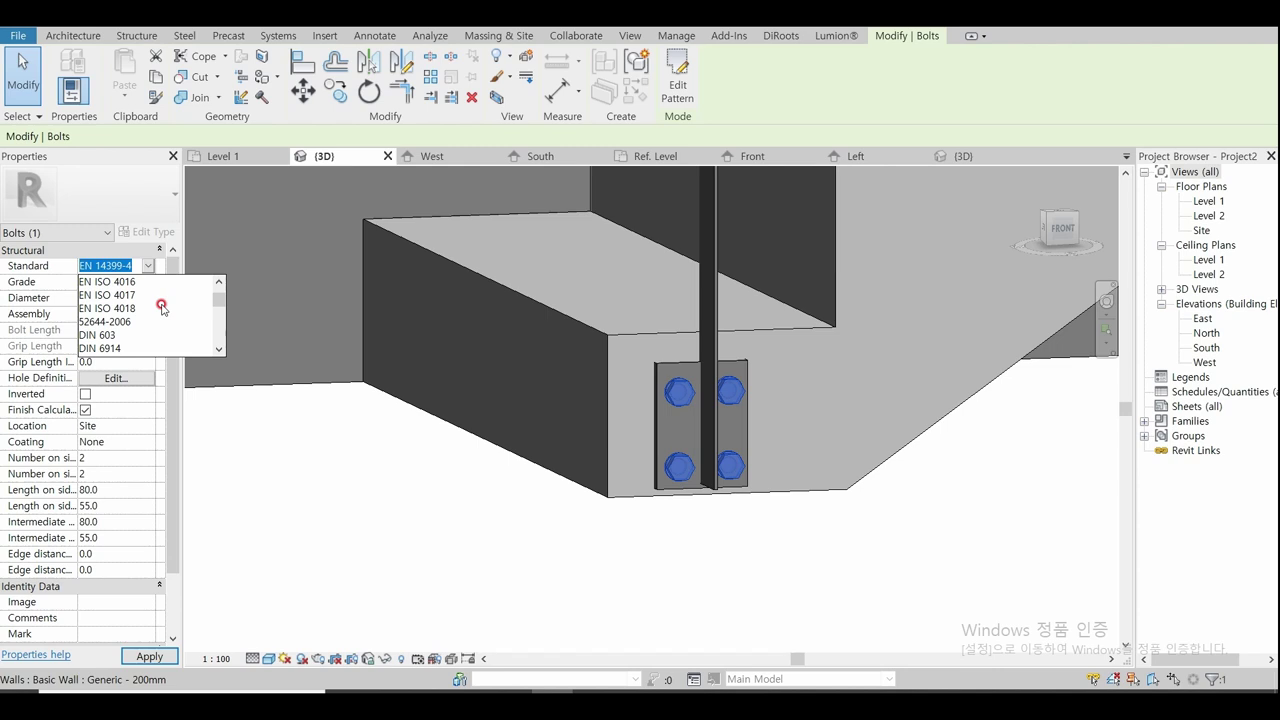
{"action": "scroll", "coordinate": [162, 307], "scroll_direction": "down", "scroll_amount": 1}
{"action": "scroll", "coordinate": [162, 307], "scroll_direction": "down", "scroll_amount": 2}
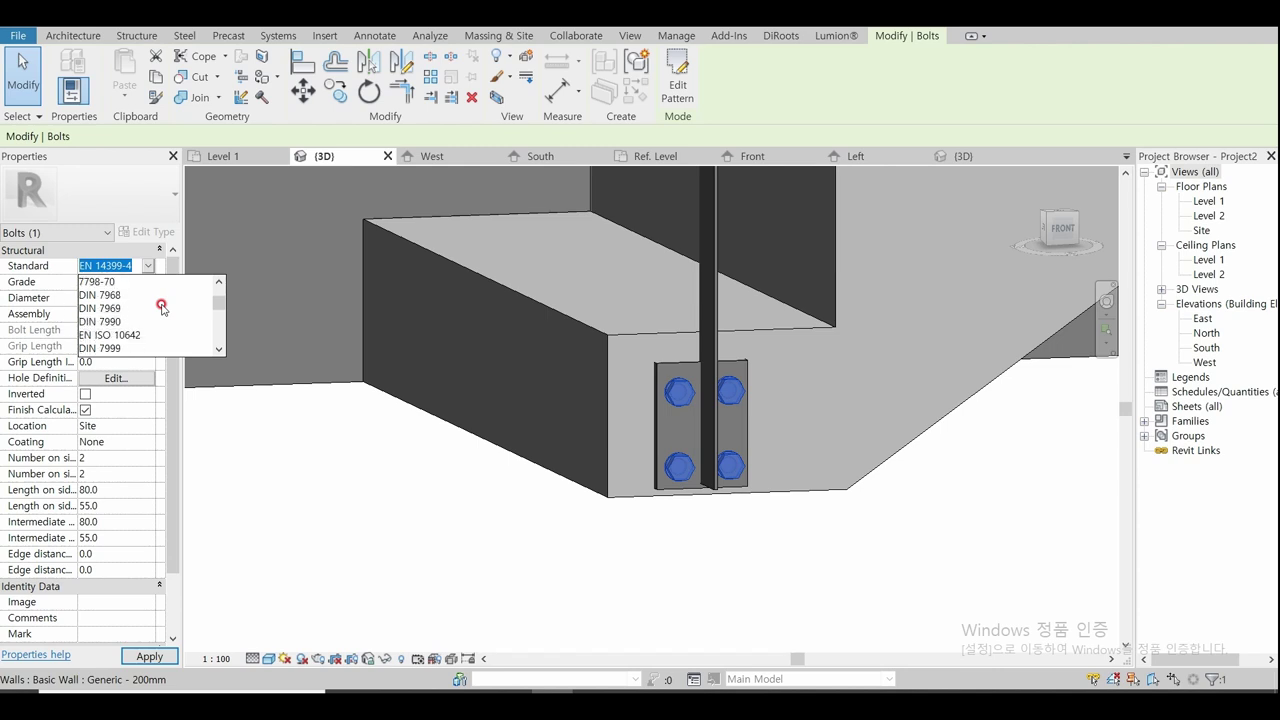
{"action": "scroll", "coordinate": [162, 308], "scroll_direction": "up", "scroll_amount": 2}
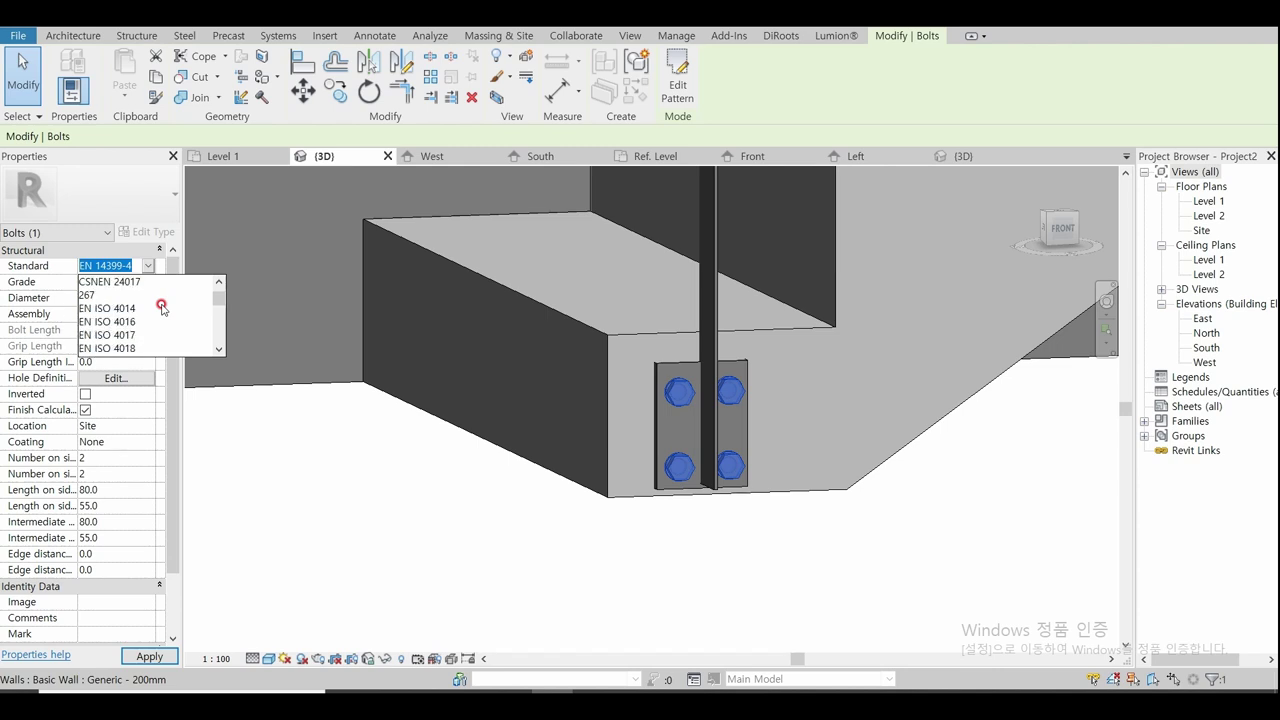
{"action": "left_click", "coordinate": [131, 284]}
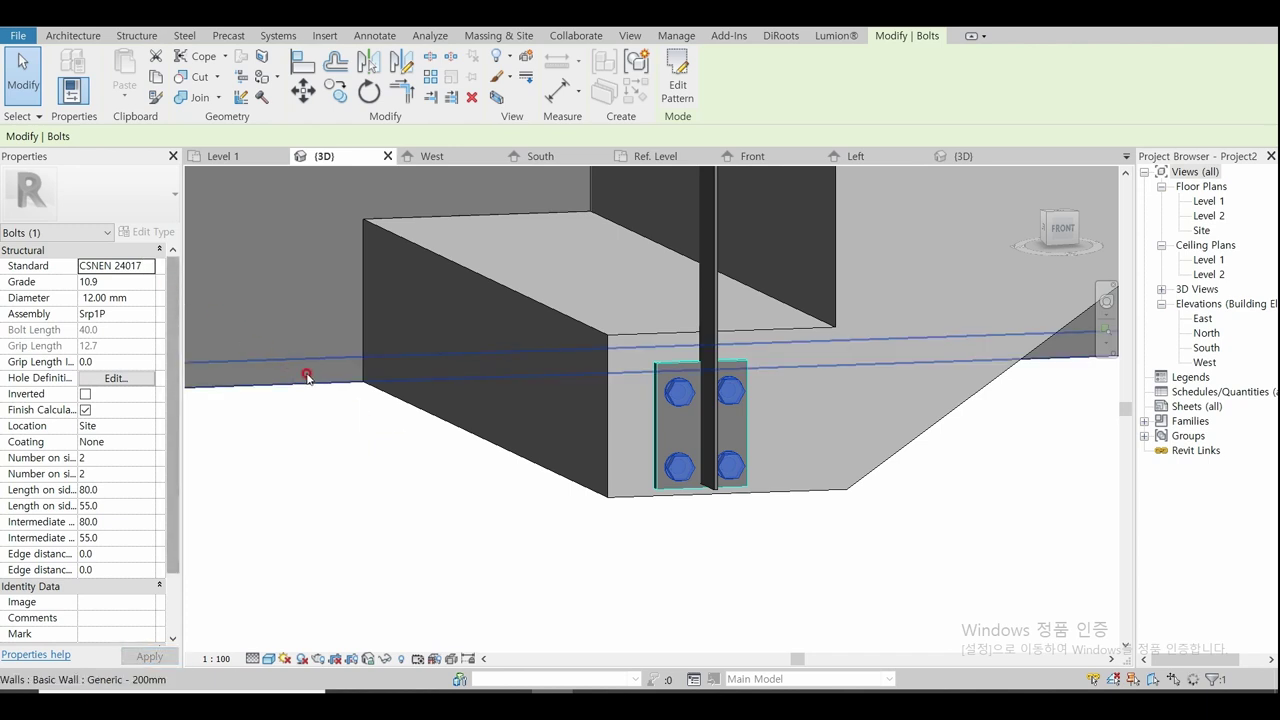
Step: Briefly try EN ISO 4018, then settle on CSNEN 24017 and deselect the bolts
{"action": "left_click", "coordinate": [140, 266]}
{"action": "left_click", "coordinate": [148, 266]}
{"action": "key", "text": "Escape"}
{"action": "left_click", "coordinate": [153, 266]}
{"action": "scroll", "coordinate": [141, 318], "scroll_direction": "up", "scroll_amount": 2}
{"action": "scroll", "coordinate": [141, 318], "scroll_direction": "up", "scroll_amount": 2}
{"action": "scroll", "coordinate": [141, 318], "scroll_direction": "up", "scroll_amount": 2}
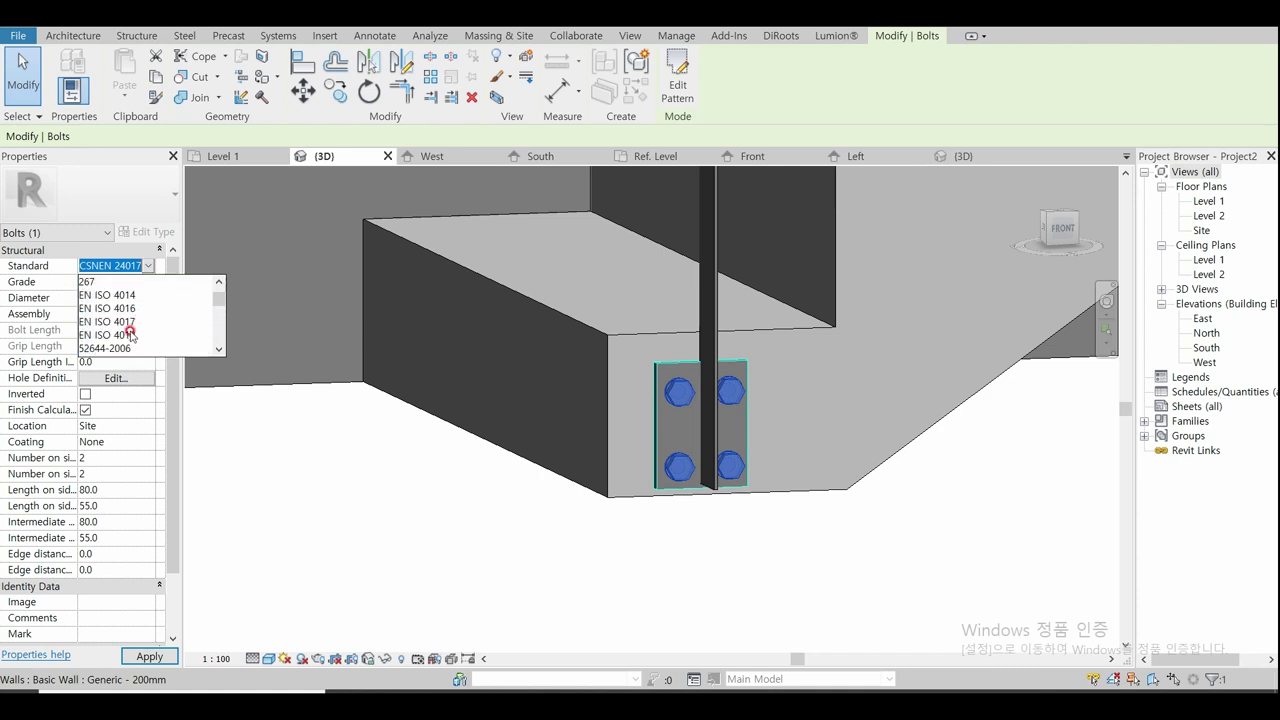
{"action": "left_click", "coordinate": [130, 334]}
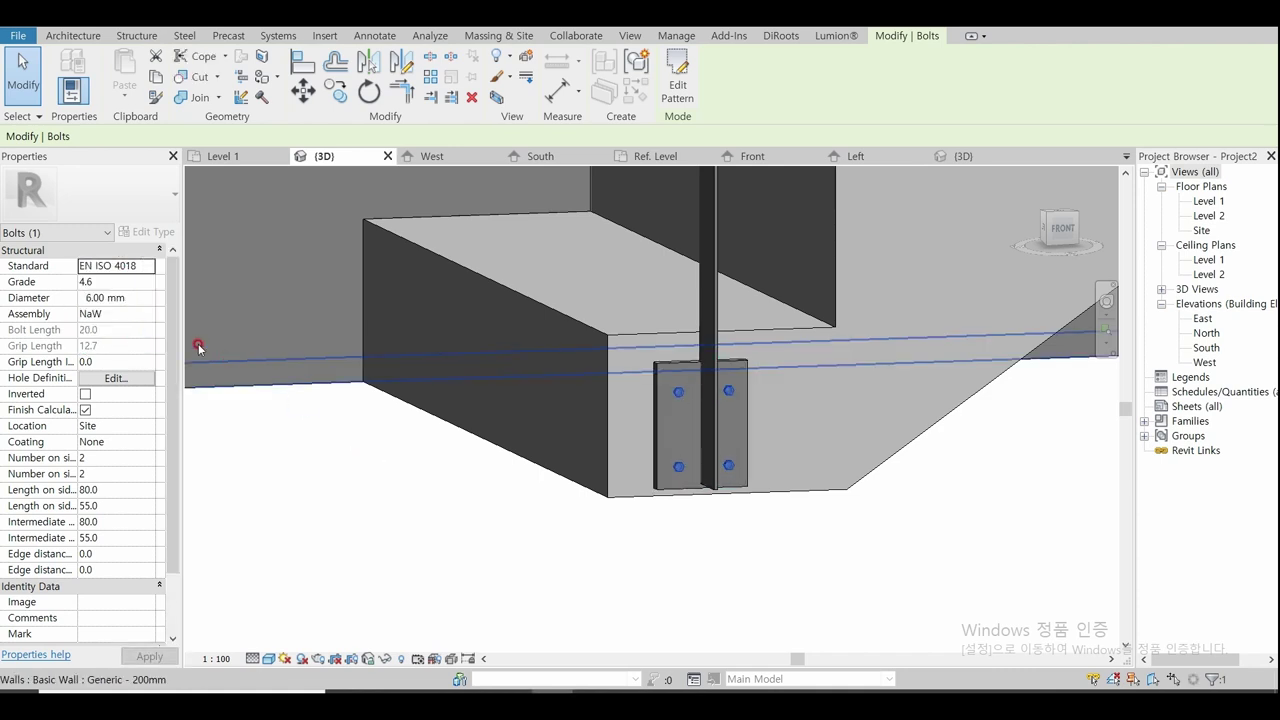
{"action": "left_click", "coordinate": [148, 266]}
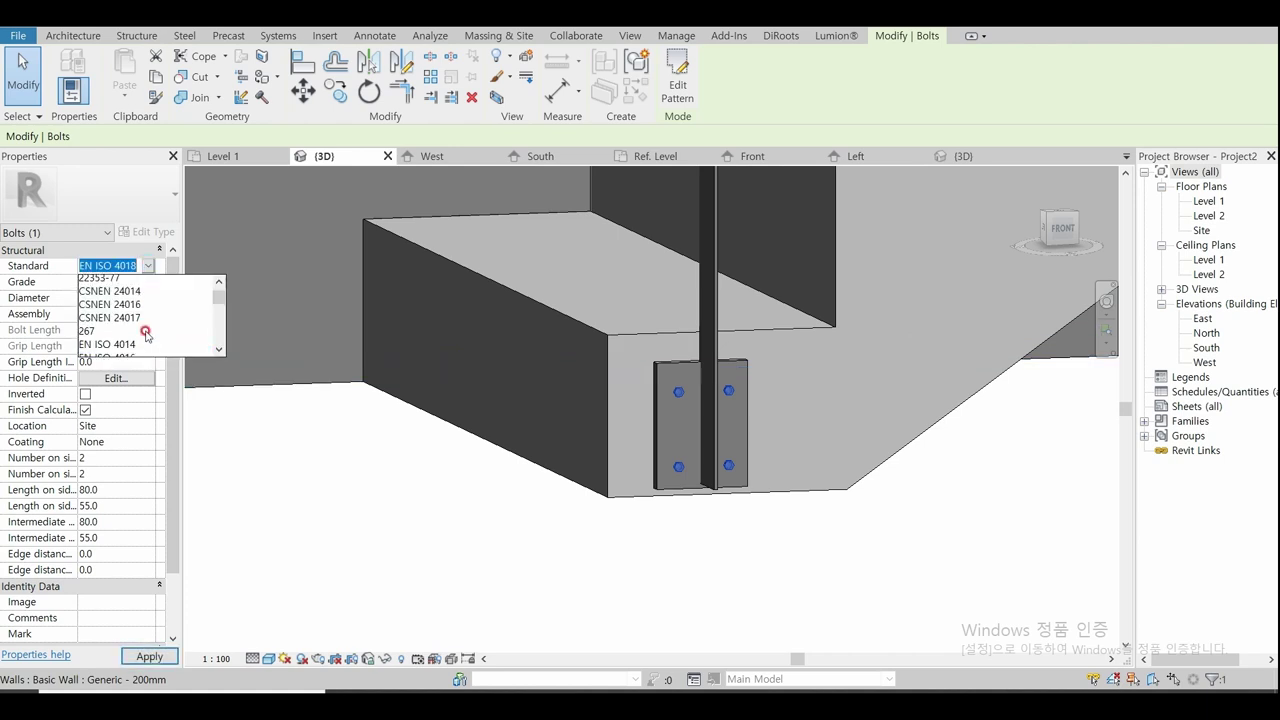
{"action": "left_click", "coordinate": [130, 317]}
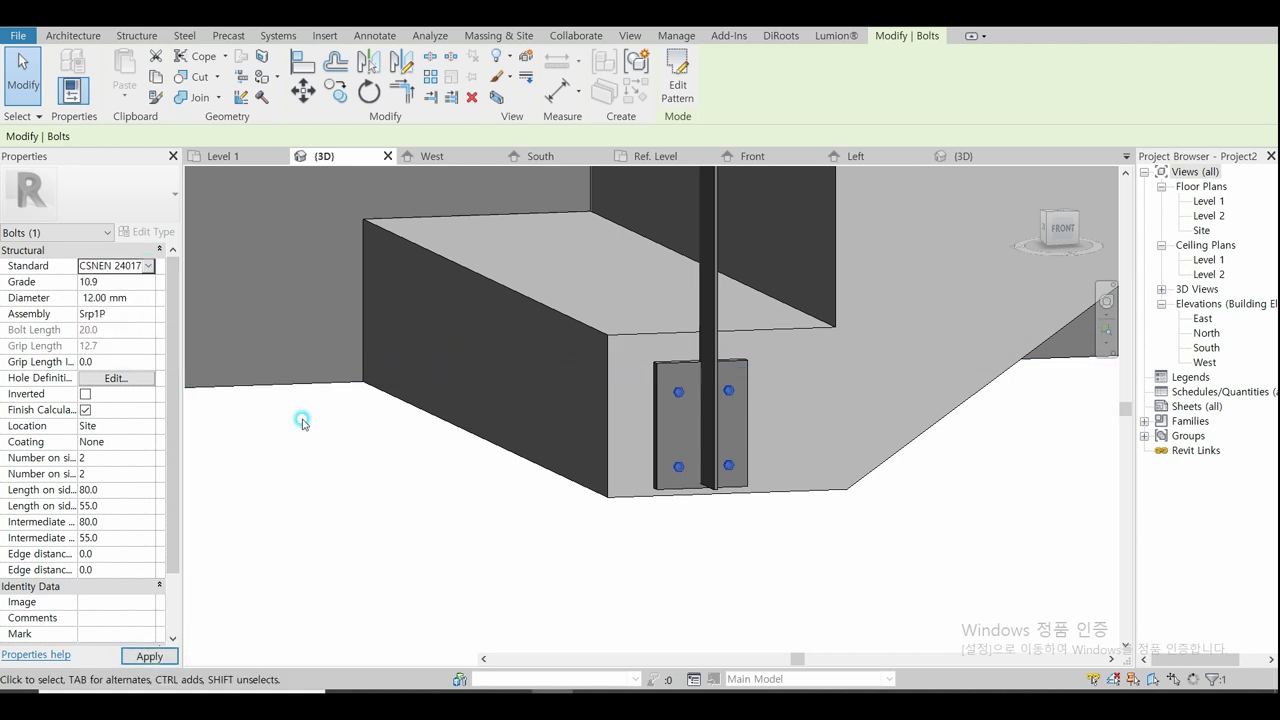
{"action": "left_click", "coordinate": [366, 471]}
Step: Orbit around the stair base, face it from FRONT, and zoom in on the bolted plate
{"action": "scroll", "coordinate": [607, 578], "scroll_direction": "down", "scroll_amount": 1}
{"action": "scroll", "coordinate": [620, 595], "scroll_direction": "down", "scroll_amount": 1}
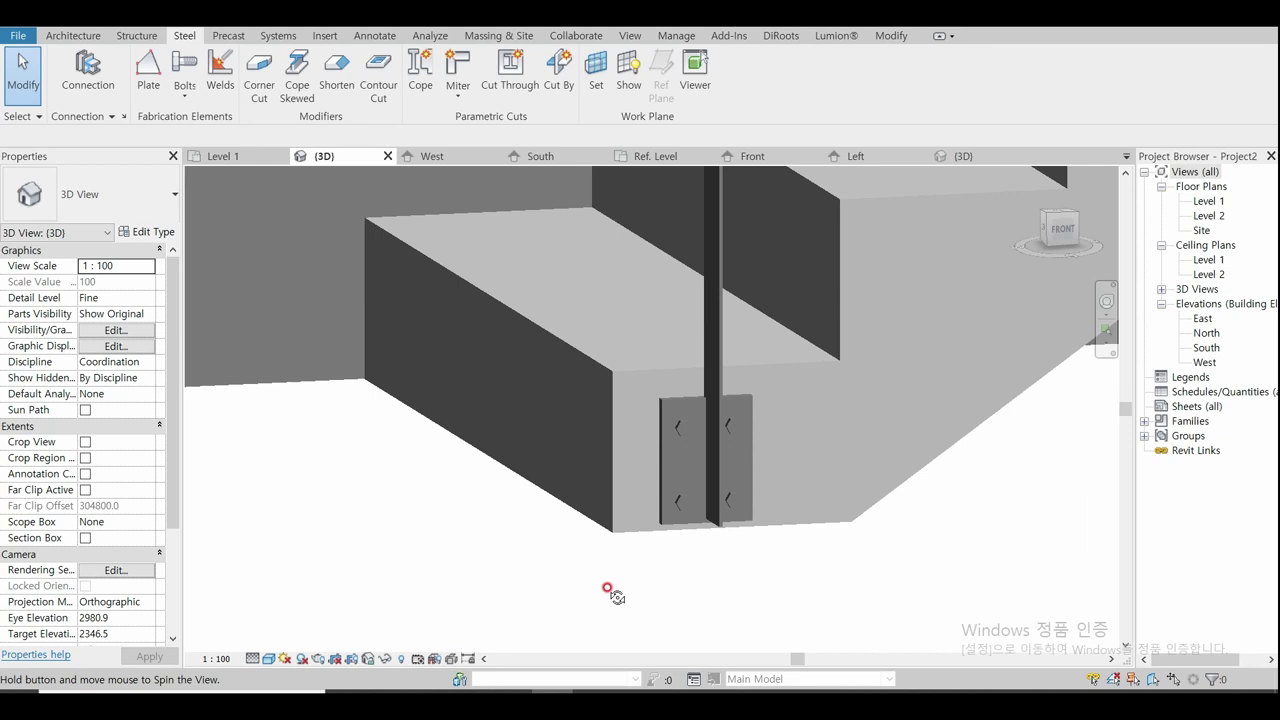
{"action": "scroll", "coordinate": [563, 584], "scroll_direction": "down", "scroll_amount": 1}
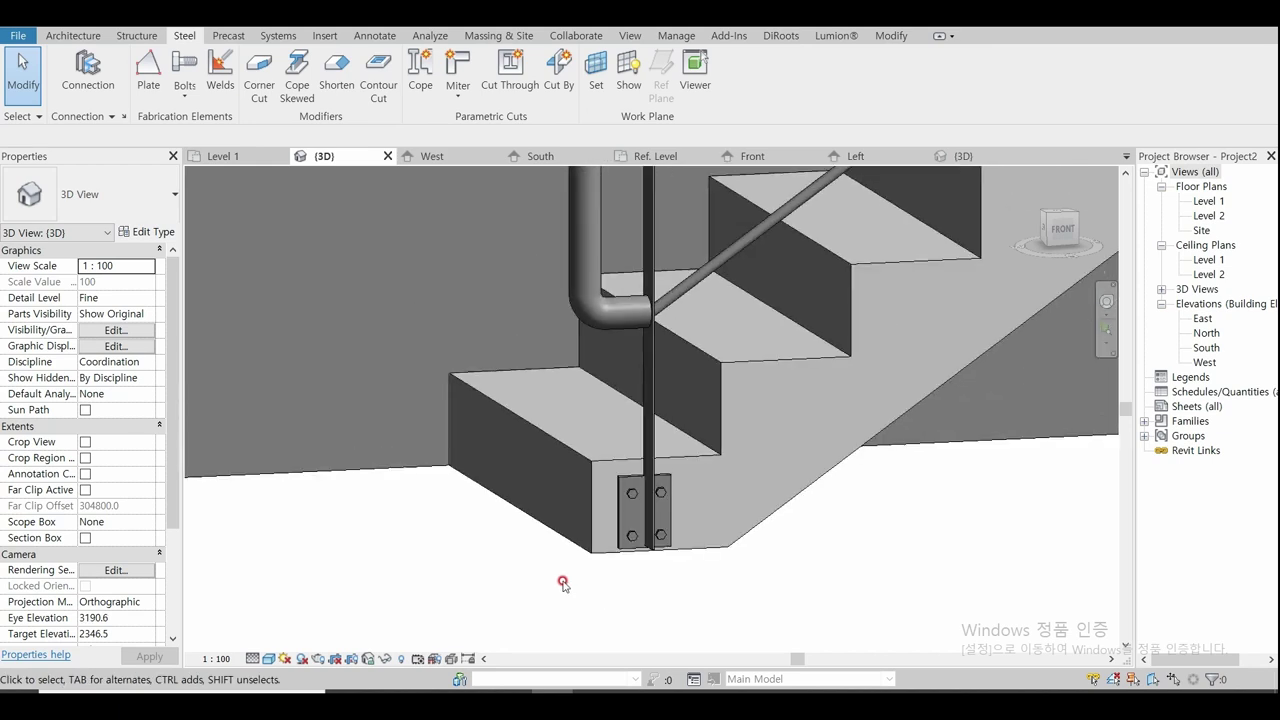
{"action": "mouse_move", "coordinate": [717, 594]}
{"action": "middle_mouse_down", "text": "shift"}
{"action": "mouse_move", "coordinate": [691, 591]}
{"action": "mouse_move", "coordinate": [711, 549]}
{"action": "mouse_move", "coordinate": [975, 293]}
{"action": "middle_mouse_up", "text": "shift"}
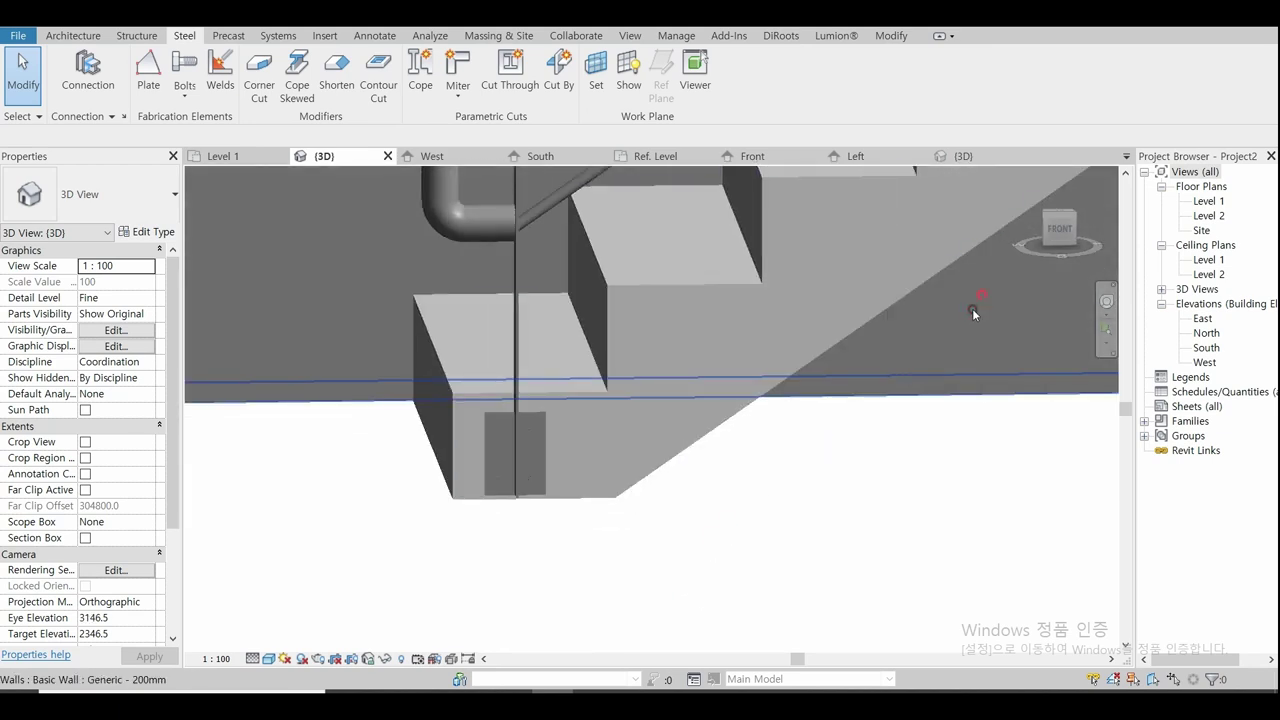
{"action": "left_click", "coordinate": [1063, 236]}
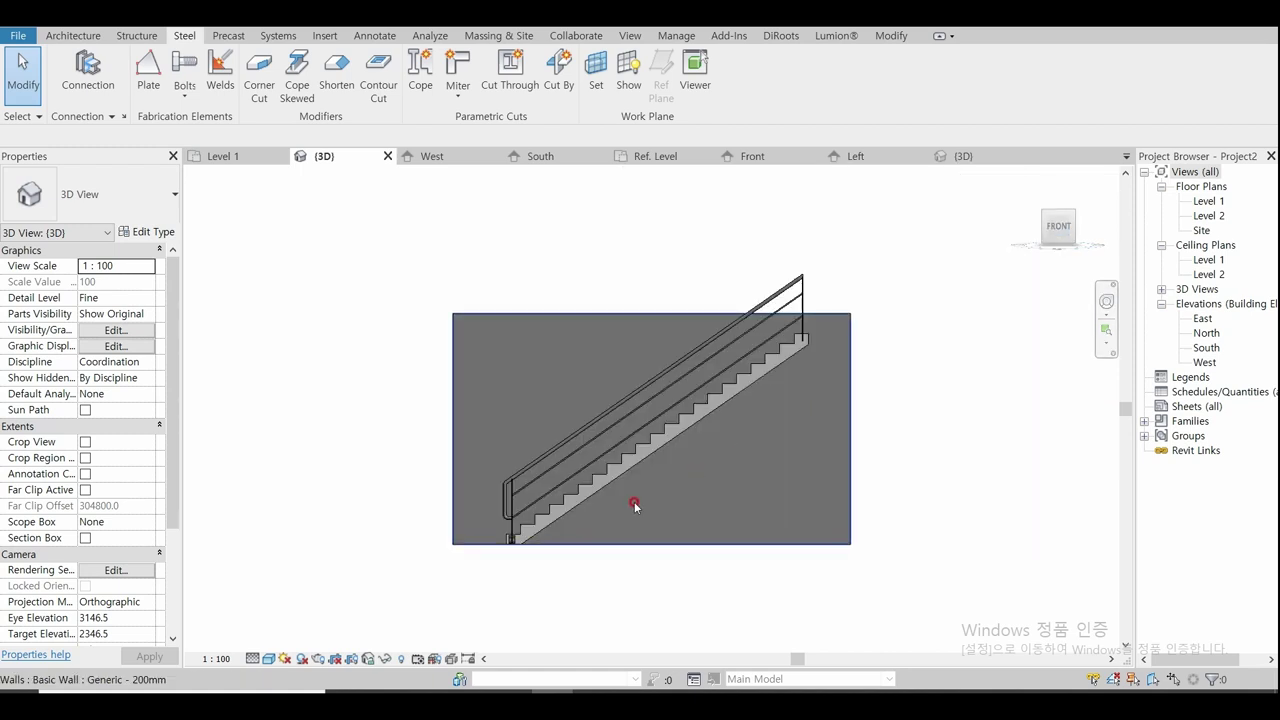
{"action": "scroll", "coordinate": [492, 550], "scroll_direction": "up", "scroll_amount": 4}
{"action": "scroll", "coordinate": [497, 549], "scroll_direction": "up", "scroll_amount": 2}
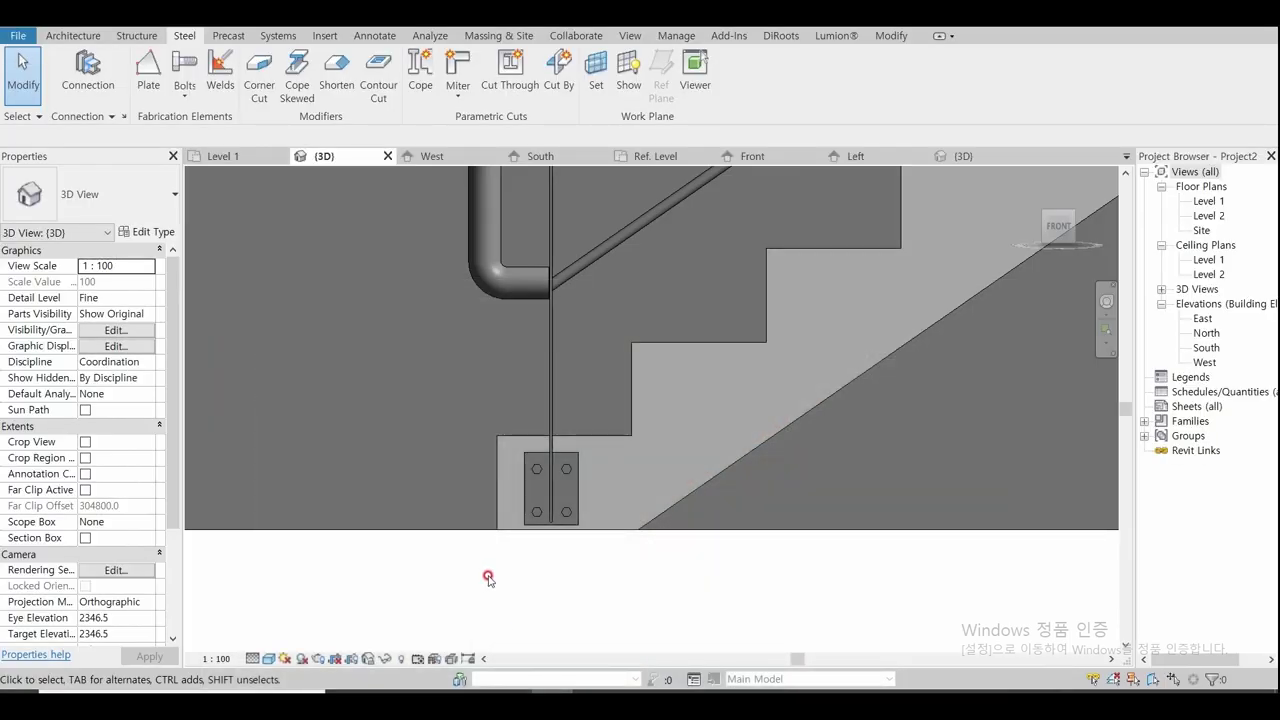
Step: Select the bolts and change the side length and intermediate spacing from 80.0 to 65
{"action": "left_click", "coordinate": [537, 468]}
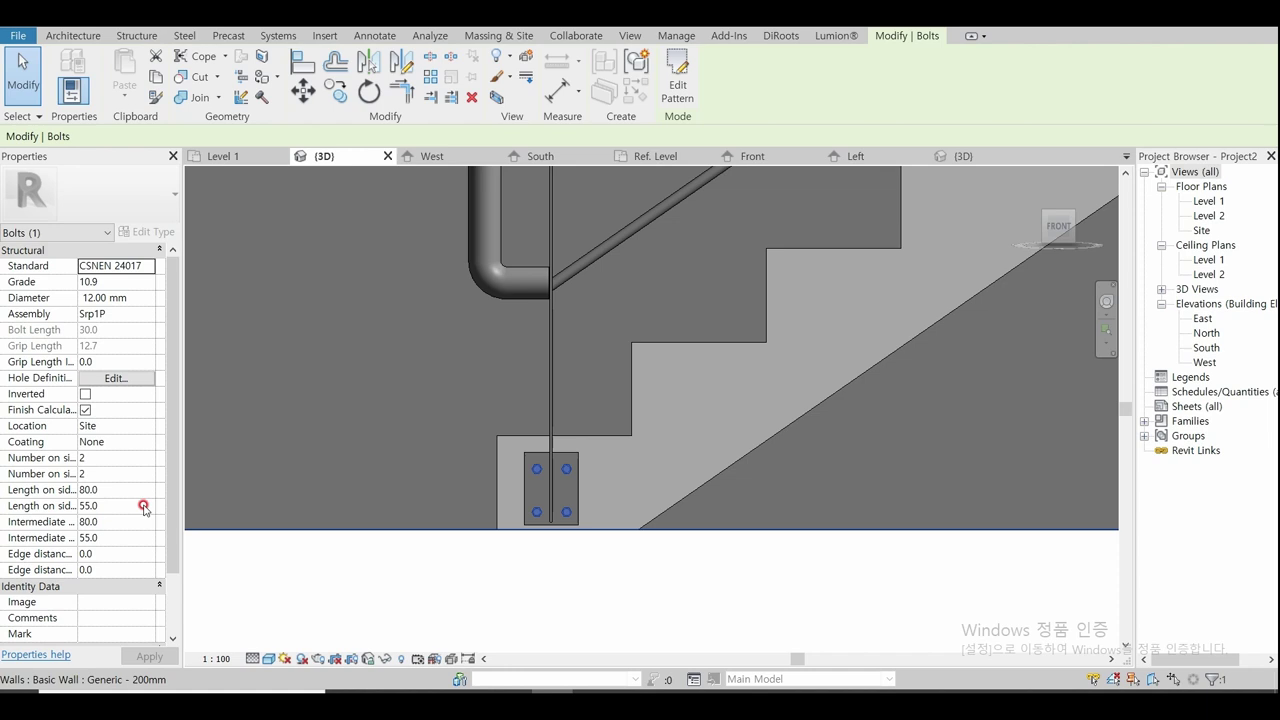
{"action": "left_click", "coordinate": [140, 489]}
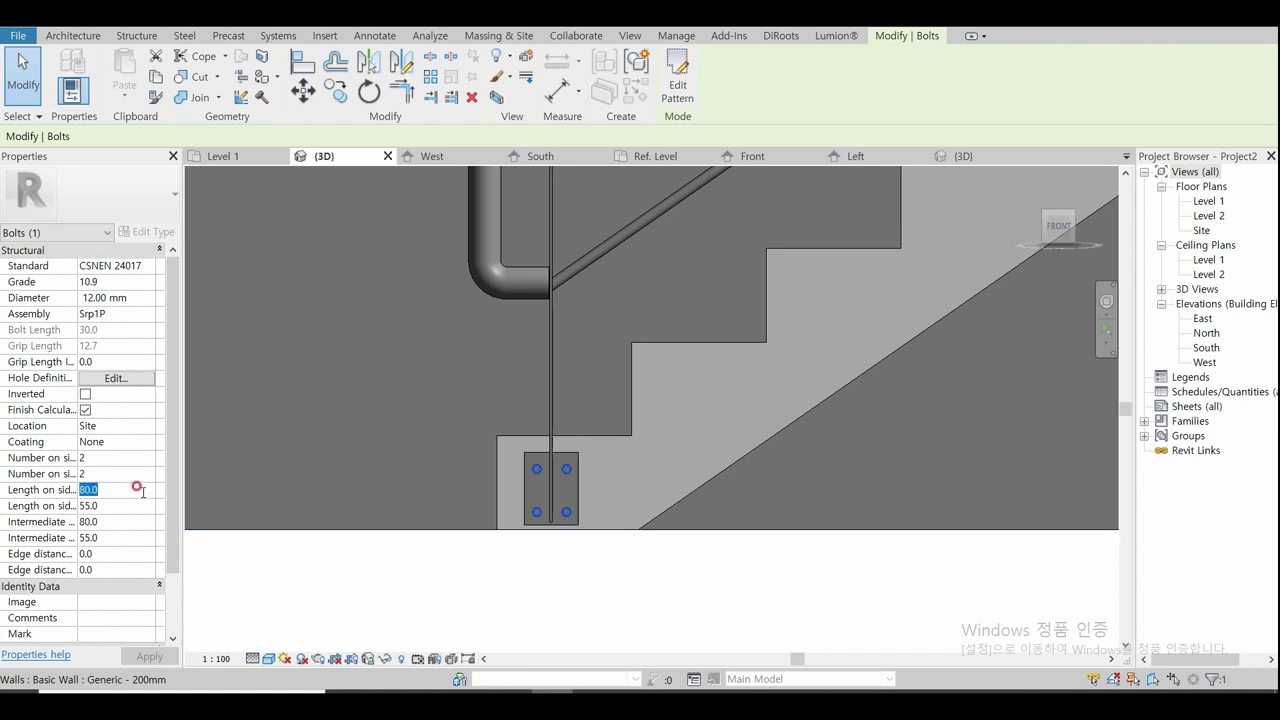
{"action": "type", "text": "65"}
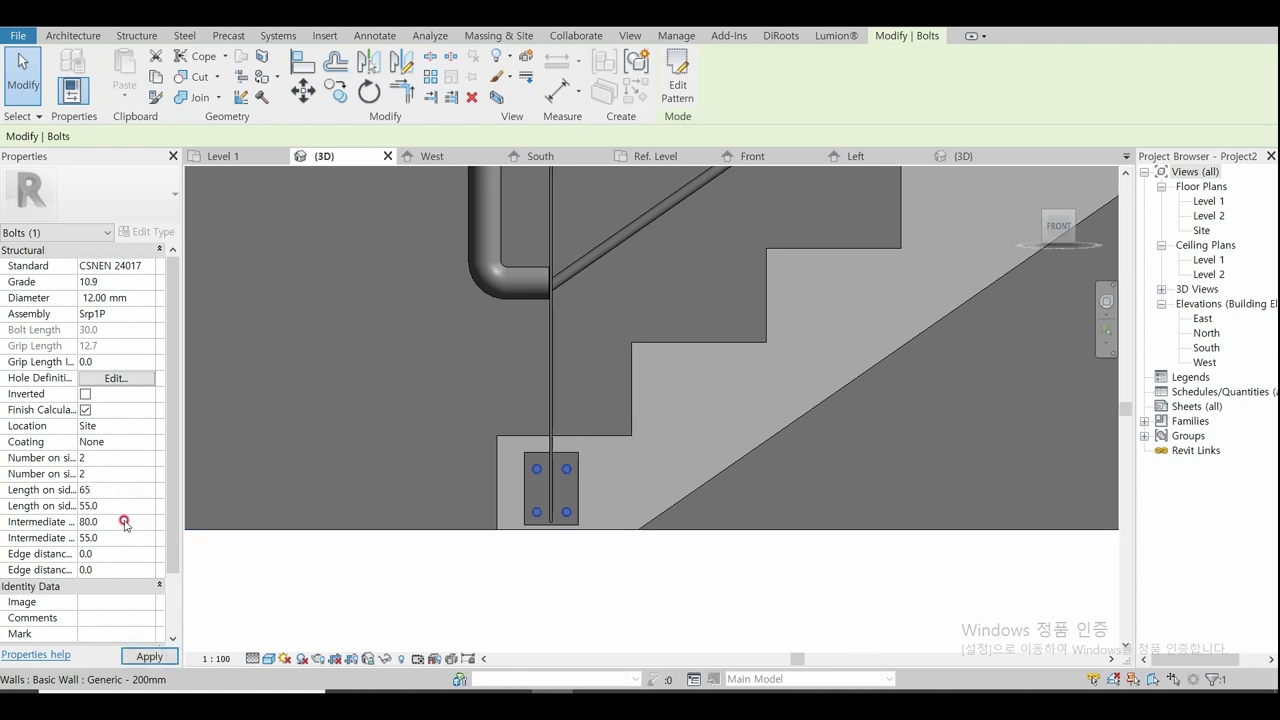
{"action": "left_click", "coordinate": [122, 522]}
{"action": "type", "text": "65"}
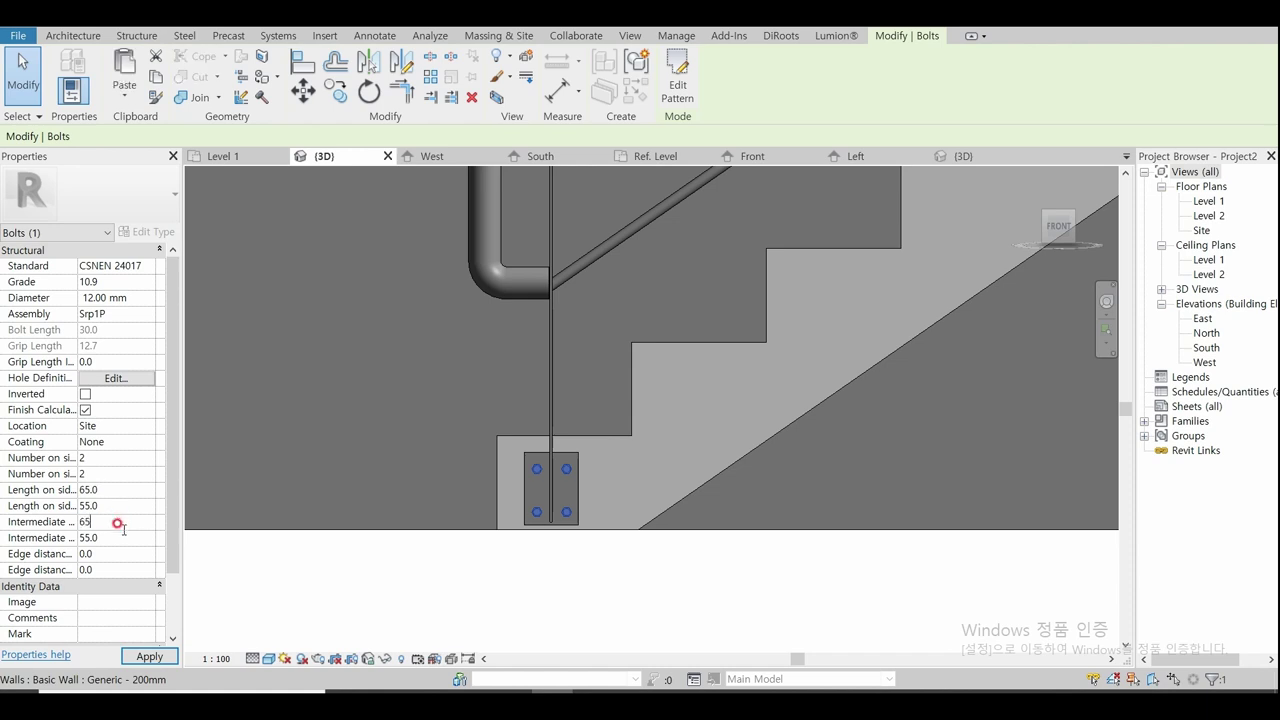
Step: Apply the new bolt spacing and orbit around to the back of the wall
{"action": "left_click", "coordinate": [415, 578]}
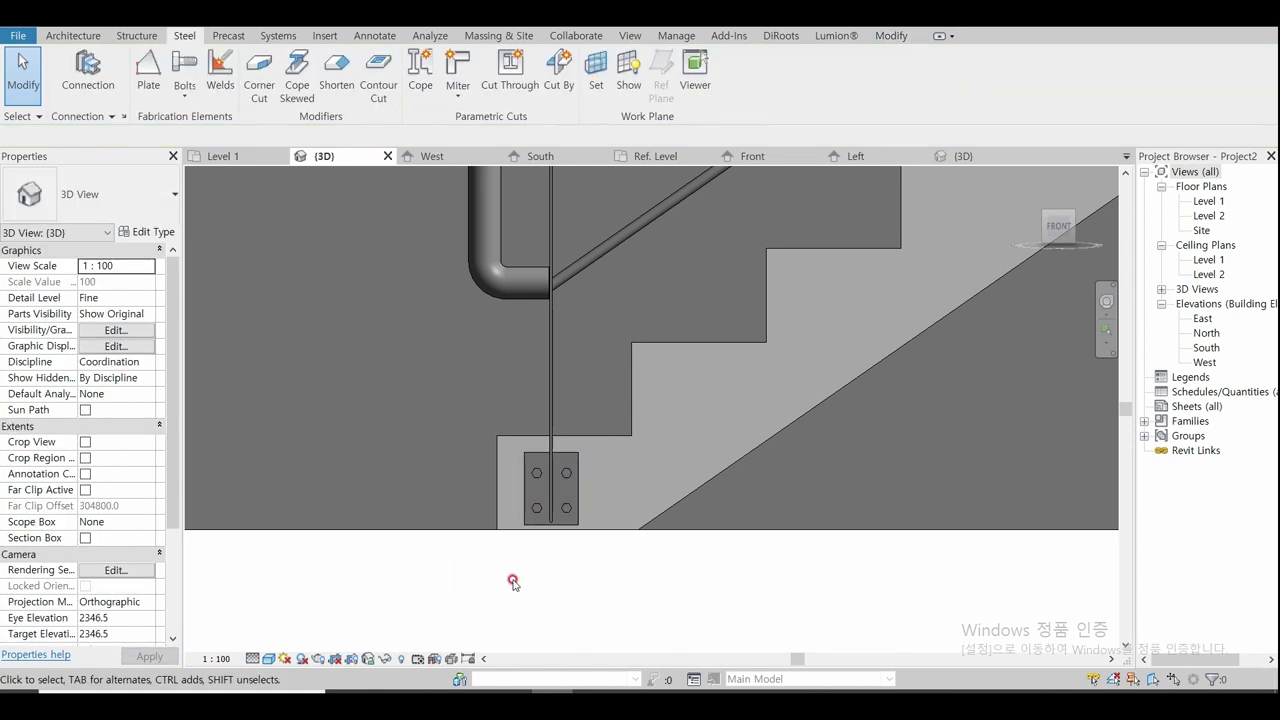
{"action": "scroll", "coordinate": [566, 560], "scroll_direction": "up", "scroll_amount": 2}
{"action": "scroll", "coordinate": [566, 560], "scroll_direction": "up", "scroll_amount": 1}
{"action": "scroll", "coordinate": [480, 503], "scroll_direction": "down", "scroll_amount": 2}
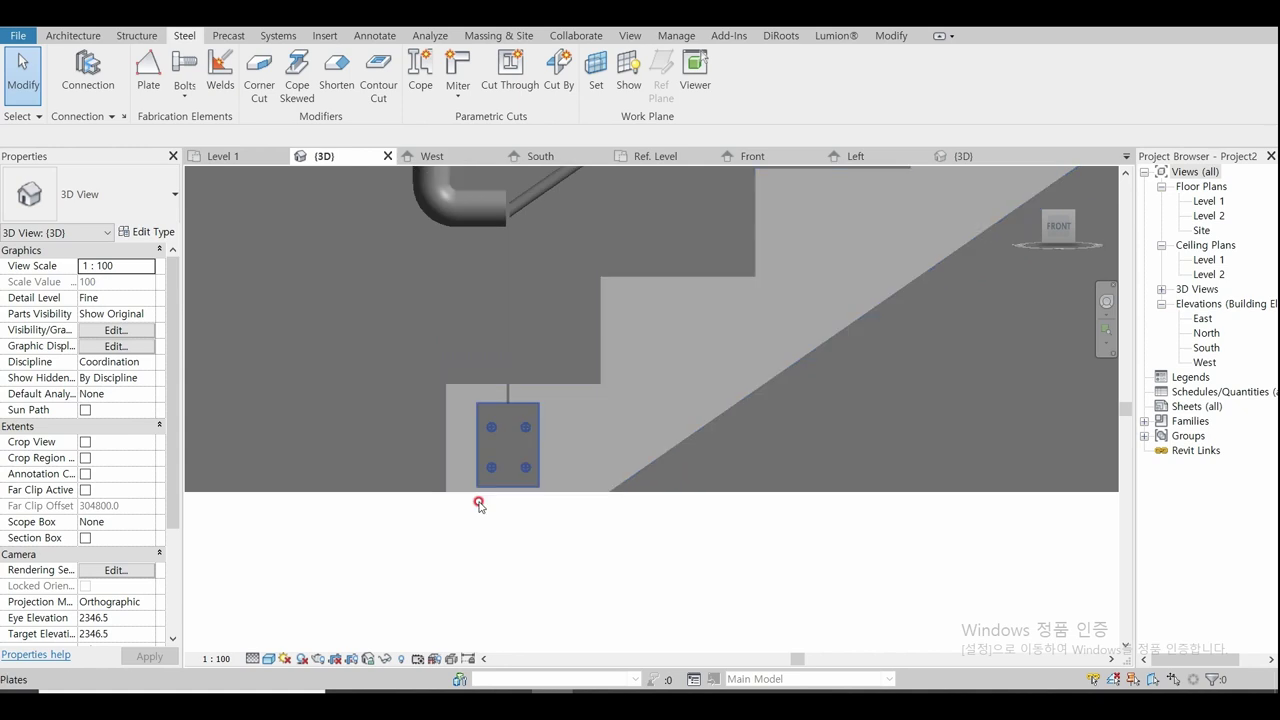
{"action": "scroll", "coordinate": [537, 598], "scroll_direction": "down", "scroll_amount": 1}
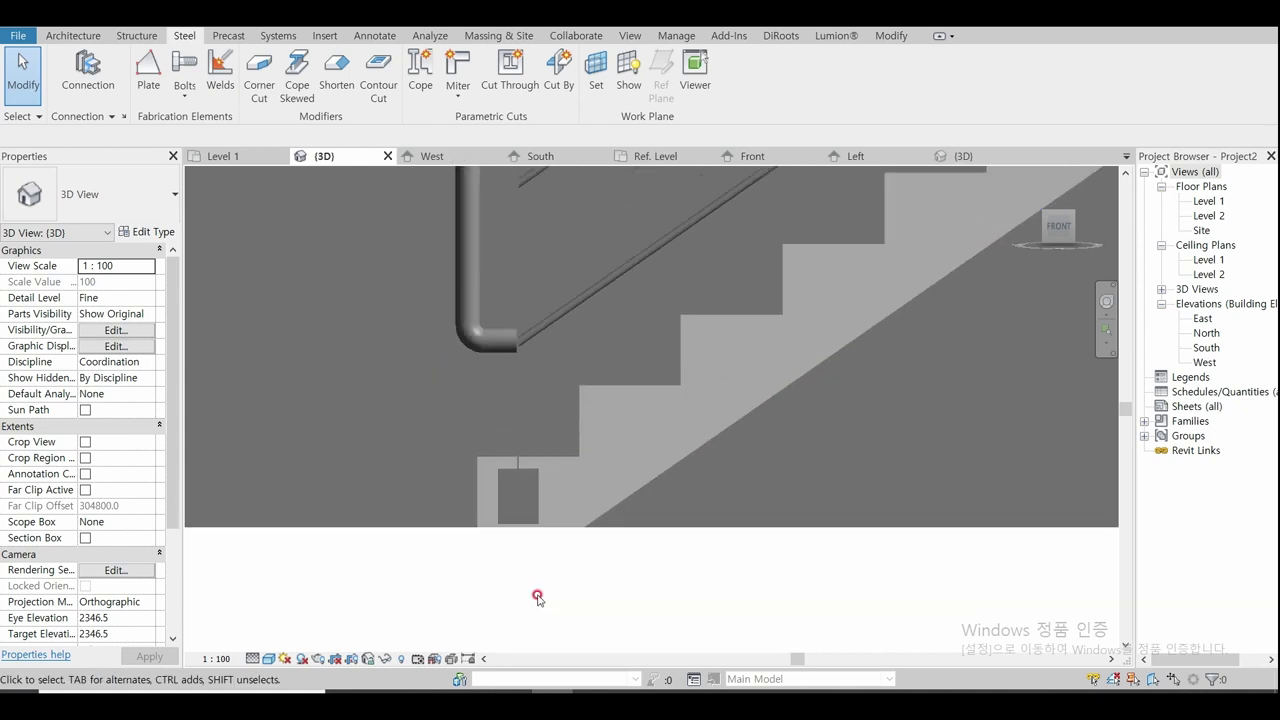
{"action": "scroll", "coordinate": [477, 465], "scroll_direction": "down", "scroll_amount": 1}
{"action": "scroll", "coordinate": [477, 463], "scroll_direction": "down", "scroll_amount": 1}
{"action": "middle_click_drag", "start_coordinate": [246, 440], "coordinate": [414, 549], "text": "shift"}
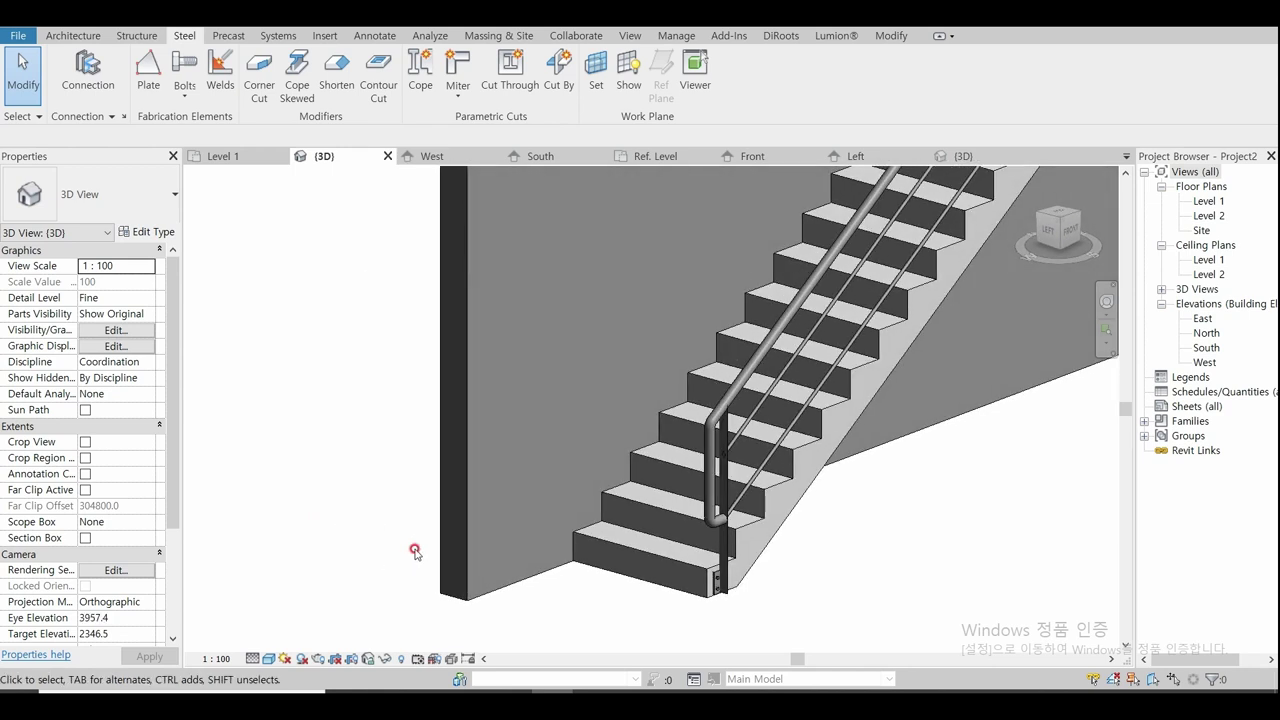
{"action": "scroll", "coordinate": [311, 391], "scroll_direction": "down", "scroll_amount": 2}
{"action": "mouse_move", "coordinate": [489, 600]}
{"action": "middle_mouse_down", "text": "shift"}
{"action": "mouse_move", "coordinate": [590, 532]}
{"action": "mouse_move", "coordinate": [608, 534]}
{"action": "middle_mouse_up", "text": "shift"}
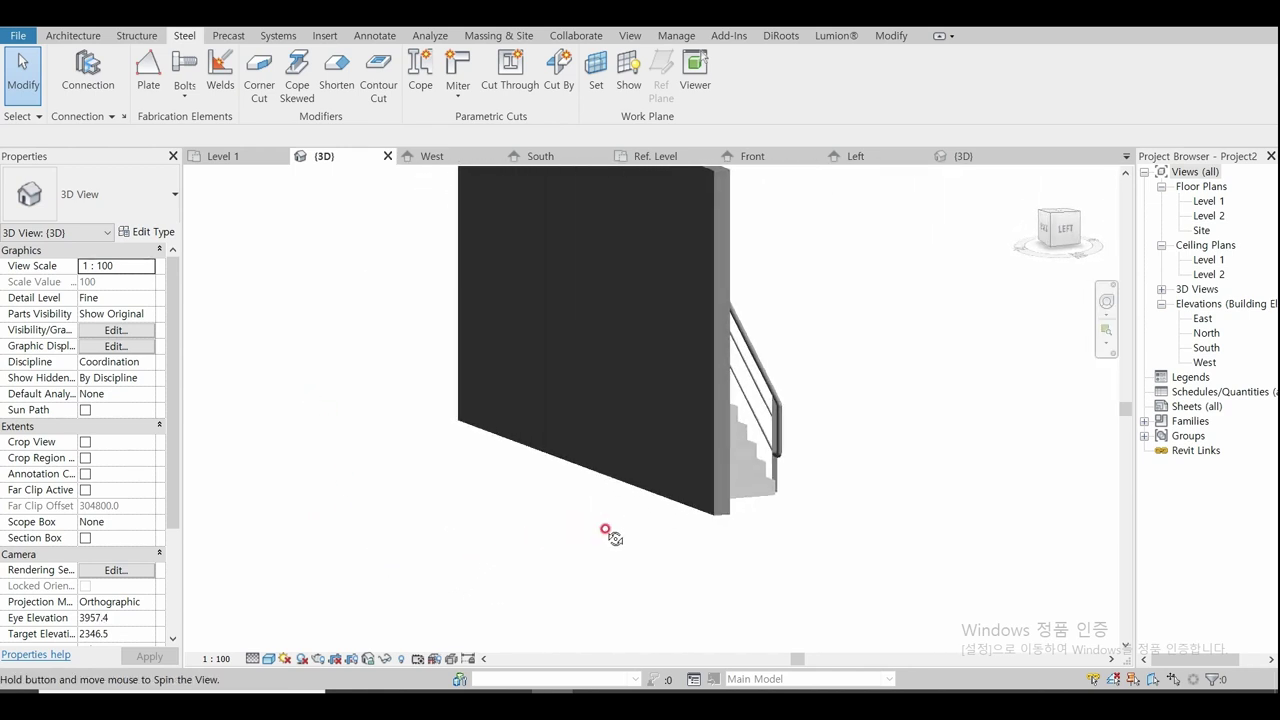
Step: Temporarily hide the wall with HH and orbit to a frontal view of the stair
{"action": "left_click", "coordinate": [692, 422]}
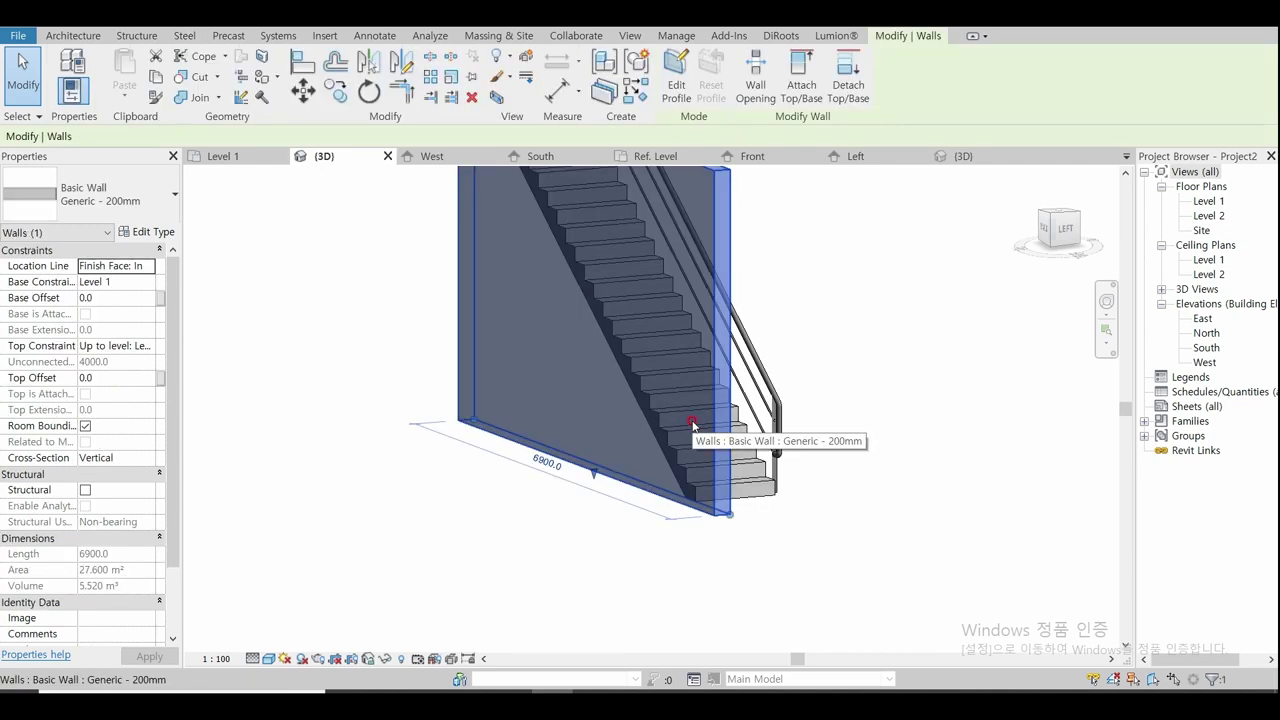
{"action": "key", "text": "h"}
{"action": "key", "text": "h"}
{"action": "middle_click_drag", "start_coordinate": [594, 517], "coordinate": [636, 557], "text": "shift"}
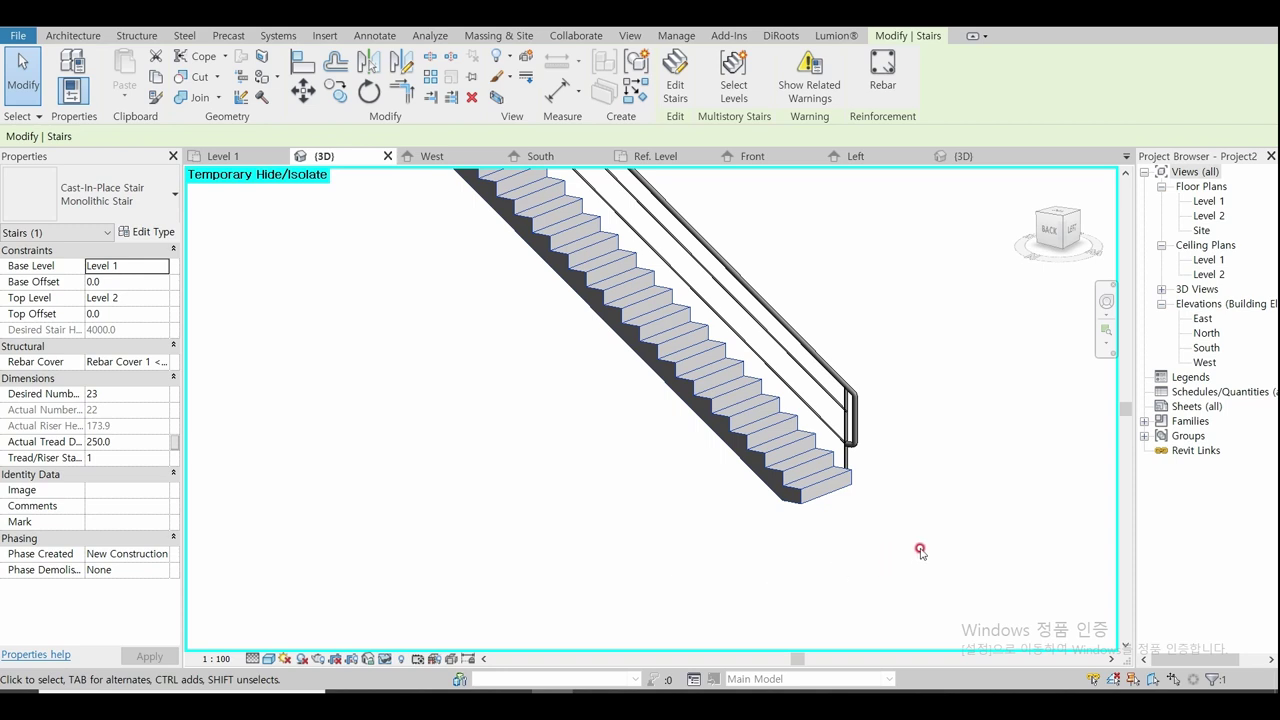
{"action": "middle_click_drag", "start_coordinate": [729, 549], "coordinate": [423, 449], "text": "shift"}
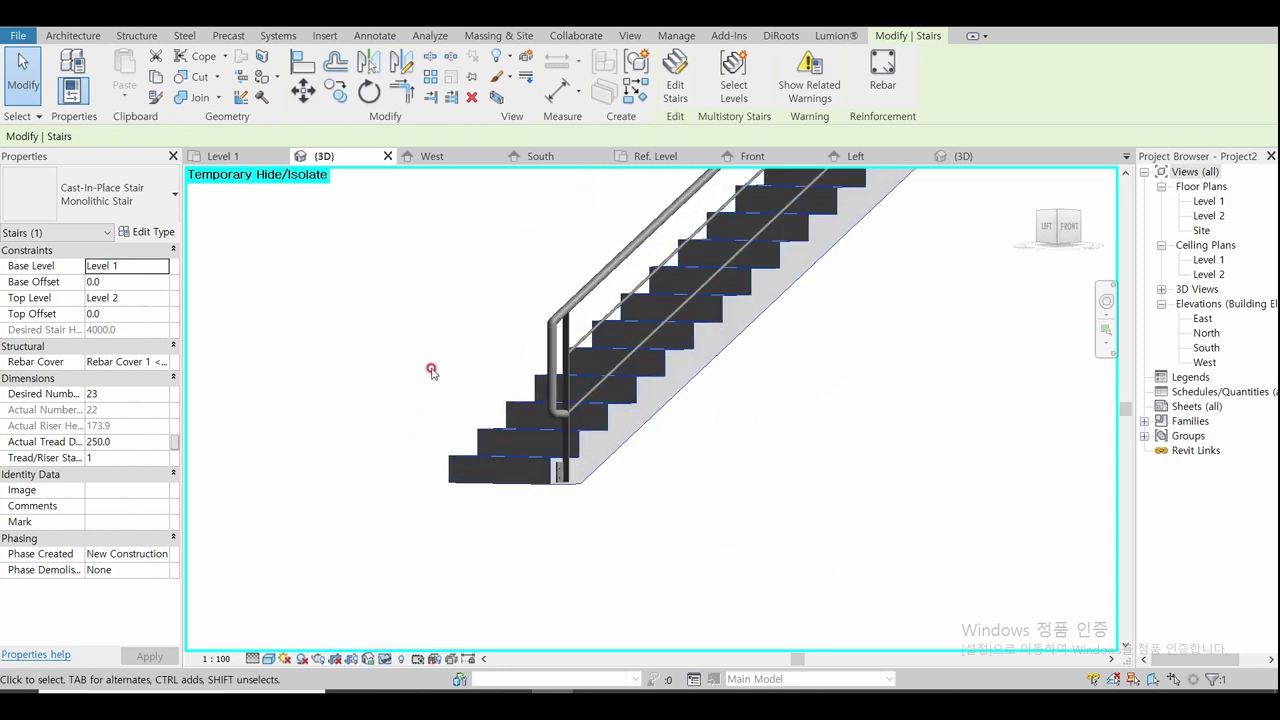
{"action": "scroll", "coordinate": [431, 371], "scroll_direction": "up", "scroll_amount": 3}
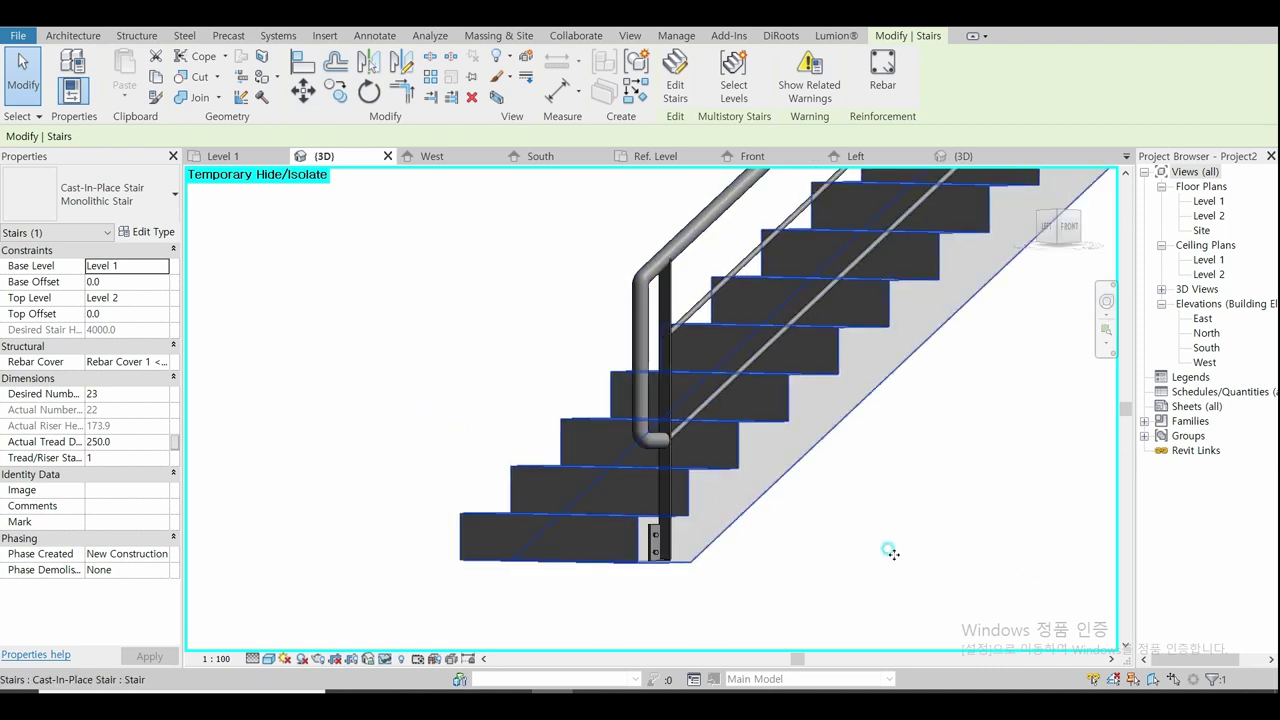
{"action": "scroll", "coordinate": [910, 550], "scroll_direction": "down", "scroll_amount": 2}
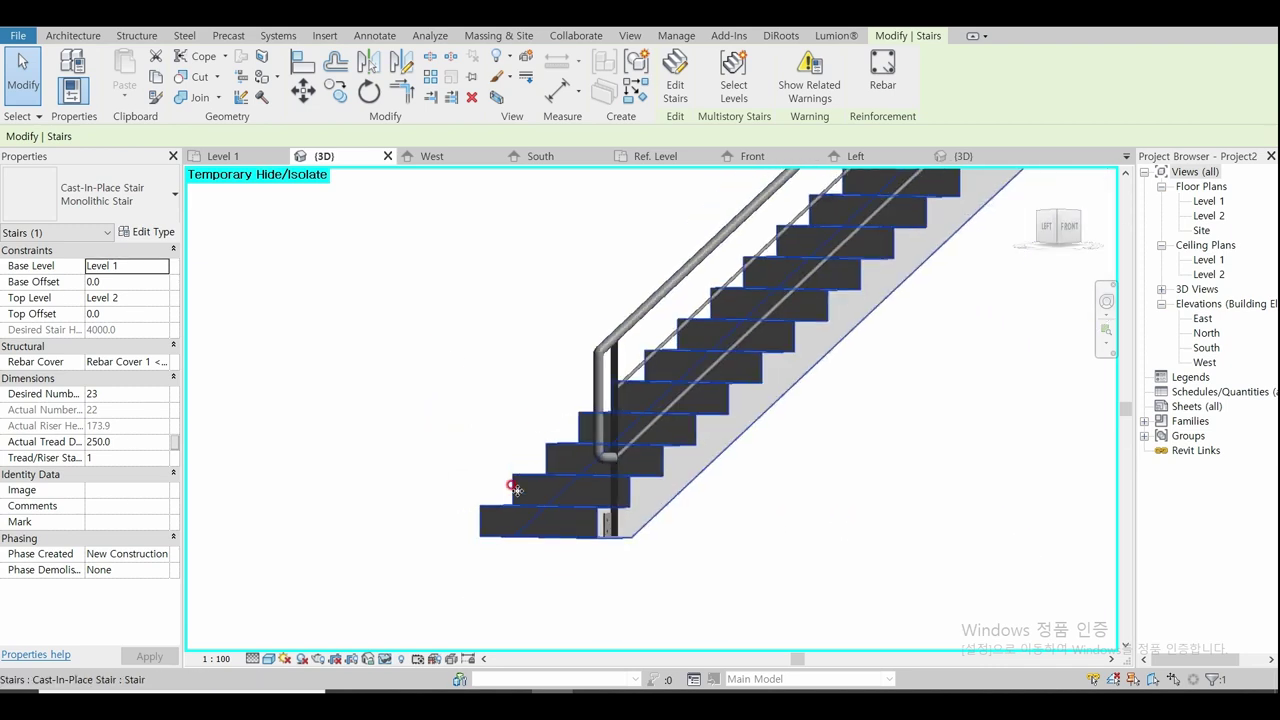
{"action": "middle_click_drag", "start_coordinate": [910, 590], "coordinate": [855, 612], "text": "shift"}
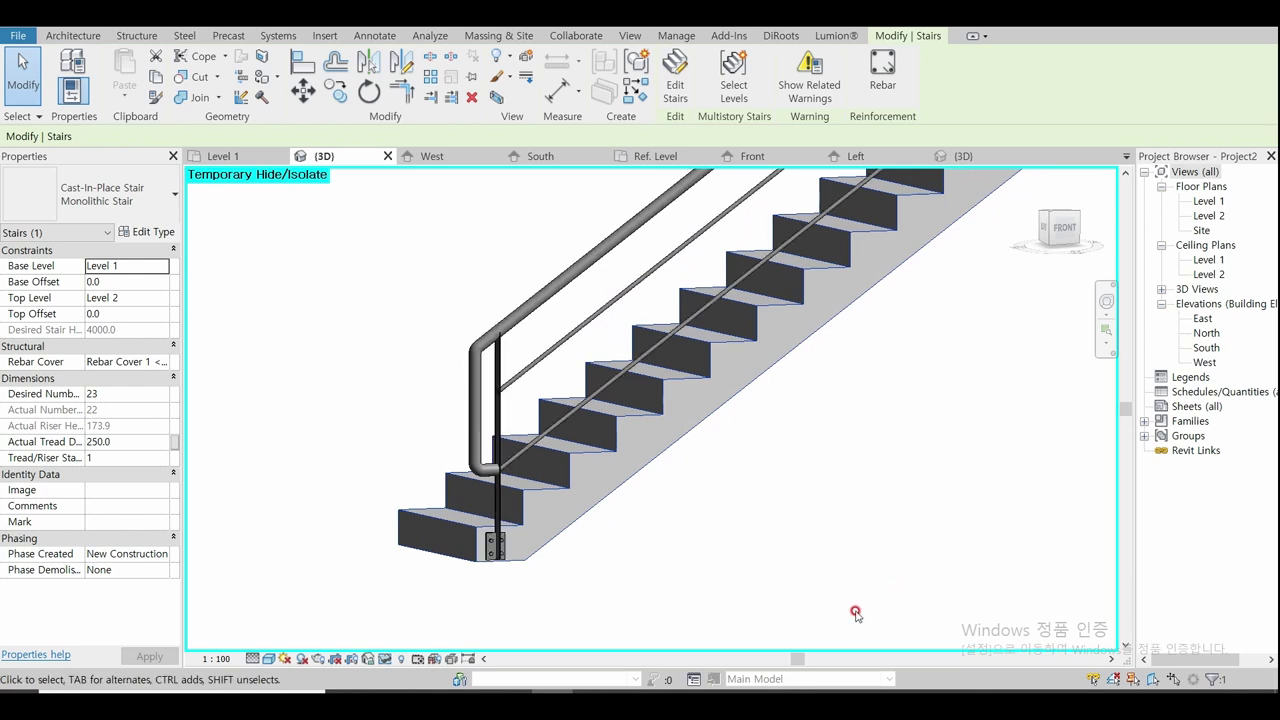
{"action": "left_click", "coordinate": [913, 582]}
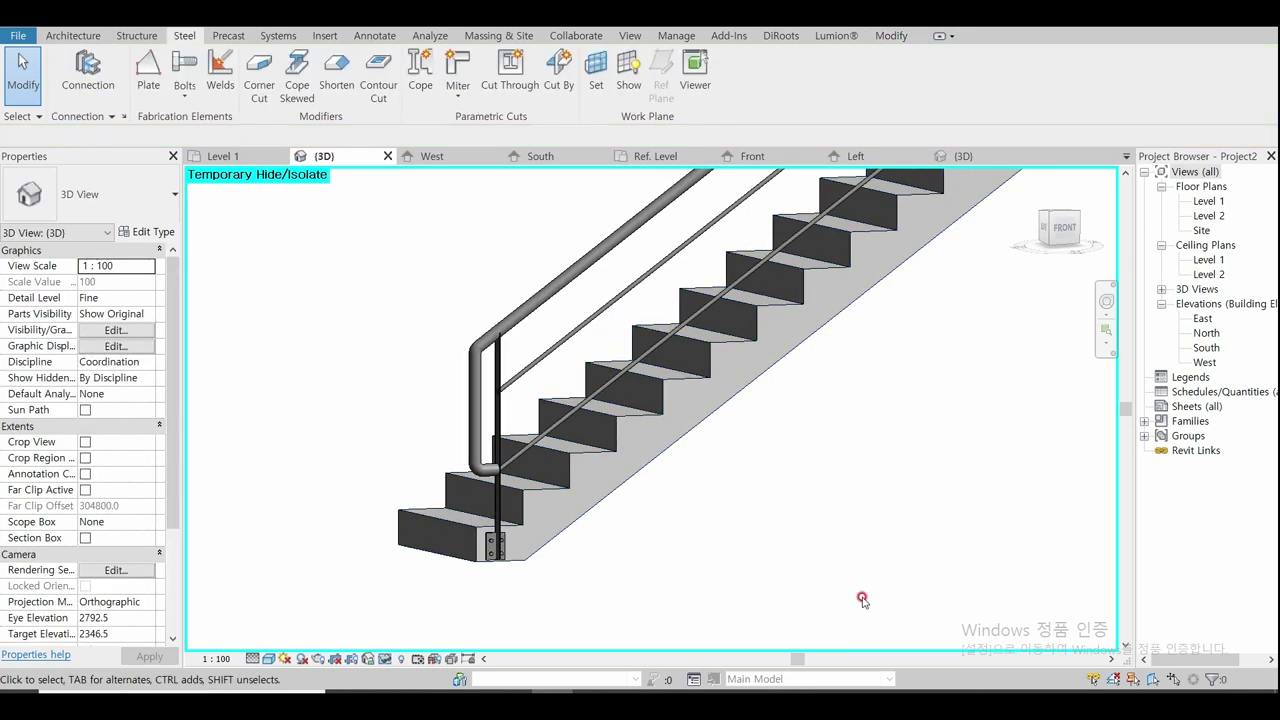